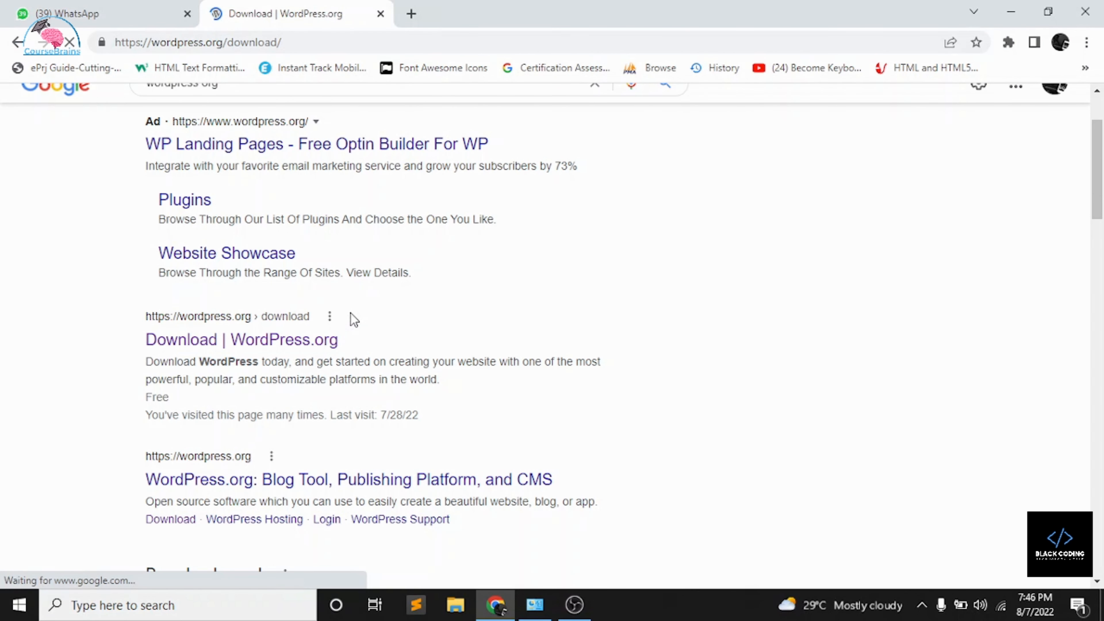
- Locate the WordPress 6.0.1 download on the WordPress.org download page
scroll(352, 313, down, 4)
scroll(353, 316, down, 15)
scroll(353, 316, up, 8)
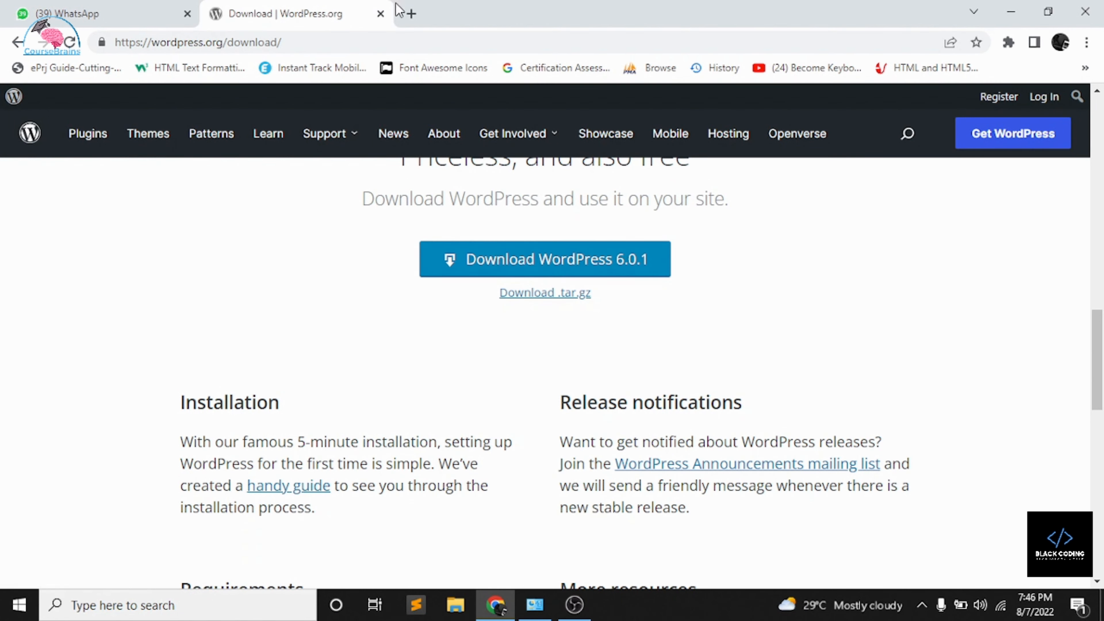
- Search the web for "xampp" in a new tab and review the XAMPP installer downloads on the Apache Friends site
click(411, 13)
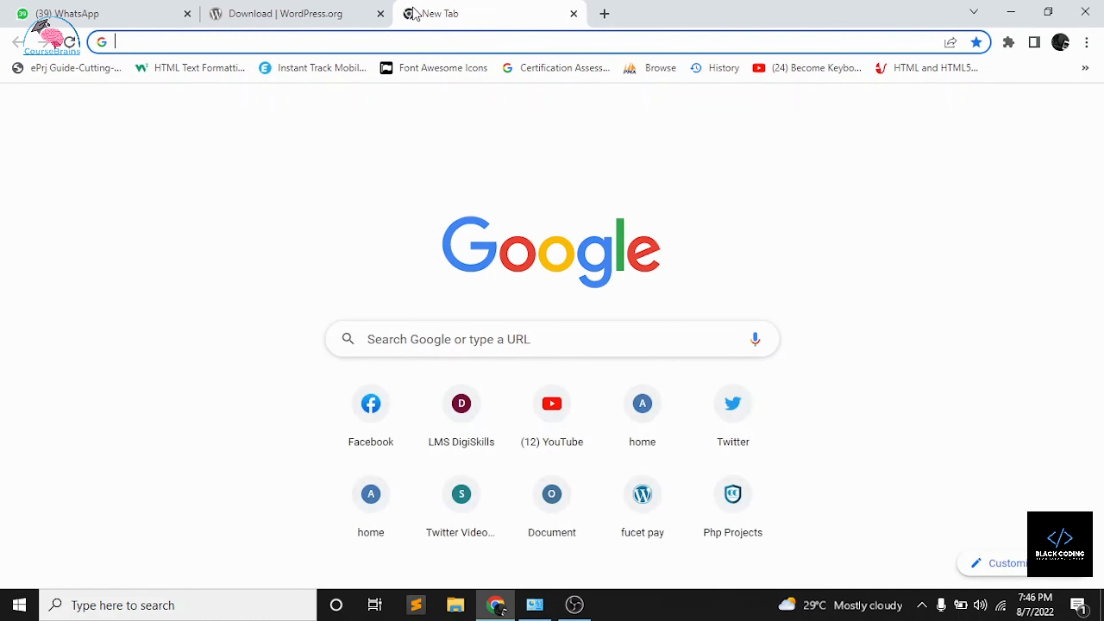
text(xampp)
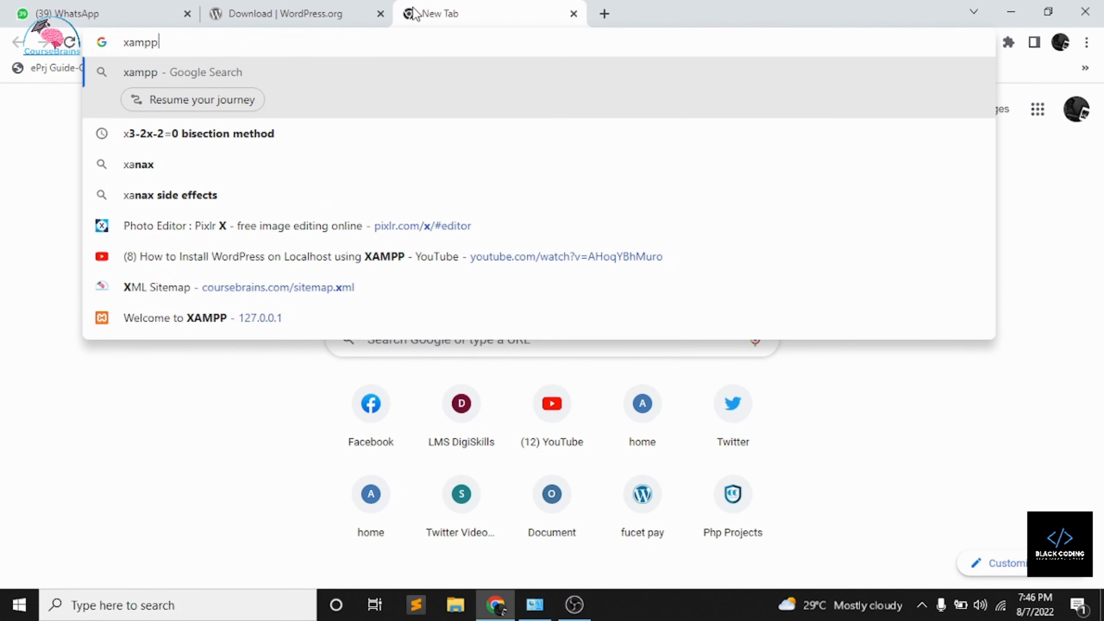
key(Return)
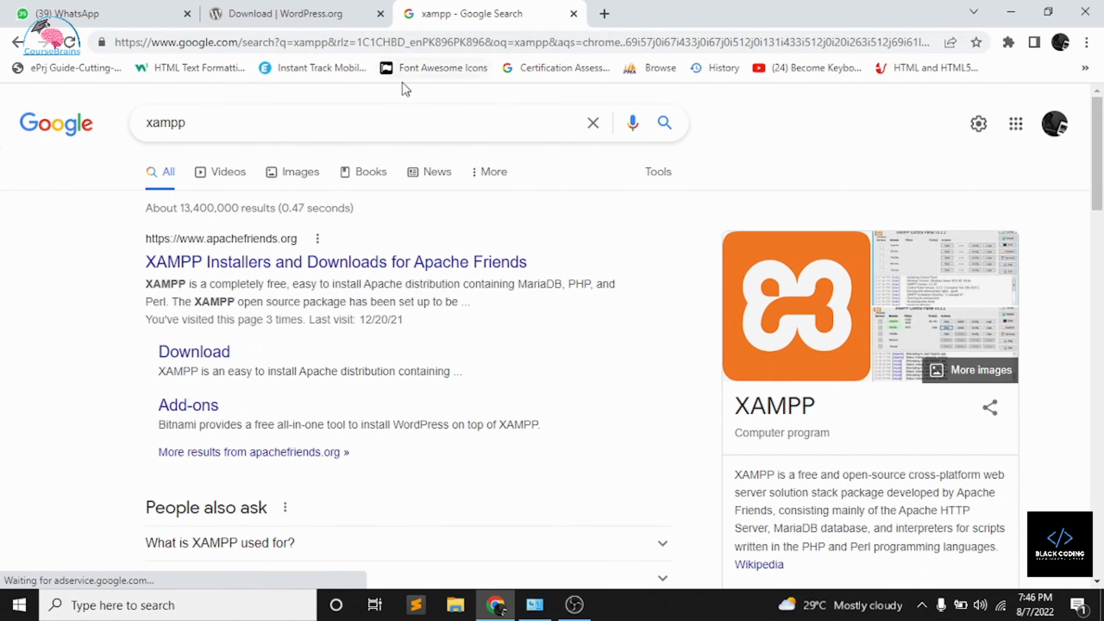
click(348, 264)
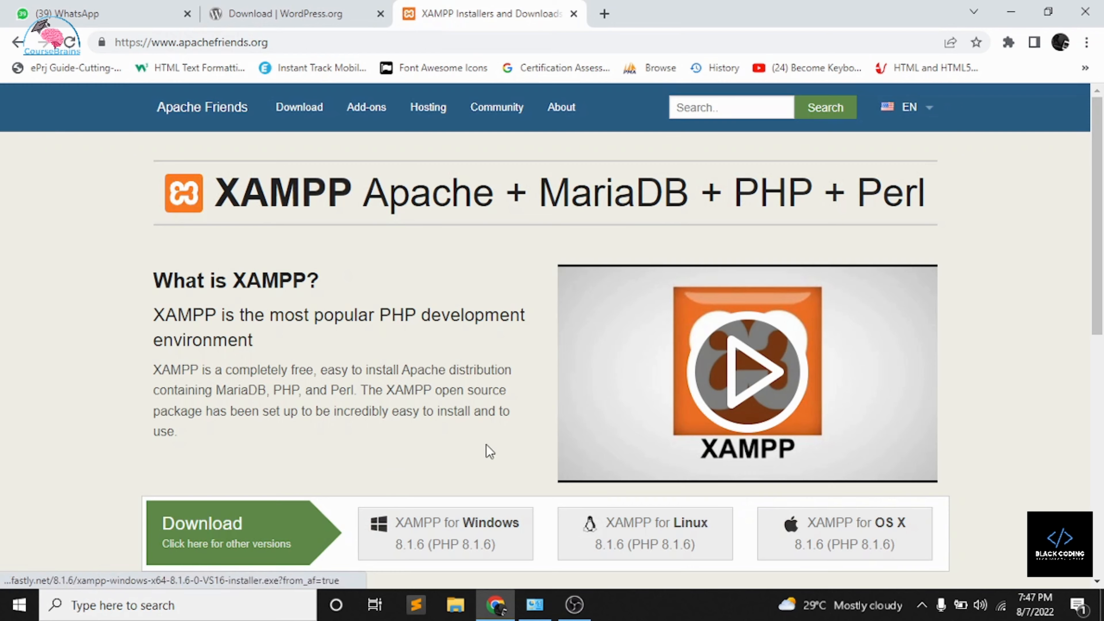
scroll(489, 450, down, 4)
scroll(486, 448, down, 2)
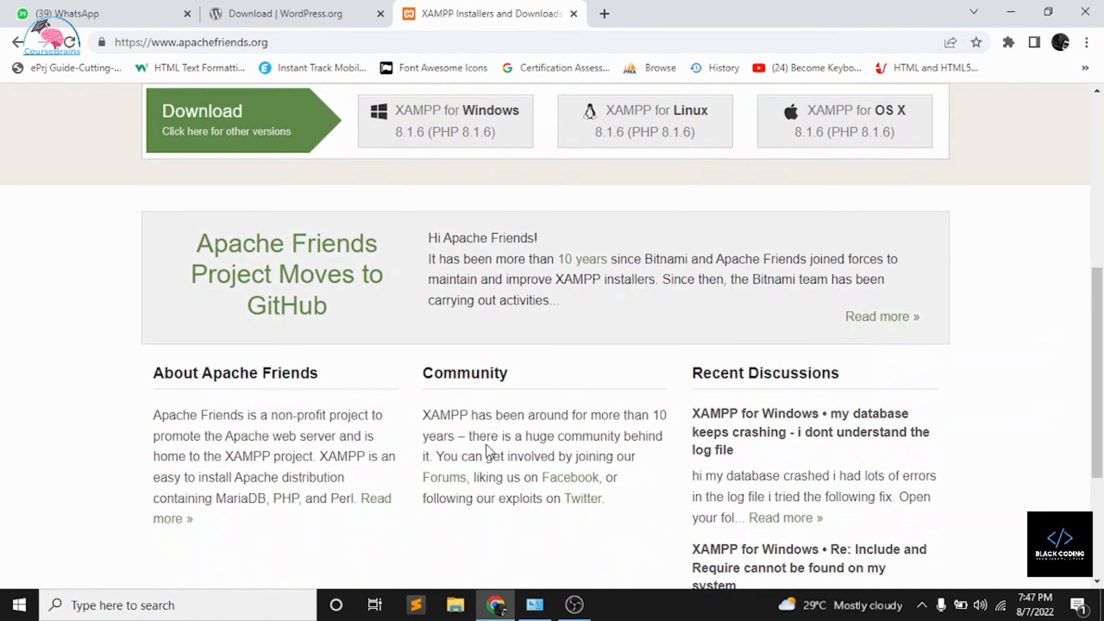
scroll(486, 448, up, 2)
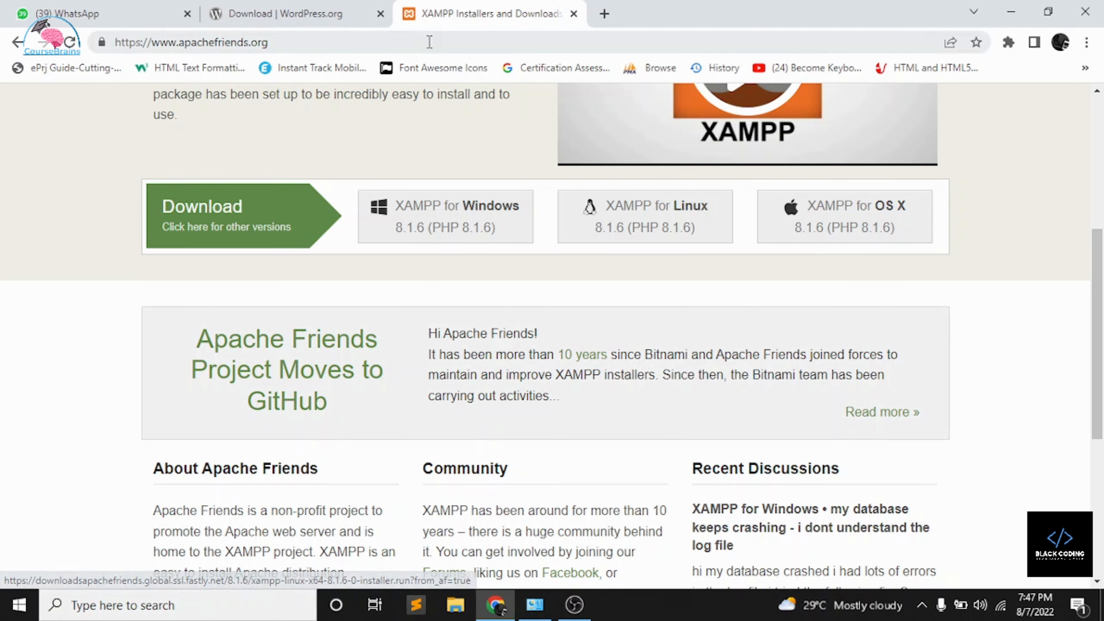
scroll(464, 324, down, 5)
scroll(464, 324, up, 5)
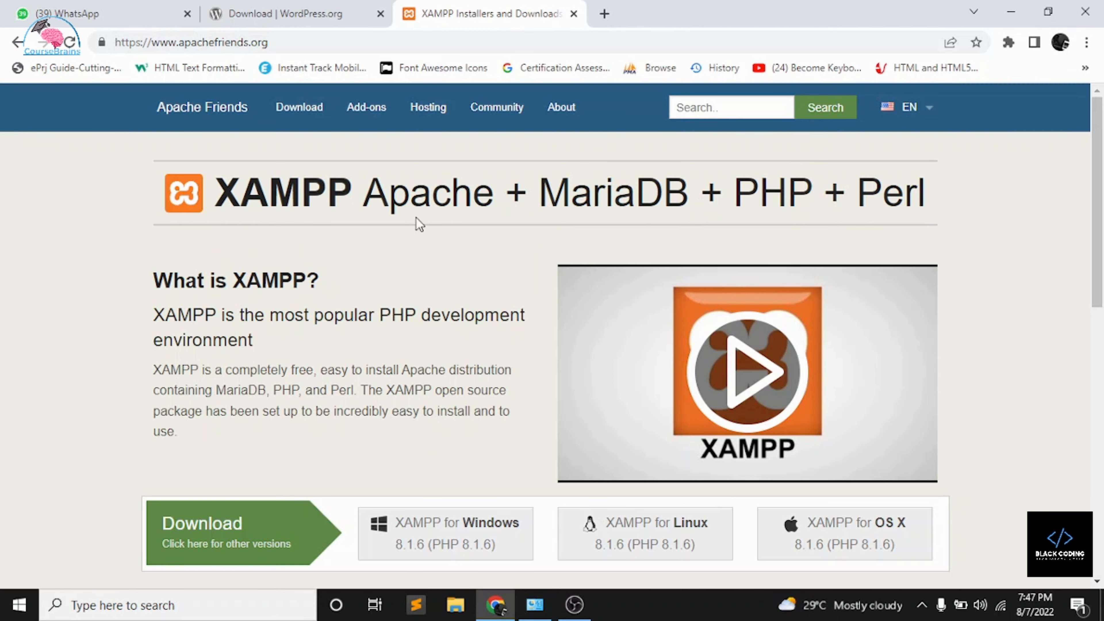
- Switch to File Explorer and find the wordpress-6.0.1 archive in the Downloads folder
click(455, 605)
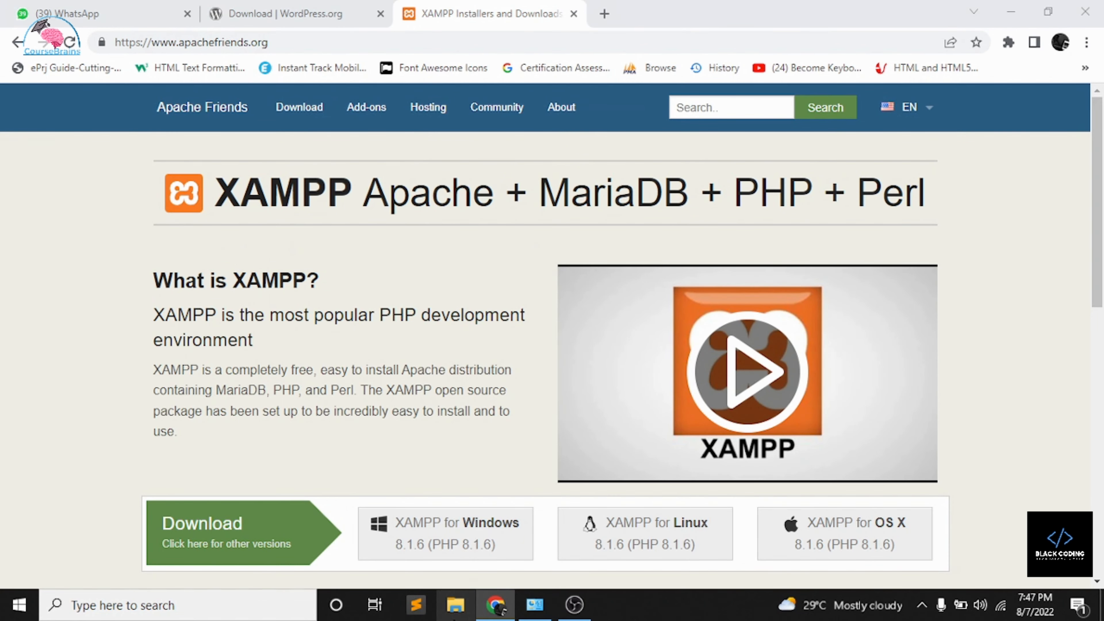
click(76, 134)
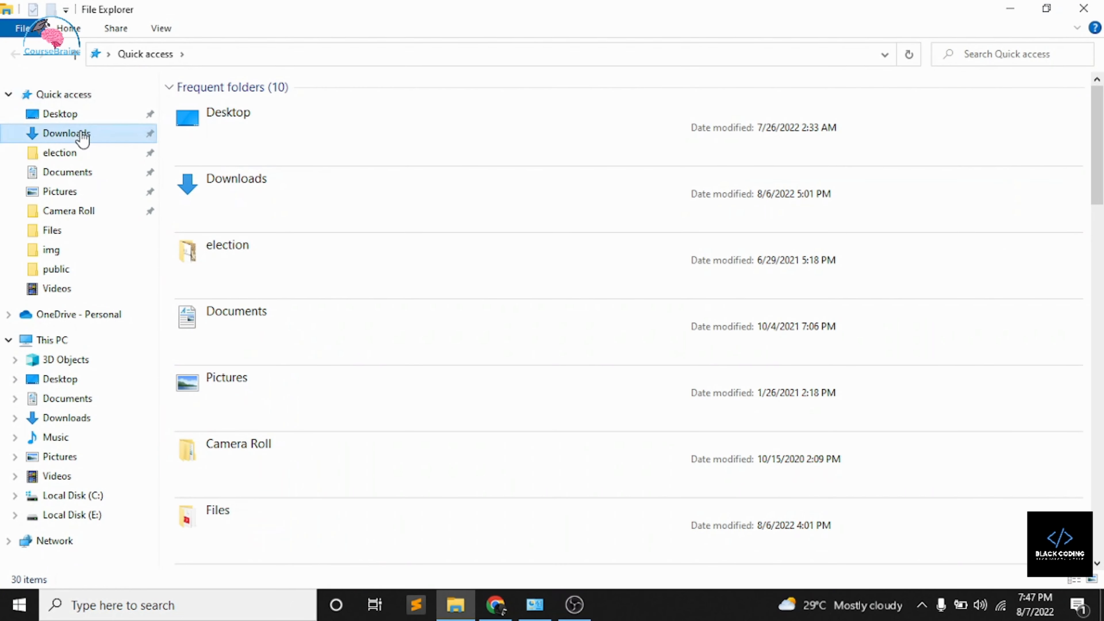
scroll(443, 279, down, 8)
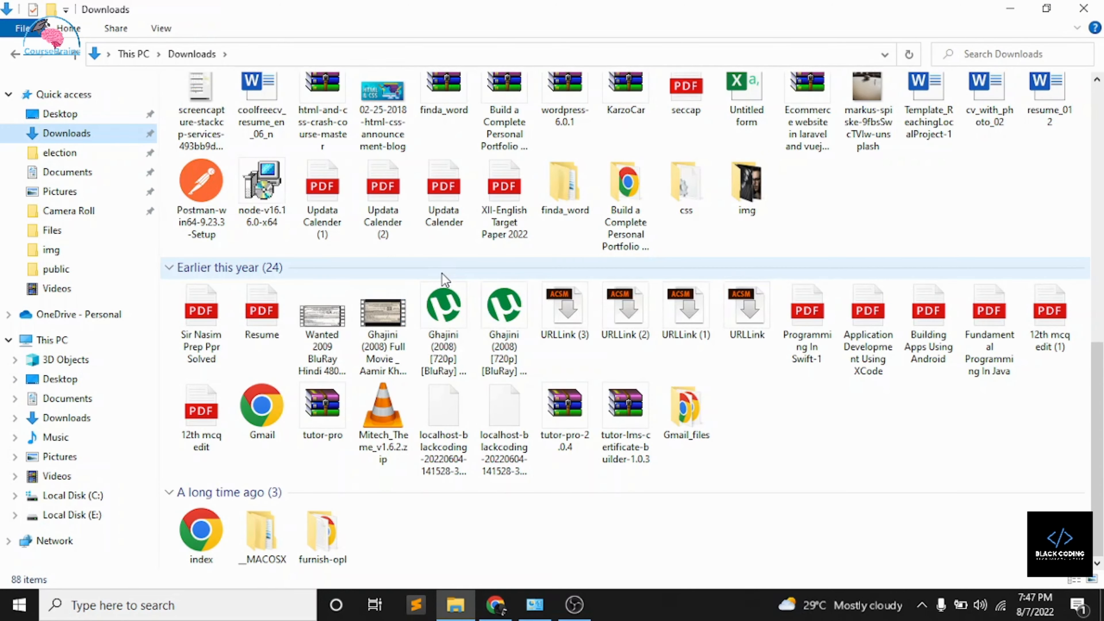
scroll(414, 365, up, 1)
scroll(831, 242, up, 7)
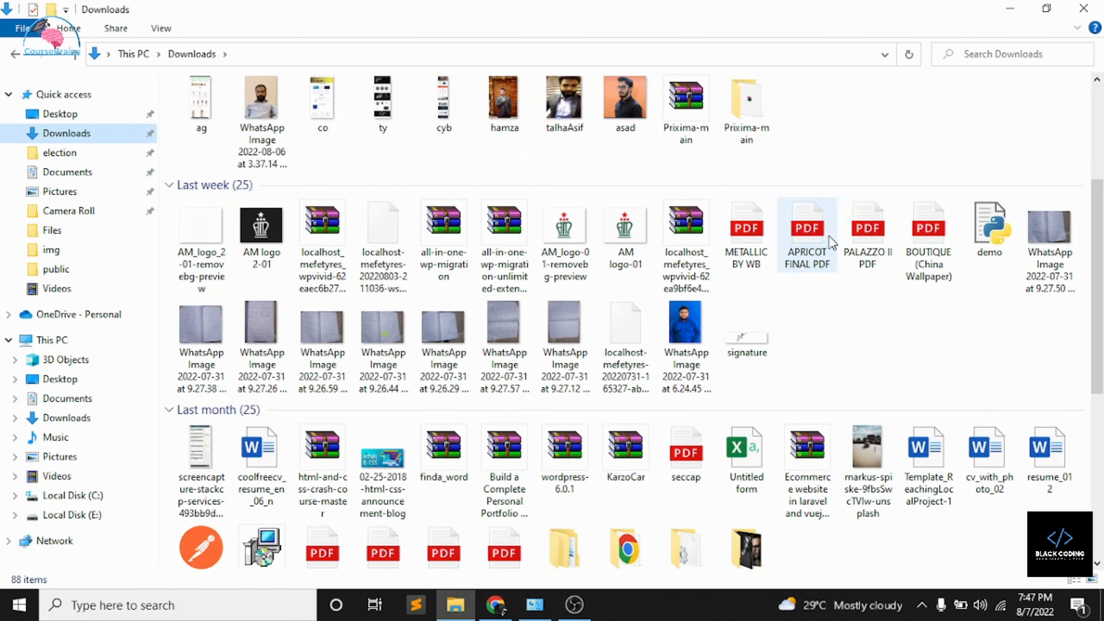
scroll(617, 340, up, 1)
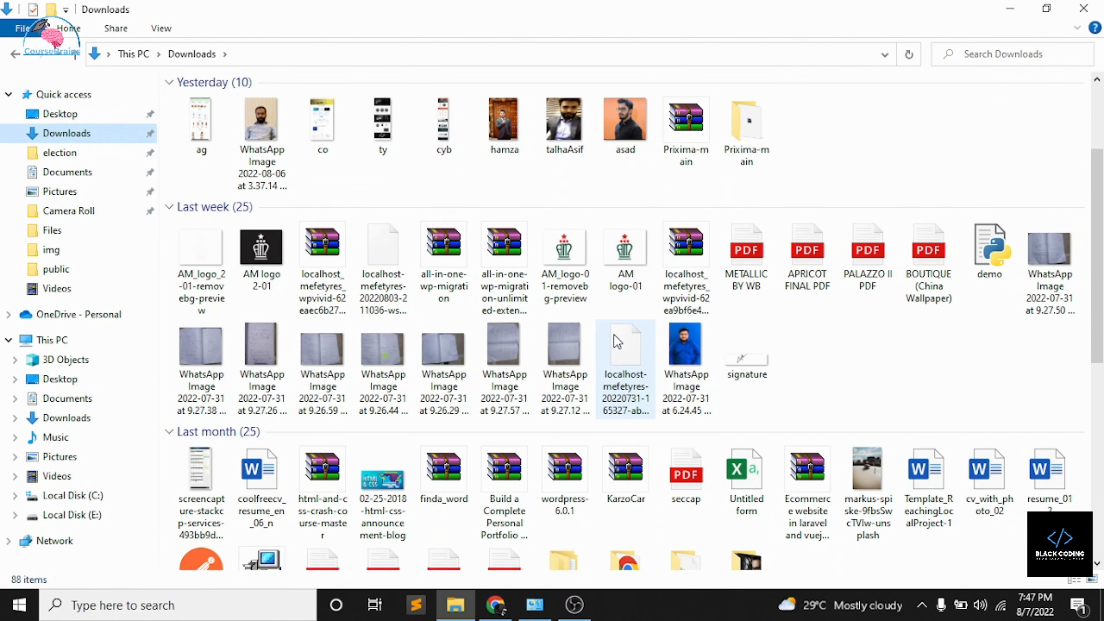
scroll(617, 340, down, 2)
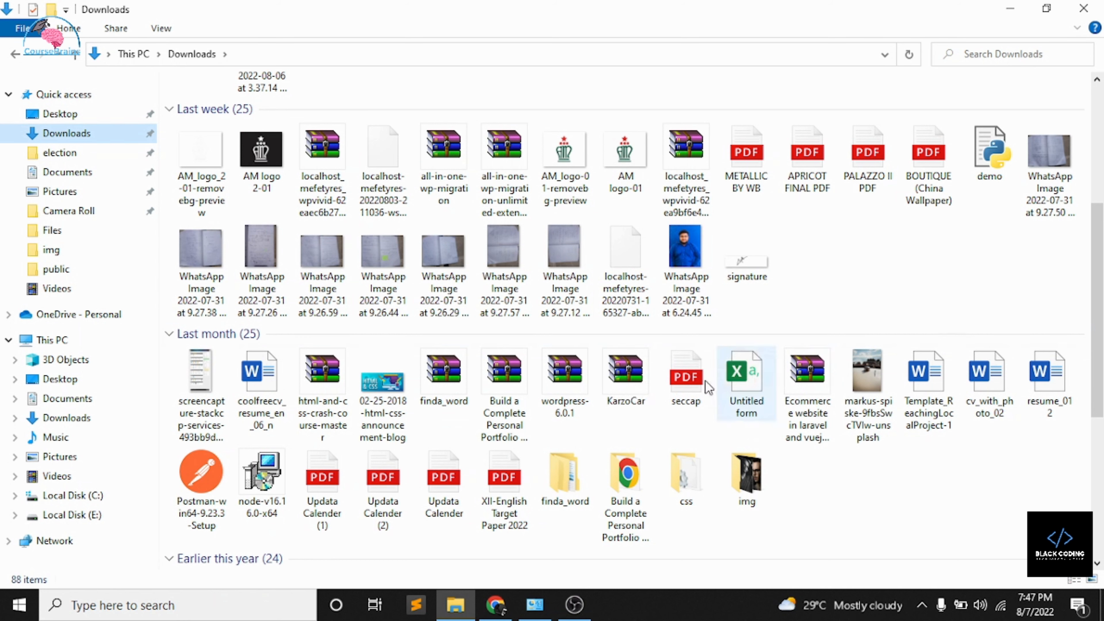
click(573, 396)
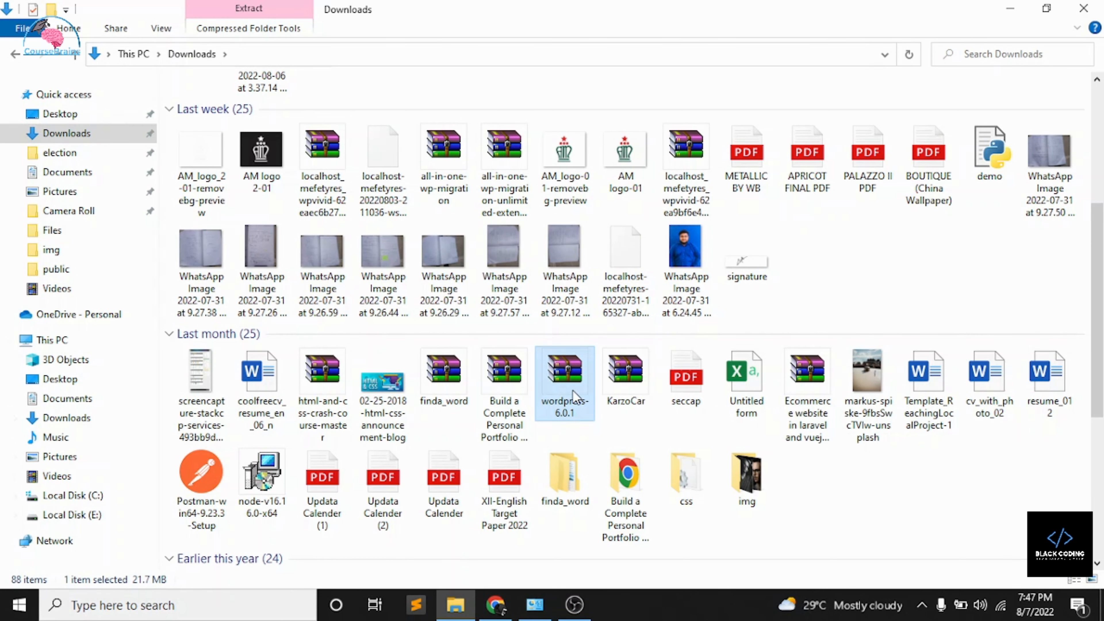
- Extract the wordpress-6.0.1 archive in the xampp\htdocs folder on drive C directly into that same folder
click(89, 497)
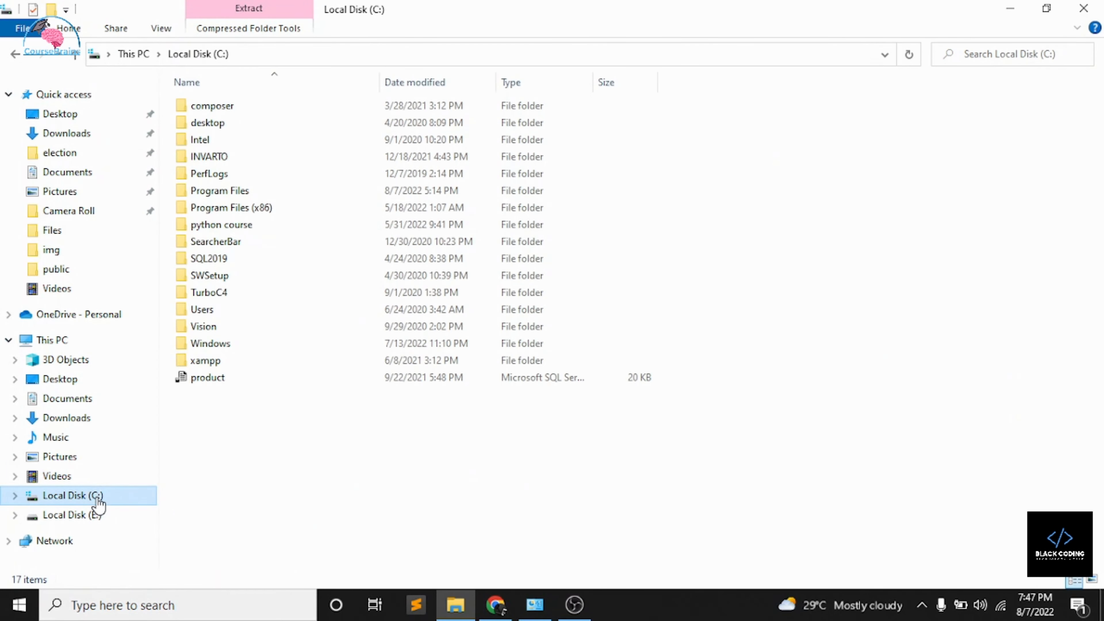
double_click(254, 360)
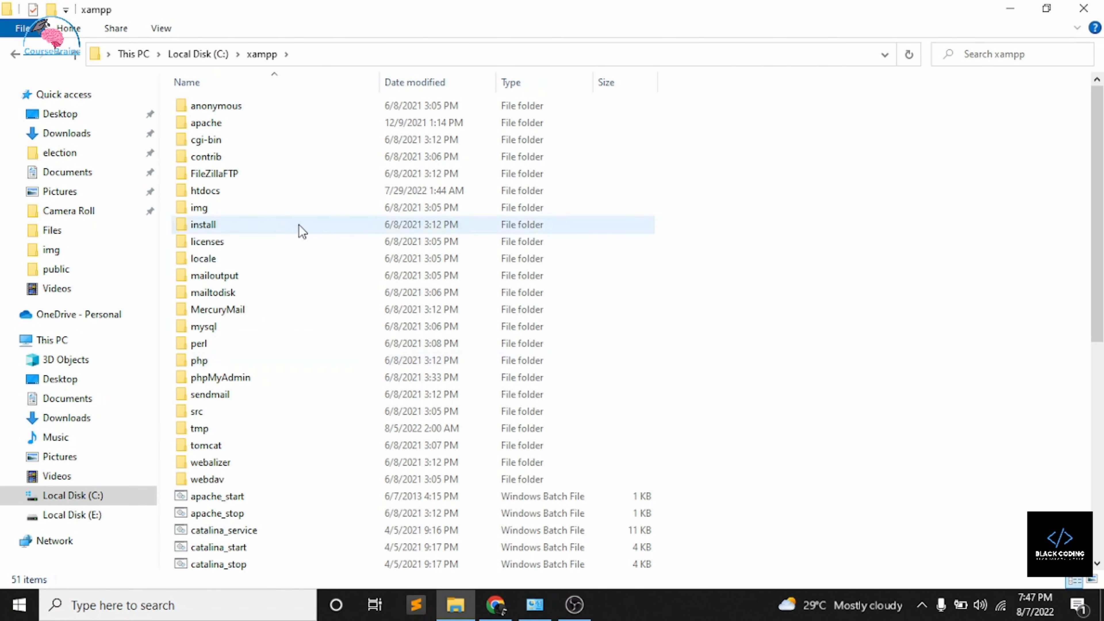
double_click(303, 190)
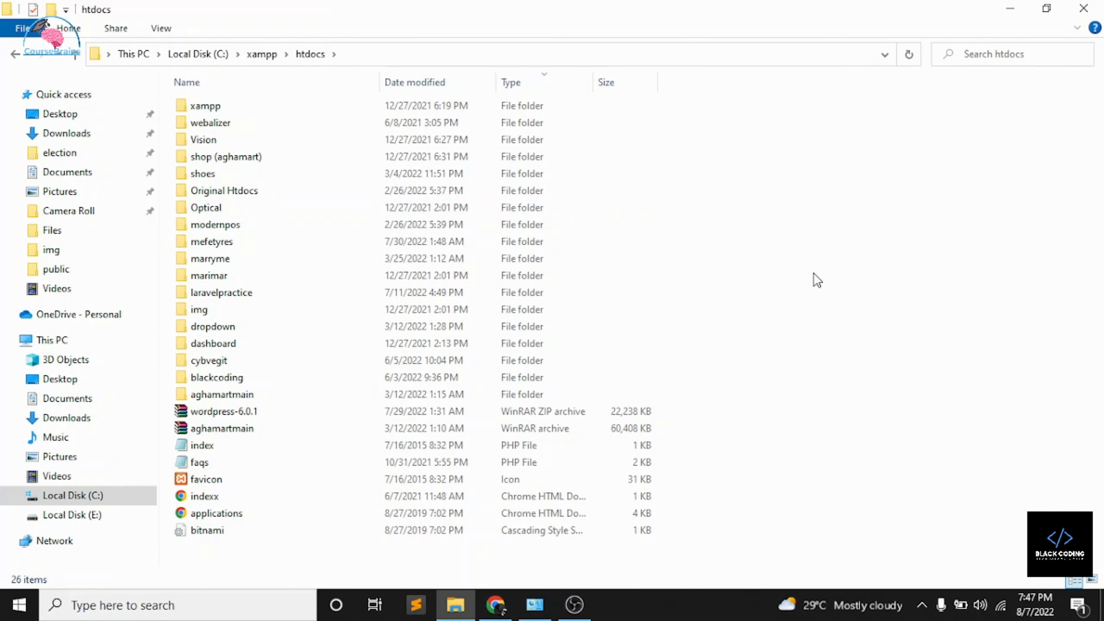
click(411, 420)
right_click(409, 417)
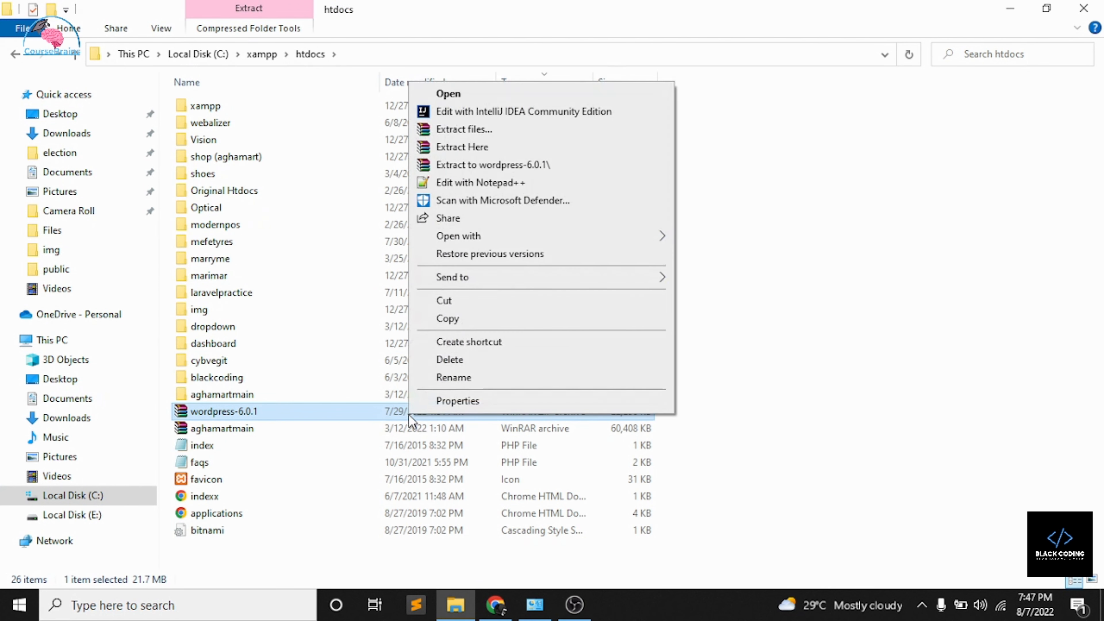
click(536, 148)
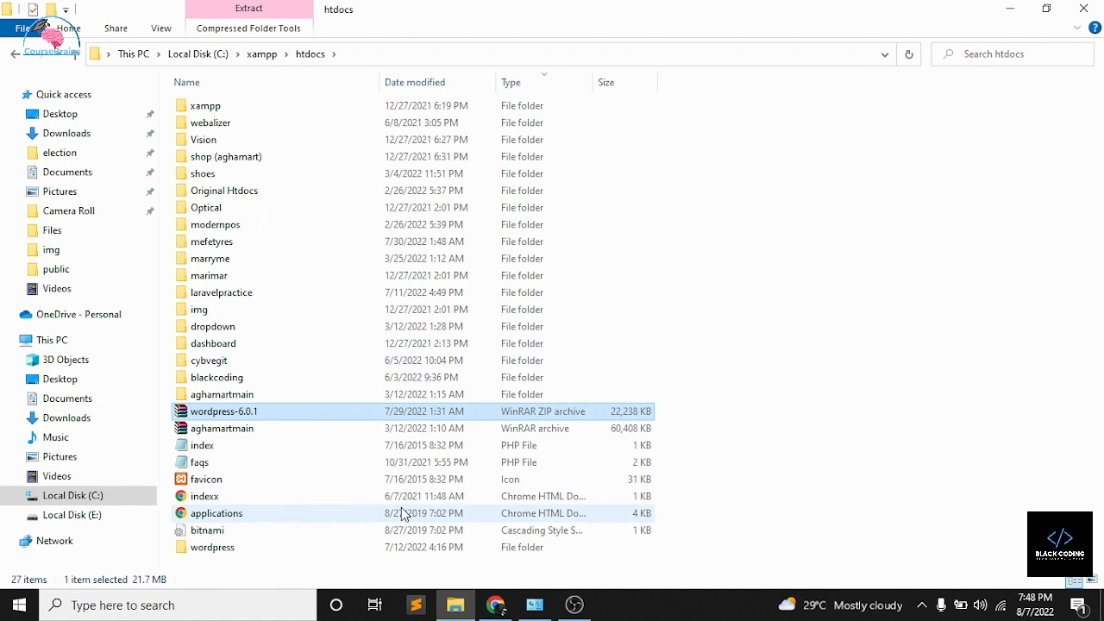
- Rename the extracted wordpress folder in htdocs to Wordpress_Tutorial
click(408, 549)
right_click(411, 556)
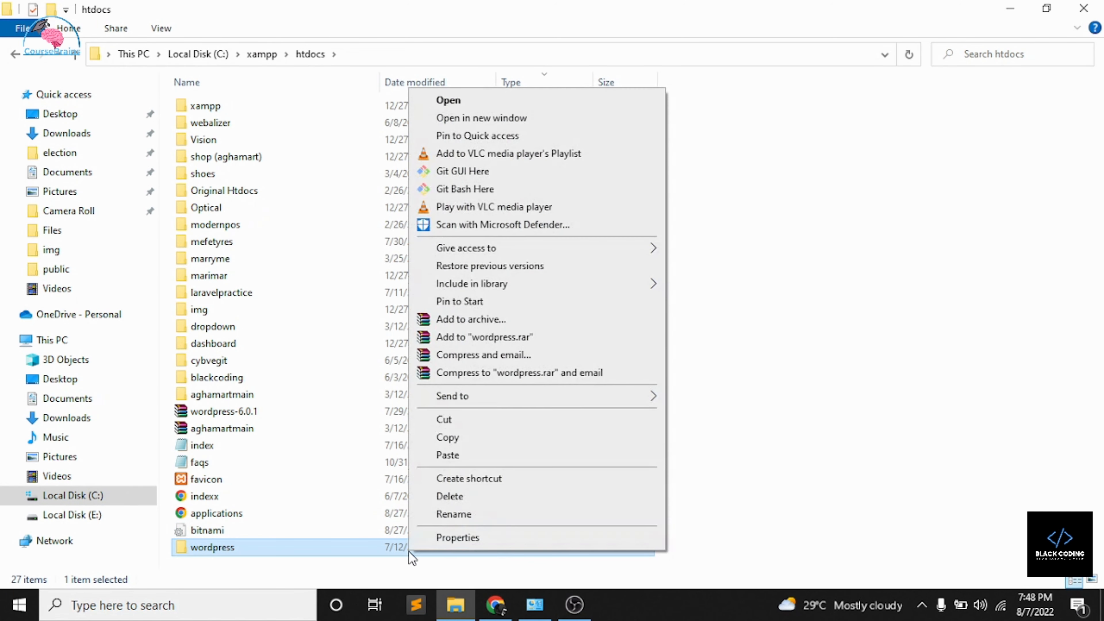
click(514, 515)
key(BackSpace)
text(W)
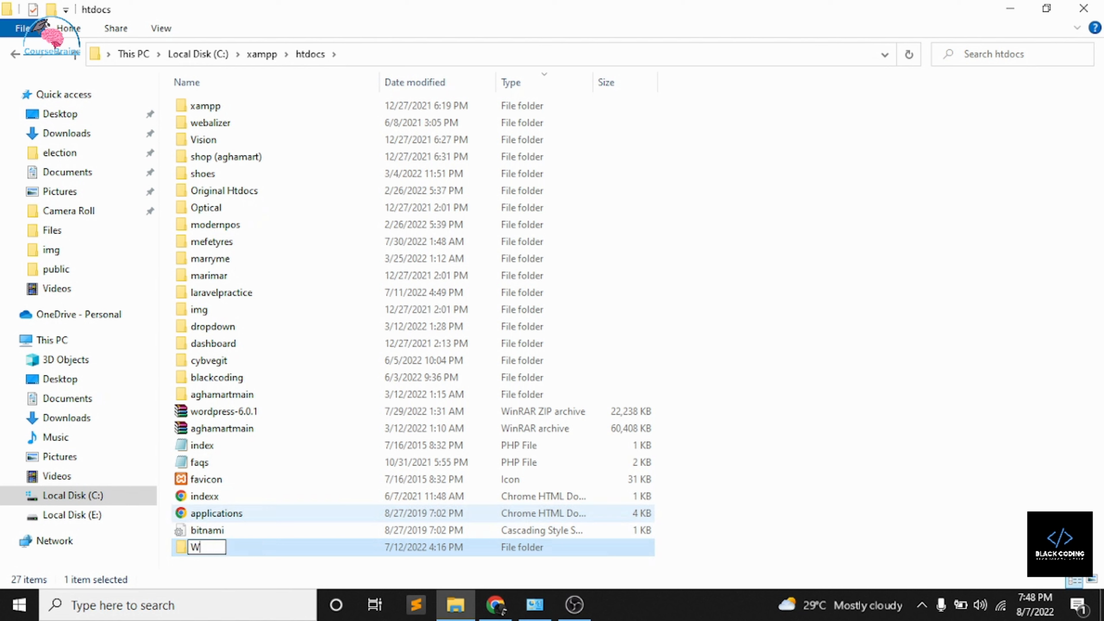
text(ordp)
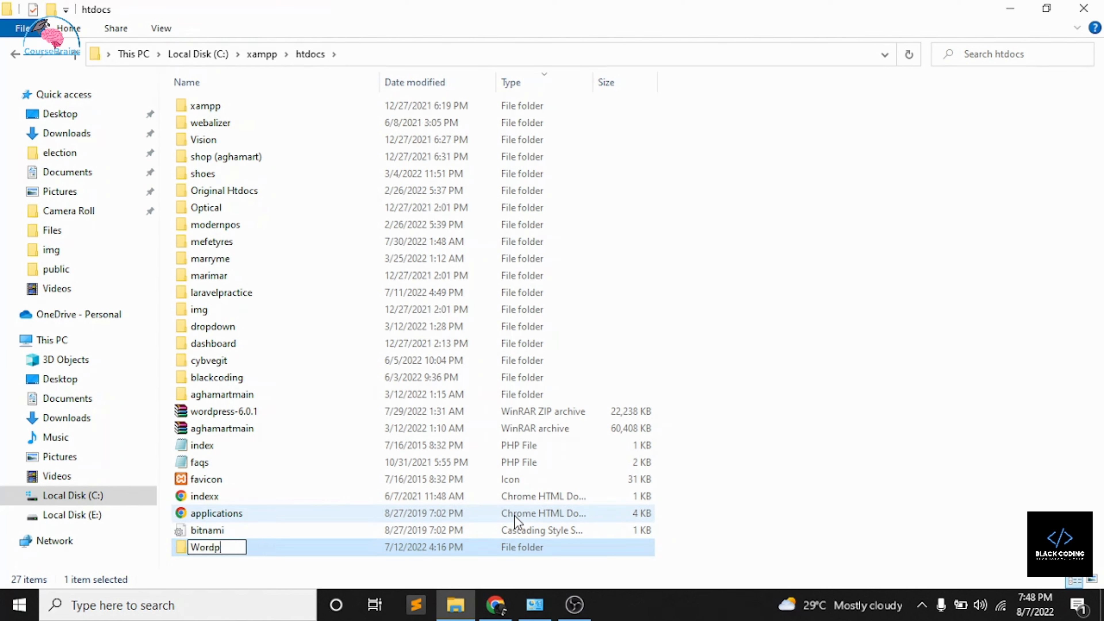
key(BackSpace)
key(BackSpace)
key(BackSpace)
text(ess_Tutorial)
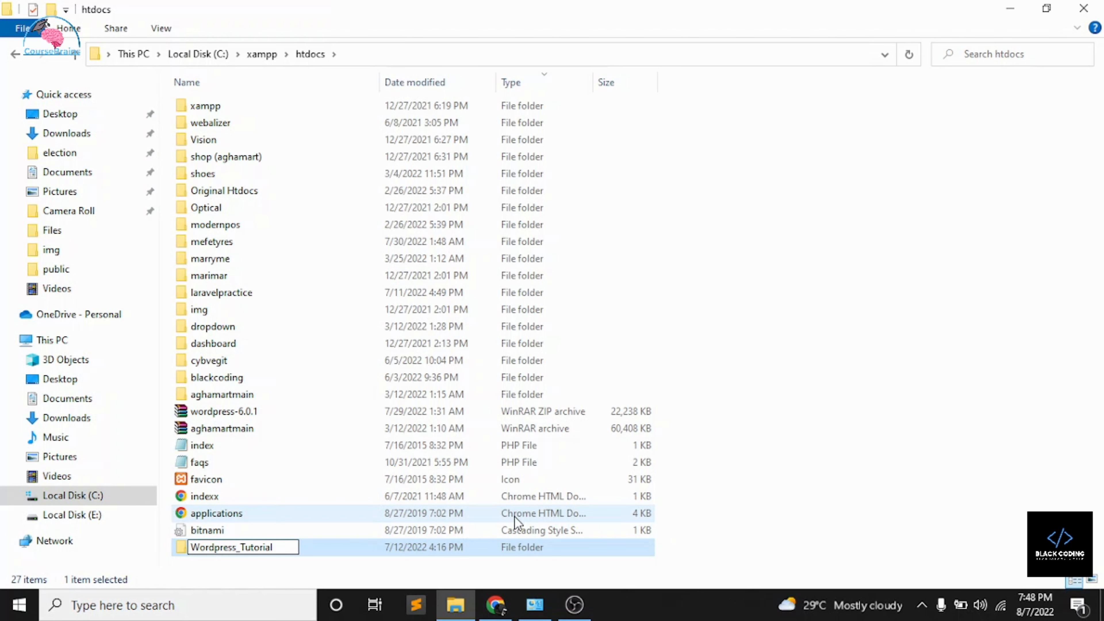
click(834, 480)
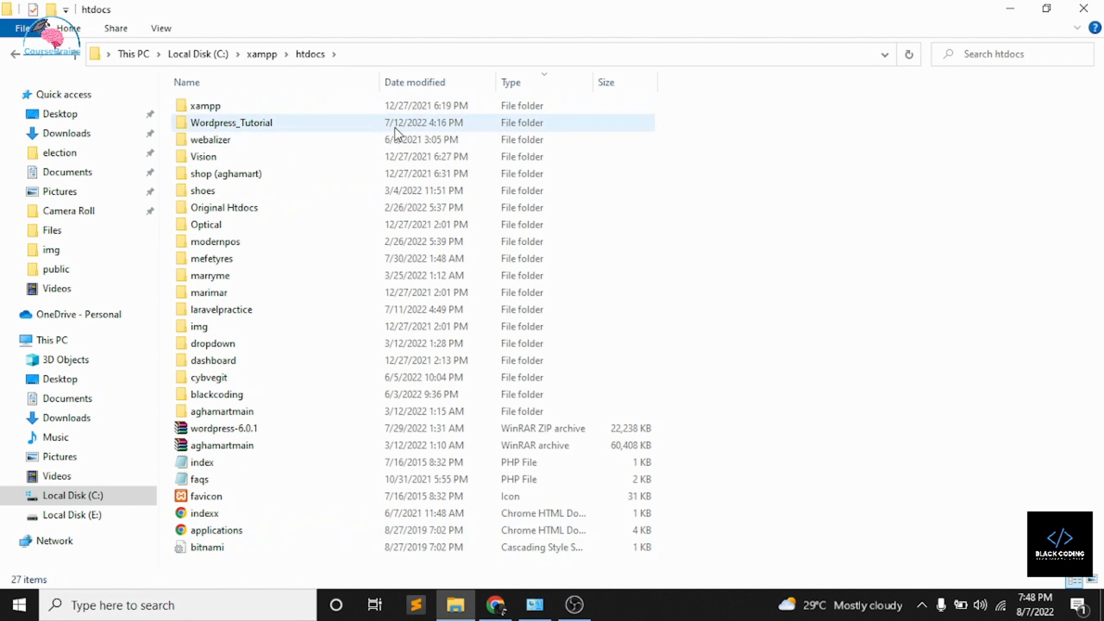
- Find and open the XAMPP Control Panel from the Windows search
click(245, 609)
text(xa)
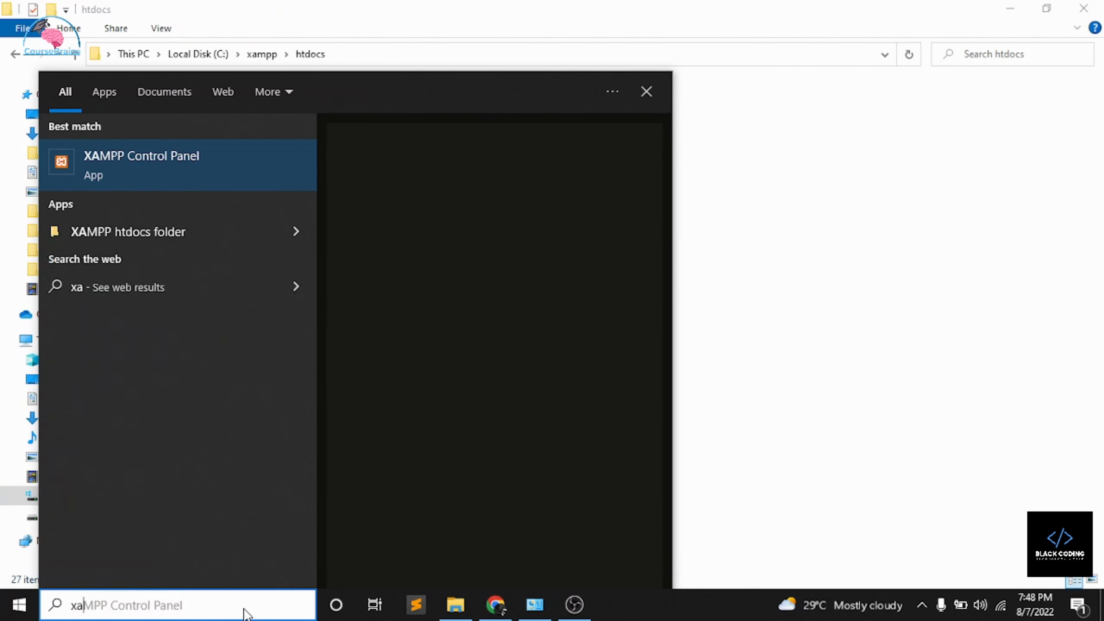
click(219, 163)
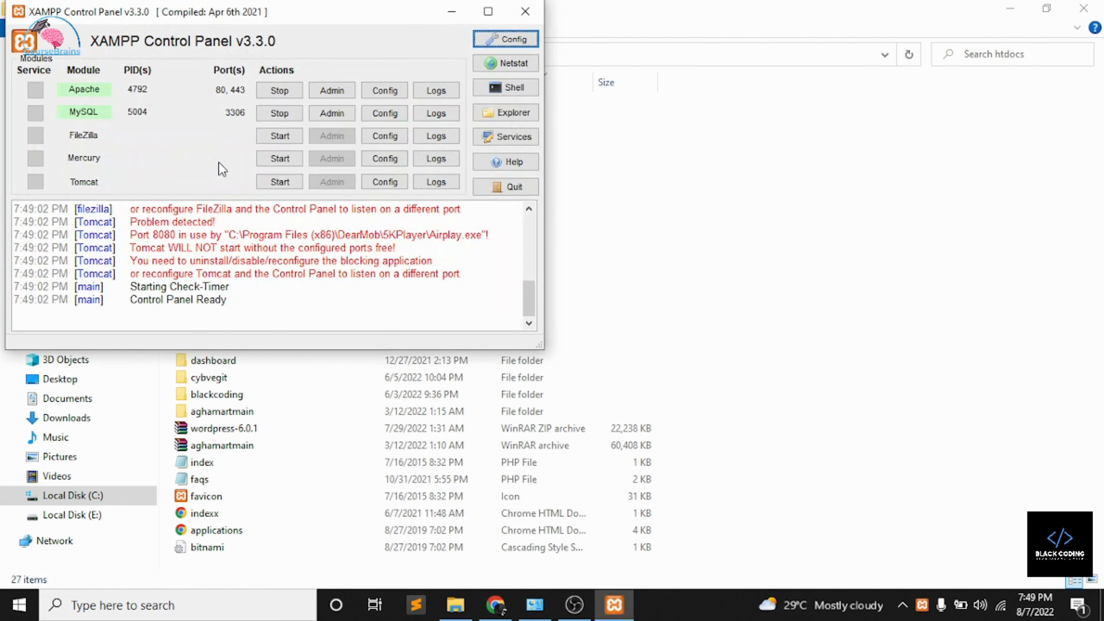
- Stop the running Apache and MySQL services in the XAMPP Control Panel, allowing the system permission requests
click(279, 92)
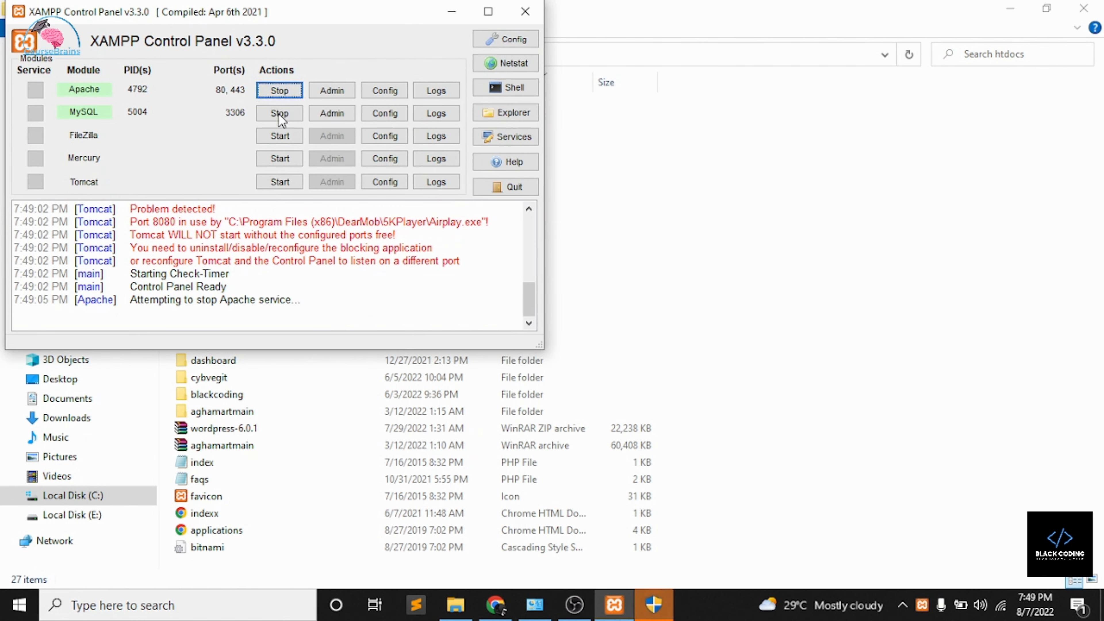
click(652, 605)
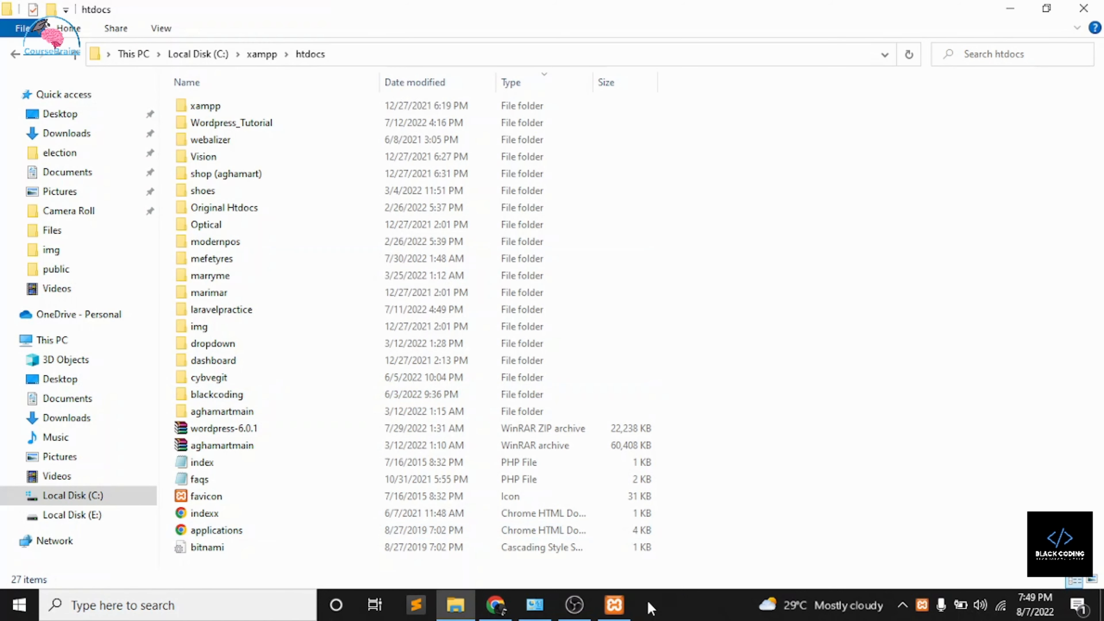
click(614, 604)
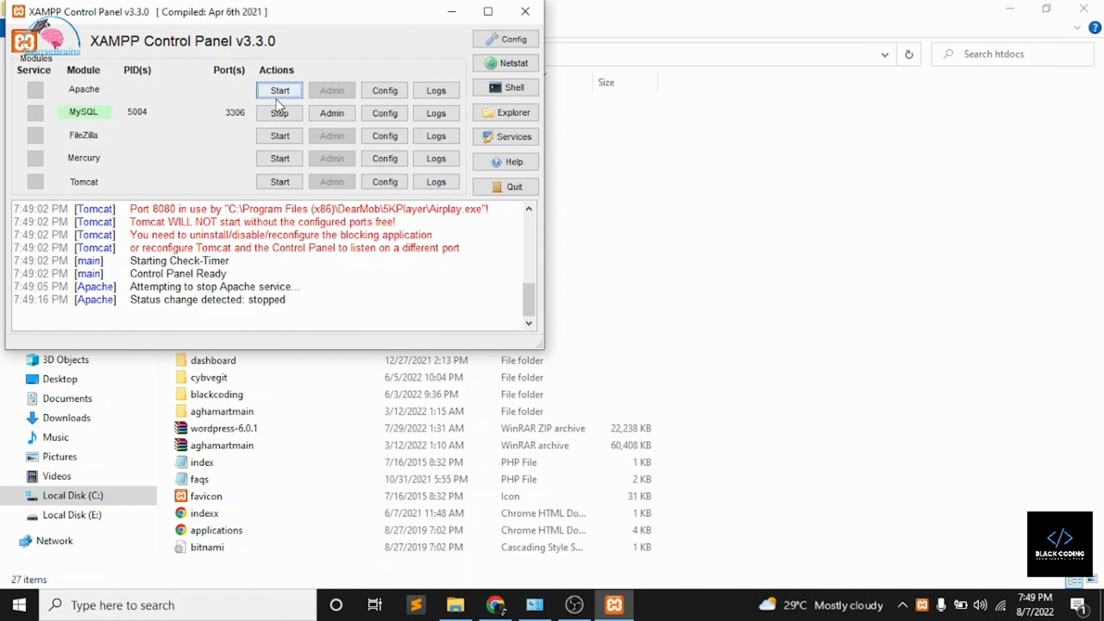
click(277, 112)
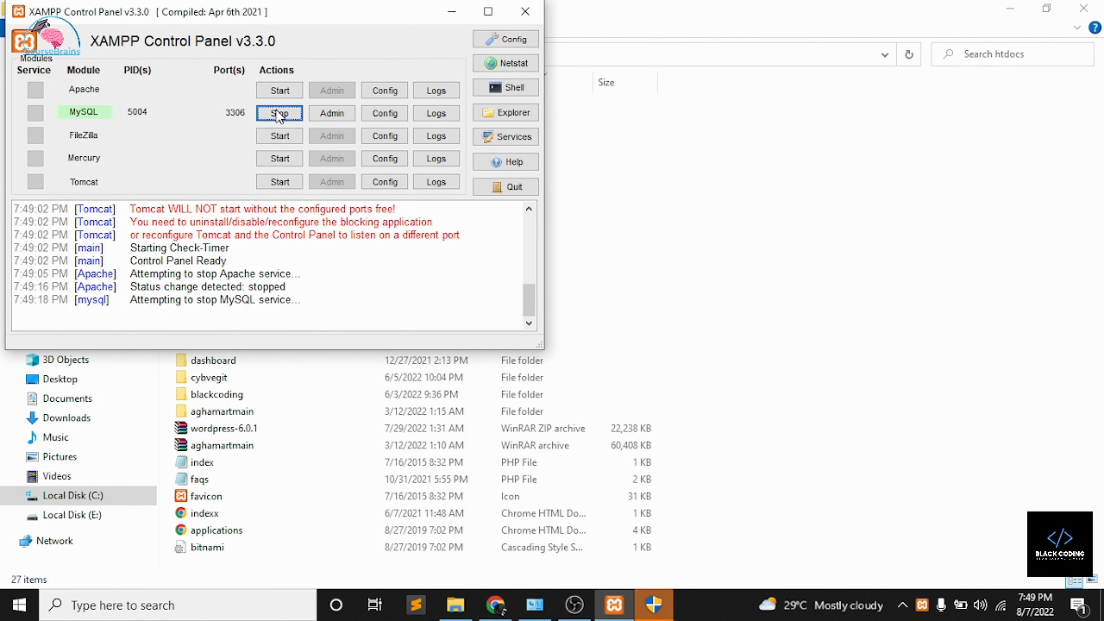
click(654, 603)
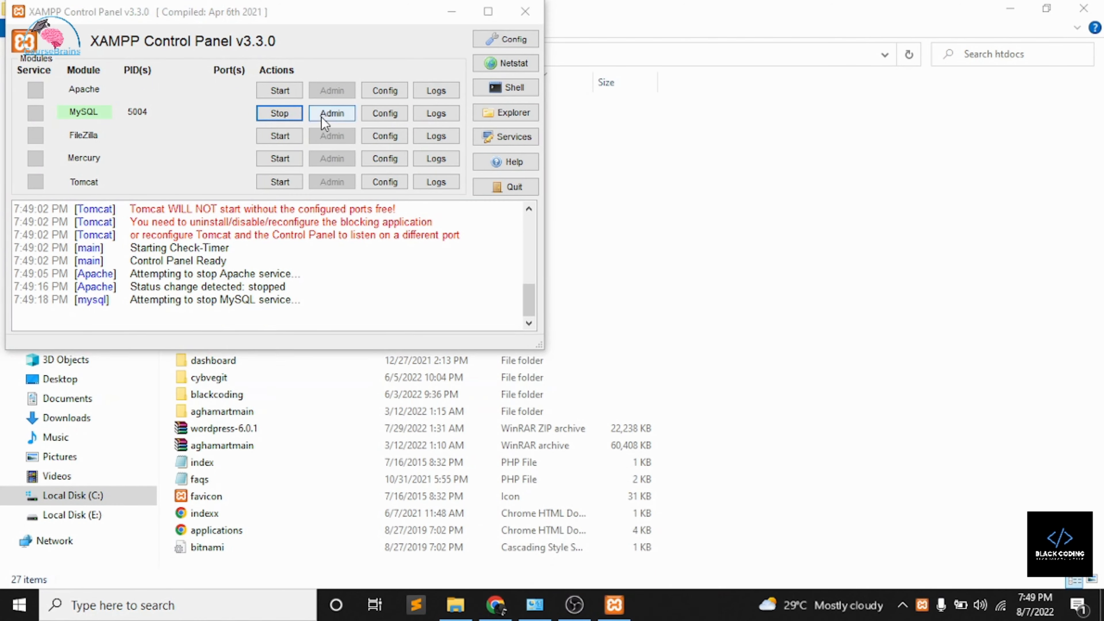
- Start the Apache and MySQL services, allowing the system permission requests, and close the XAMPP Control Panel window
click(276, 92)
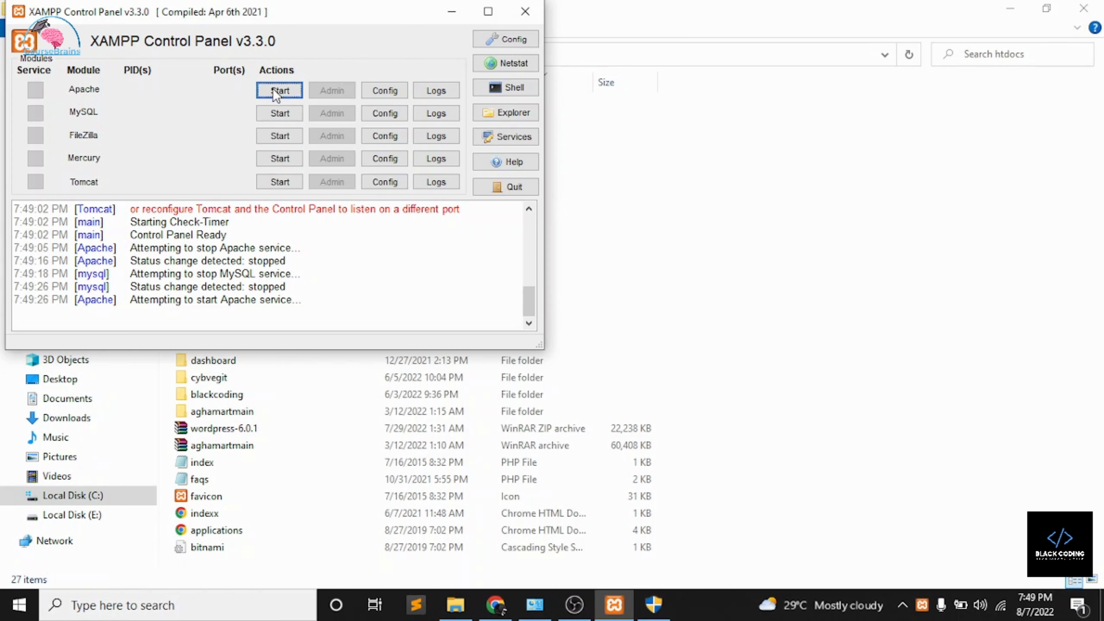
click(653, 605)
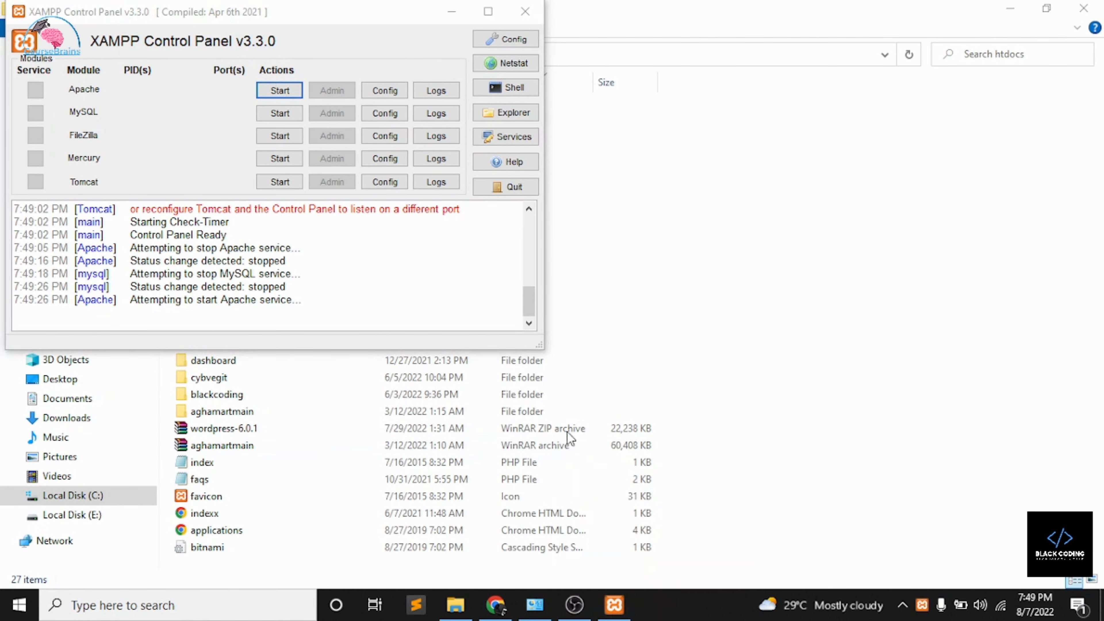
click(290, 116)
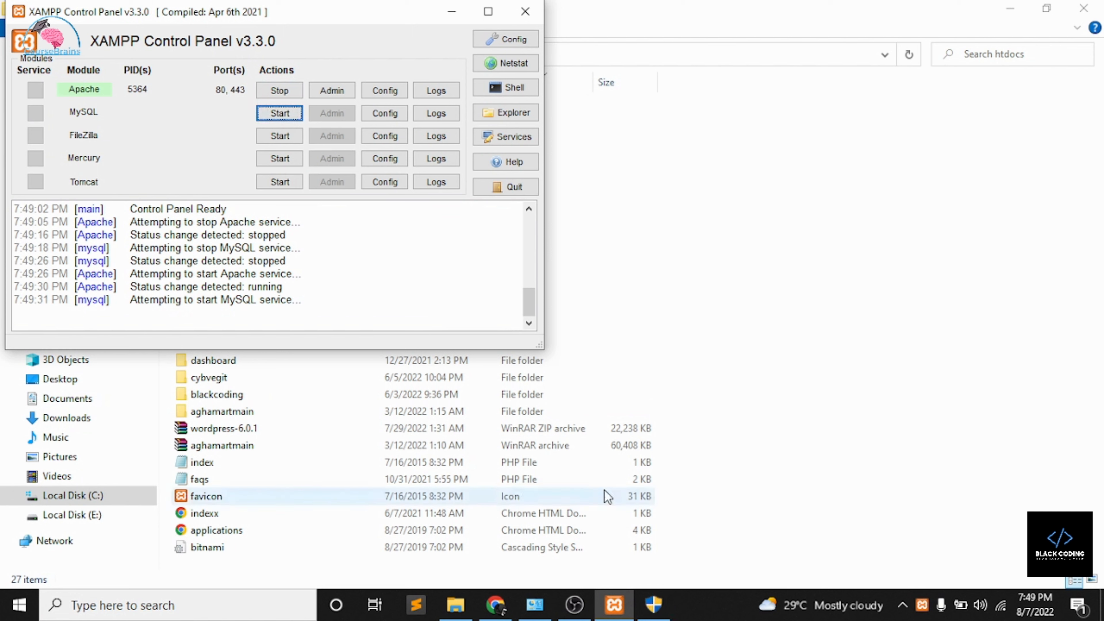
click(653, 536)
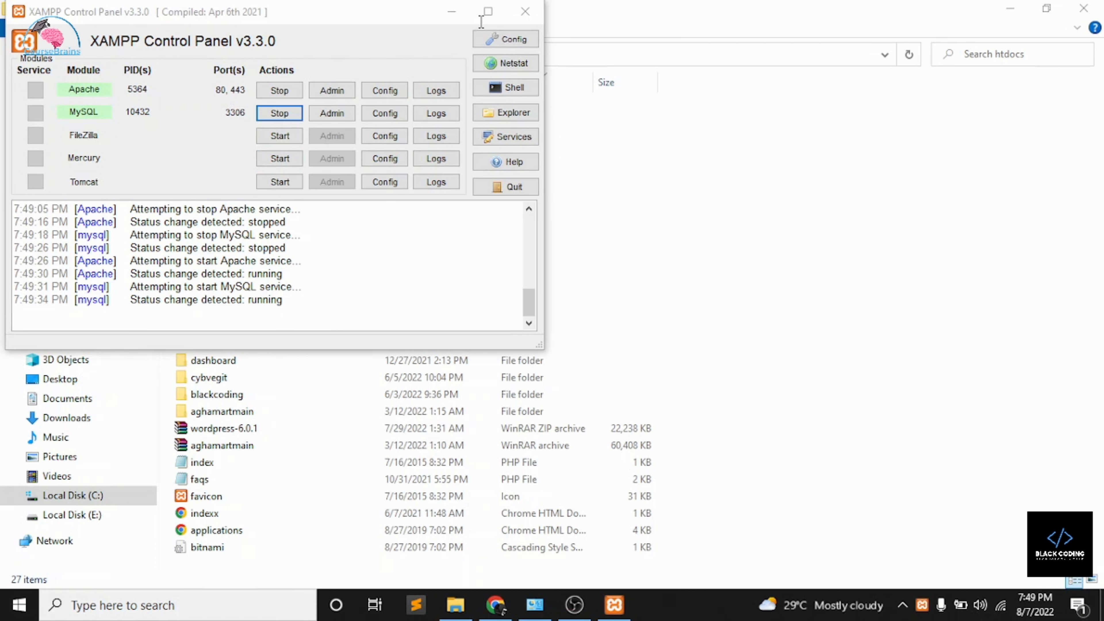
click(544, 12)
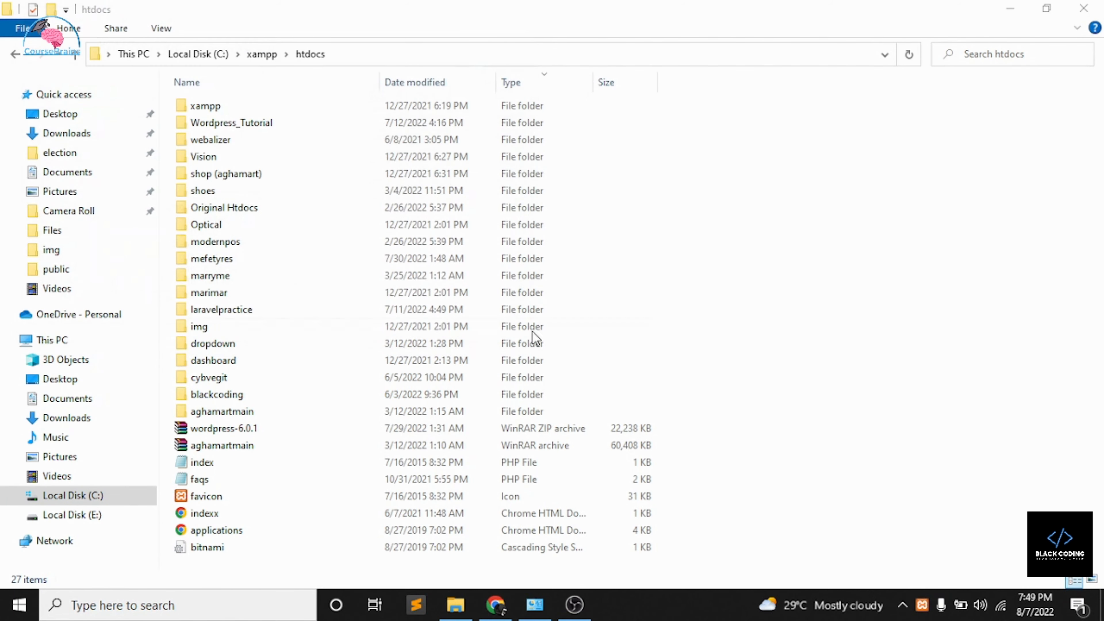
- Switch to Chrome, open a new browser tab and close the XAMPP Installers and Downloads tab
click(1010, 9)
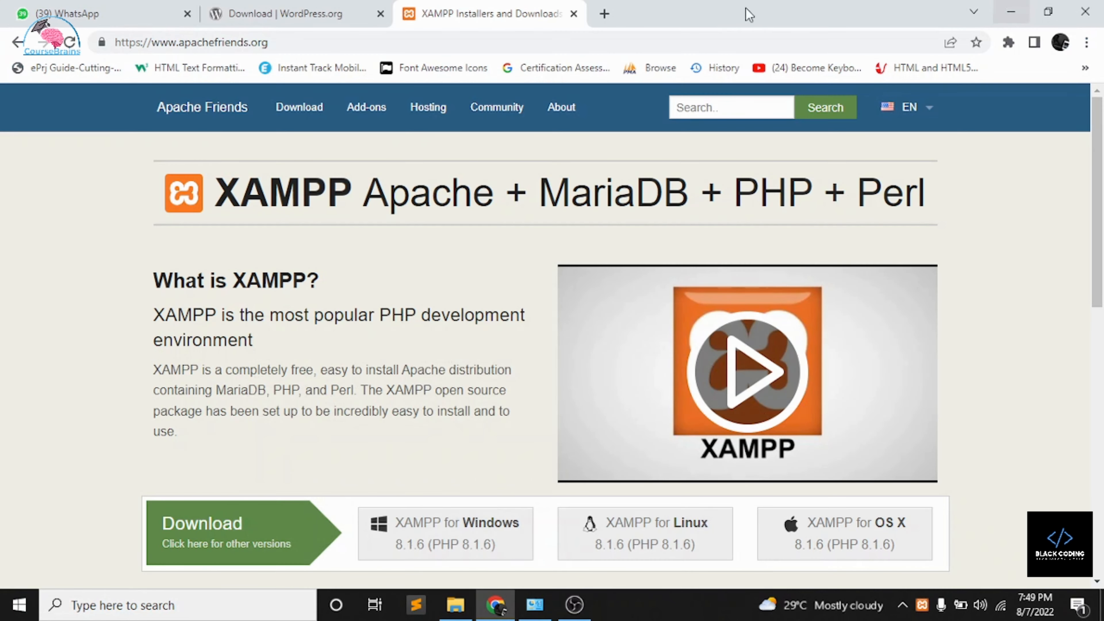
click(604, 13)
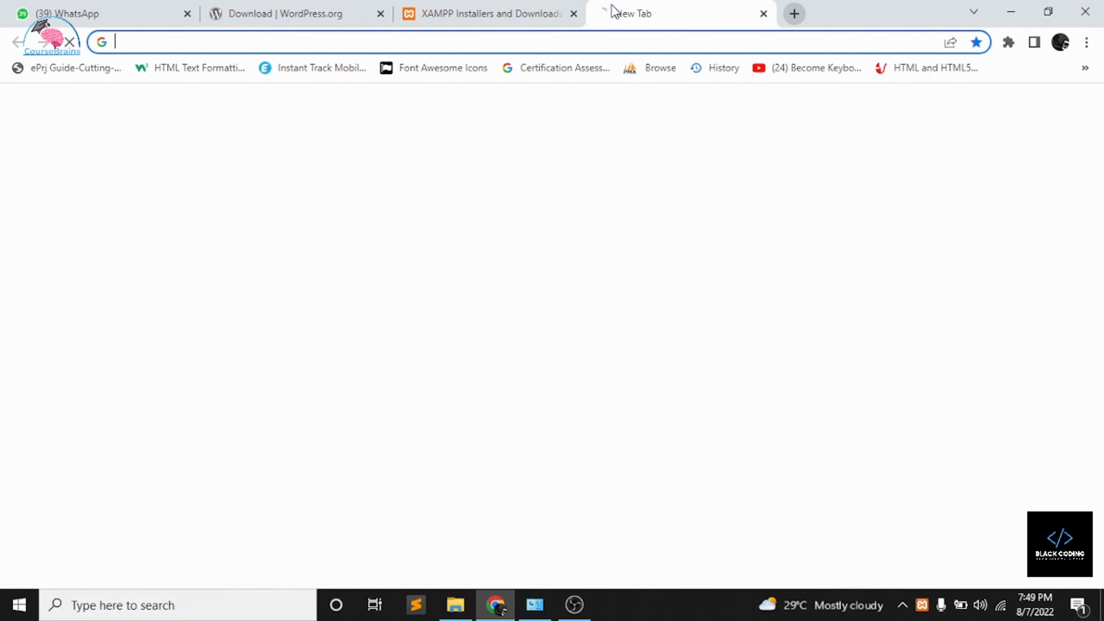
click(574, 15)
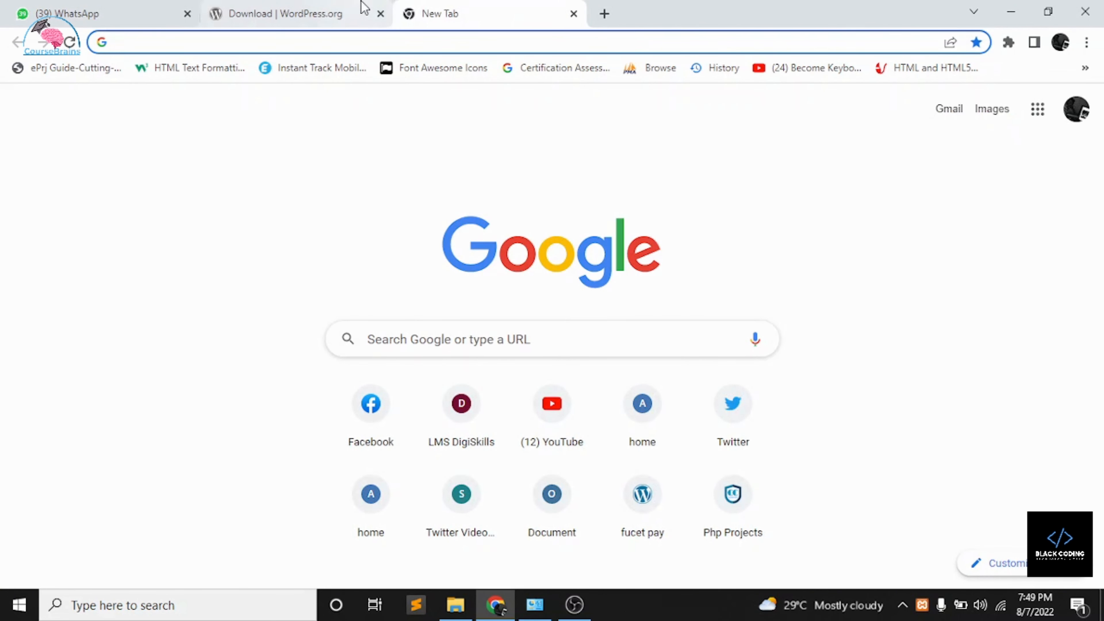
- Load the local WordPress site at localhost/Wordpress_Tutorial in the new tab
click(360, 38)
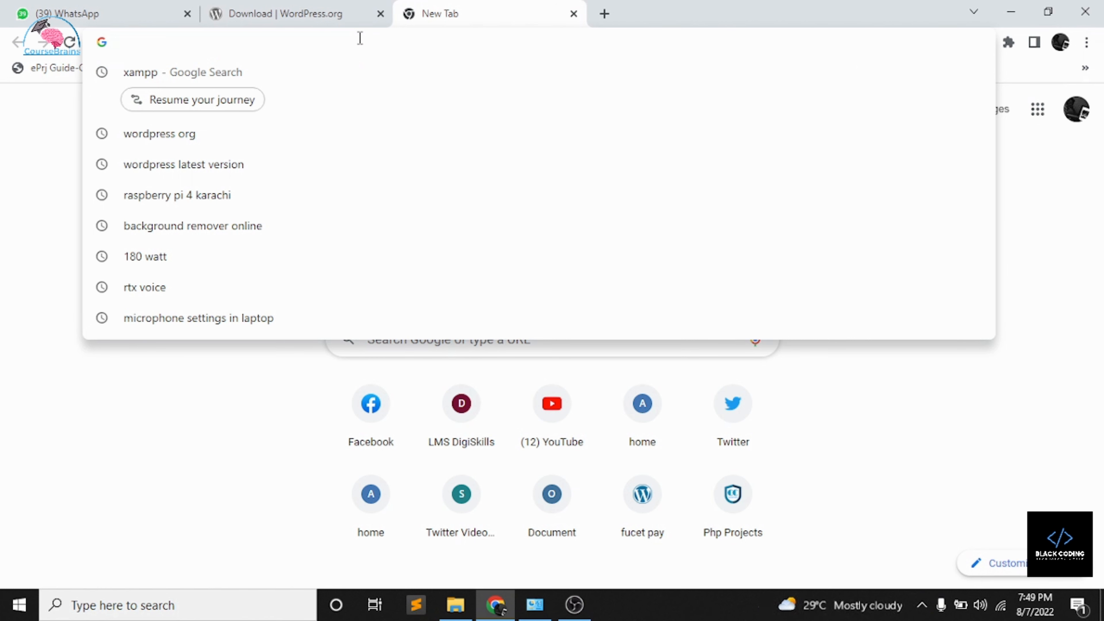
text(loca)
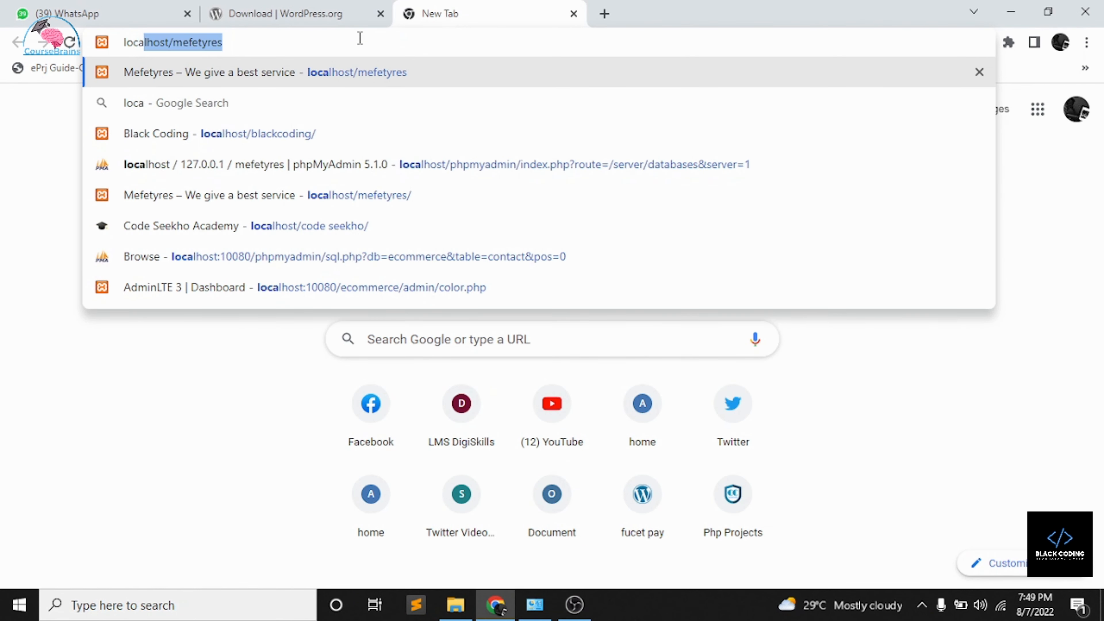
key(Right)
key(BackSpace)
key(BackSpace)
key(BackSpace)
key(BackSpace)
key(BackSpace)
key(BackSpace)
key(BackSpace)
key(BackSpace)
key(BackSpace)
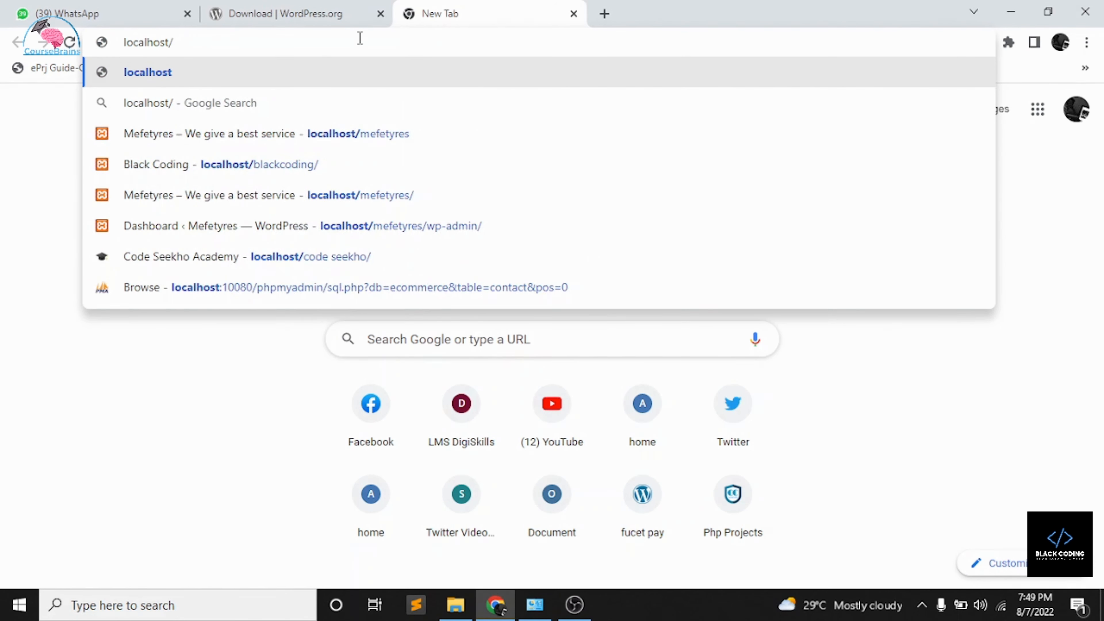
text(Wor)
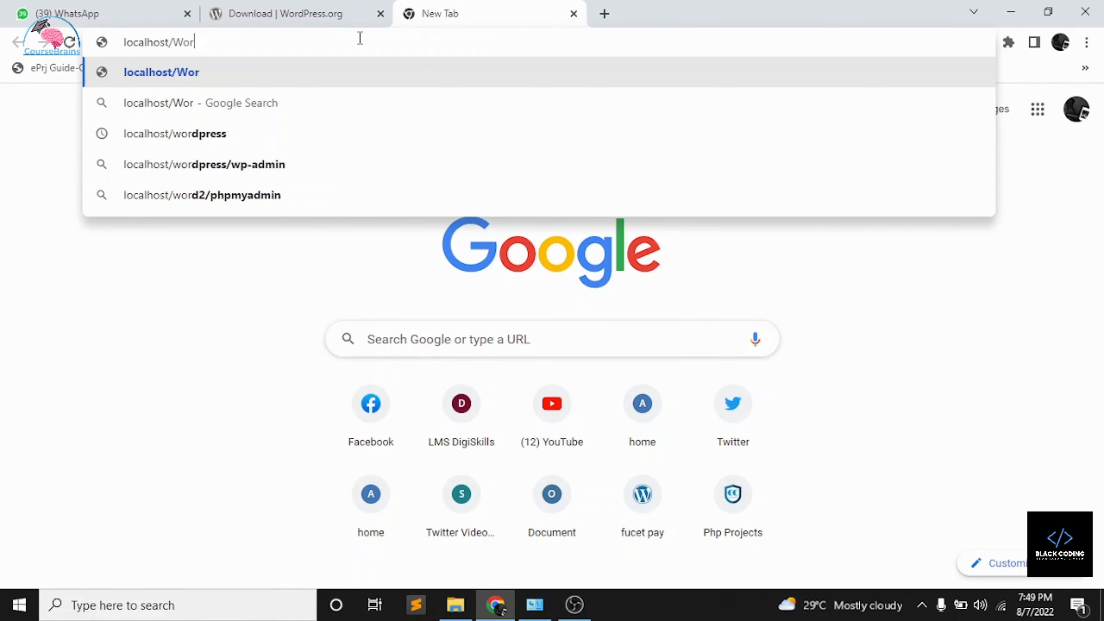
text(dpres)
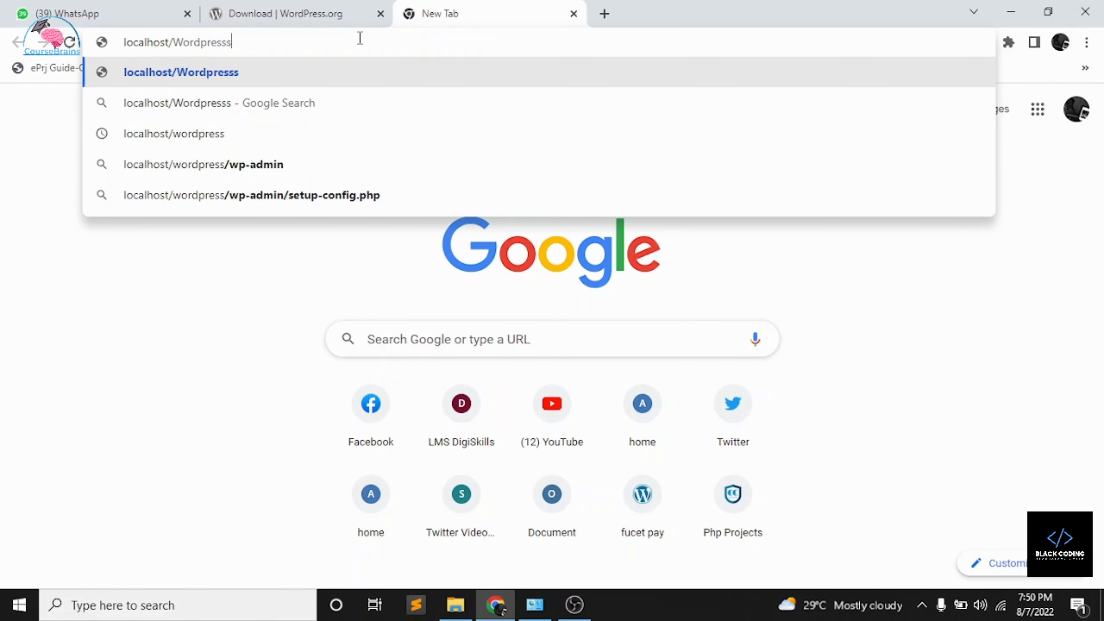
text(s_t)
text(o)
key(BackSpace)
key(BackSpace)
text(T)
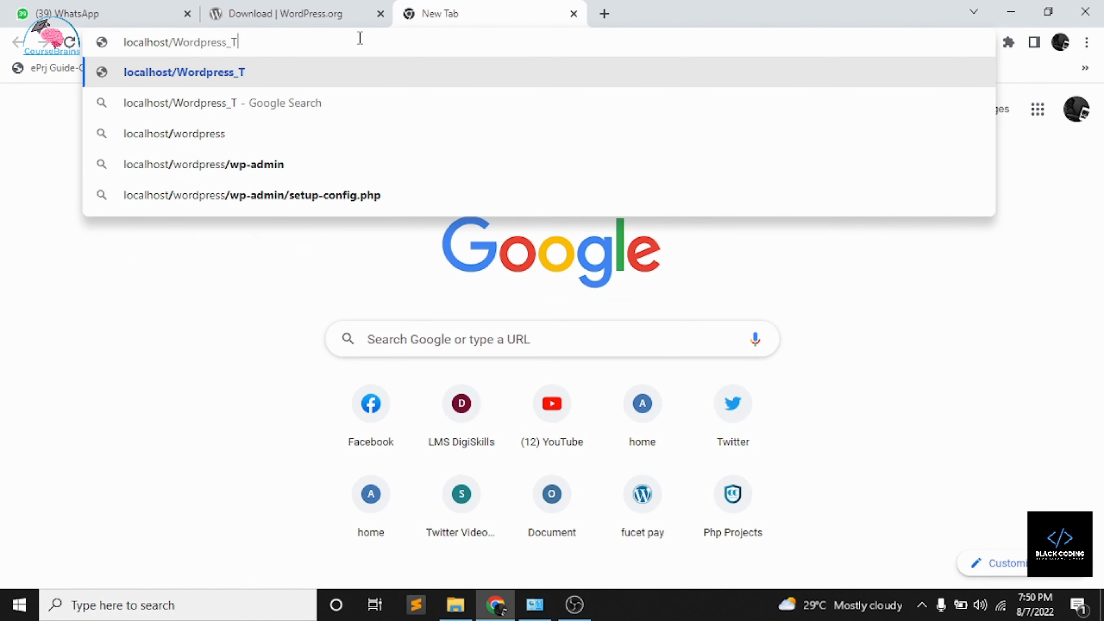
text(ut)
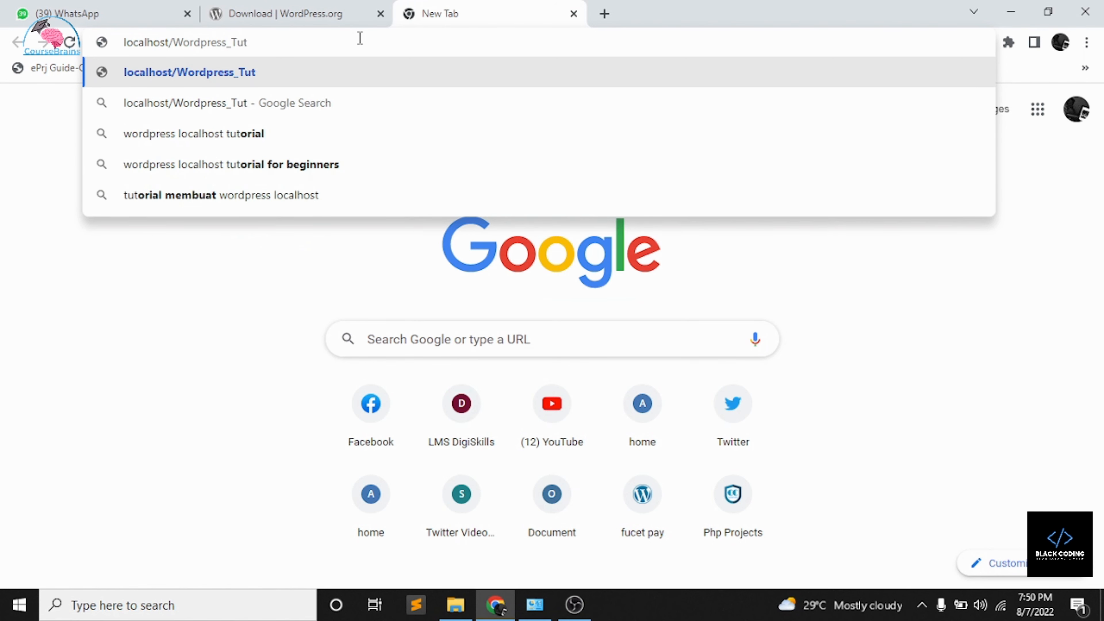
text(rial)
key(BackSpace)
key(BackSpace)
key(BackSpace)
key(BackSpace)
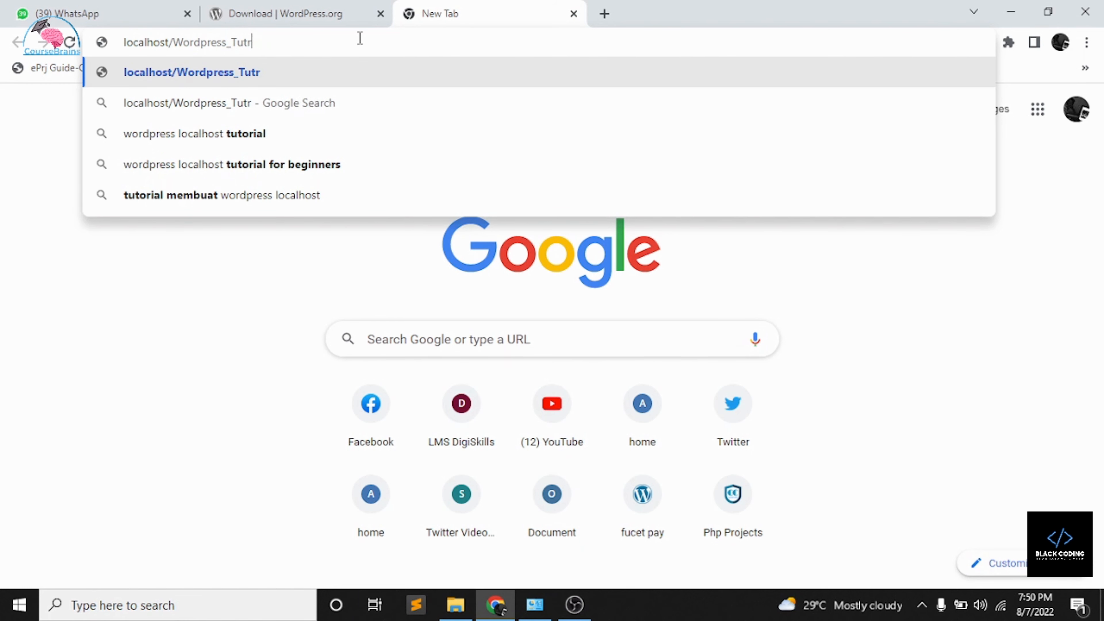
text(or)
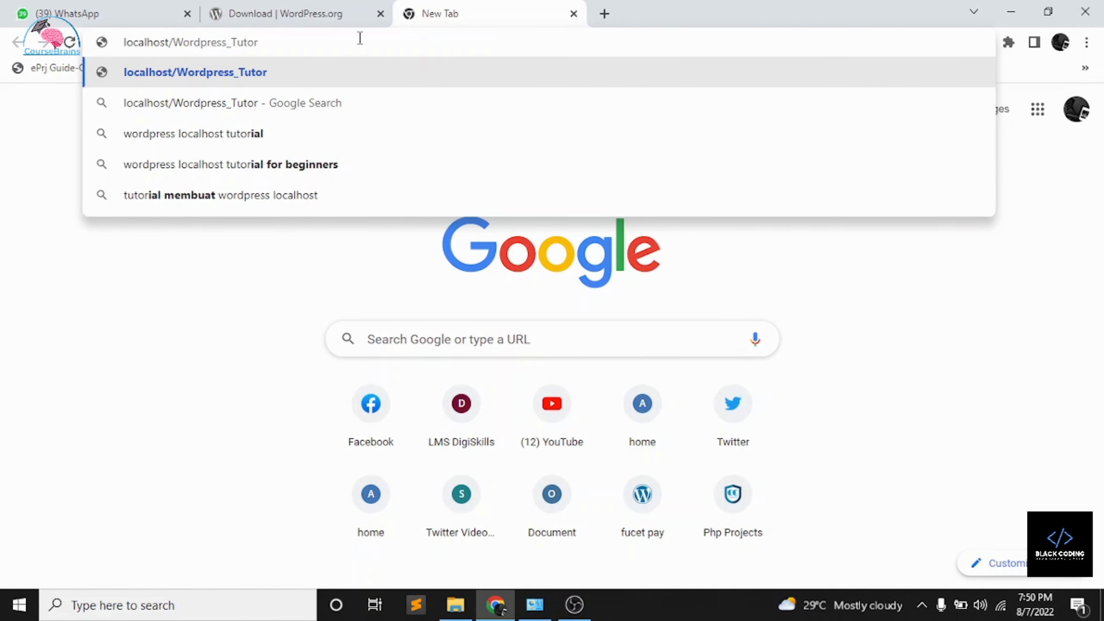
text(ial)
key(Return)
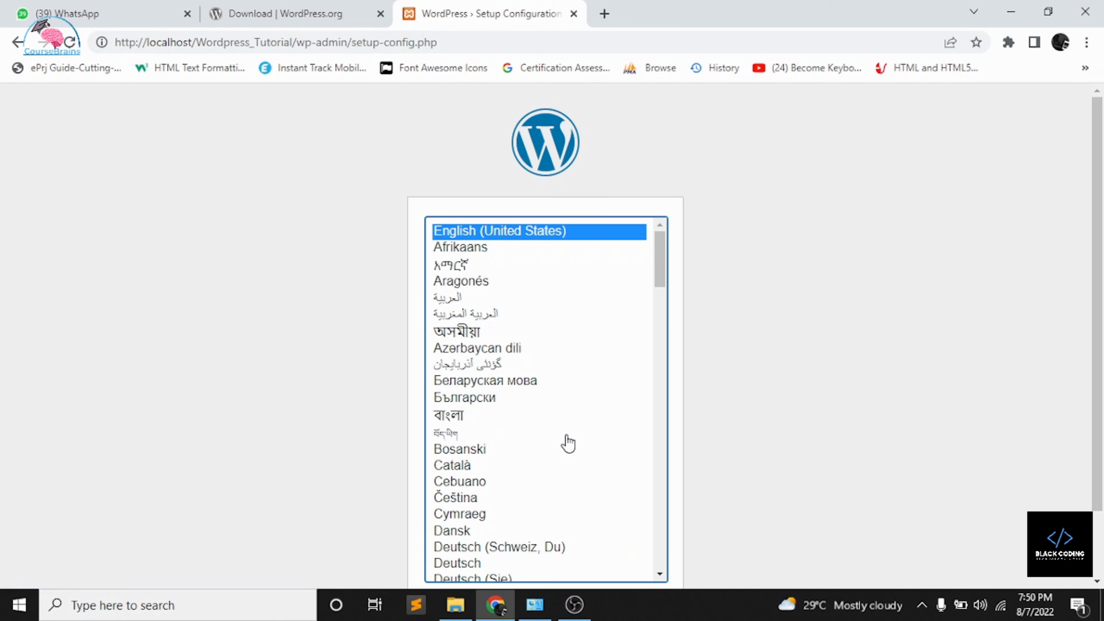
- Continue the WordPress setup with English (United States) as the language and review the list of required database details
scroll(564, 452, down, 9)
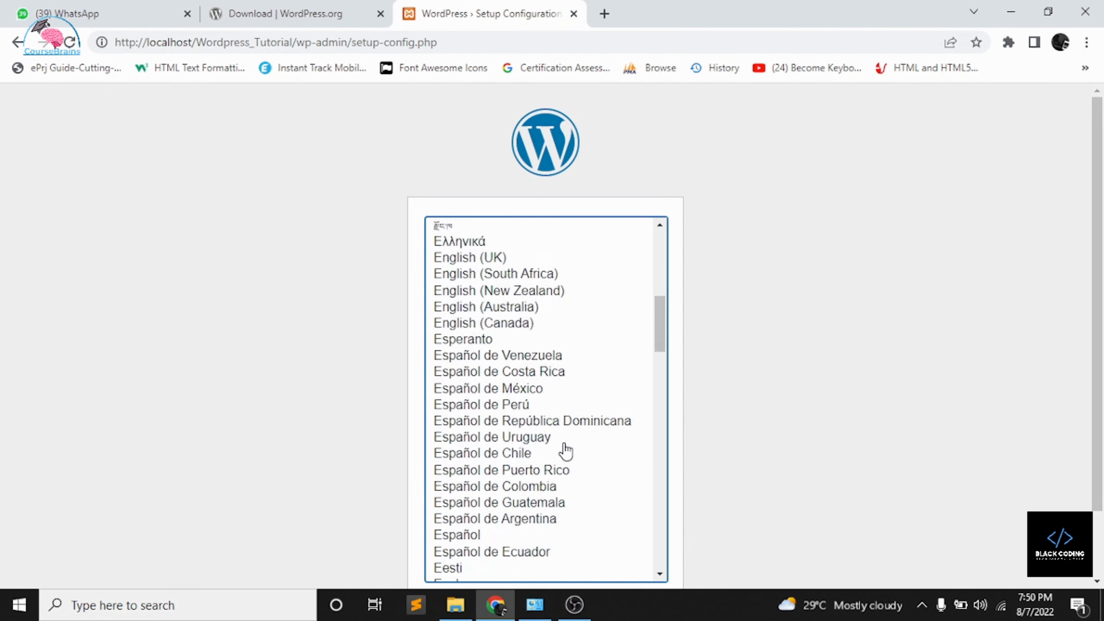
scroll(564, 451, up, 9)
scroll(919, 386, down, 2)
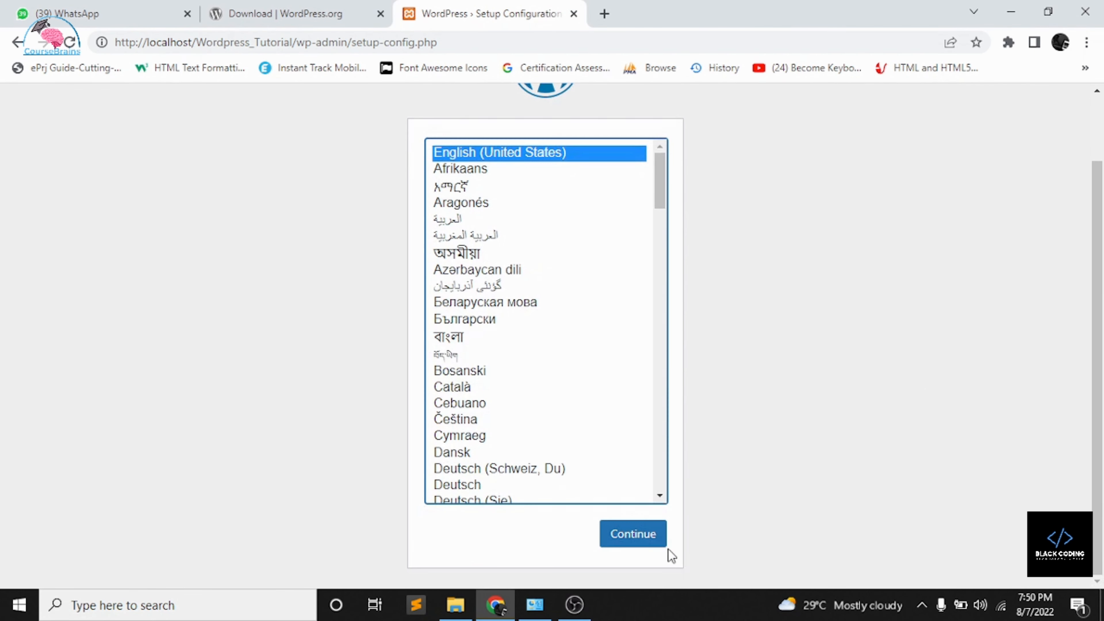
click(633, 544)
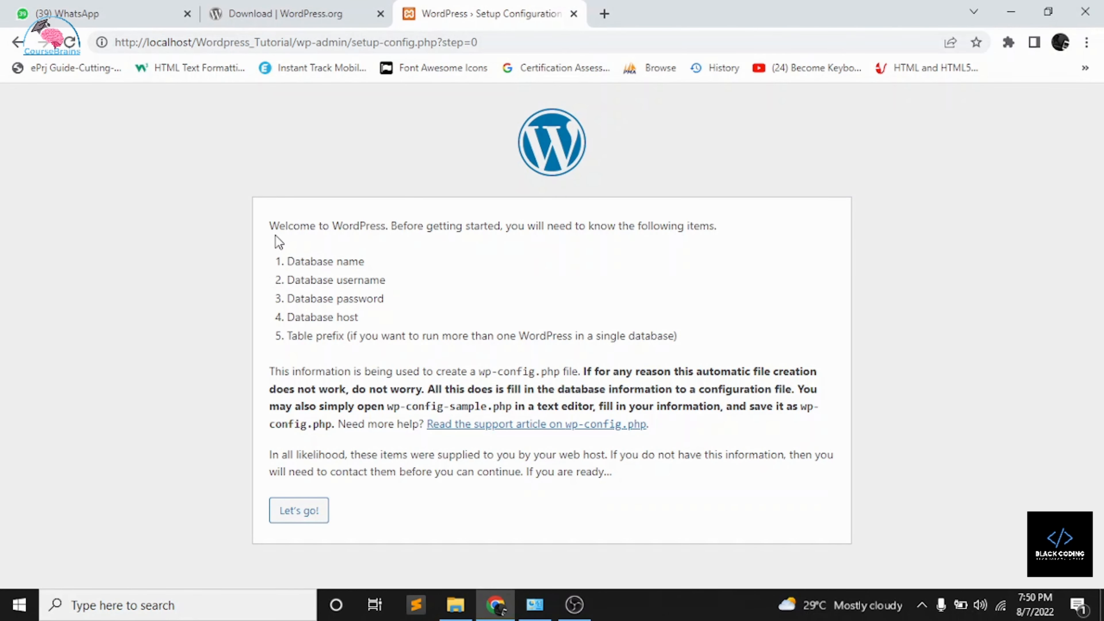
drag(277, 226, 349, 261)
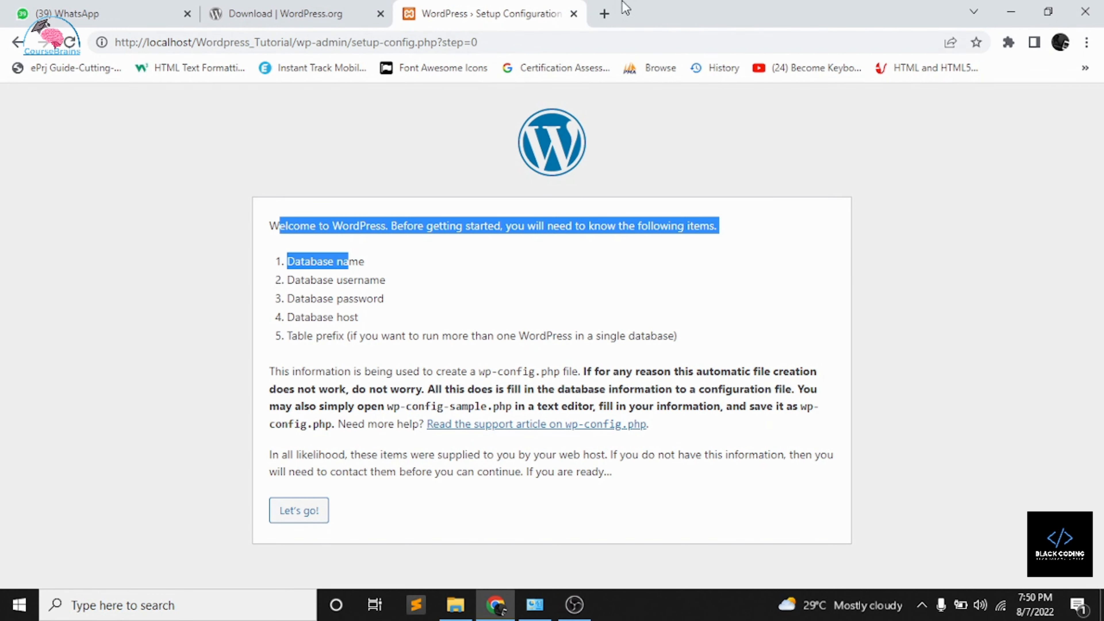
- Open phpMyAdmin at localhost/phpmyadmin/ in another new browser tab
click(603, 13)
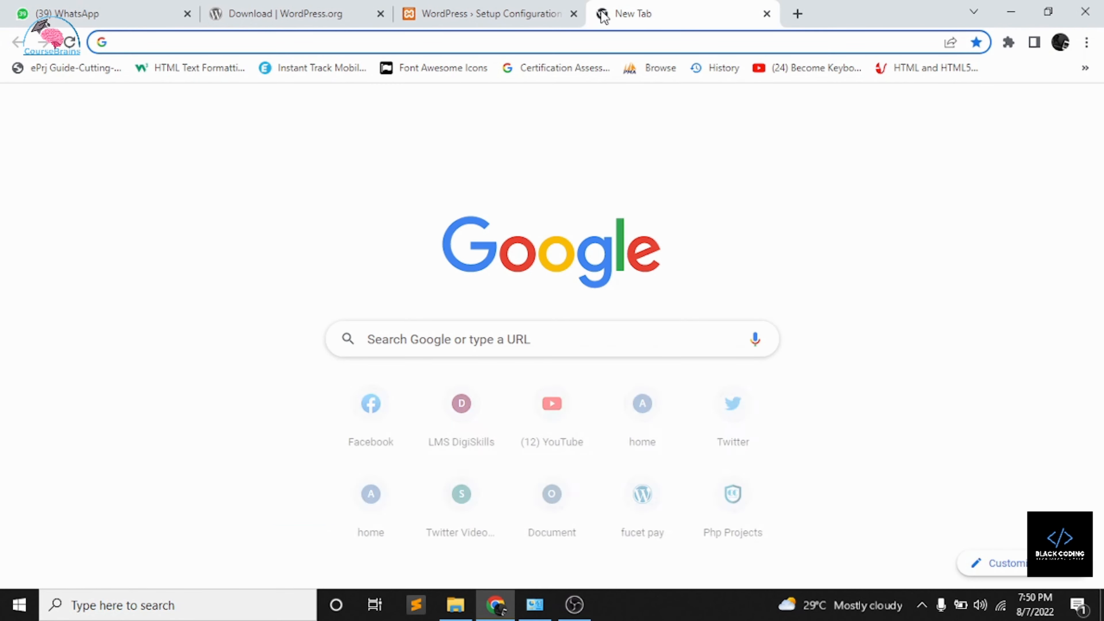
text(localhost/mefetyres)
key(Right)
key(BackSpace)
key(BackSpace)
key(BackSpace)
key(BackSpace)
key(BackSpace)
key(BackSpace)
key(BackSpace)
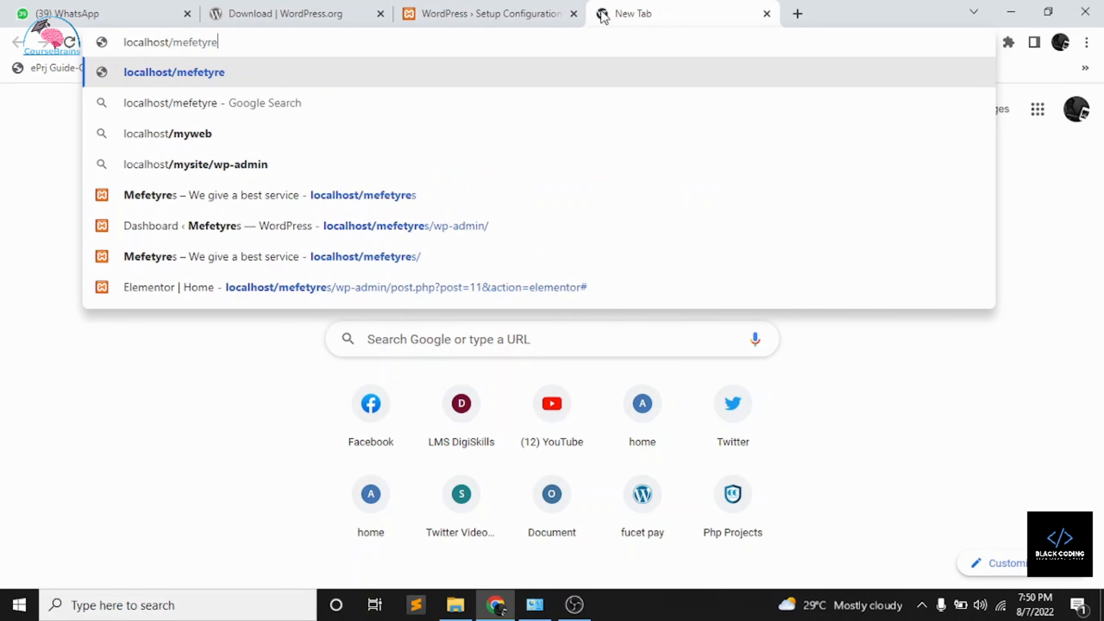
key(BackSpace)
key(BackSpace)
key(BackSpace)
text(/)
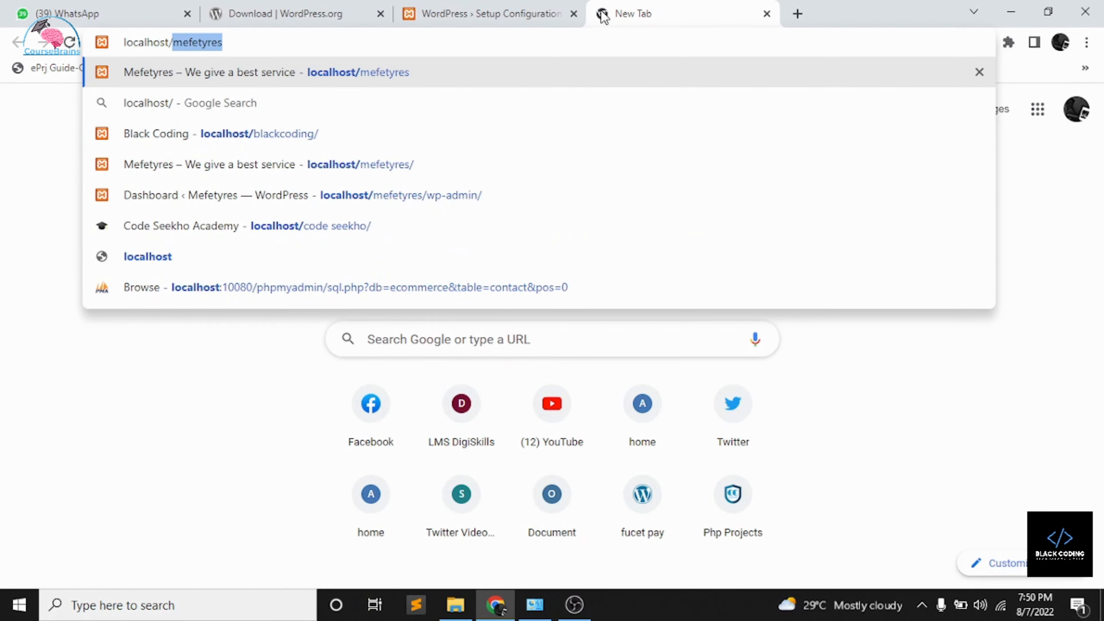
text(phpmyadmin)
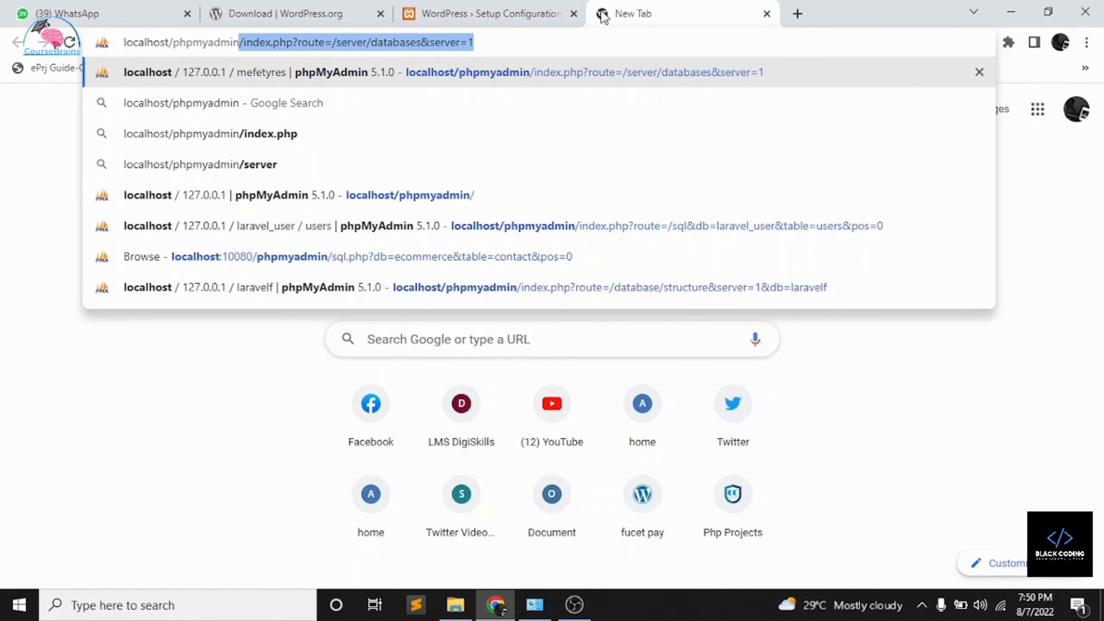
text(/)
key(Return)
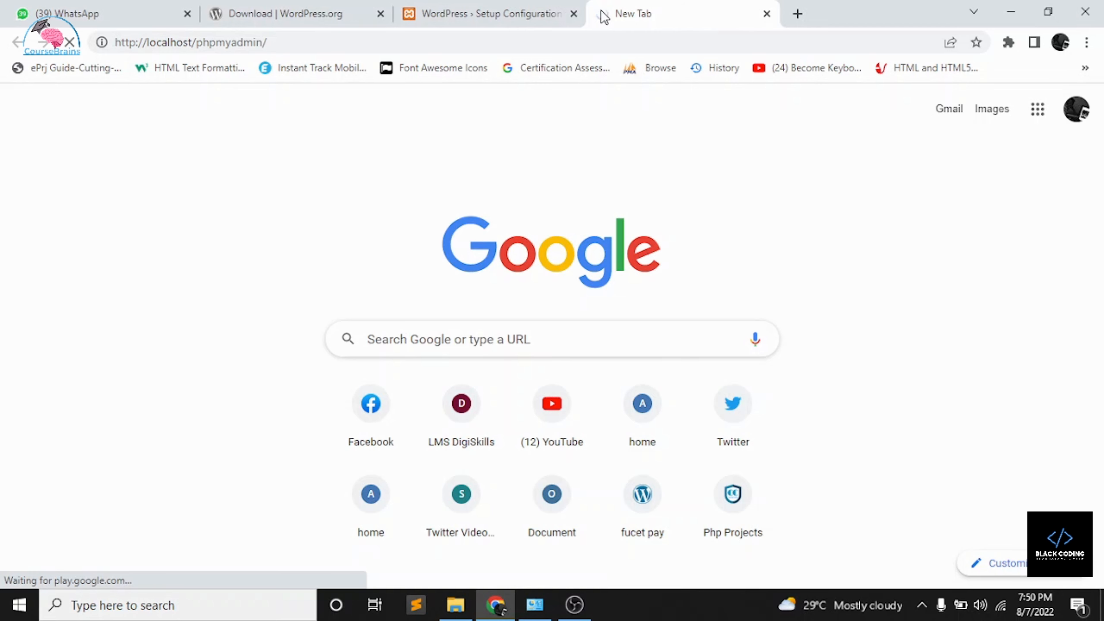
click(504, 8)
click(608, 7)
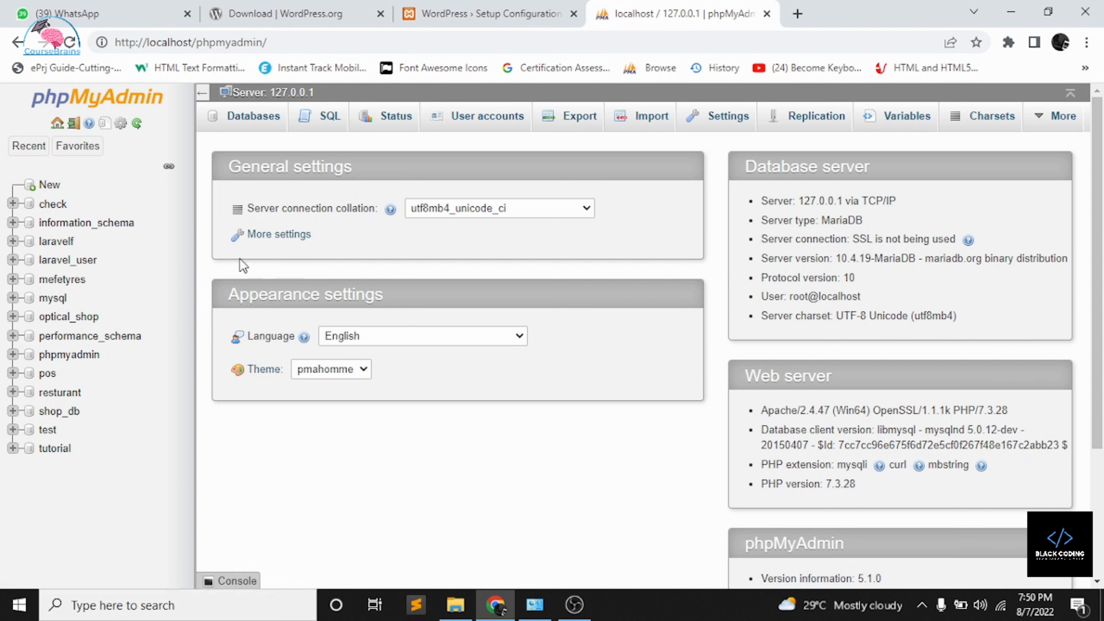
- Create a new database named testwp in phpMyAdmin and return to the WordPress setup page
drag(83, 474, 69, 450)
click(48, 184)
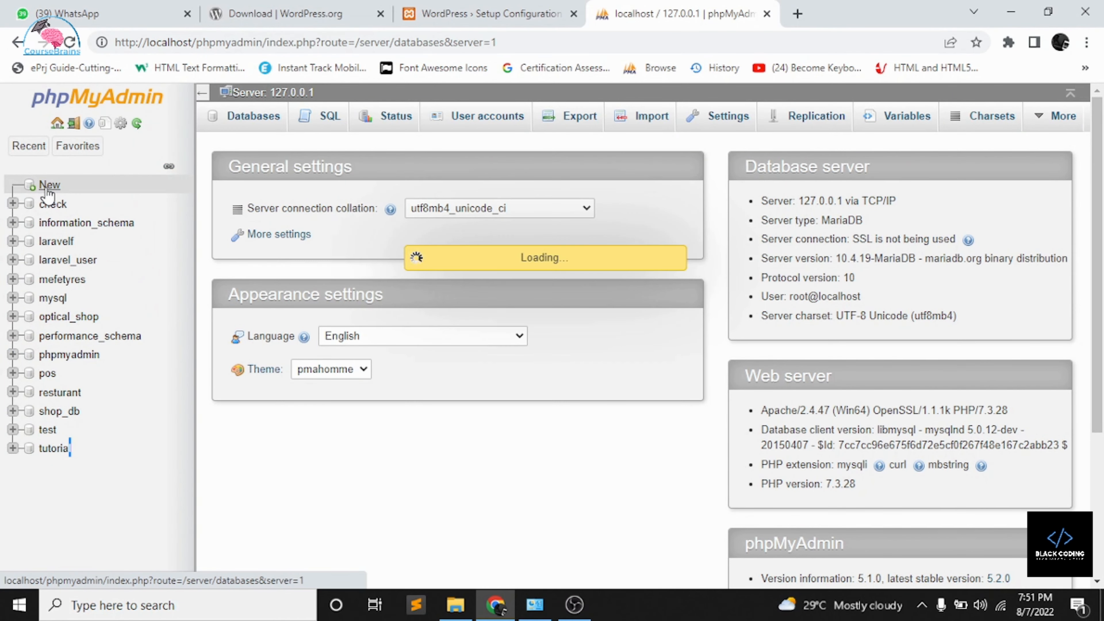
click(271, 233)
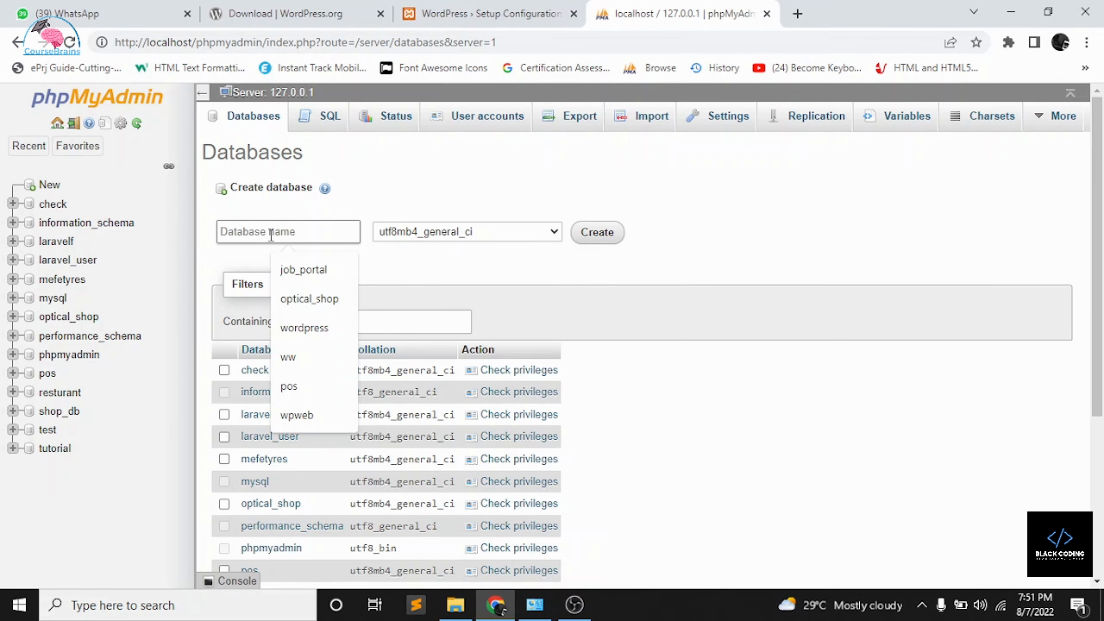
text(a)
key(BackSpace)
text(check)
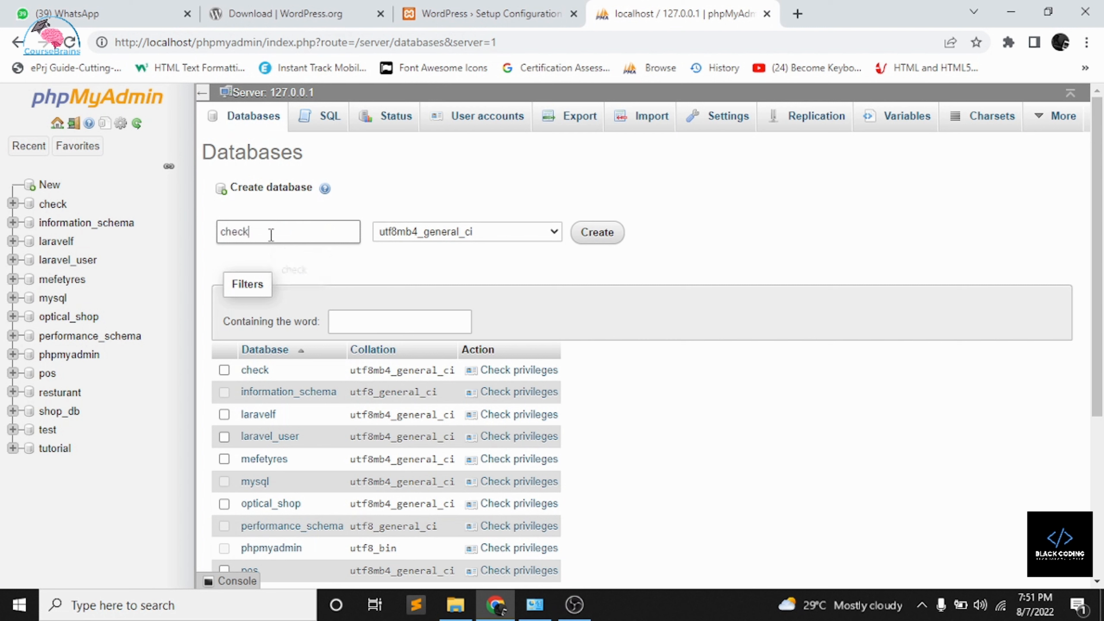
key(BackSpace)
key(BackSpace)
key(BackSpace)
key(BackSpace)
key(BackSpace)
text(te)
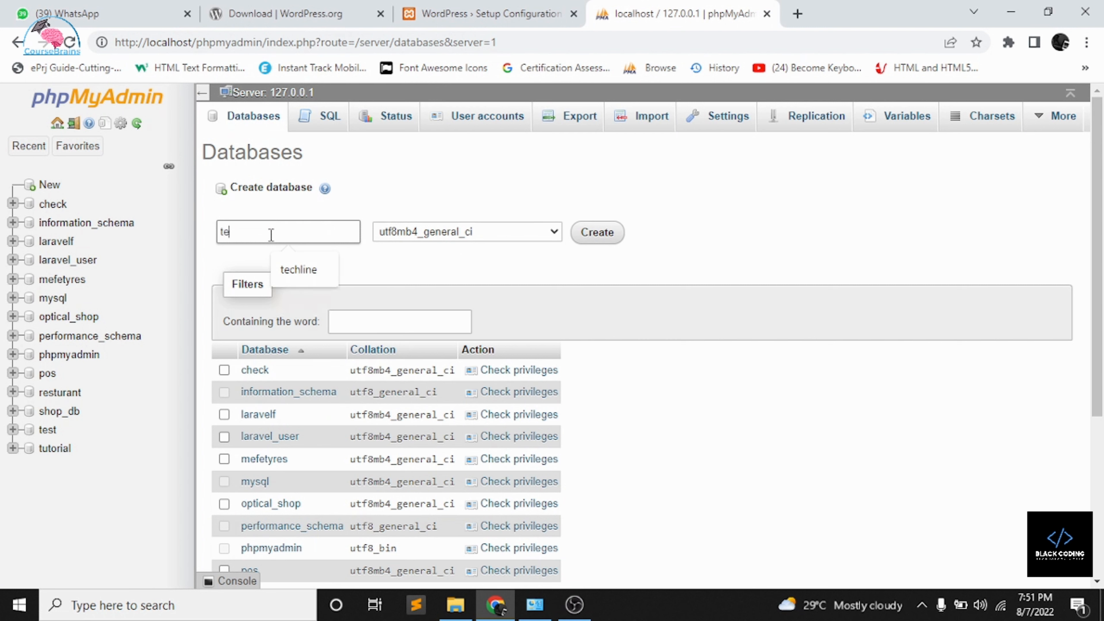
text(st)
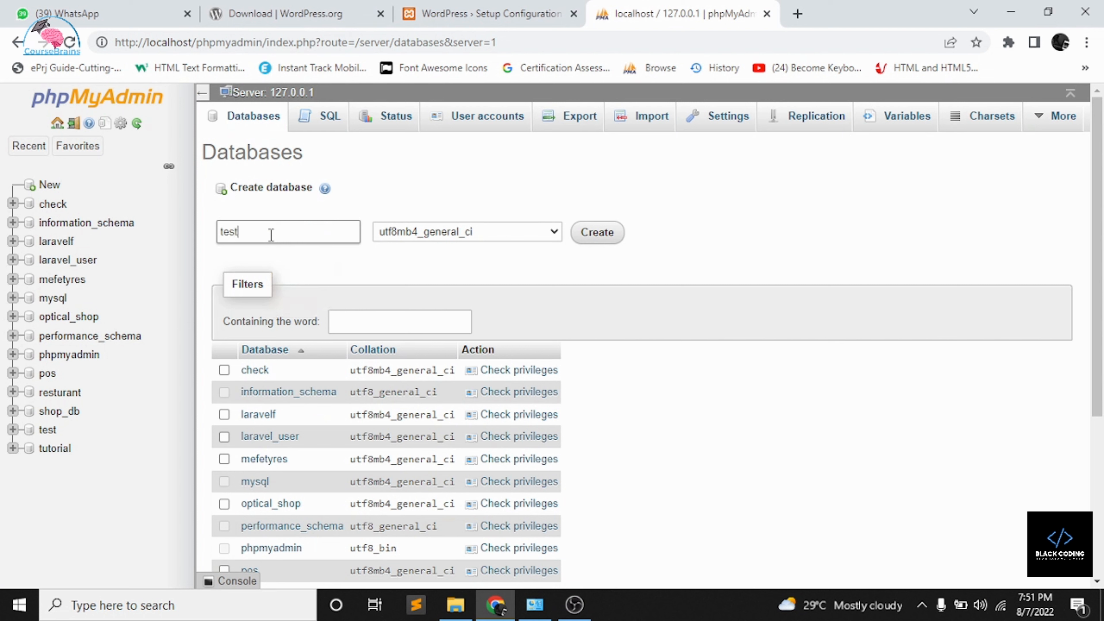
text(wp)
click(609, 239)
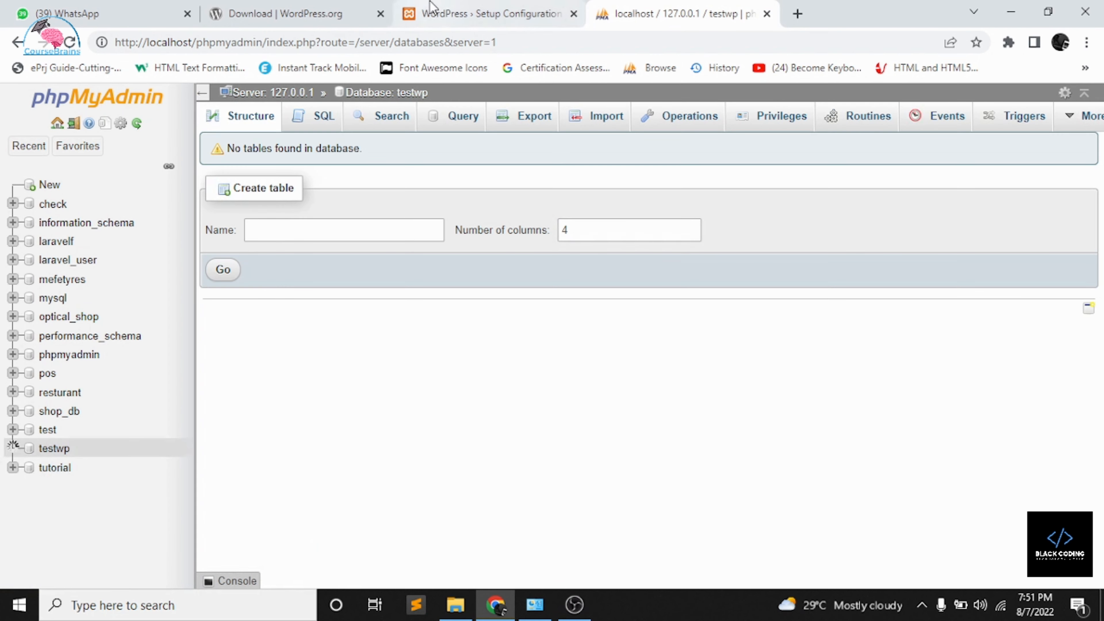
click(435, 12)
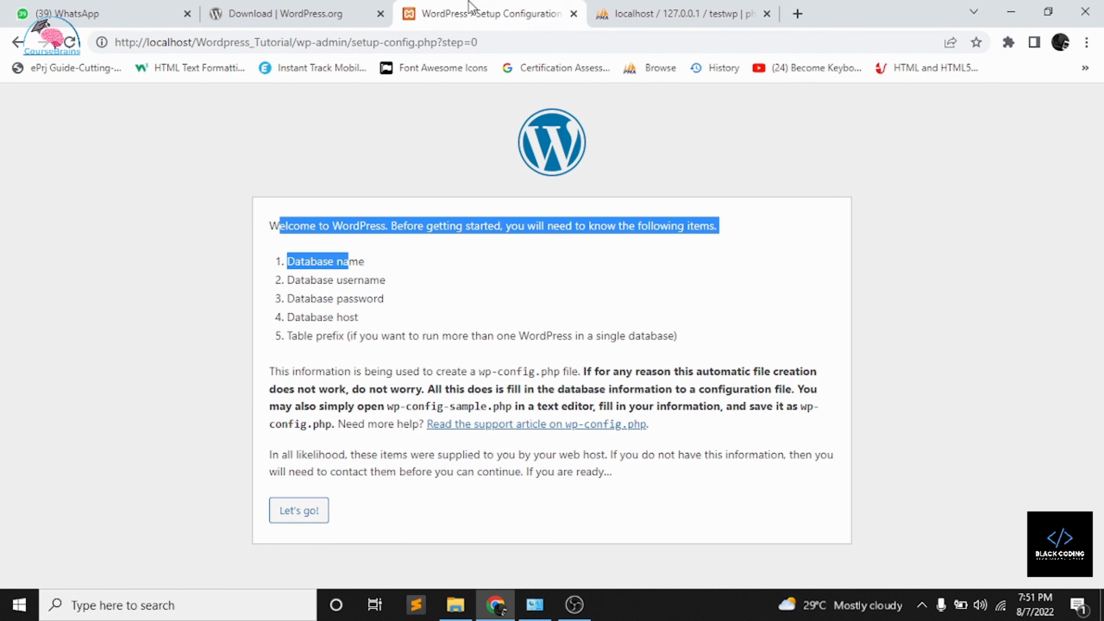
- Proceed to the database connection form and set the database name to testwp
click(325, 513)
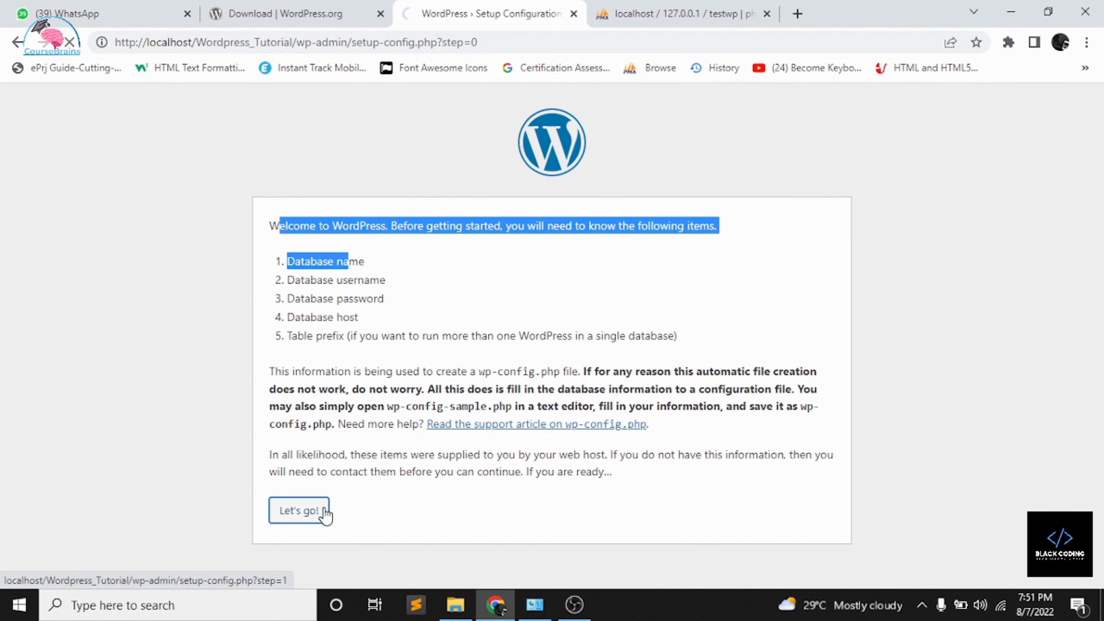
click(468, 267)
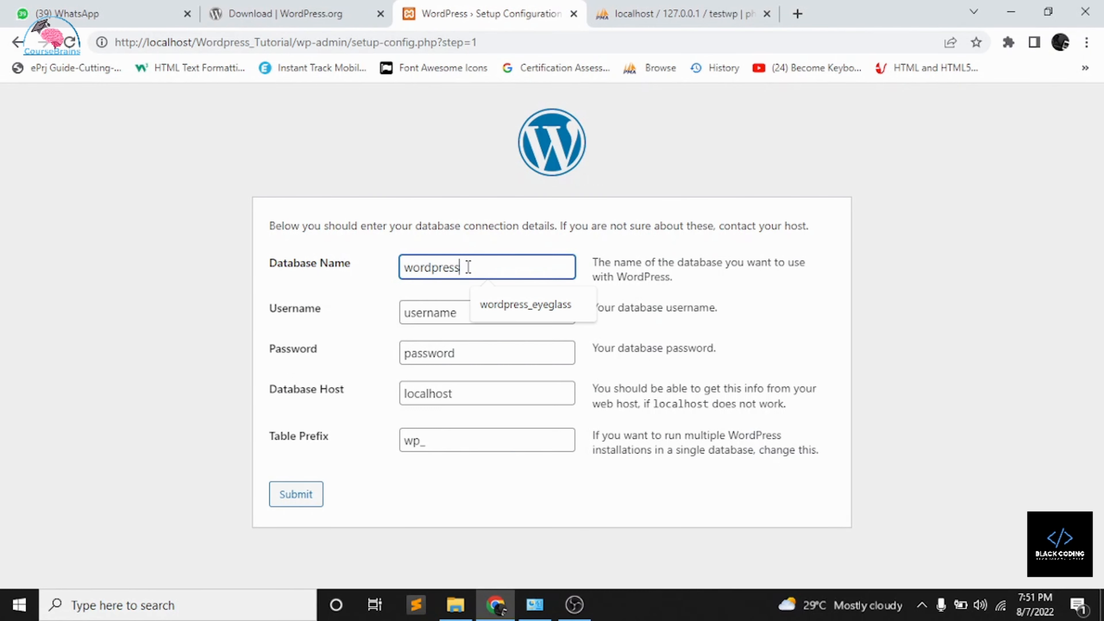
key(ctrl+a)
key(BackSpace)
text(te)
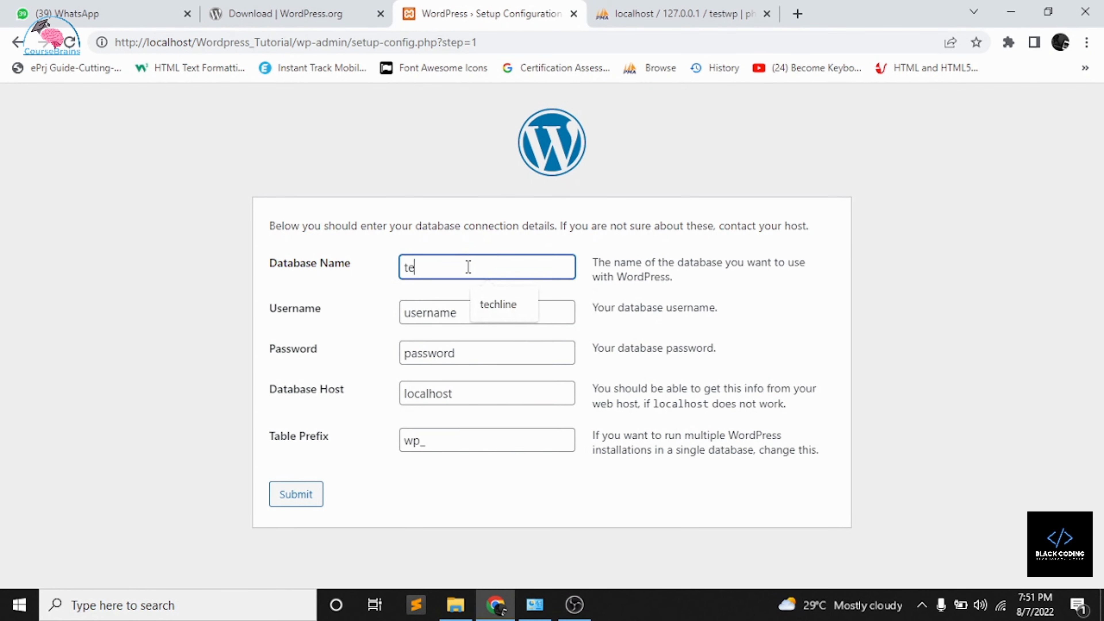
text(stwp)
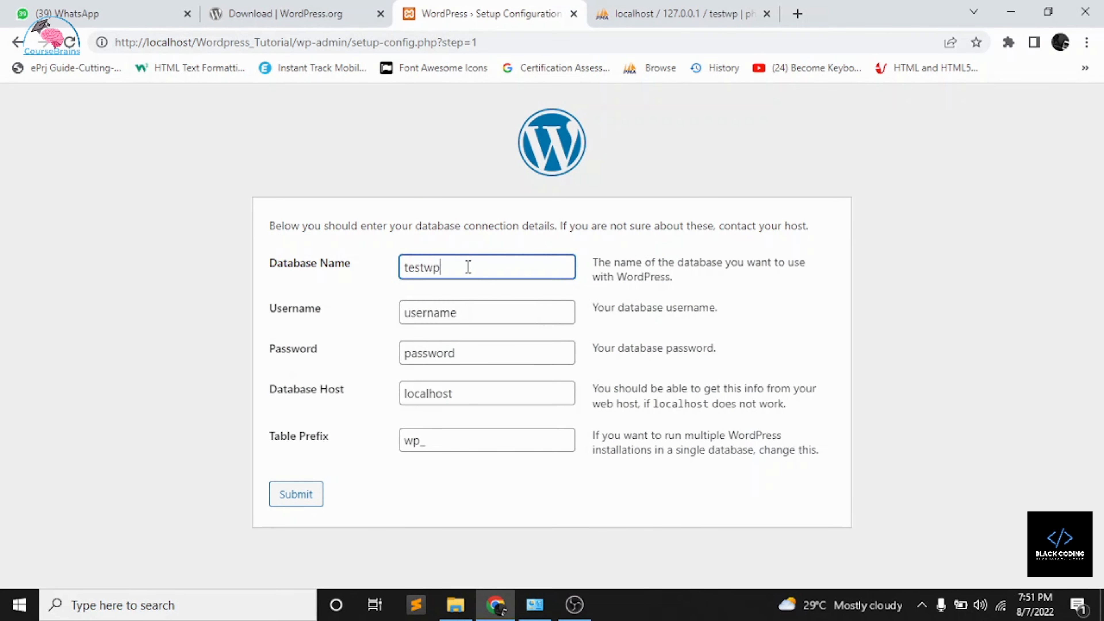
- Set the database username to root, leave the password blank, and submit the connection details
click(468, 313)
key(ctrl+a)
key(BackSpace)
text(root)
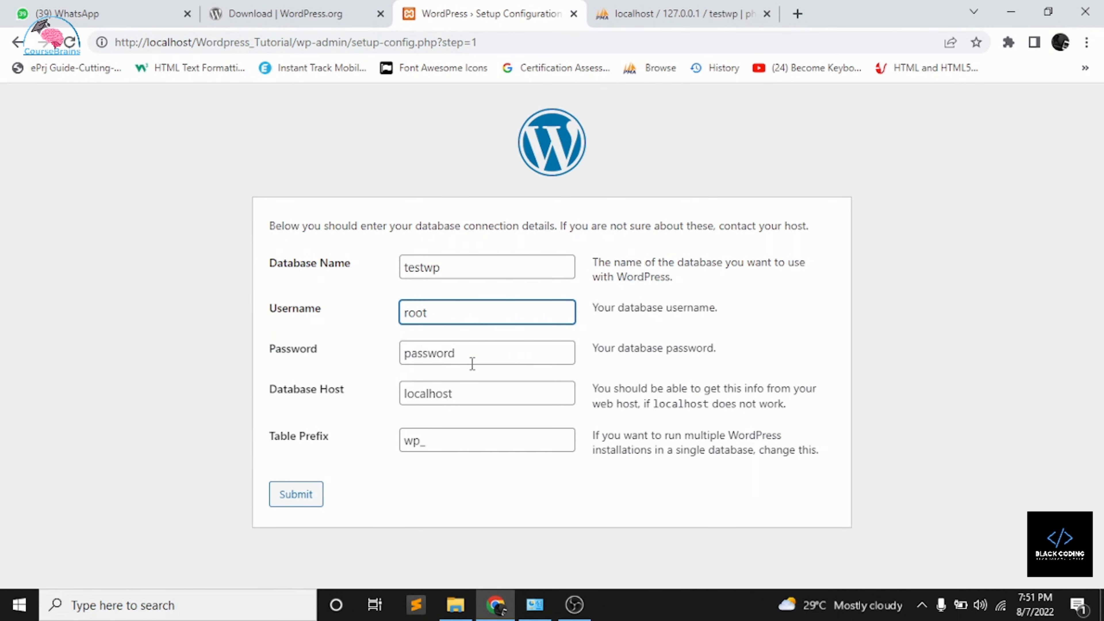
click(473, 362)
key(ctrl+a)
key(BackSpace)
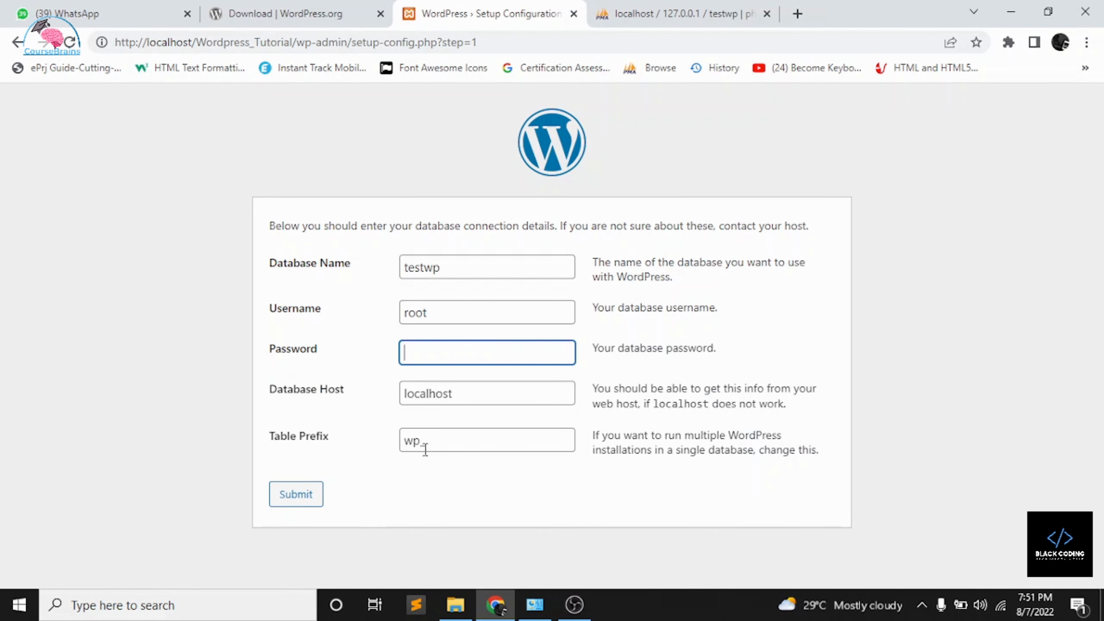
click(300, 501)
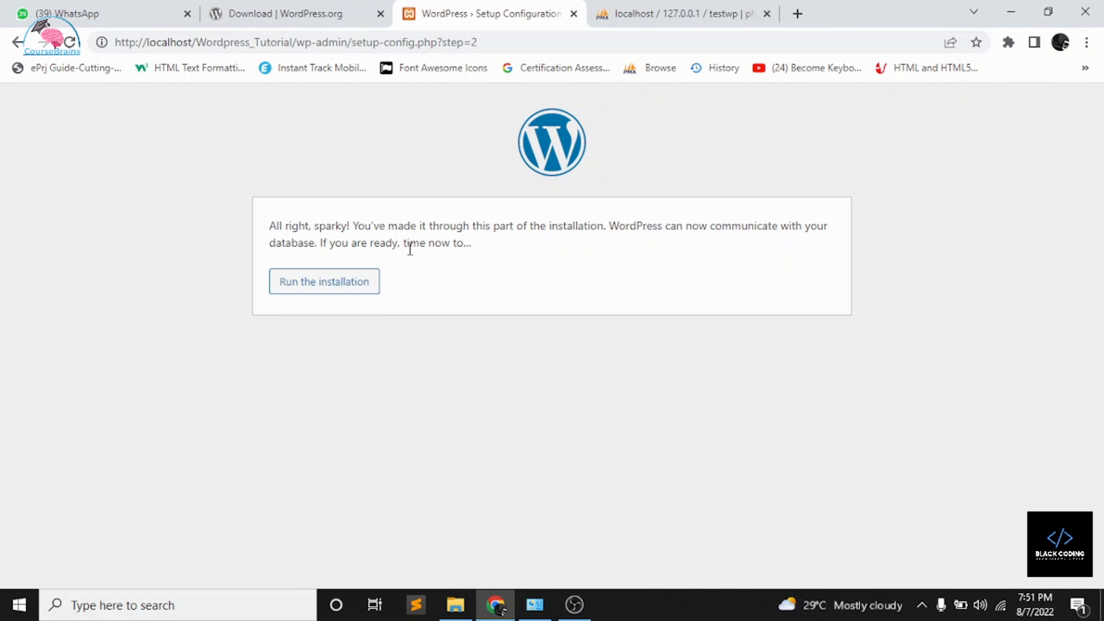
- Run the WordPress installation and open the Site Title for entry
click(341, 293)
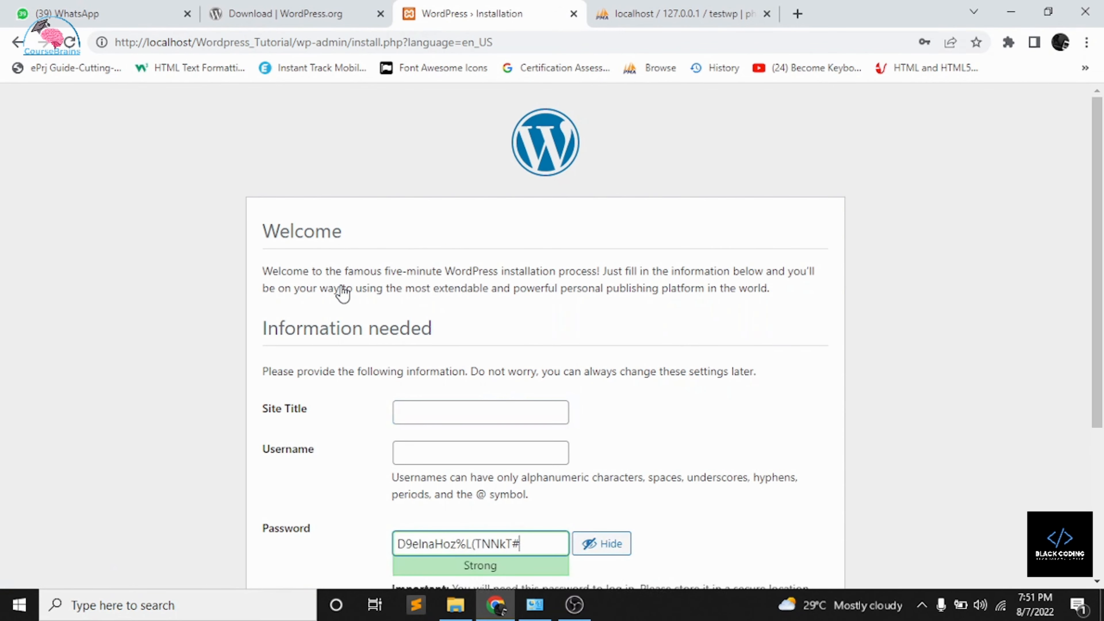
scroll(343, 292, down, 2)
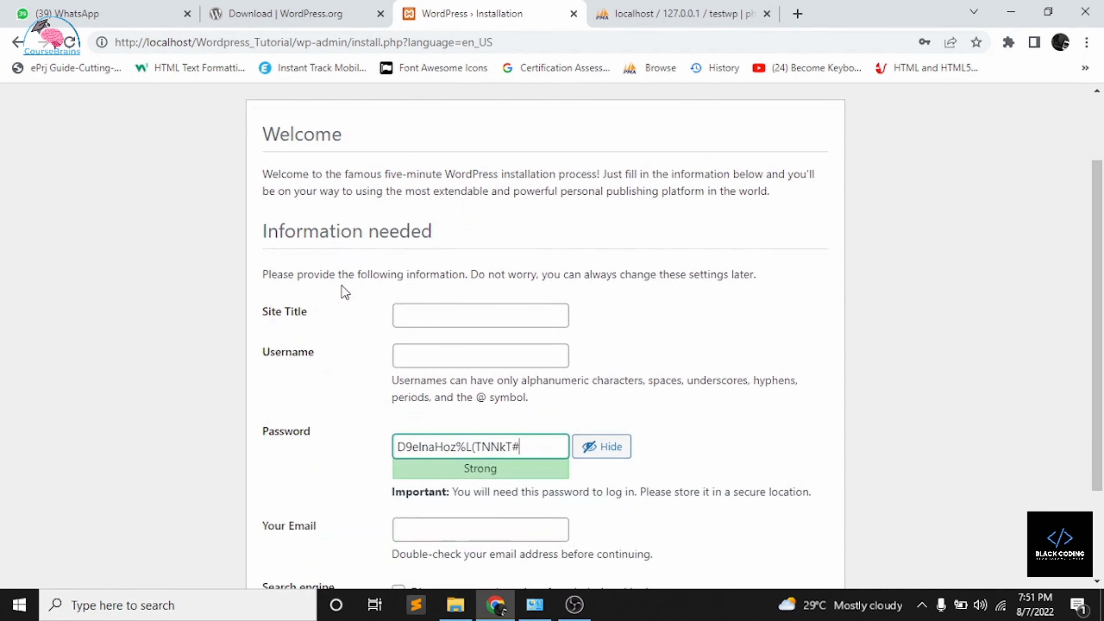
click(430, 314)
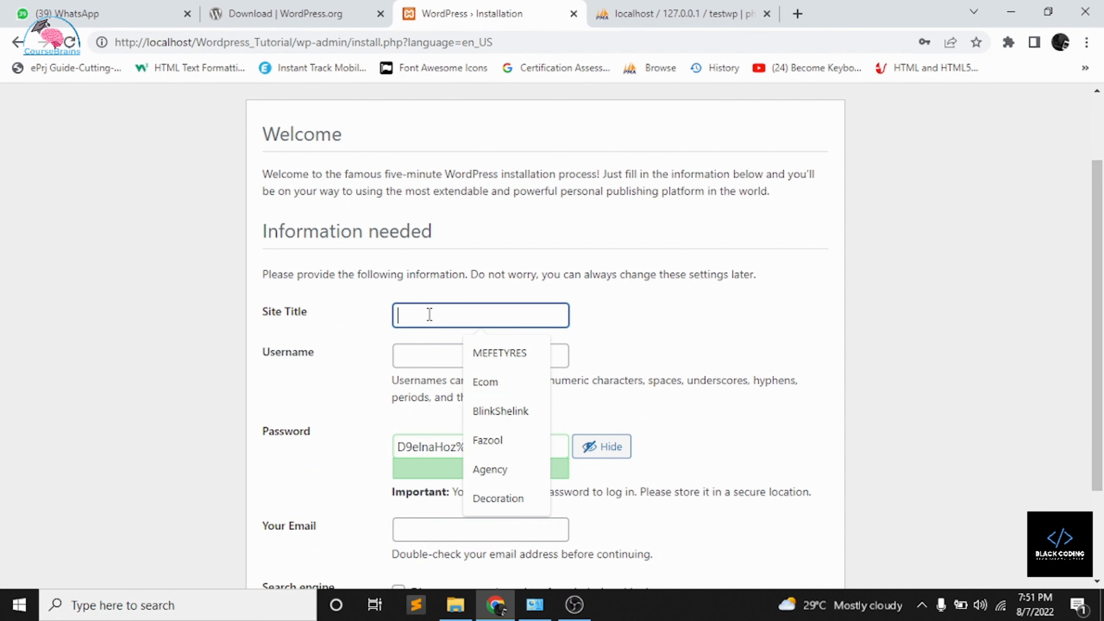
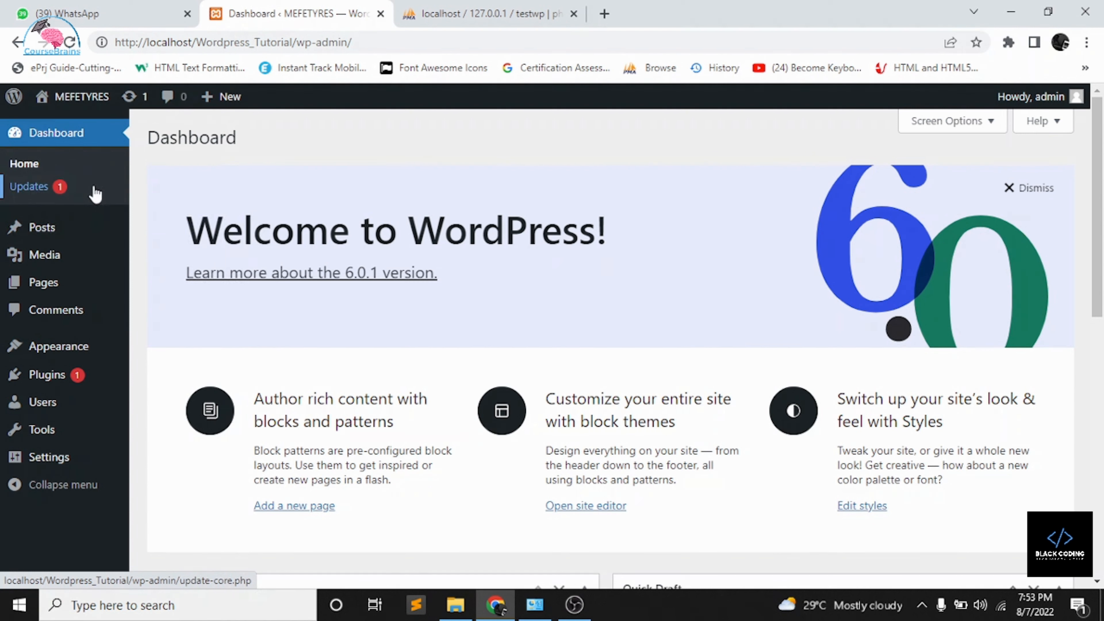
mouse_move(86, 377)
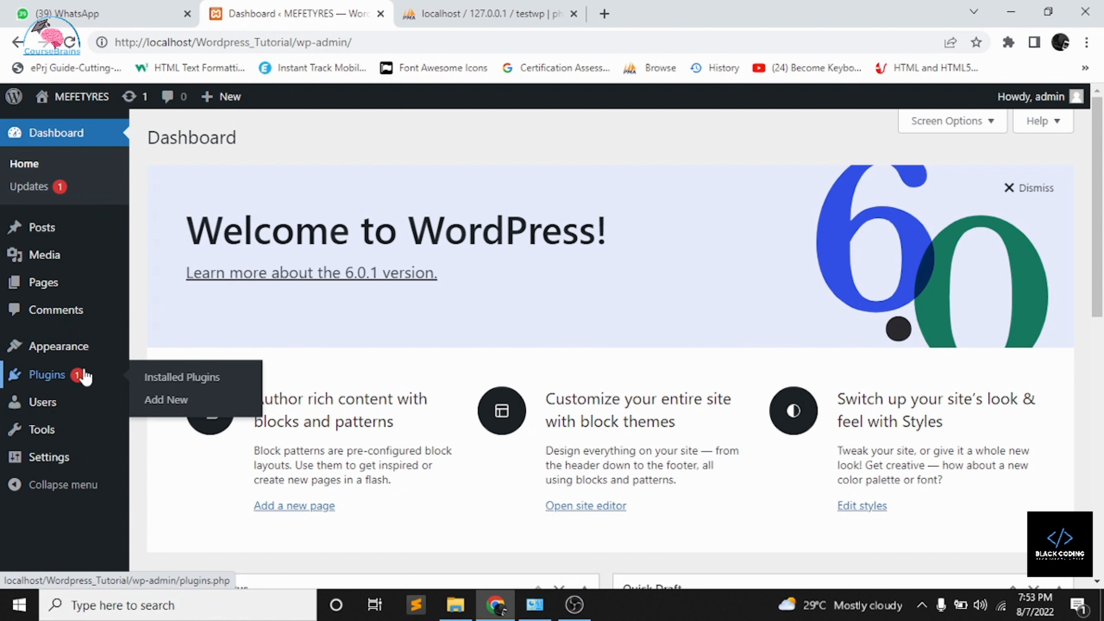
mouse_move(95, 230)
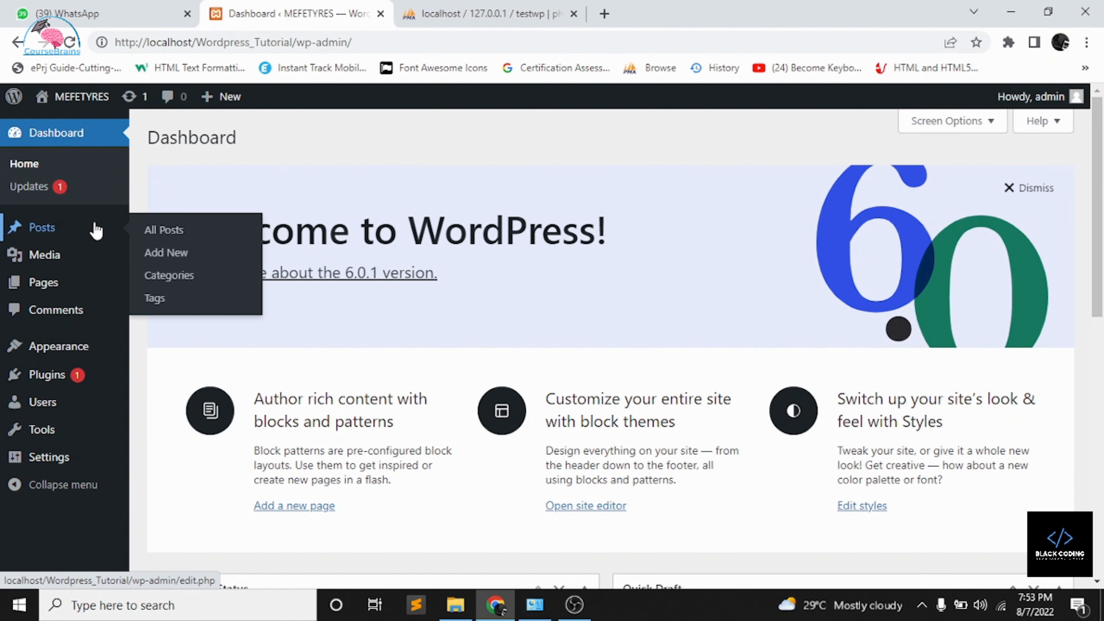
mouse_move(92, 253)
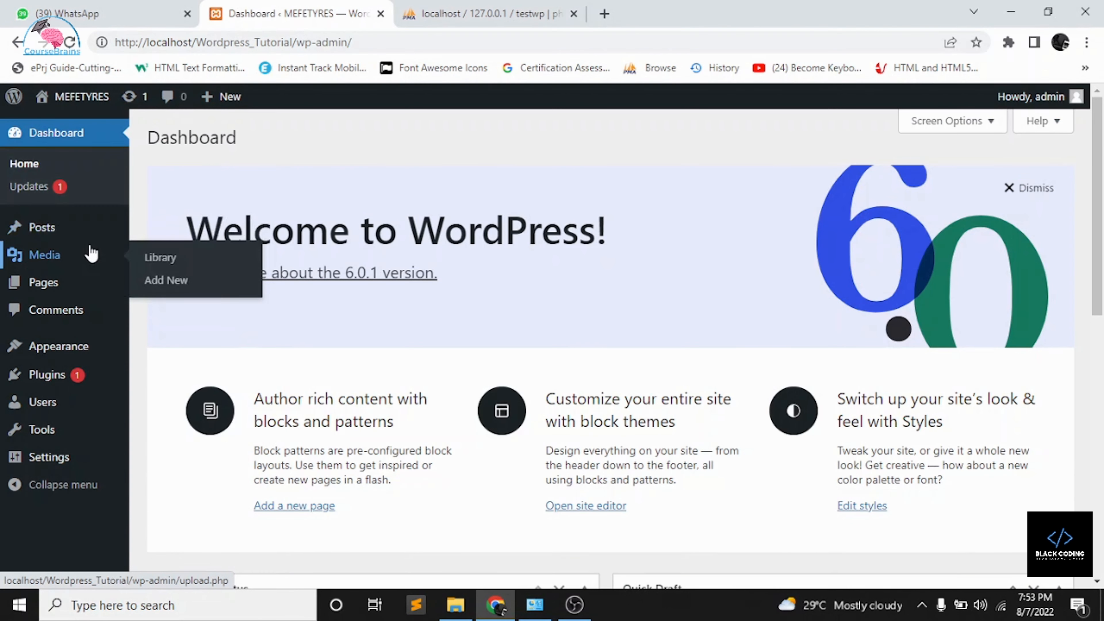
mouse_move(87, 358)
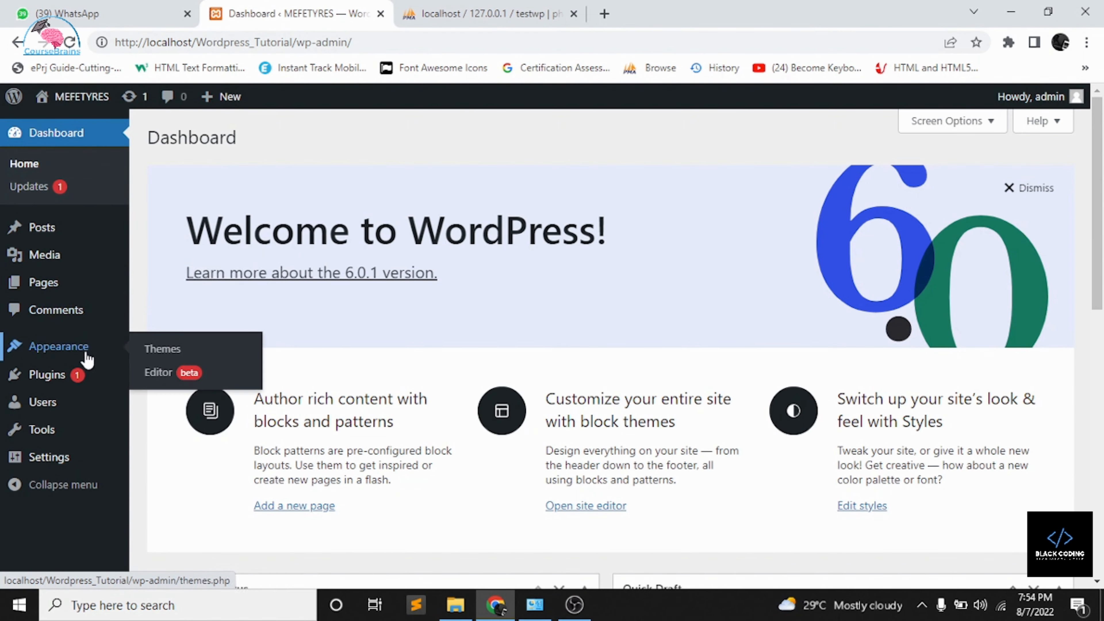
mouse_move(70, 419)
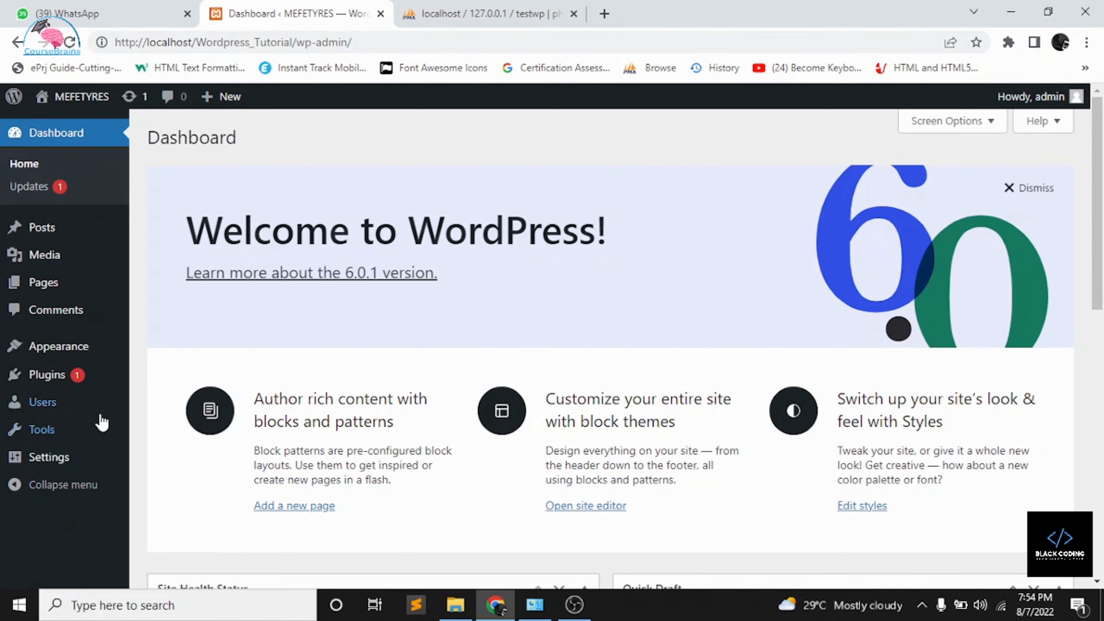
mouse_move(97, 444)
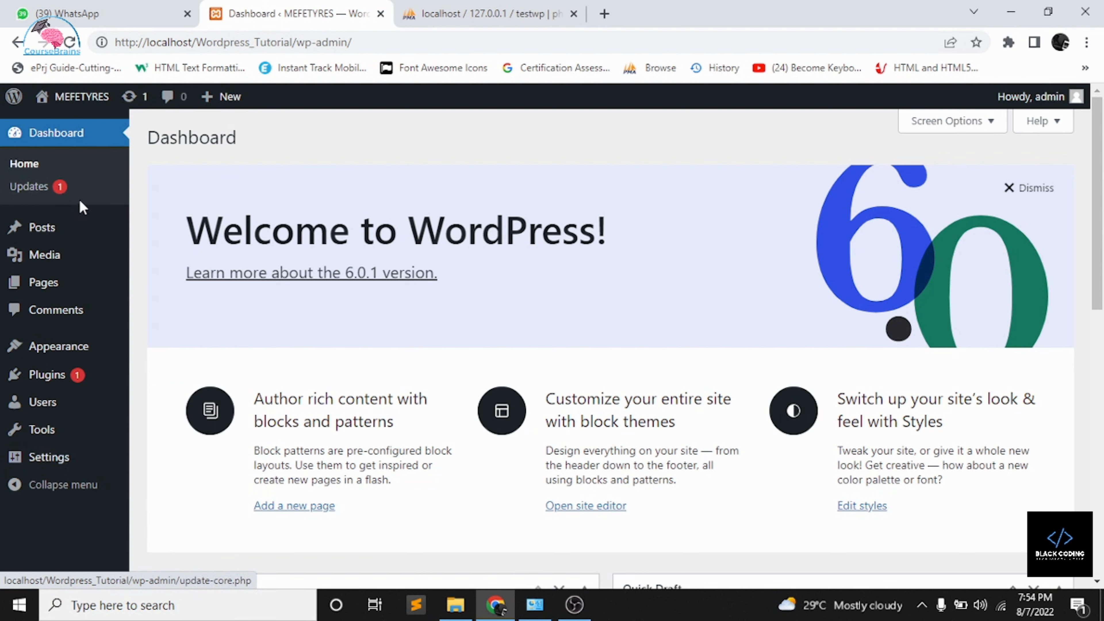
- Review the site's posts list with its Hello world! entry and open the list of all pages
click(79, 227)
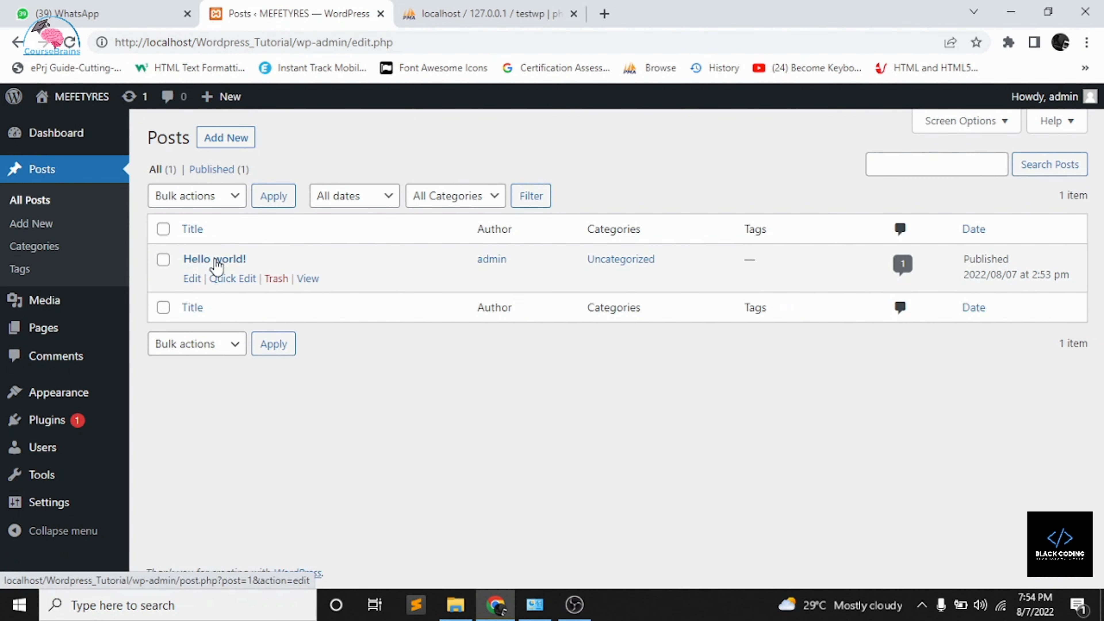
right_click(216, 261)
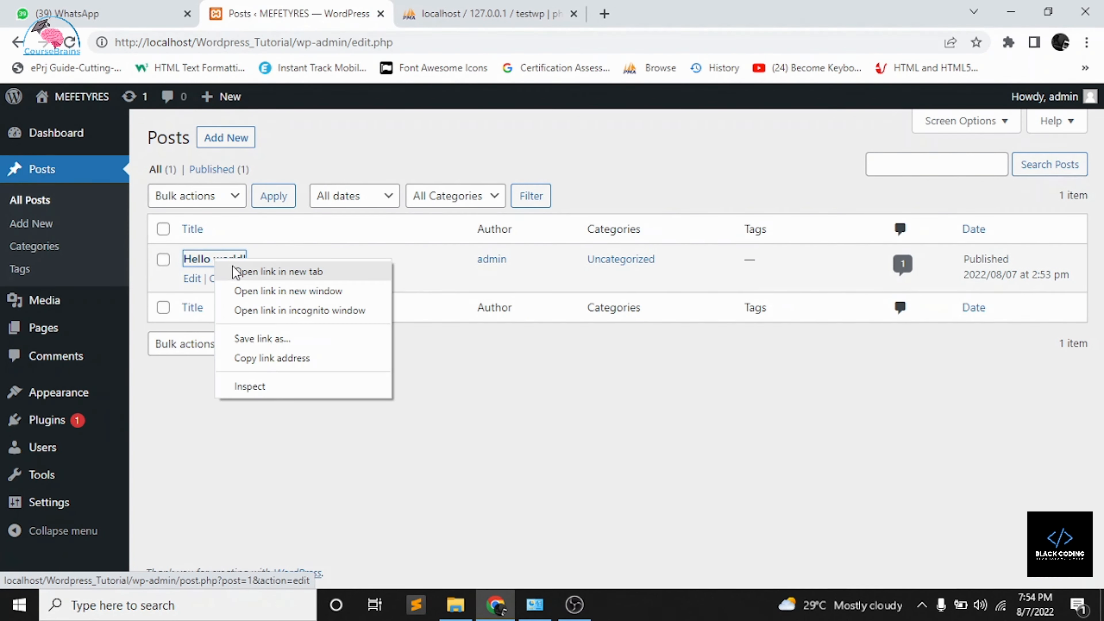
click(529, 416)
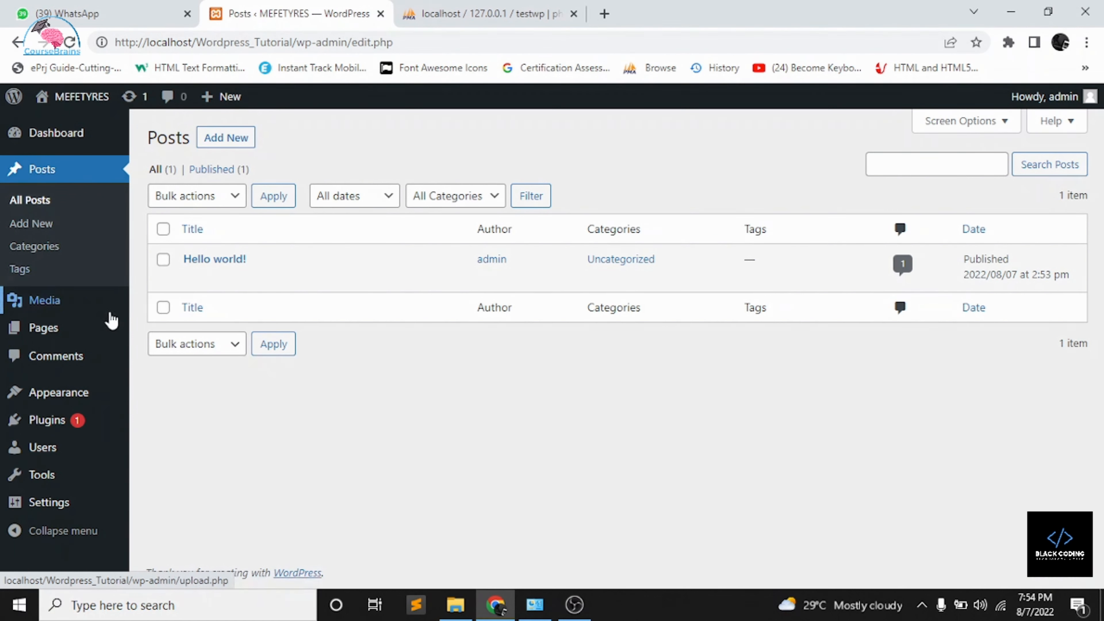
mouse_move(110, 311)
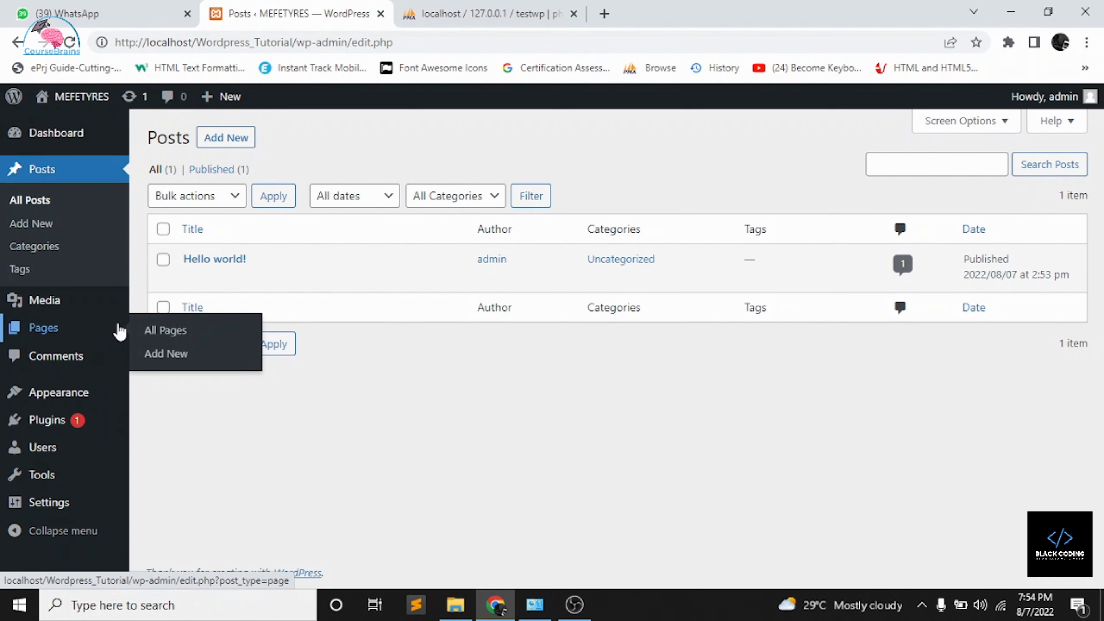
click(150, 333)
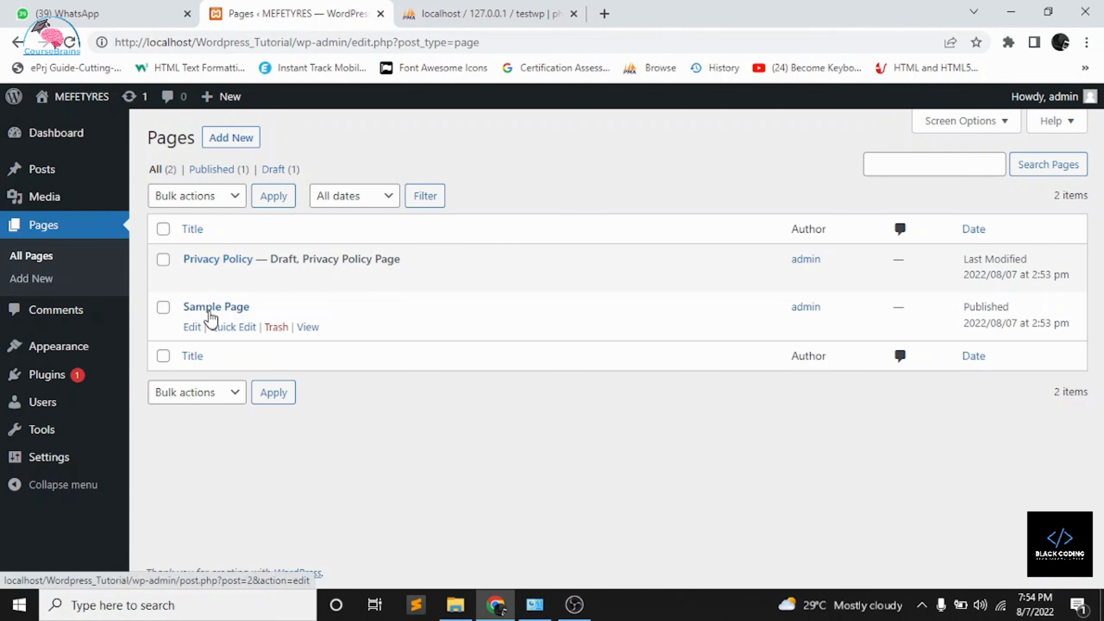
- Open the MEFETYRES site's front end in a new browser tab and look through its home page
right_click(78, 103)
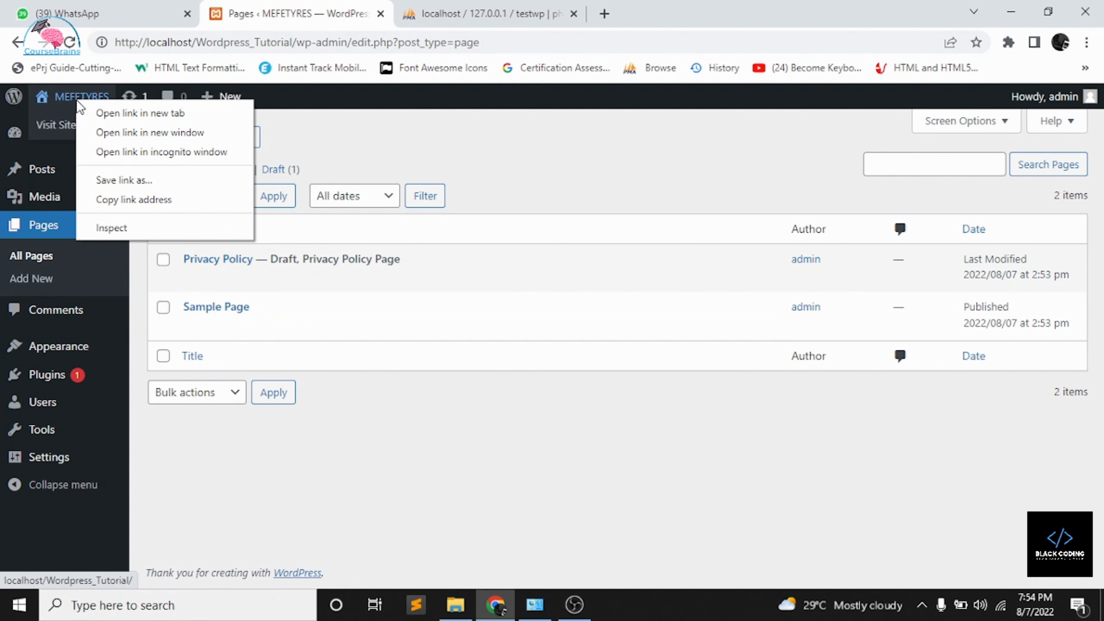
click(96, 112)
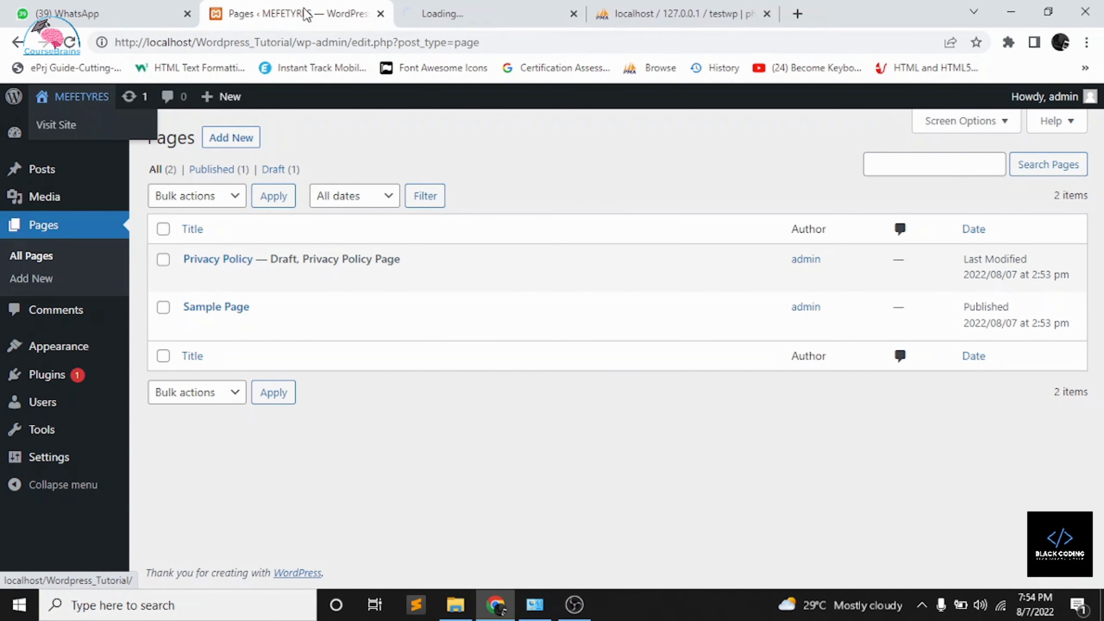
click(519, 7)
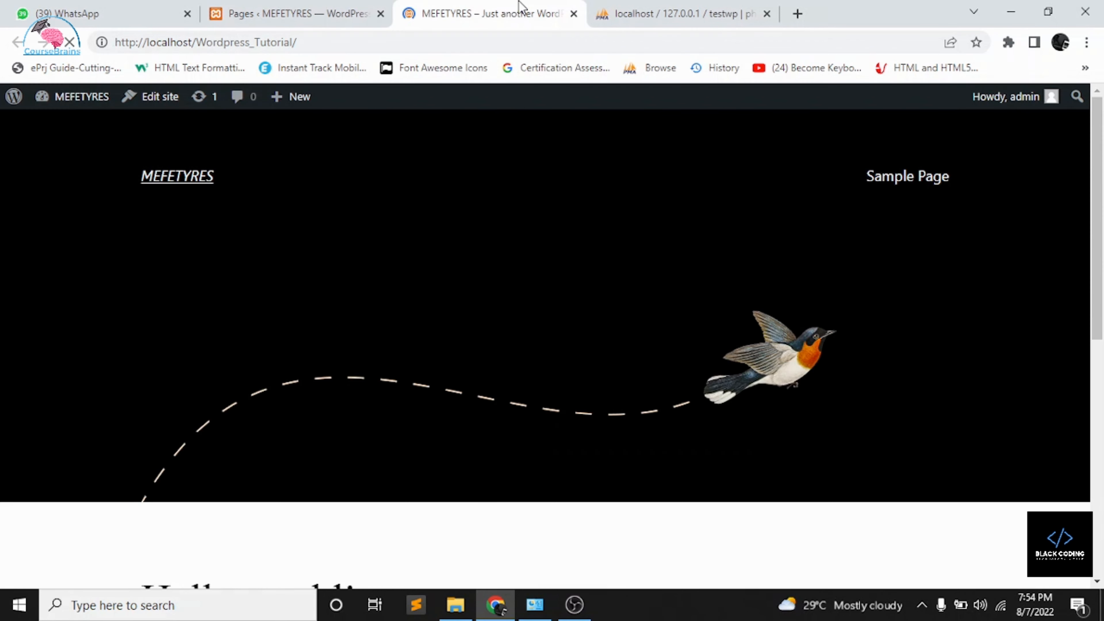
scroll(500, 236, down, 8)
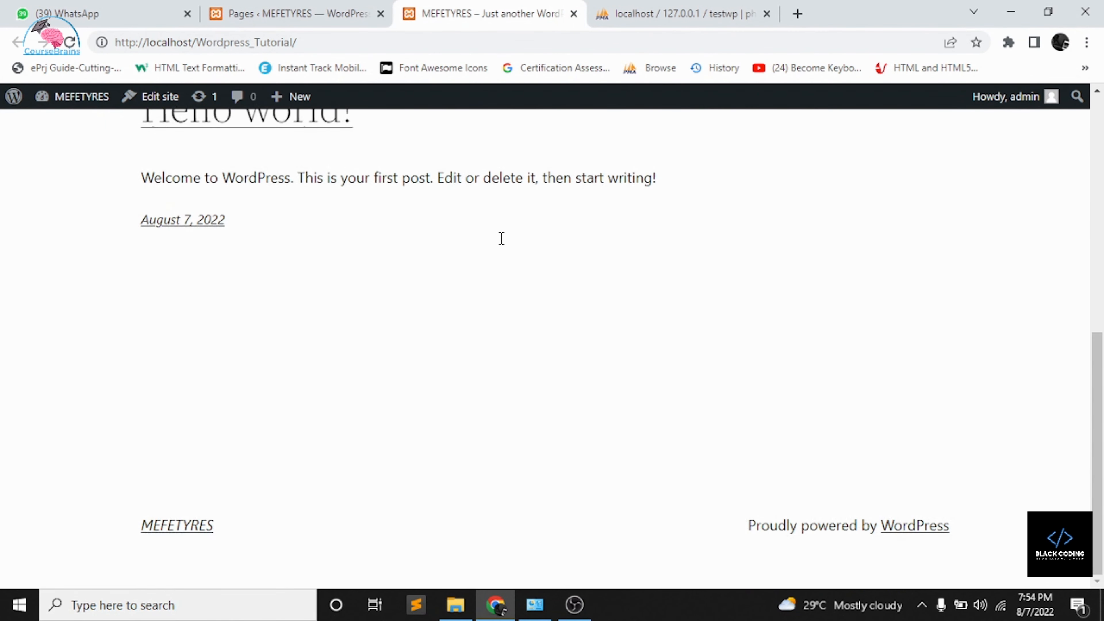
scroll(500, 239, up, 10)
scroll(501, 244, down, 10)
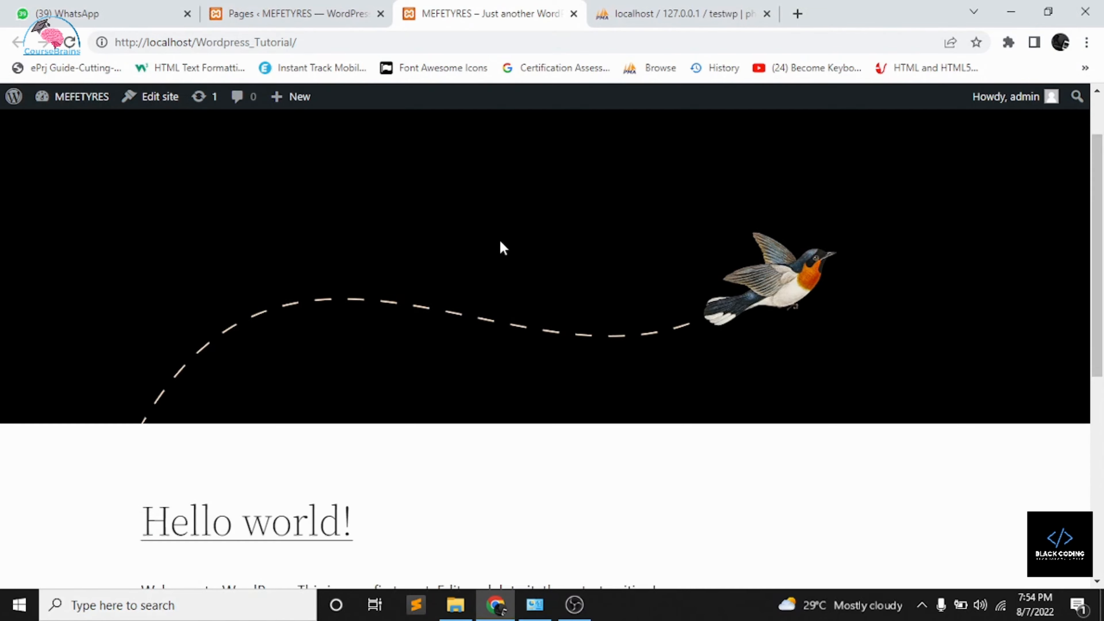
scroll(500, 246, up, 10)
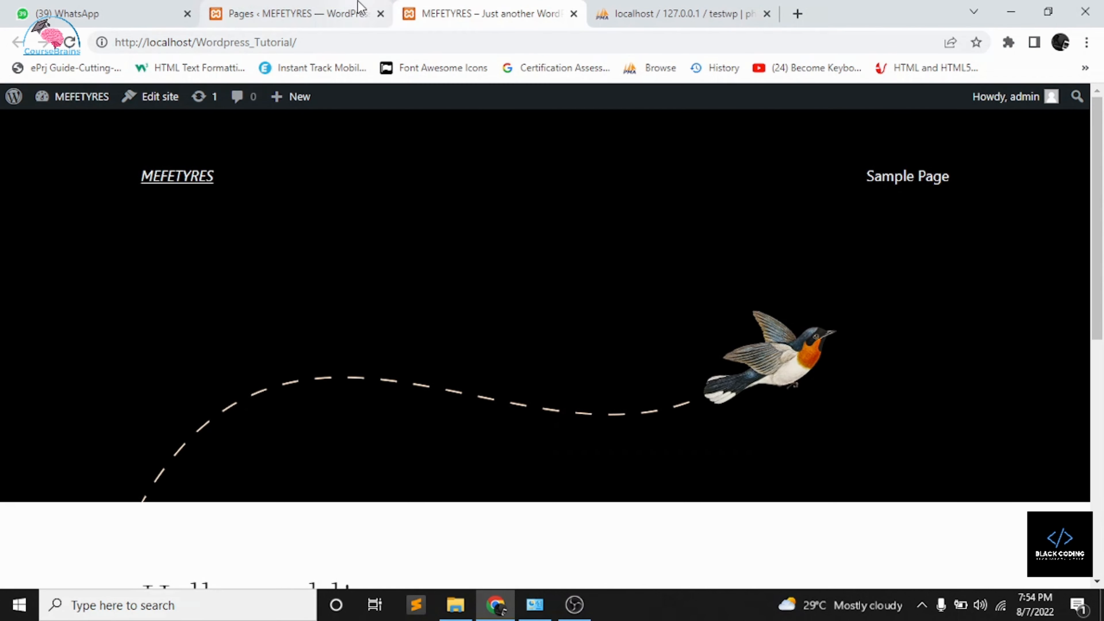
- Return to the WordPress admin tab and review the comments list and its bulk actions
click(304, 13)
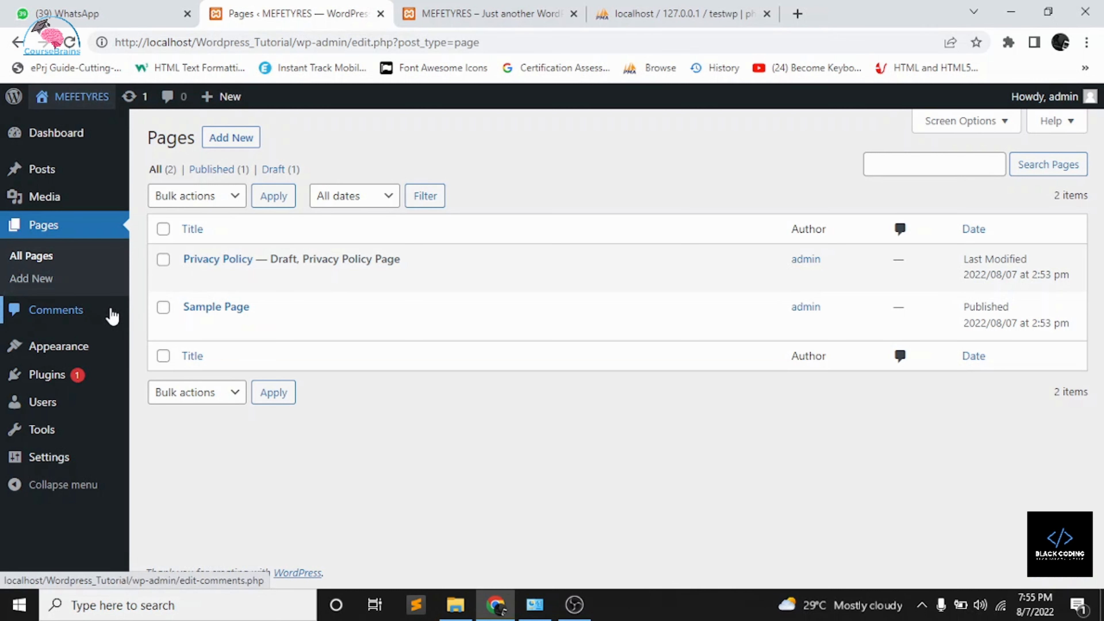
click(112, 312)
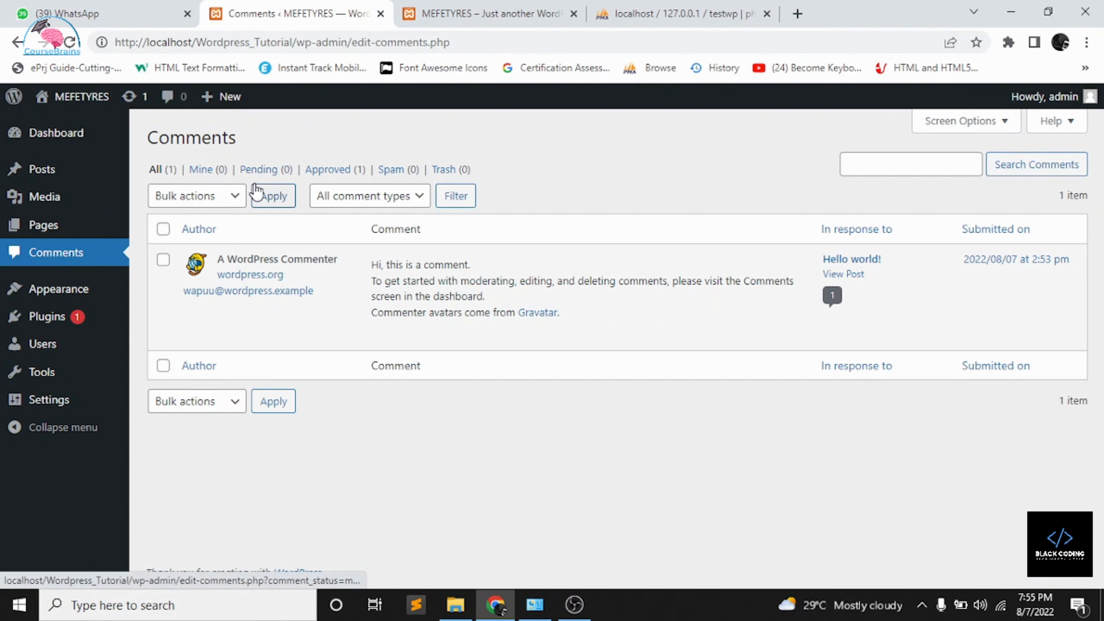
click(231, 201)
click(231, 199)
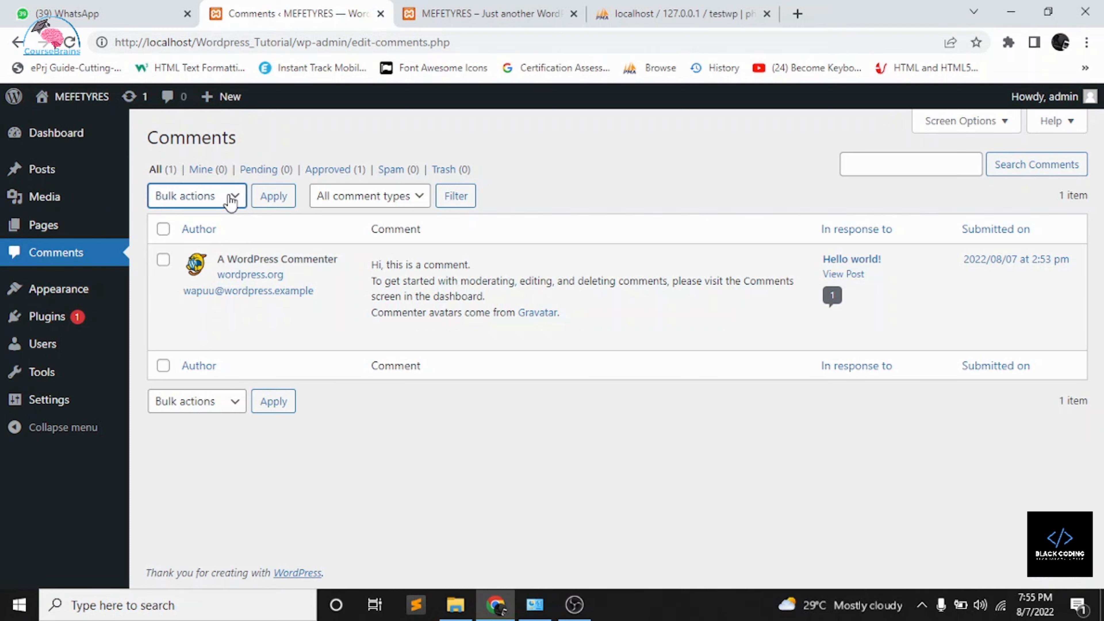
- View the installed themes and open the page for adding new themes
mouse_move(90, 331)
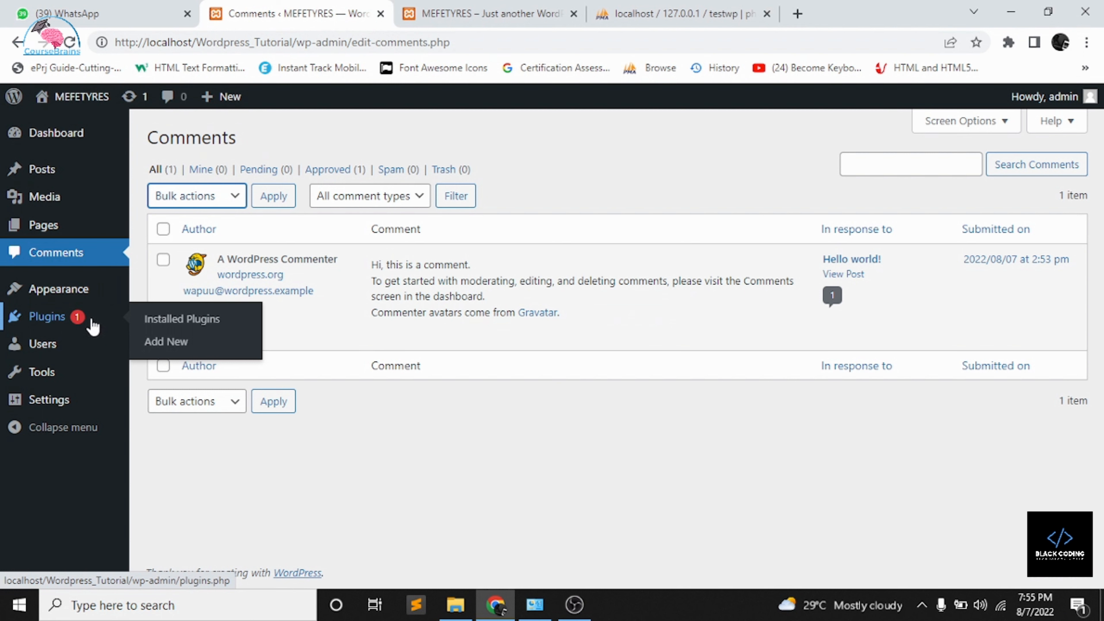
click(87, 290)
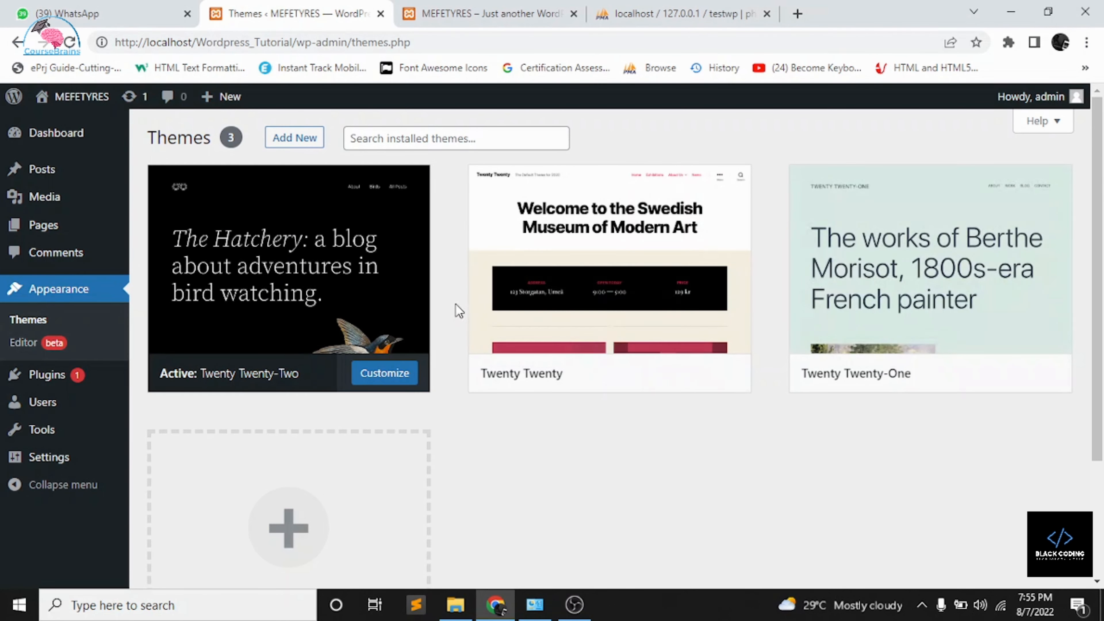
mouse_move(46, 387)
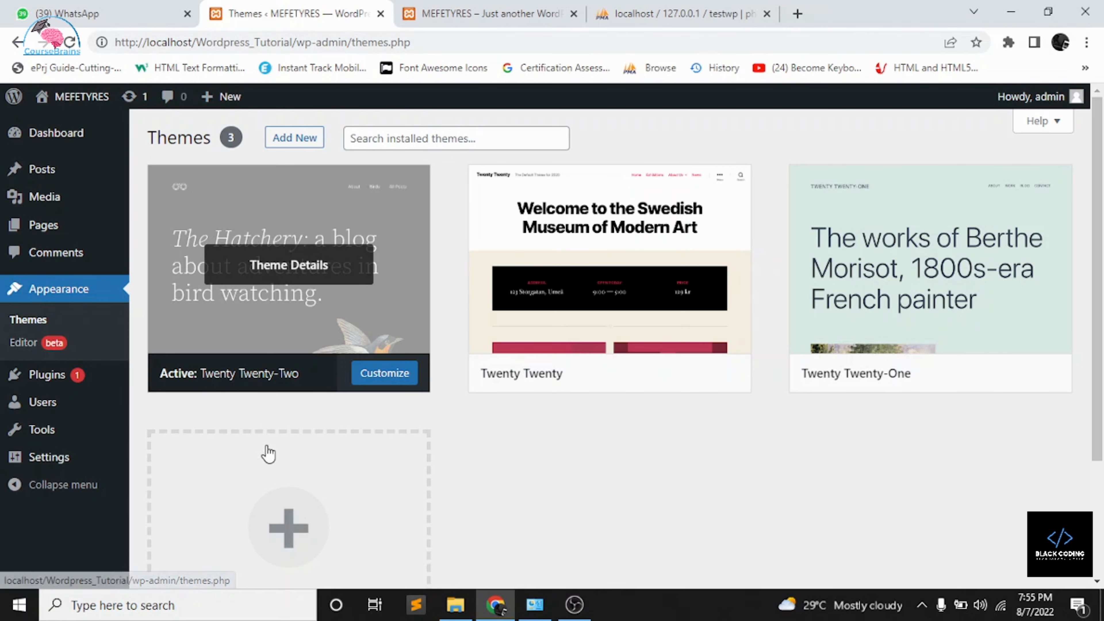
click(281, 140)
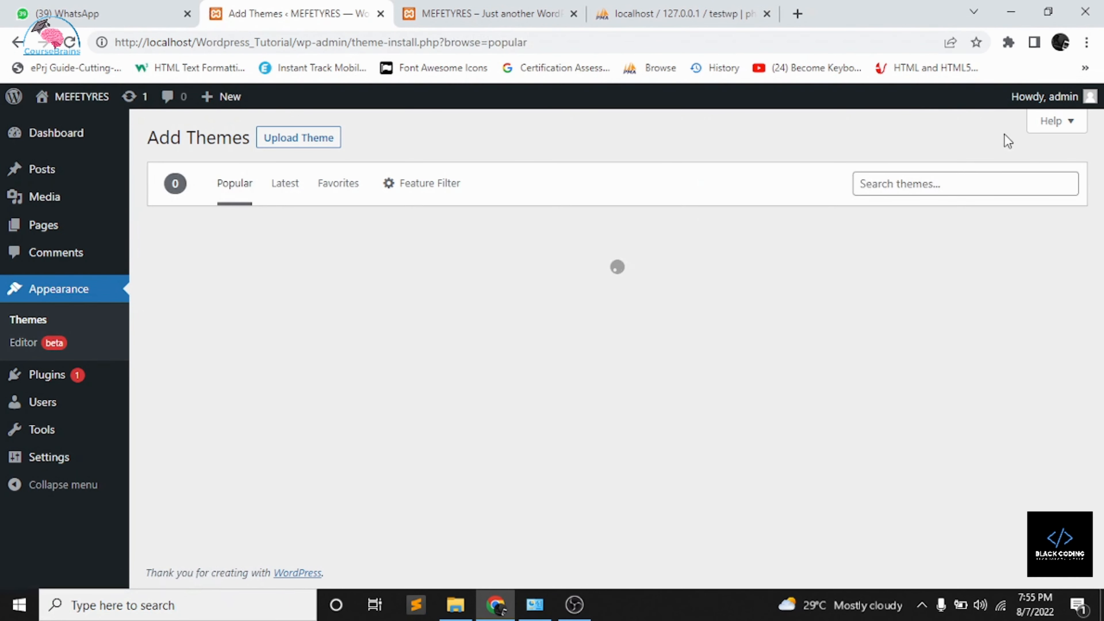
- Show the upload form for a zipped theme on the Add Themes page, and open the list of installed plugins
click(964, 191)
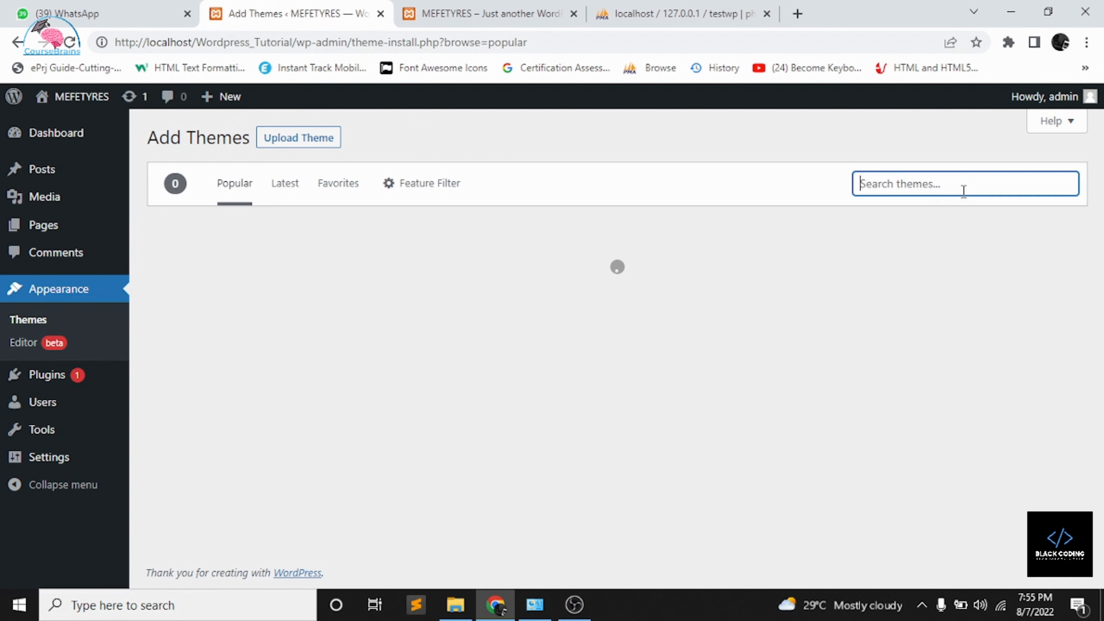
click(329, 147)
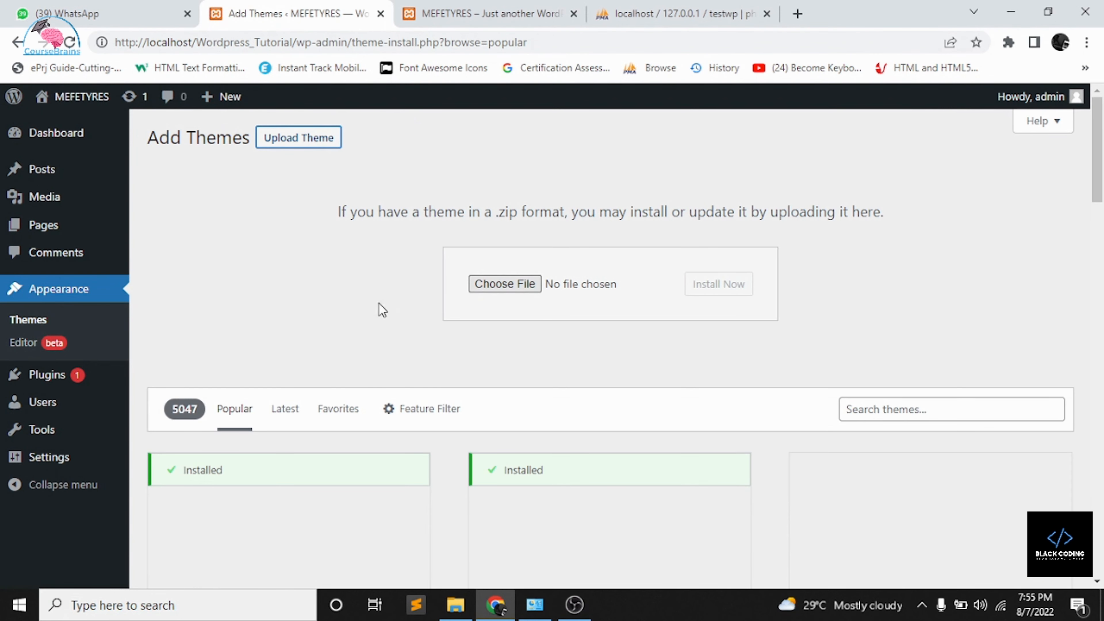
mouse_move(71, 392)
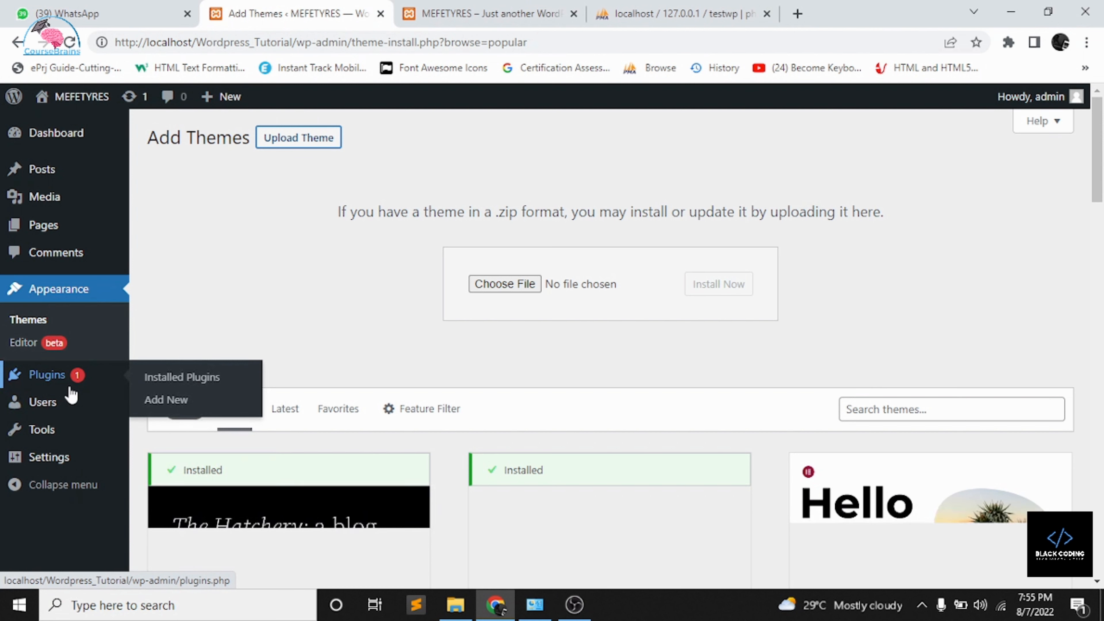
click(71, 393)
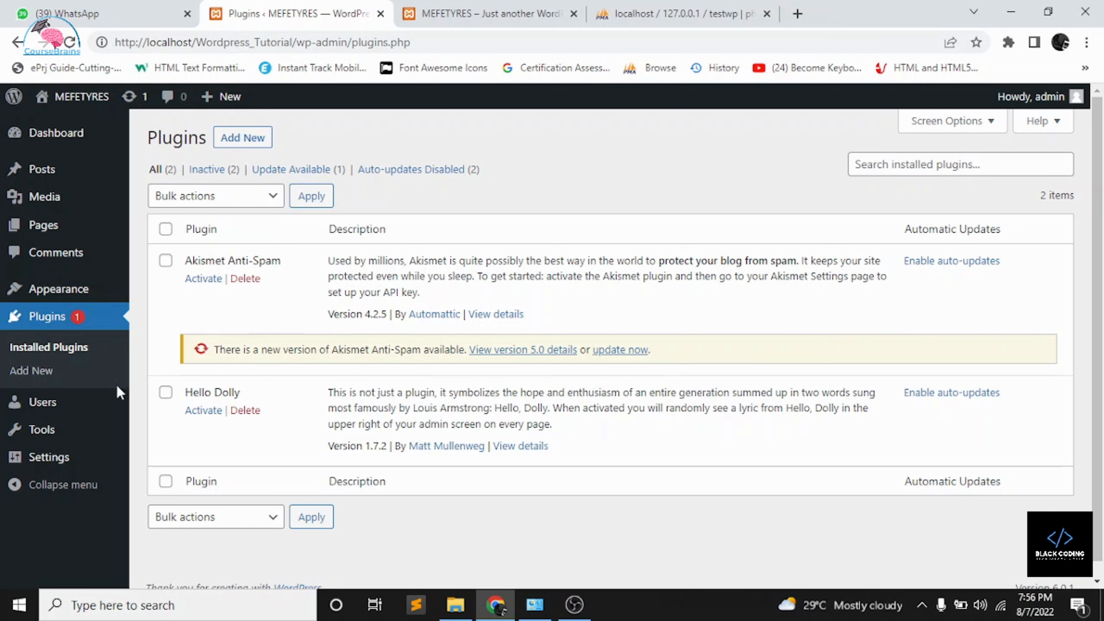
- View the site's users list and look through the form for adding a new user
click(92, 407)
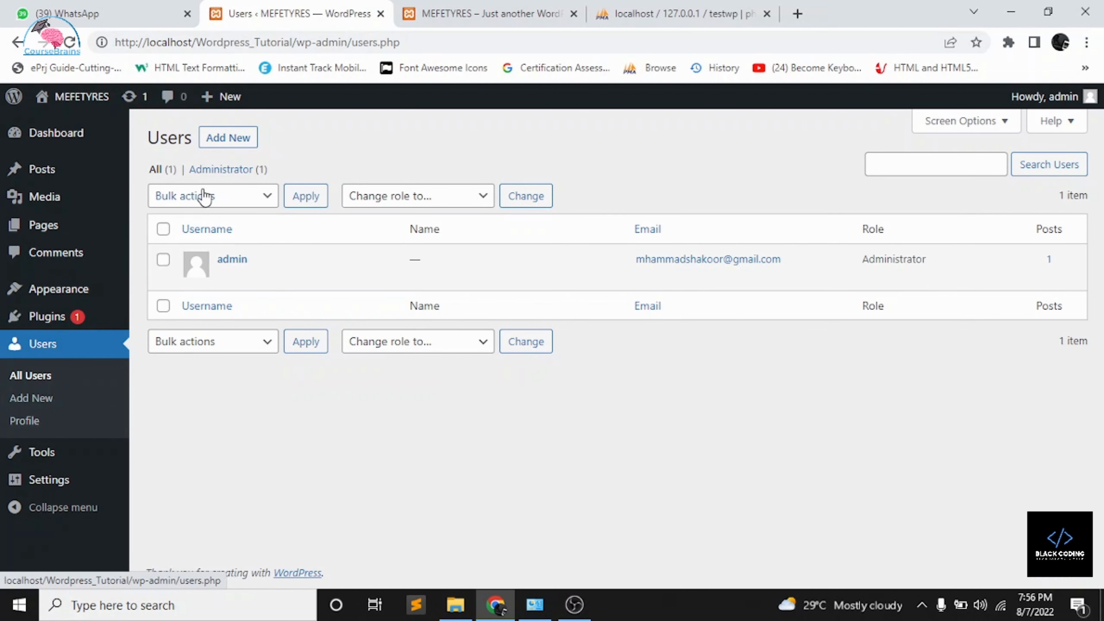
click(239, 140)
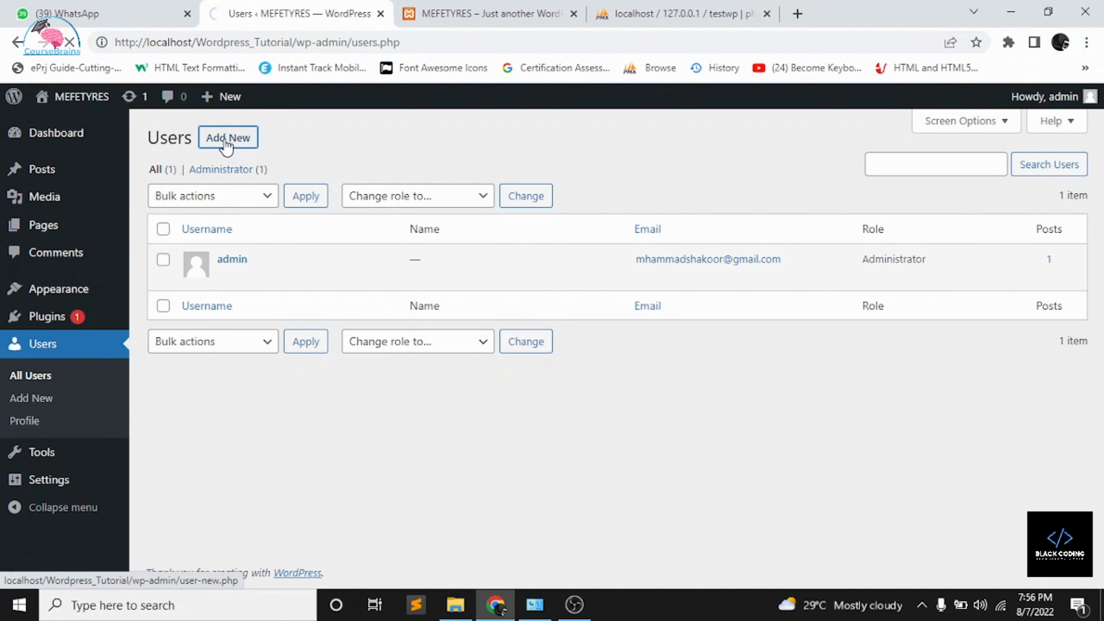
scroll(223, 341, down, 3)
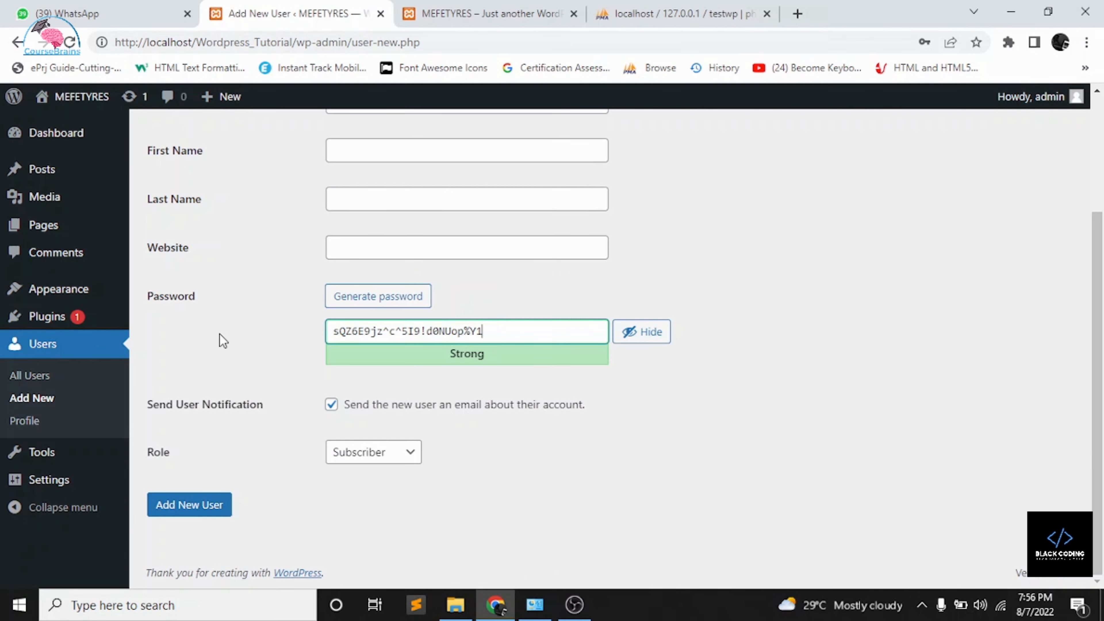
mouse_move(90, 462)
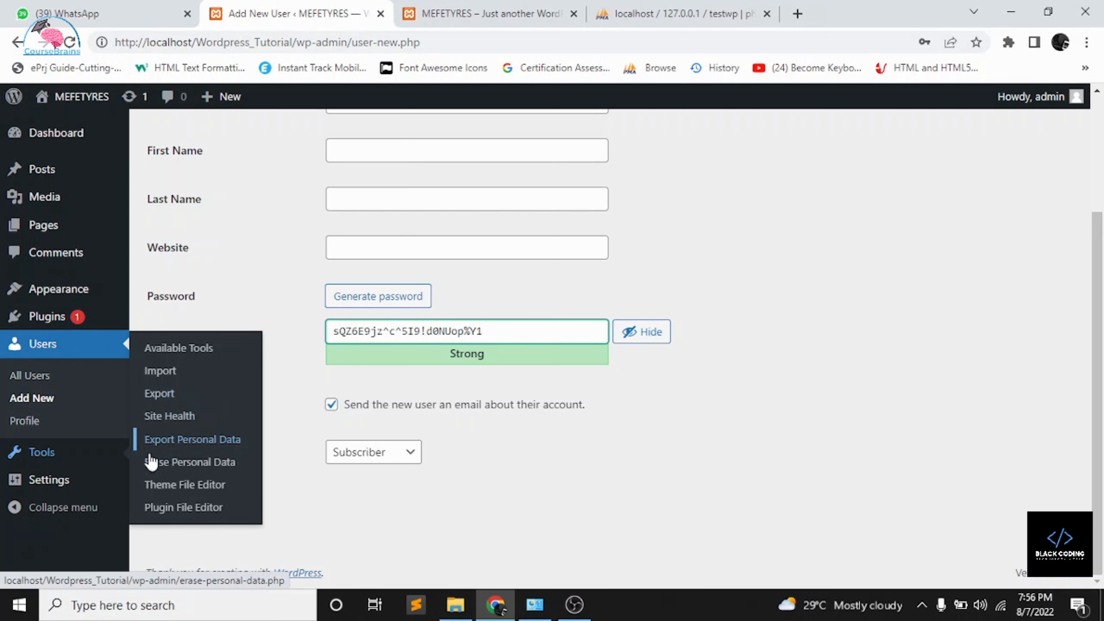
- Open the general settings and look over the site title, address and administration email fields
mouse_move(114, 487)
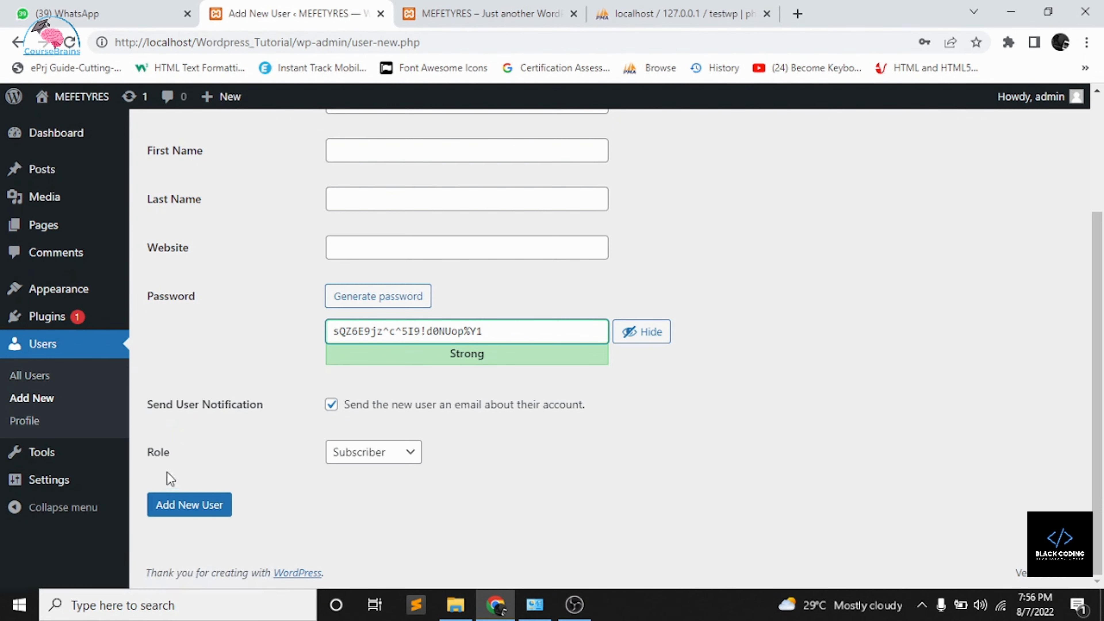
click(211, 375)
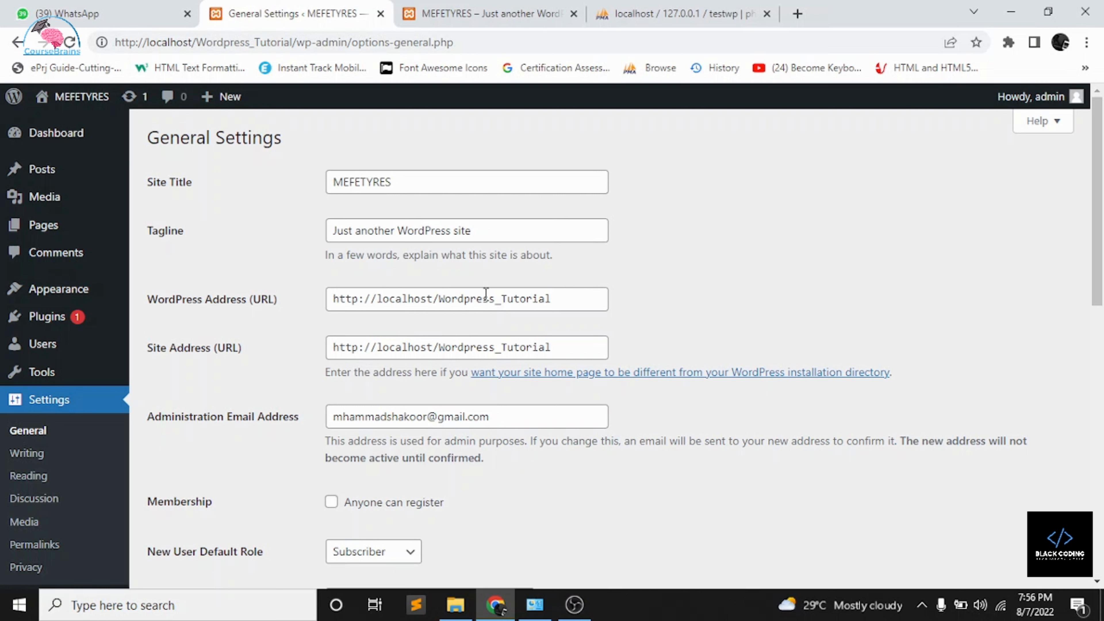
click(489, 347)
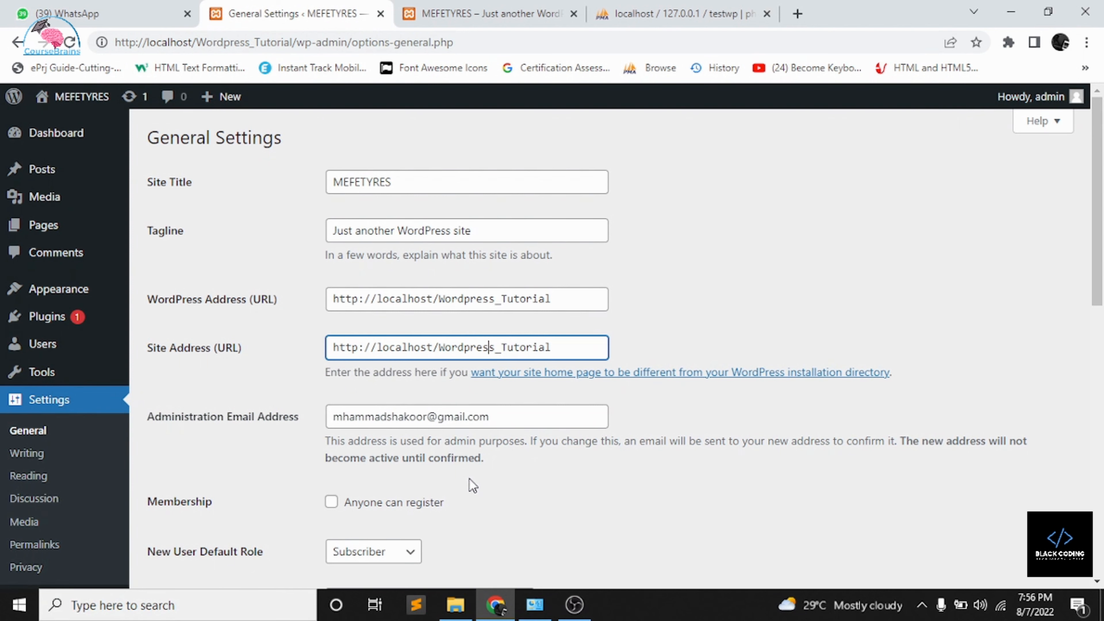
click(518, 434)
scroll(518, 433, down, 5)
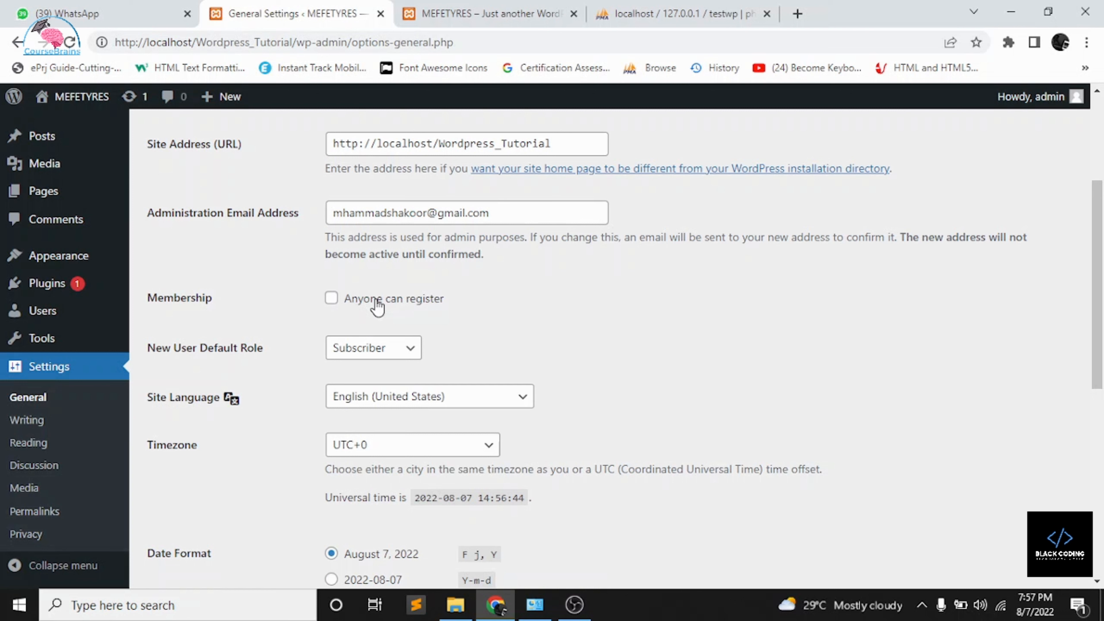
- Review the membership option, the choices for the new user default role, and the date and time formats in the general settings
click(377, 307)
scroll(376, 307, down, 2)
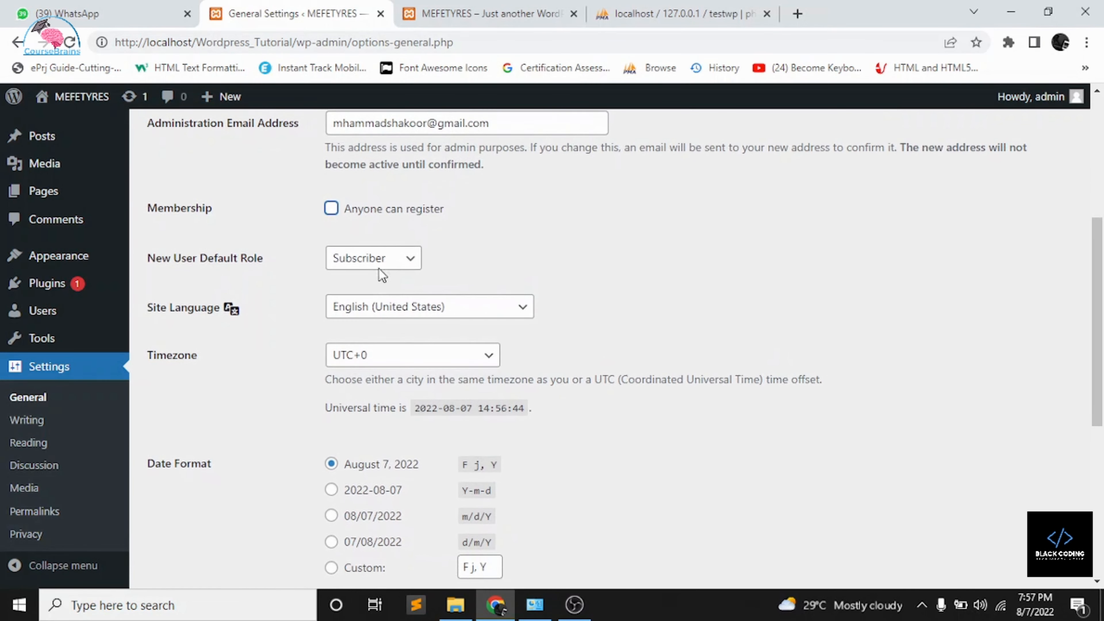
click(396, 262)
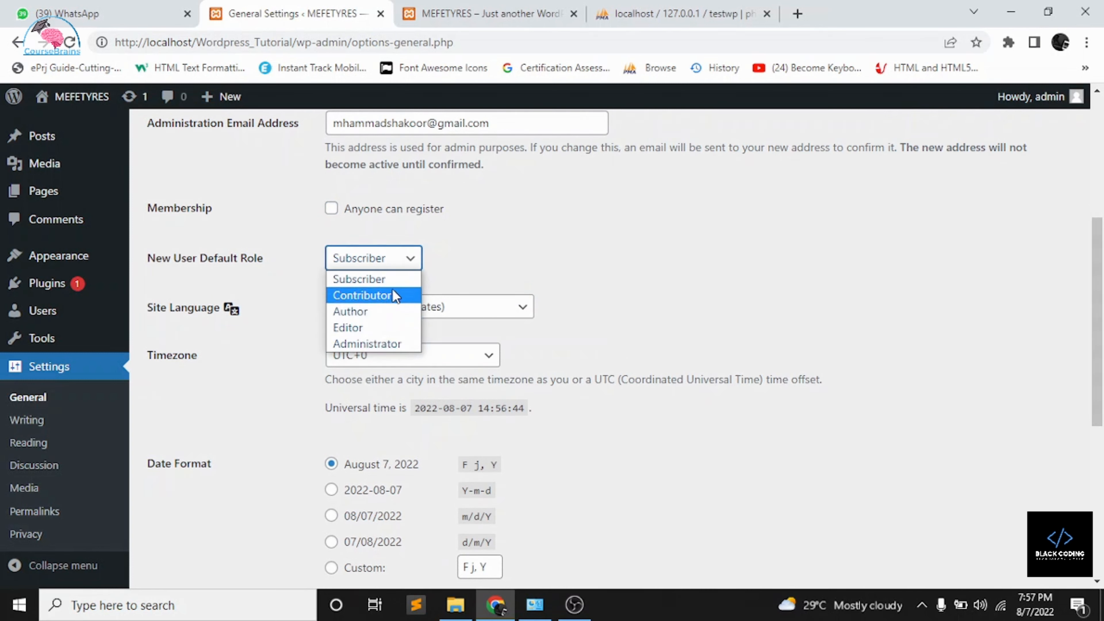
click(485, 240)
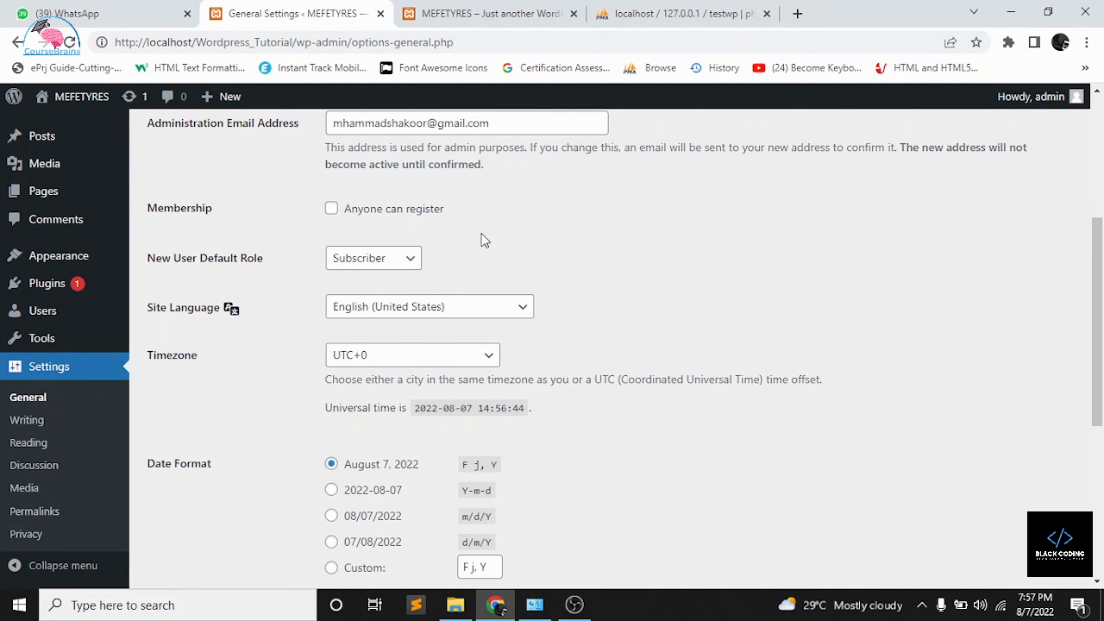
scroll(483, 304, down, 4)
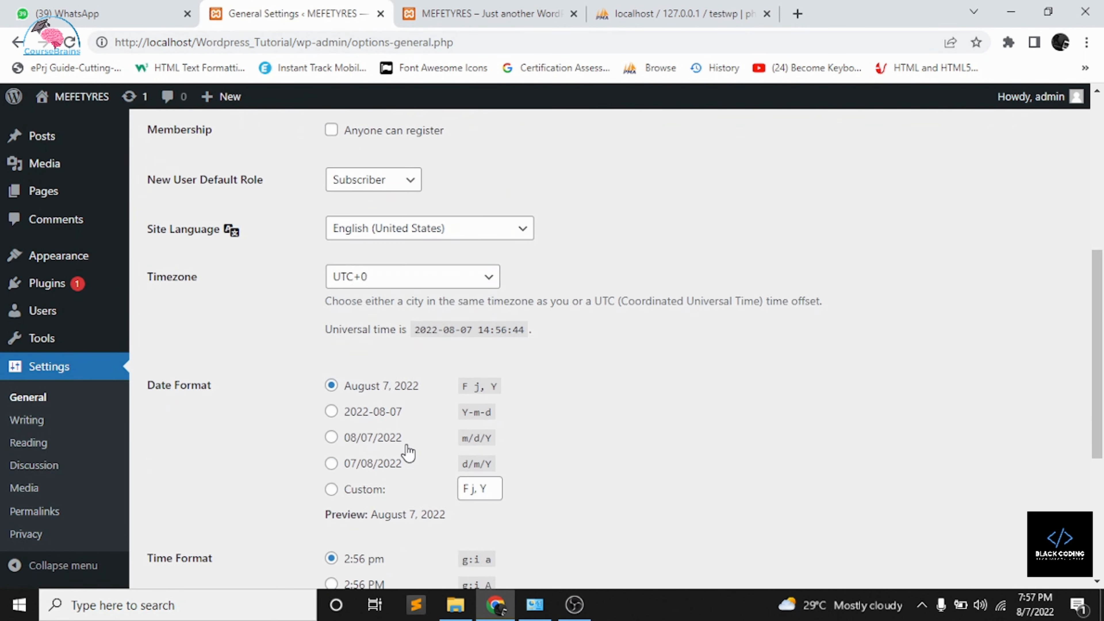
scroll(408, 452, down, 4)
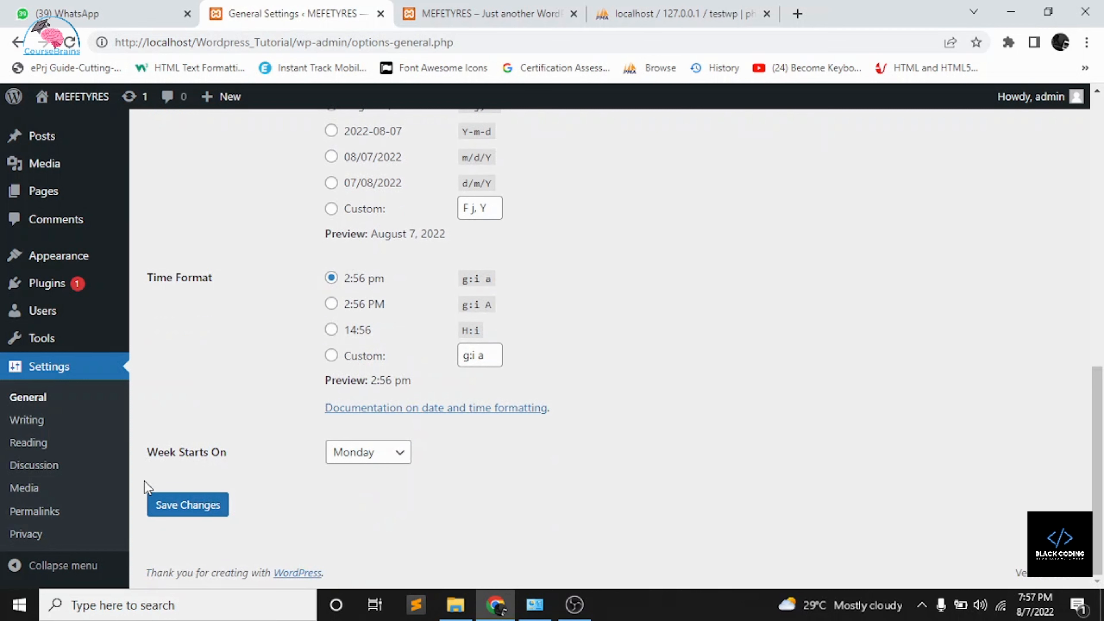
- Open the writing settings and review the default post category, post-via-email and update services options
click(110, 429)
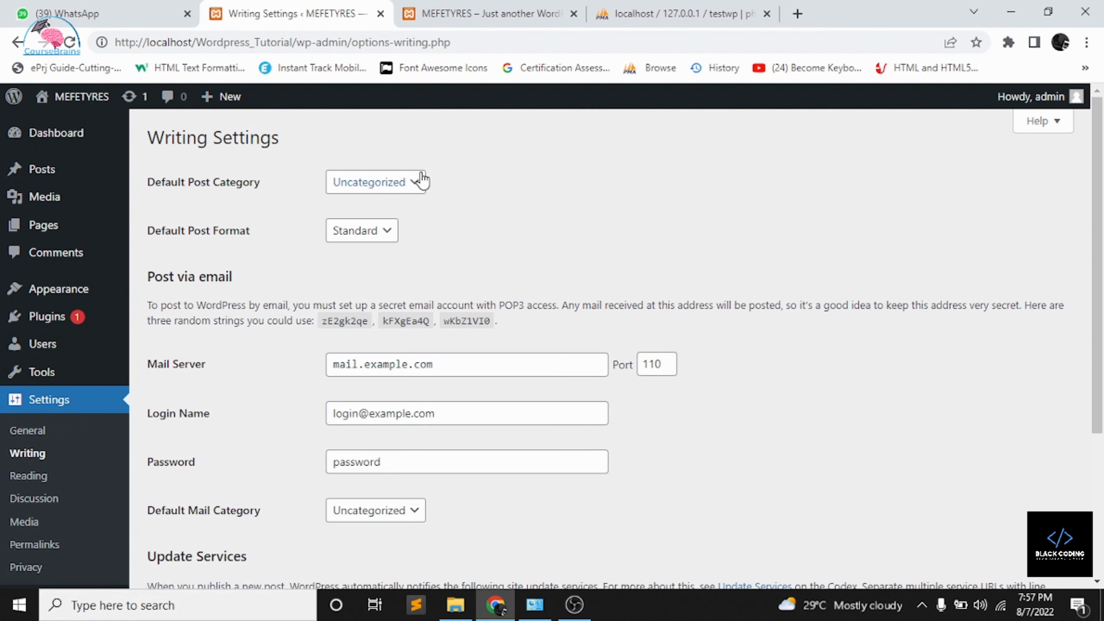
click(419, 180)
click(419, 180)
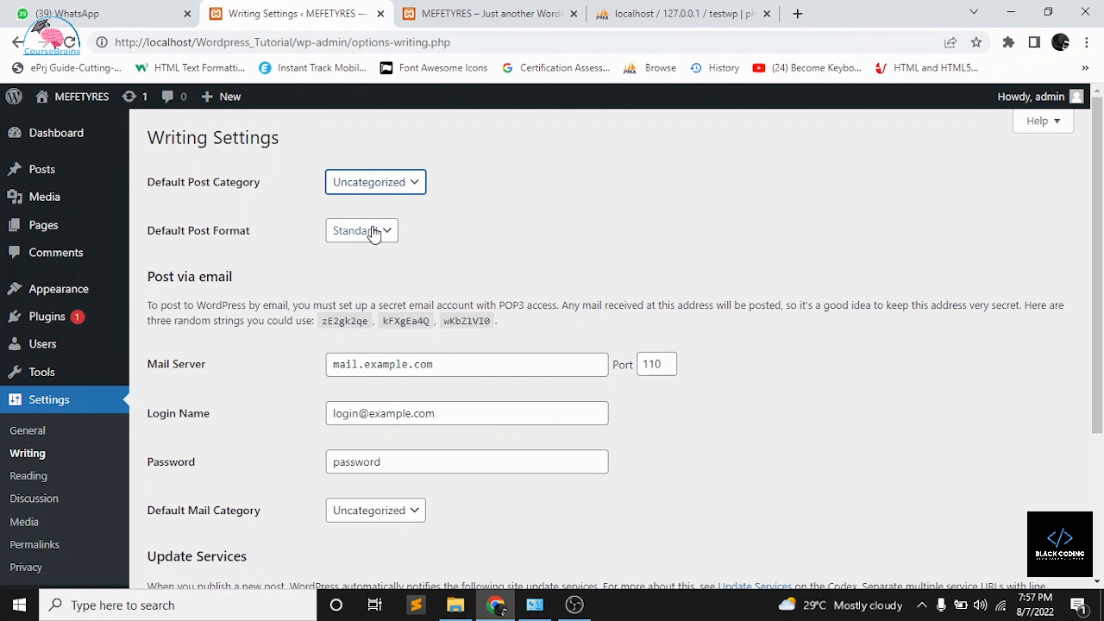
scroll(389, 248, down, 1)
scroll(392, 249, down, 5)
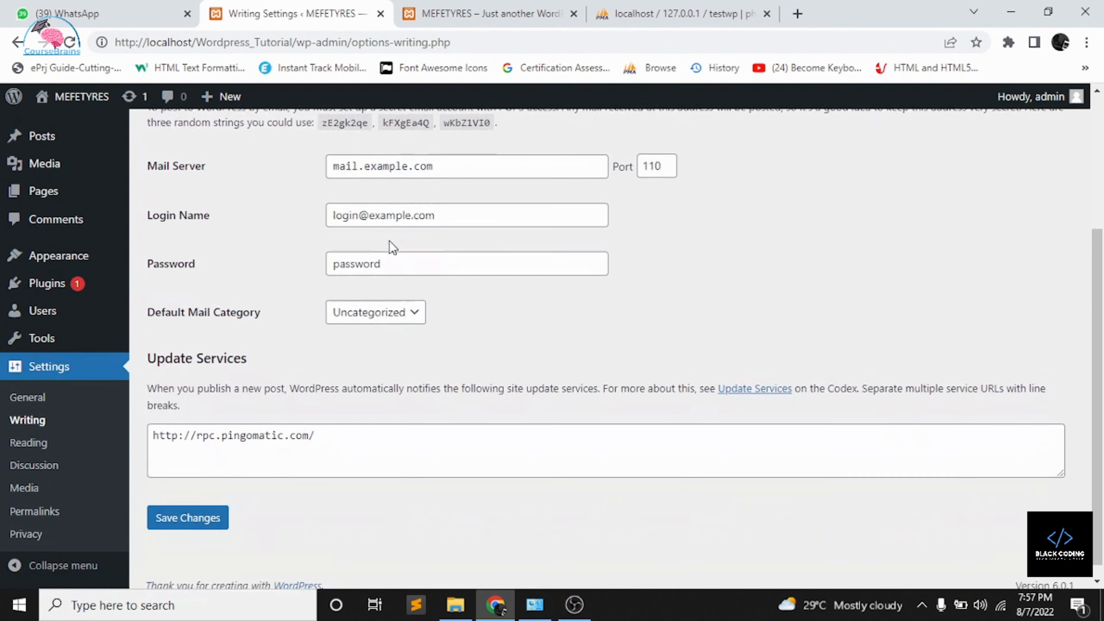
scroll(391, 243, up, 2)
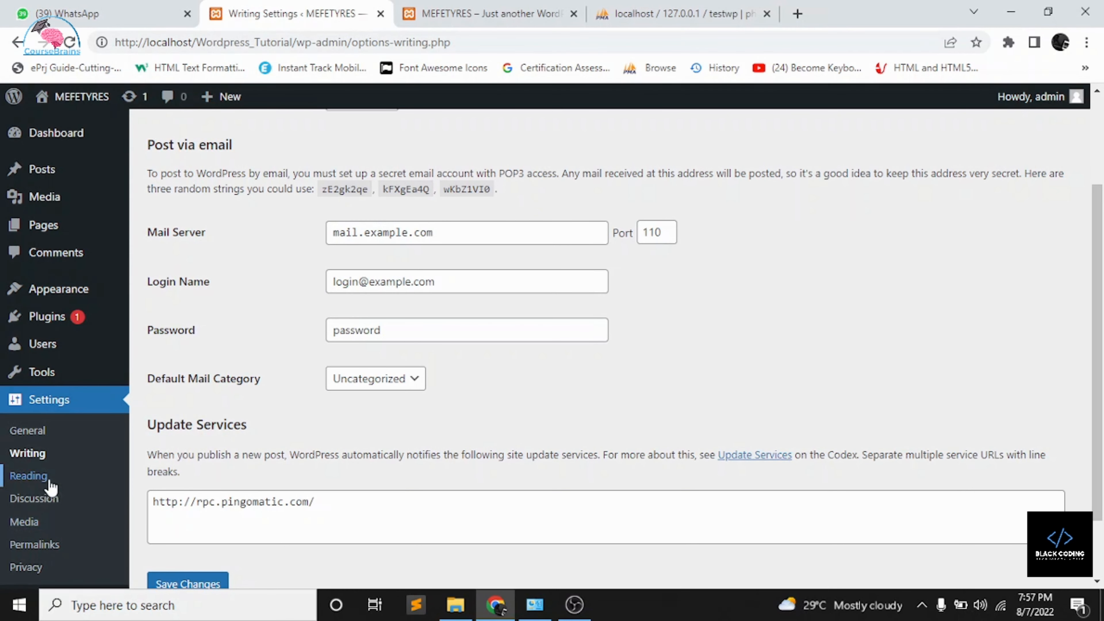
- Look through the discussion settings from the default post options to the avatars, and view the image sizes in the media settings
click(56, 500)
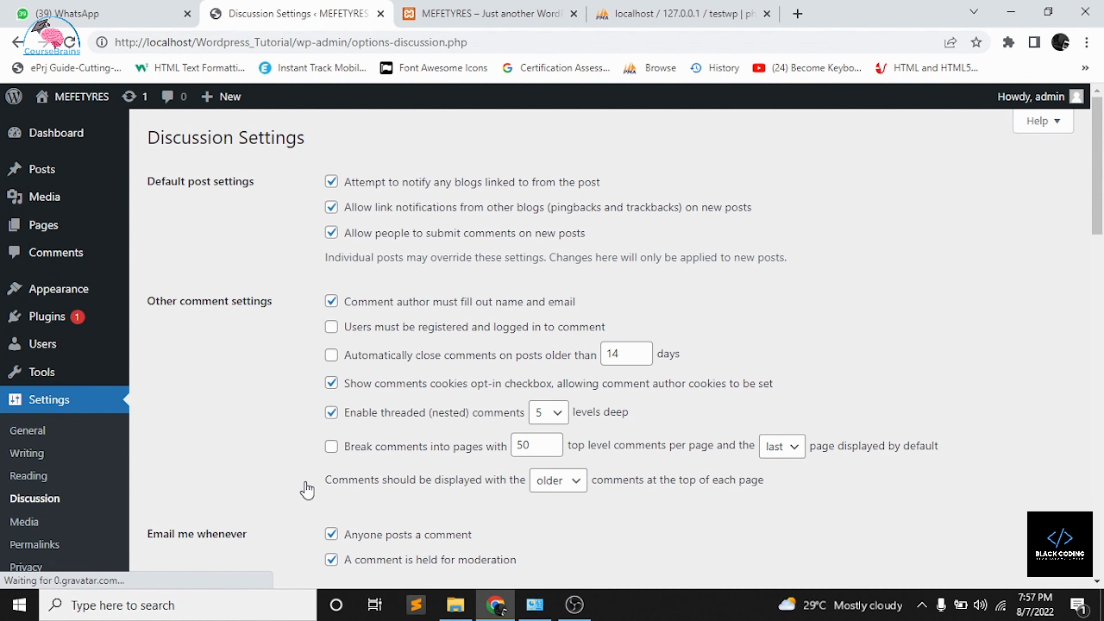
scroll(493, 329, down, 2)
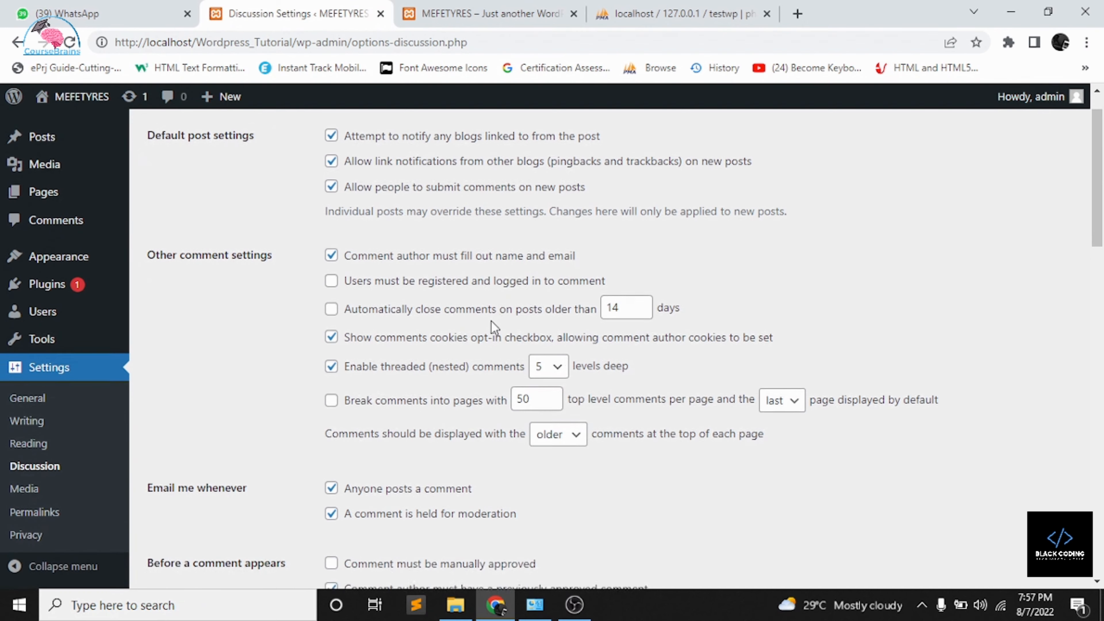
scroll(491, 320, up, 1)
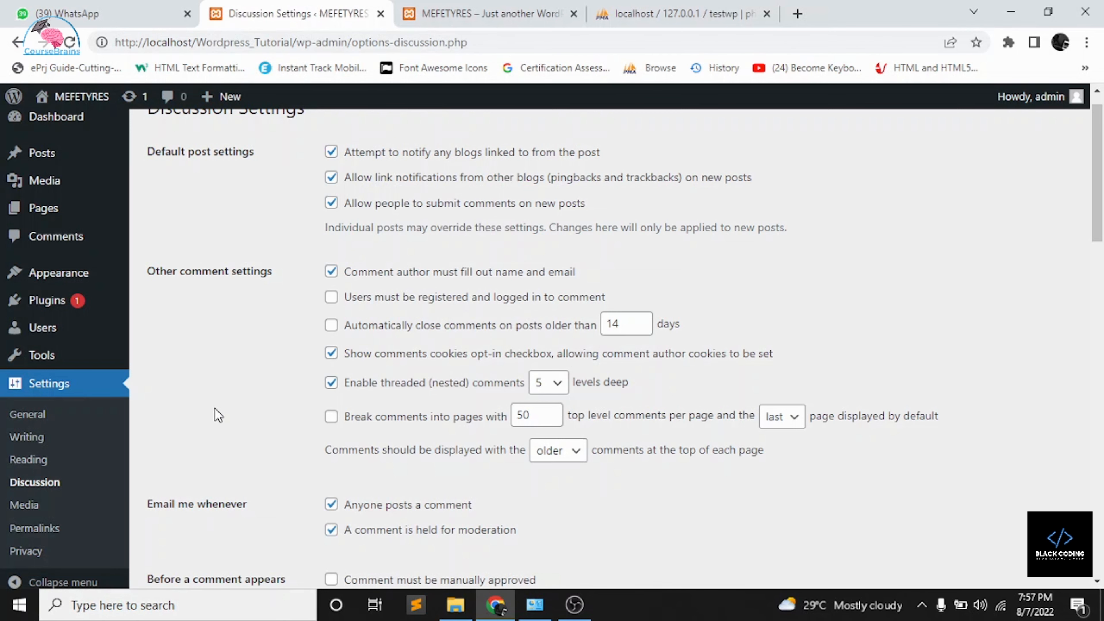
scroll(218, 416, down, 9)
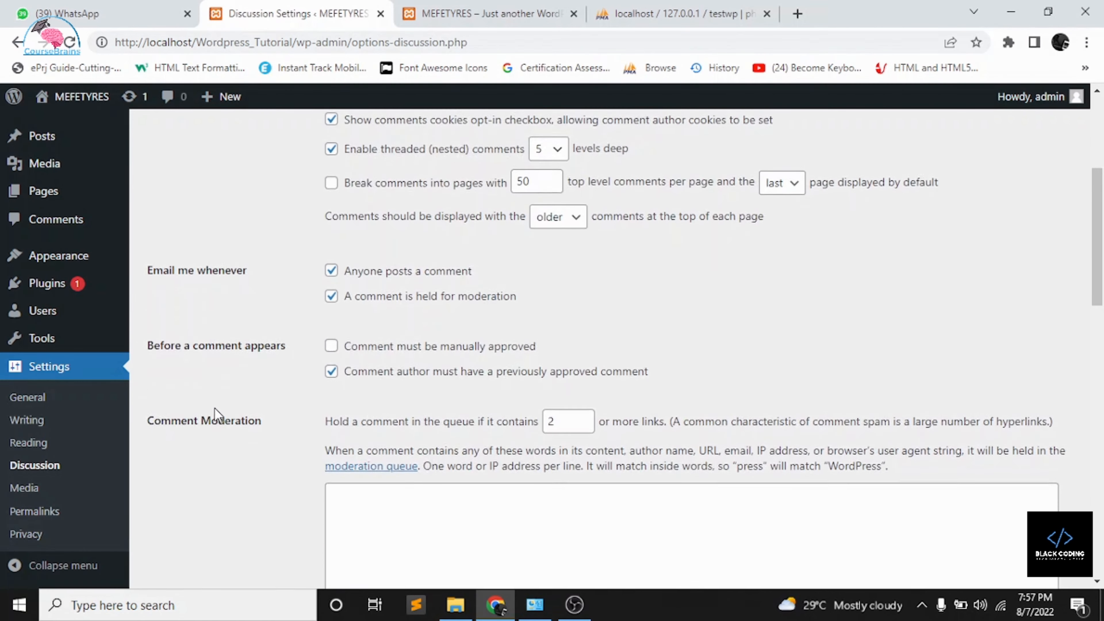
scroll(218, 415, down, 13)
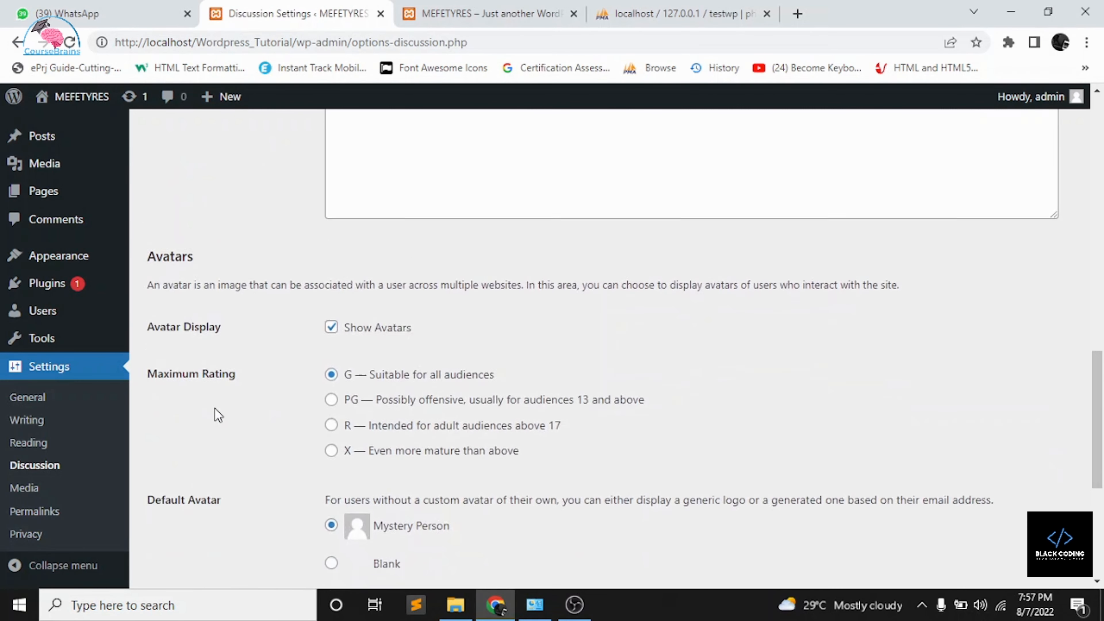
scroll(218, 415, down, 4)
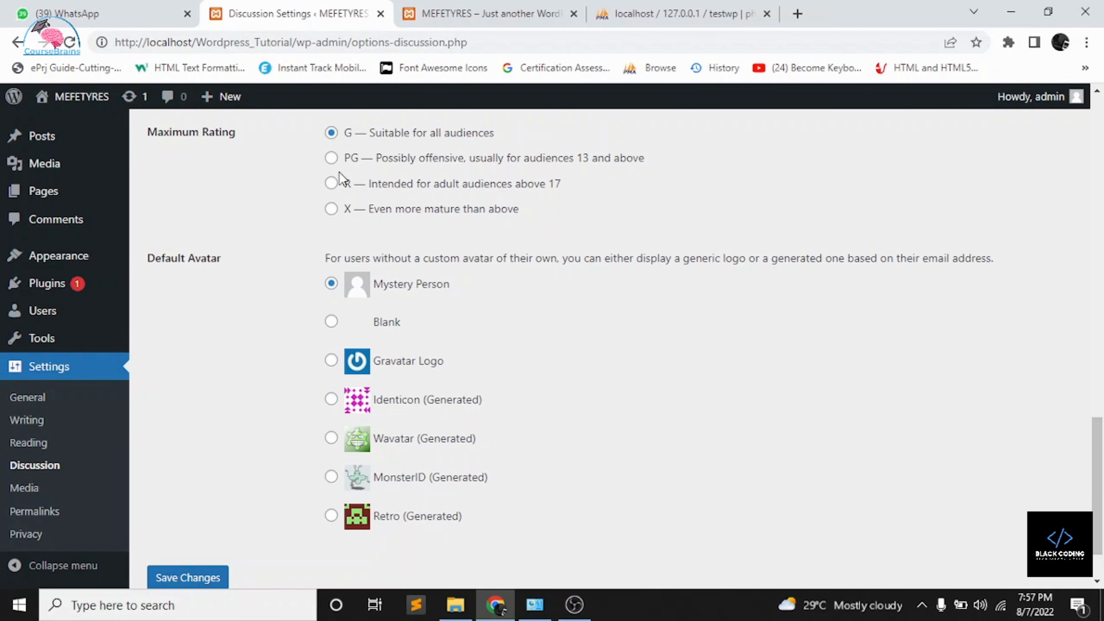
scroll(333, 181, up, 11)
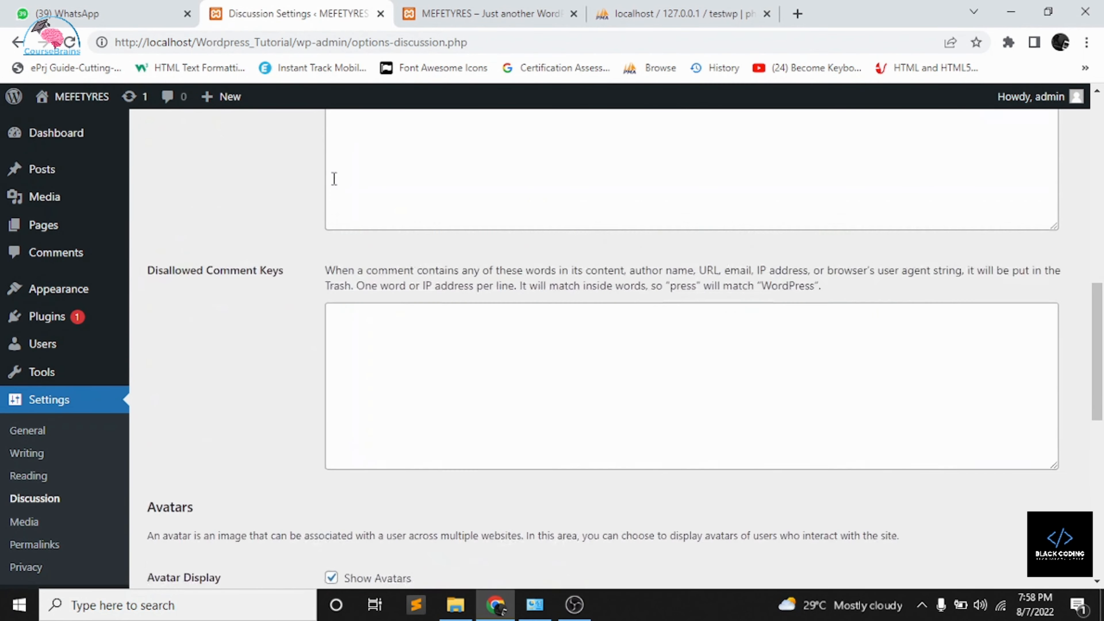
scroll(335, 179, up, 4)
click(31, 528)
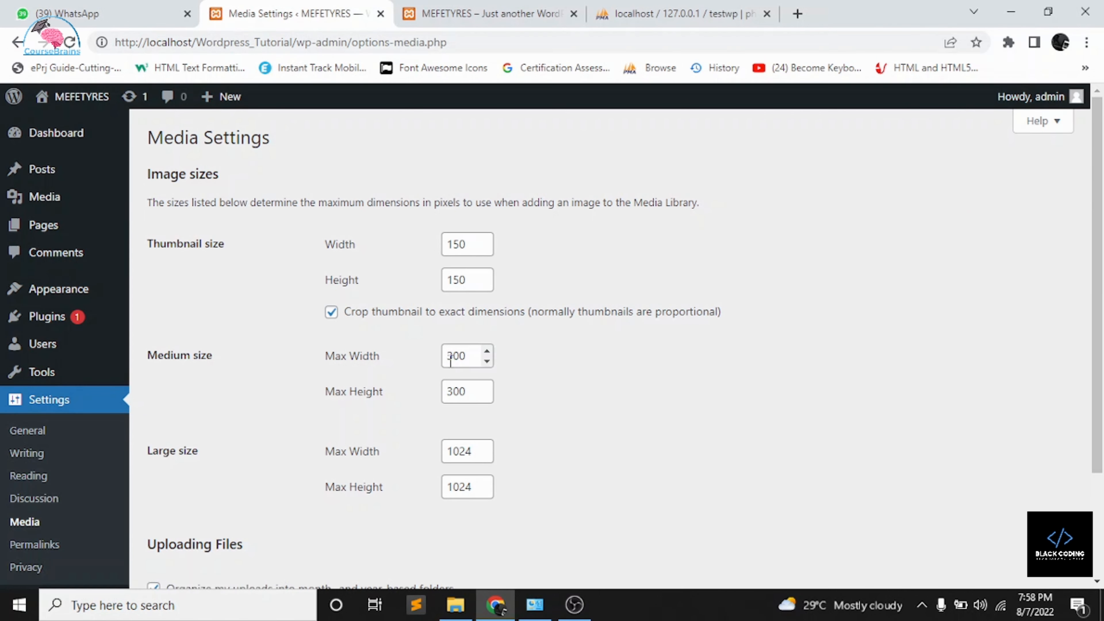
scroll(585, 278, down, 2)
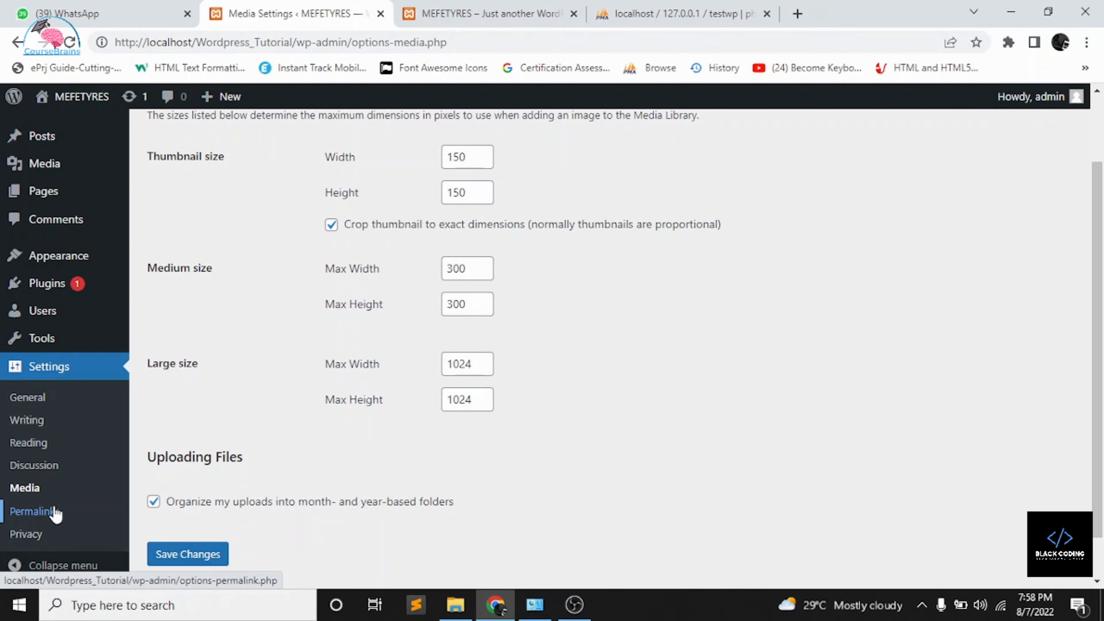
- Set the site's permalink structure to Post name and save the permalink settings
click(31, 511)
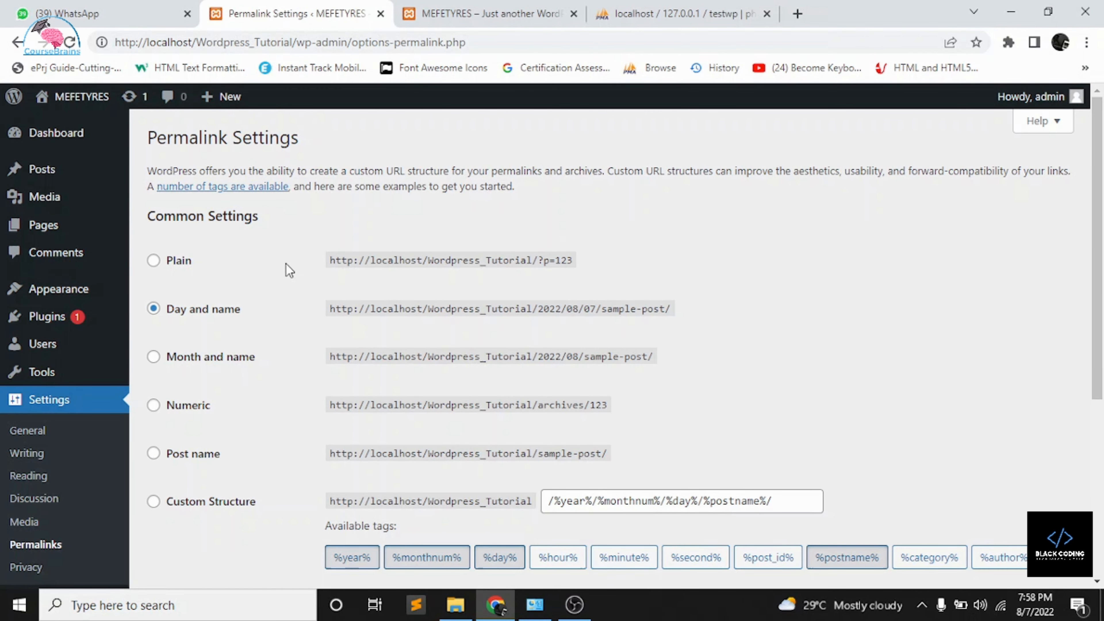
click(185, 261)
click(200, 310)
click(216, 366)
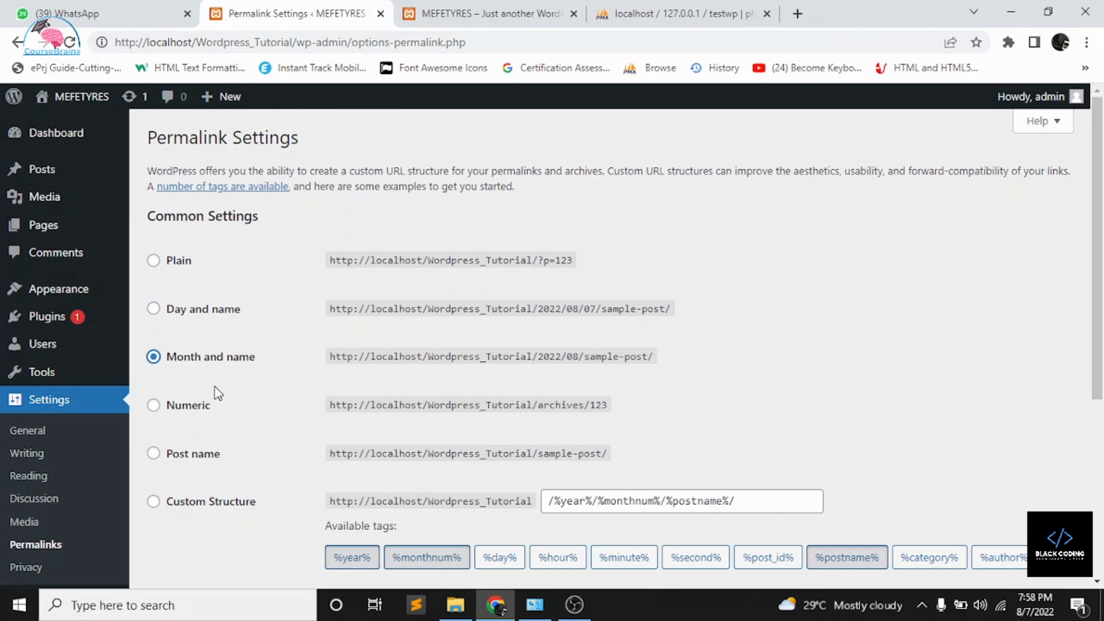
click(211, 409)
click(205, 461)
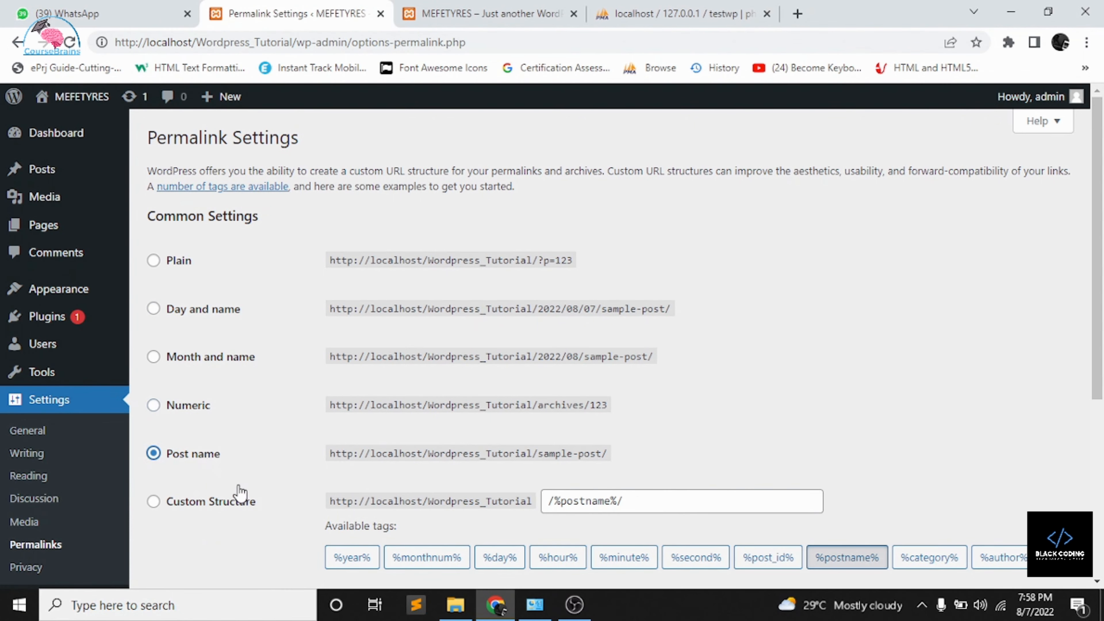
scroll(211, 469, down, 3)
scroll(212, 469, down, 3)
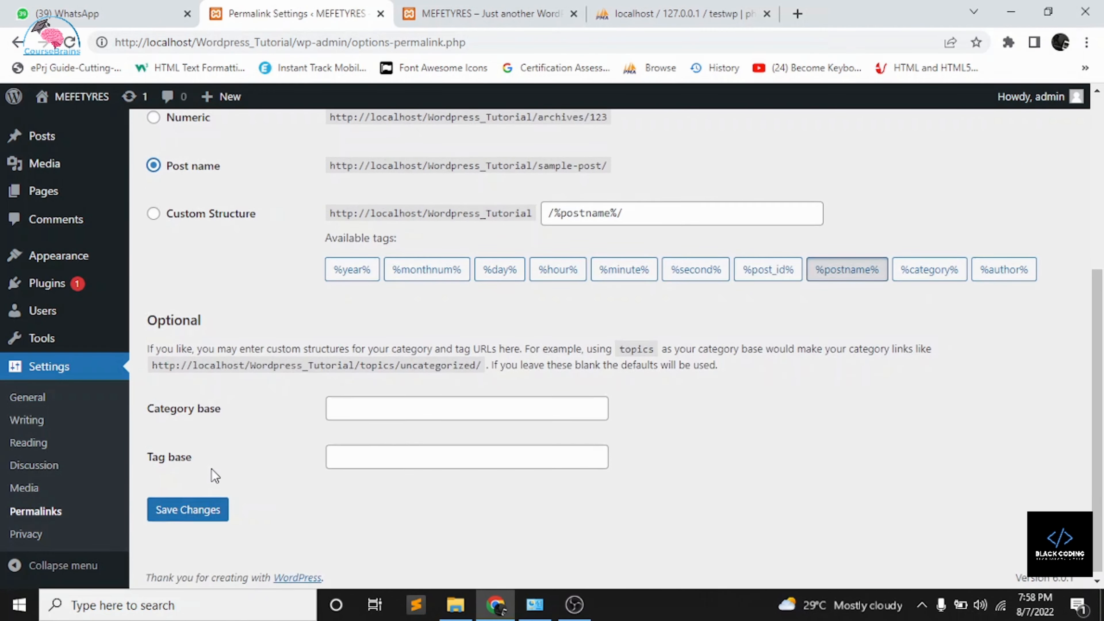
click(201, 513)
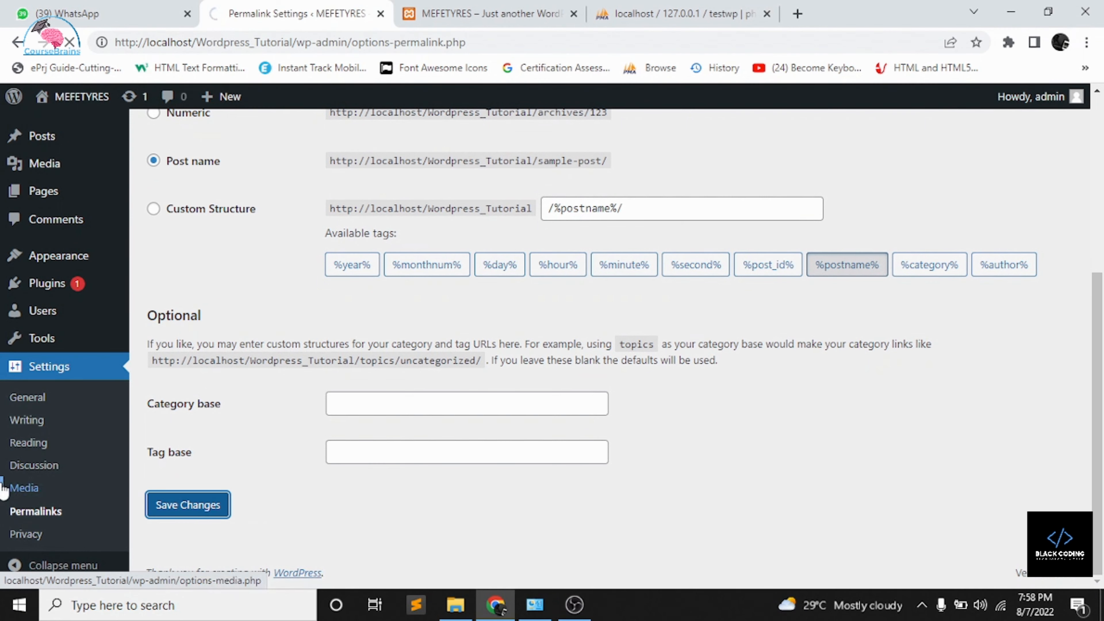
- Open the site's installed themes and go to the page for adding a new theme
mouse_move(52, 312)
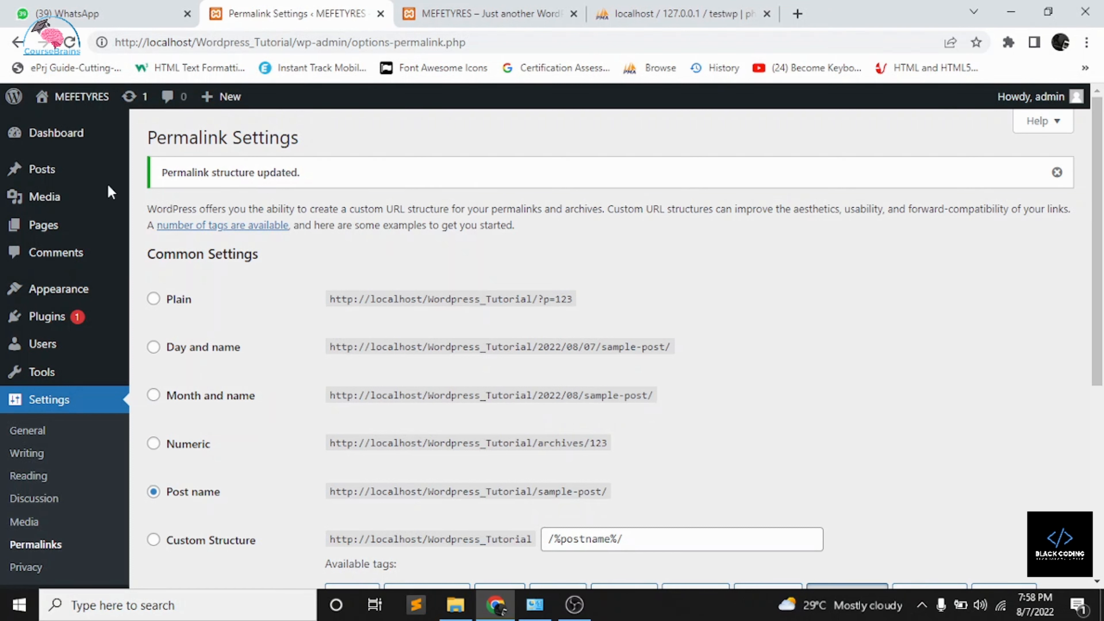
mouse_move(67, 142)
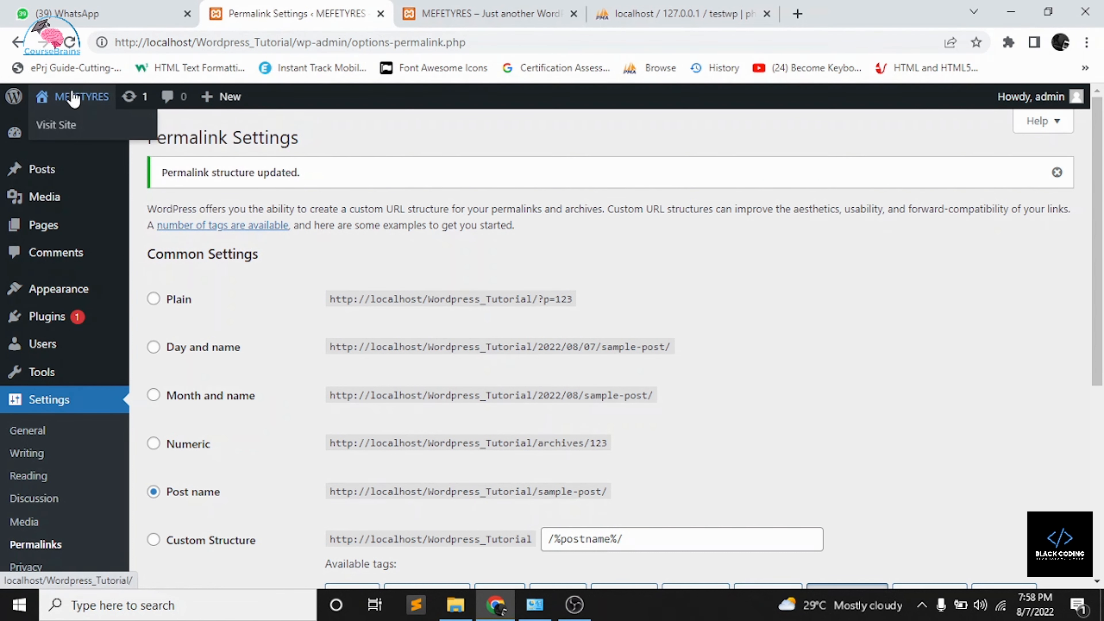
mouse_move(61, 355)
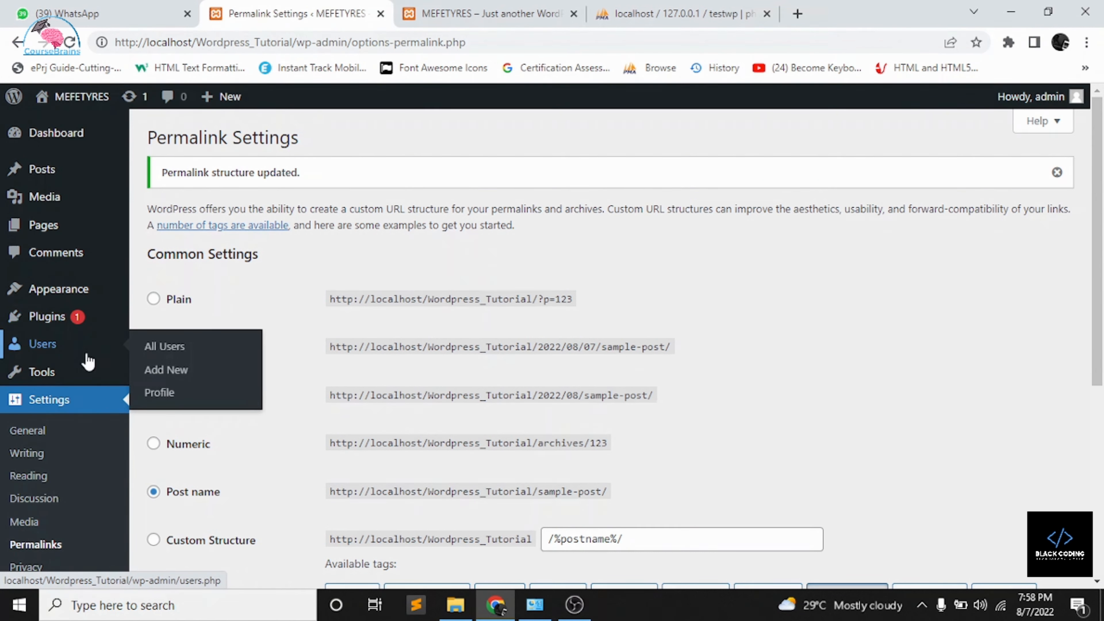
mouse_move(89, 291)
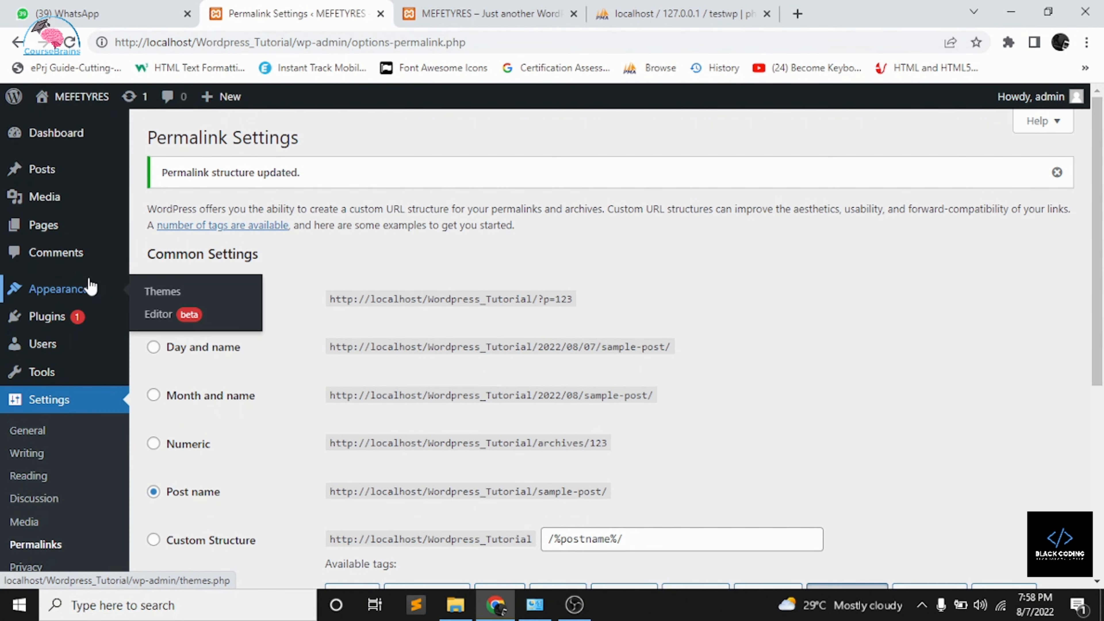
click(148, 300)
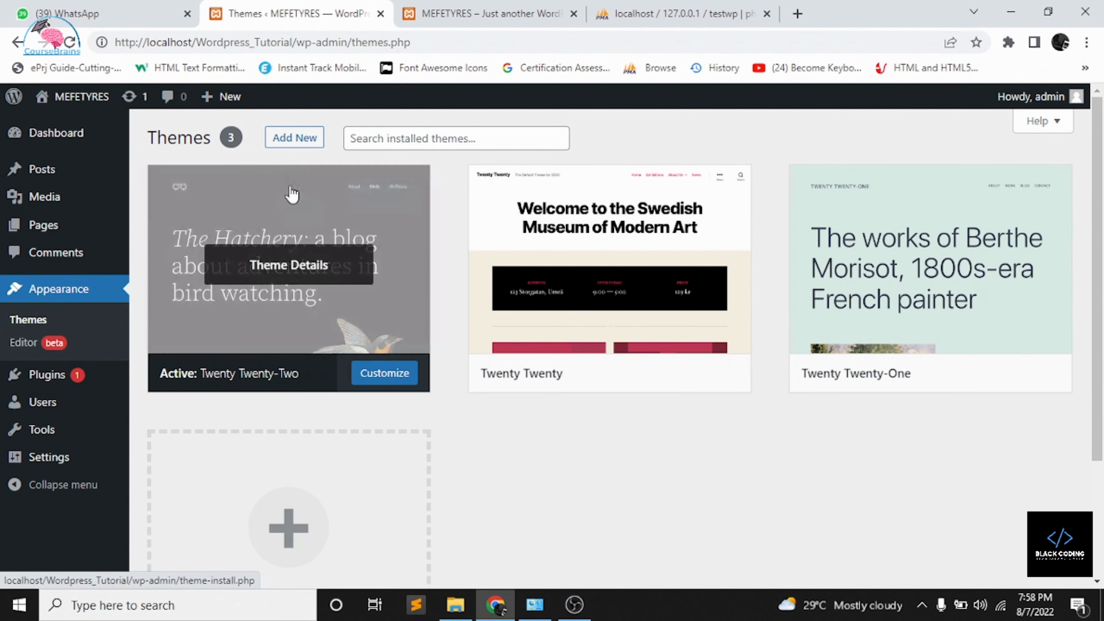
click(293, 138)
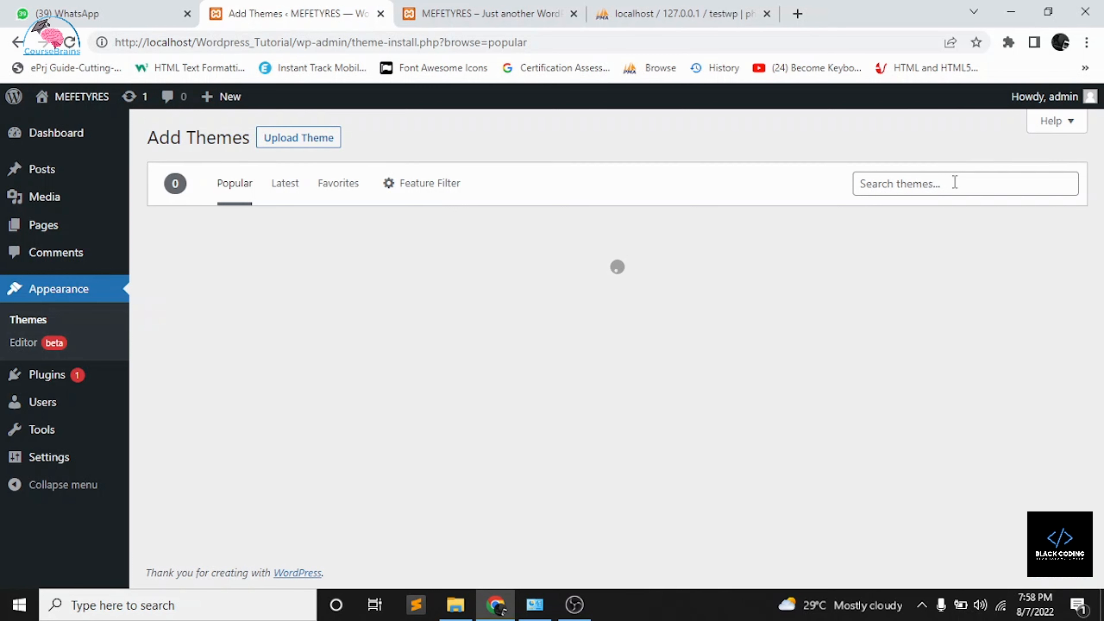
- Search the theme directory for astra and install the Astra theme
click(955, 182)
text(as)
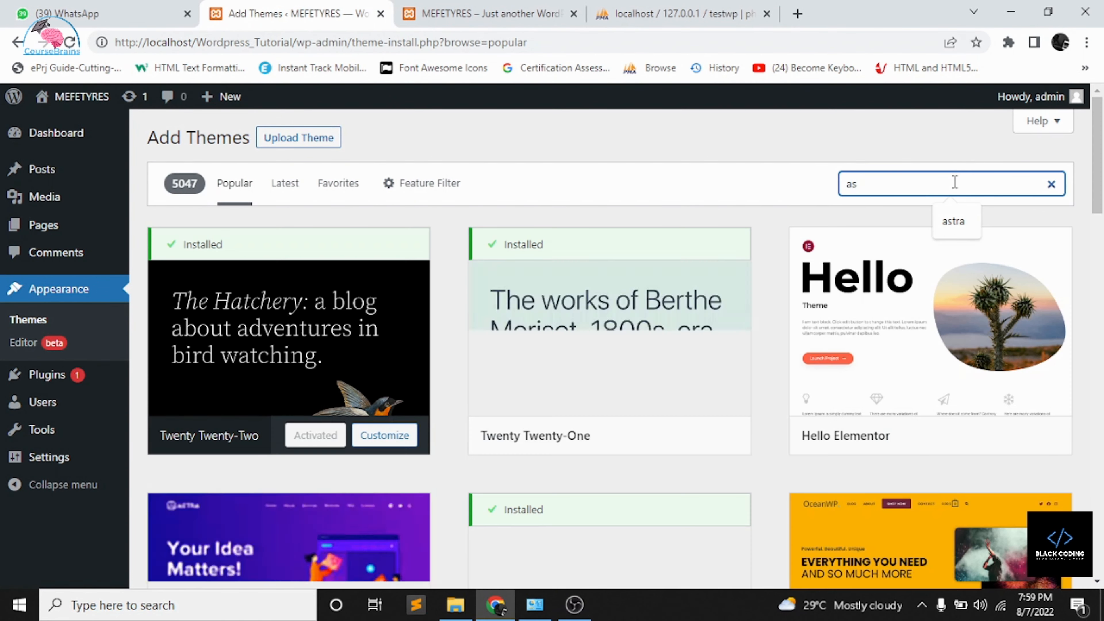
text(tra)
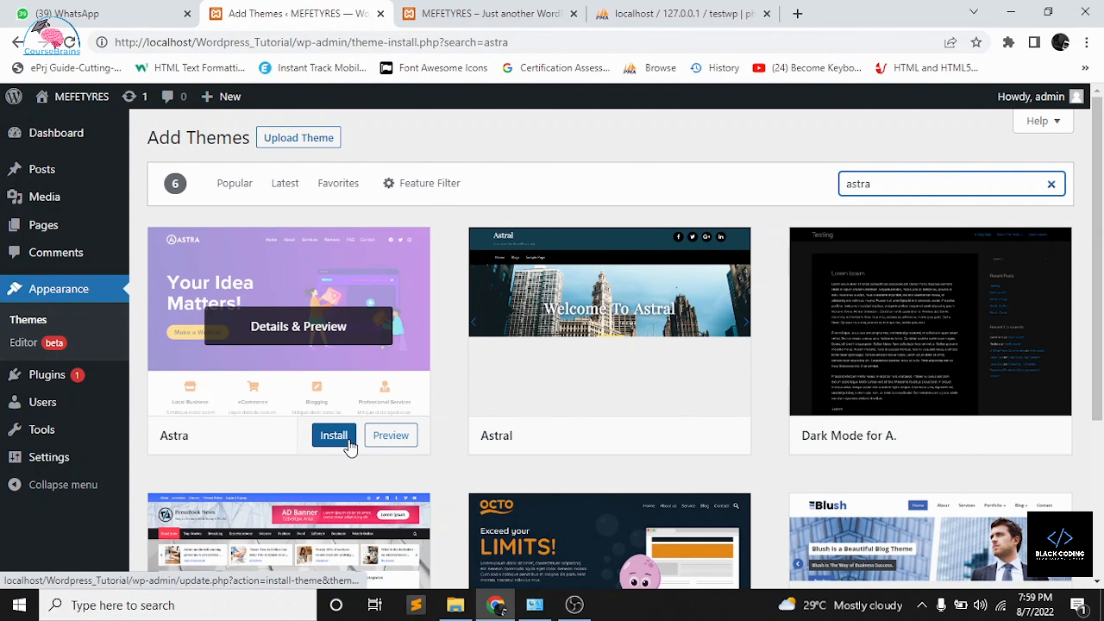
click(350, 448)
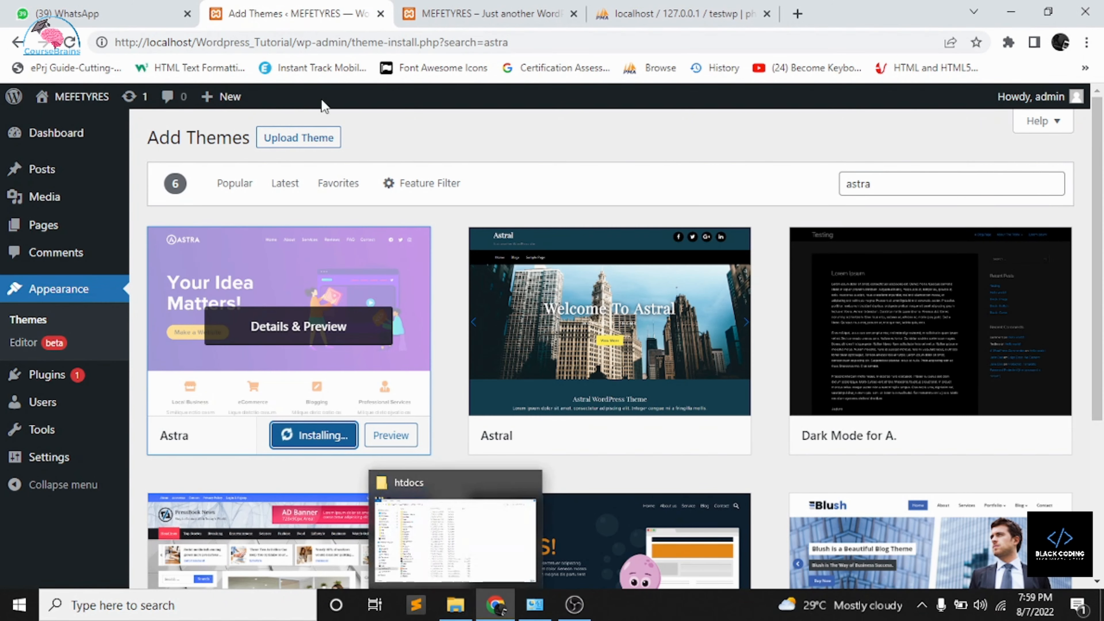
- View the theme upload form, browse the Downloads folder for a theme archive, and dismiss the file chooser without selecting a file
click(312, 139)
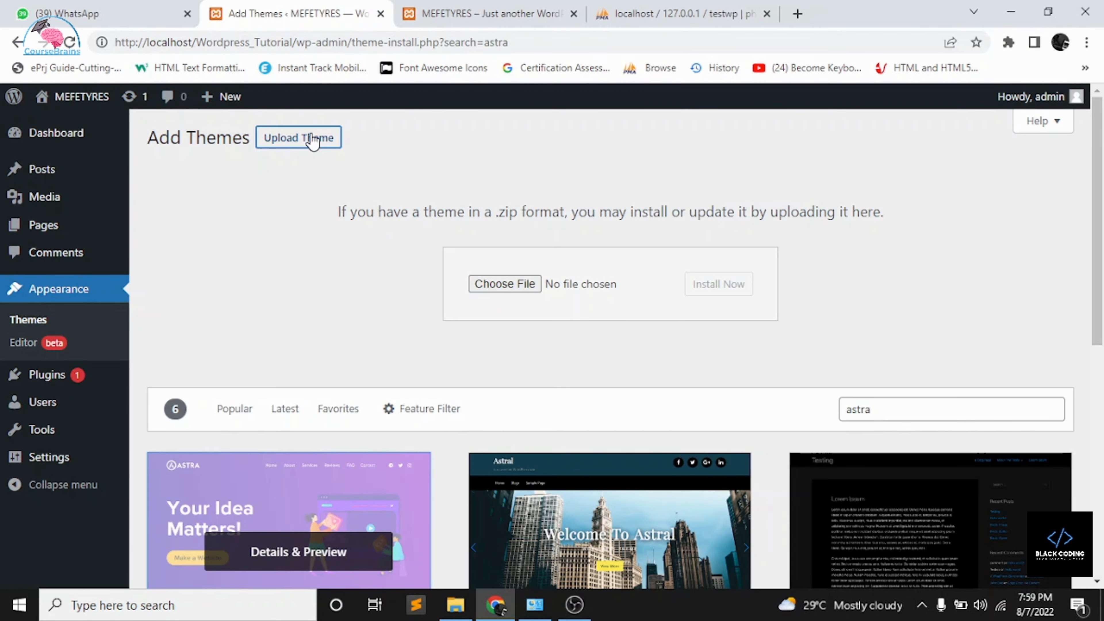
right_click(500, 284)
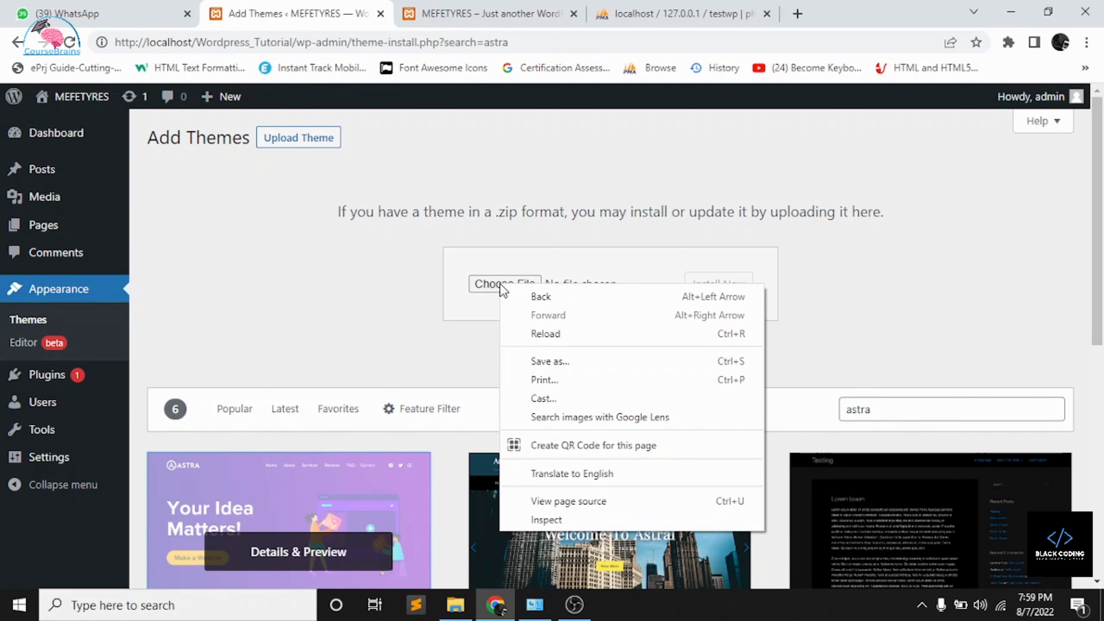
click(482, 285)
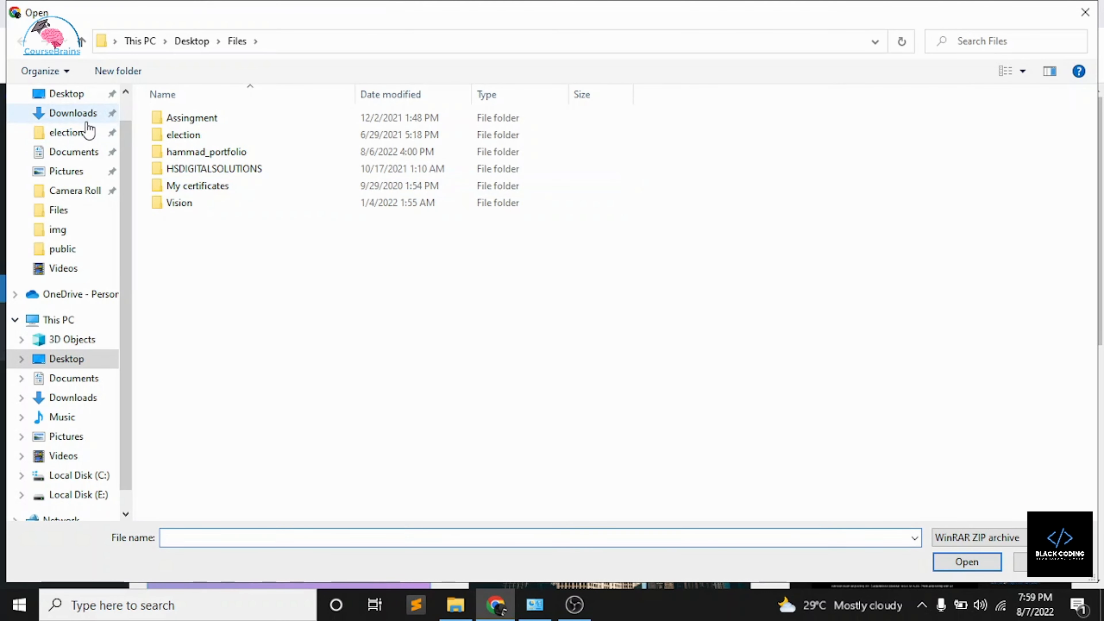
click(82, 114)
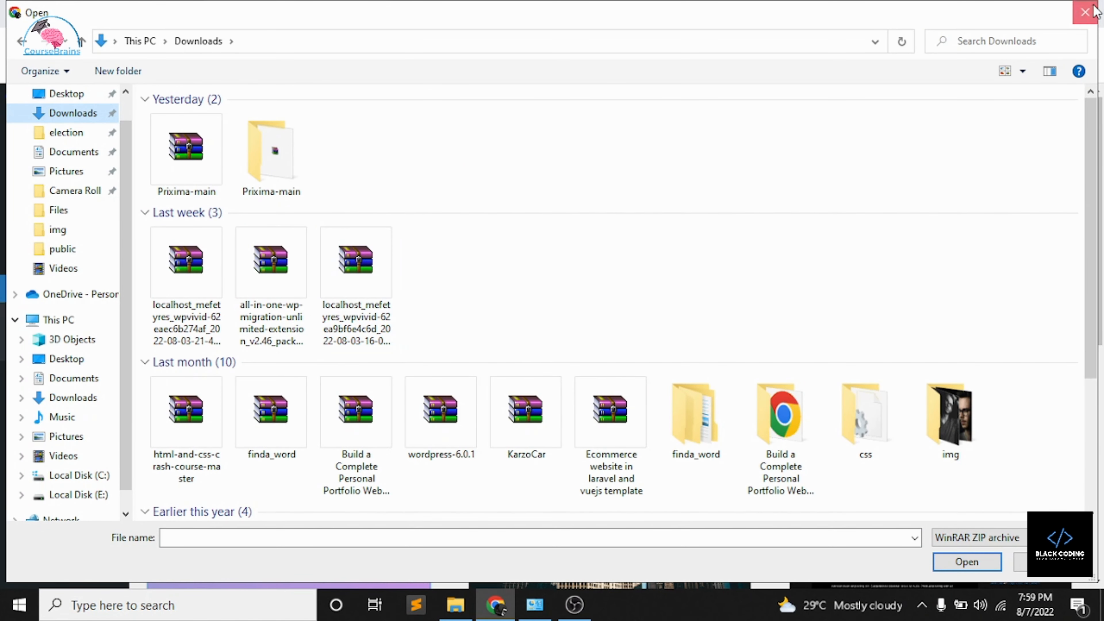
click(1087, 11)
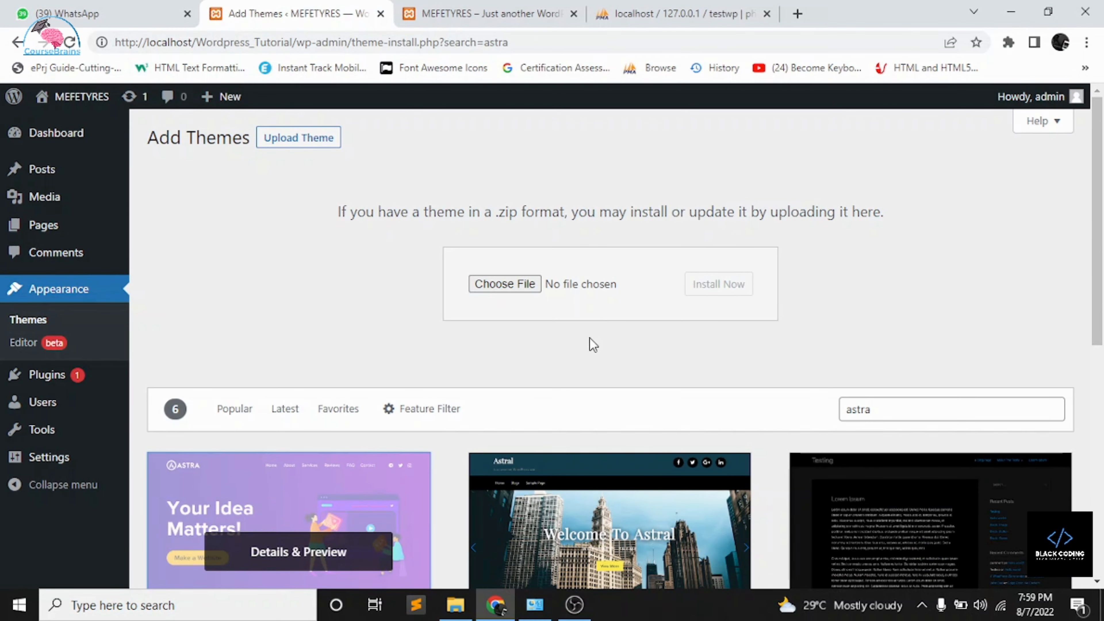
- In File Explorer, copy the engitech132 archive from the WordPress themes & plugin folder on Local Disk (E:)
scroll(591, 344, down, 5)
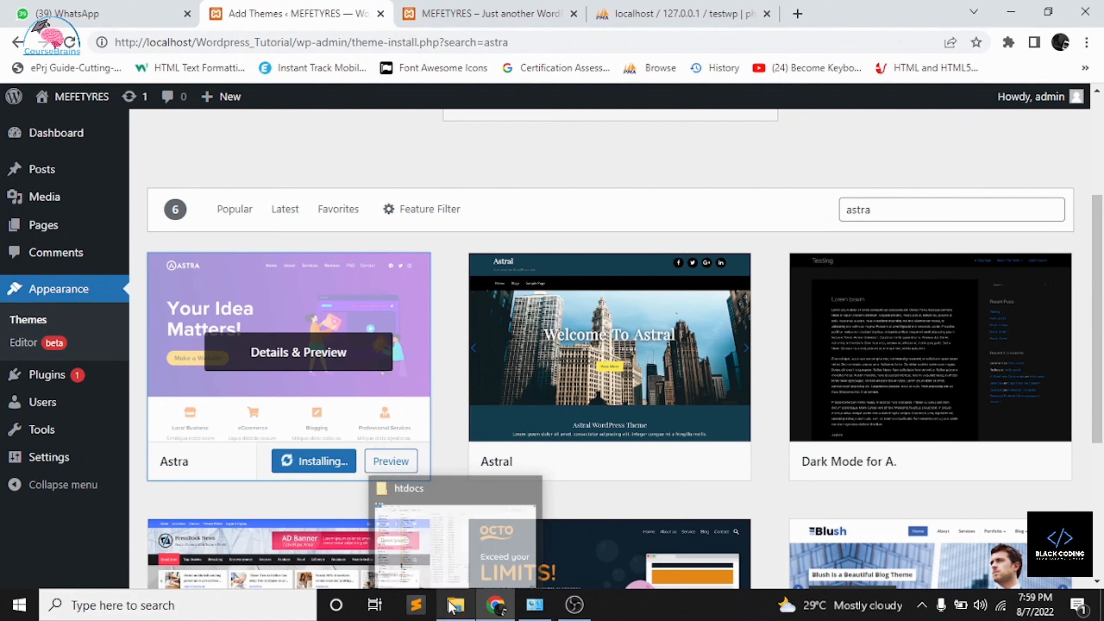
click(456, 605)
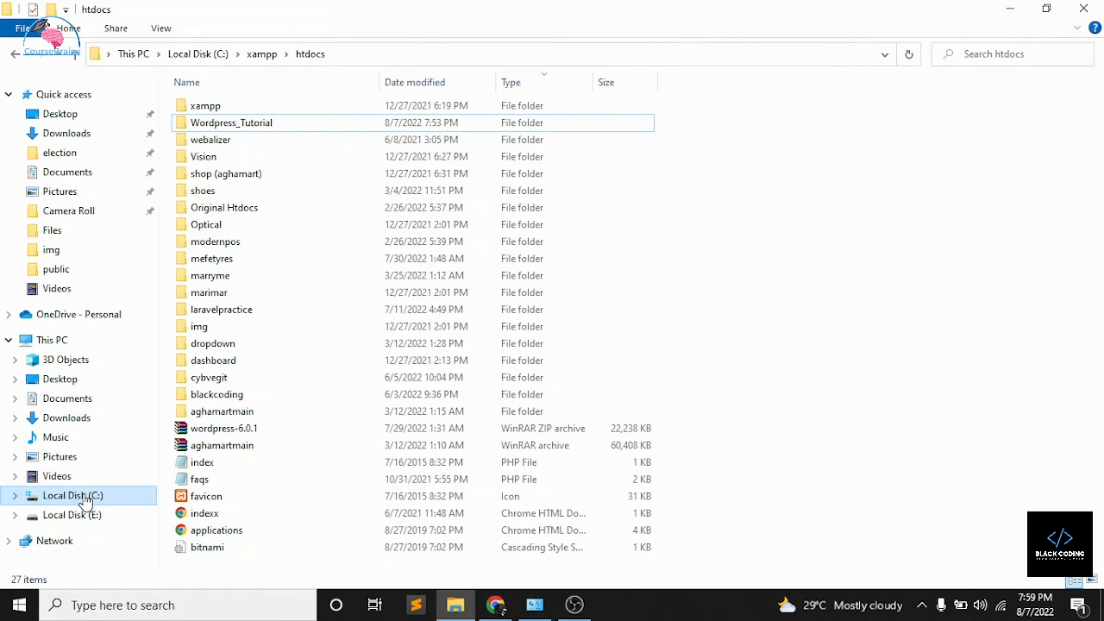
click(80, 516)
scroll(299, 245, down, 20)
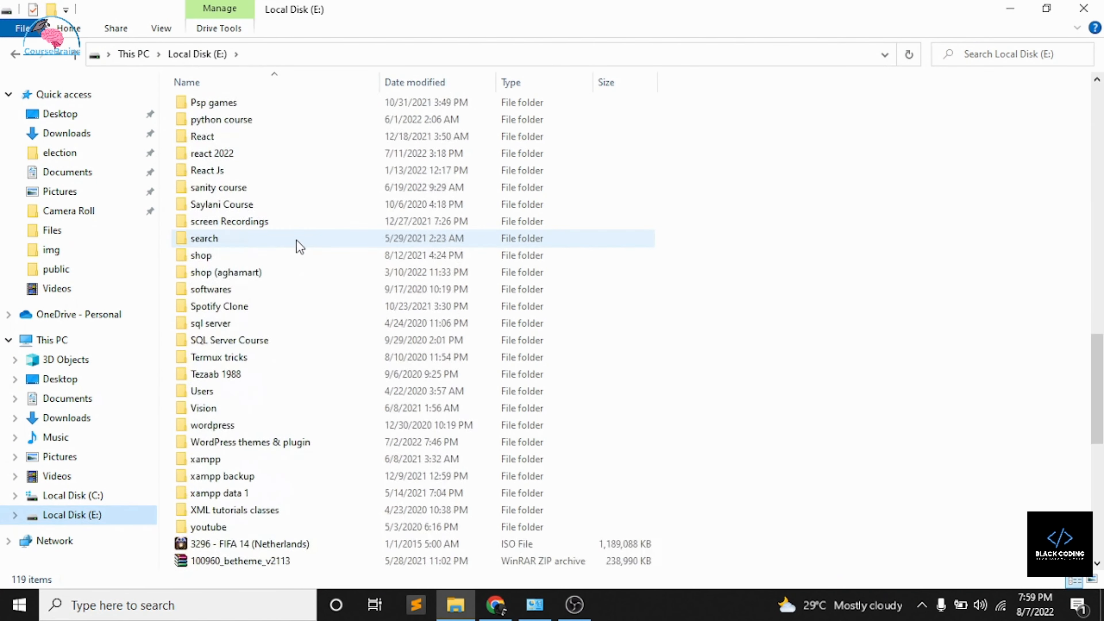
scroll(298, 244, up, 5)
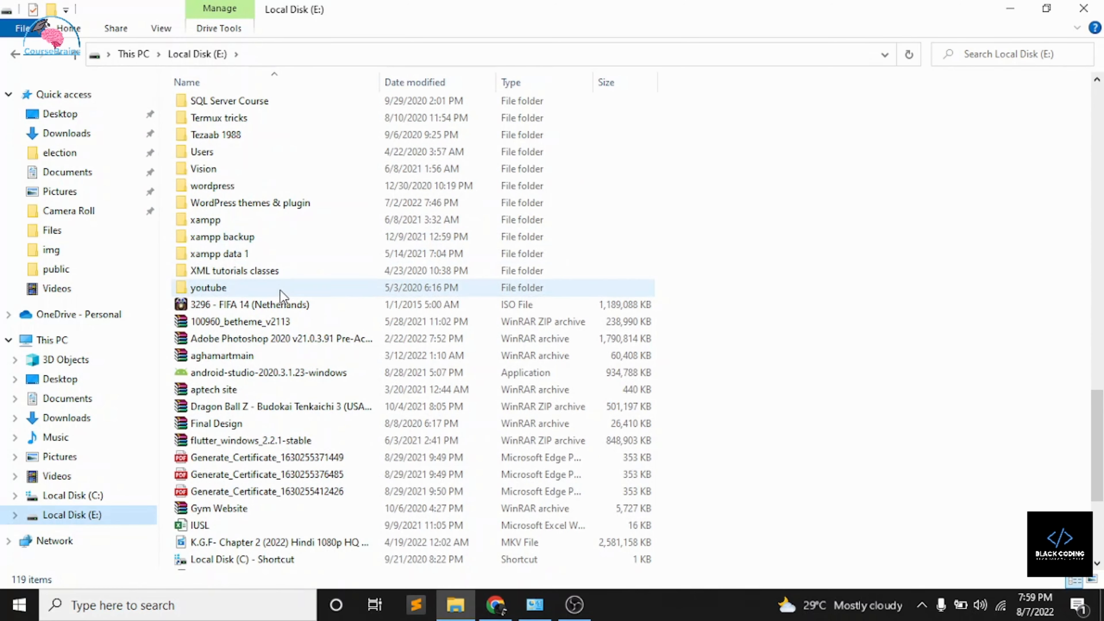
double_click(304, 203)
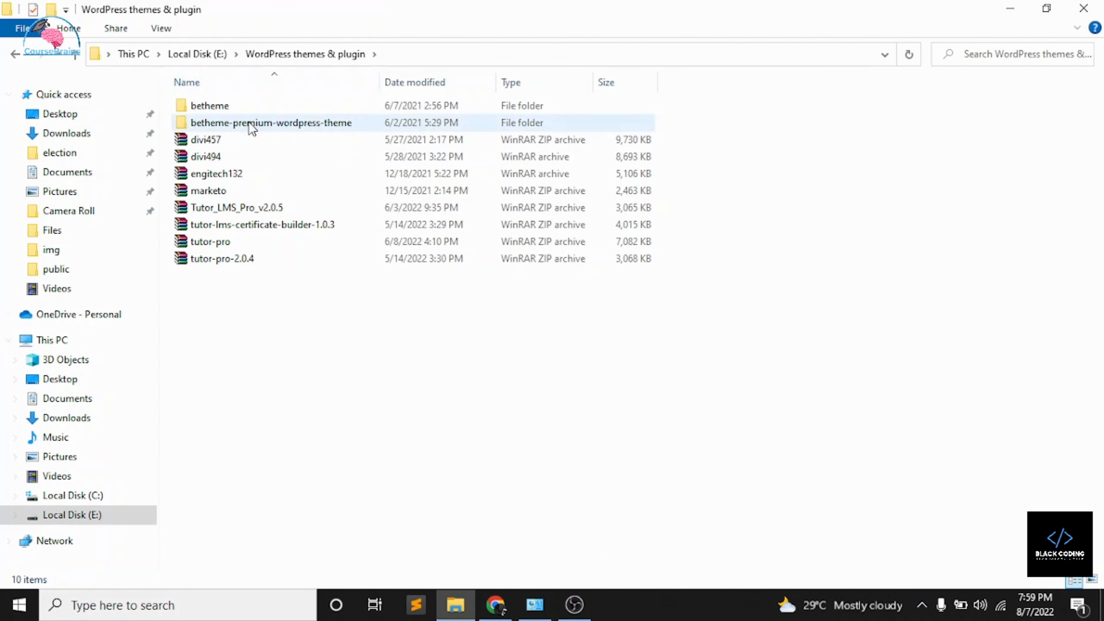
click(249, 145)
right_click(248, 180)
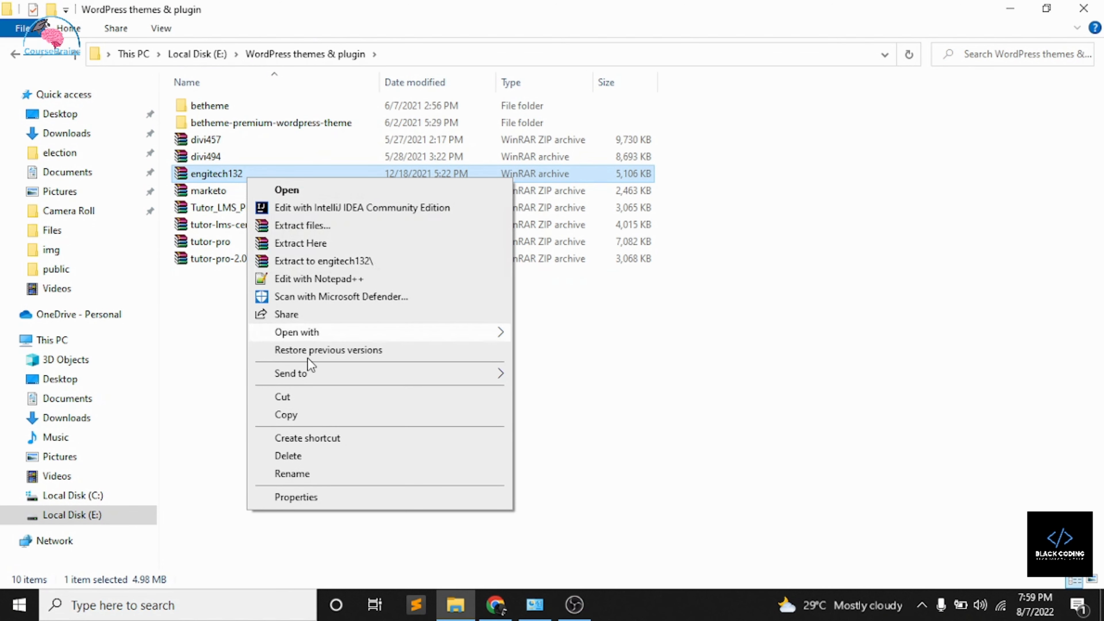
click(311, 414)
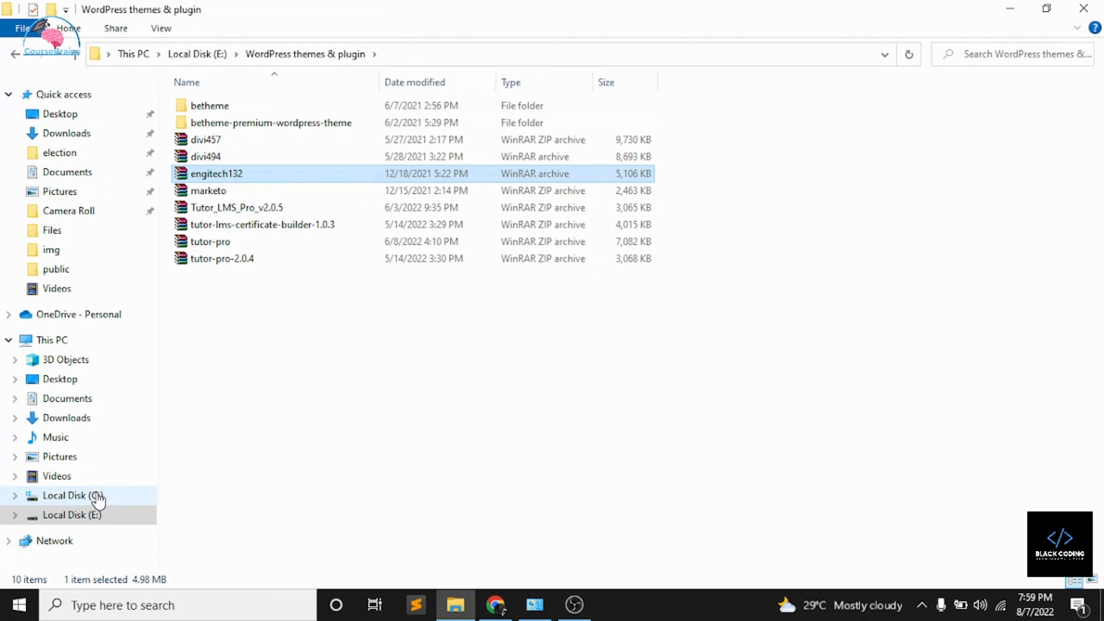
- Paste the engitech132 archive into C:\xampp\htdocs\Wordpress_Tutorial\wp-content\themes and extract its contents there
click(115, 498)
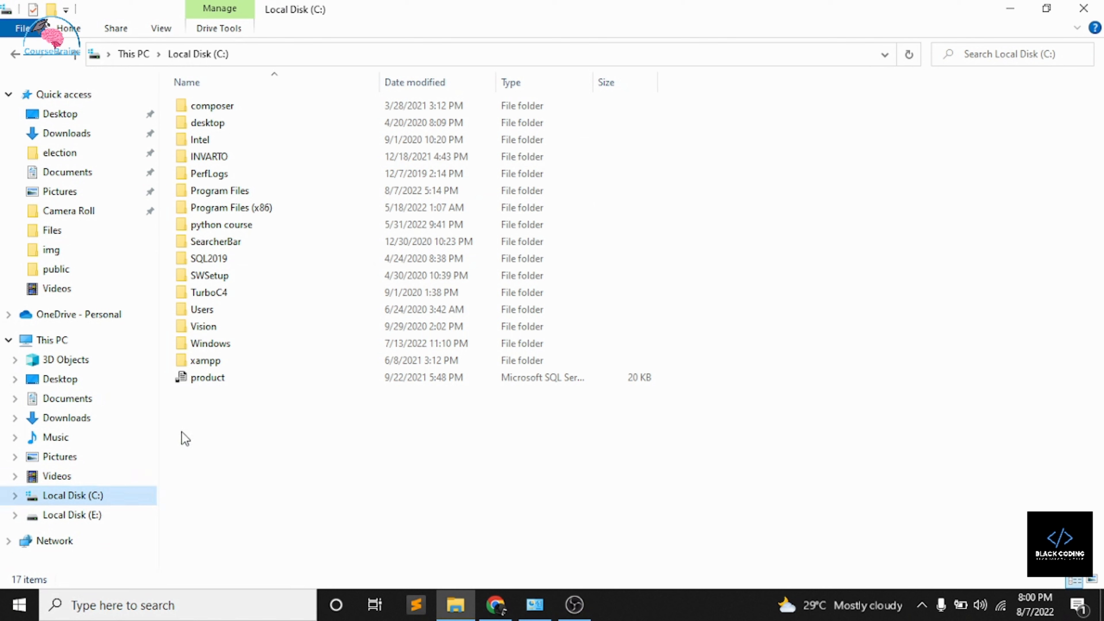
double_click(242, 361)
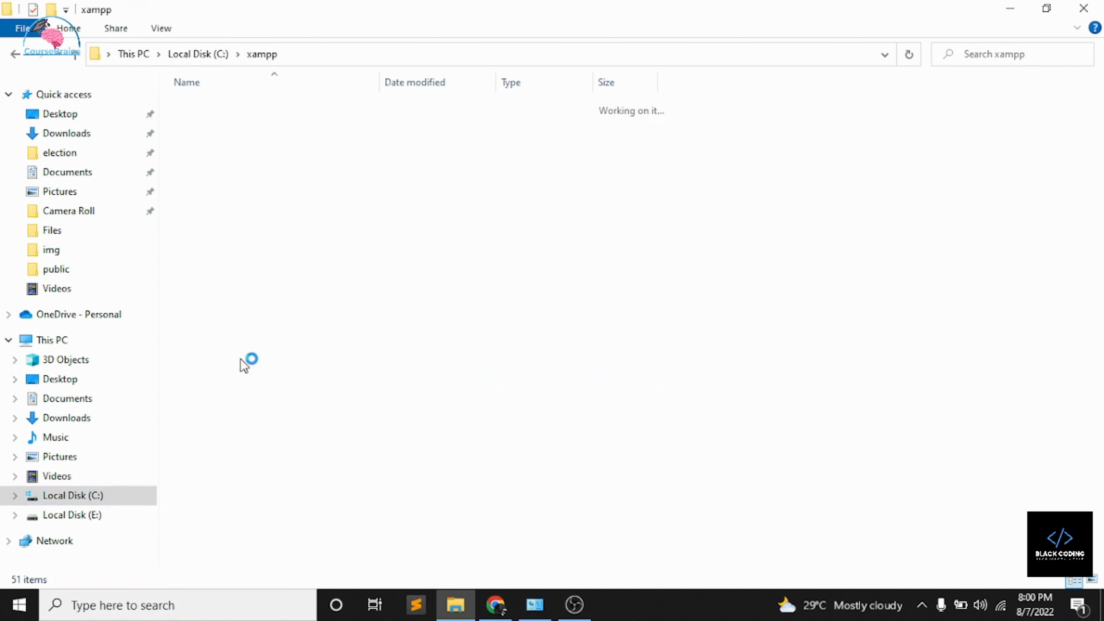
double_click(279, 191)
double_click(271, 123)
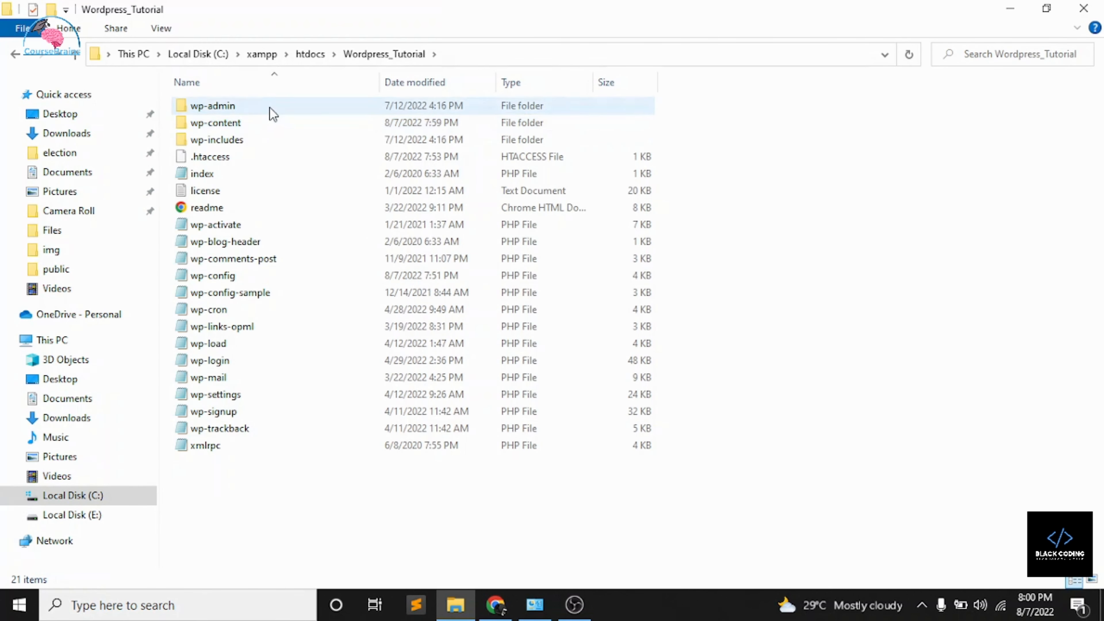
double_click(263, 123)
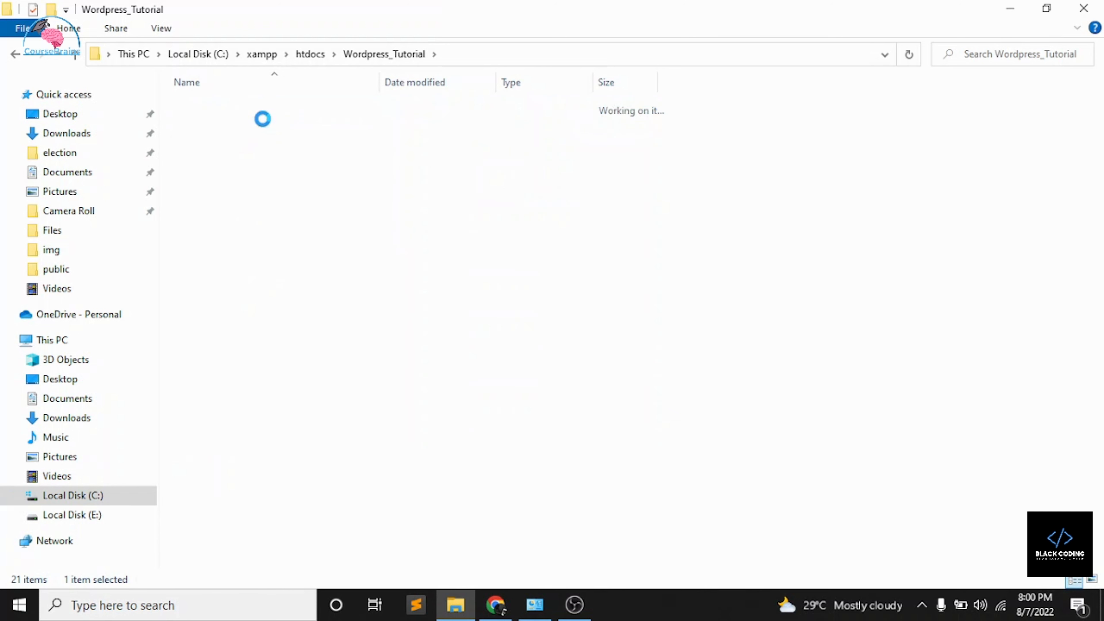
double_click(263, 126)
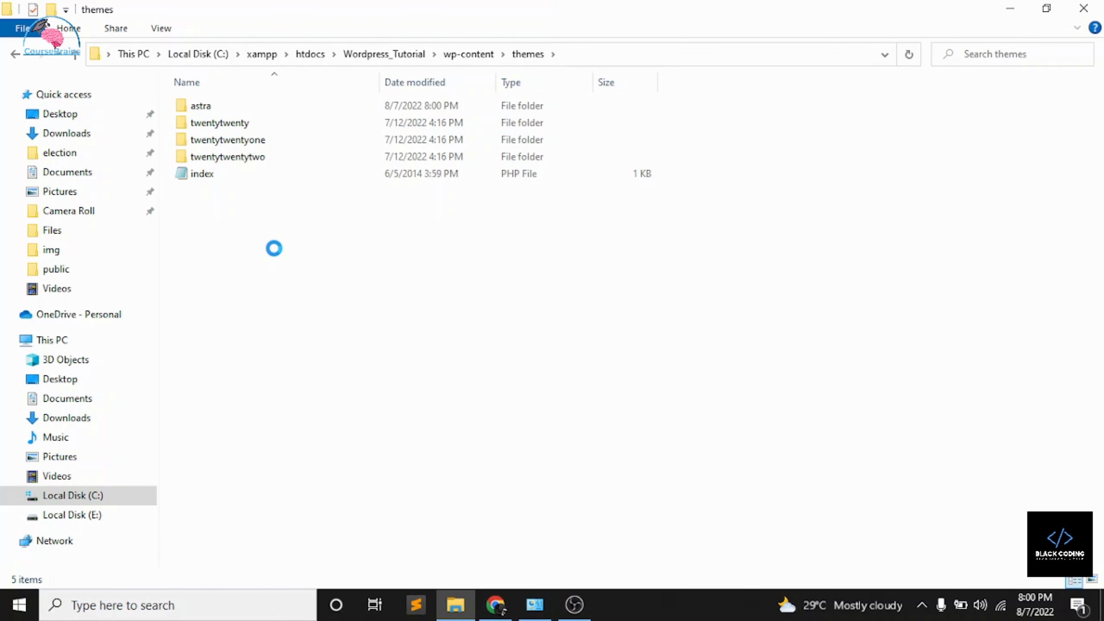
right_click(274, 248)
click(322, 384)
right_click(295, 171)
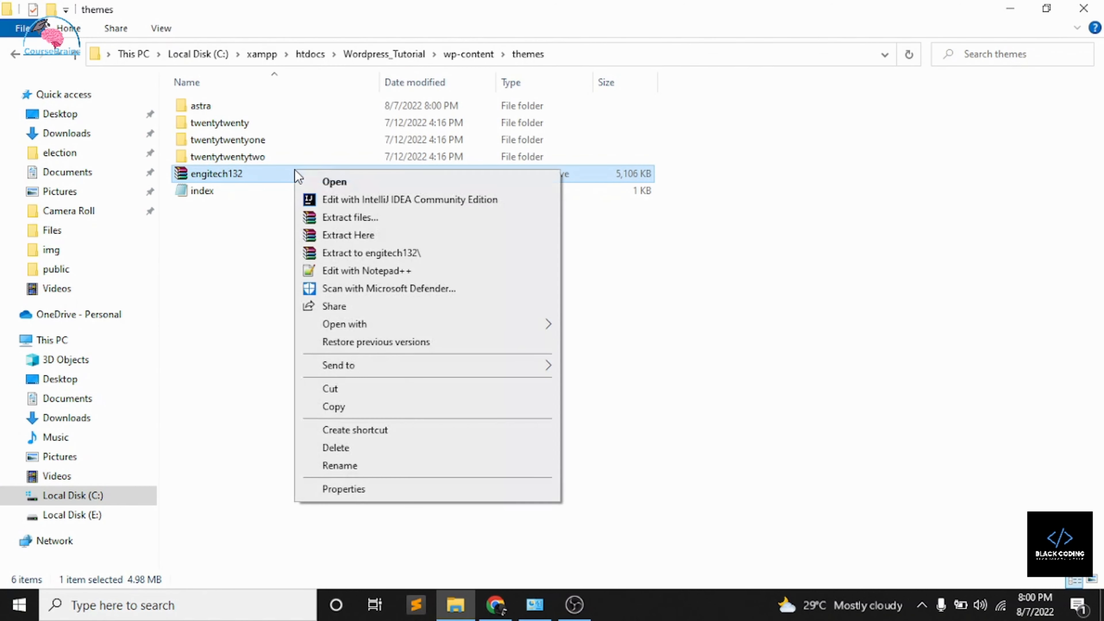
click(345, 237)
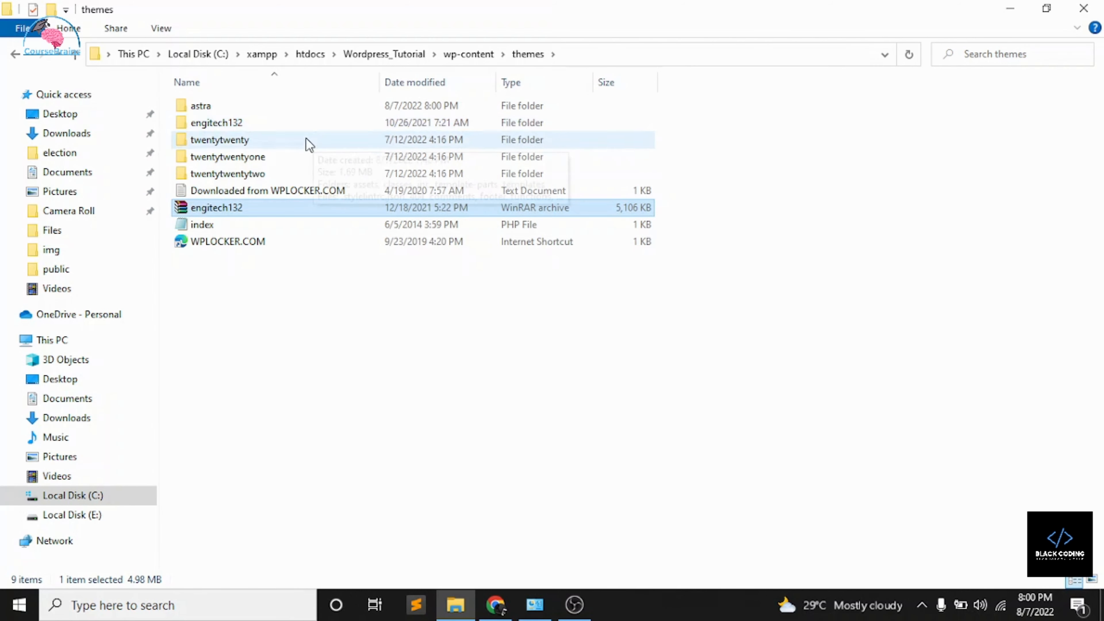
- Switch back to Chrome, reopen the site's installed themes and check the whole page for Astra and the extracted engitech132 theme
click(496, 604)
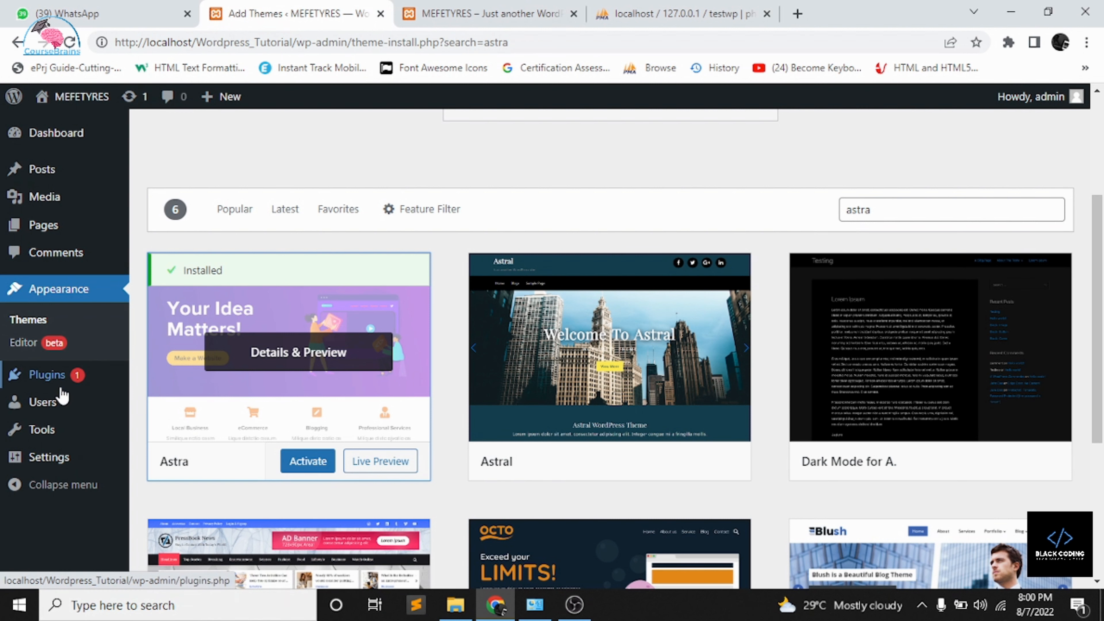
click(86, 301)
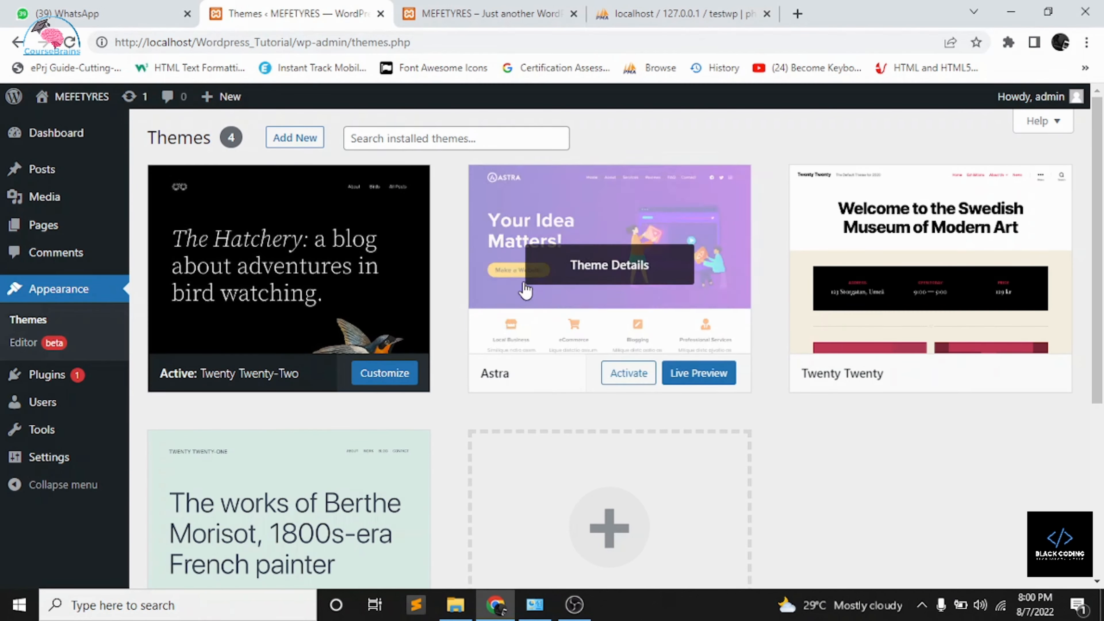
scroll(524, 288, down, 3)
scroll(526, 289, up, 3)
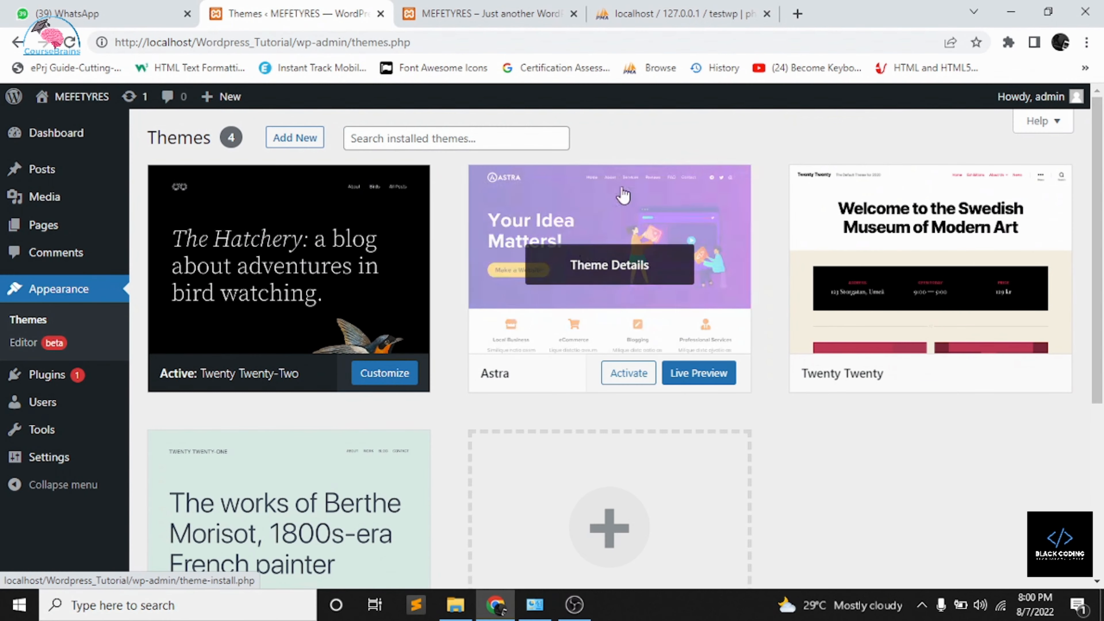
scroll(612, 309, down, 5)
scroll(612, 310, up, 3)
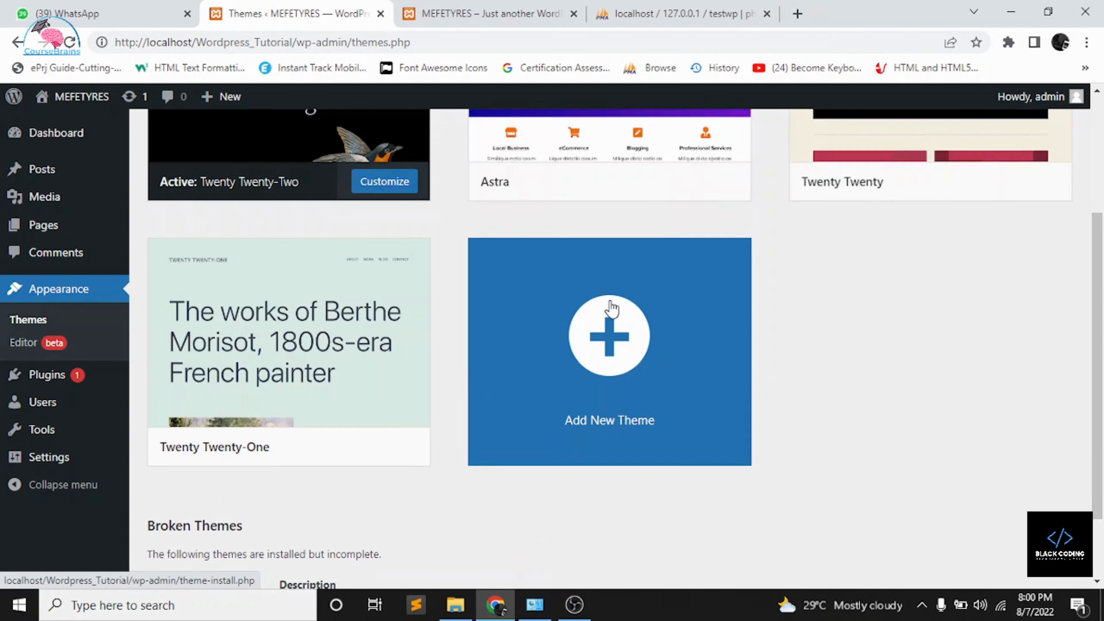
scroll(612, 310, down, 3)
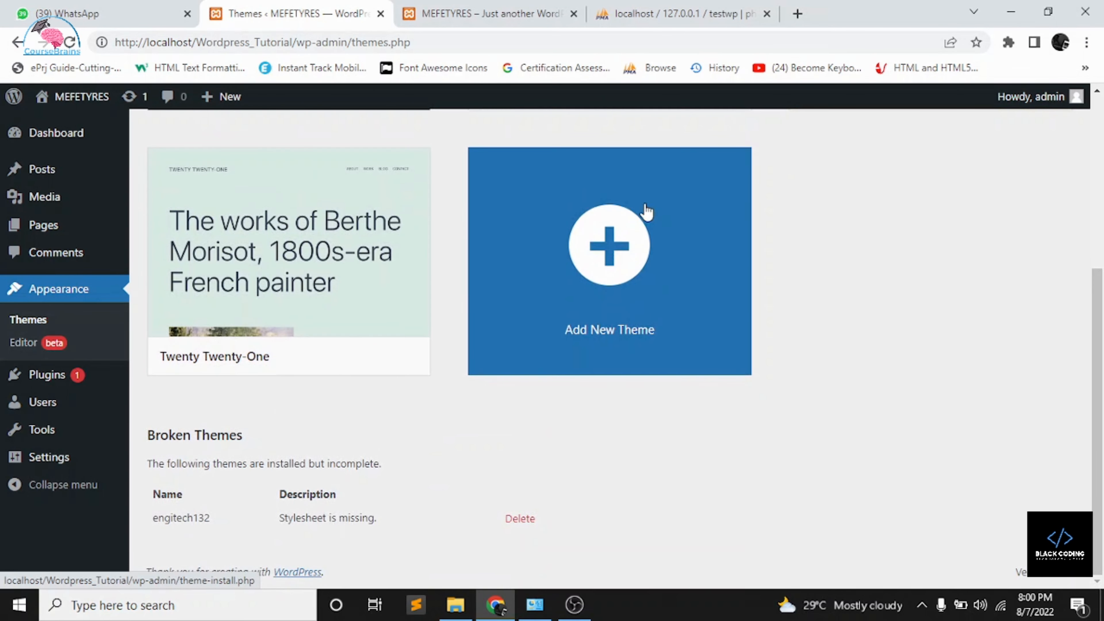
scroll(826, 202, up, 4)
scroll(717, 282, up, 2)
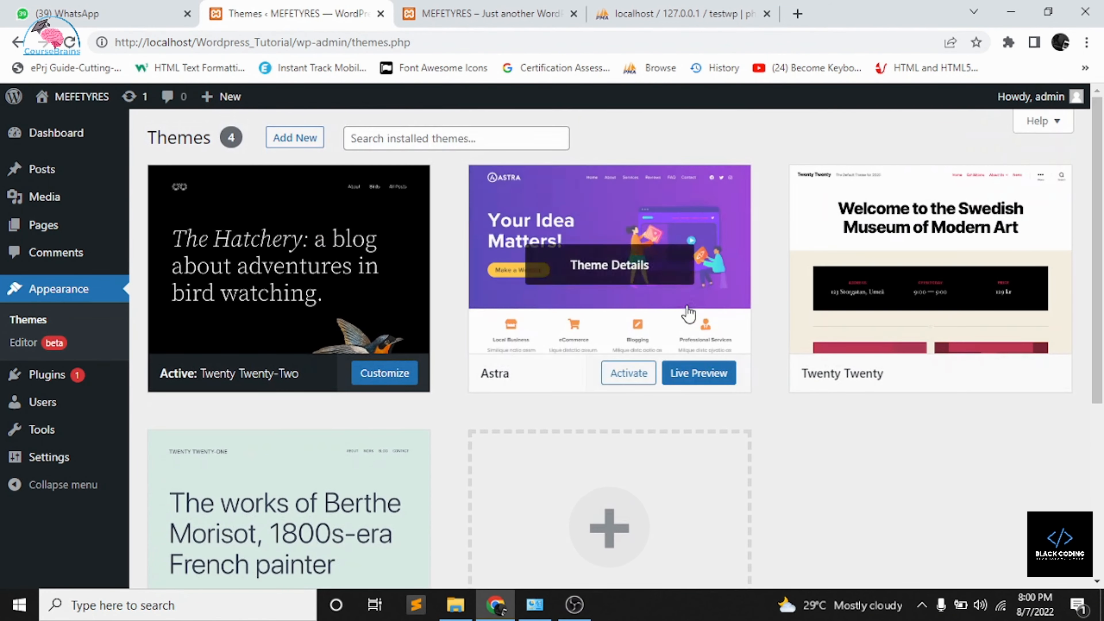
scroll(653, 384, down, 6)
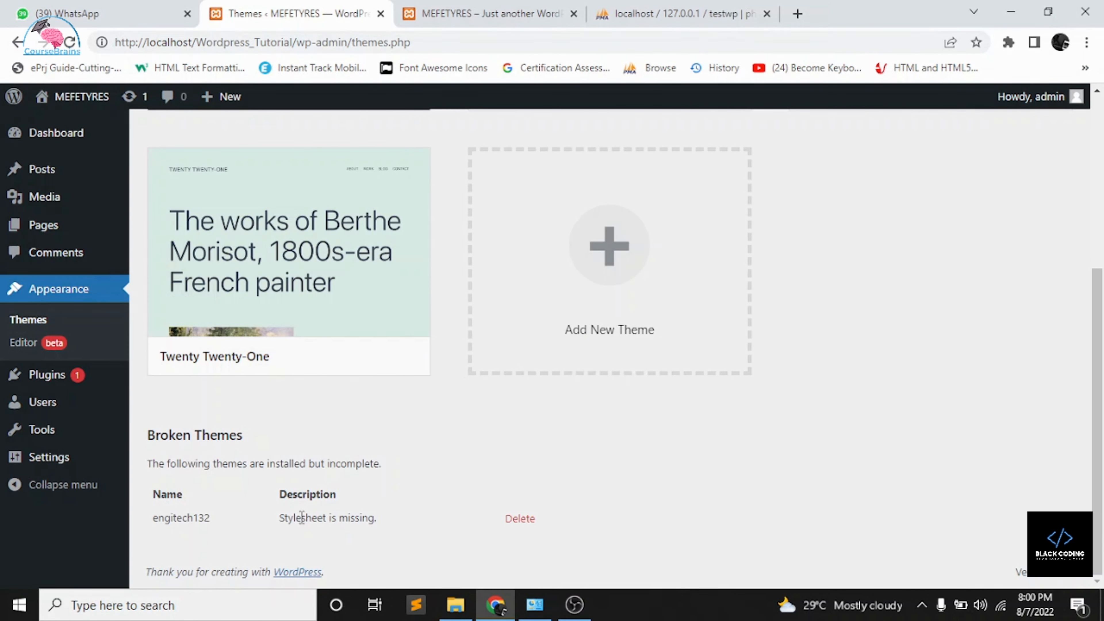
- Activate the Astra theme and delete the Twenty Twenty theme from the site
scroll(397, 525, up, 6)
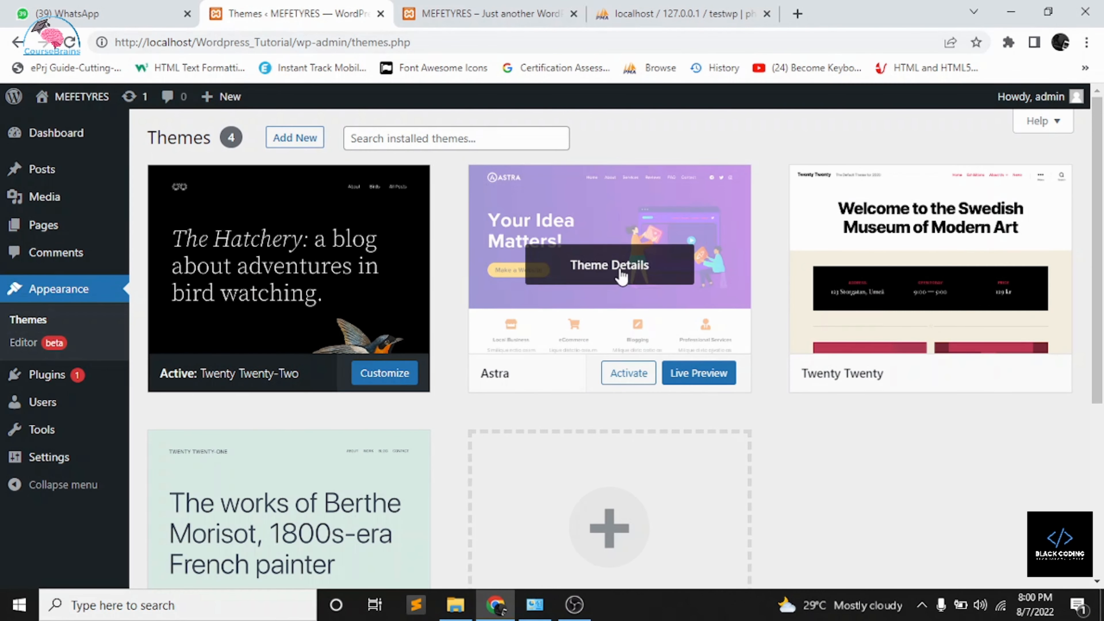
click(633, 374)
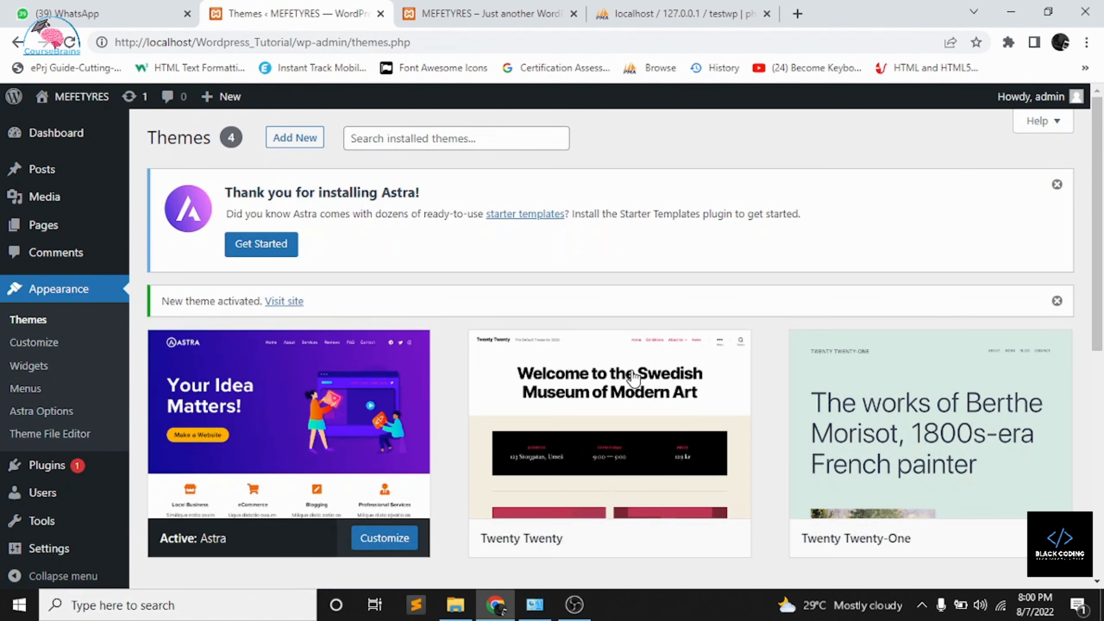
click(633, 376)
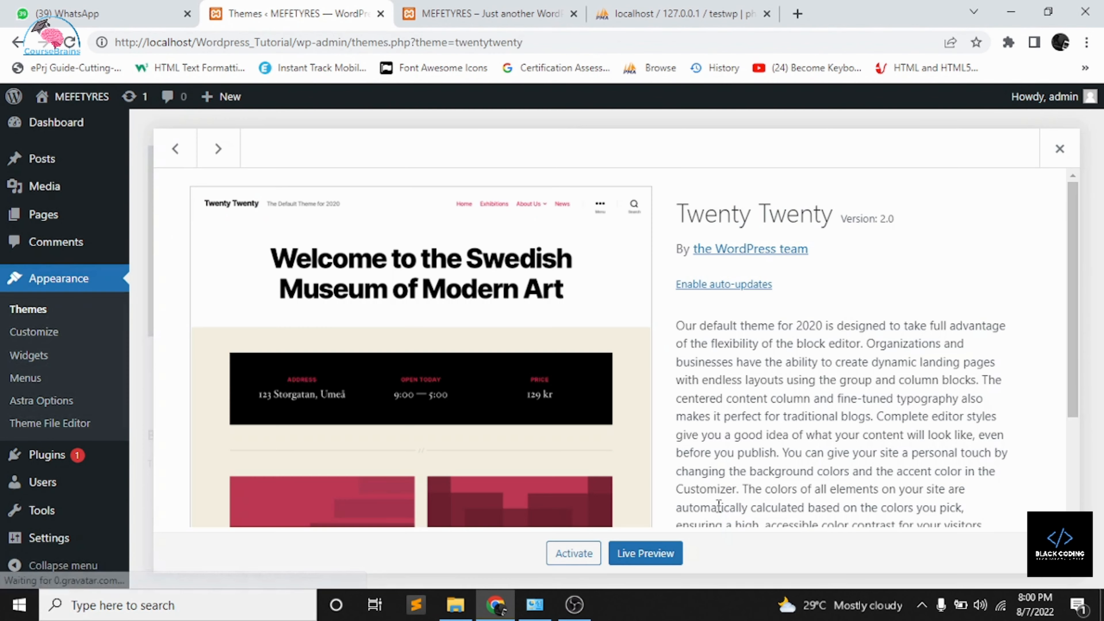
click(1037, 553)
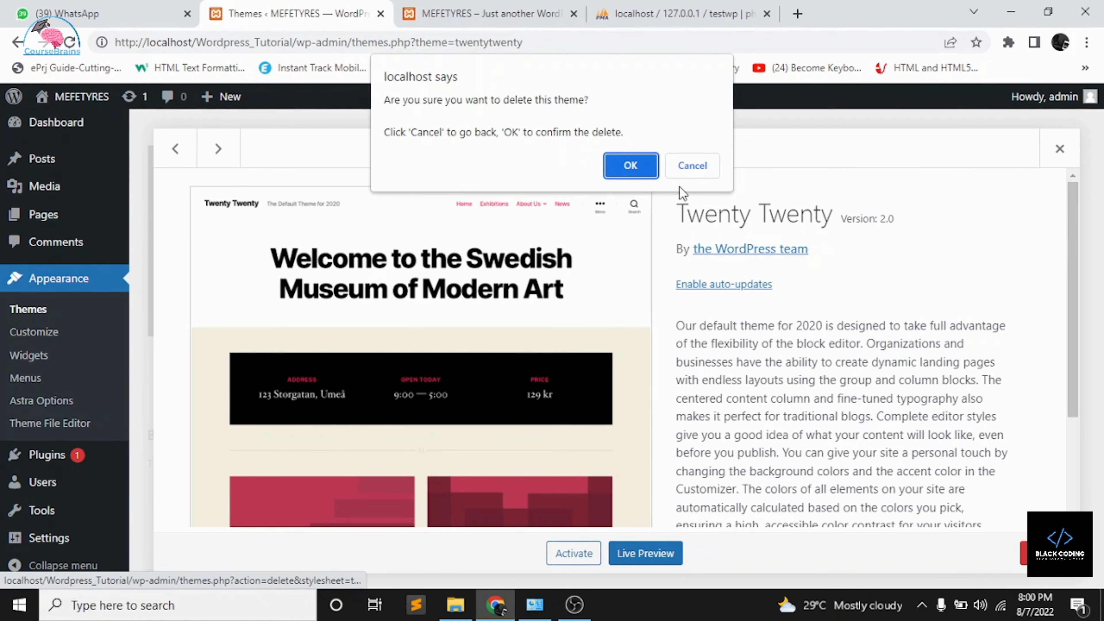
click(631, 166)
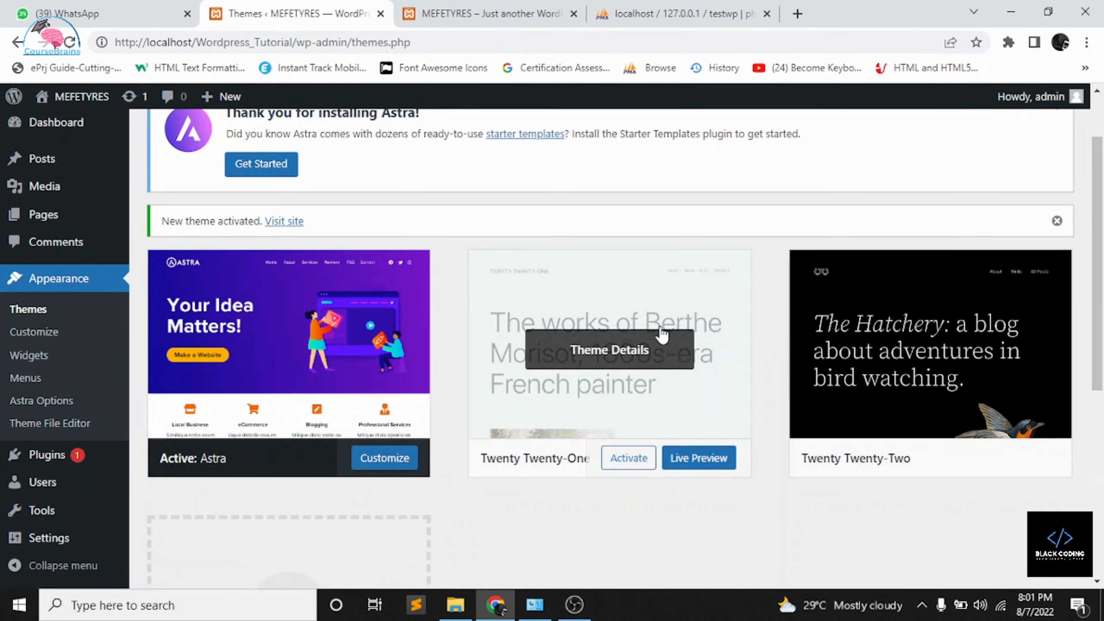
- Delete the Twenty Twenty-One and Twenty Twenty-Two themes from the installed themes
click(678, 350)
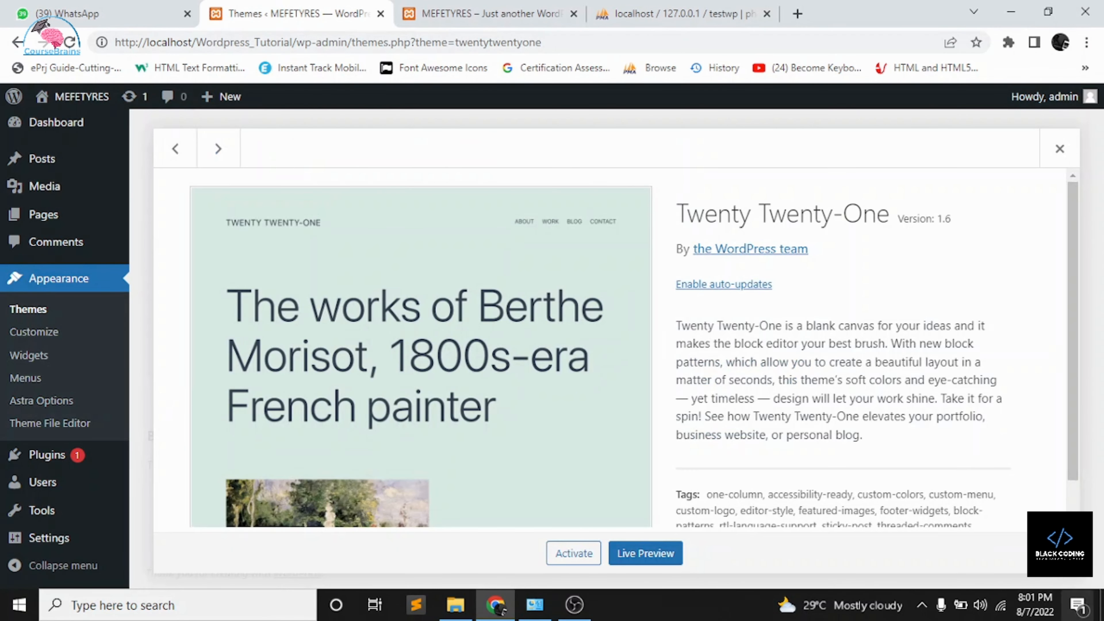
click(1022, 554)
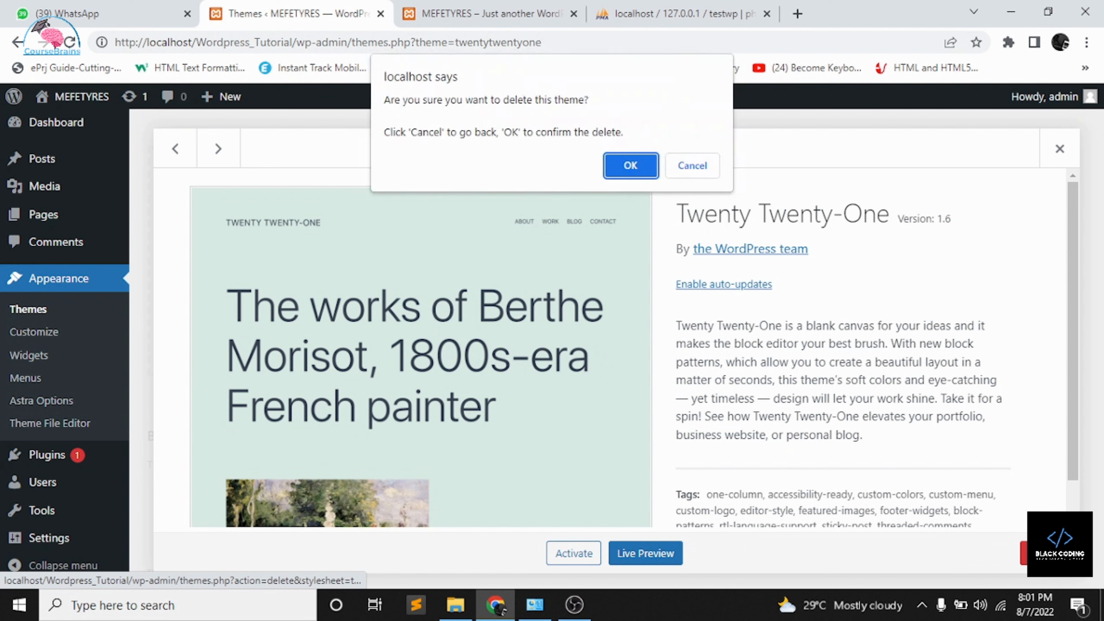
click(630, 163)
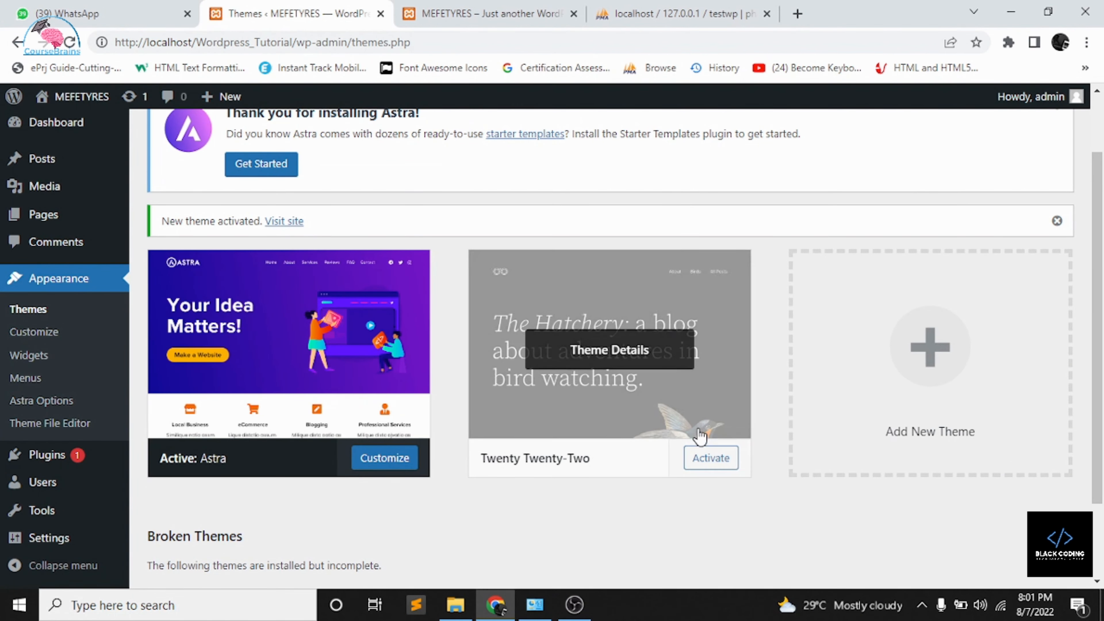
click(685, 407)
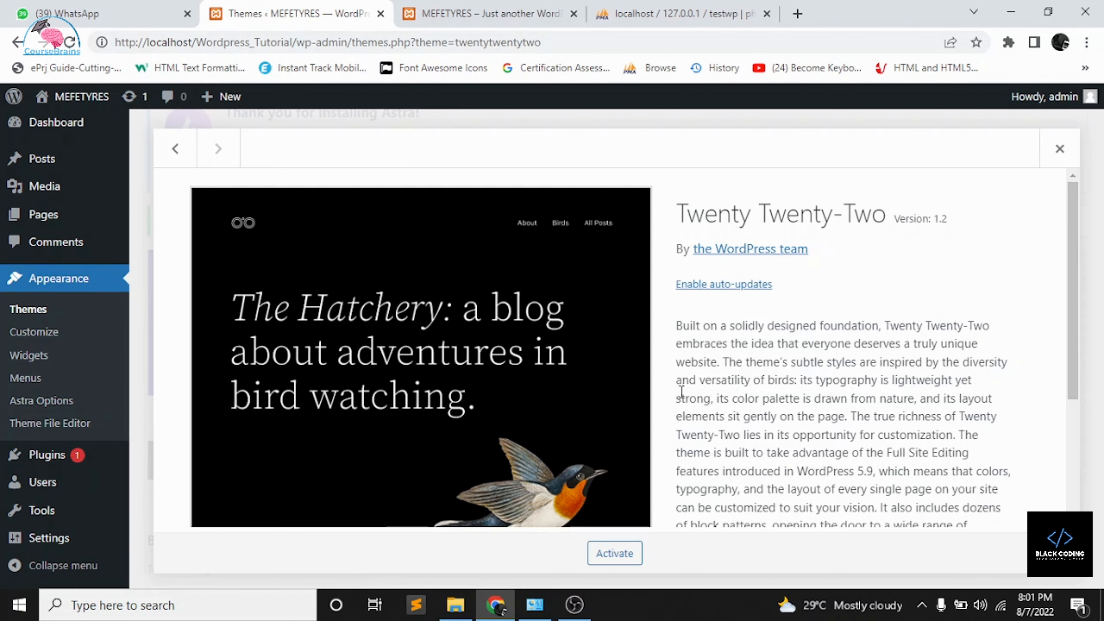
click(1044, 553)
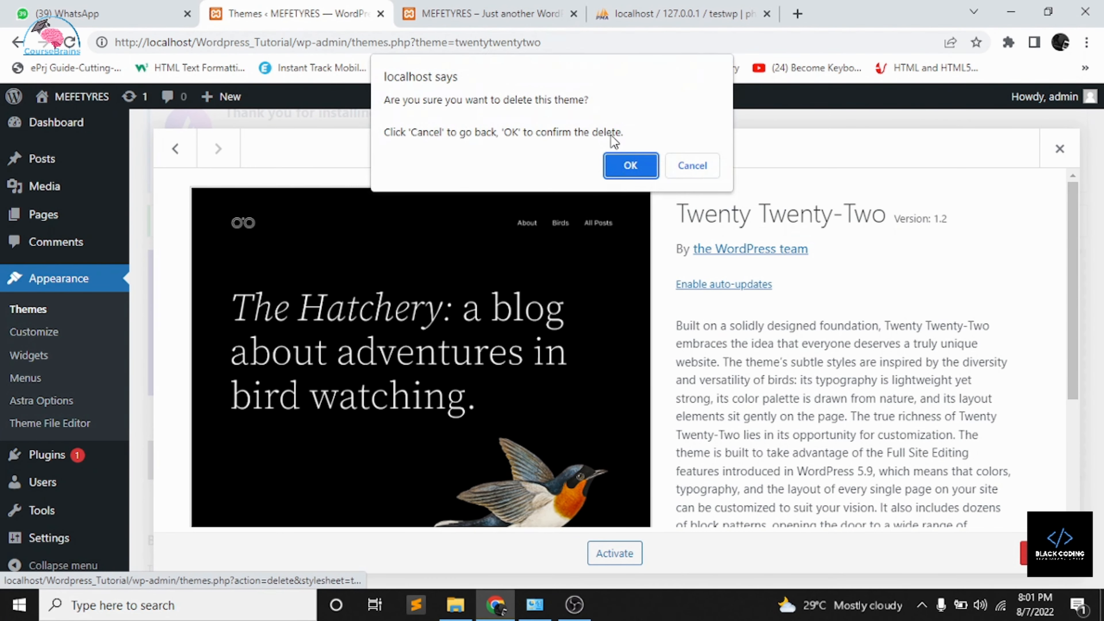
click(626, 165)
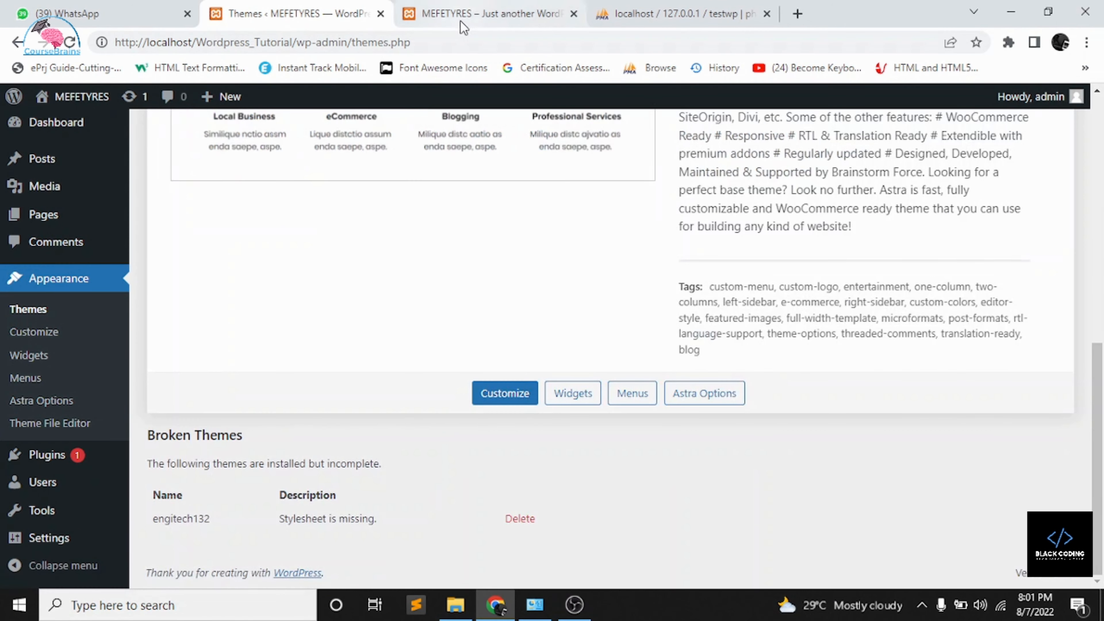
- Reload the MEFETYRES front page at localhost/Wordpress_Tutorial to view it with the Astra theme
click(459, 13)
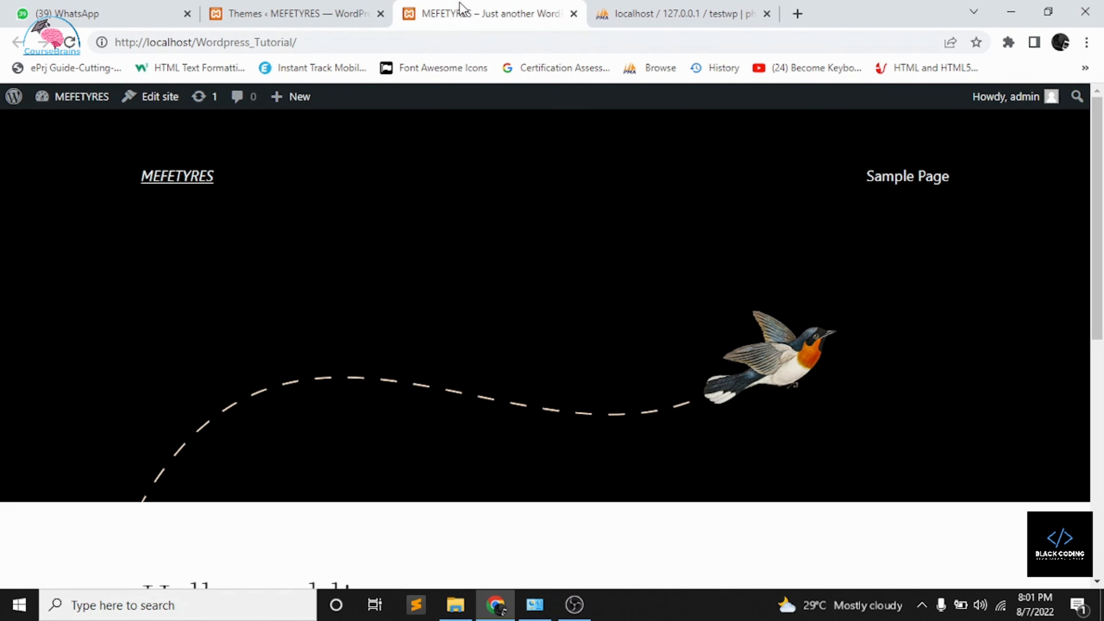
click(332, 43)
key(Return)
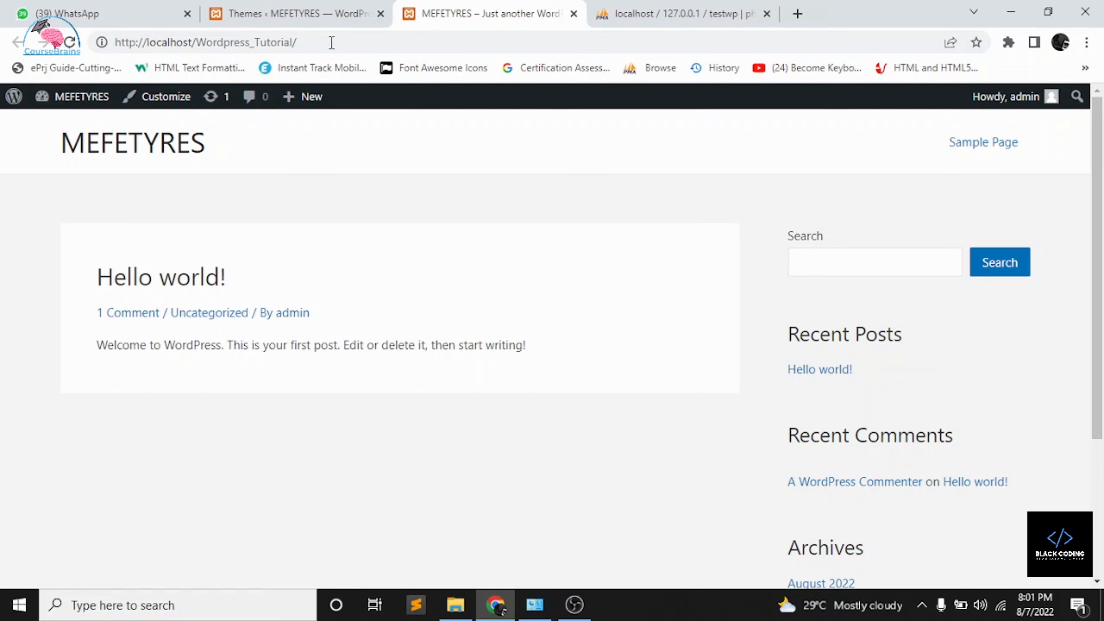
- Return to the theme management page, open the Customizer for Astra to view its options, and close it
click(296, 13)
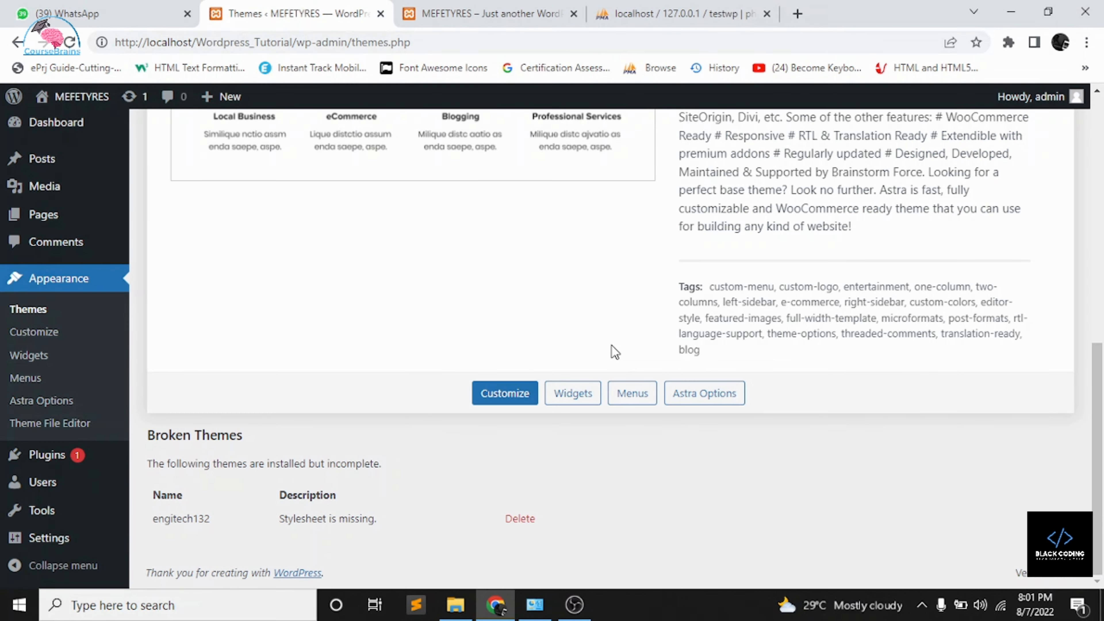
scroll(612, 344, up, 1)
scroll(614, 351, up, 2)
scroll(522, 426, down, 3)
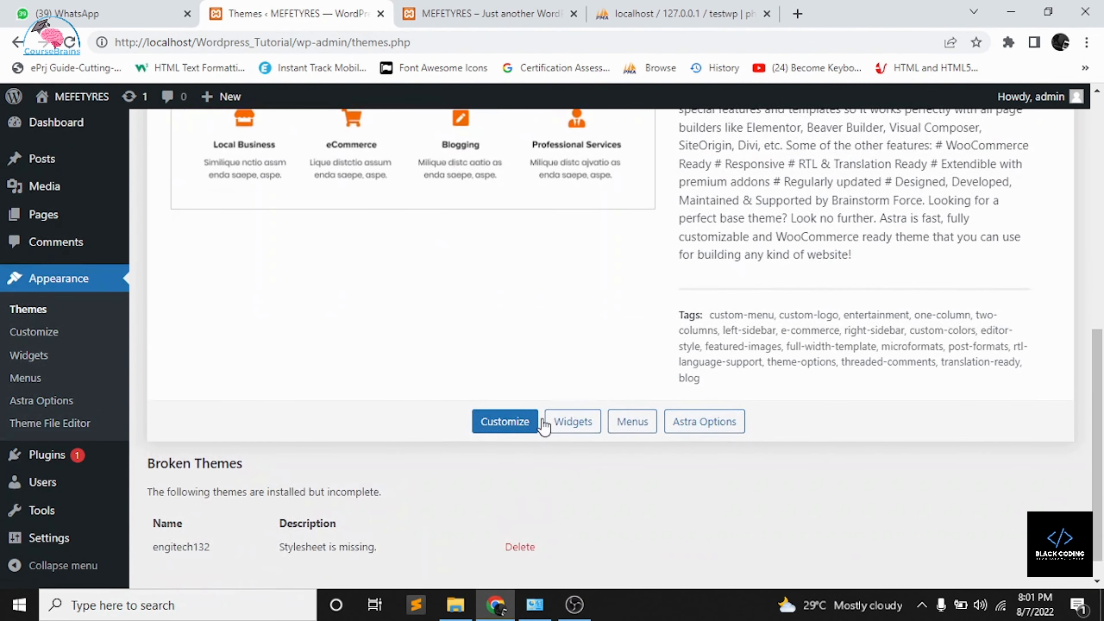
click(520, 429)
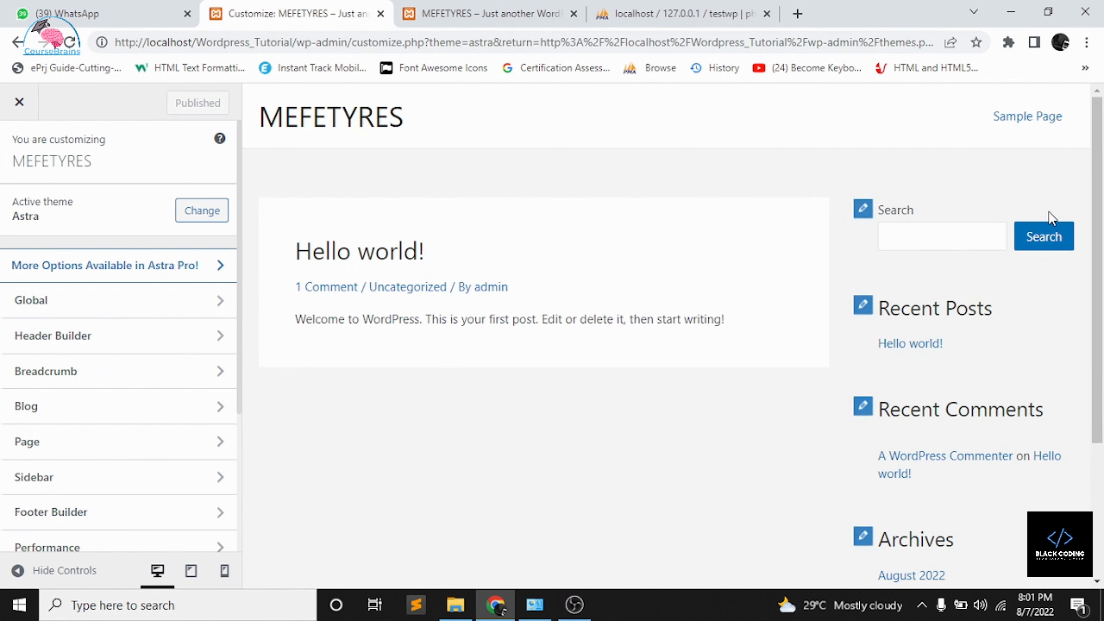
click(24, 103)
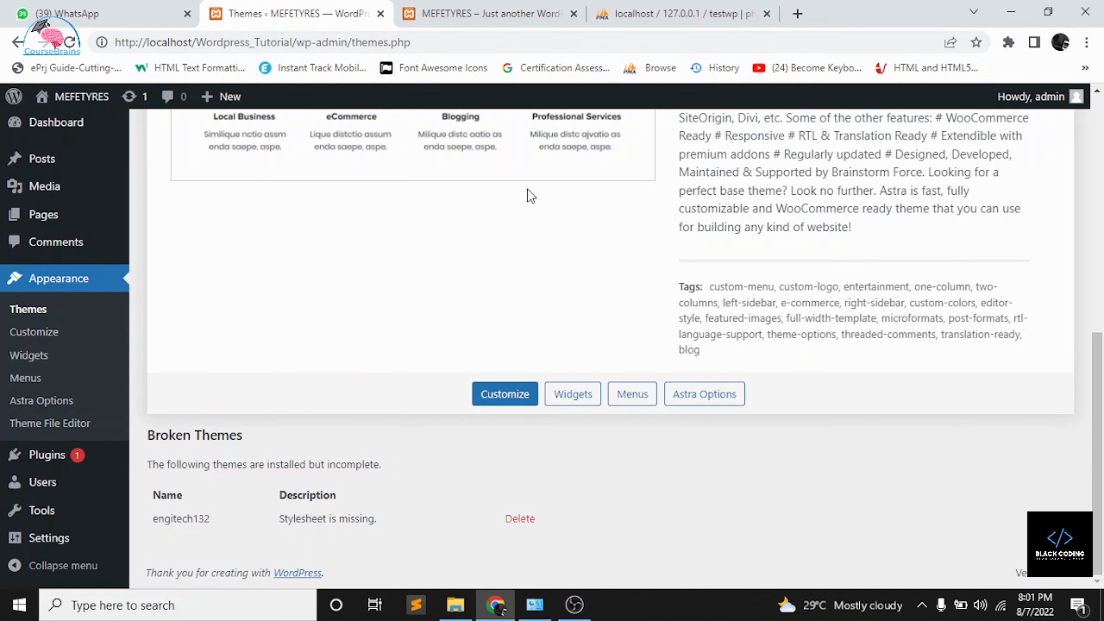
- Install and activate the Starter Templates plugin from Astra's getting-started notice
scroll(528, 190, up, 3)
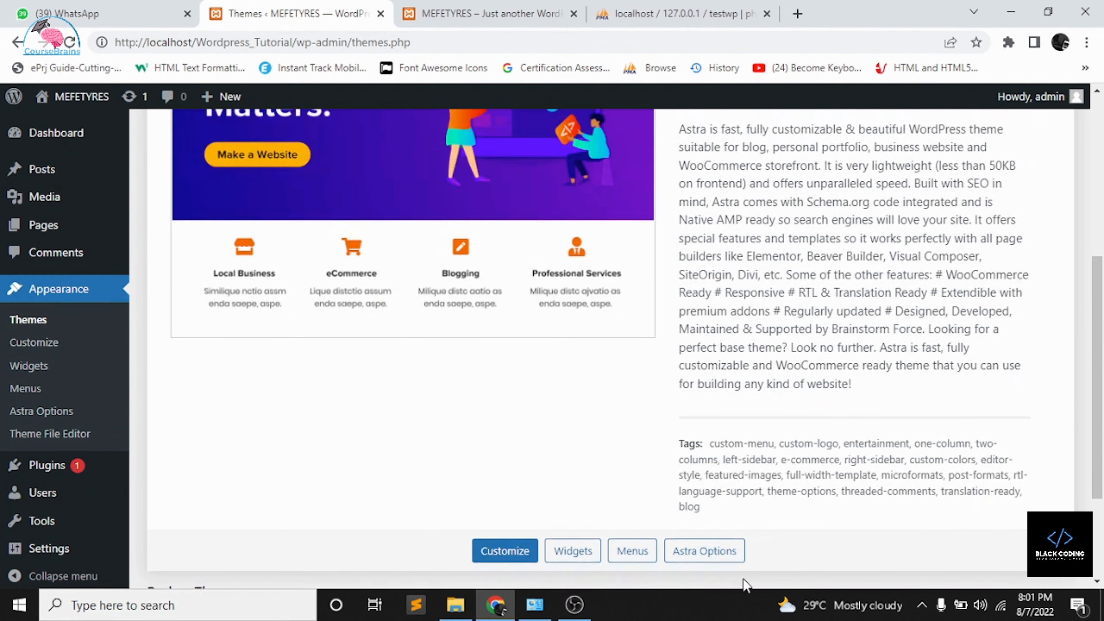
scroll(162, 291, up, 6)
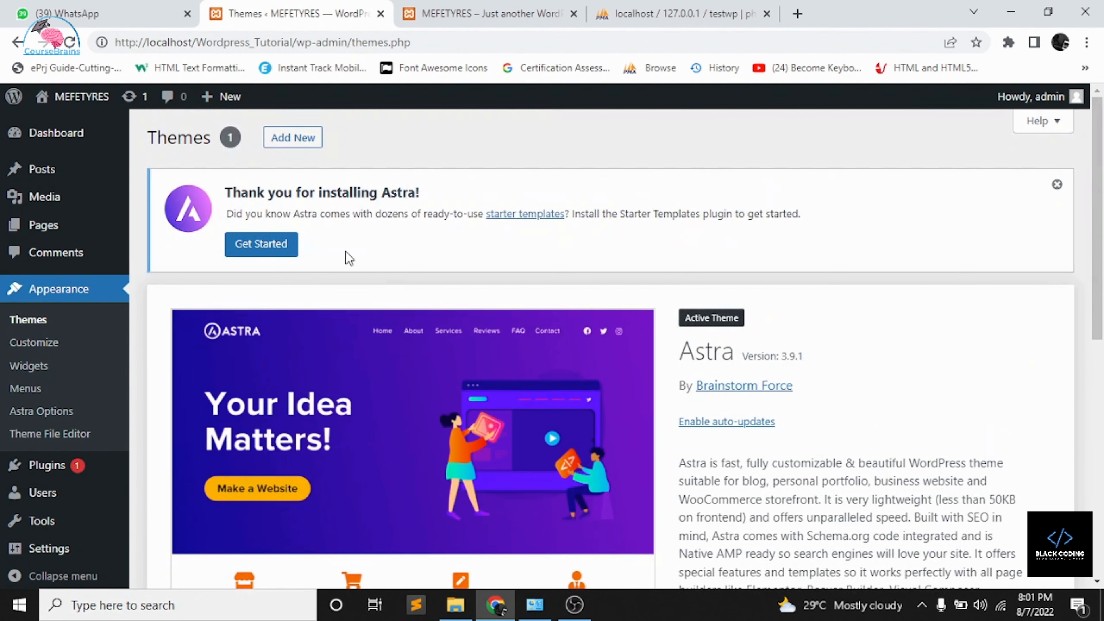
click(273, 255)
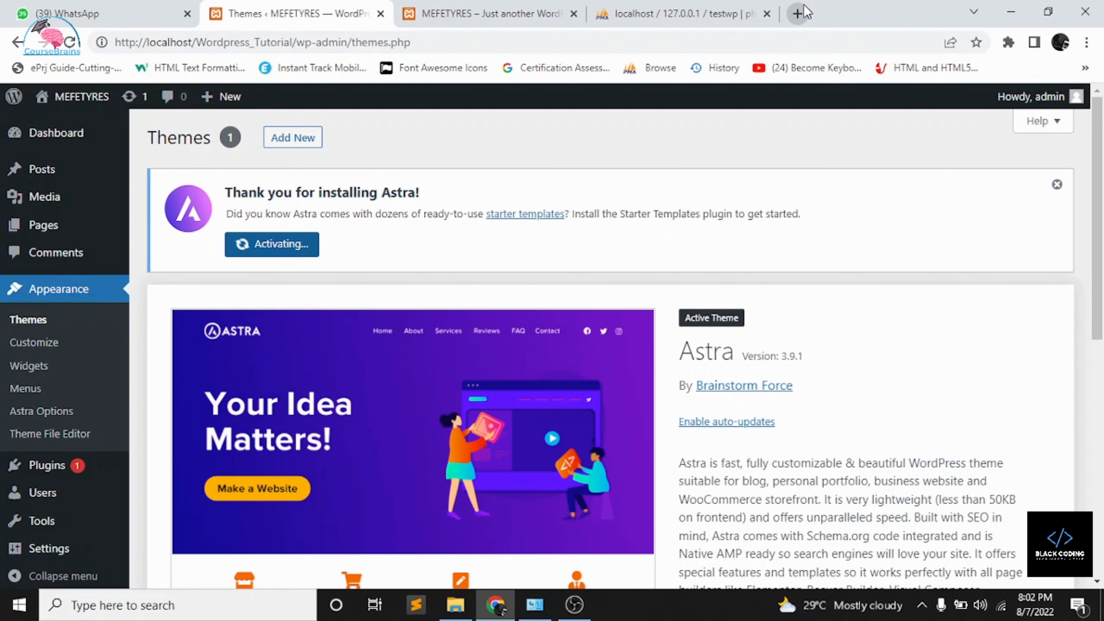
click(798, 13)
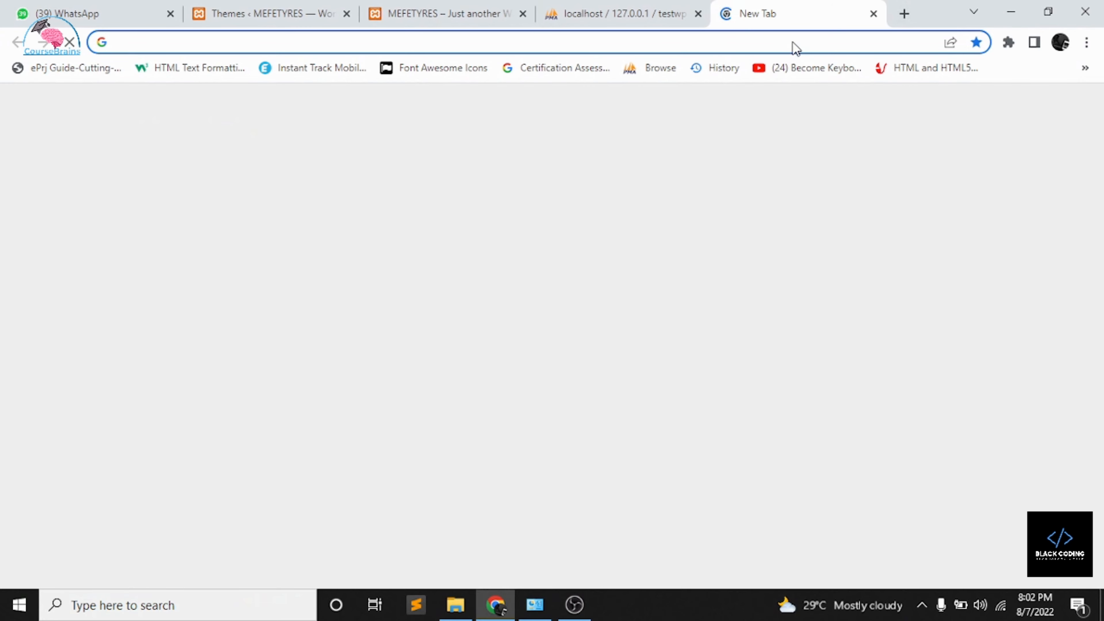
text(as)
click(444, 13)
click(267, 9)
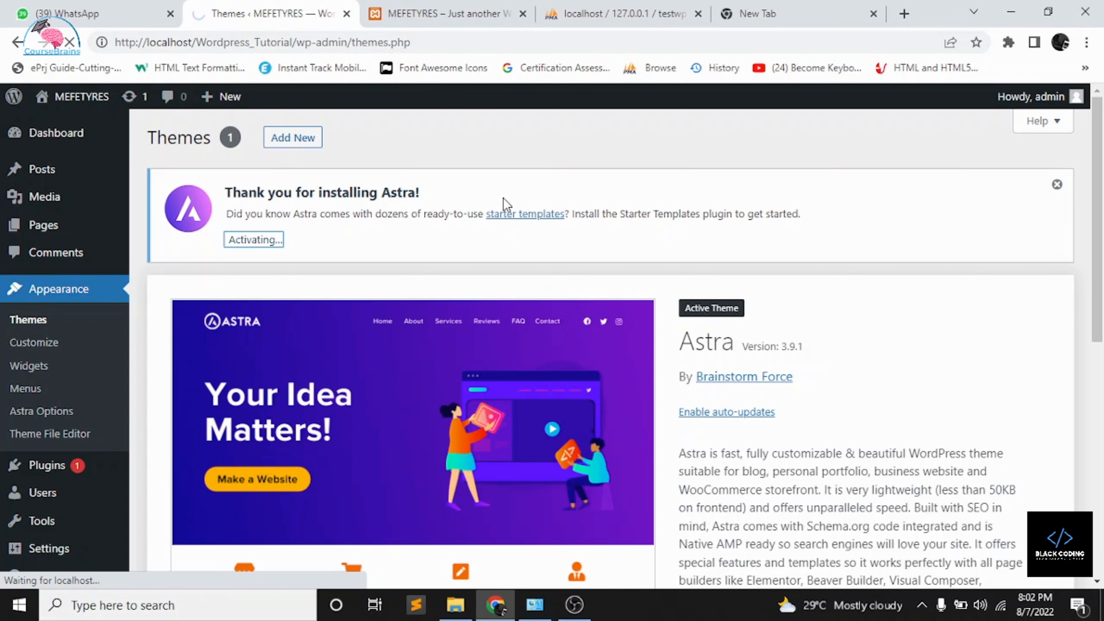
scroll(626, 283, down, 7)
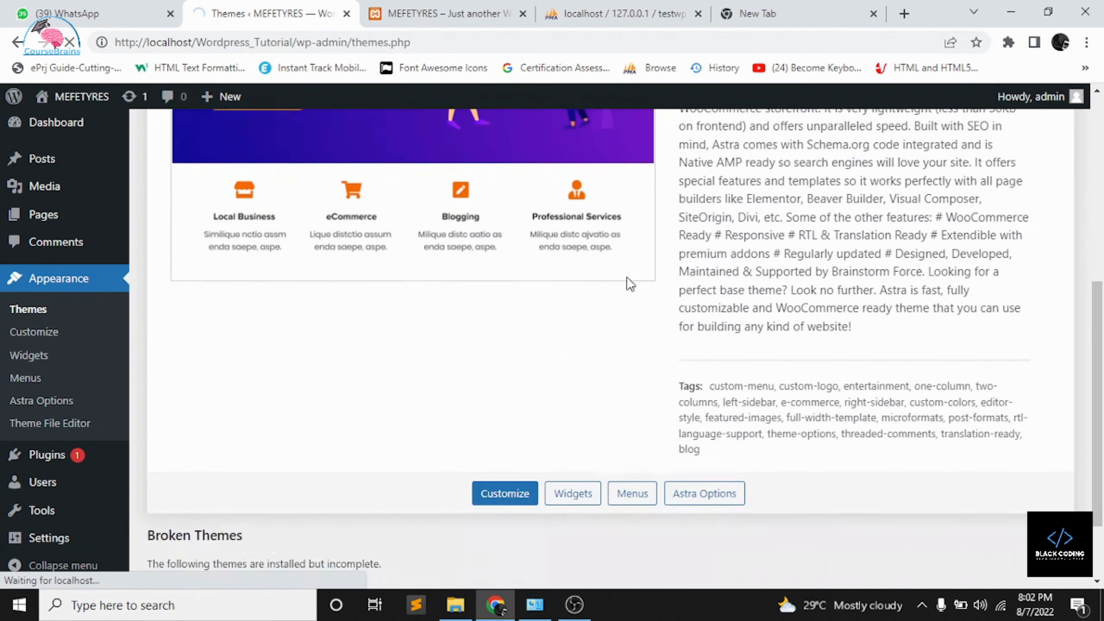
scroll(630, 284, down, 1)
scroll(631, 285, up, 7)
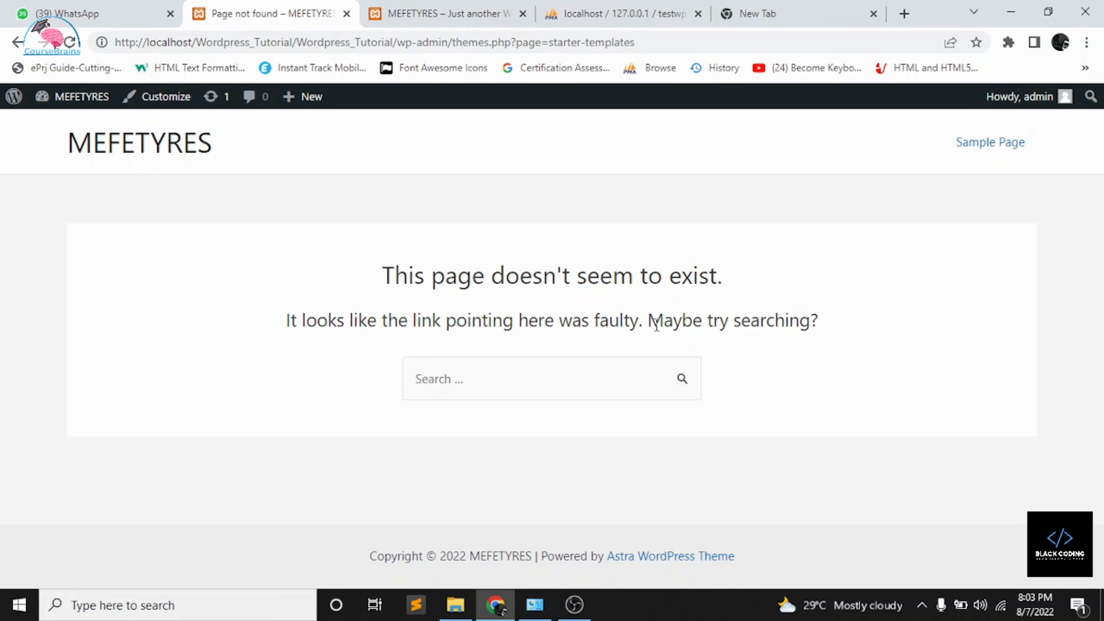
- Go back to the WordPress dashboard and reopen the installed themes page to find Astra's Starter Templates option
mouse_move(74, 95)
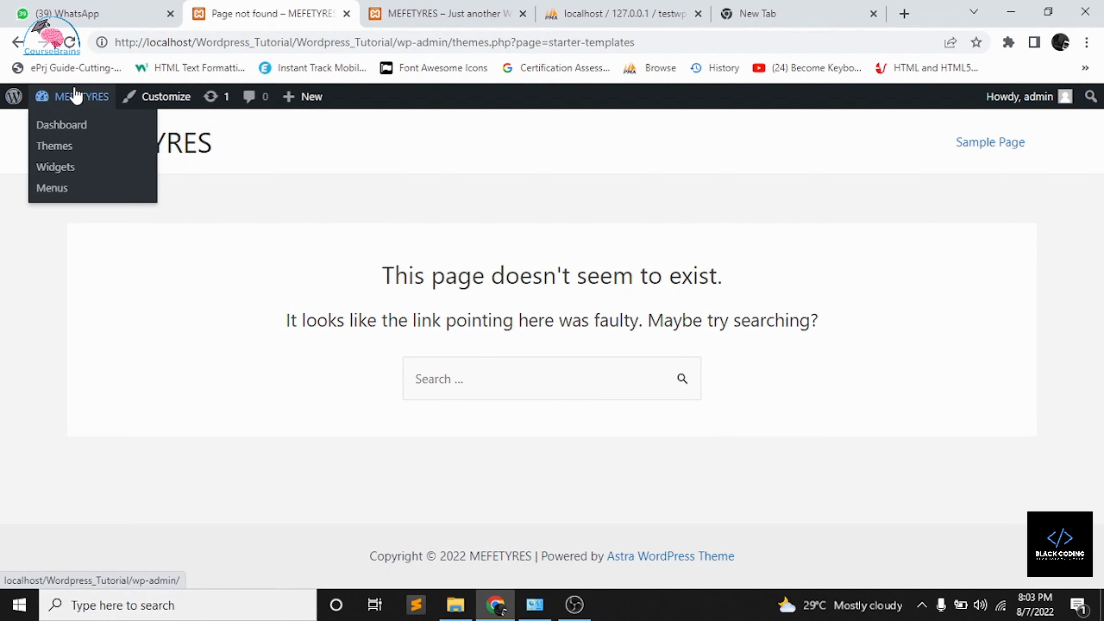
click(77, 127)
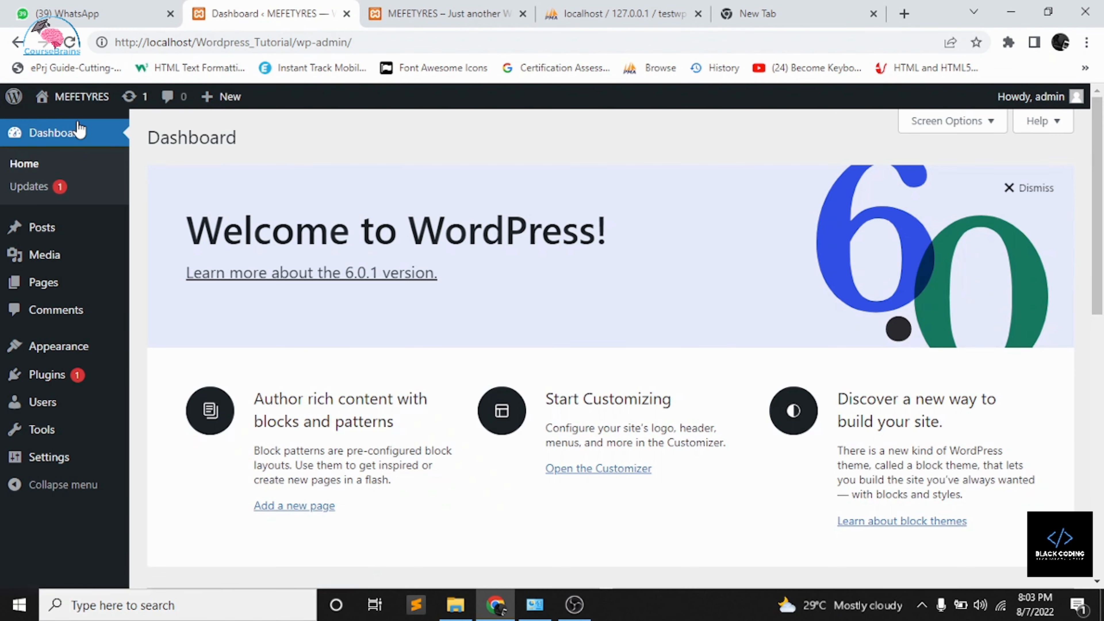
mouse_move(39, 408)
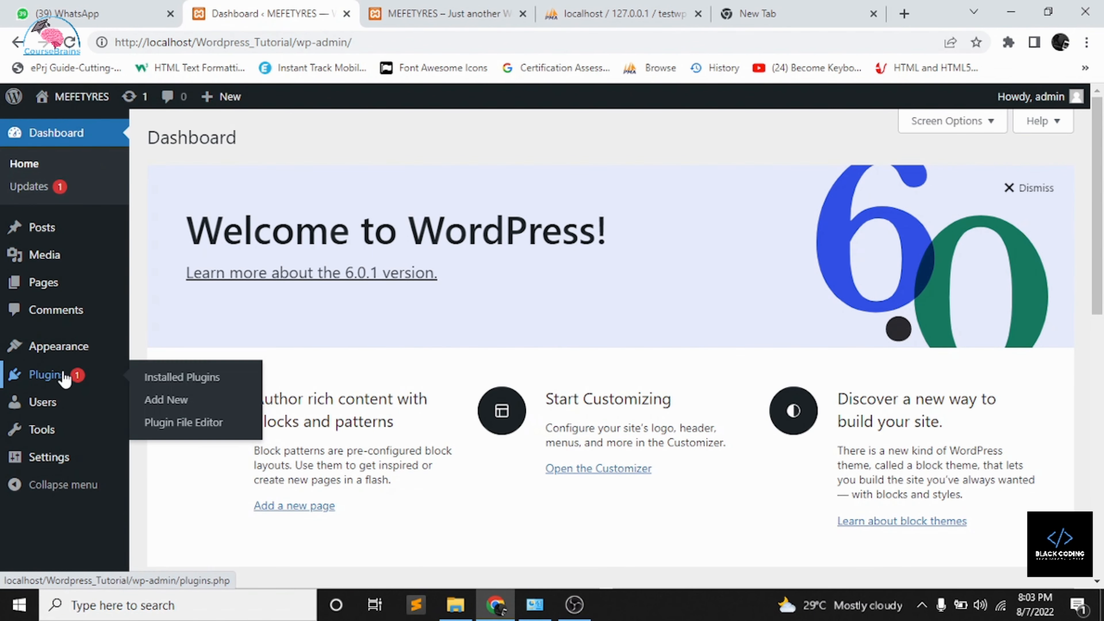
mouse_move(64, 348)
click(87, 355)
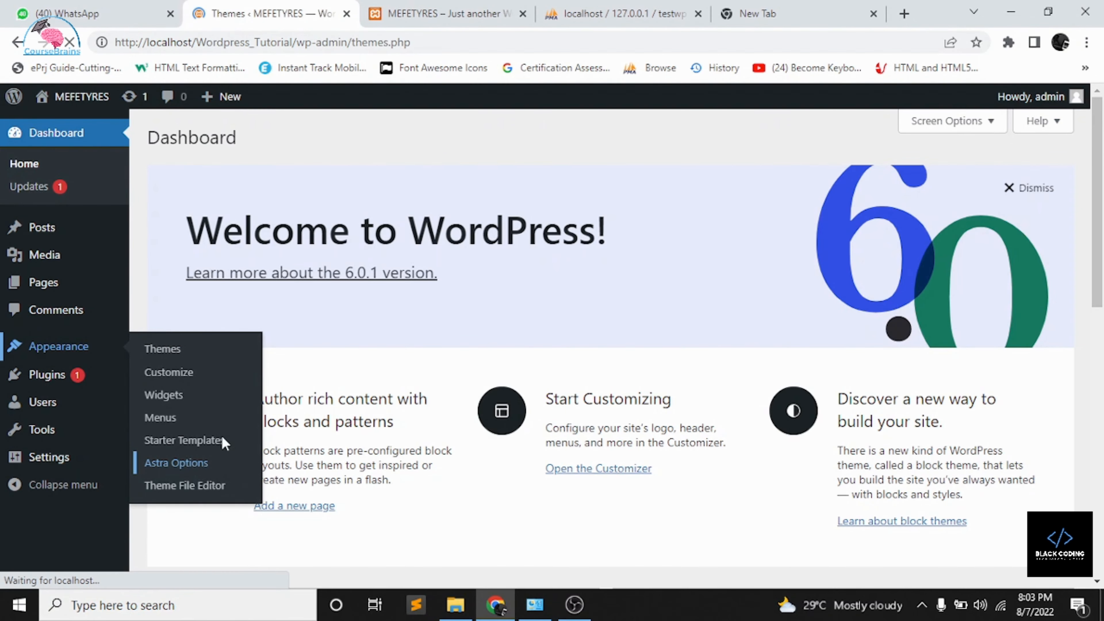
scroll(211, 436, down, 5)
scroll(239, 285, up, 8)
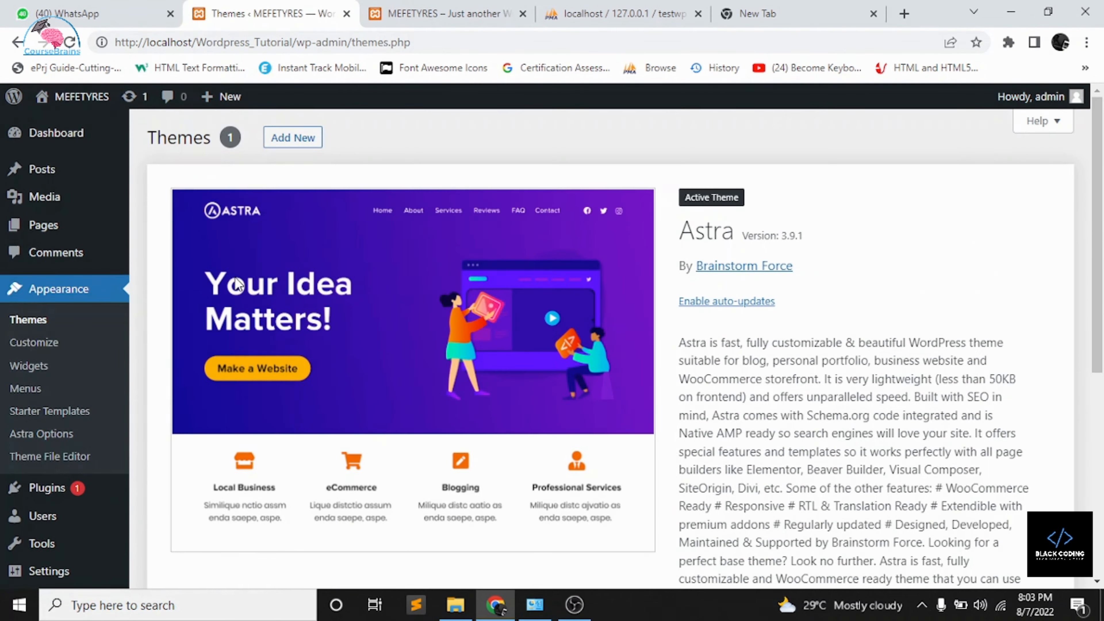
scroll(577, 411, down, 4)
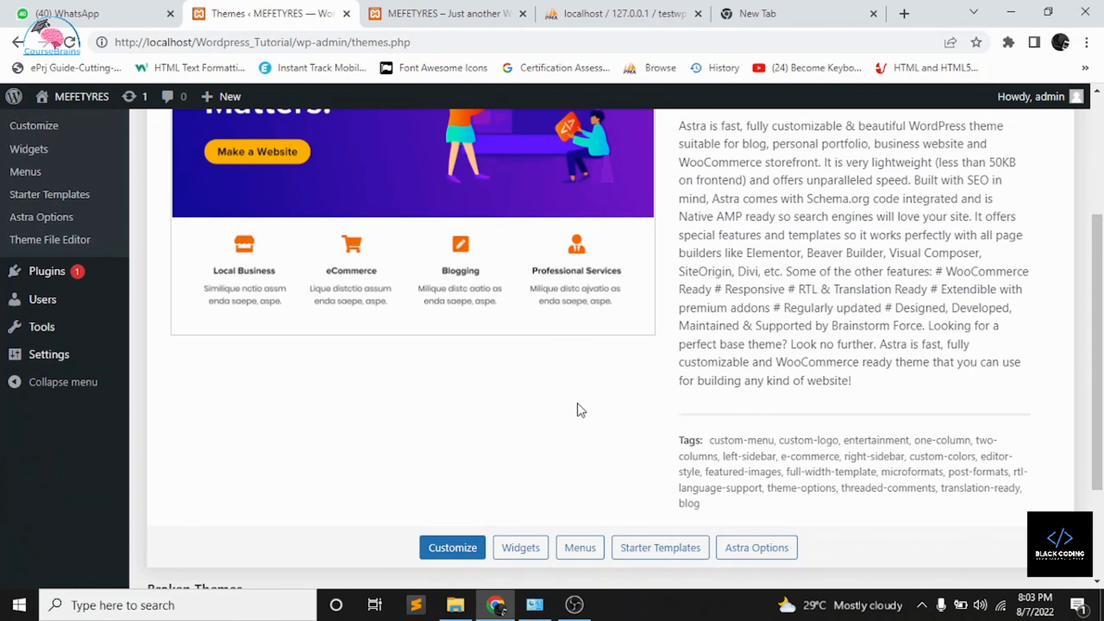
- Open Astra's Starter Templates and start building the website, with Elementor as the page builder
click(677, 551)
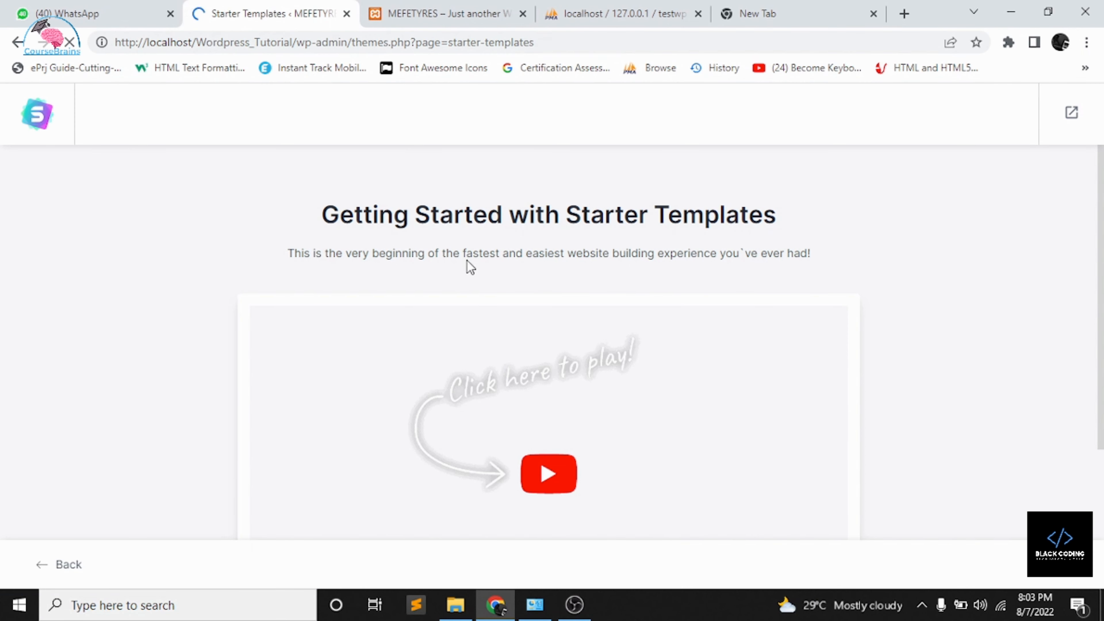
scroll(468, 264, down, 4)
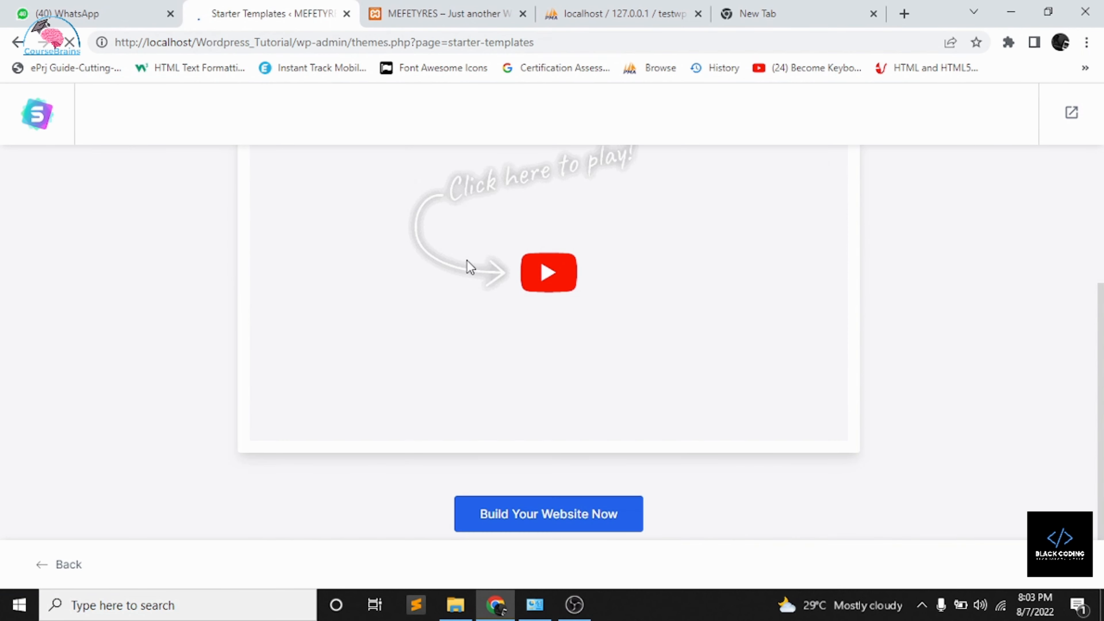
click(540, 514)
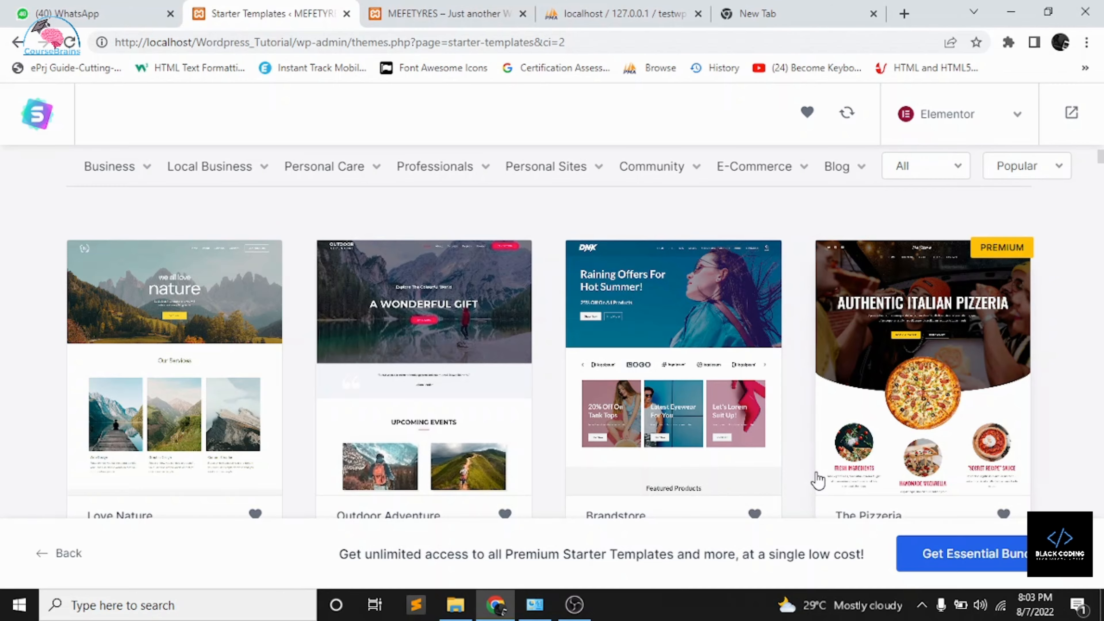
- Look through the popular starter templates and the site-type categories, including Business, Local Business and Personal Care
scroll(817, 481, down, 5)
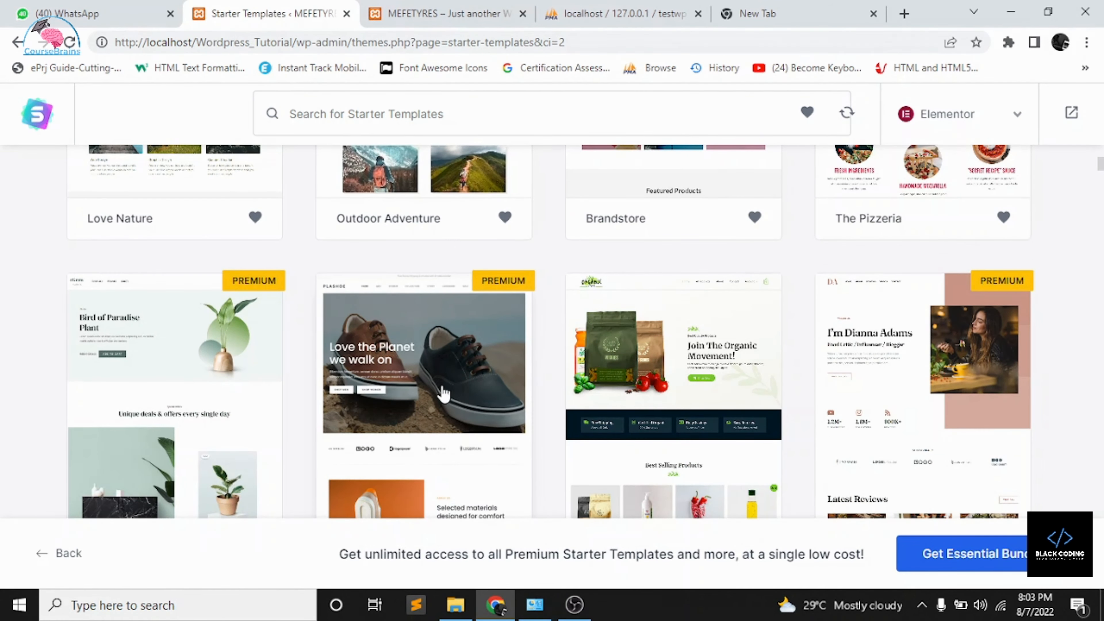
scroll(443, 394, down, 4)
scroll(443, 390, up, 9)
mouse_move(273, 371)
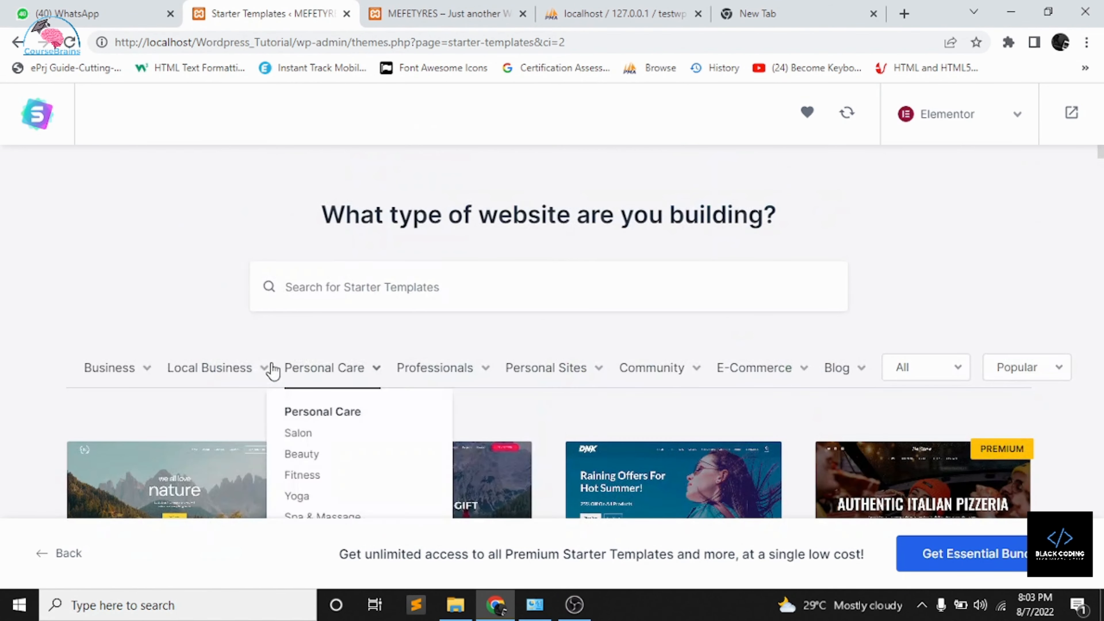
mouse_move(124, 378)
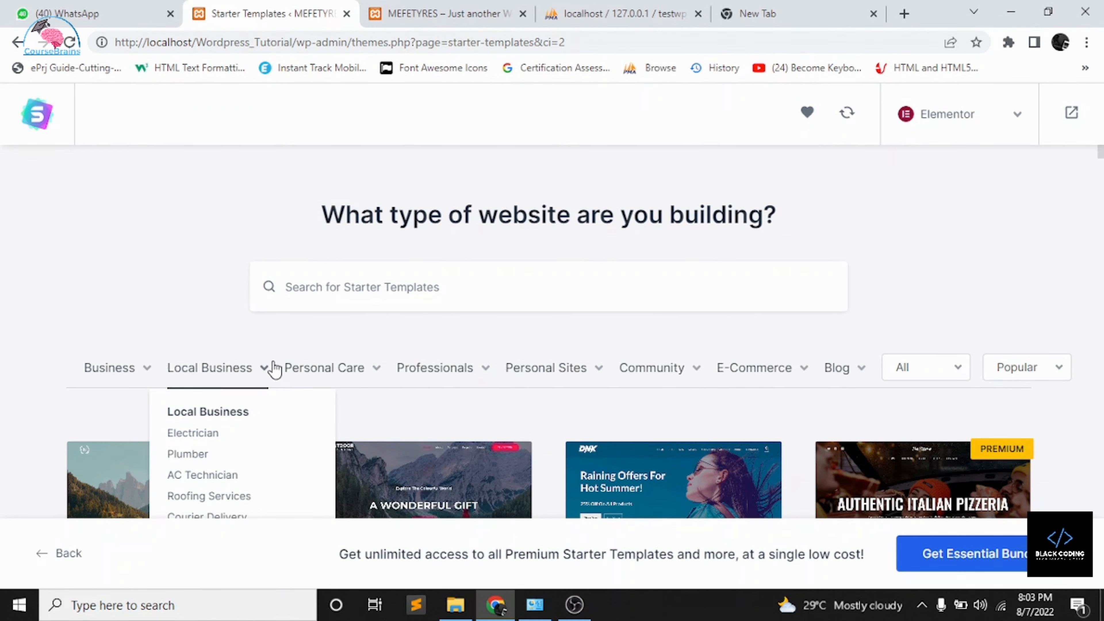
mouse_move(328, 373)
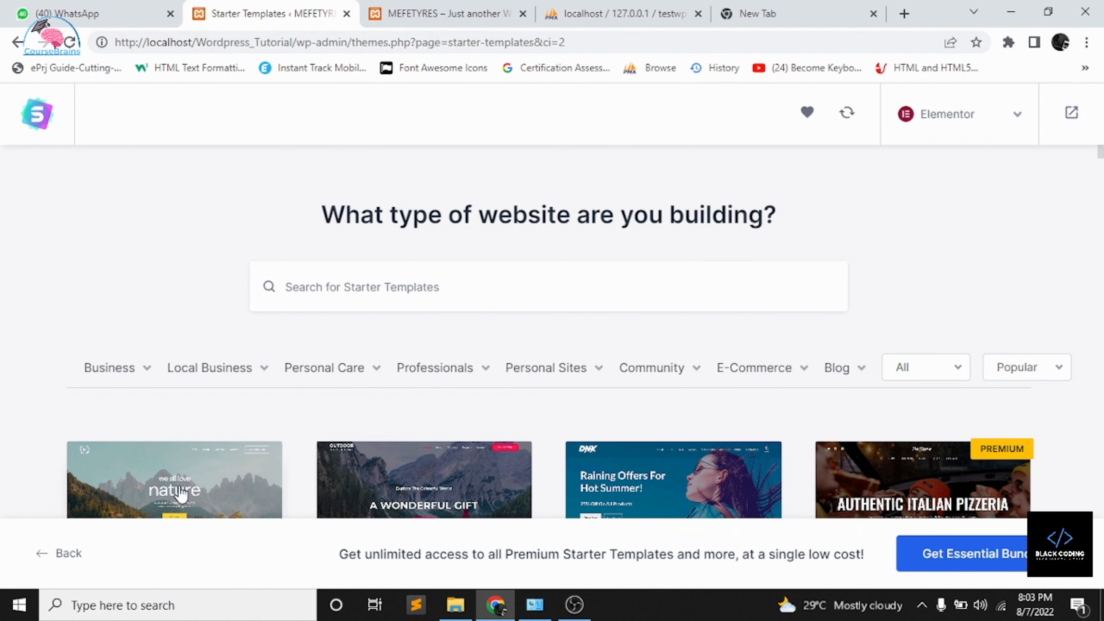
mouse_move(464, 394)
scroll(464, 391, down, 5)
scroll(547, 338, up, 4)
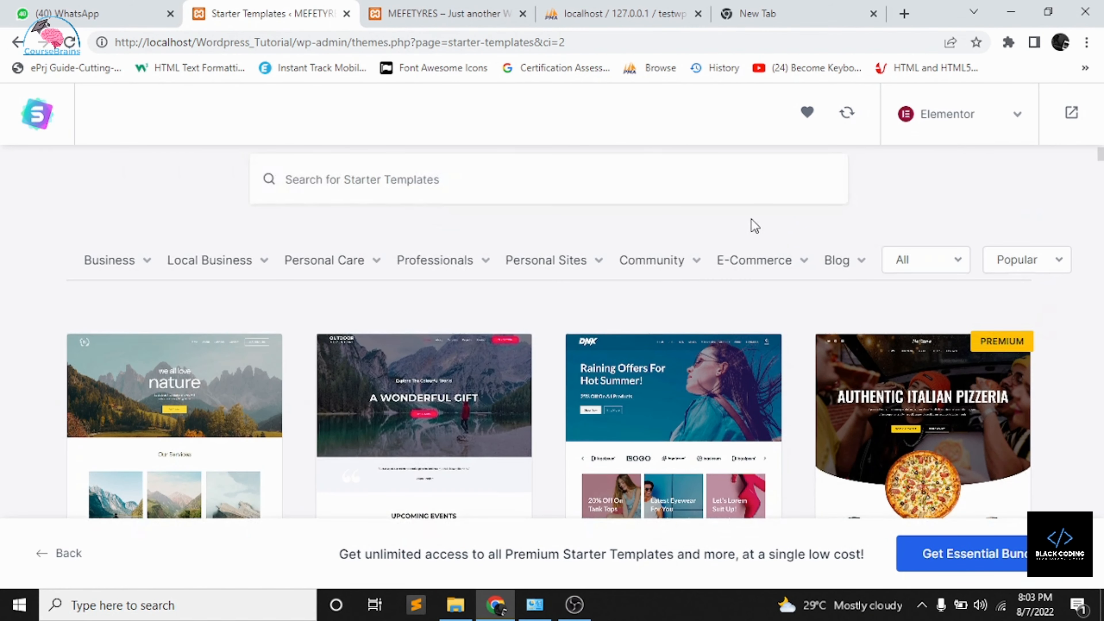
- Filter the starter templates to the Agency type in the Business category
mouse_move(754, 267)
mouse_move(124, 279)
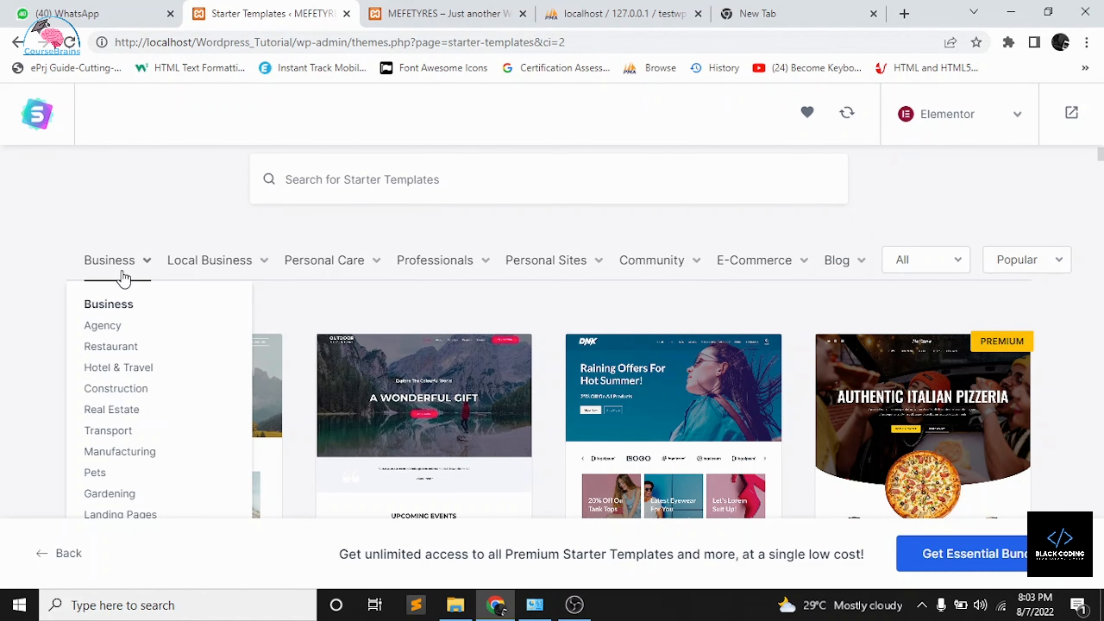
click(115, 333)
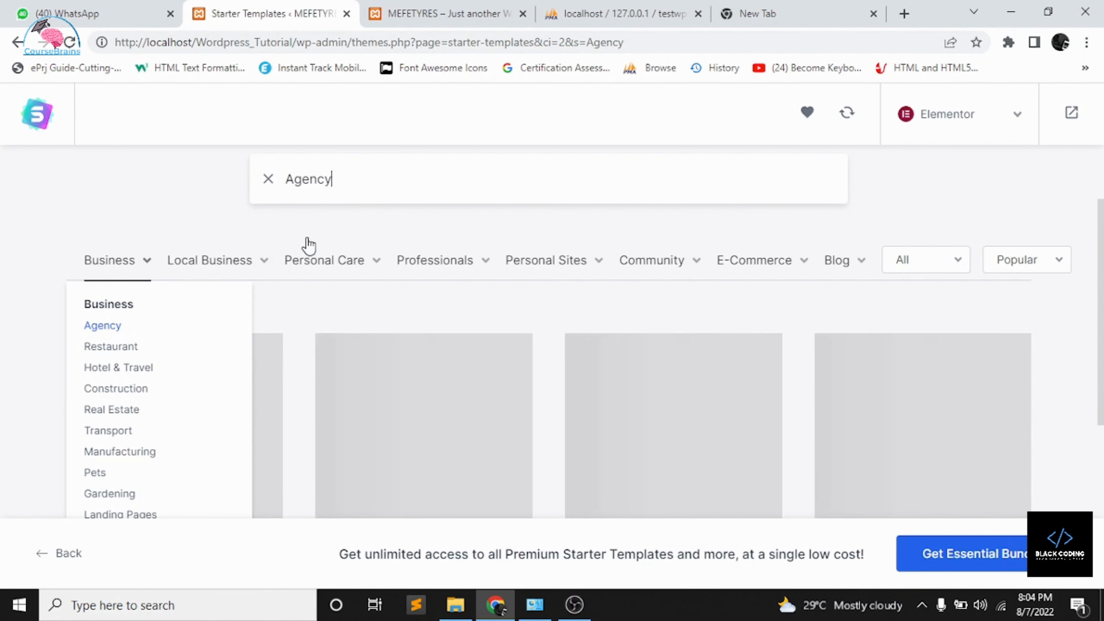
- Browse the Agency starter templates, noting which ones are free and which are premium
scroll(565, 314, down, 3)
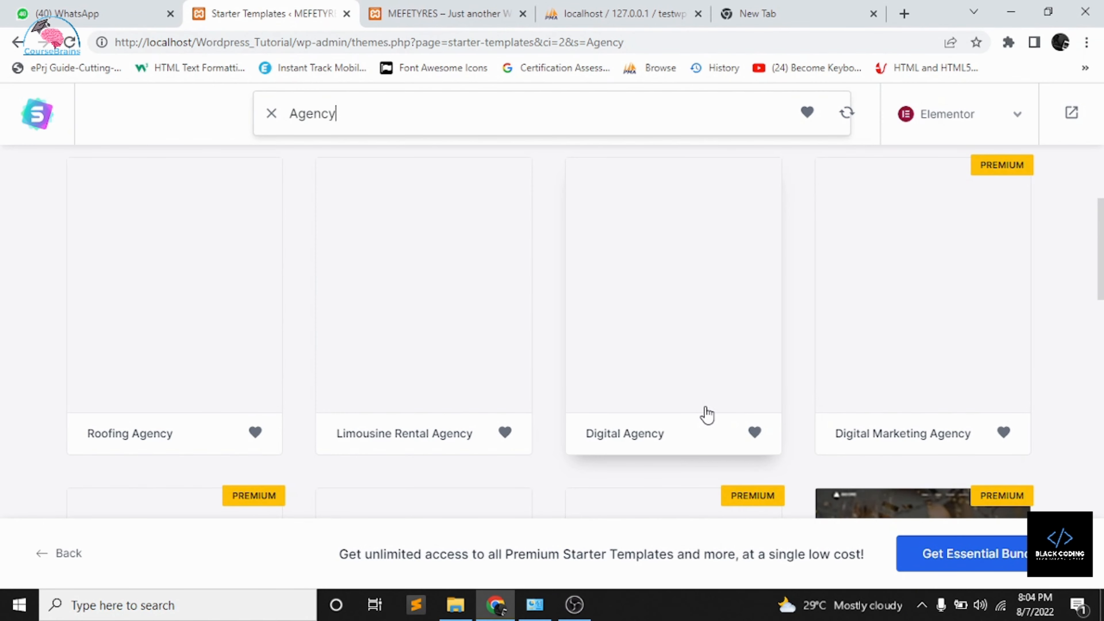
scroll(604, 424, down, 12)
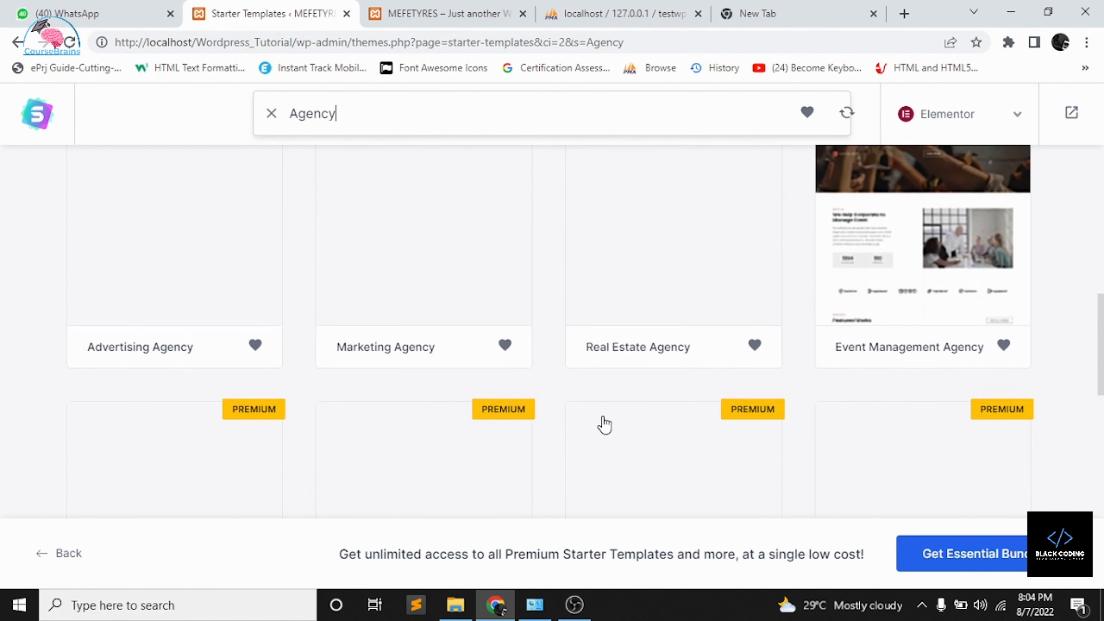
scroll(604, 425, down, 4)
scroll(604, 424, up, 15)
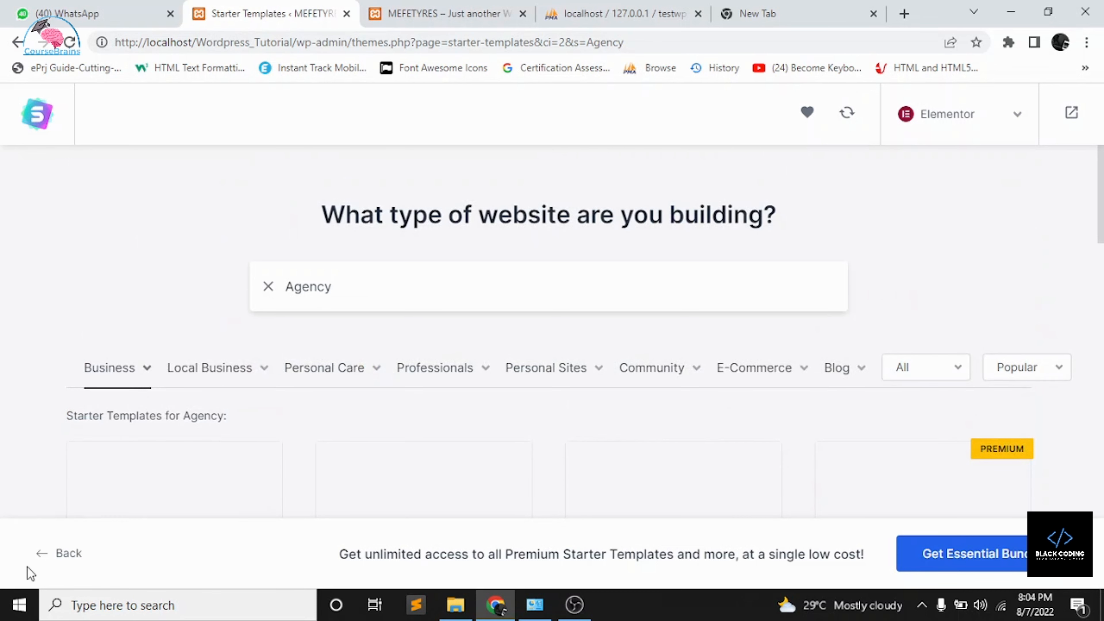
scroll(240, 476, down, 10)
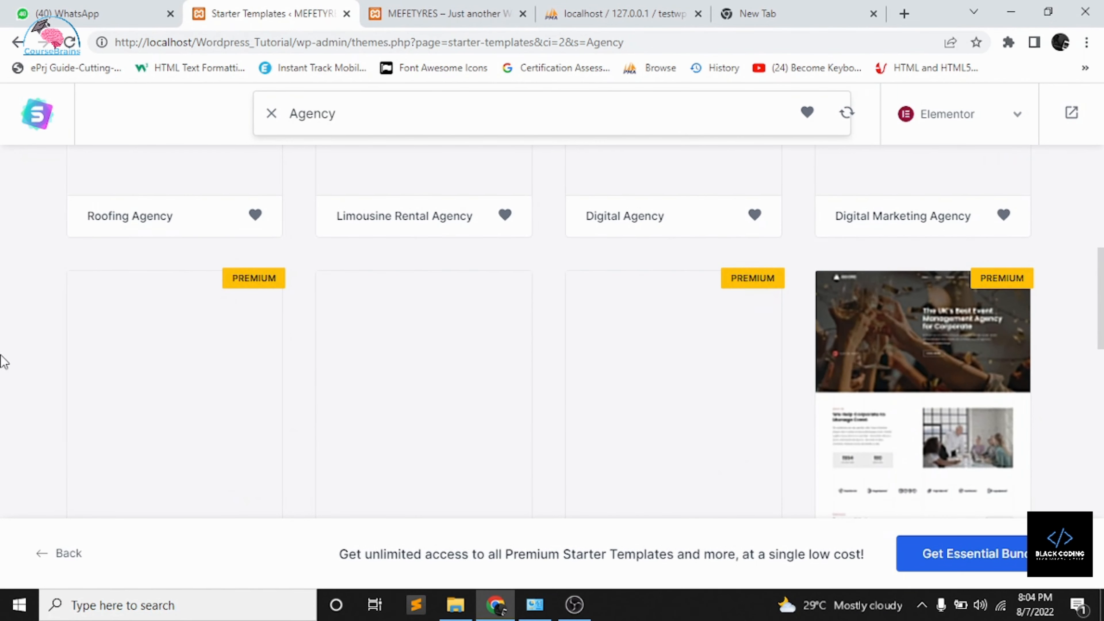
scroll(575, 272, up, 4)
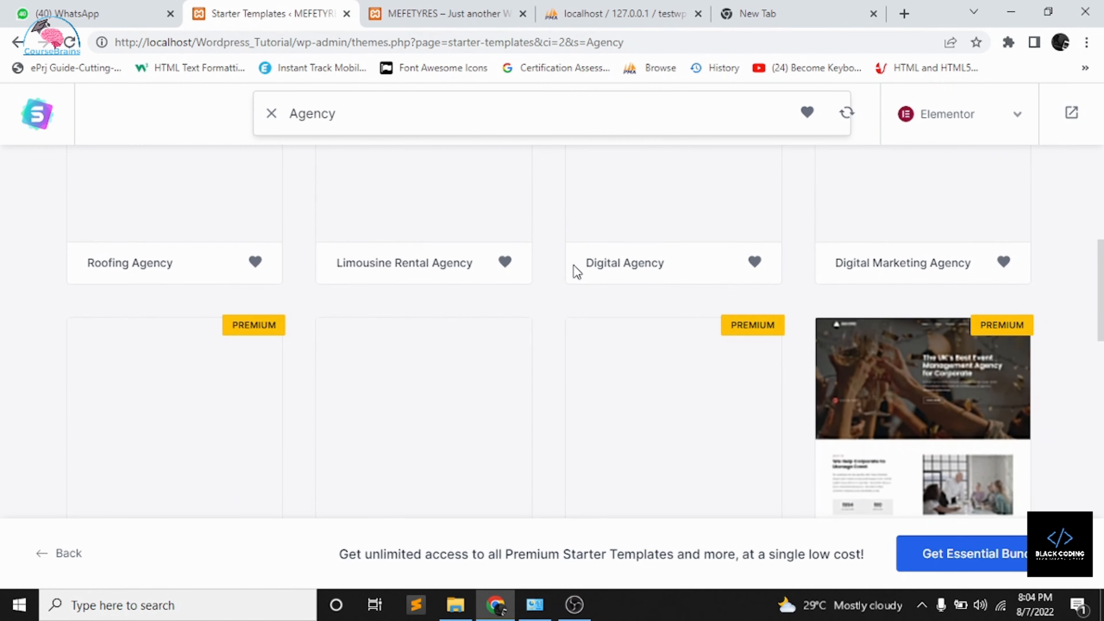
scroll(576, 273, up, 5)
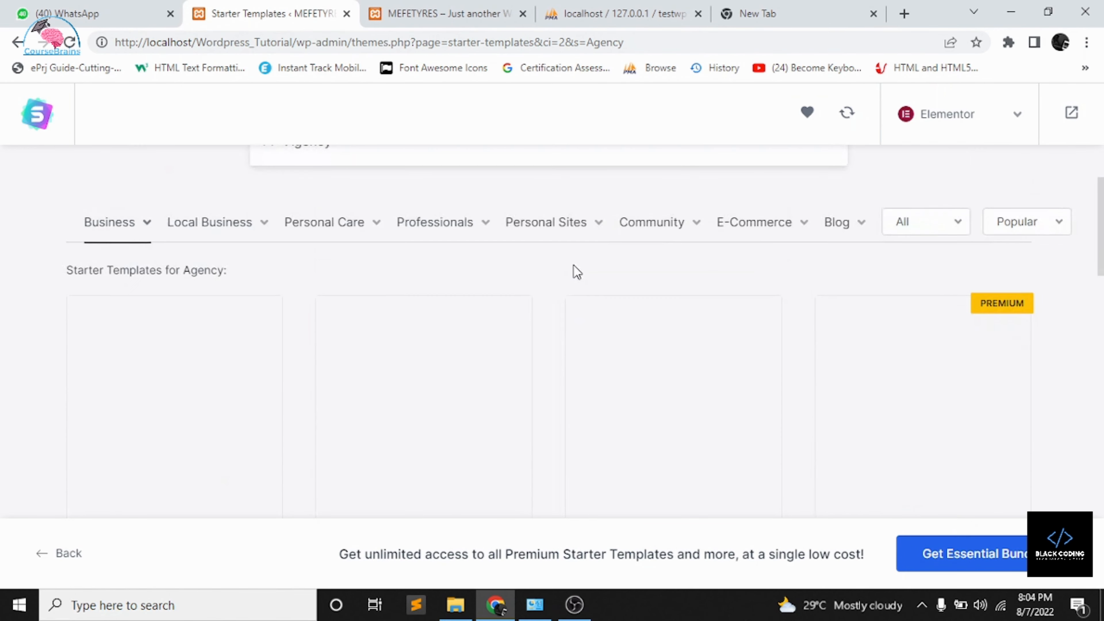
scroll(575, 273, down, 10)
scroll(575, 273, down, 4)
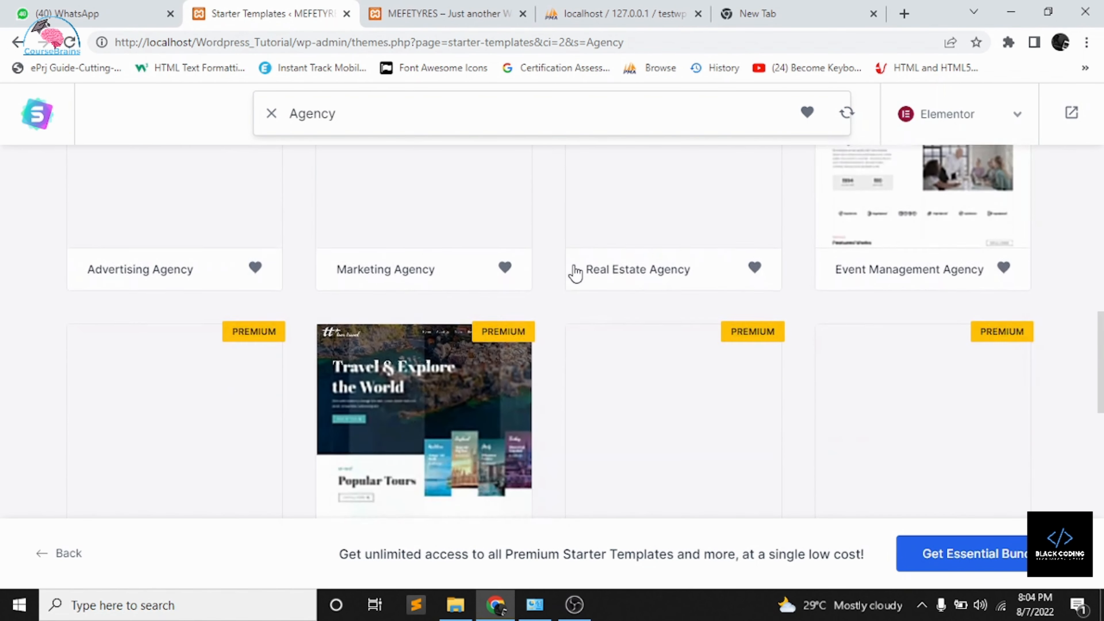
scroll(576, 273, up, 5)
scroll(798, 312, up, 8)
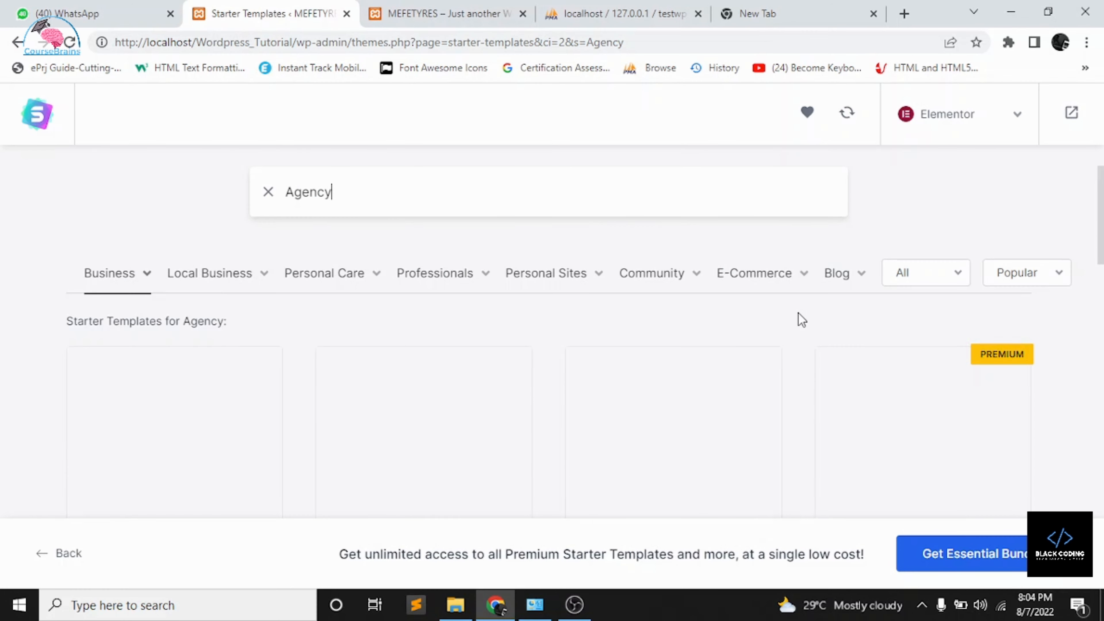
scroll(799, 312, down, 4)
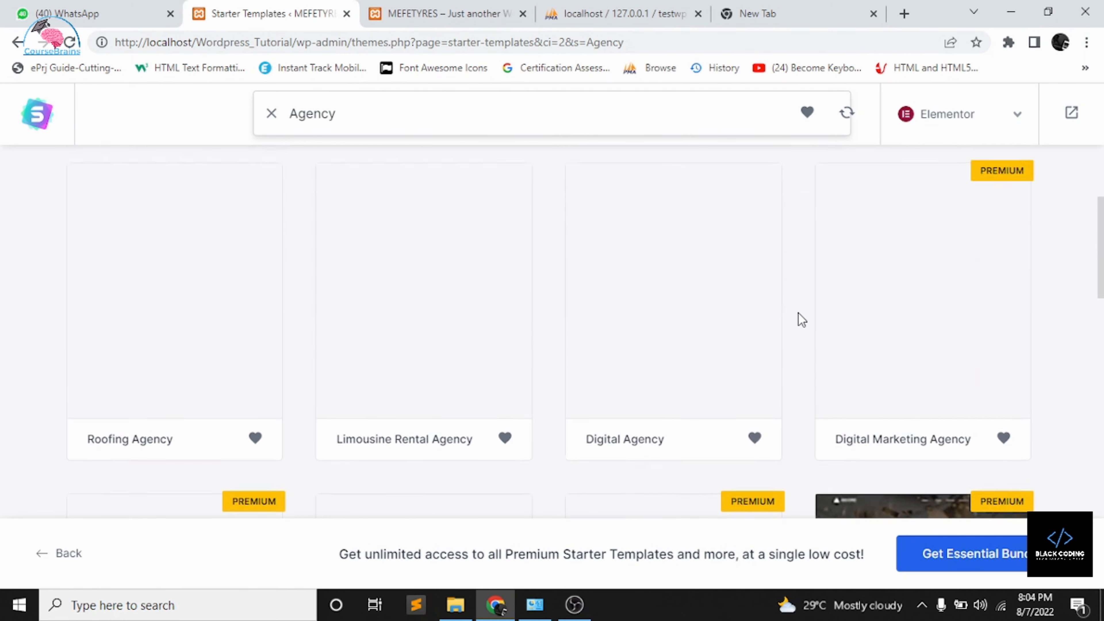
- Try the Digital Agency template, view its logo options, and return to the Agency templates
click(690, 298)
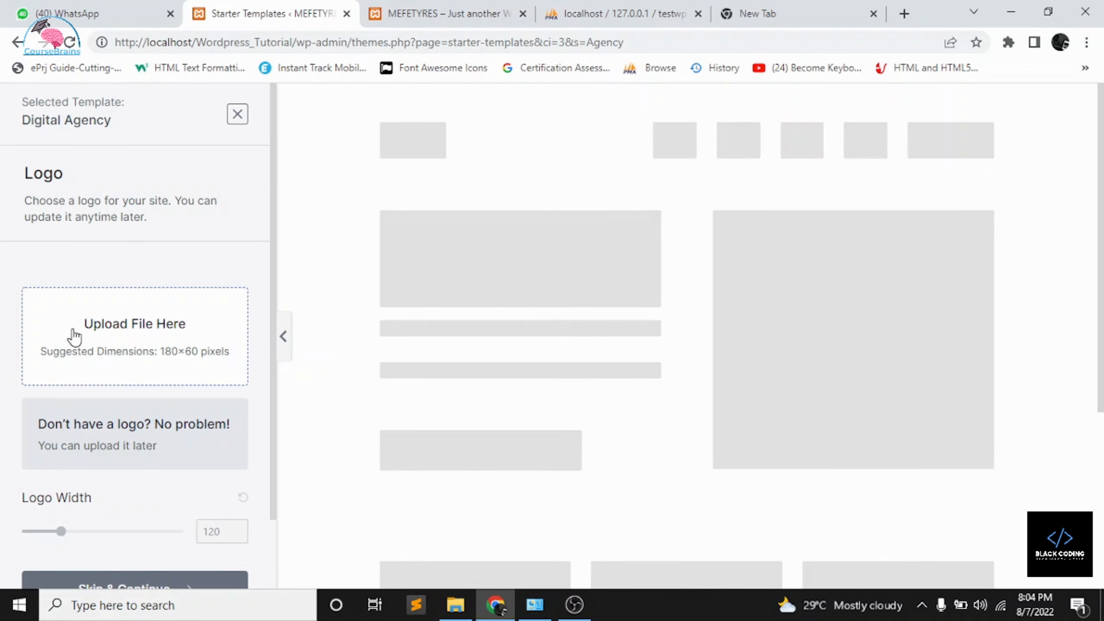
scroll(169, 452, down, 2)
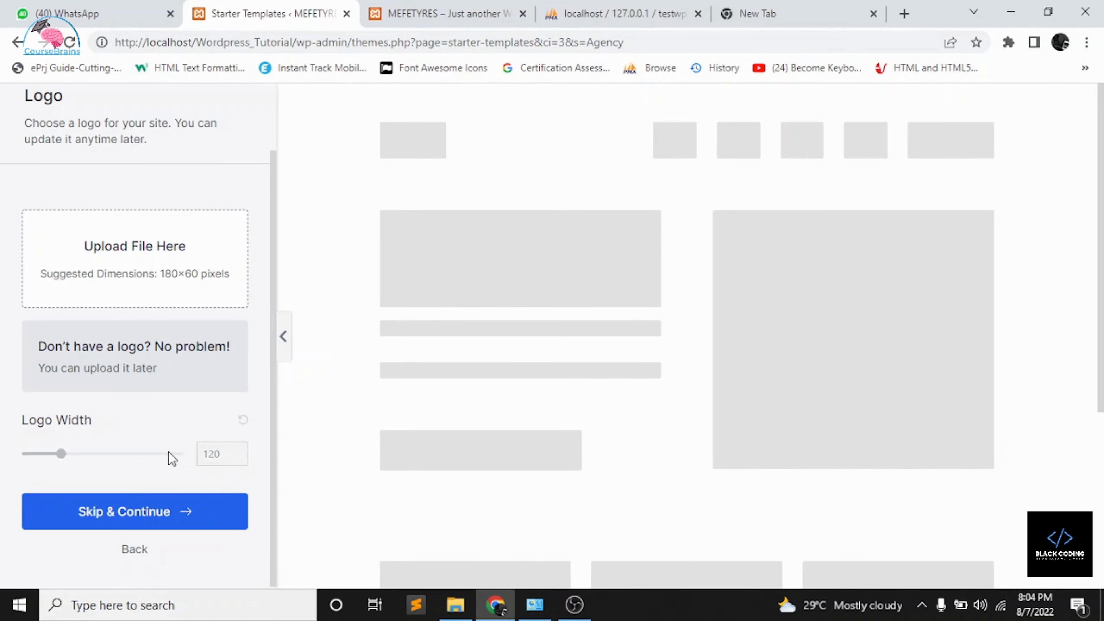
scroll(169, 454, up, 2)
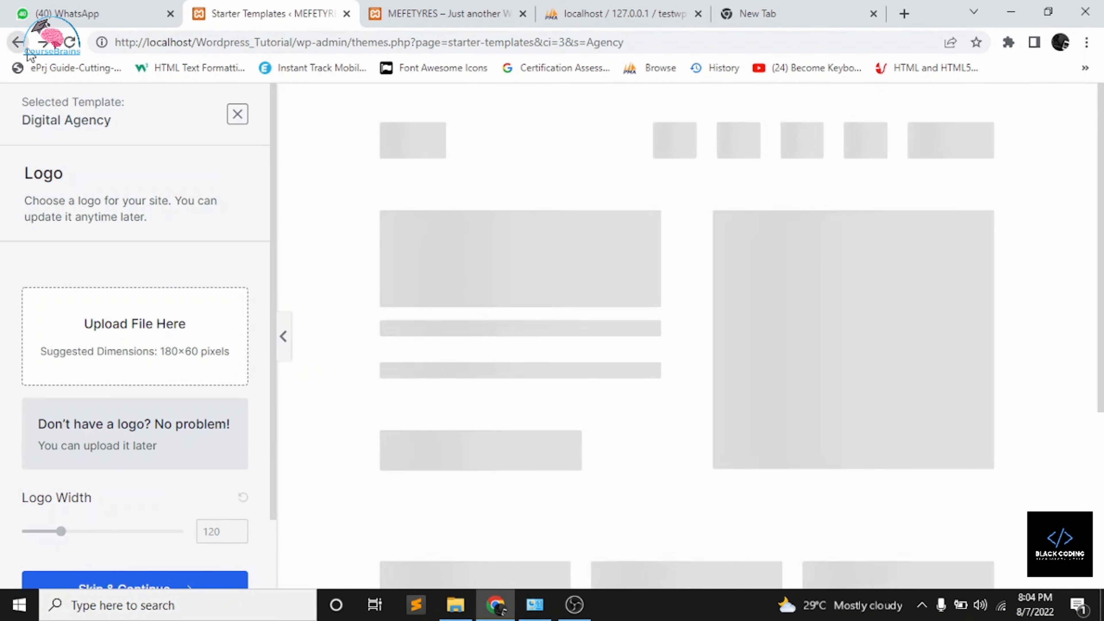
click(19, 42)
- Compare the designs of the first rows of Agency templates, such as Roofing Agency, Limousine Rental Agency and Digital Agency
mouse_move(539, 609)
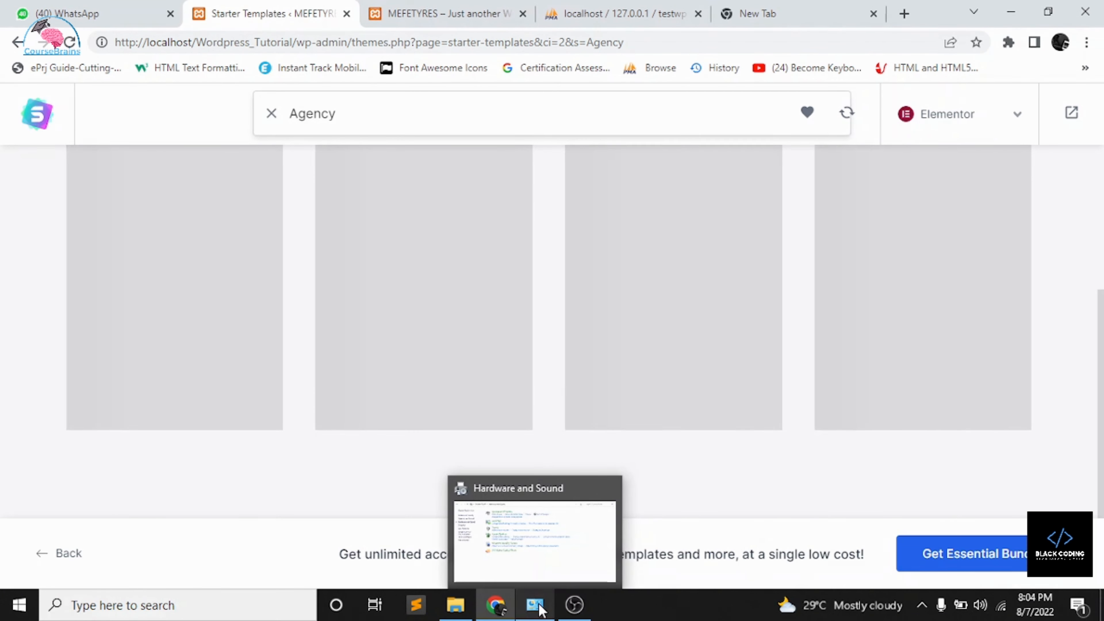
scroll(689, 383, down, 5)
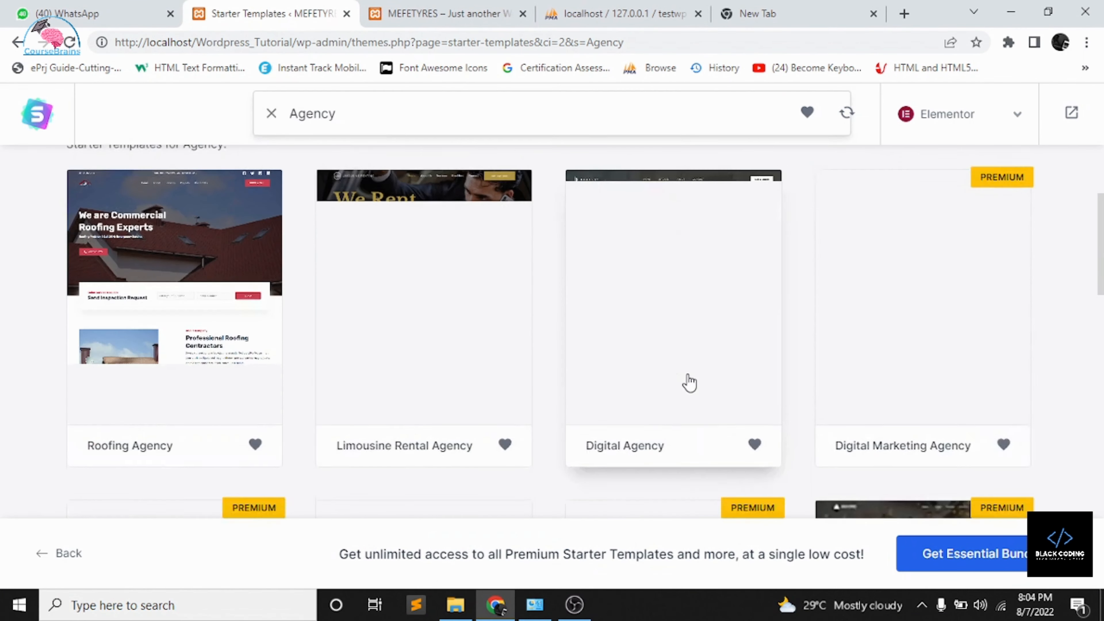
scroll(689, 383, down, 2)
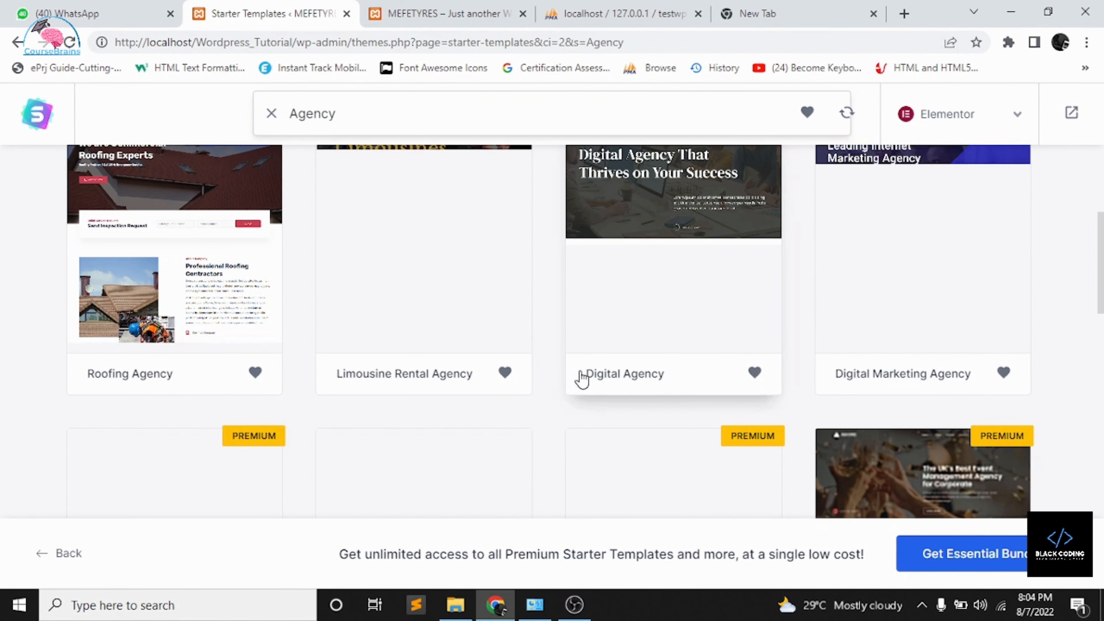
mouse_move(496, 603)
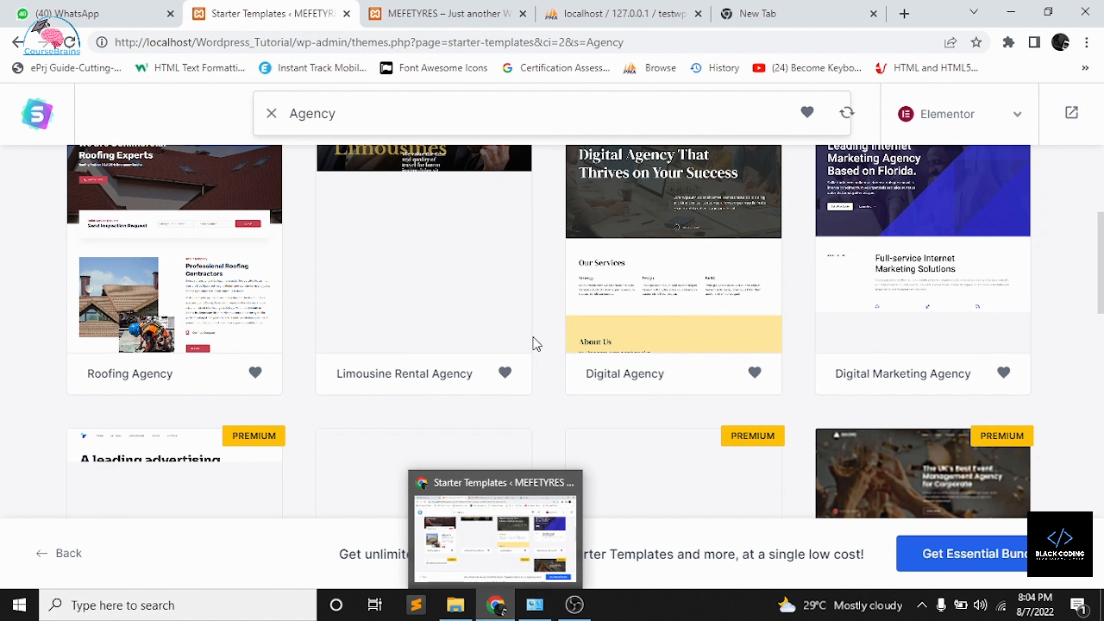
scroll(535, 344, up, 1)
scroll(537, 343, up, 1)
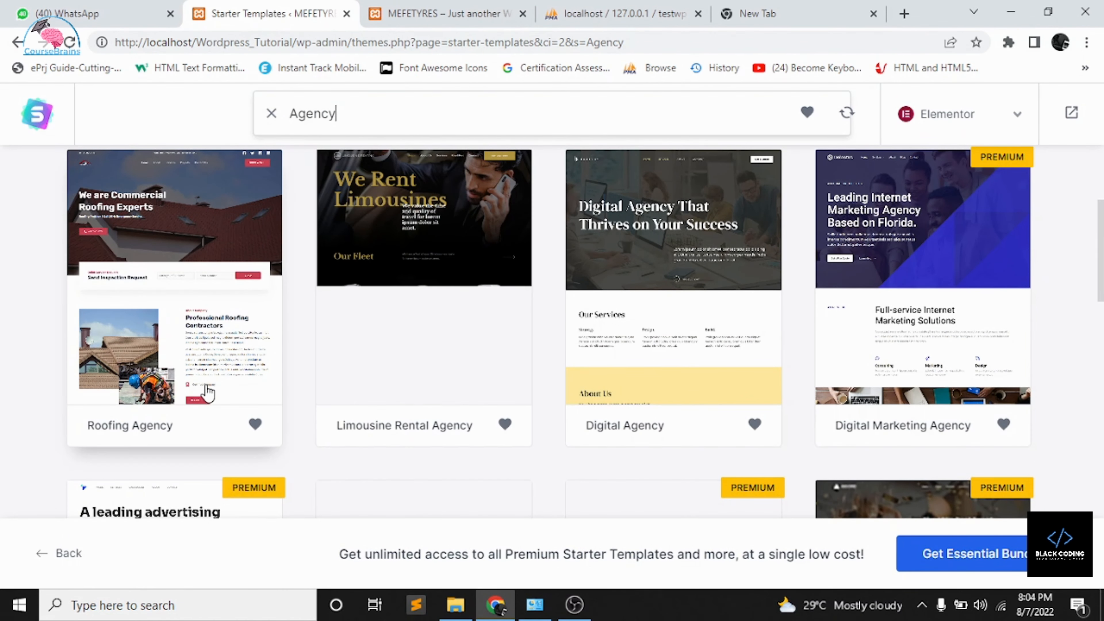
scroll(208, 391, down, 3)
scroll(208, 392, up, 1)
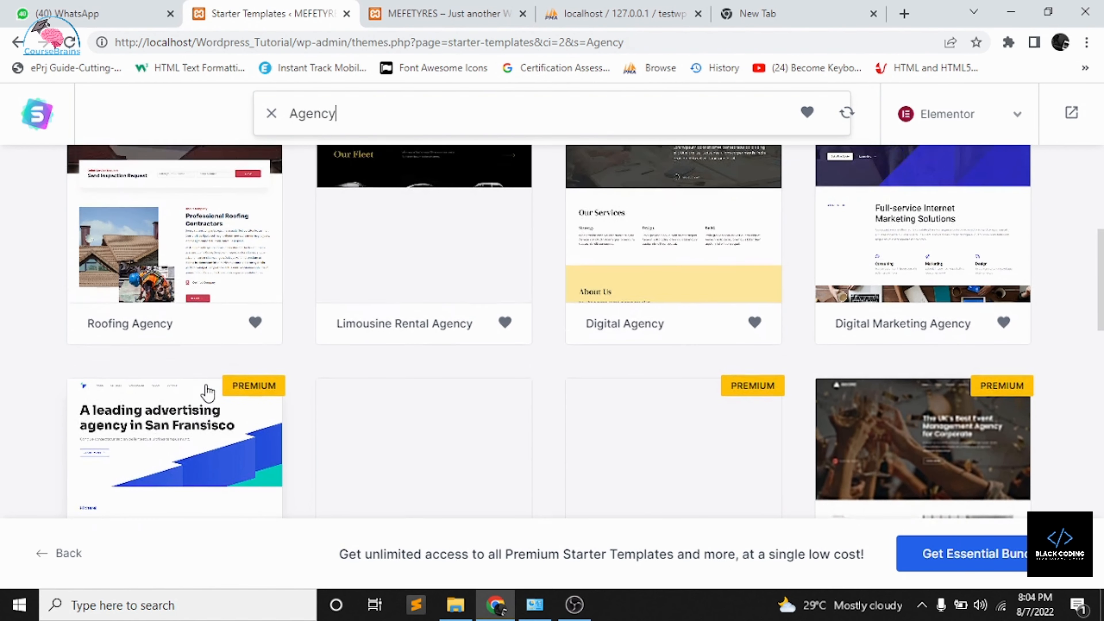
scroll(208, 391, up, 3)
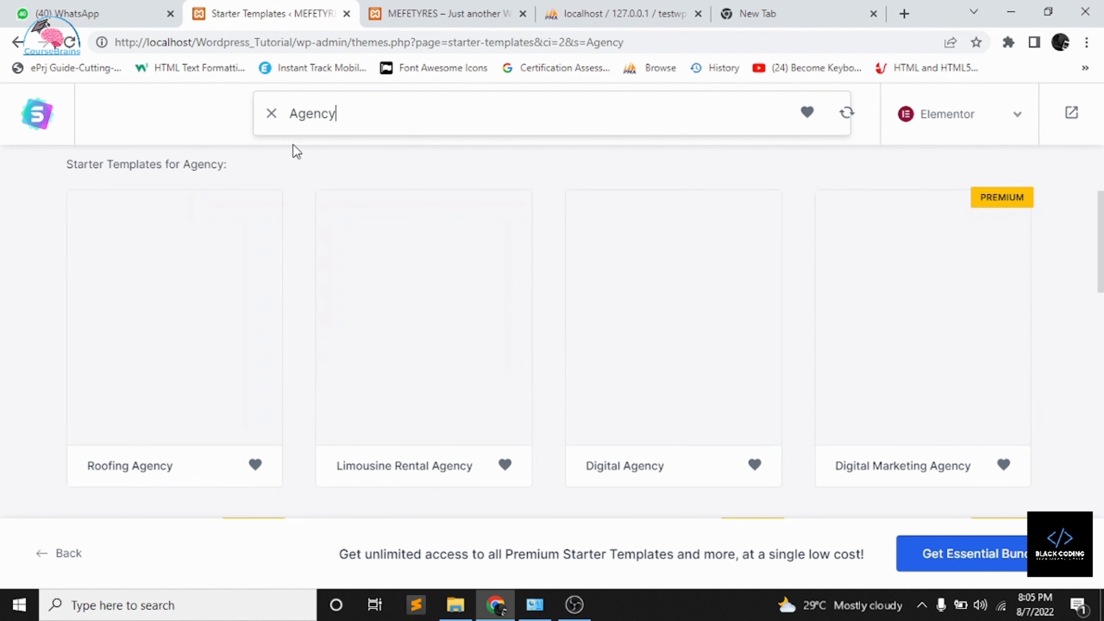
scroll(319, 423, down, 4)
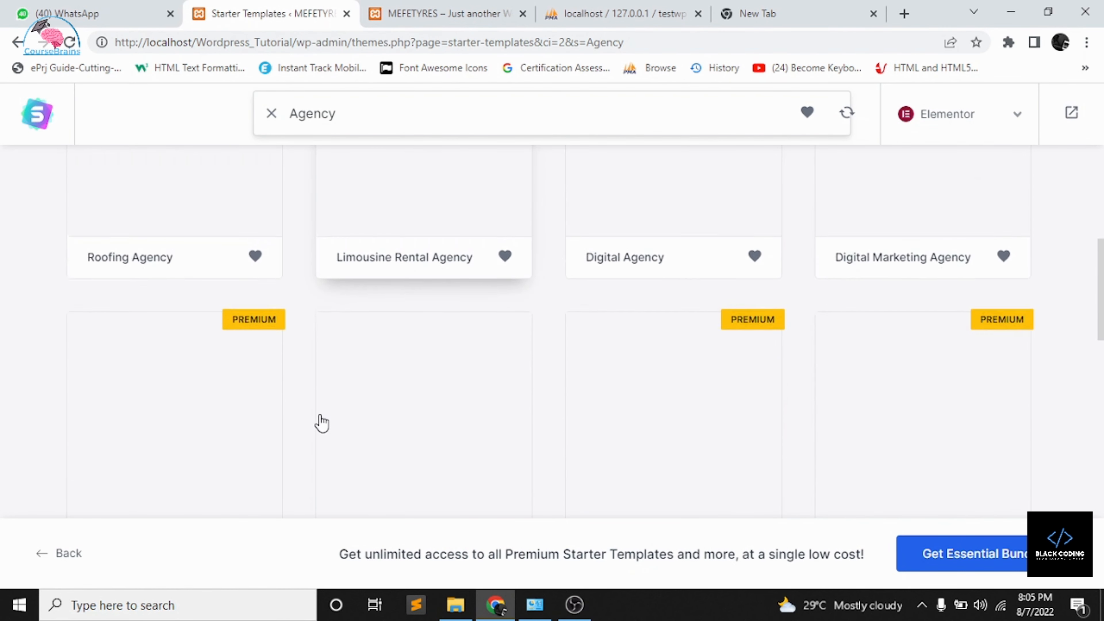
scroll(321, 424, up, 1)
- Switch to OBS to check the running recording, and return to the Starter Templates page in Chrome
click(564, 606)
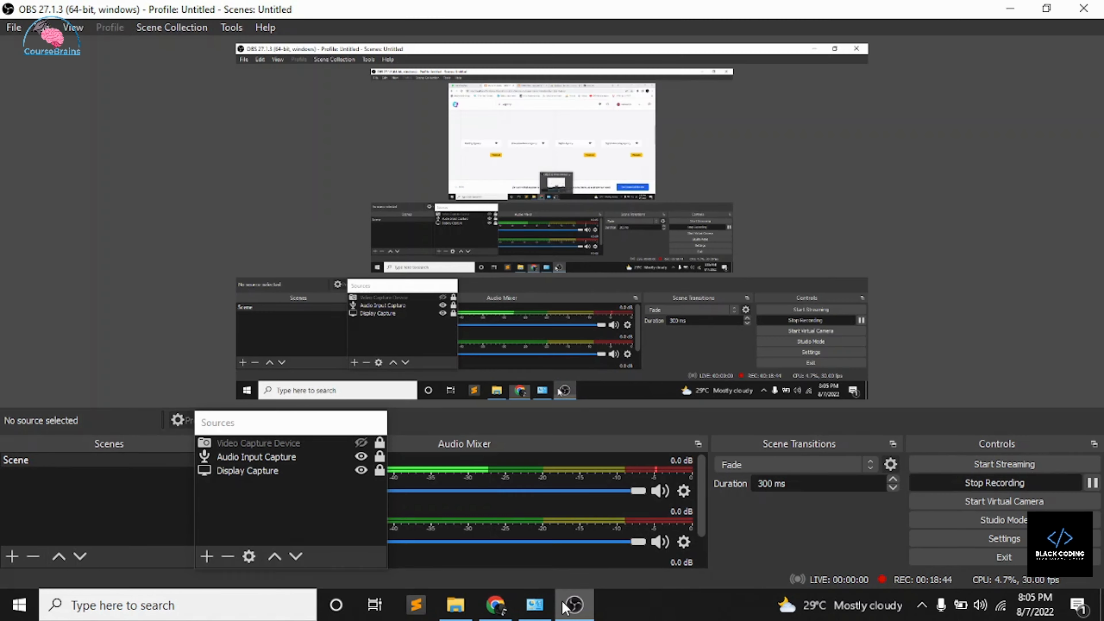
click(496, 605)
- Select the free Love Nature template near the end of the Agency results and view its logo options
scroll(457, 368, down, 4)
scroll(459, 368, down, 5)
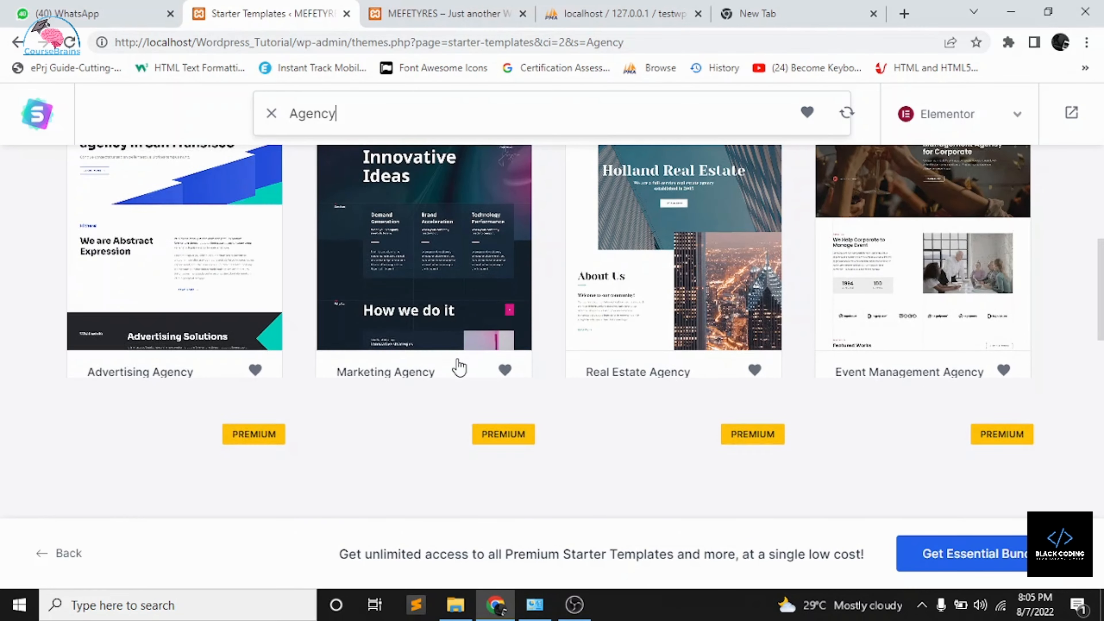
scroll(458, 366, up, 8)
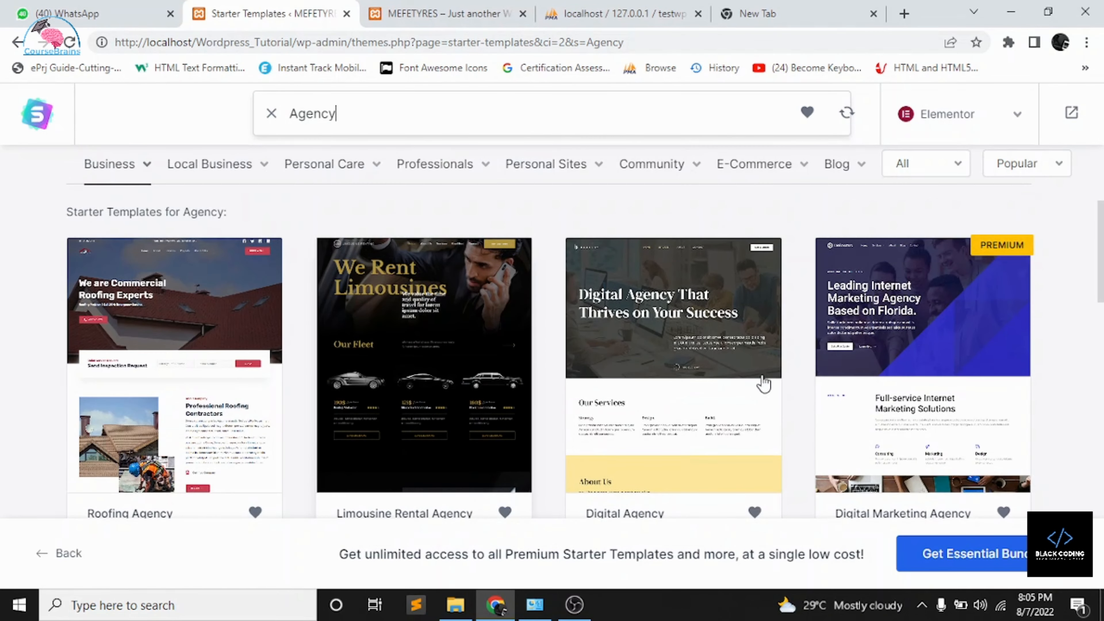
scroll(920, 387, down, 2)
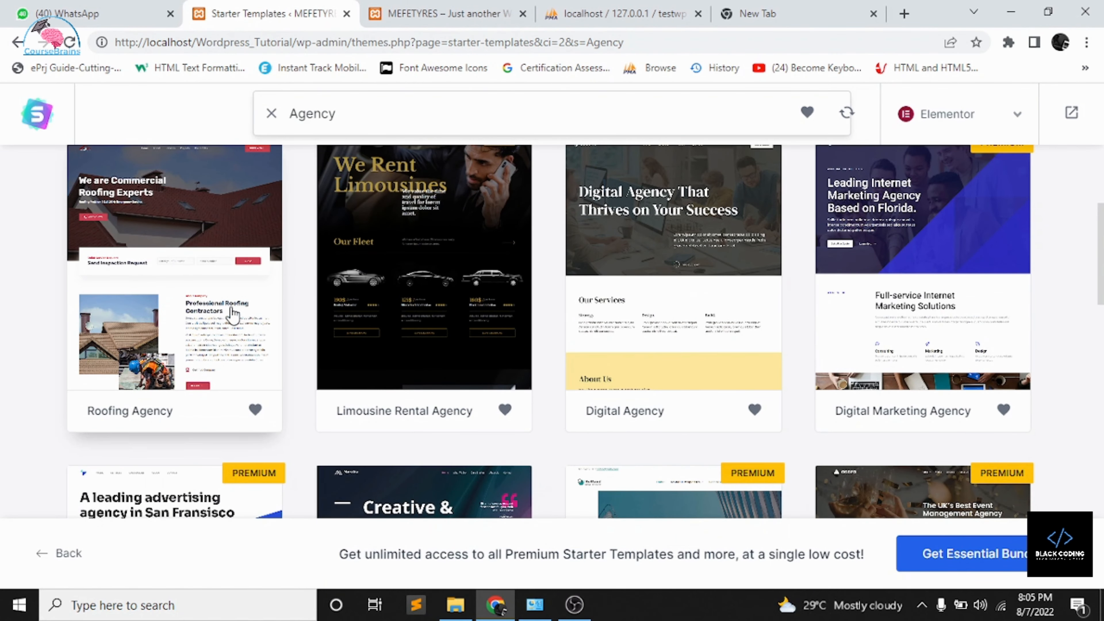
scroll(561, 303, down, 4)
scroll(611, 362, down, 6)
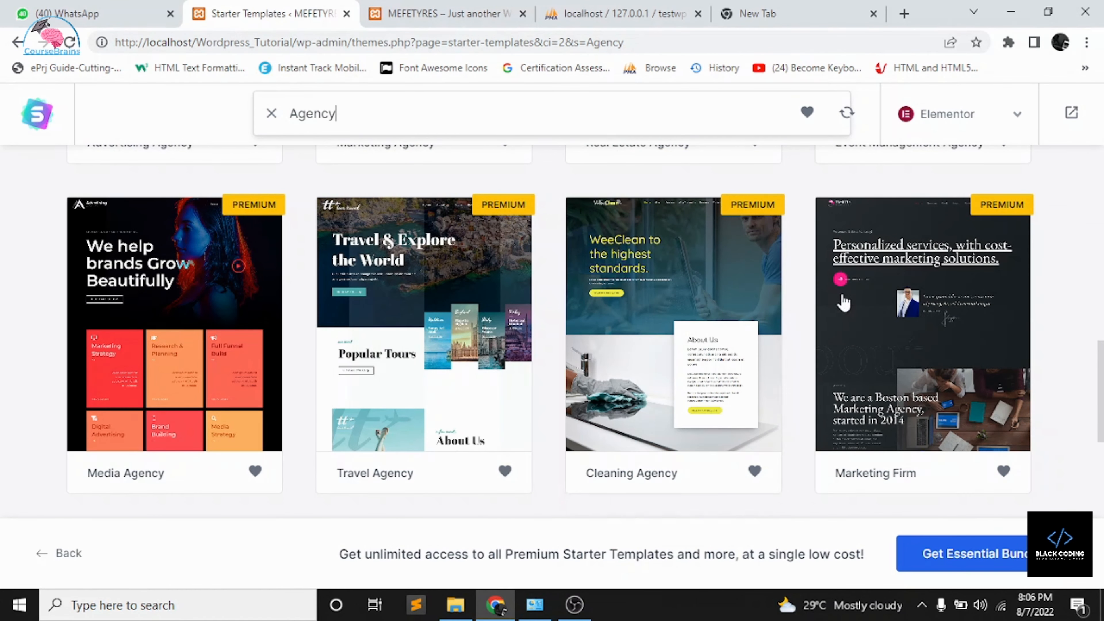
scroll(875, 323, down, 5)
scroll(739, 457, down, 3)
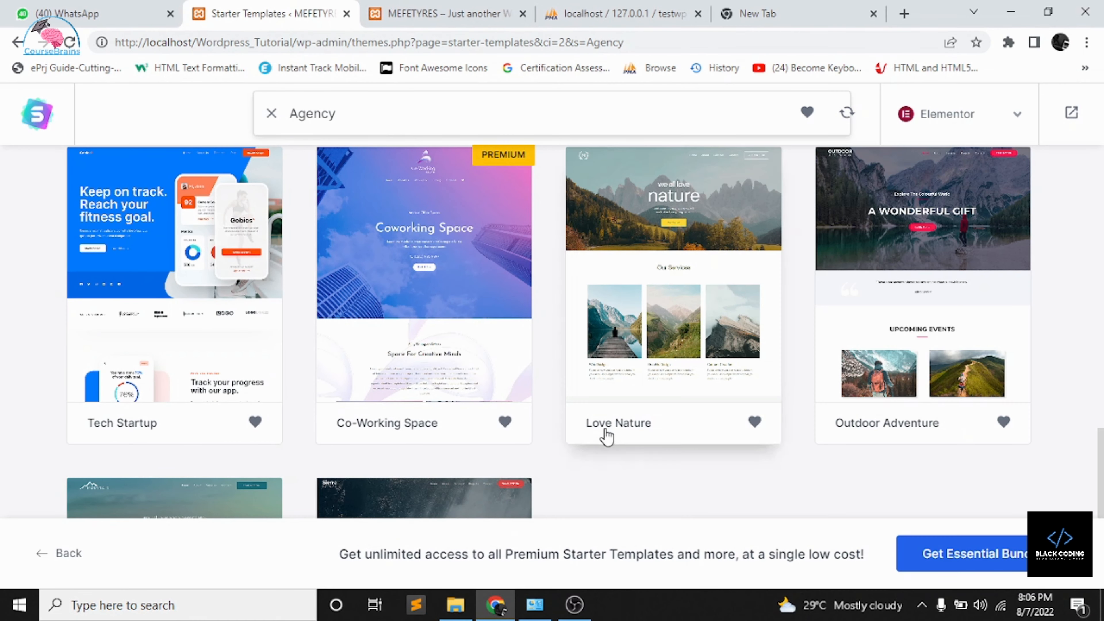
click(641, 319)
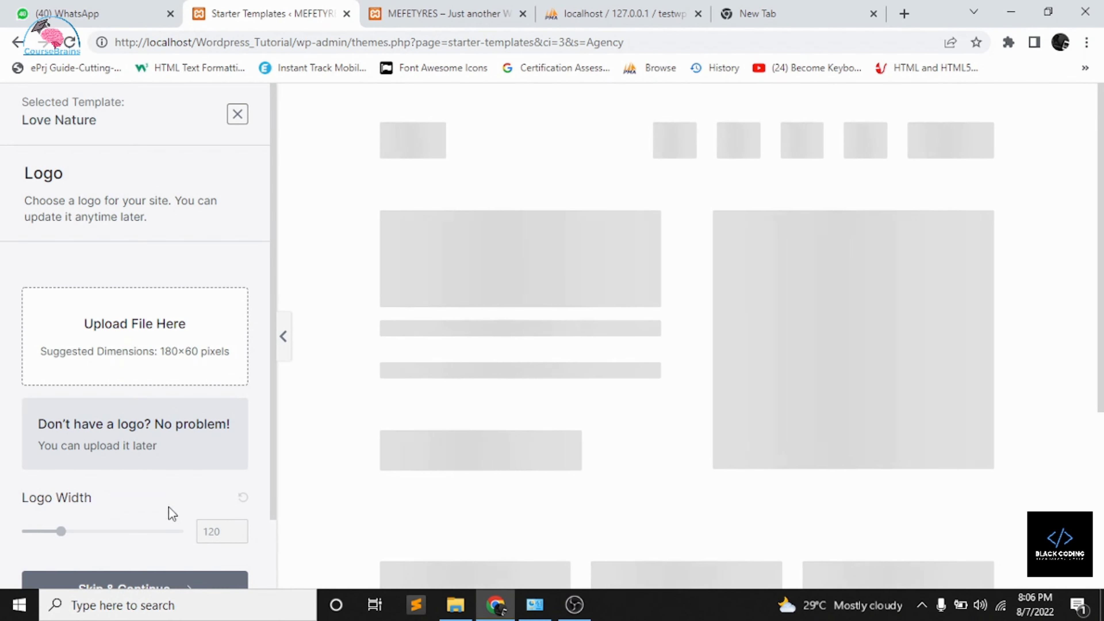
scroll(207, 460, down, 2)
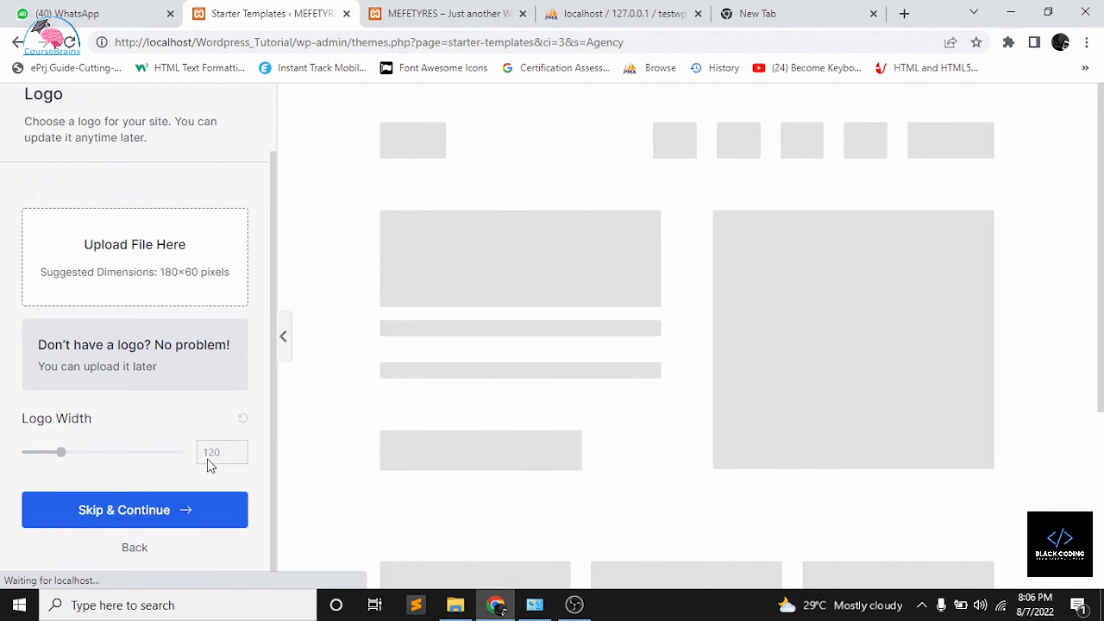
- Skip the logo upload, look over the palettes and fonts, and continue with the default colors and DM Sans
click(161, 516)
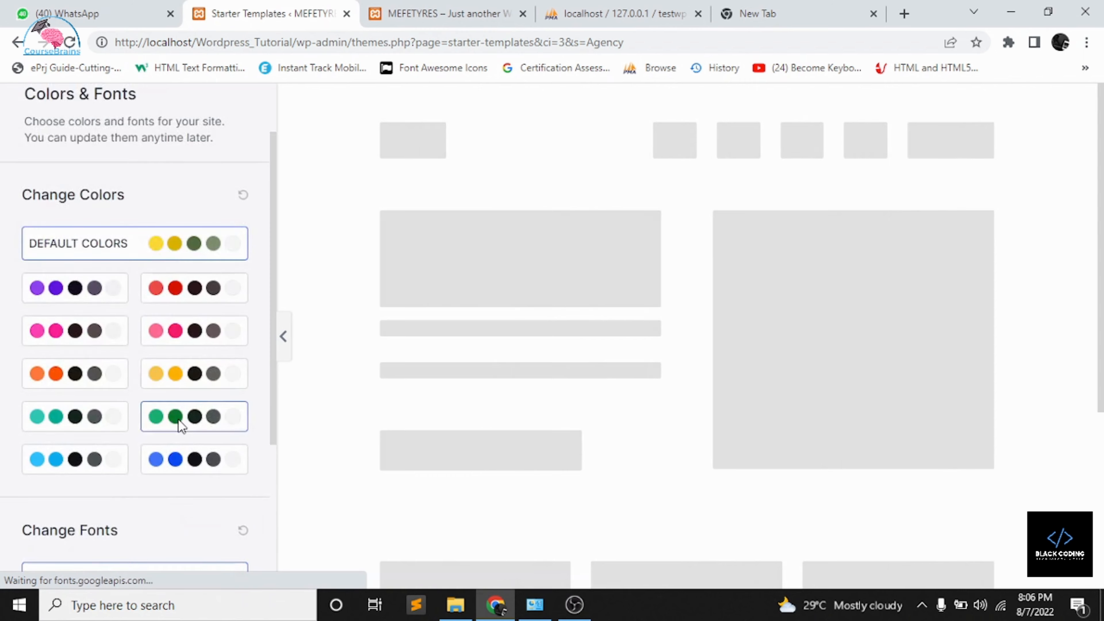
scroll(177, 424, down, 4)
scroll(126, 176, up, 3)
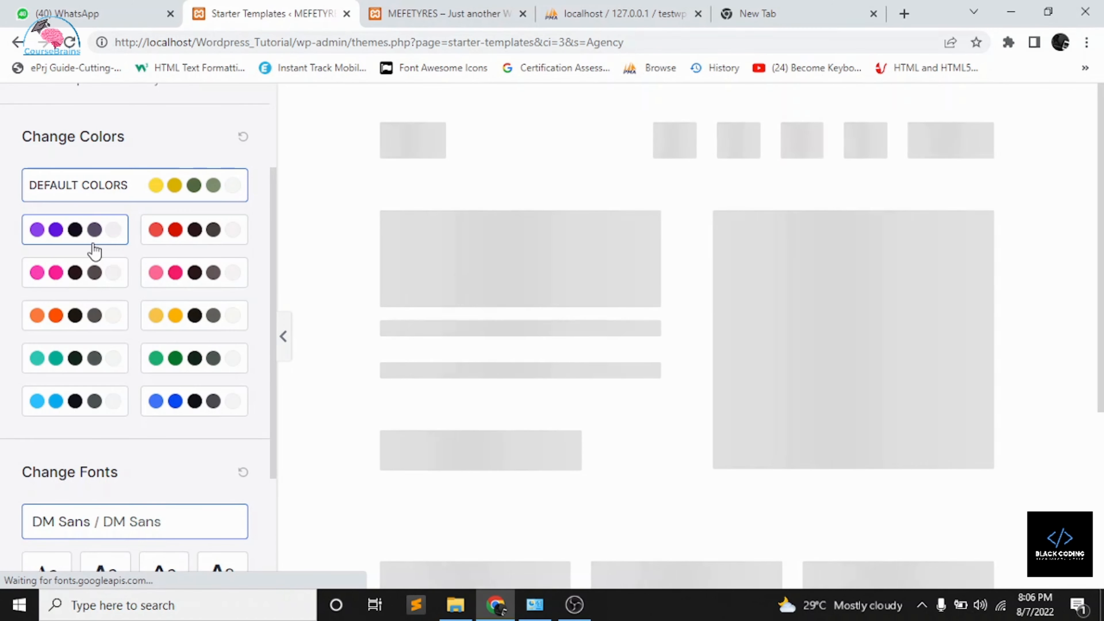
scroll(94, 251, down, 4)
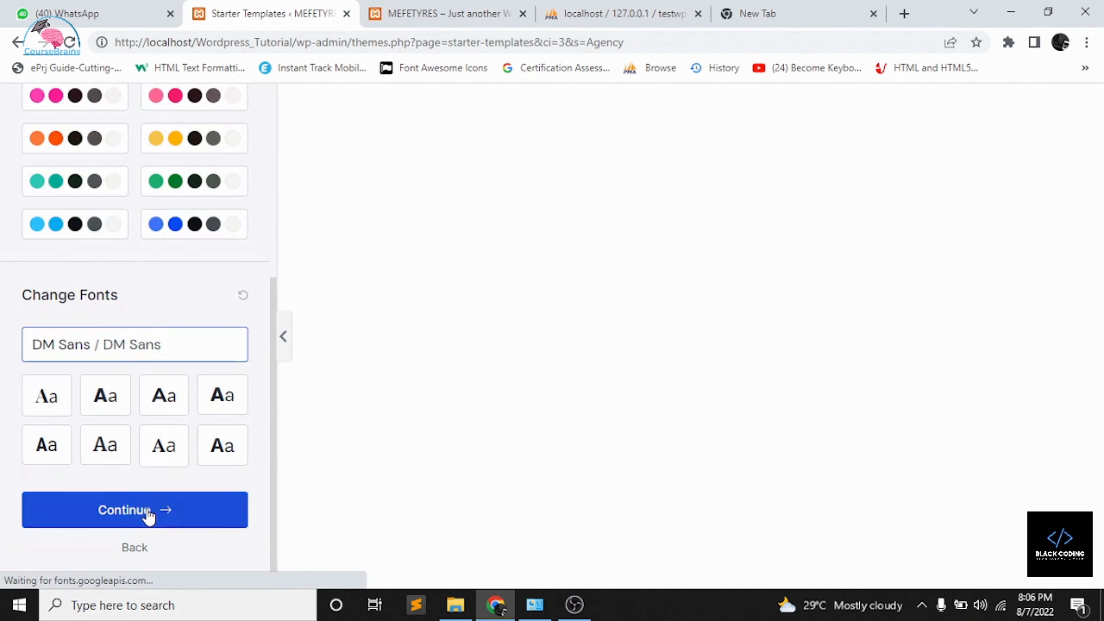
click(154, 513)
- Fill in the first name and work email, set the experience level to Beginner and the website's purpose to My Client
scroll(396, 366, down, 3)
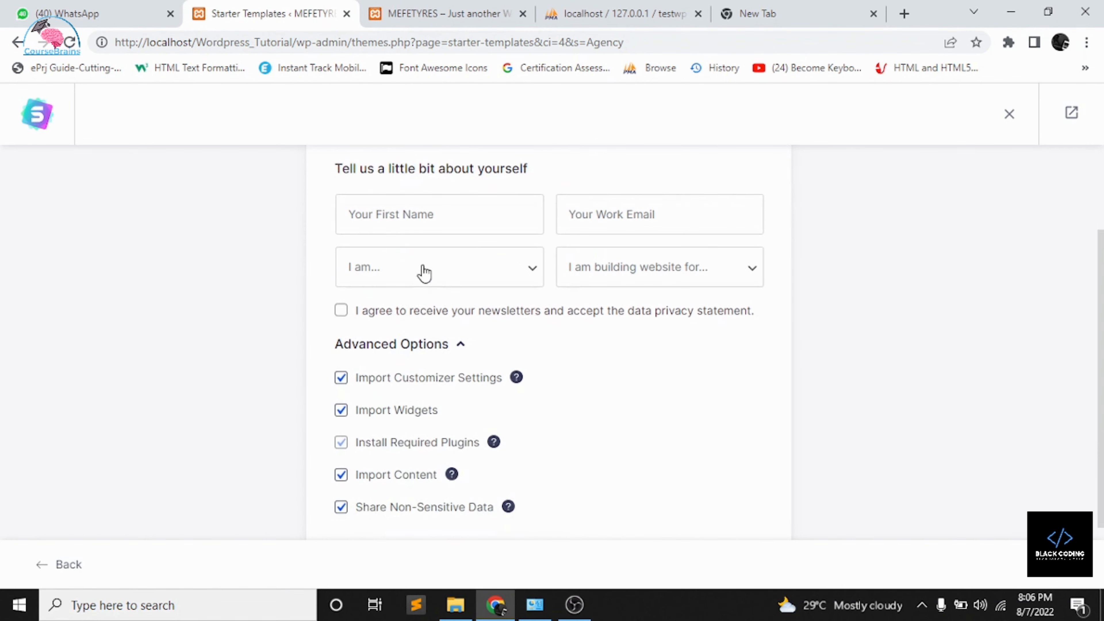
click(444, 213)
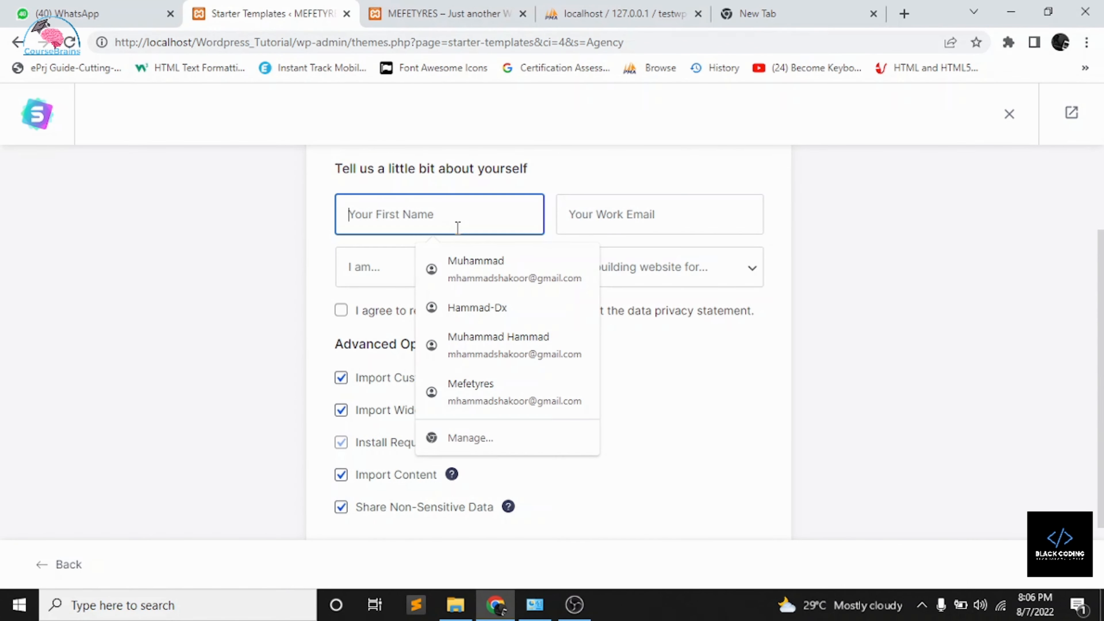
click(479, 361)
click(449, 274)
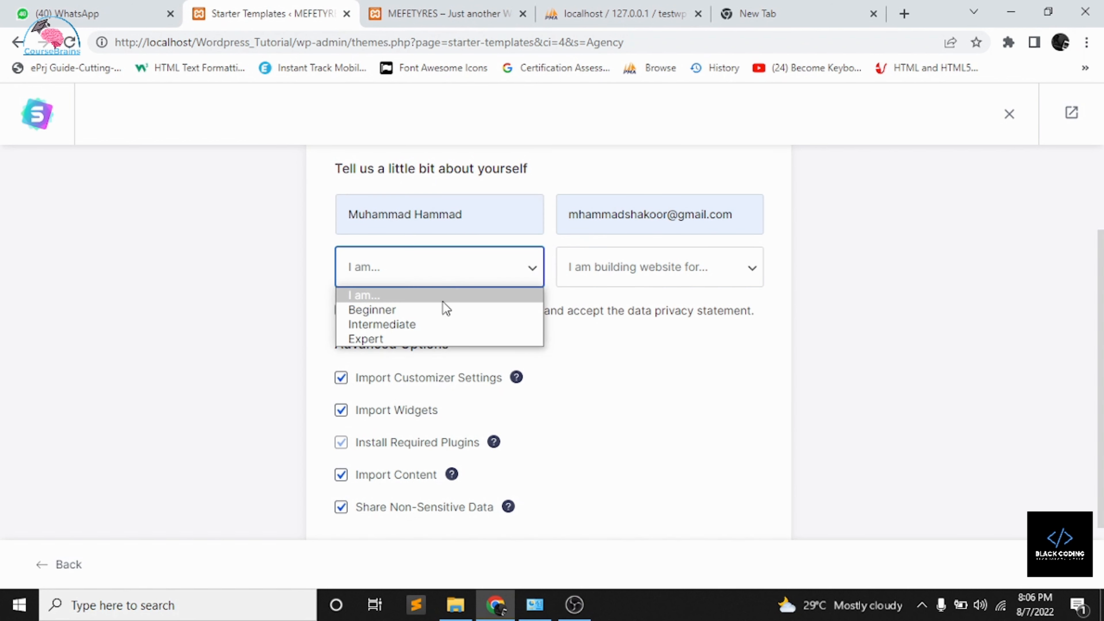
click(441, 337)
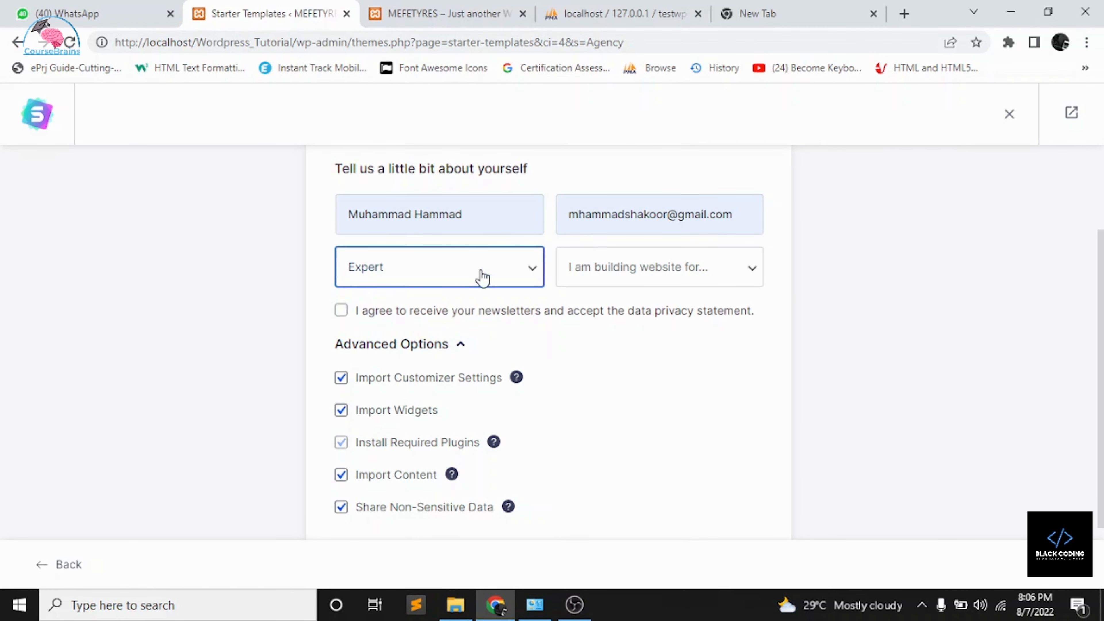
click(631, 281)
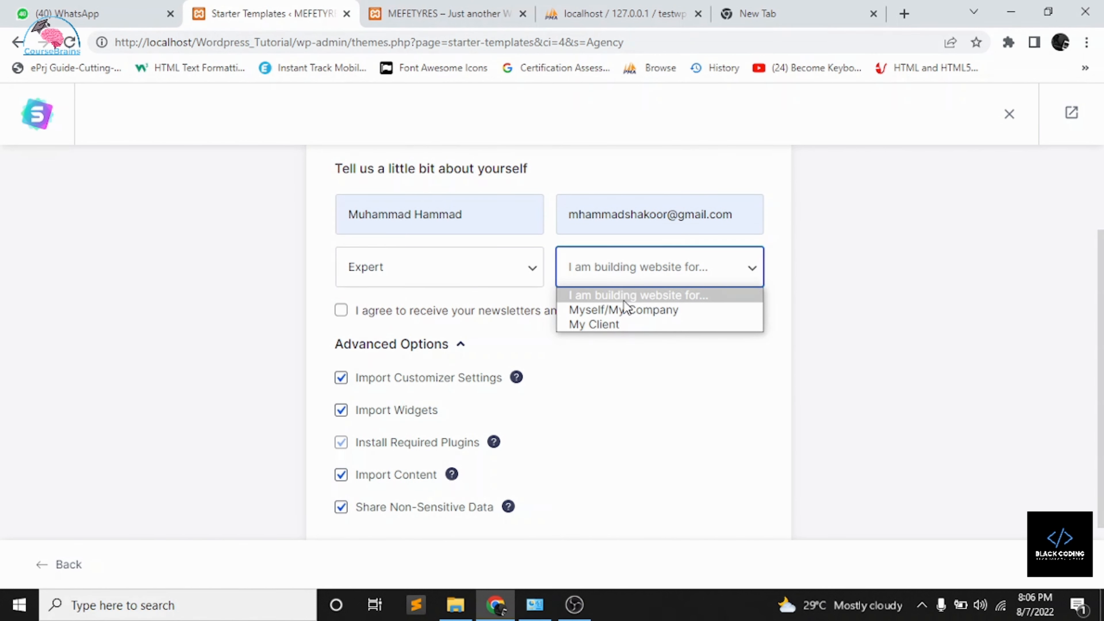
click(434, 272)
click(413, 312)
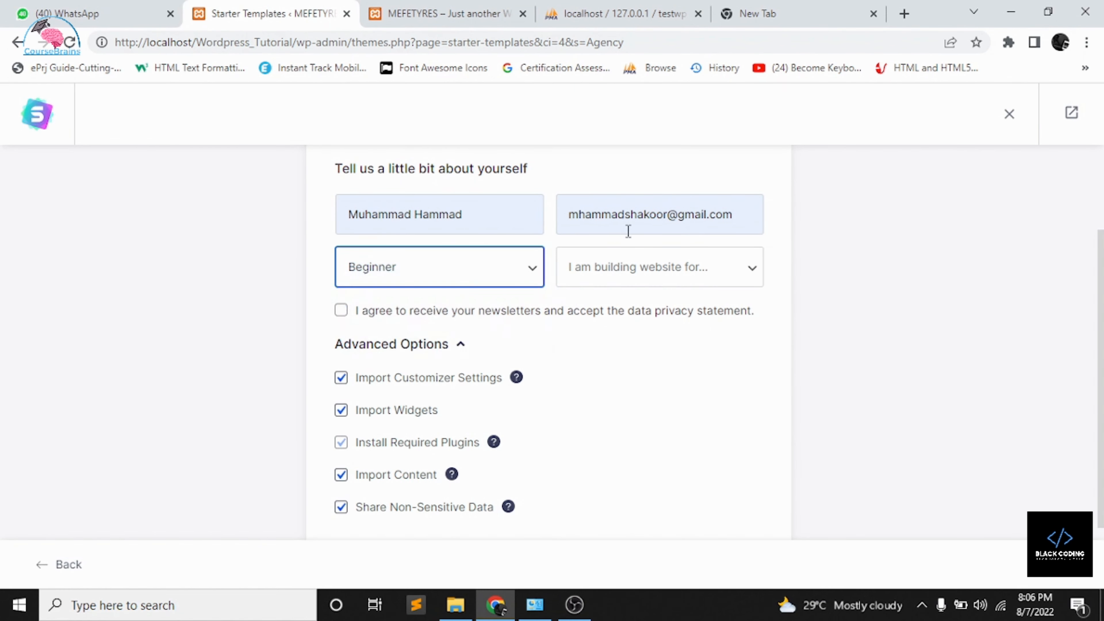
click(627, 265)
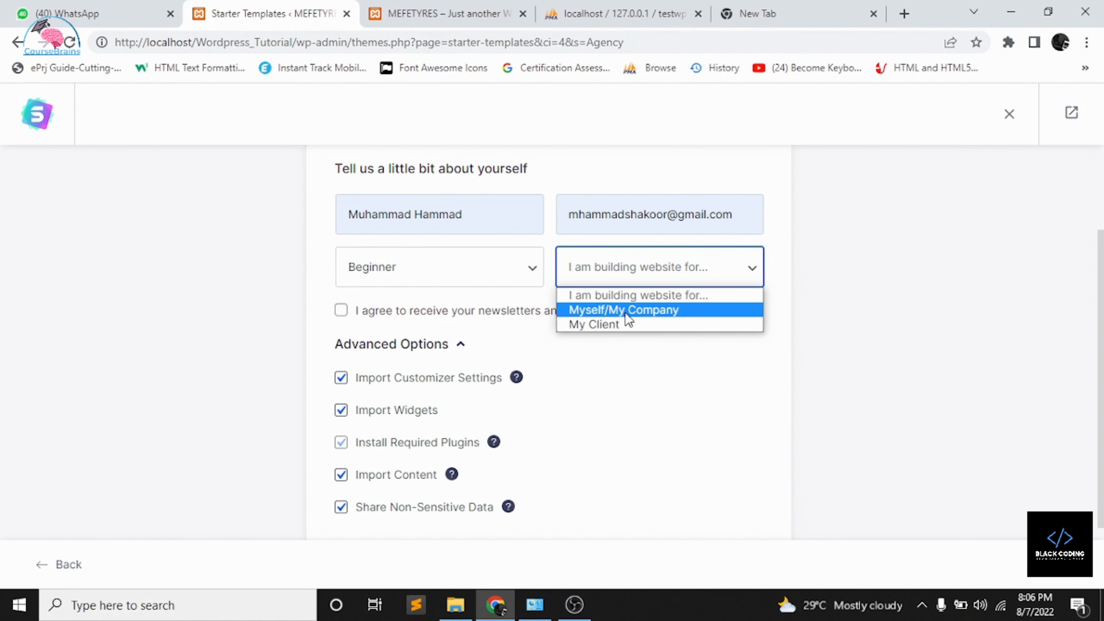
click(626, 324)
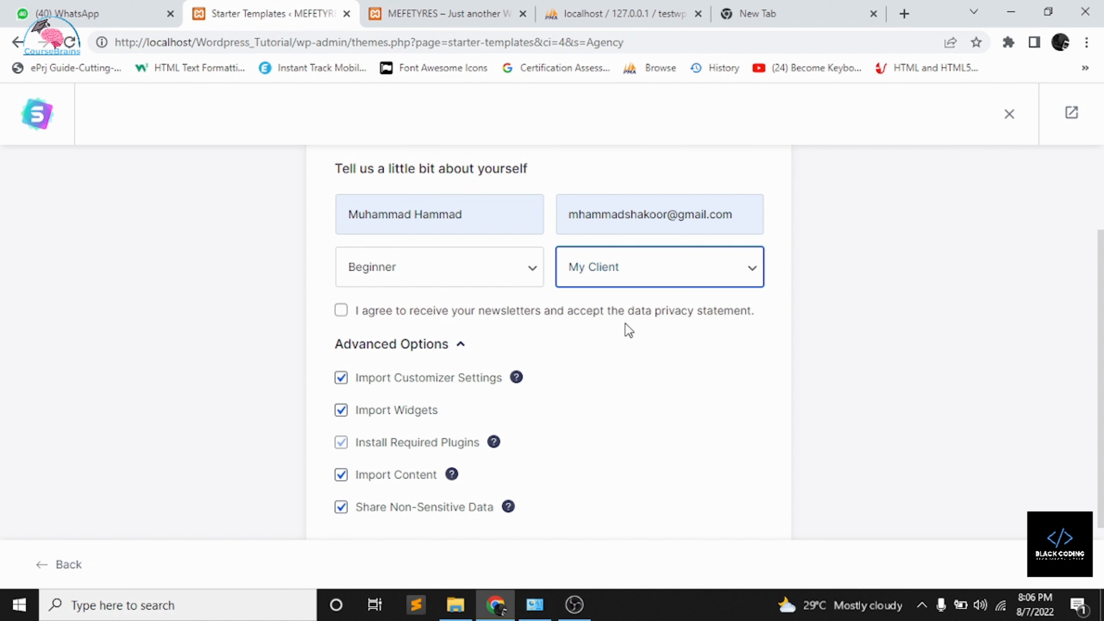
- Agree to the newsletters and data privacy statement, keep all import options enabled, and submit the form to build the website
click(348, 314)
scroll(595, 474, down, 2)
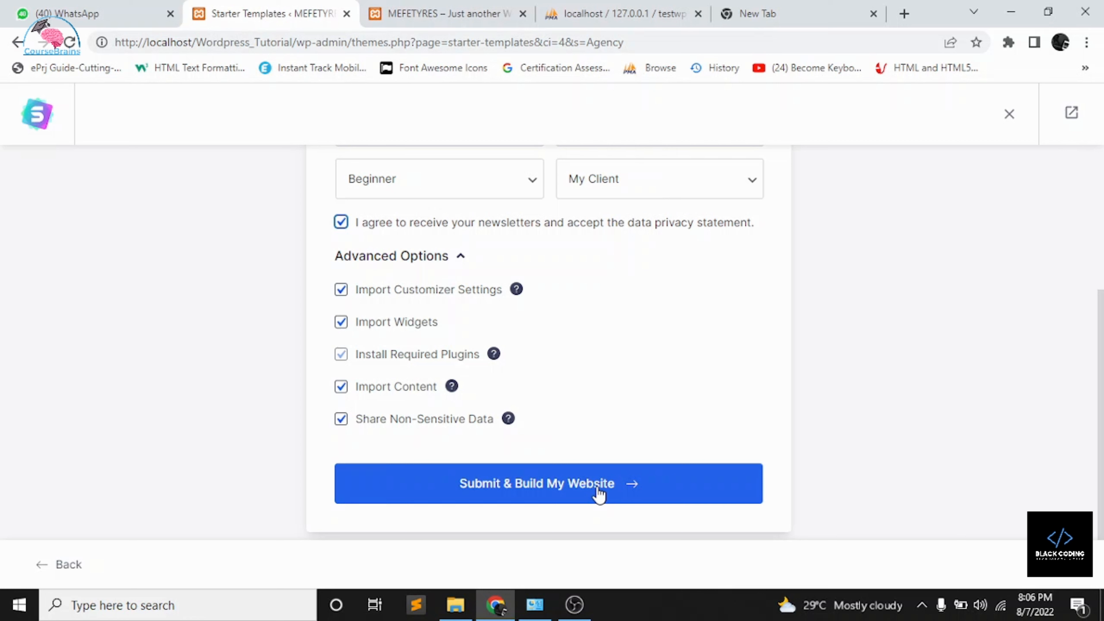
click(578, 485)
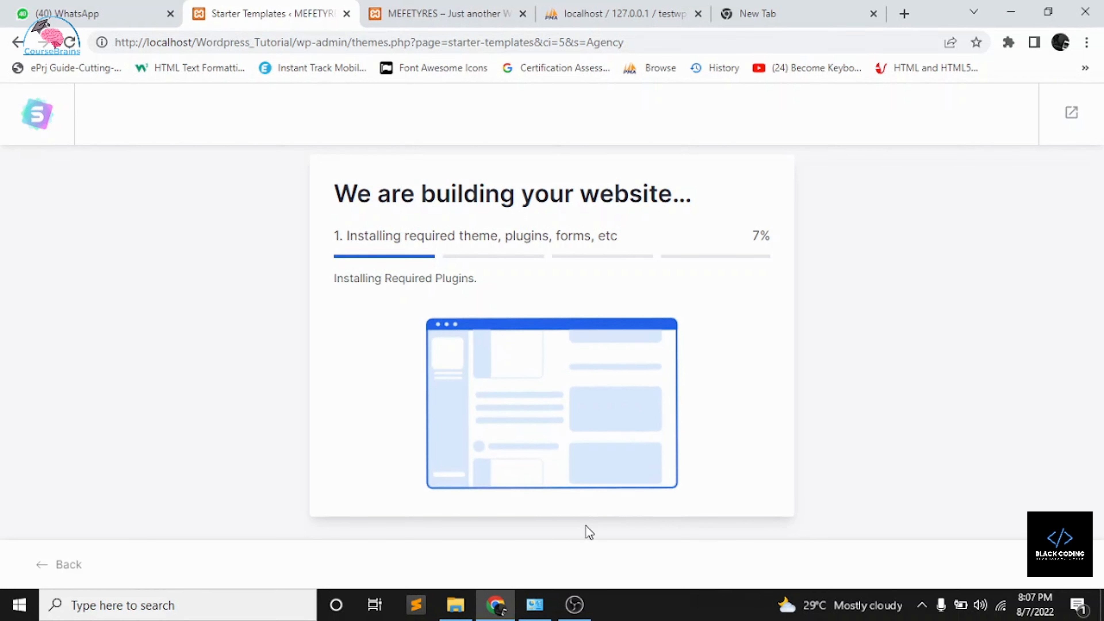
- Switch to OBS to pause and resume the recording, and return to the Starter Templates page in Chrome
click(574, 604)
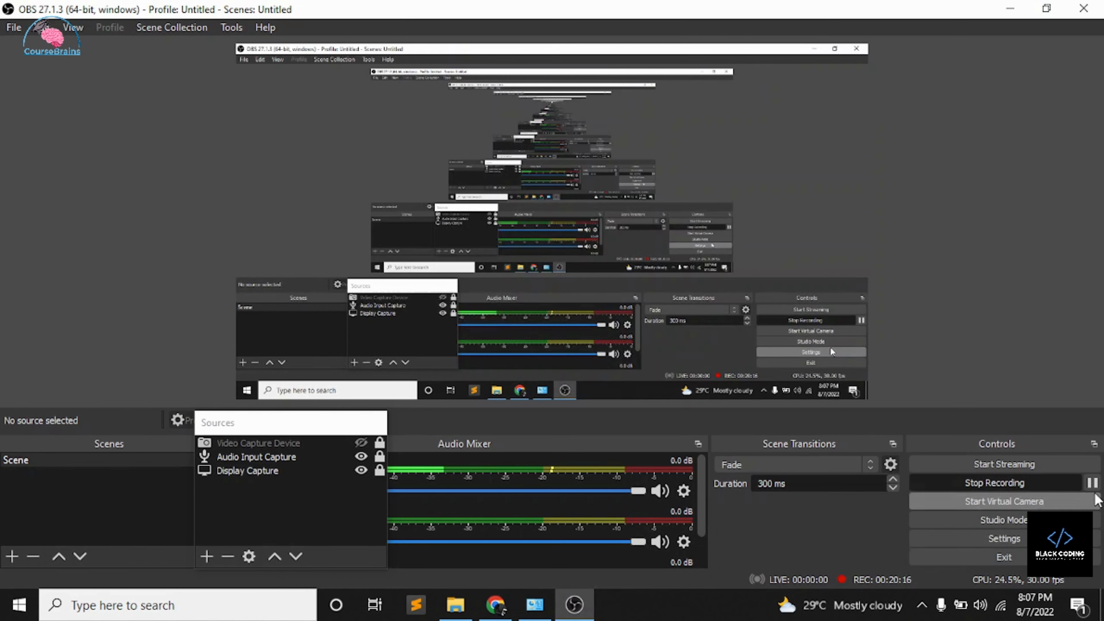
click(1092, 482)
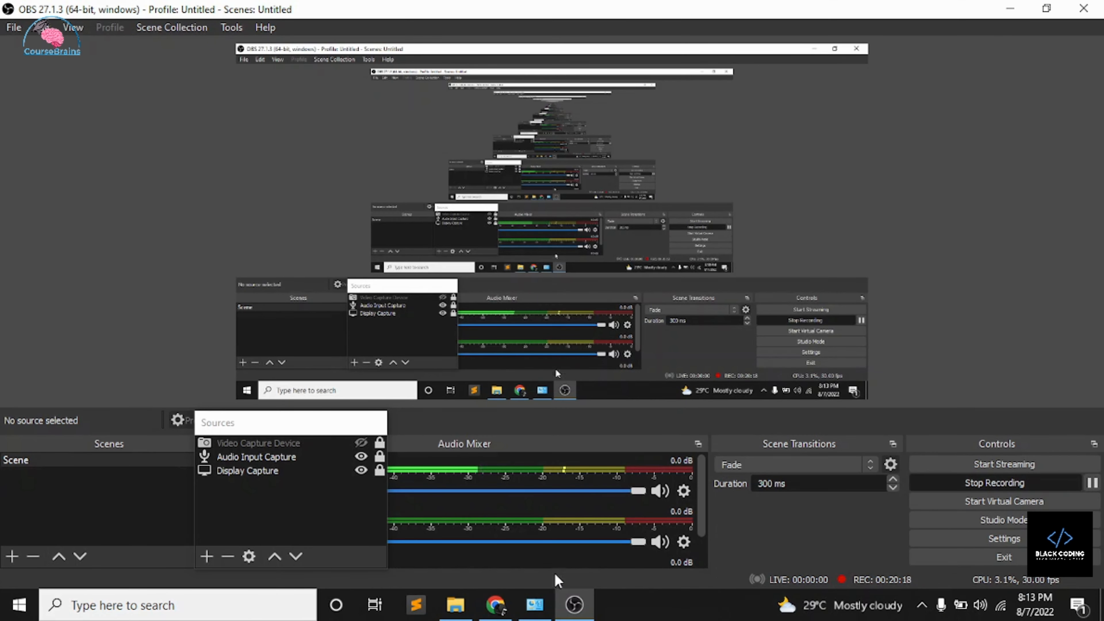
click(495, 605)
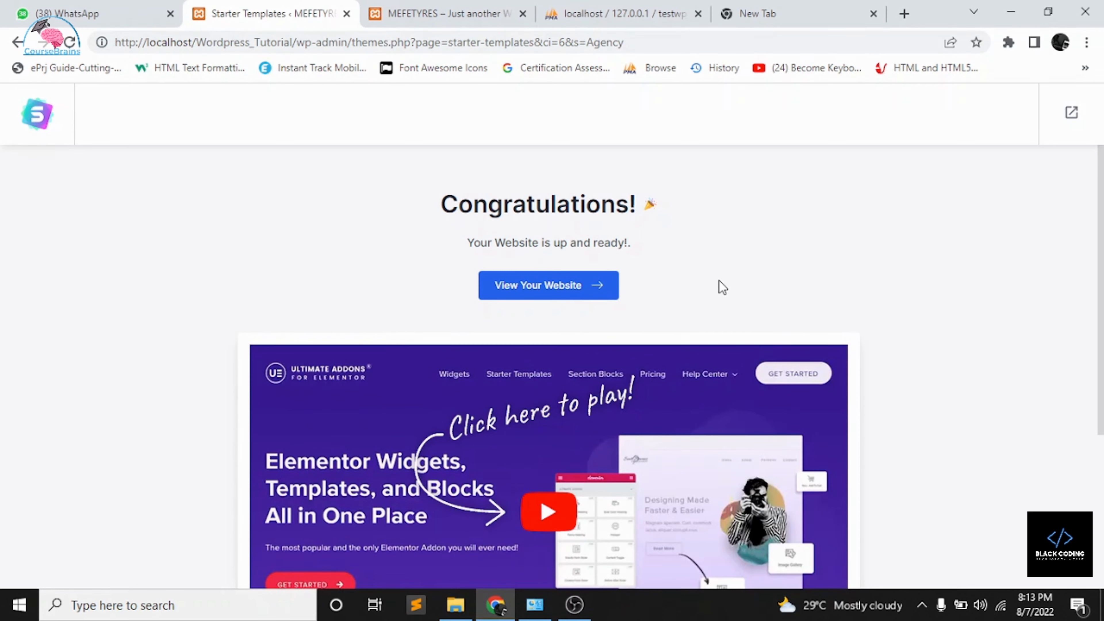
- Open the newly built website from the completion page
scroll(723, 287, down, 1)
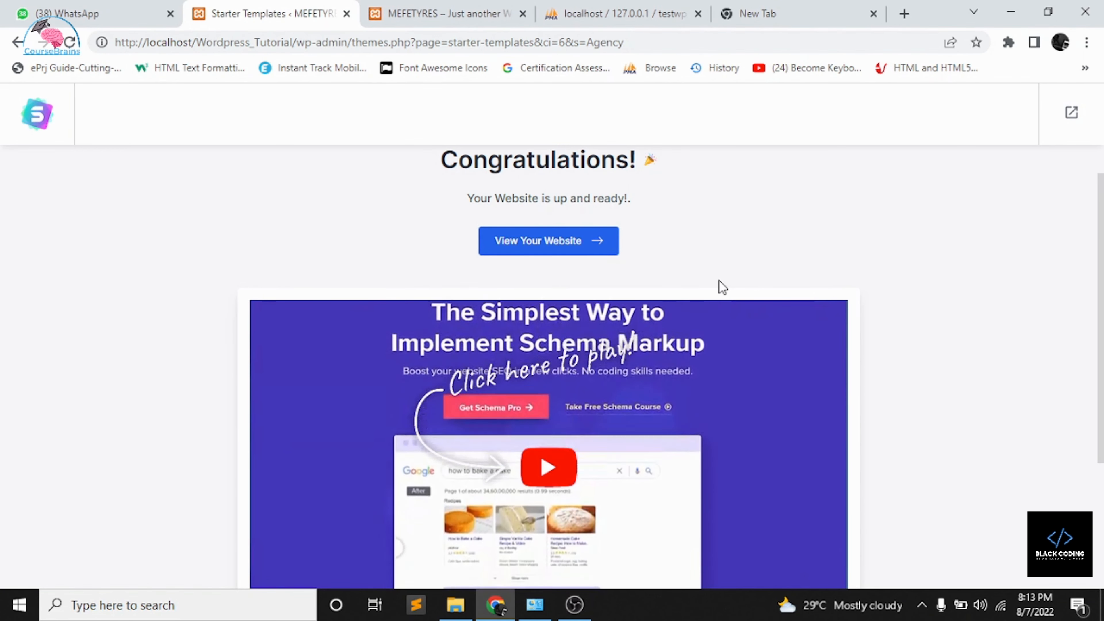
right_click(573, 242)
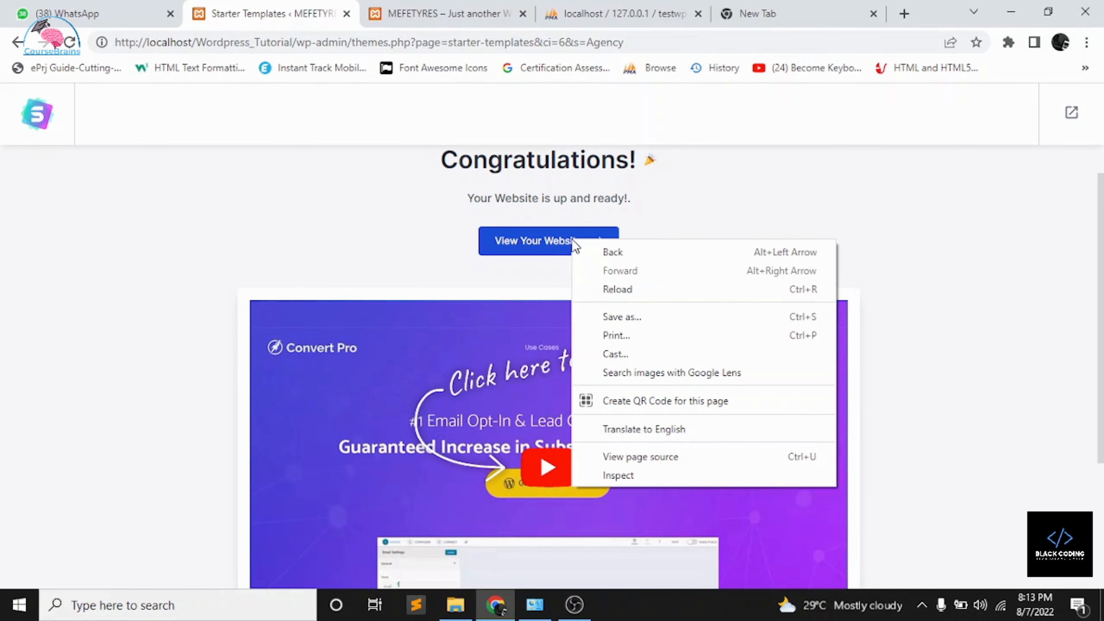
key(Escape)
click(553, 249)
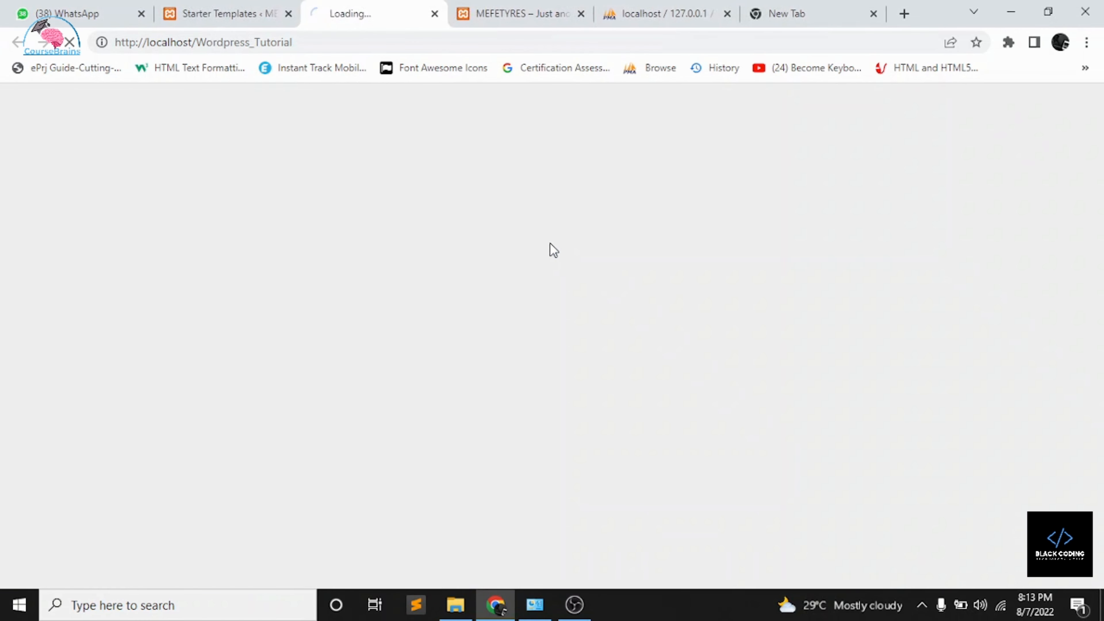
- Close the old MEFETYRES site, phpMyAdmin and empty browser tabs
click(581, 13)
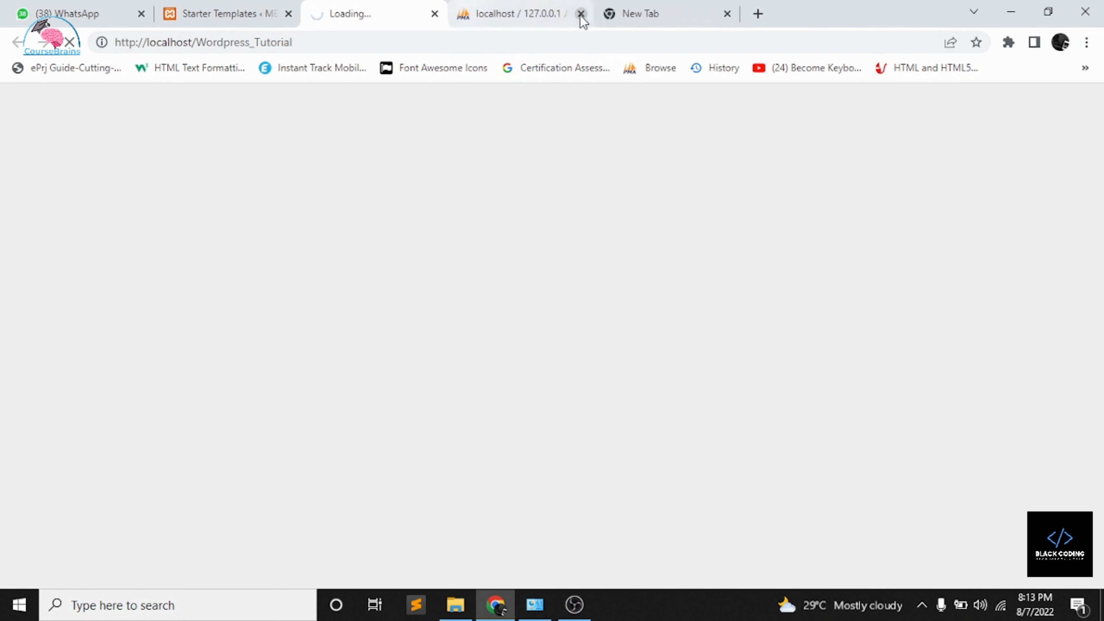
click(581, 14)
click(581, 14)
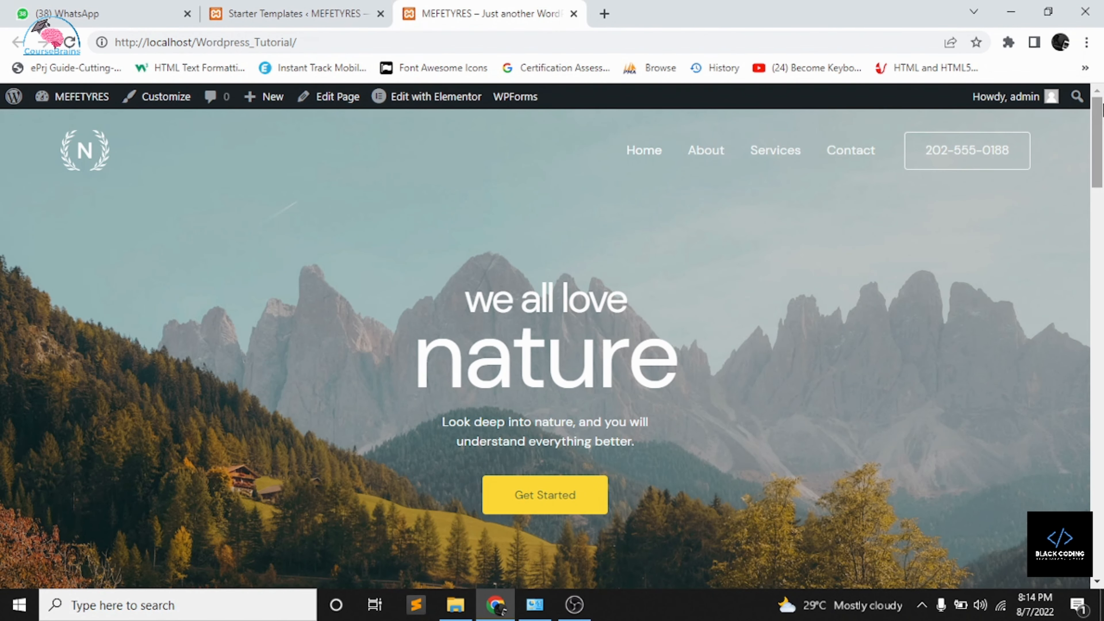
- Examine the imported home page from the hero section down to the footer and return to its navigation menu
click(1099, 212)
drag(1102, 212, 1079, 611)
drag(1101, 361, 1099, 71)
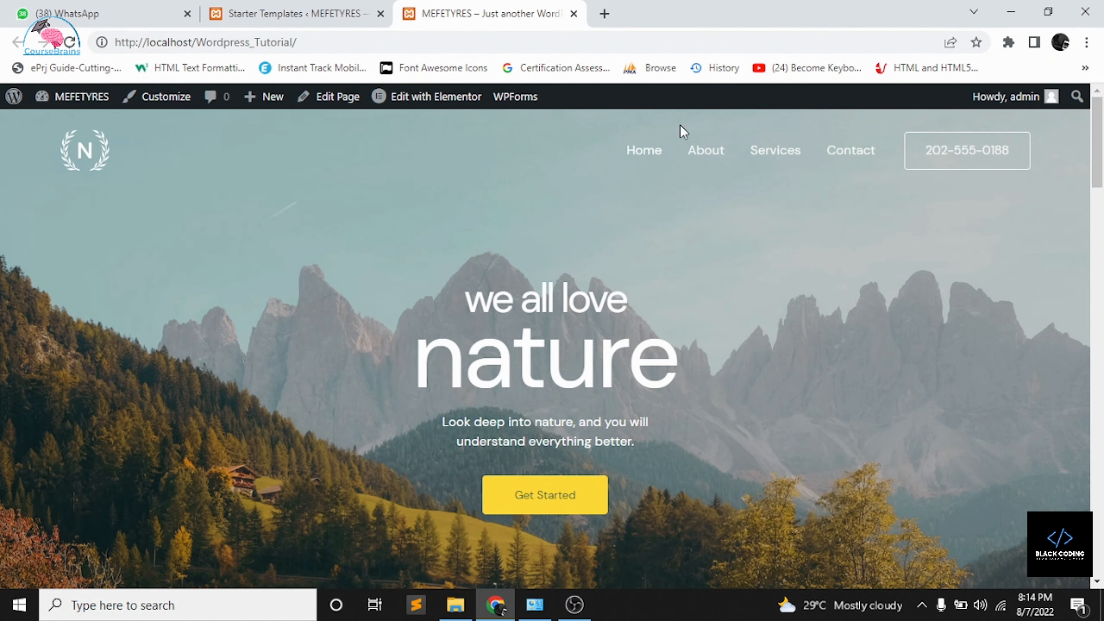
mouse_move(437, 103)
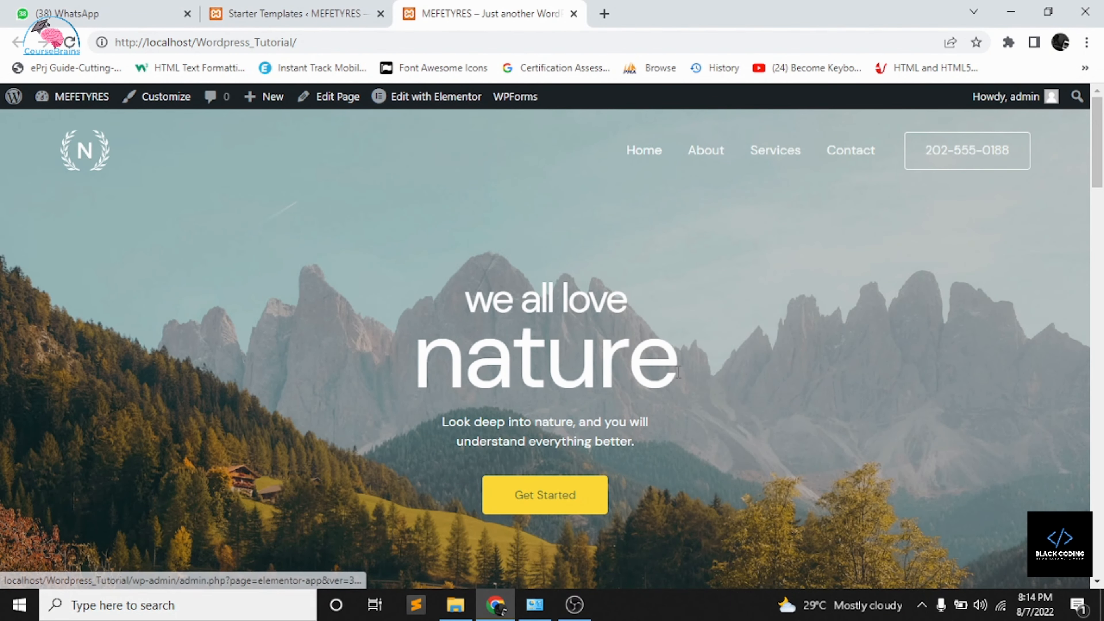
scroll(678, 372, down, 10)
scroll(678, 373, down, 10)
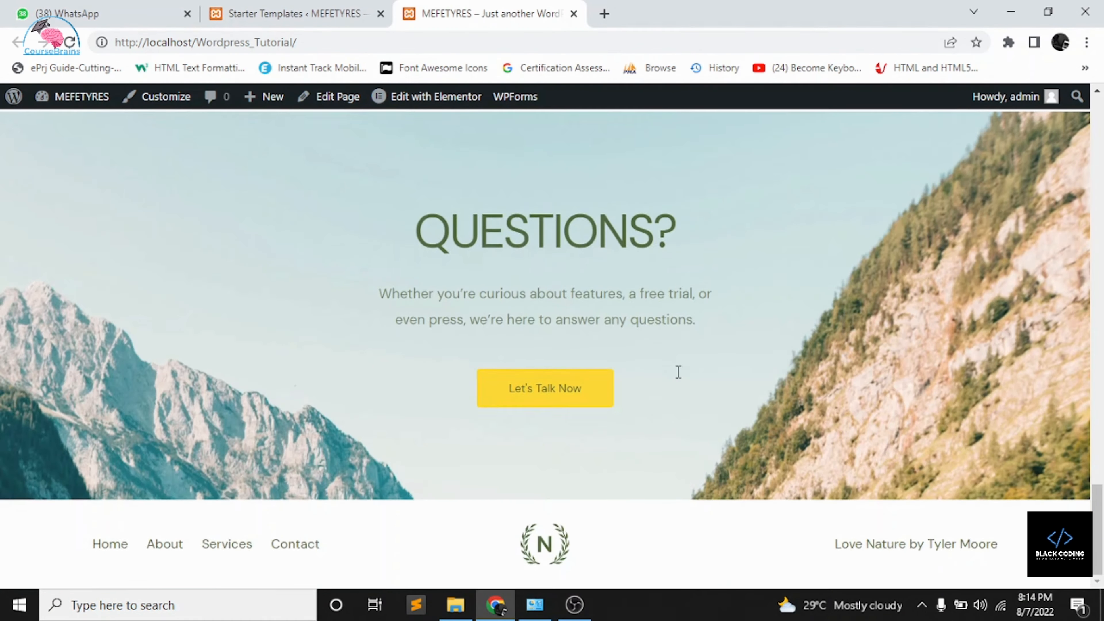
scroll(678, 372, up, 18)
scroll(678, 373, up, 5)
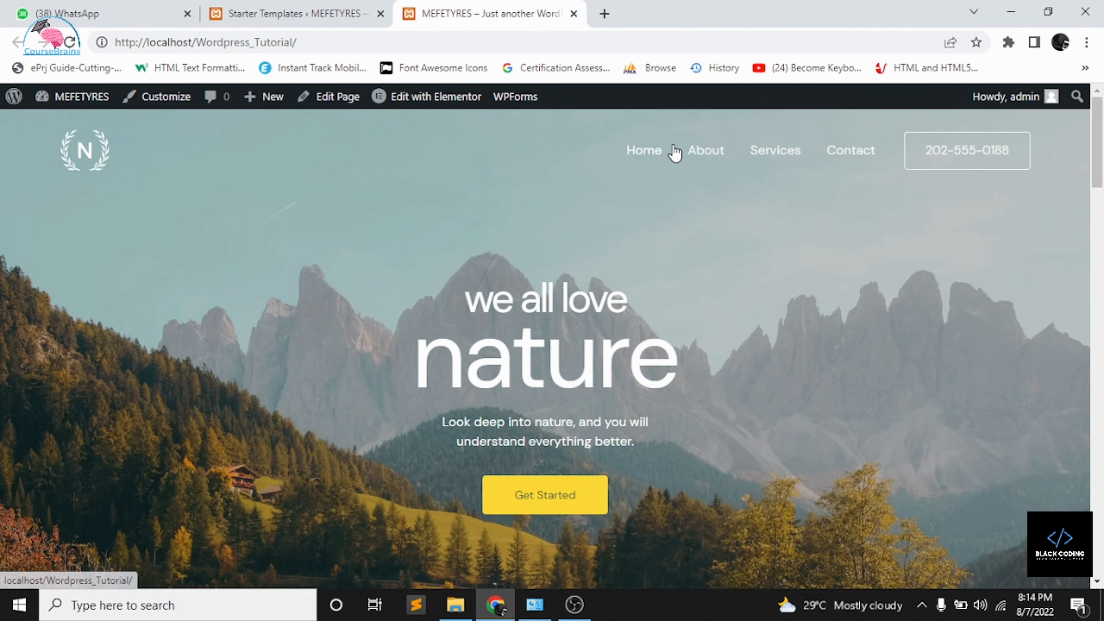
- Open the About page and examine its content down to the testimonial and footer
click(708, 152)
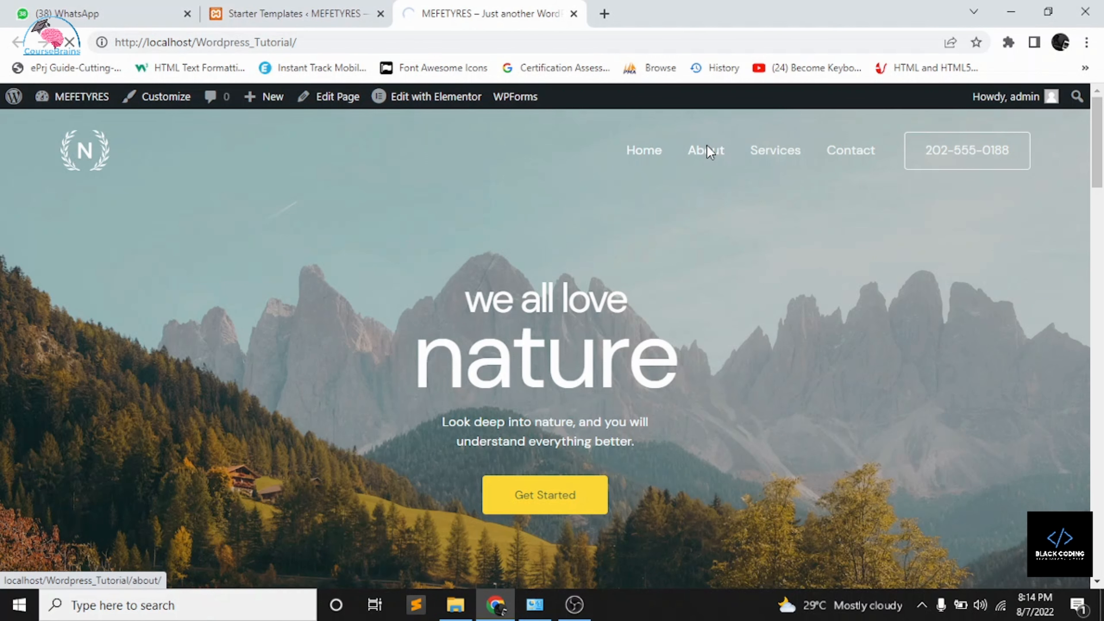
scroll(717, 340, down, 5)
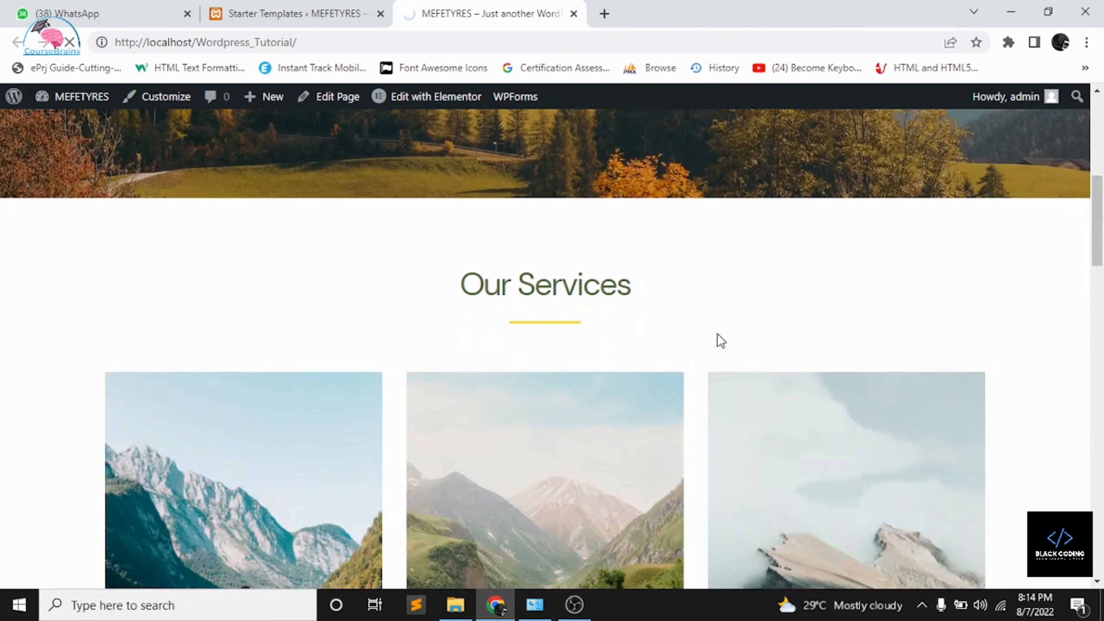
scroll(718, 341, down, 3)
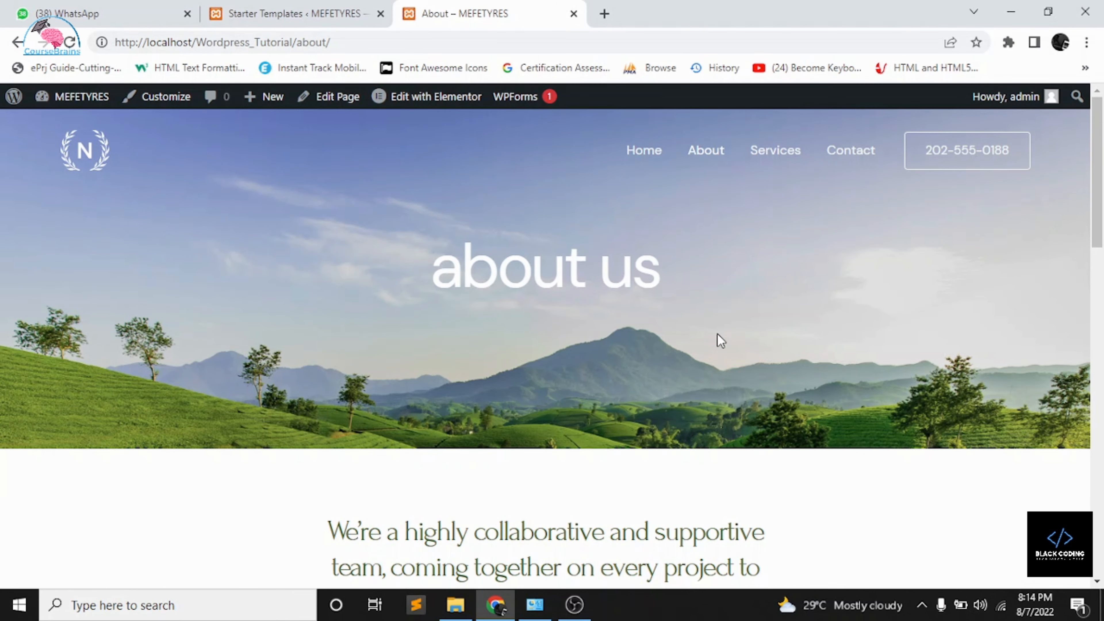
scroll(718, 335, down, 15)
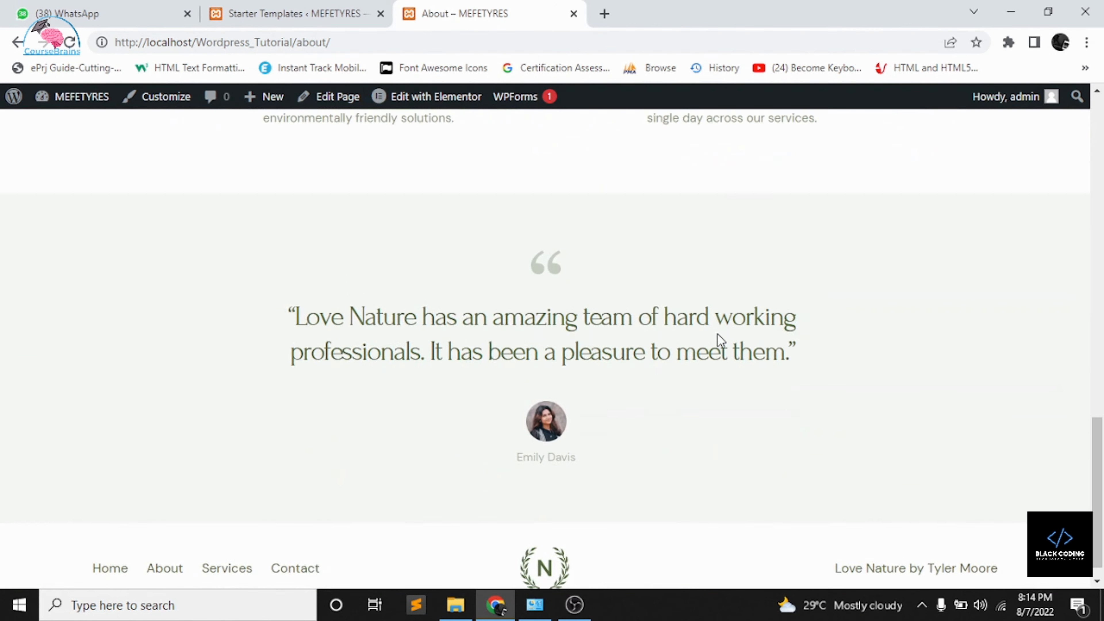
scroll(717, 333, up, 15)
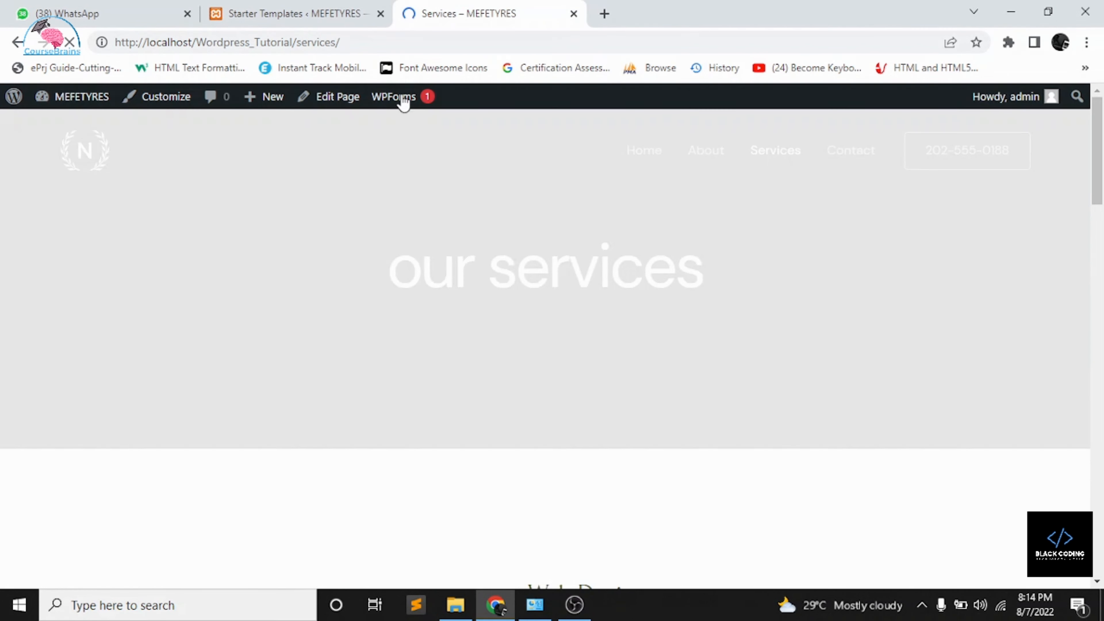
- Look through the service listings on the Services page and return to its header
scroll(712, 405, down, 15)
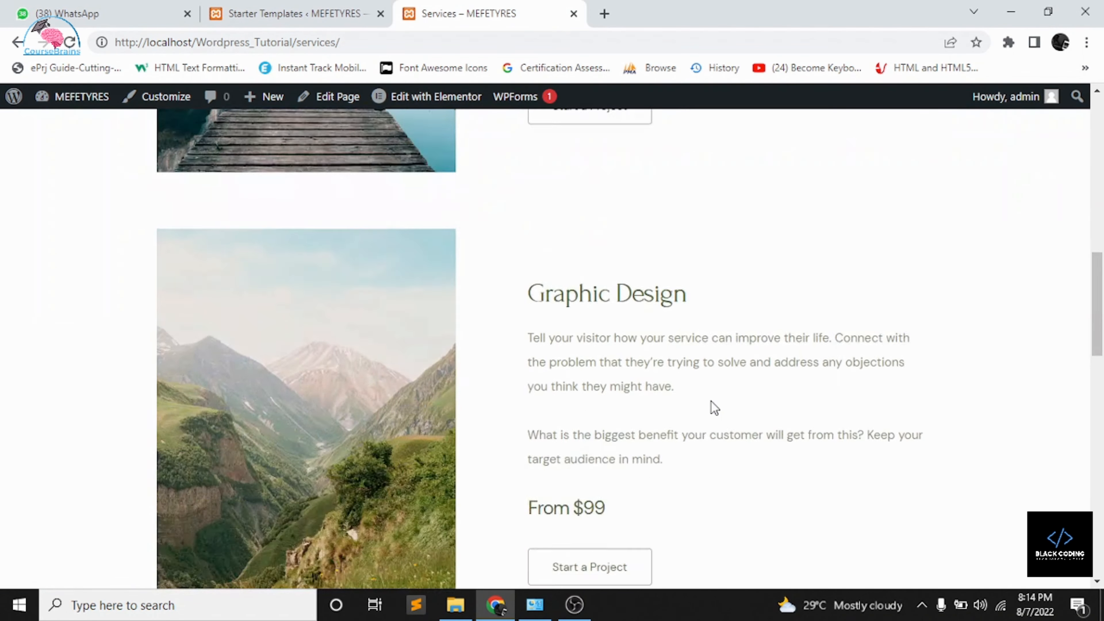
scroll(713, 407, down, 4)
scroll(713, 407, up, 20)
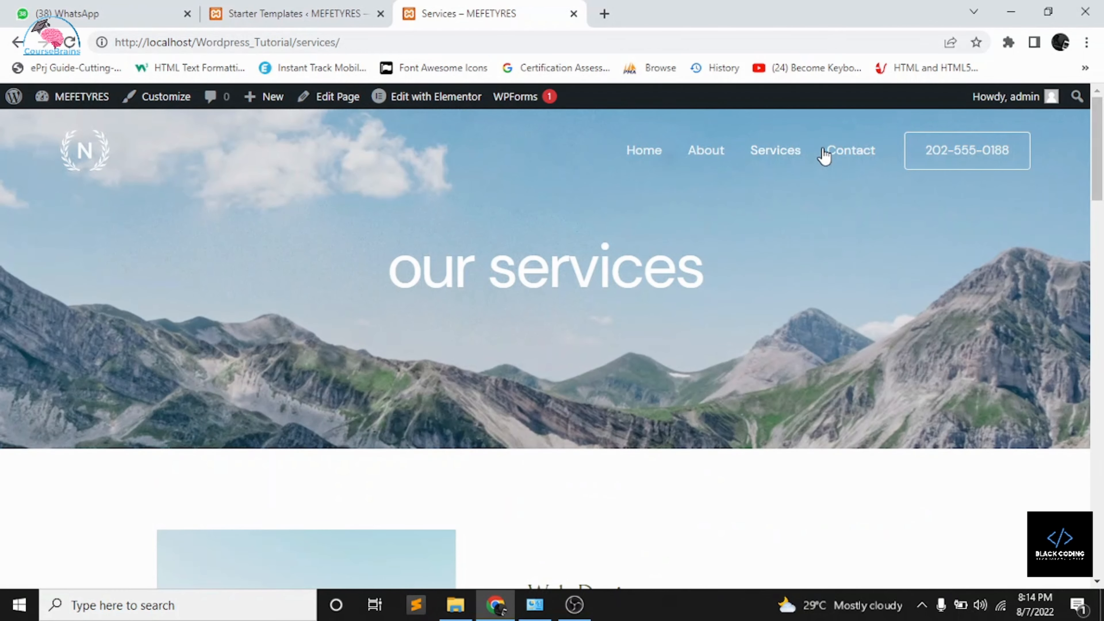
- Open the Contact page and check the name and email fields of its contact form
click(830, 154)
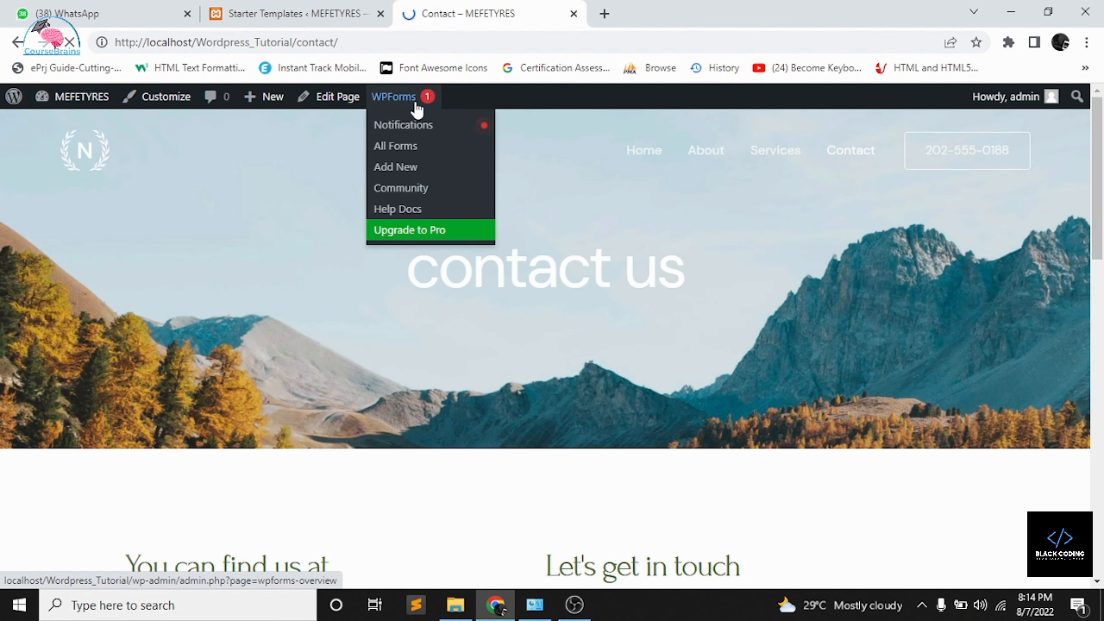
scroll(739, 368, down, 5)
click(677, 342)
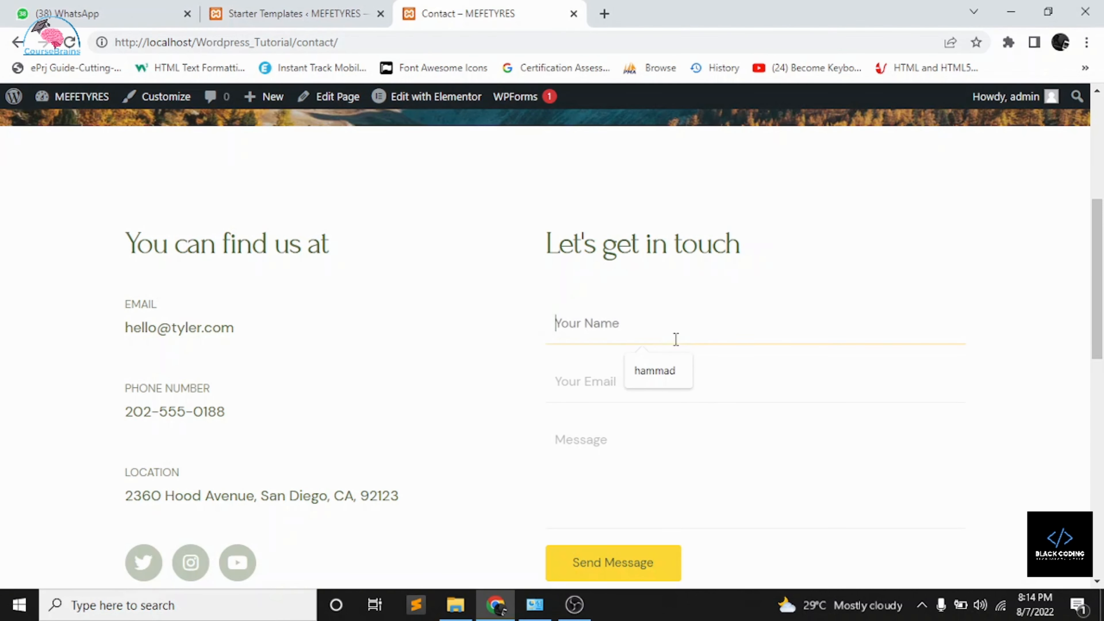
click(656, 394)
click(653, 337)
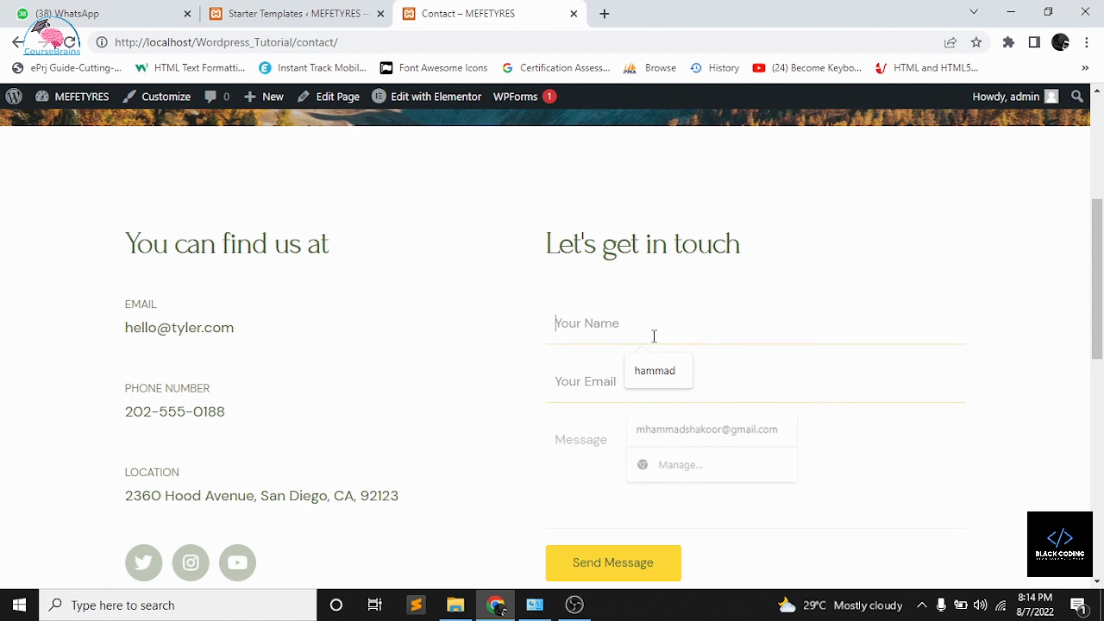
- Fill the contact form with the saved name and email and the message "asashasjhas", and send it
click(653, 370)
click(649, 378)
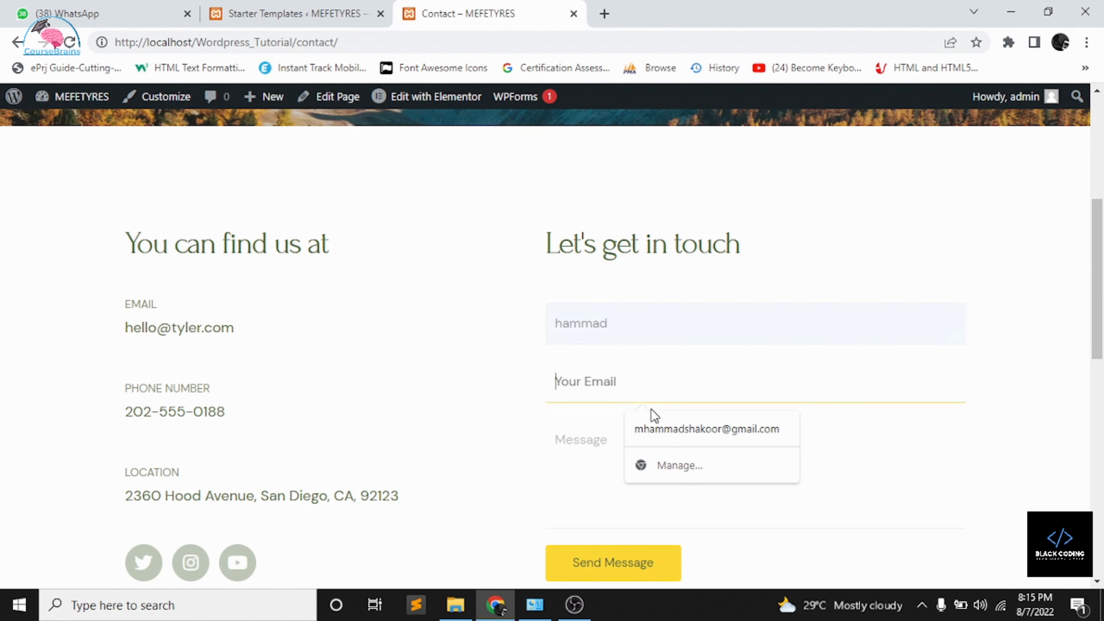
click(658, 431)
click(629, 440)
text(asashasjhas)
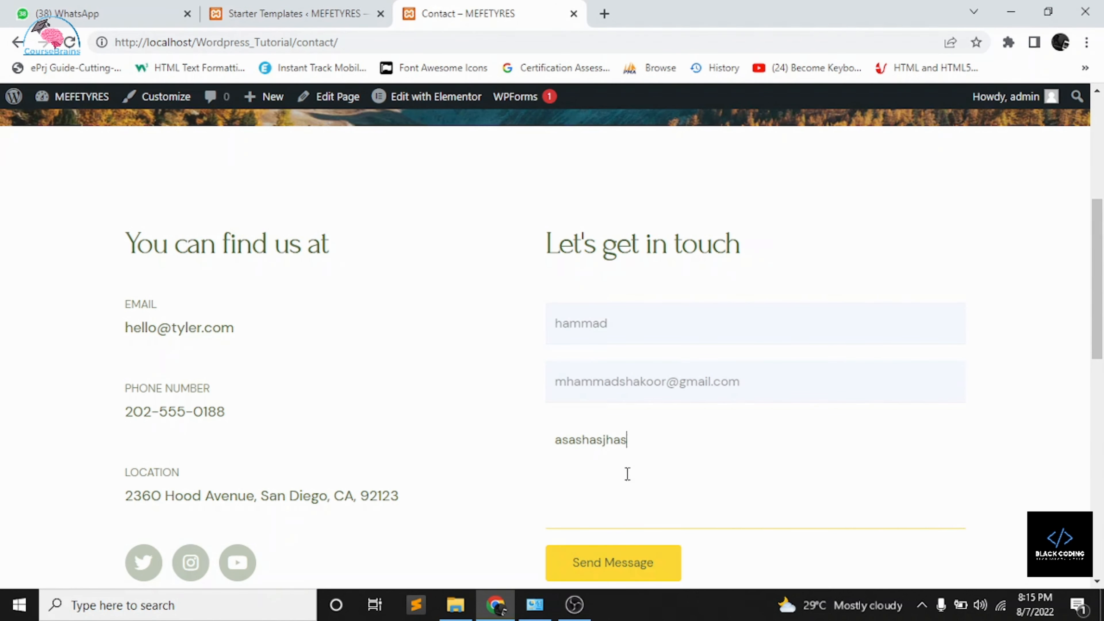
click(629, 563)
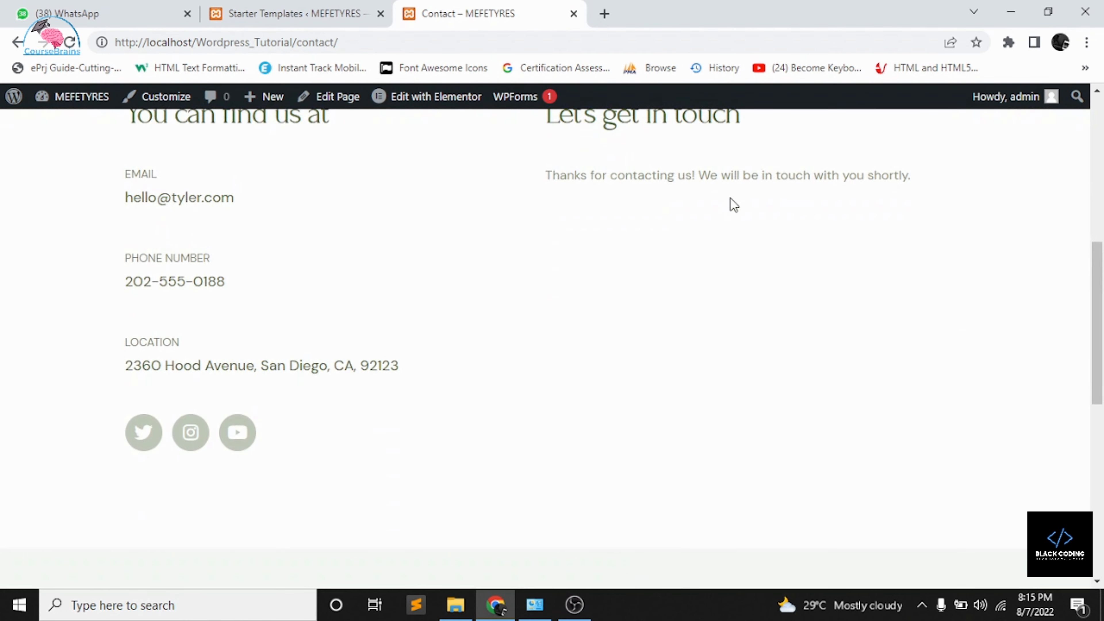
drag(607, 171, 874, 175)
mouse_move(520, 109)
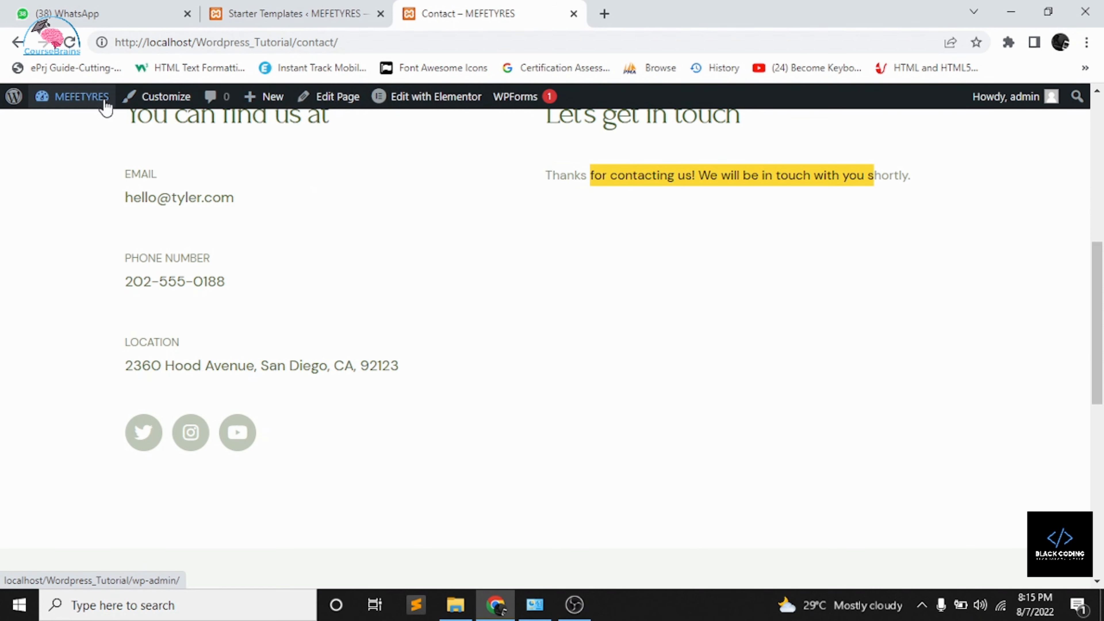
- Return to the site's home page and close the Starter Templates browser tab
mouse_move(99, 106)
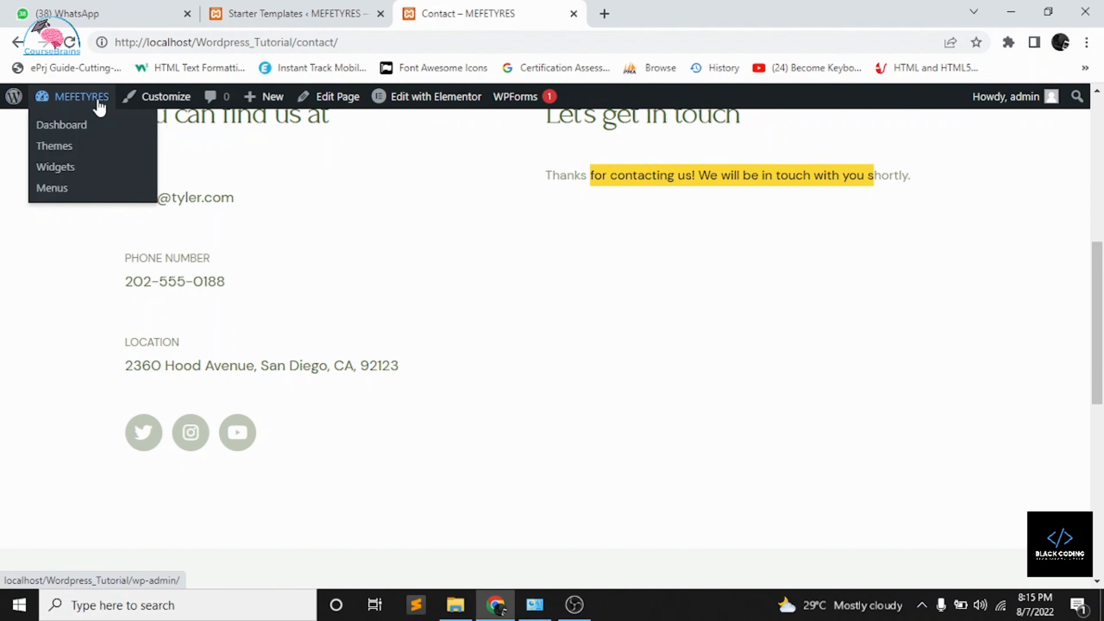
scroll(377, 289, up, 7)
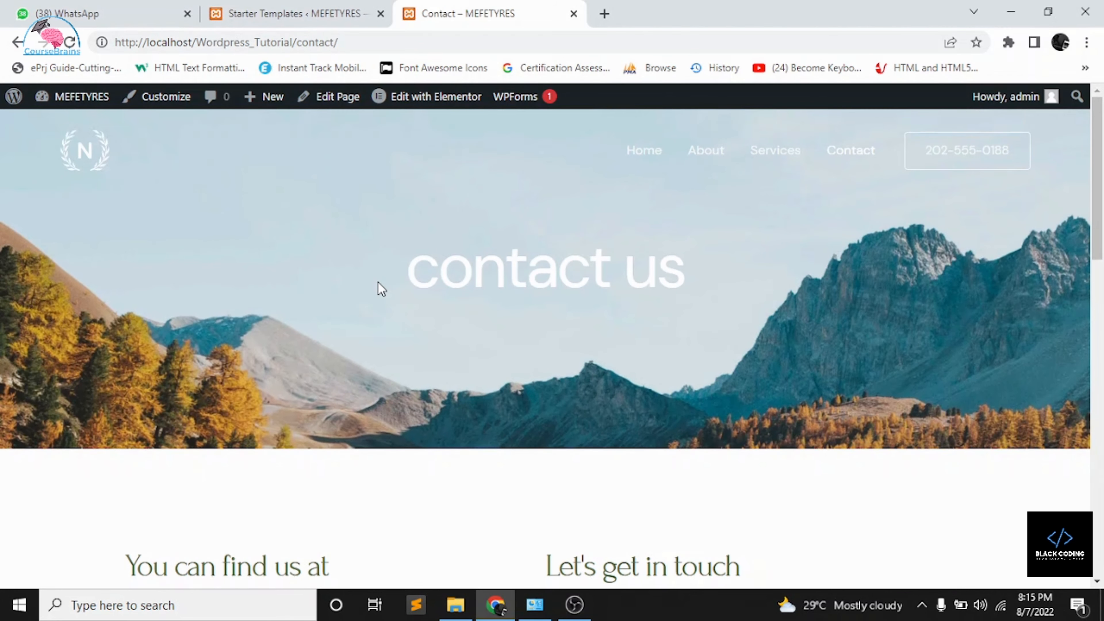
click(631, 155)
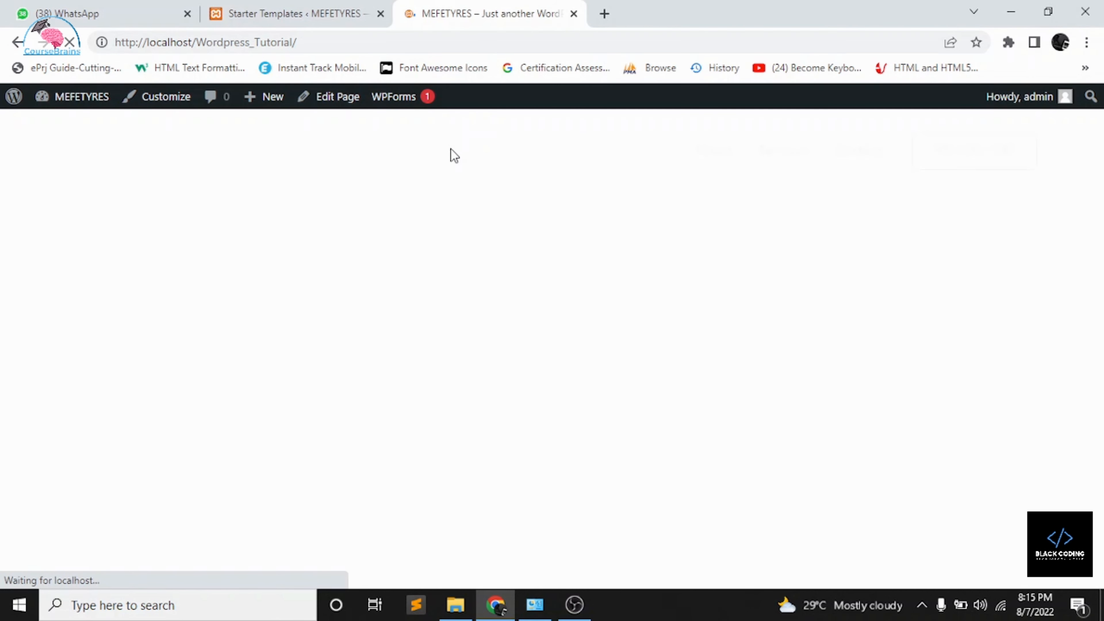
mouse_move(453, 114)
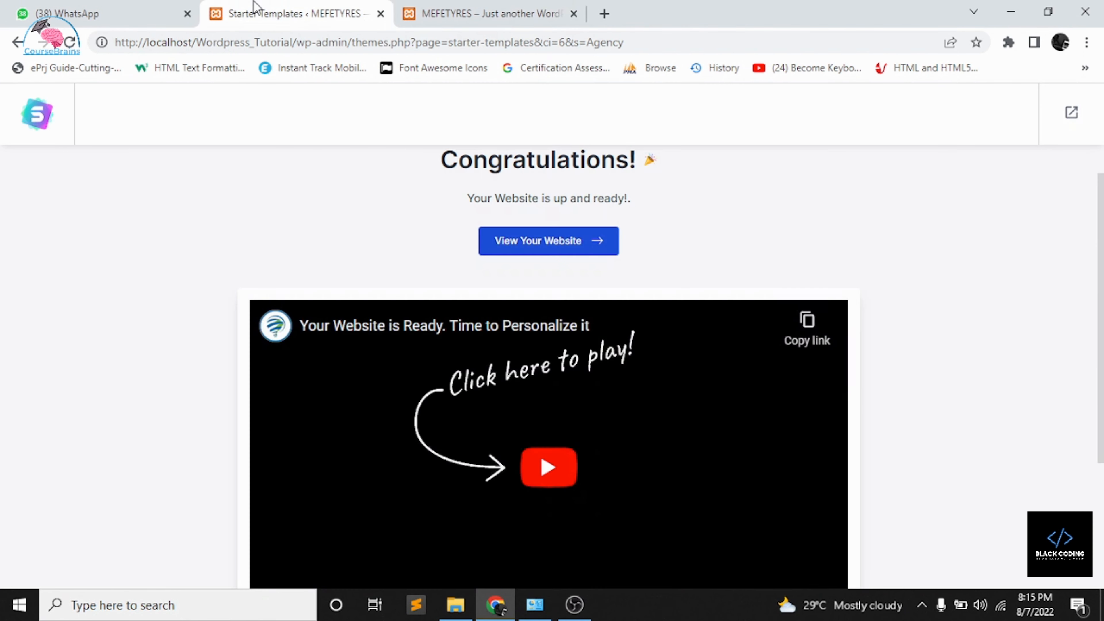
click(263, 11)
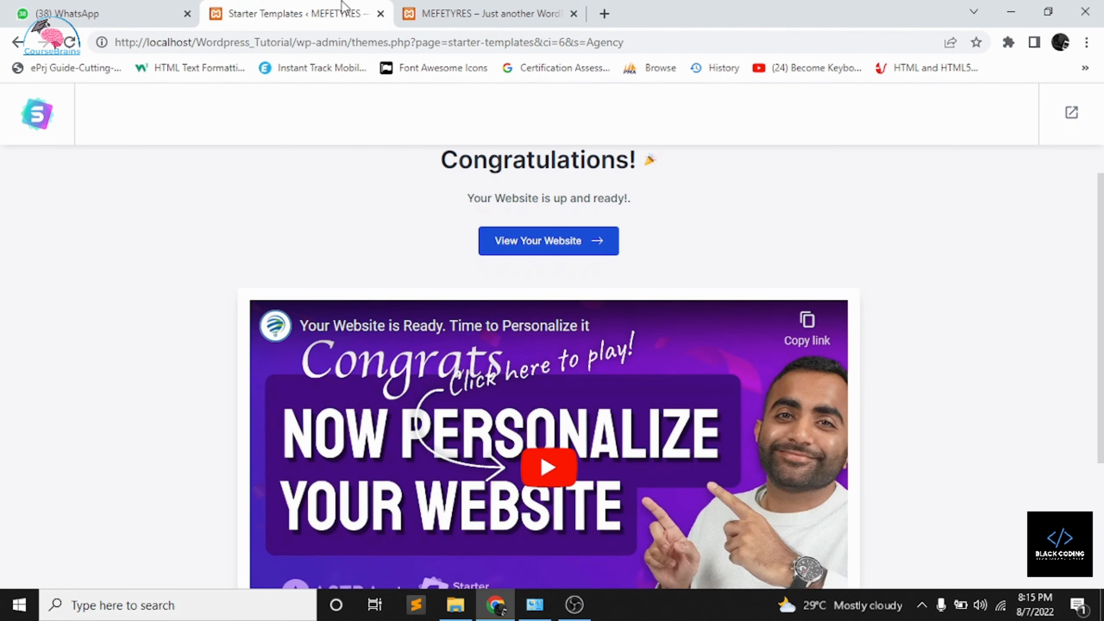
click(381, 14)
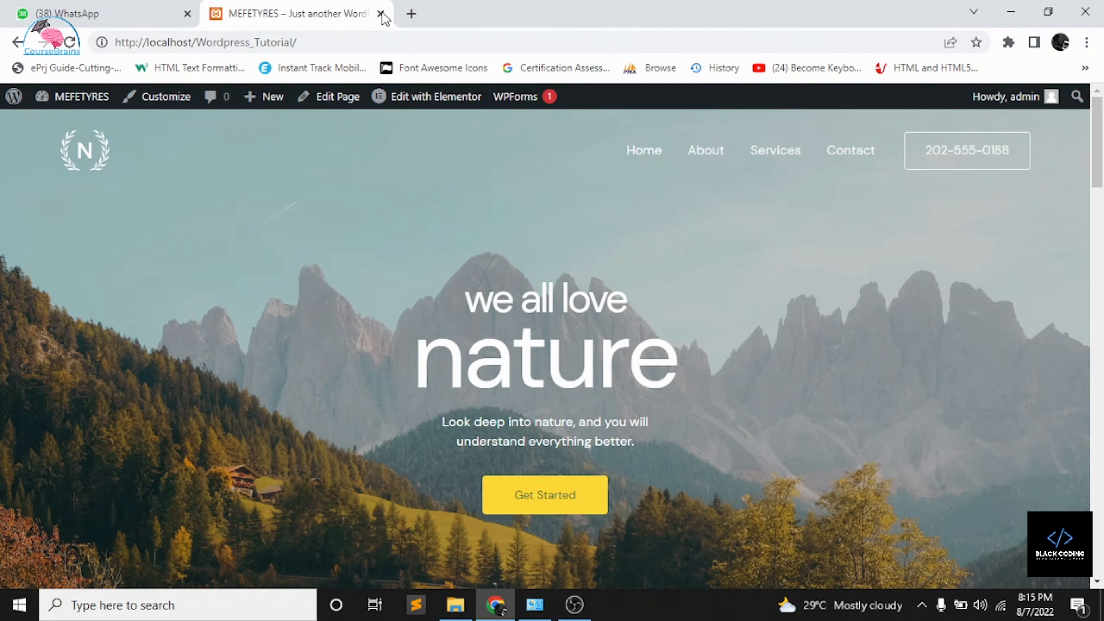
- Open the site at localhost/Wordpress_Tutorial/ in a new browser tab
click(411, 13)
text(localhost/mefetyres)
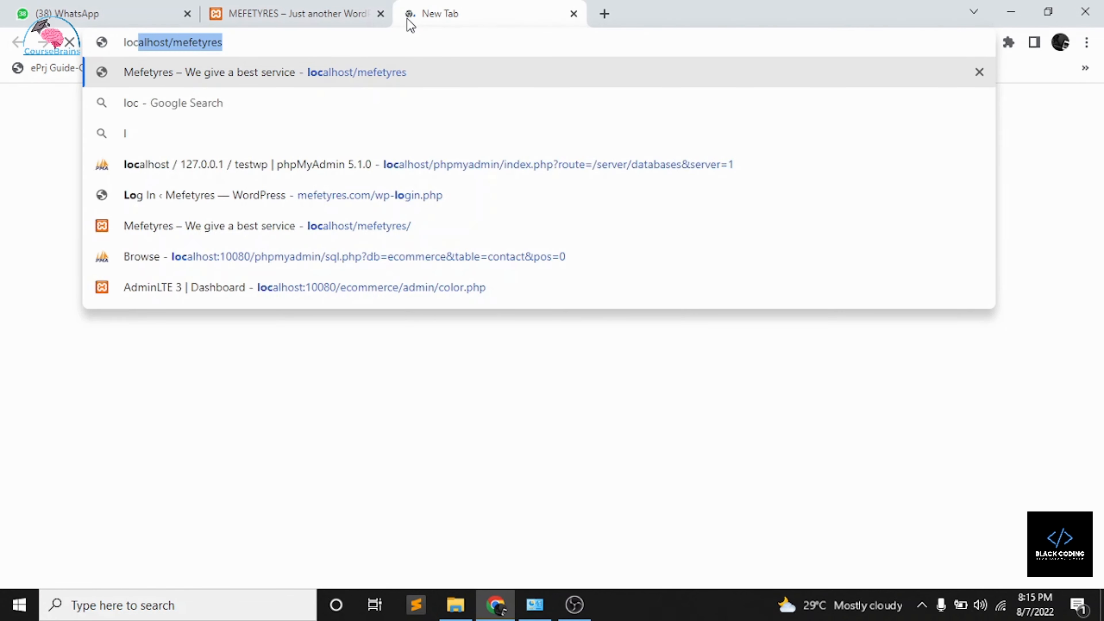
key(BackSpace)
key(BackSpace)
key(BackSpace)
key(BackSpace)
key(BackSpace)
key(BackSpace)
key(BackSpace)
key(BackSpace)
text(wo)
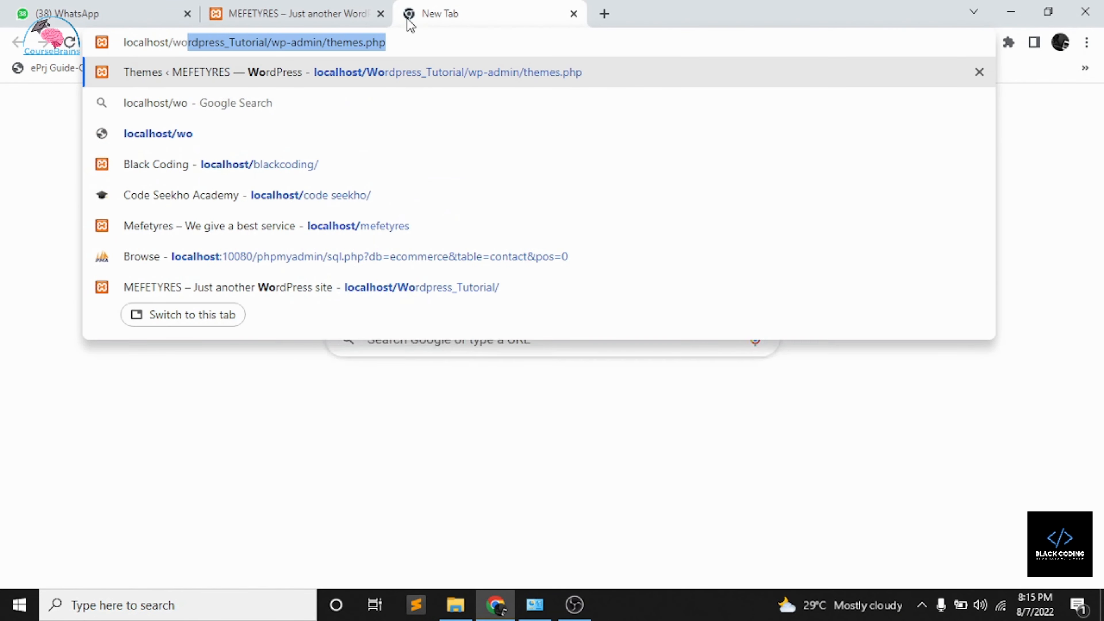
key(End)
key(BackSpace)
key(BackSpace)
key(BackSpace)
key(BackSpace)
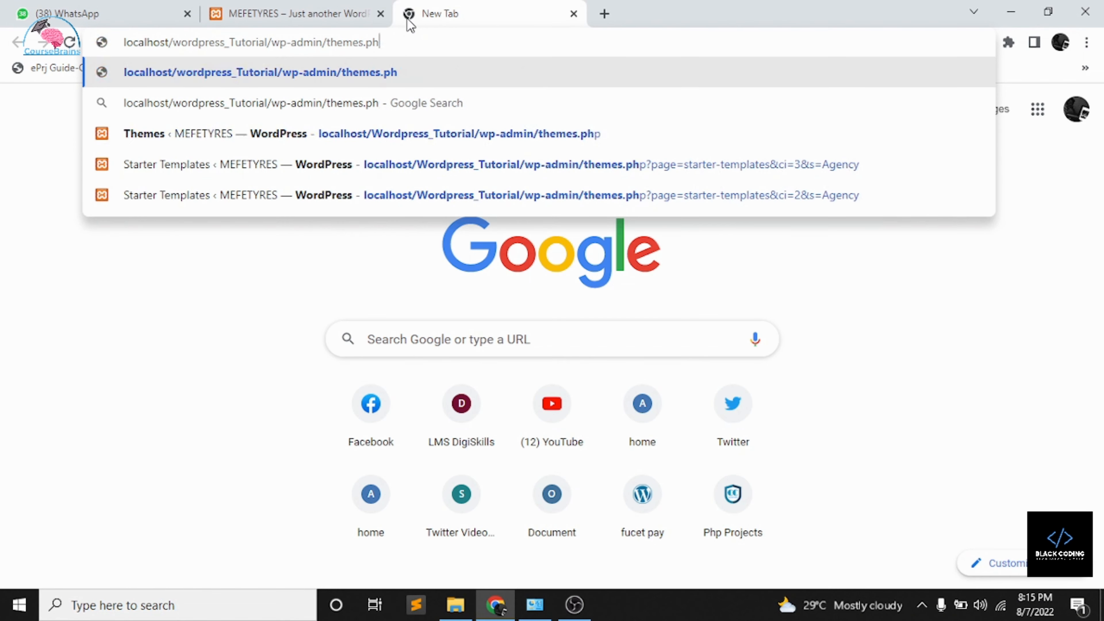
key(BackSpace)
key(BackSpace)
key(BackSpace)
key(BackSpace)
key(BackSpace)
key(BackSpace)
key(BackSpace)
key(BackSpace)
key(BackSpace)
key(BackSpace)
key(BackSpace)
key(BackSpace)
key(BackSpace)
key(BackSpace)
key(BackSpace)
key(Return)
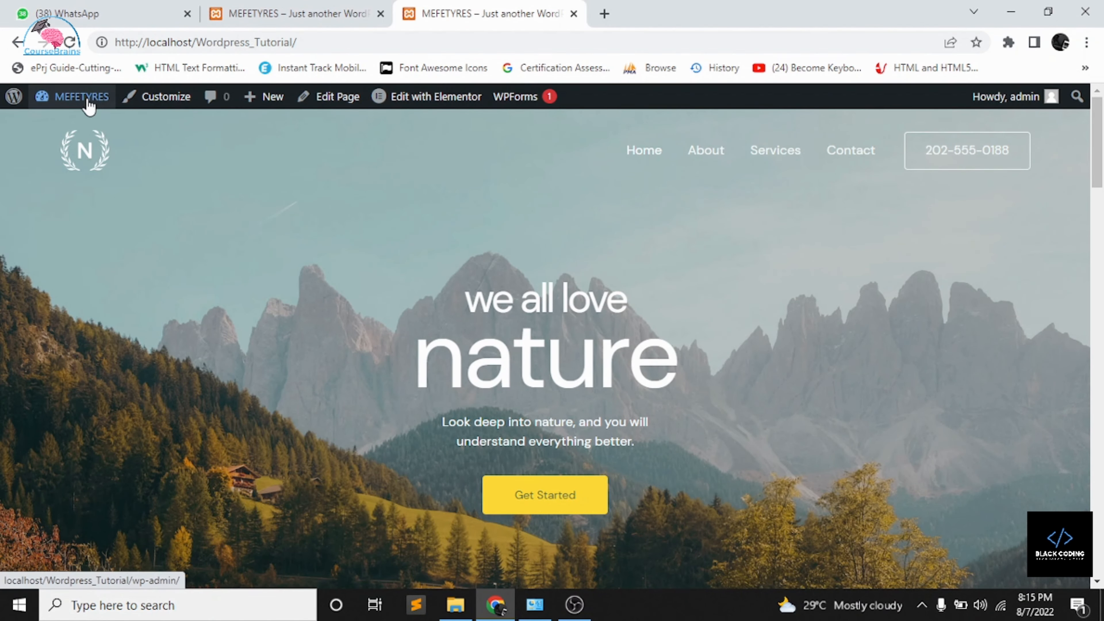
- Go to the WordPress dashboard and look through the list of all pages
mouse_move(76, 97)
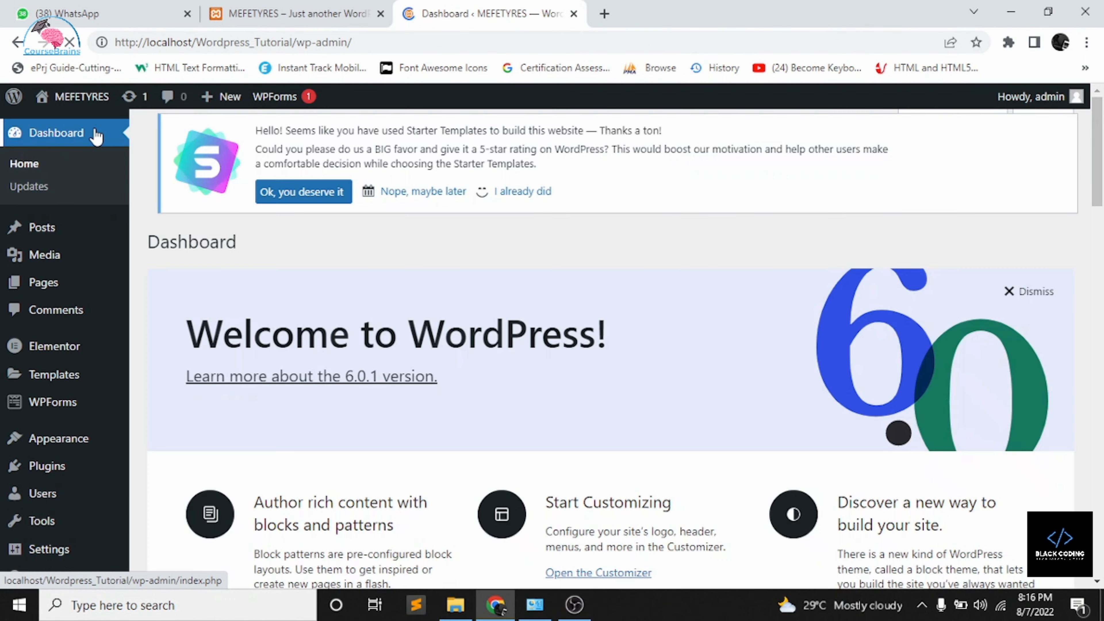
mouse_move(69, 283)
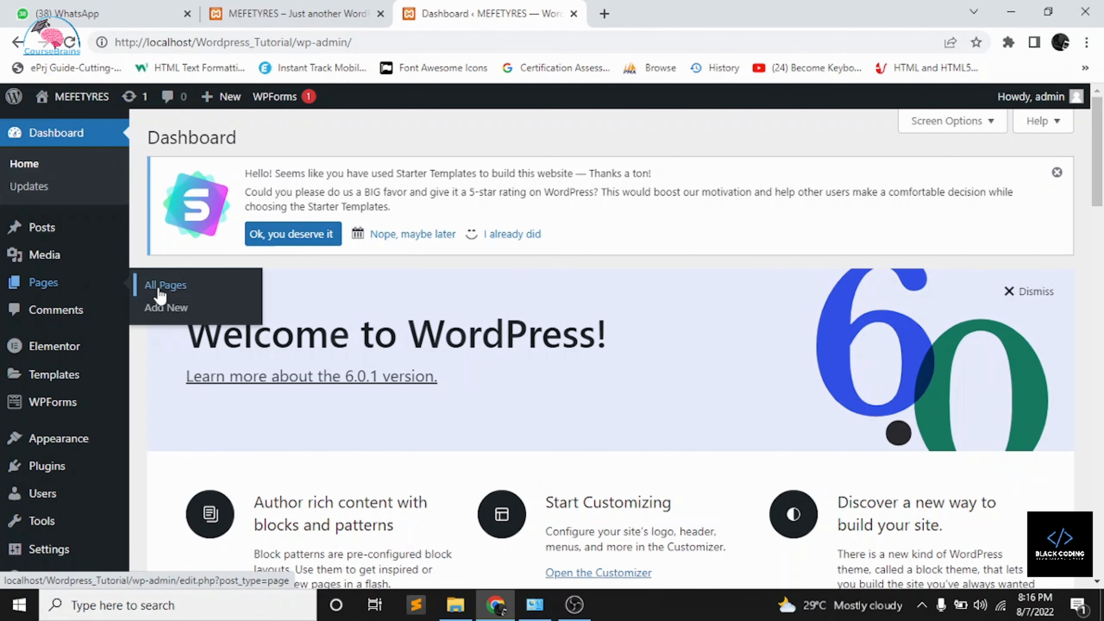
click(98, 287)
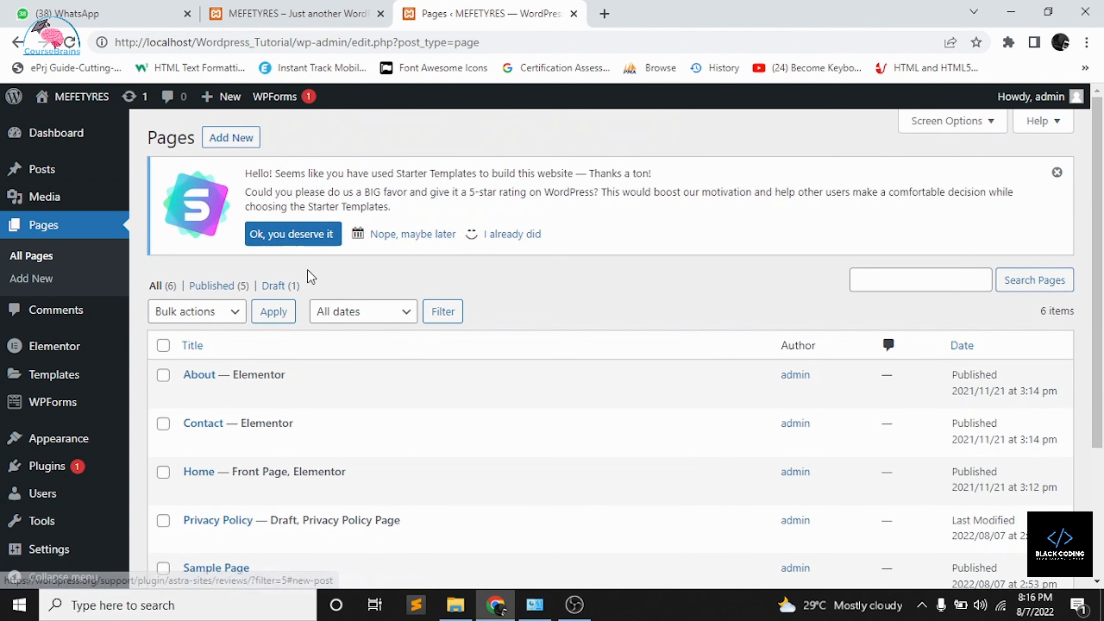
scroll(308, 277, down, 3)
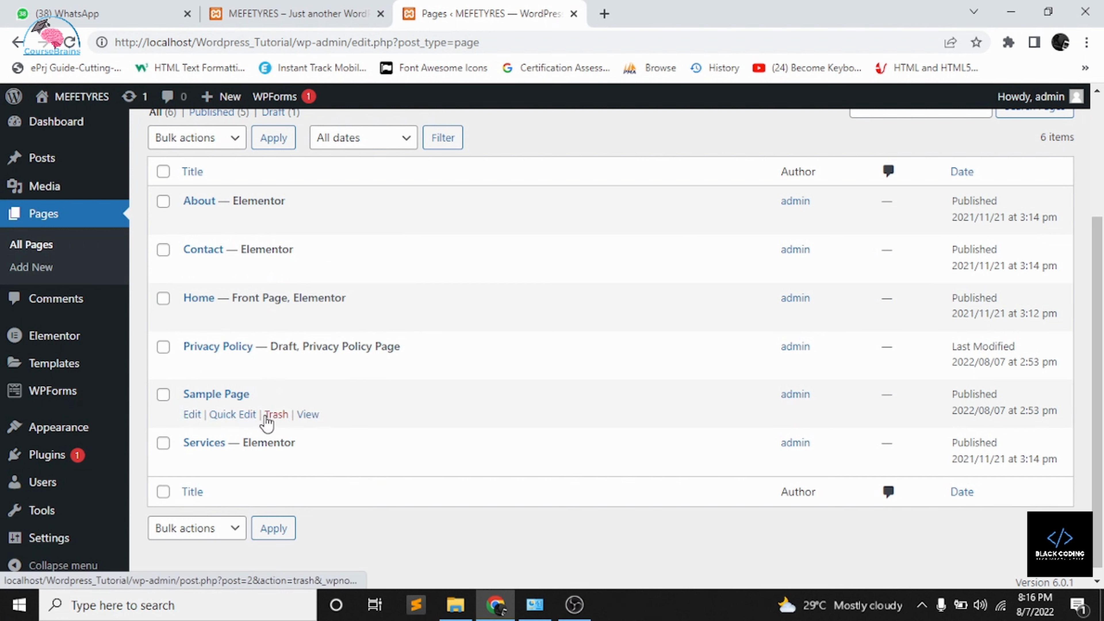
scroll(290, 243, up, 1)
scroll(290, 244, up, 2)
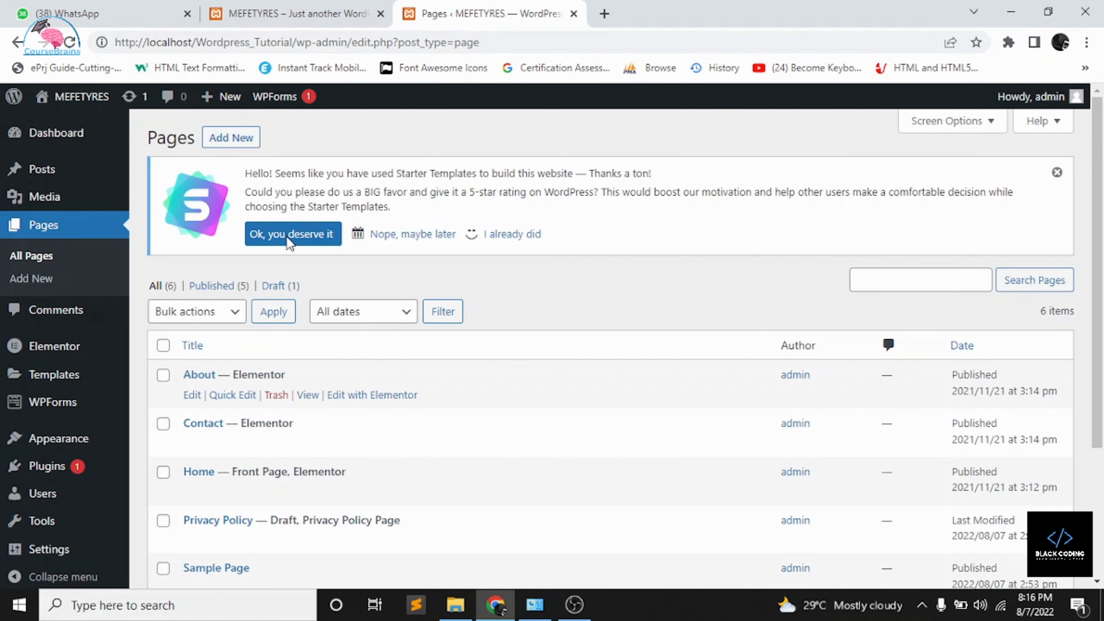
scroll(264, 217, down, 2)
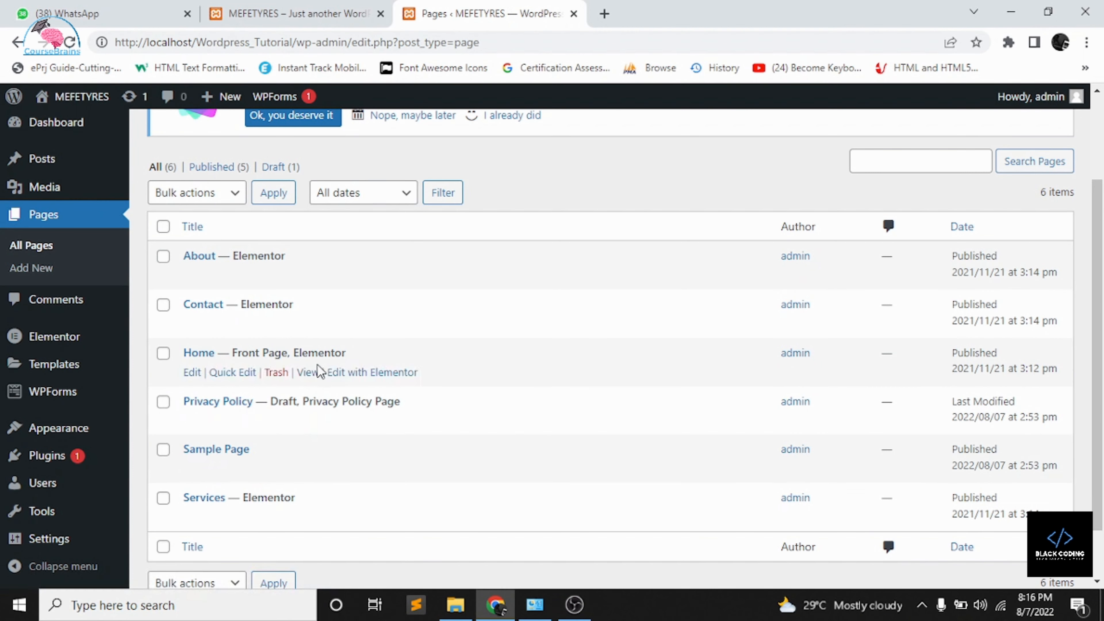
- Open the Home page in Elementor in a new tab and order the tabs as Pages list, Elementor editor, live site
right_click(368, 379)
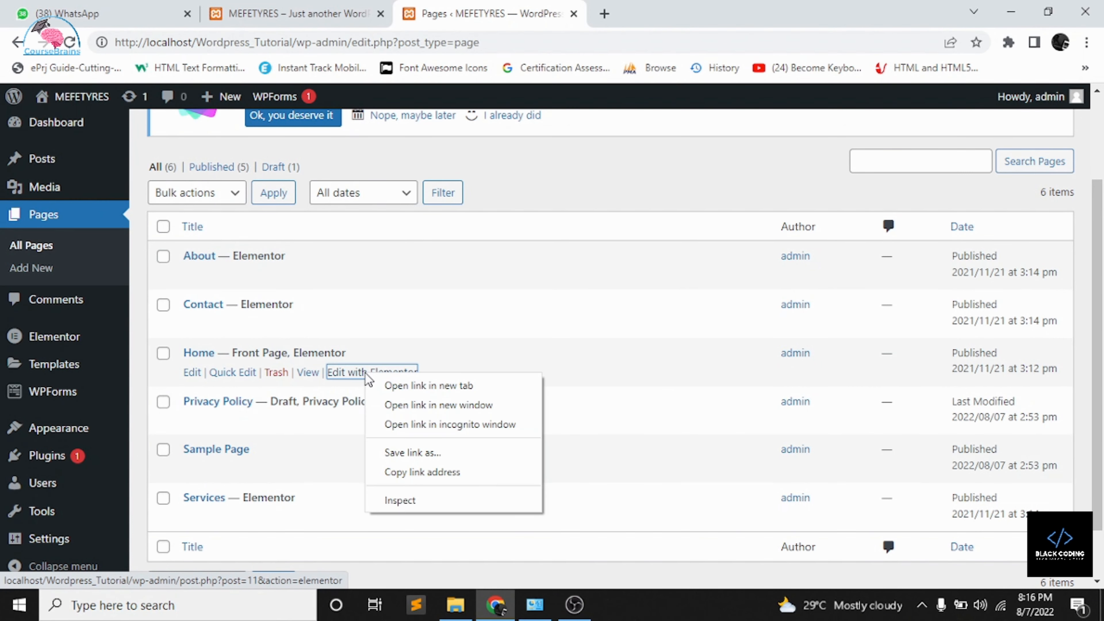
click(383, 385)
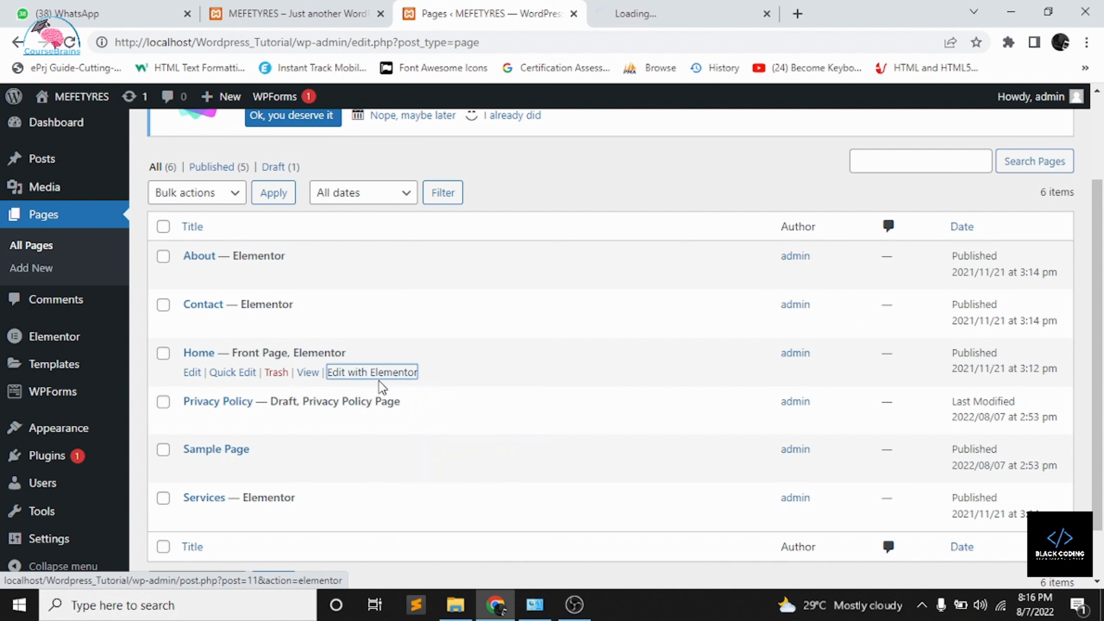
drag(685, 9, 485, 6)
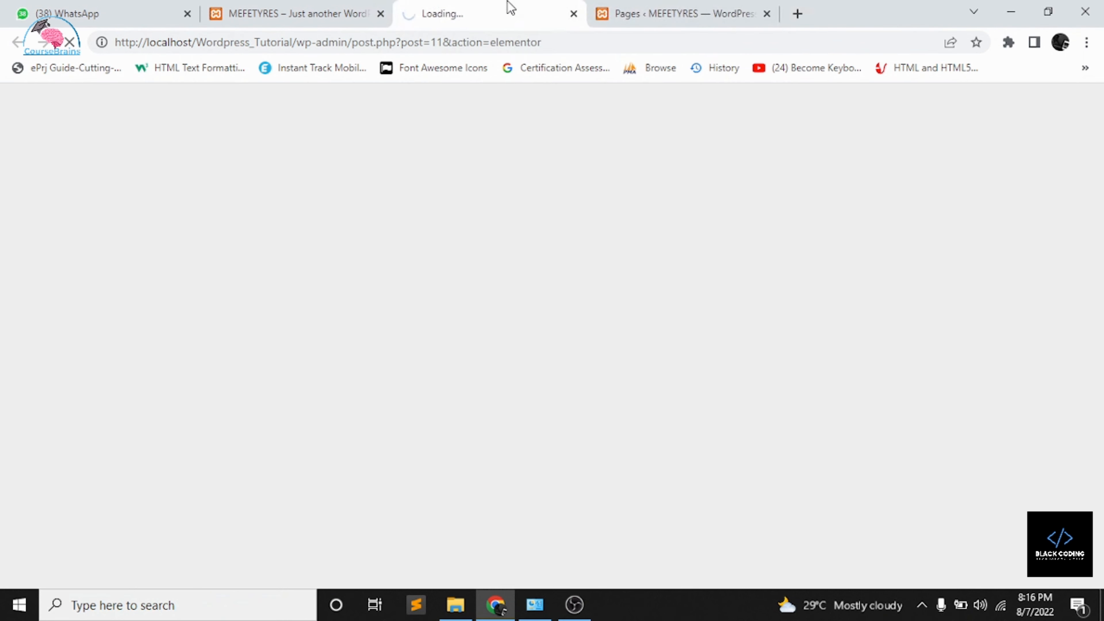
drag(643, 7, 235, 5)
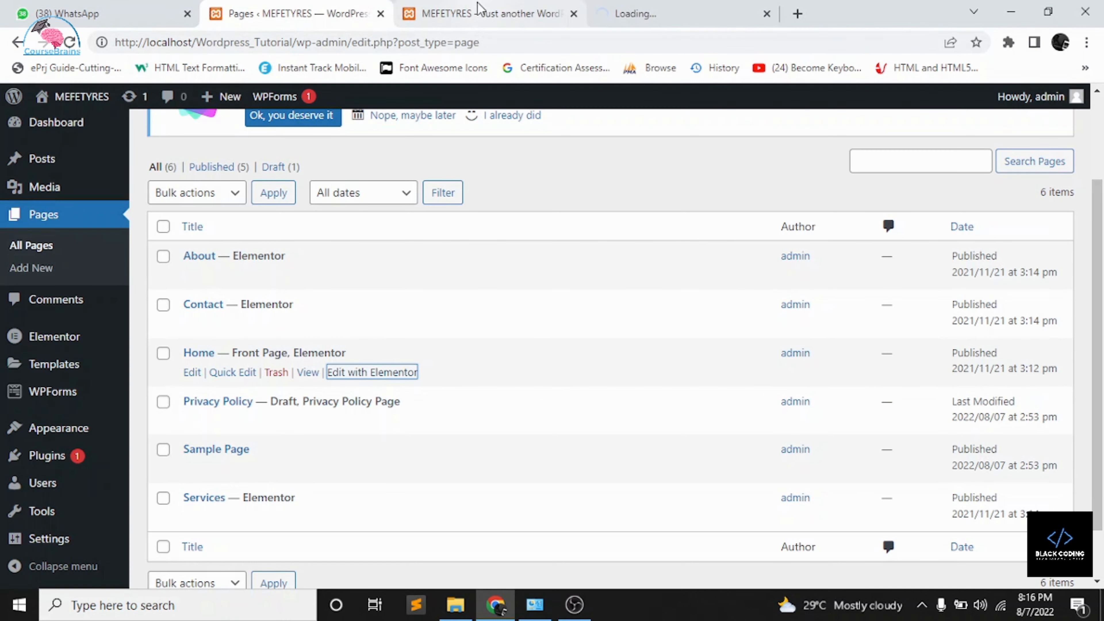
drag(475, 9, 694, 4)
click(269, 14)
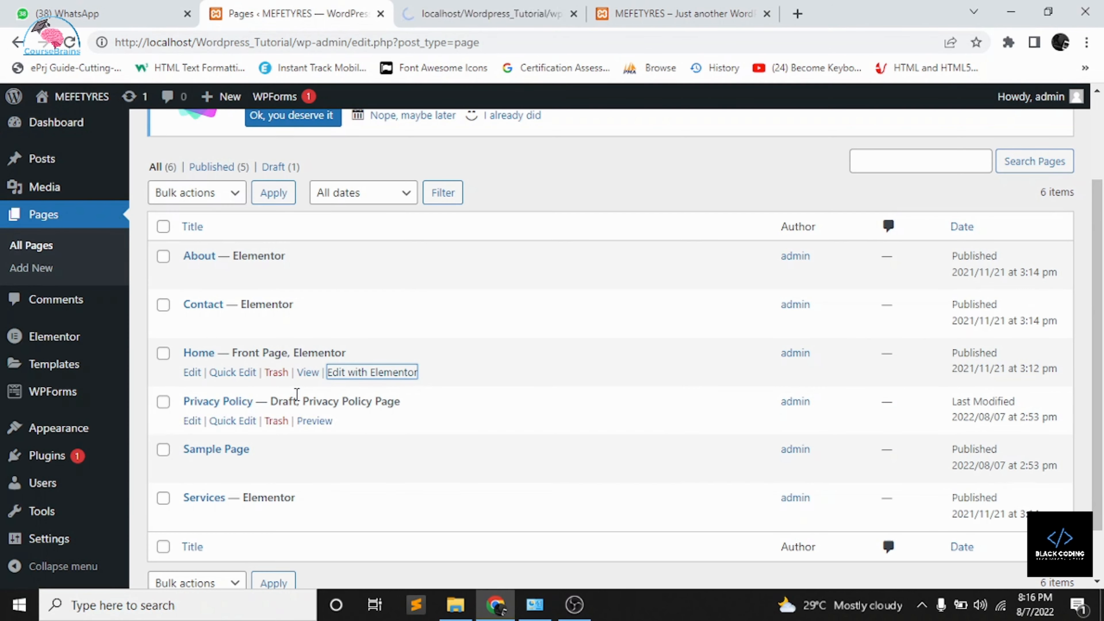
- Open the Astra theme customizer for the site in the tab holding the Pages list
scroll(86, 483, down, 3)
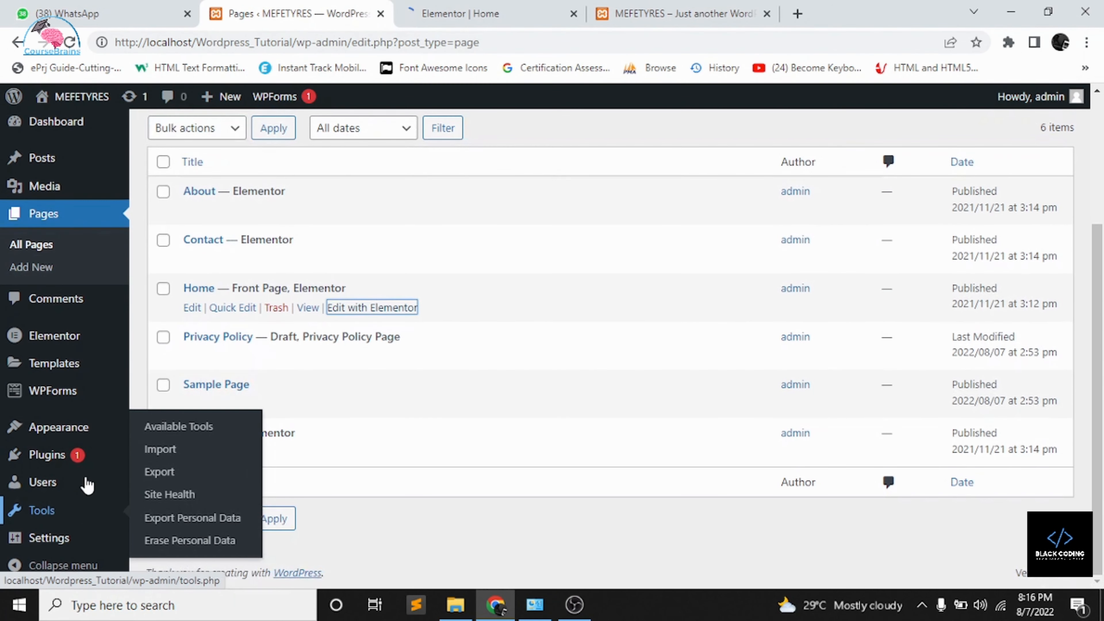
mouse_move(79, 424)
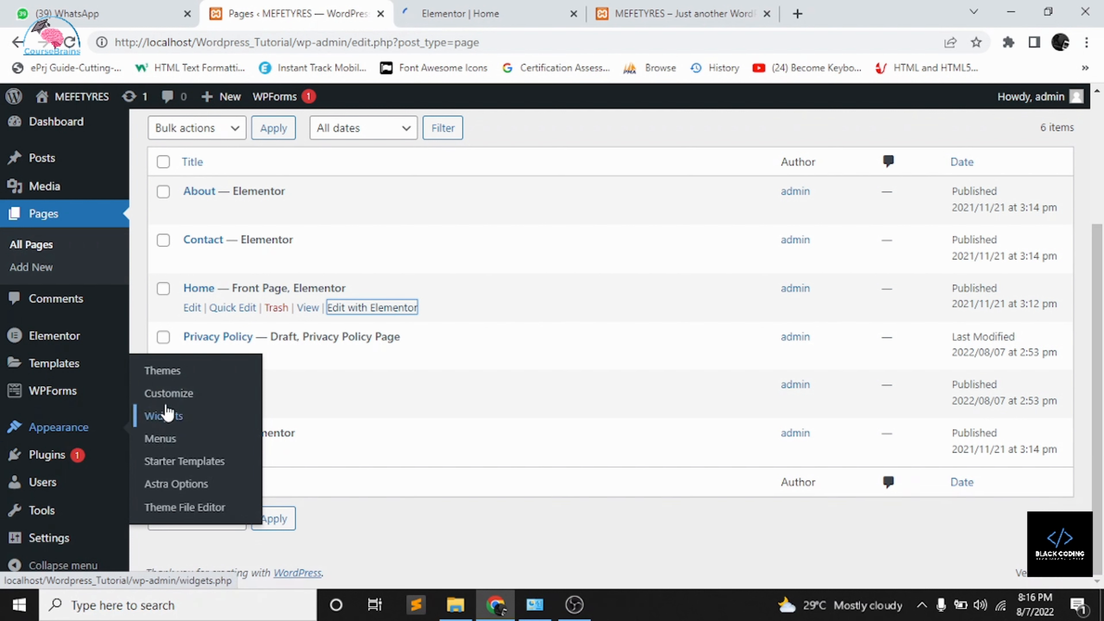
click(168, 402)
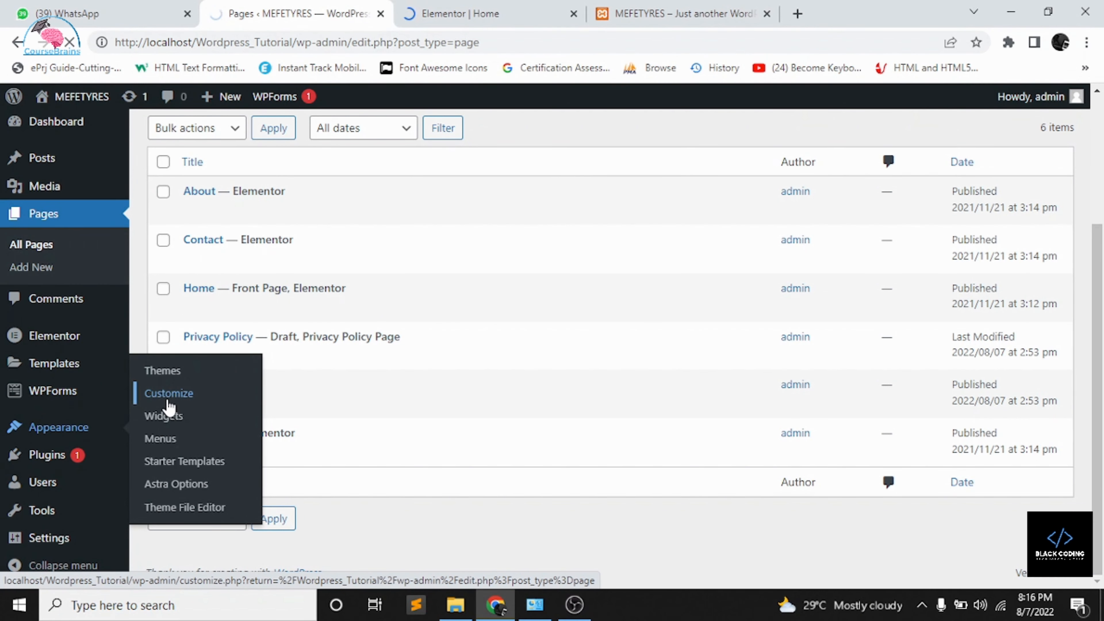
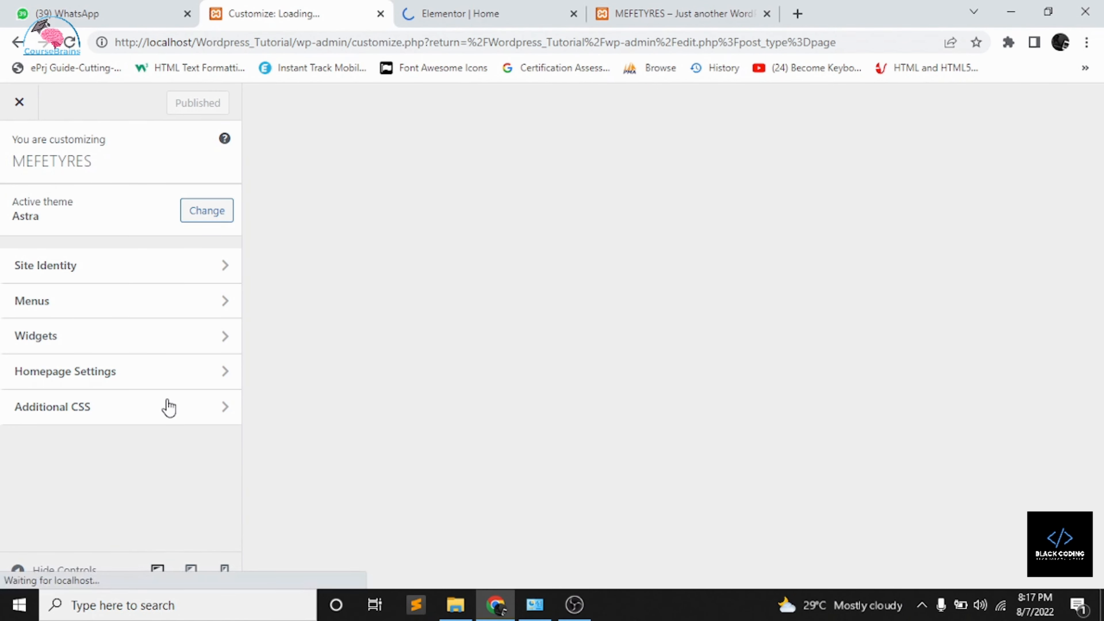
click(126, 264)
click(330, 6)
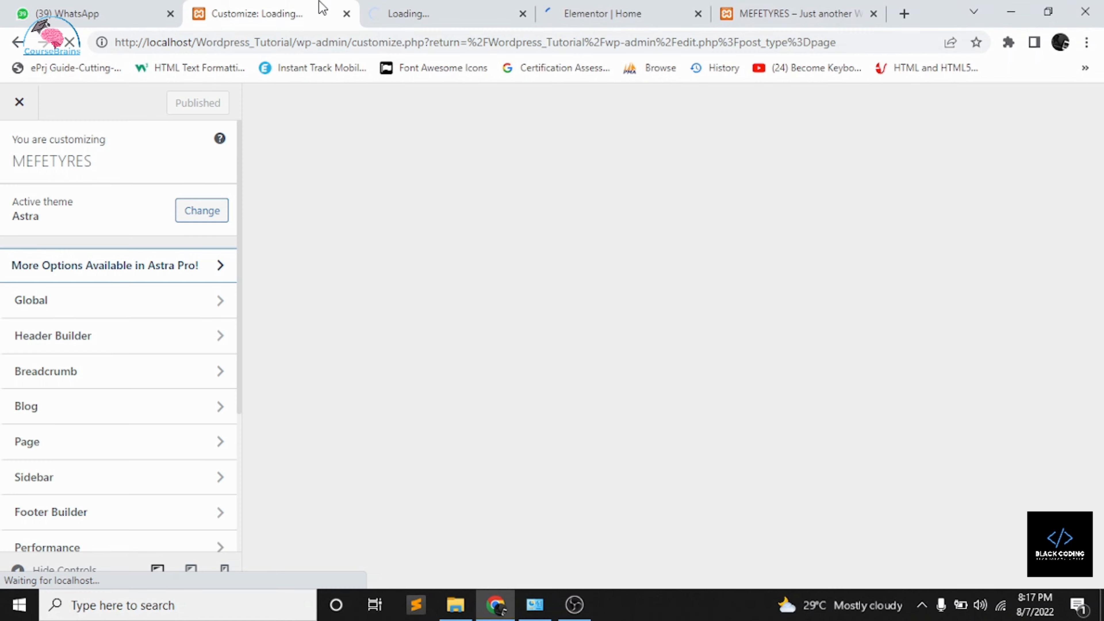
- Open the image chooser for changing the transparent header's logo in the theme customizer
scroll(120, 352, down, 5)
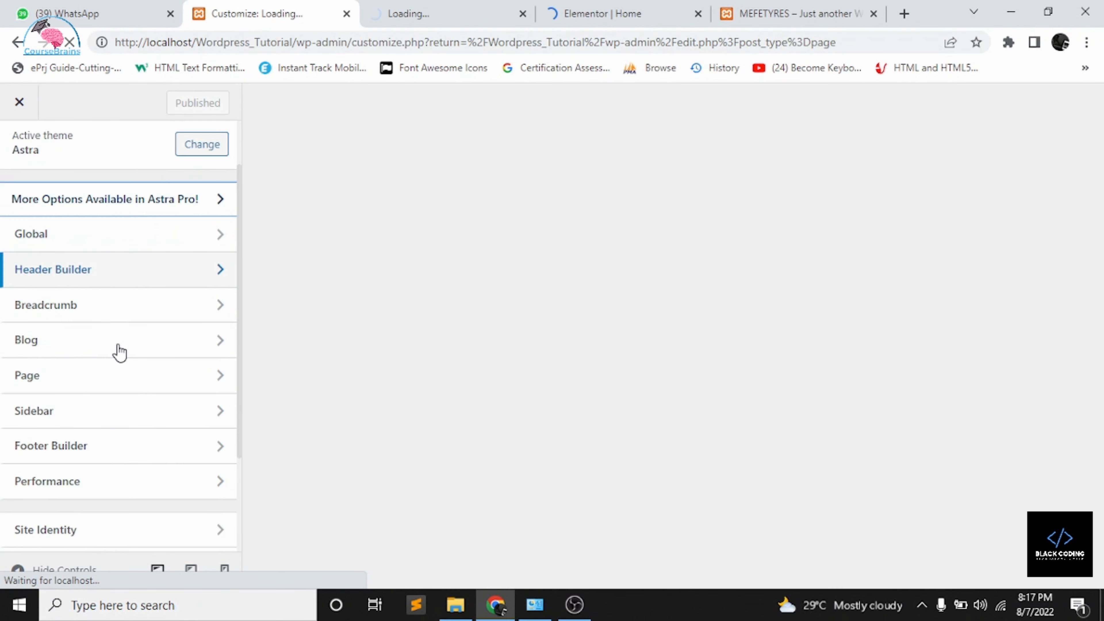
scroll(120, 352, up, 5)
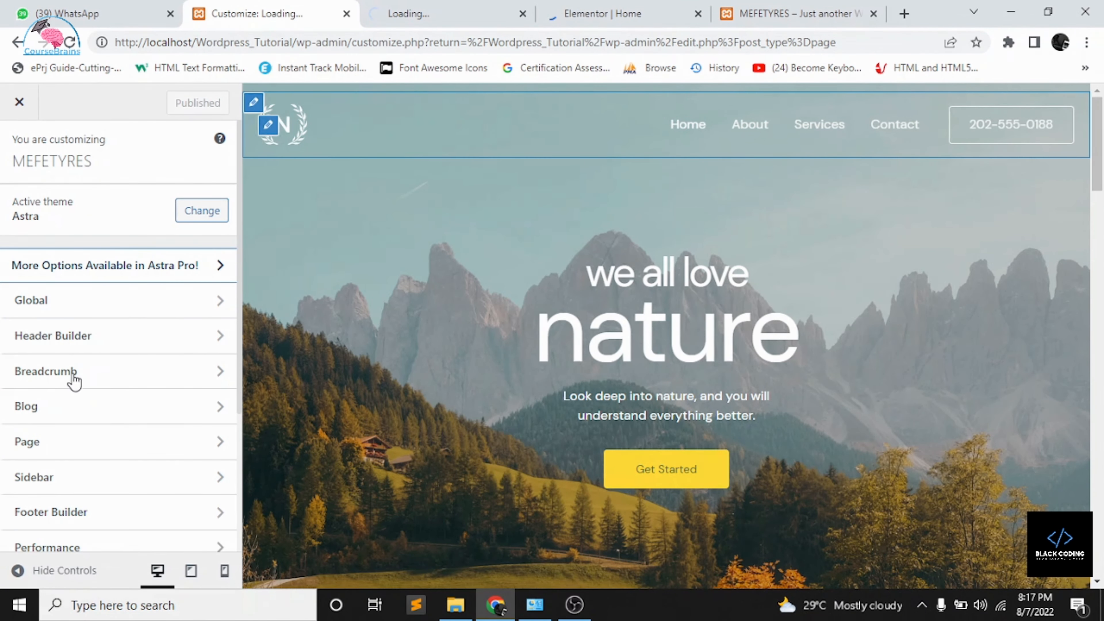
click(269, 127)
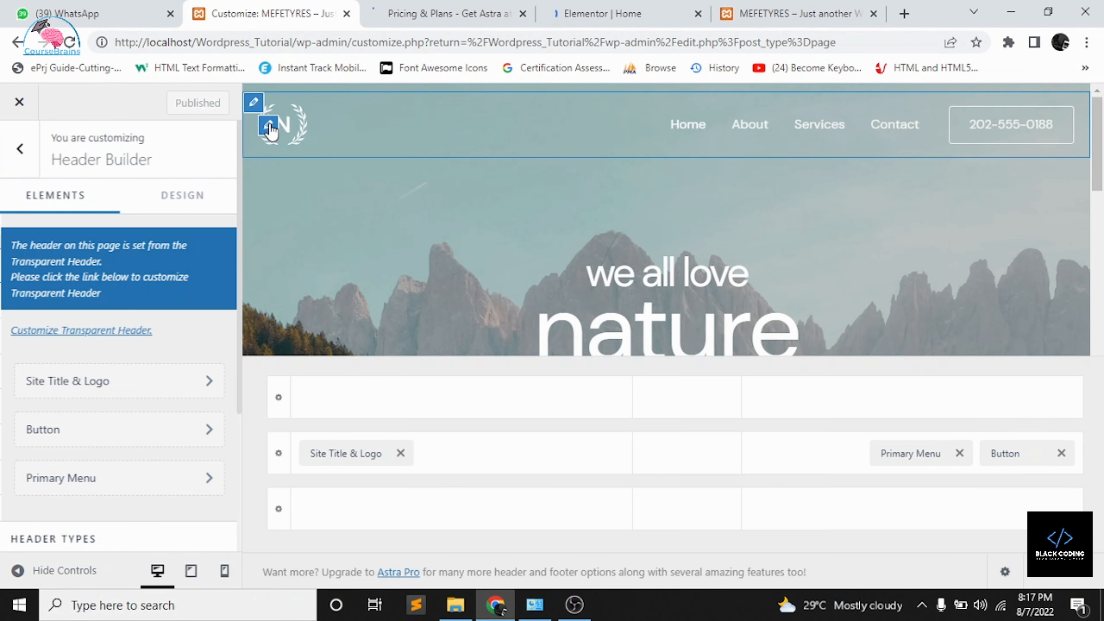
click(269, 129)
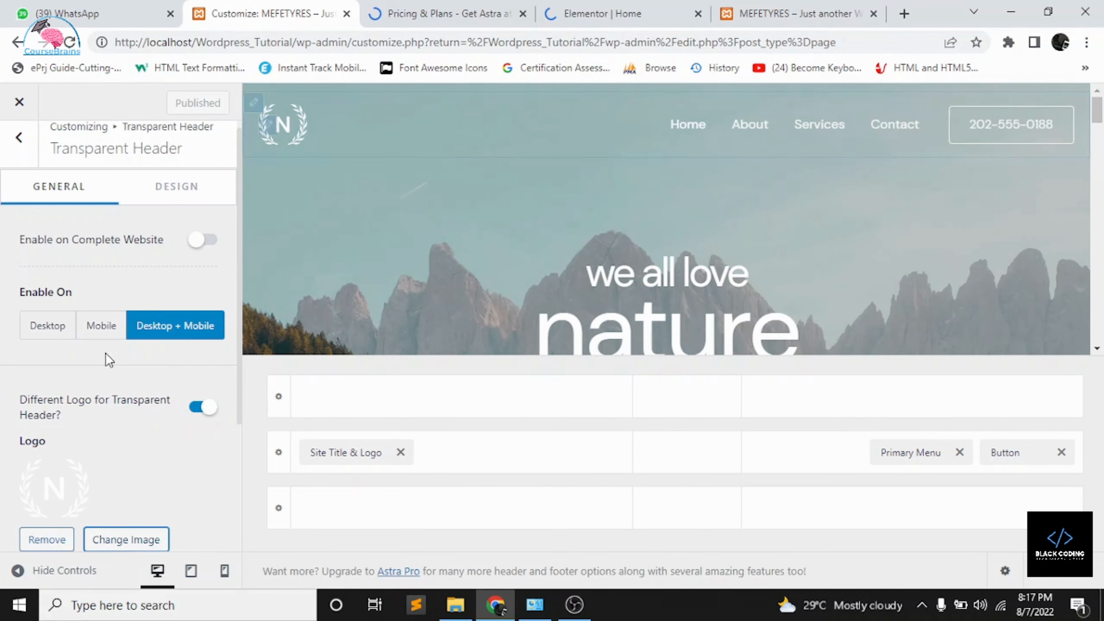
scroll(87, 493, down, 3)
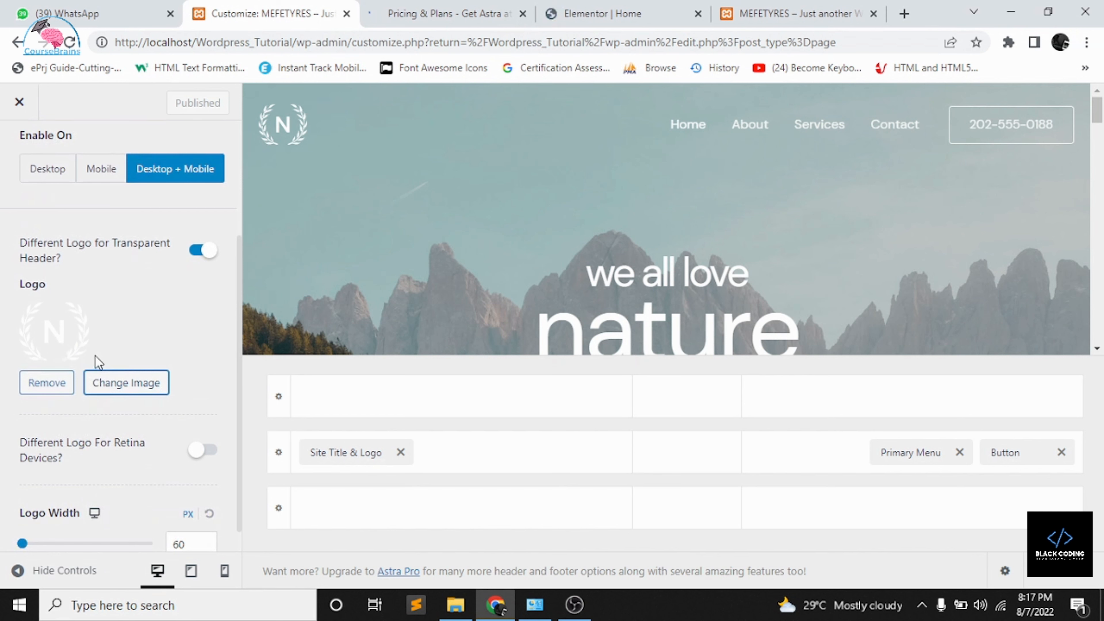
click(108, 380)
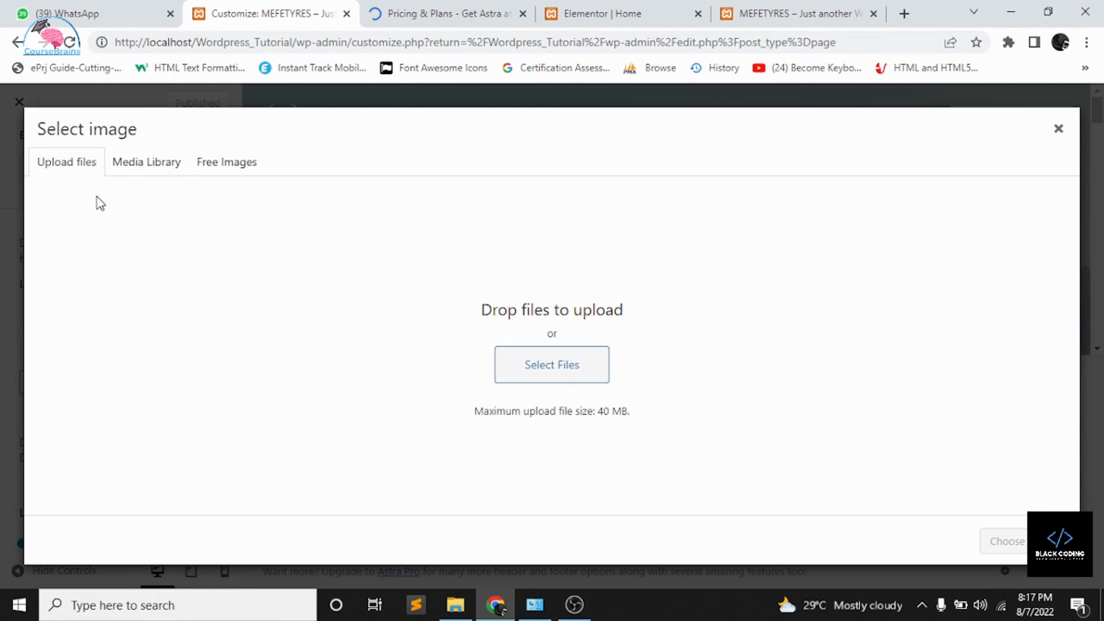
- Upload AM_logo_2-01-removebg-preview from the Downloads folder and choose it as the transparent header's logo
click(119, 175)
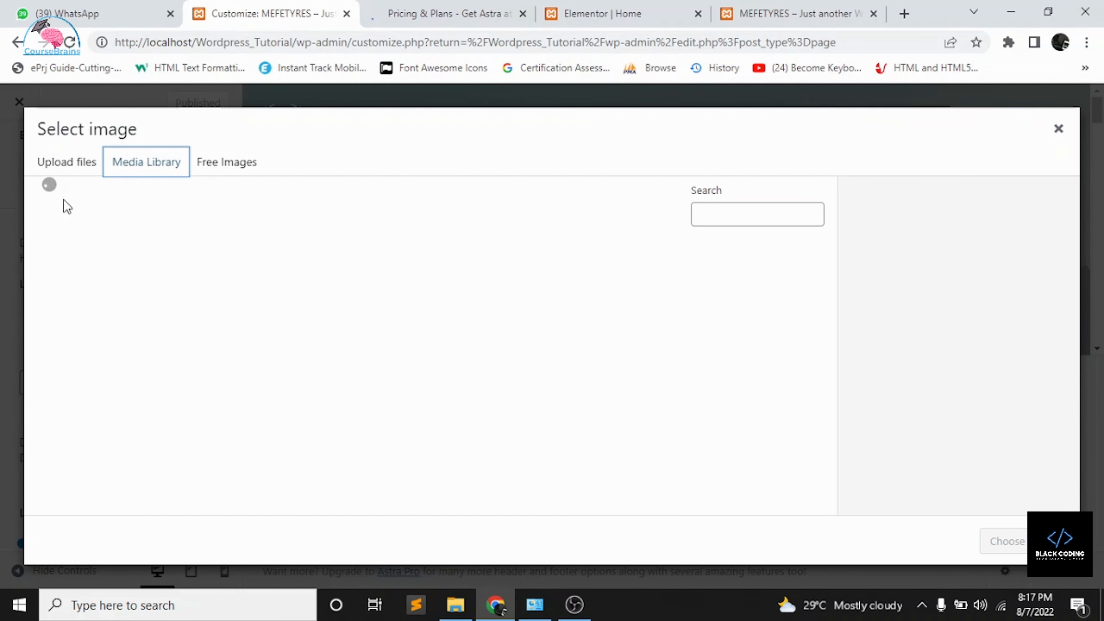
click(72, 172)
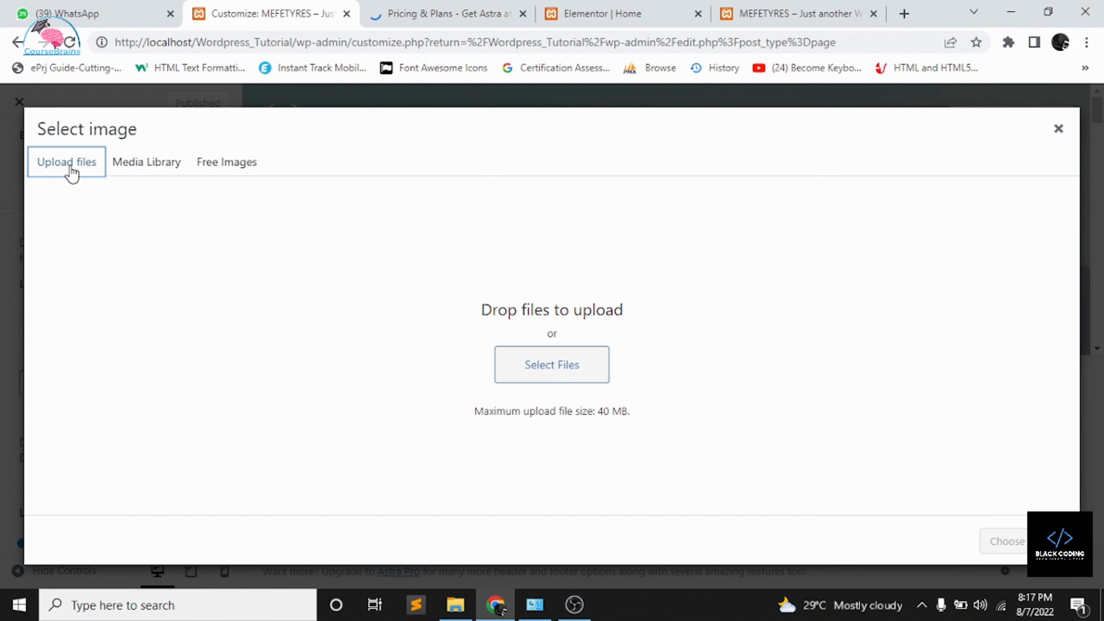
click(526, 364)
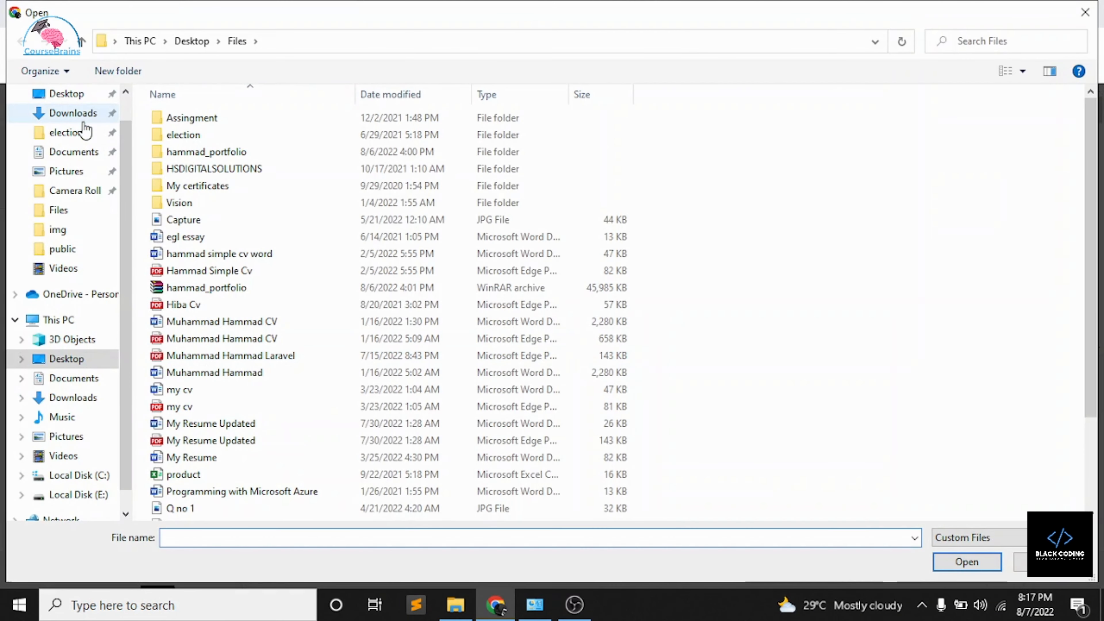
click(82, 117)
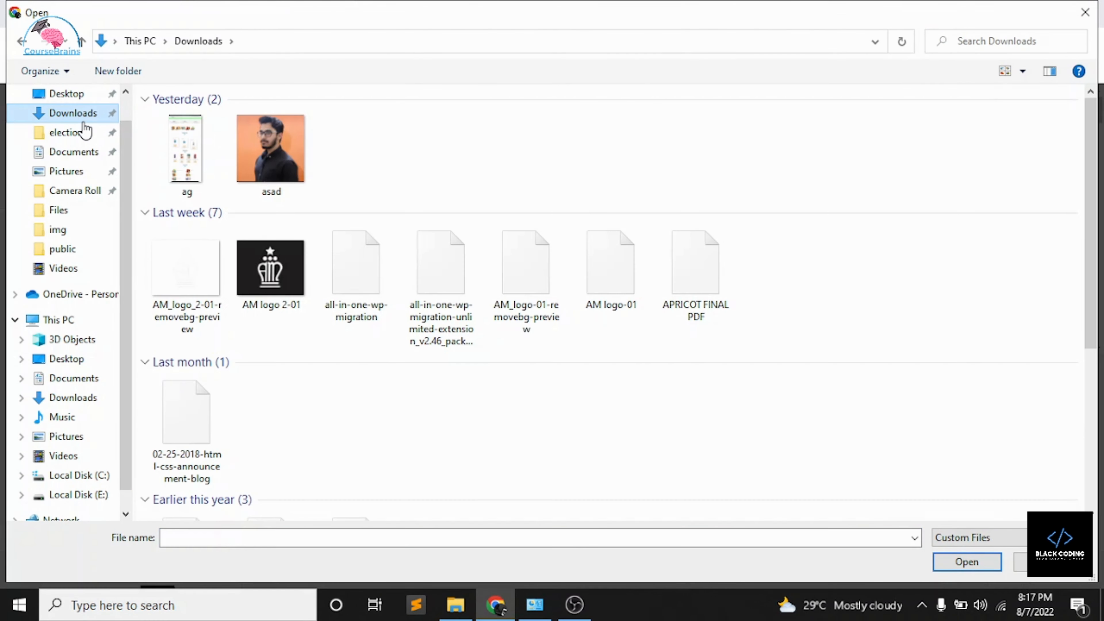
click(164, 314)
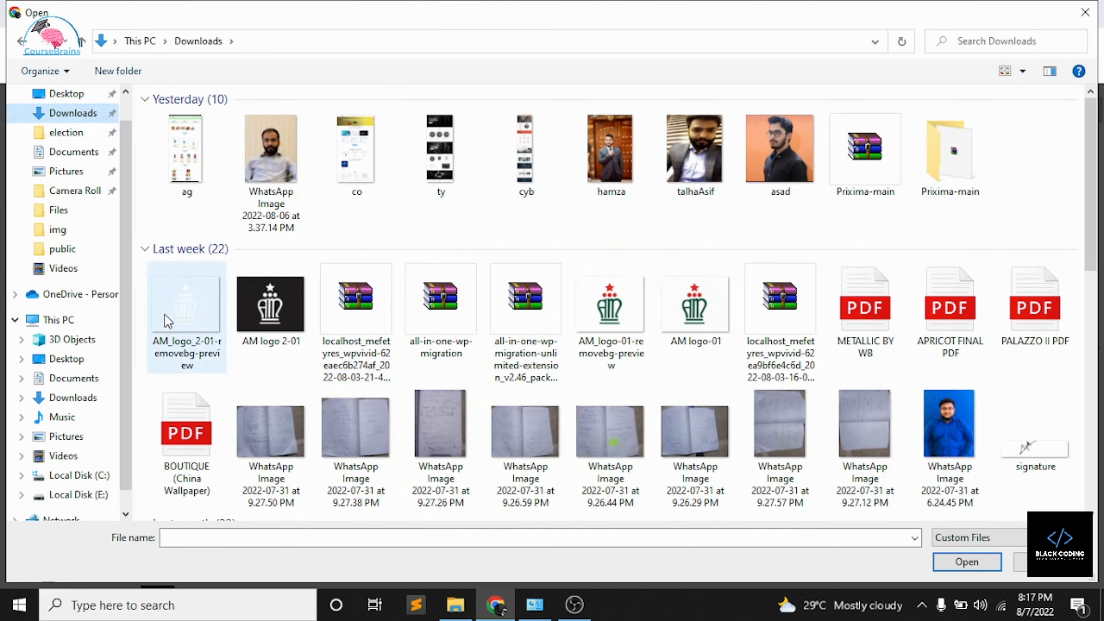
double_click(181, 315)
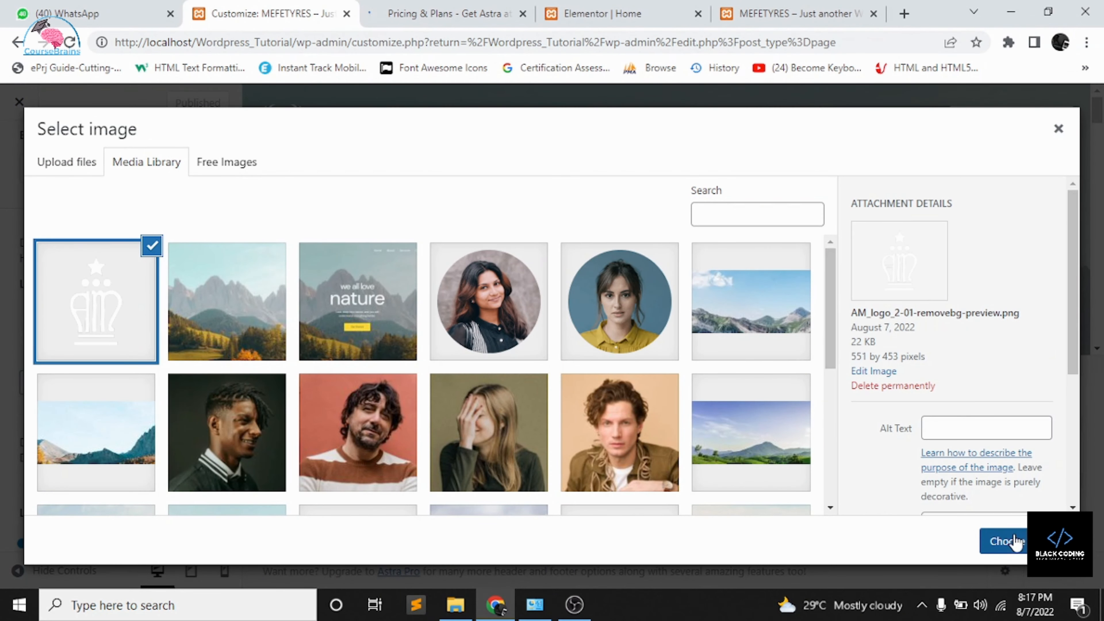
click(1010, 542)
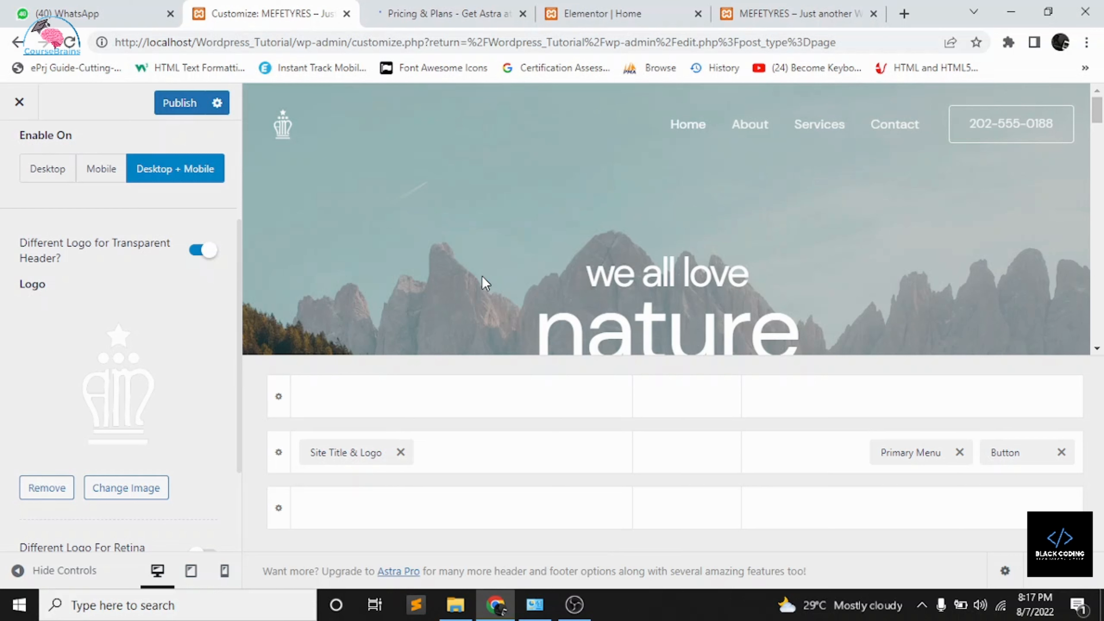
- Set the transparent header's logo width to 120 px
scroll(139, 400, down, 3)
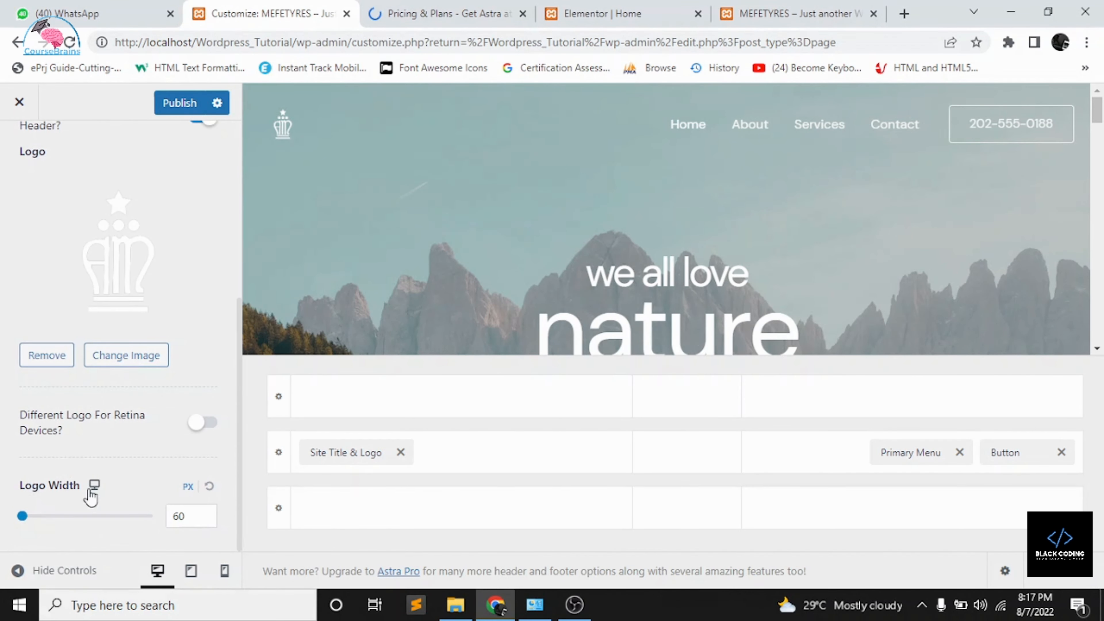
drag(26, 518, 44, 525)
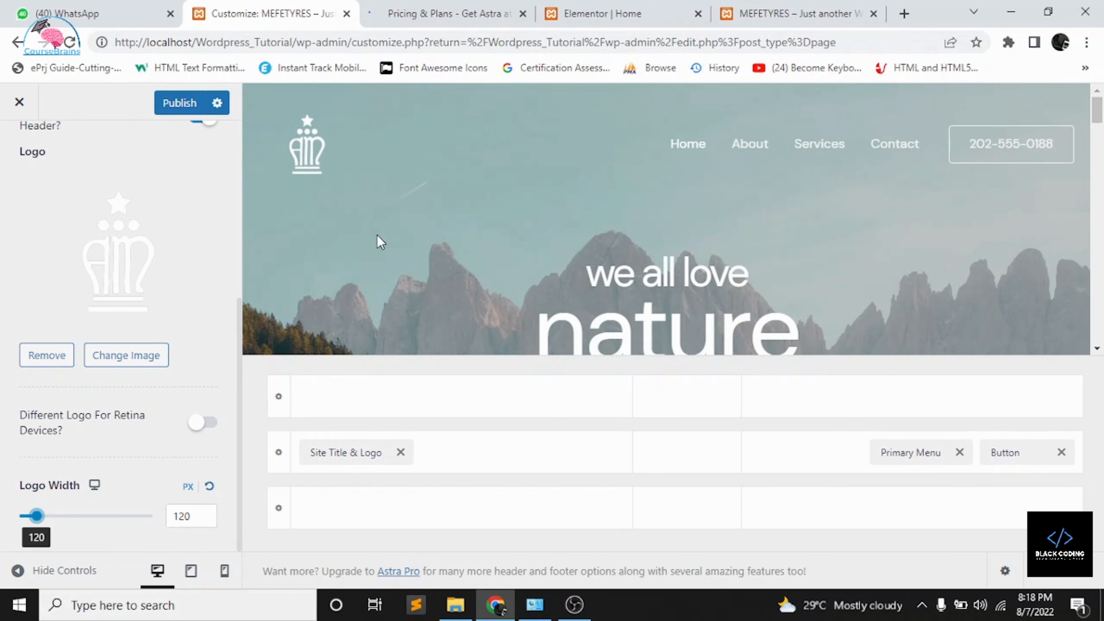
scroll(117, 522, up, 6)
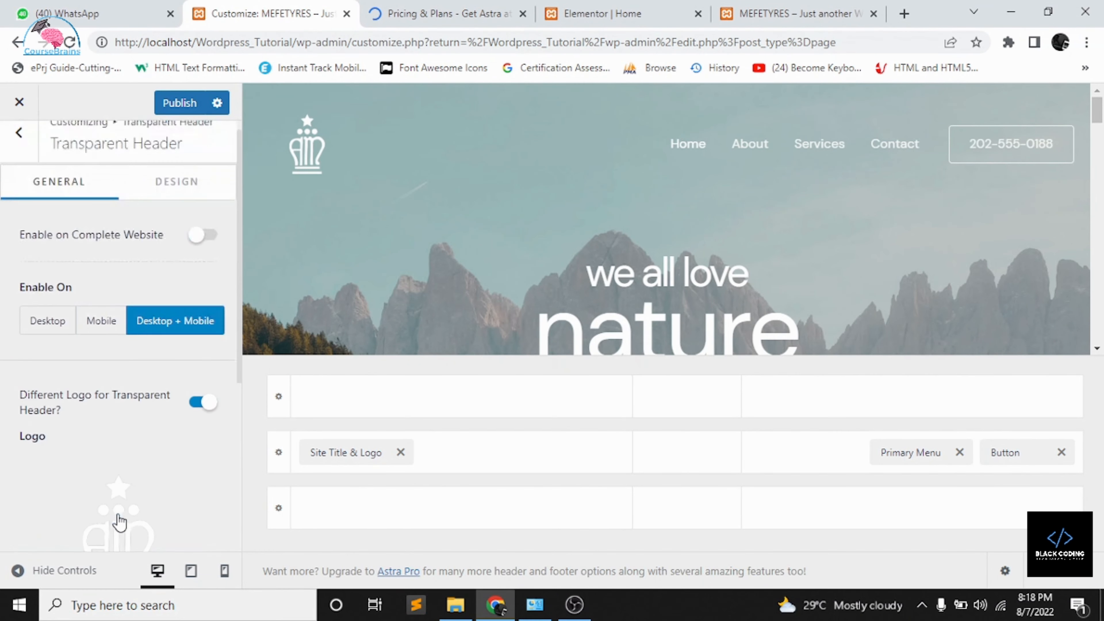
- Preview the page in tablet and mobile sizes, and return to the desktop preview
click(193, 570)
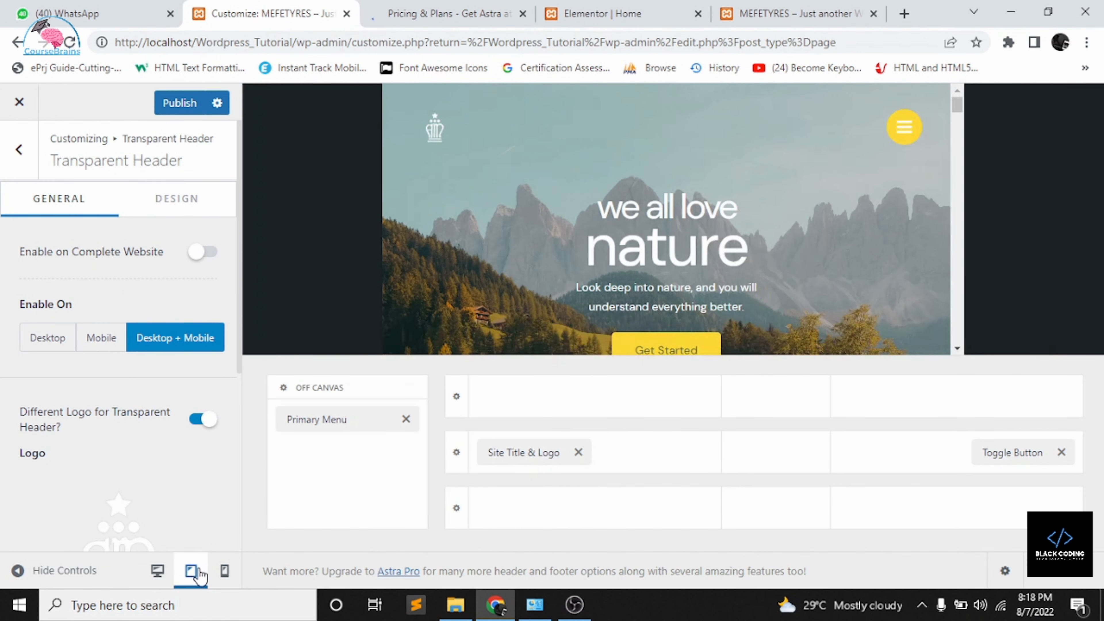
click(226, 573)
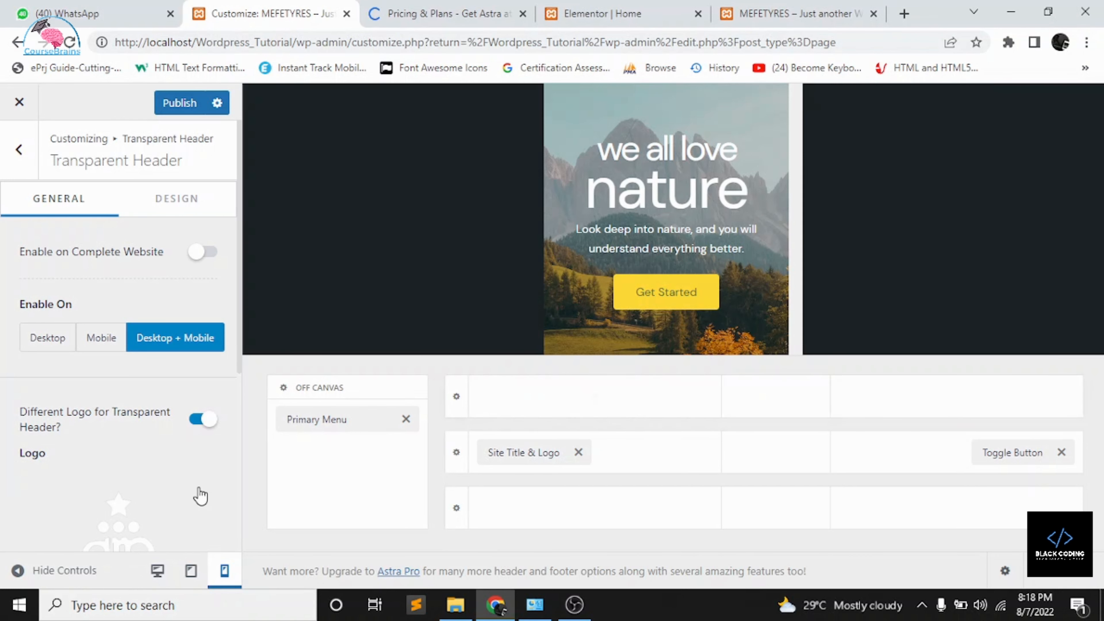
click(157, 571)
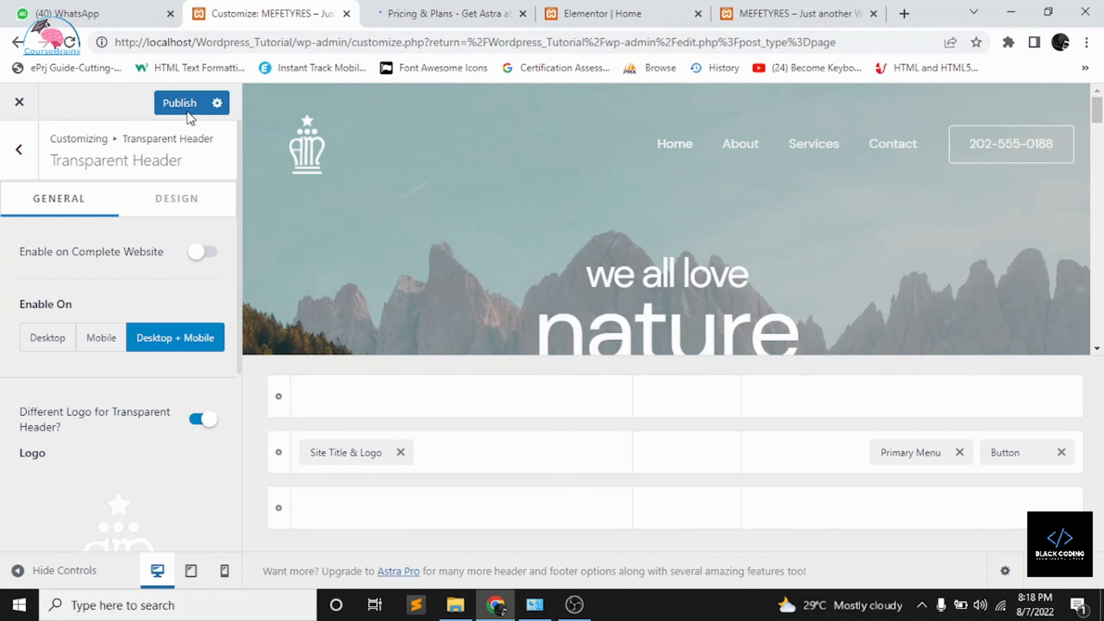
- Publish the header logo changes and close the customizer
click(183, 105)
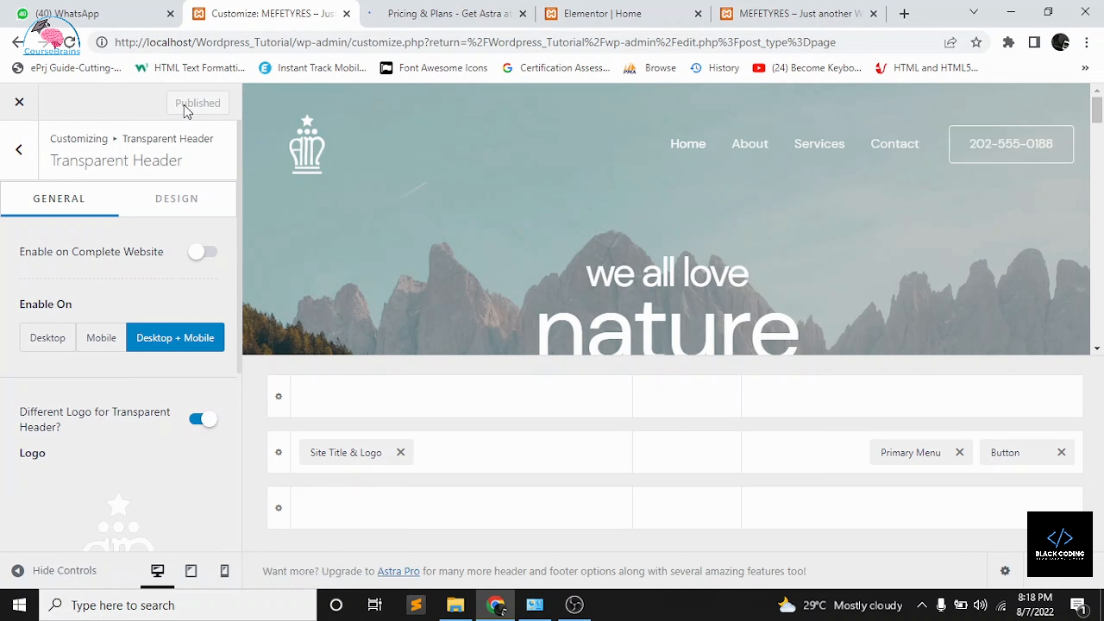
click(20, 104)
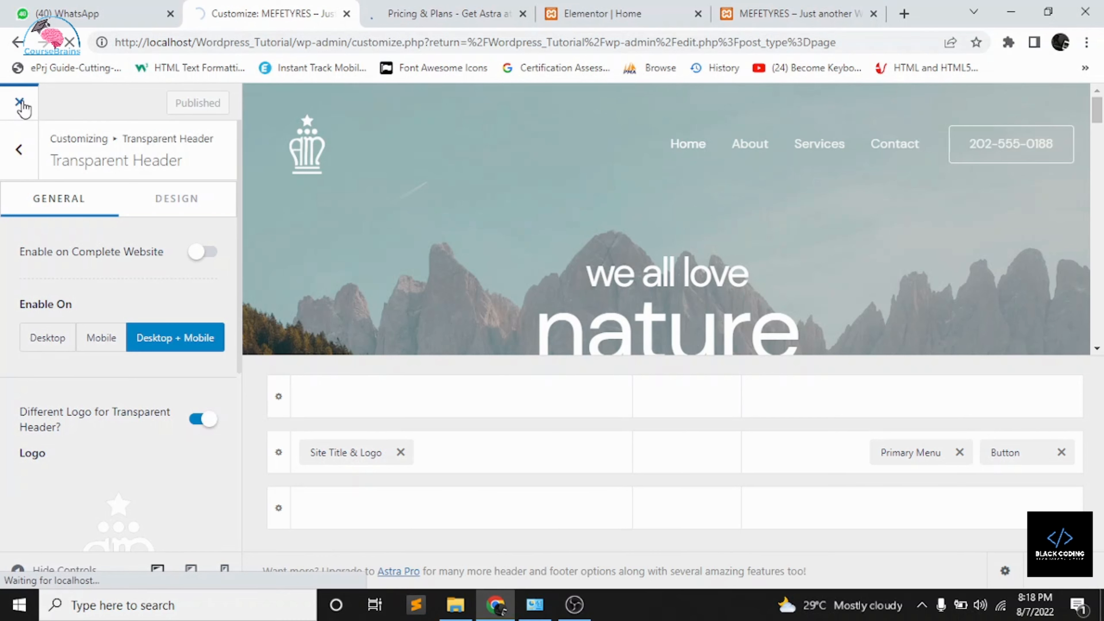
- Close the browser tab with the Astra pricing page
click(425, 6)
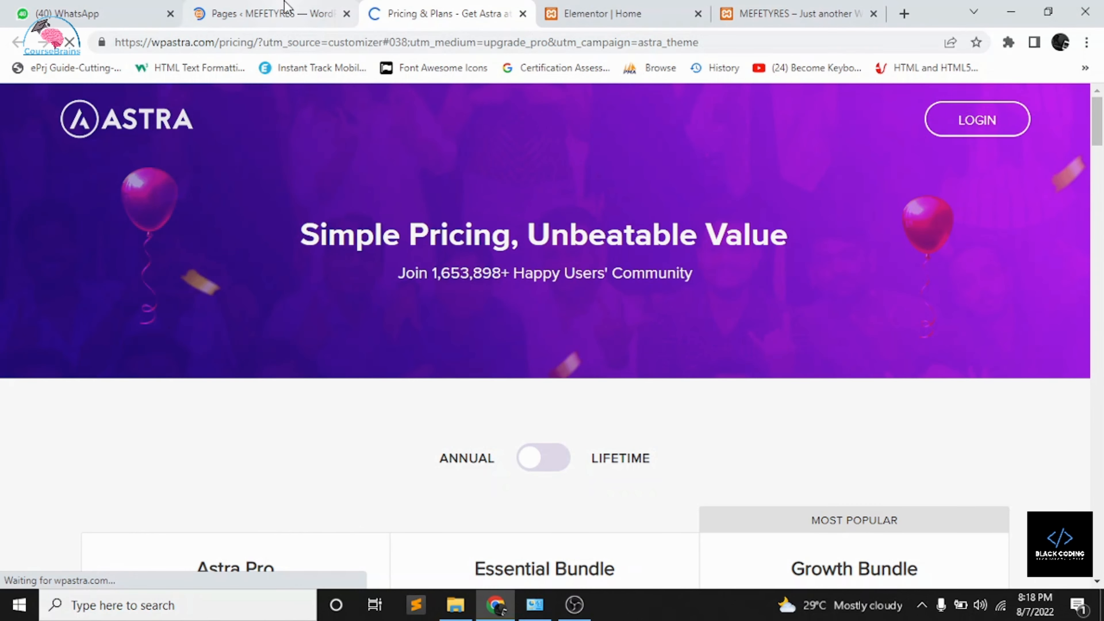
scroll(486, 166, down, 5)
click(524, 14)
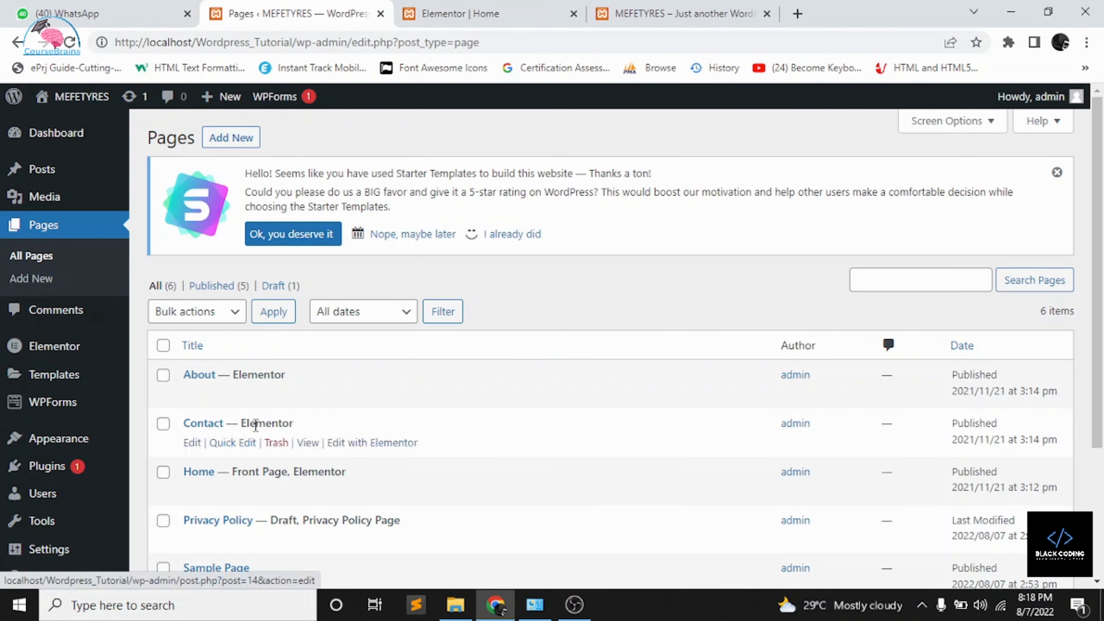
- Switch to the Home page in the Elementor editor and open the hero section's style settings
click(486, 9)
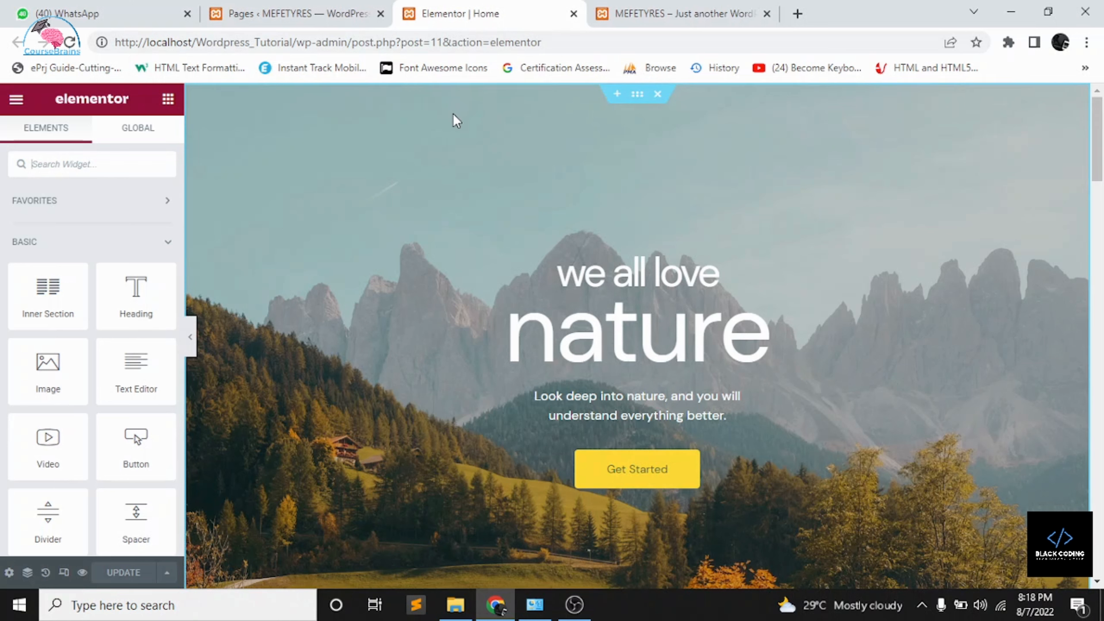
click(640, 99)
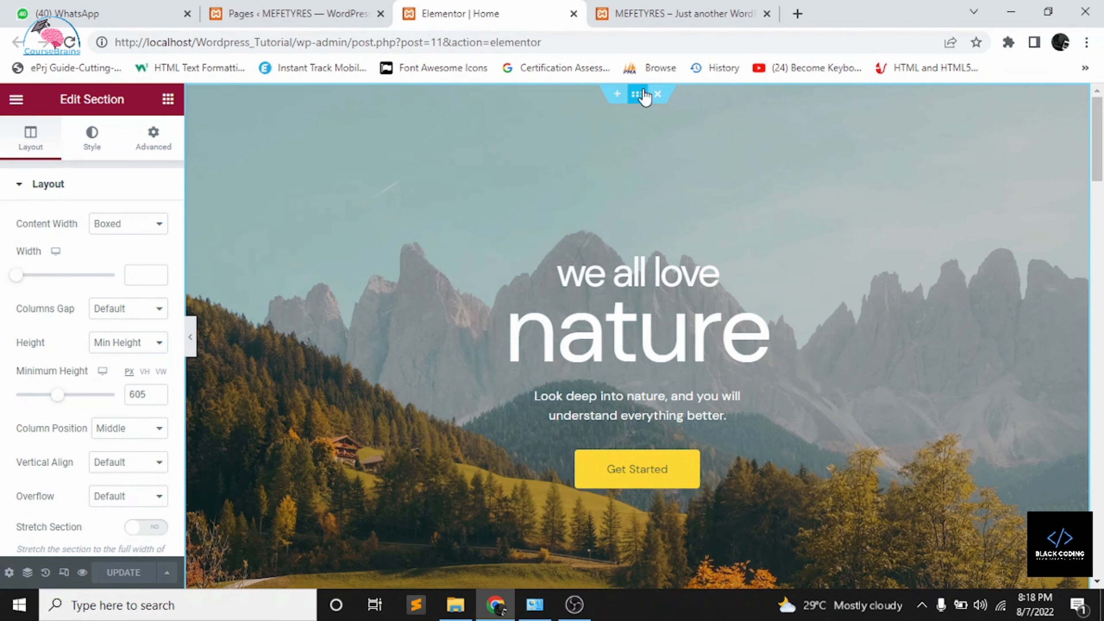
click(636, 280)
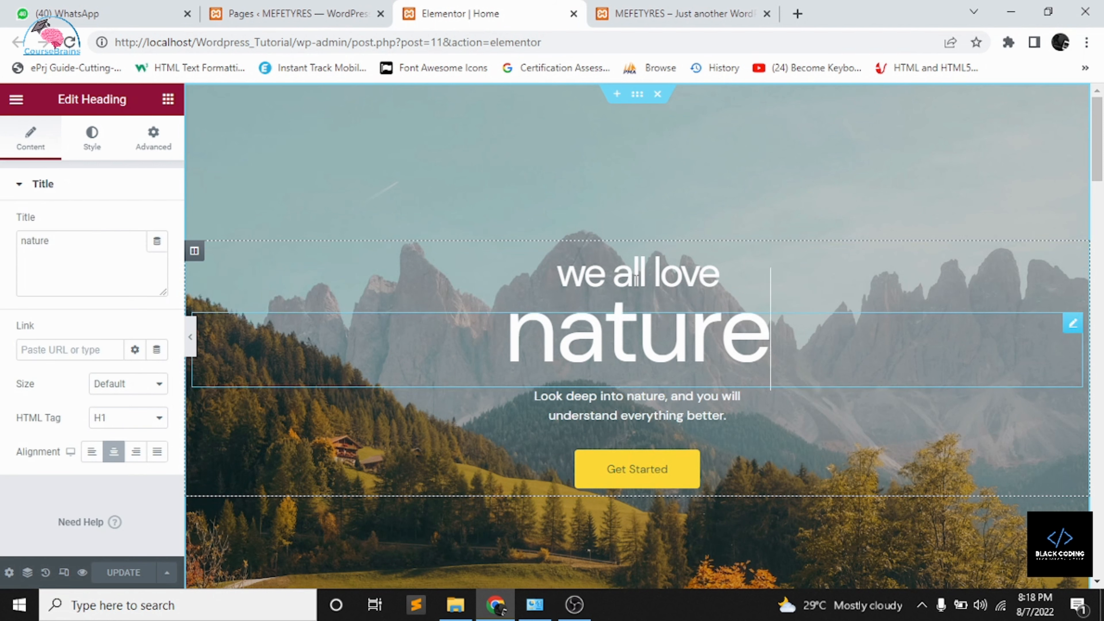
click(641, 101)
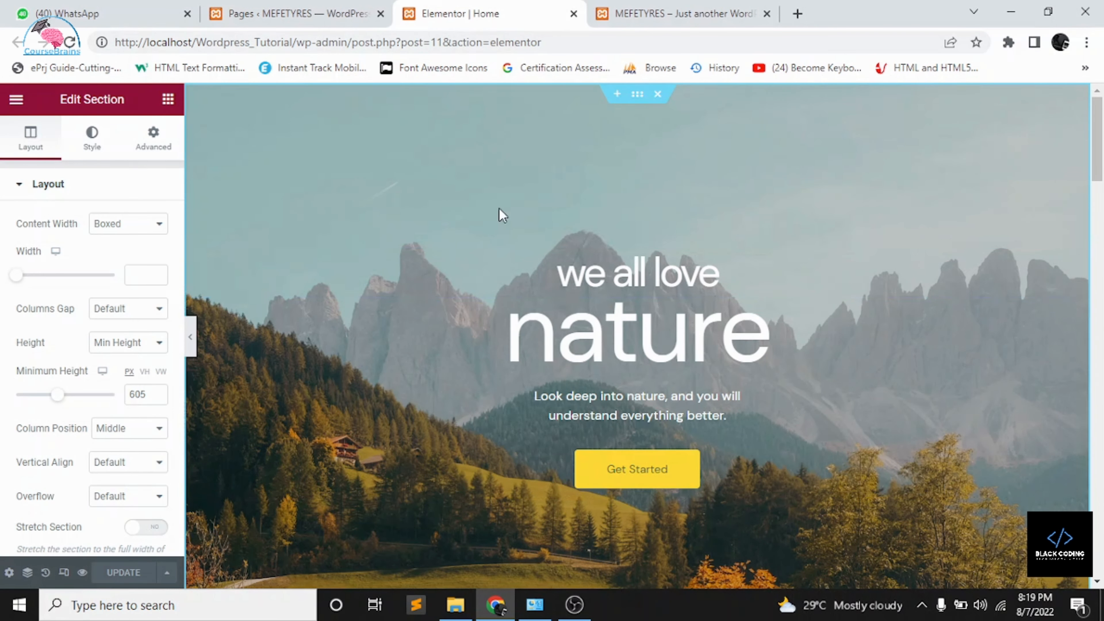
click(95, 150)
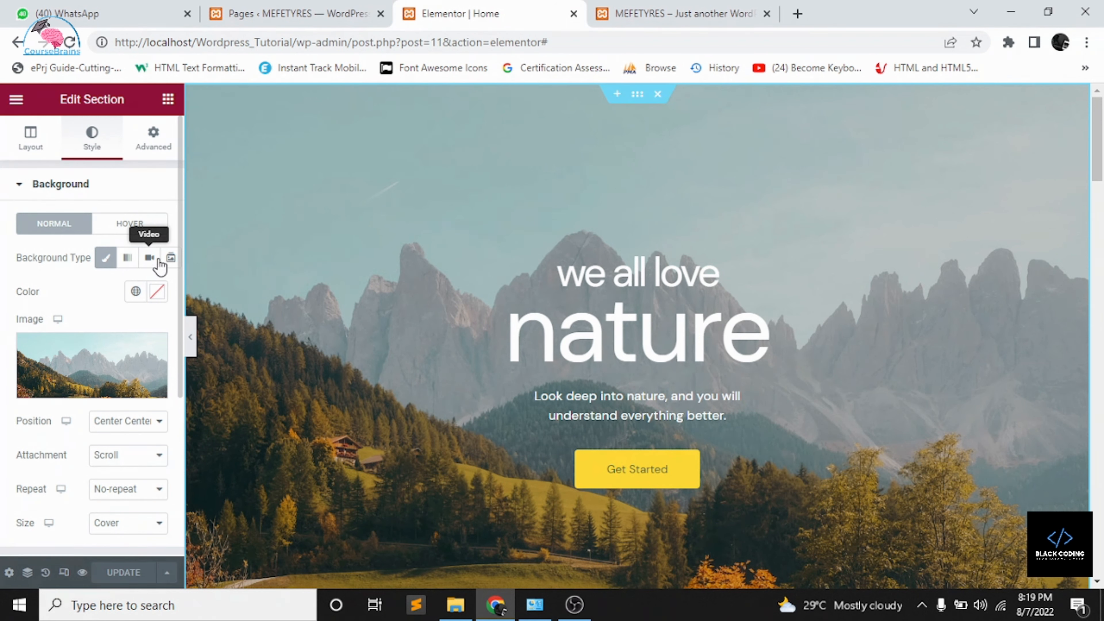
- Change the hero section's background type to slideshow and open the file upload for its image gallery
click(171, 259)
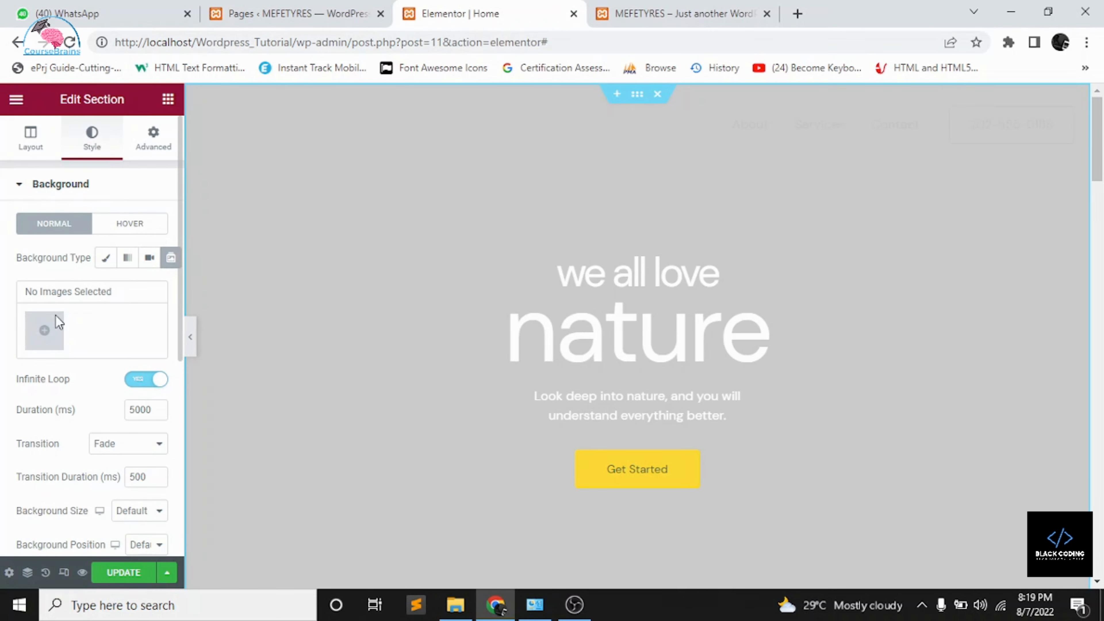
click(44, 336)
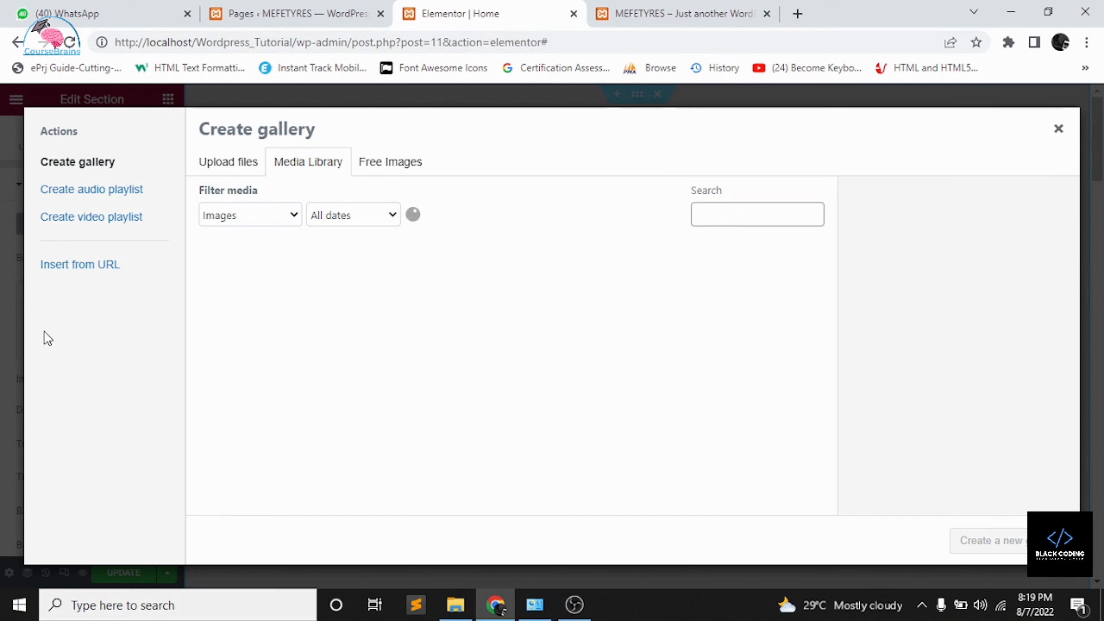
click(235, 165)
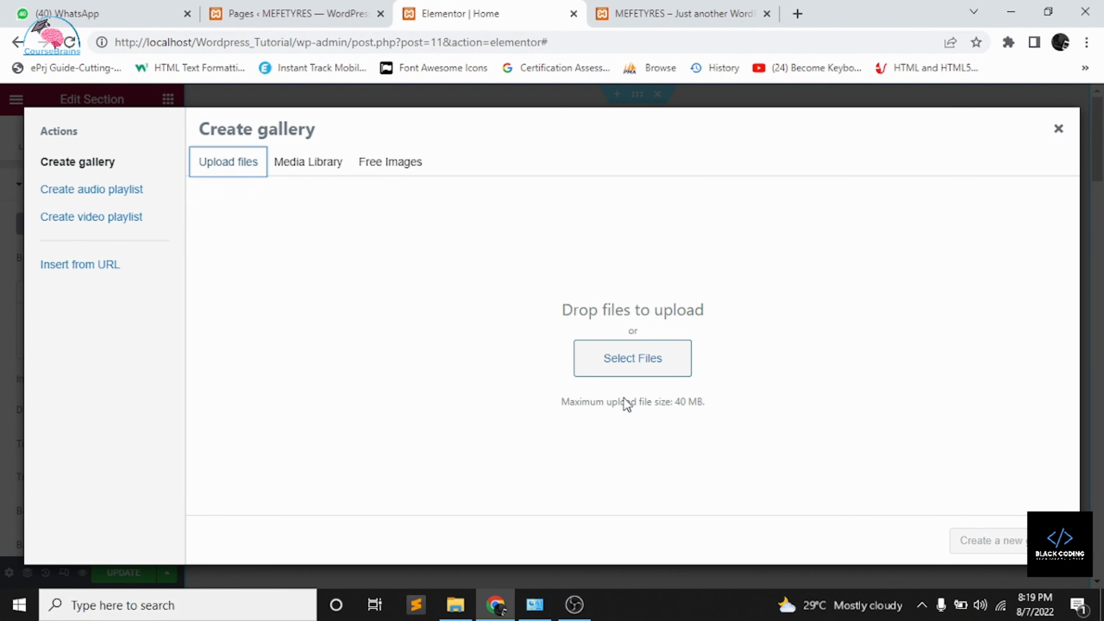
- Browse the Downloads folder and the xampp/htdocs/mefetyres folder for slideshow images to upload to the gallery
click(624, 363)
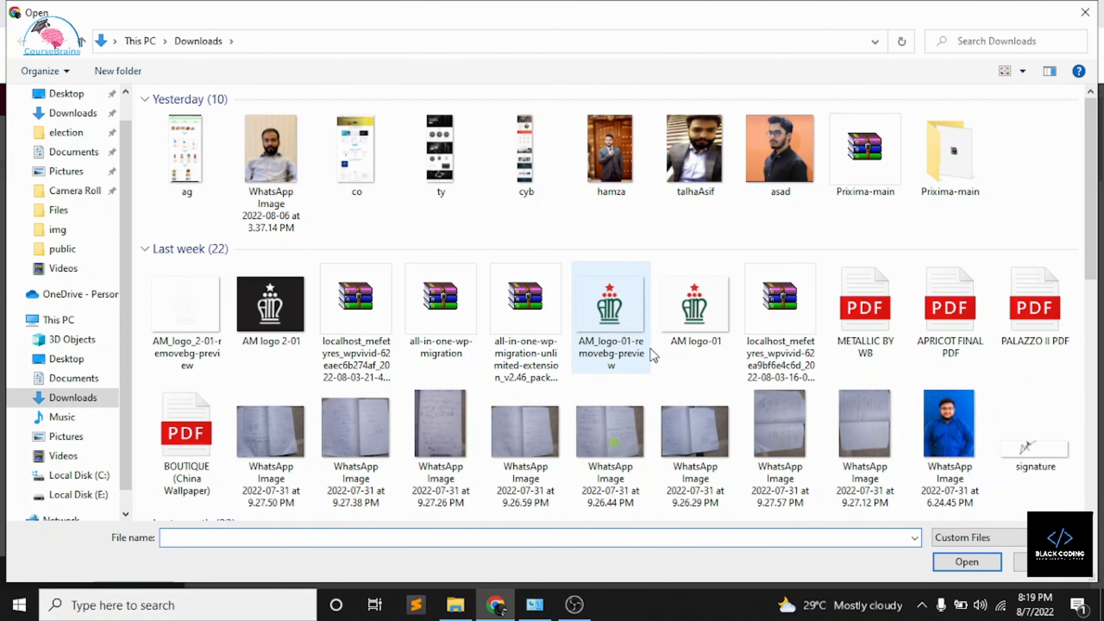
scroll(651, 348, down, 10)
scroll(651, 348, up, 8)
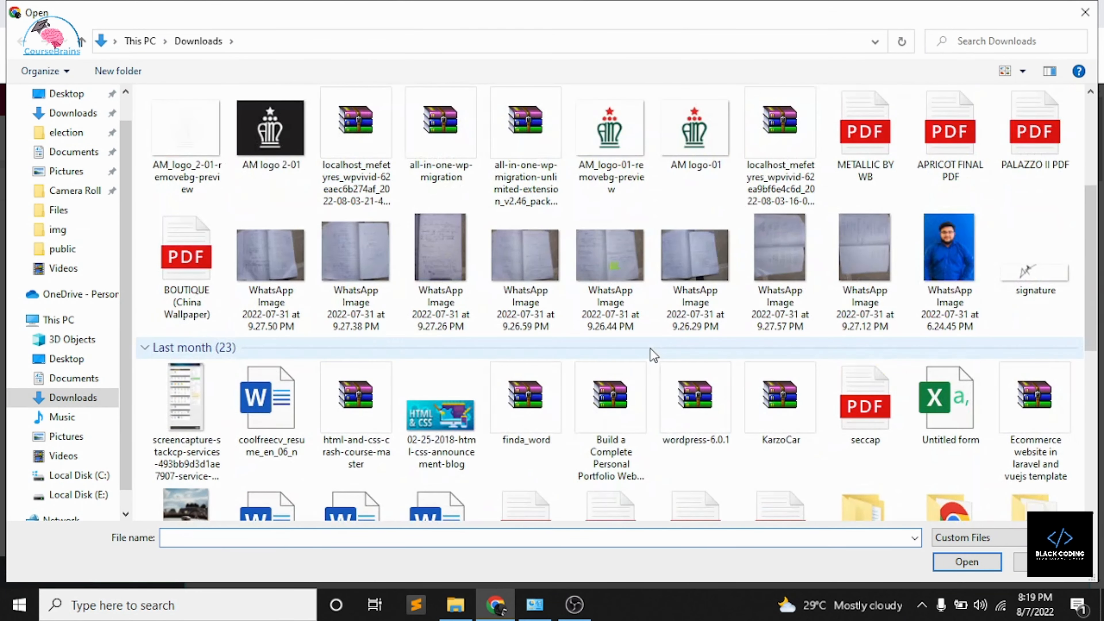
scroll(650, 348, down, 6)
scroll(651, 349, up, 10)
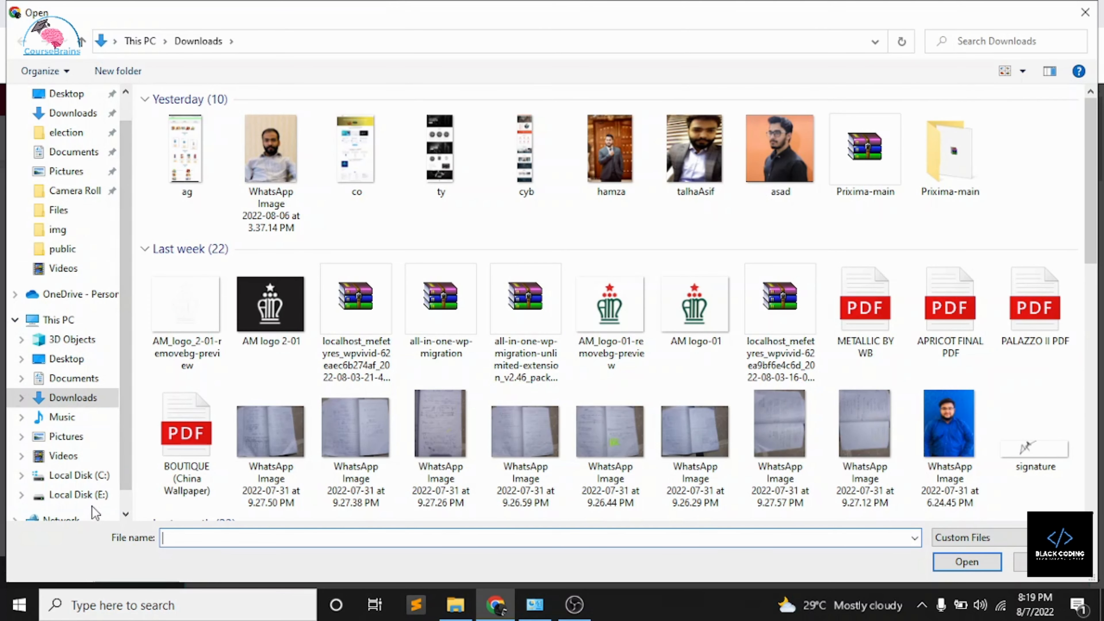
click(105, 476)
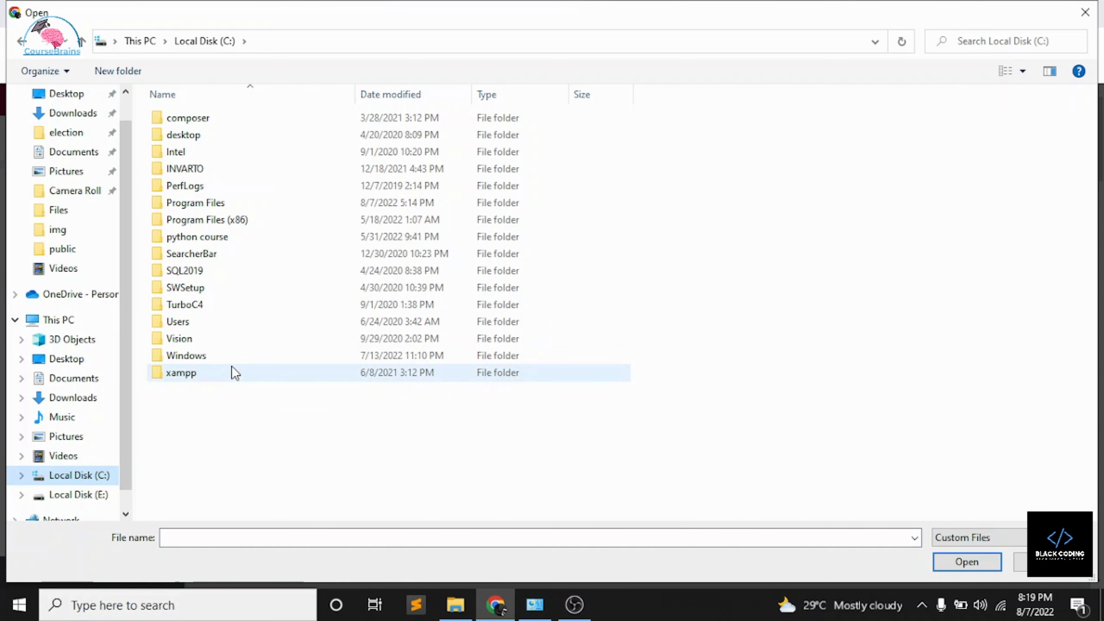
double_click(233, 372)
double_click(247, 203)
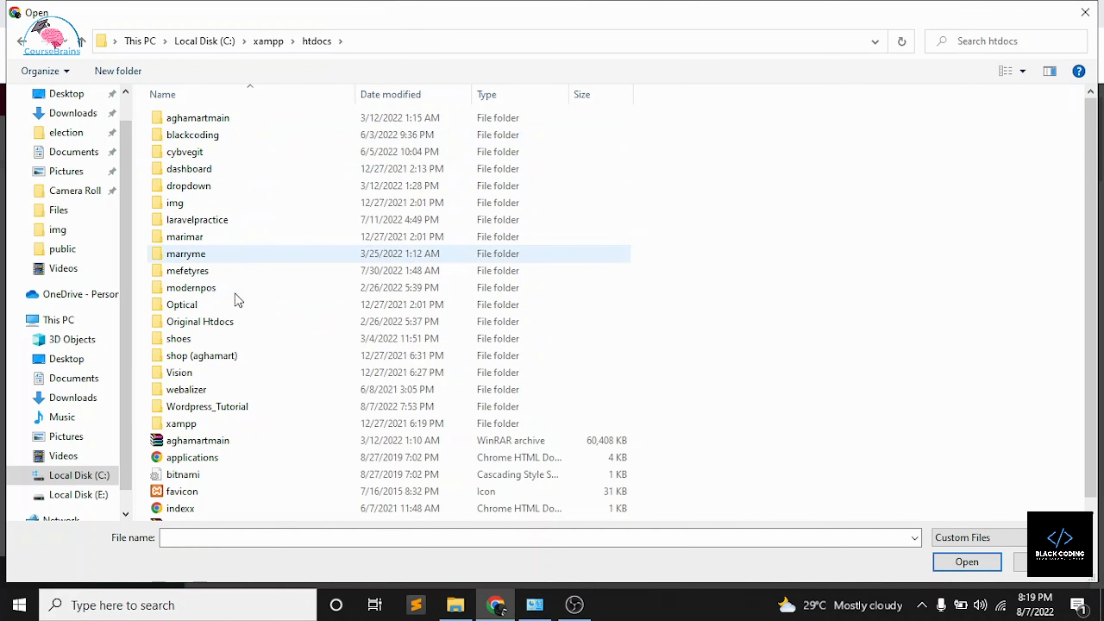
click(252, 271)
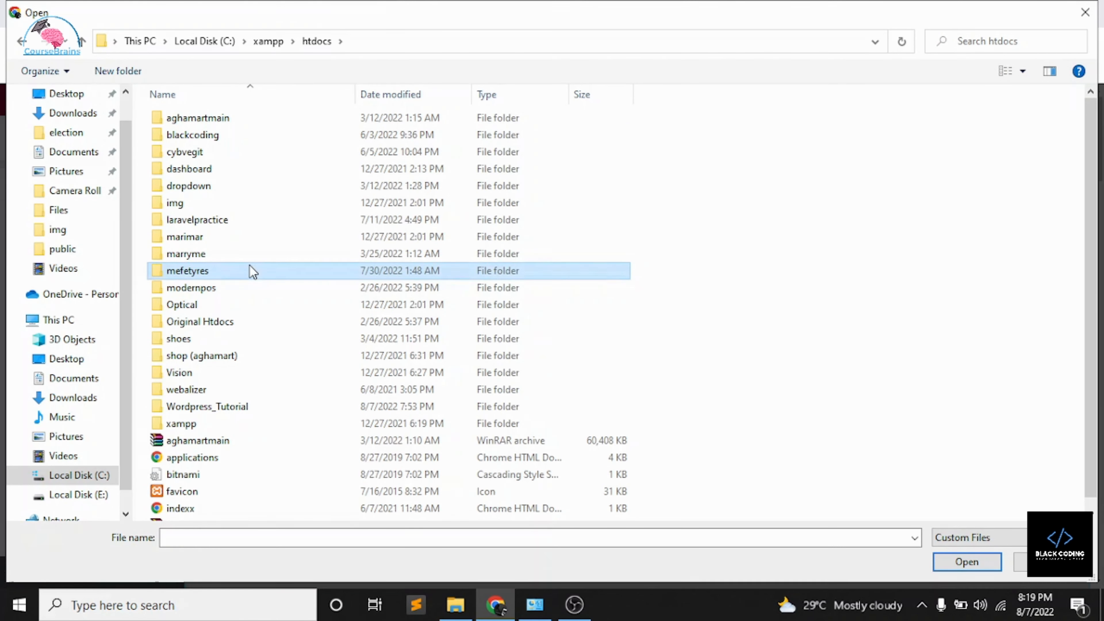
double_click(253, 272)
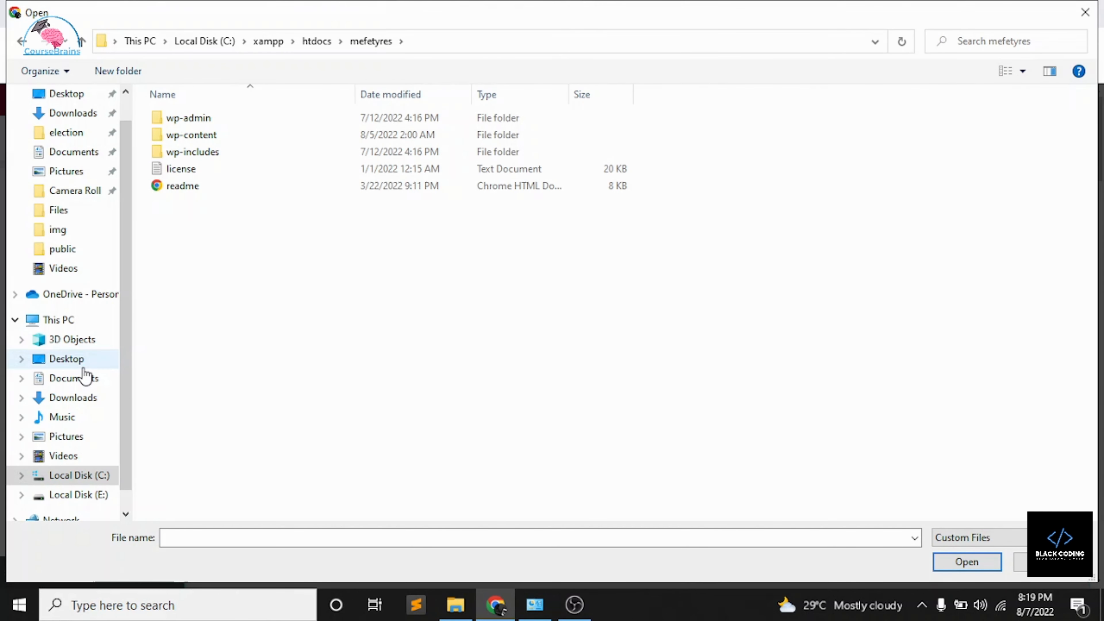
- Return to the Downloads folder and look through all of its files for slideshow images
click(71, 399)
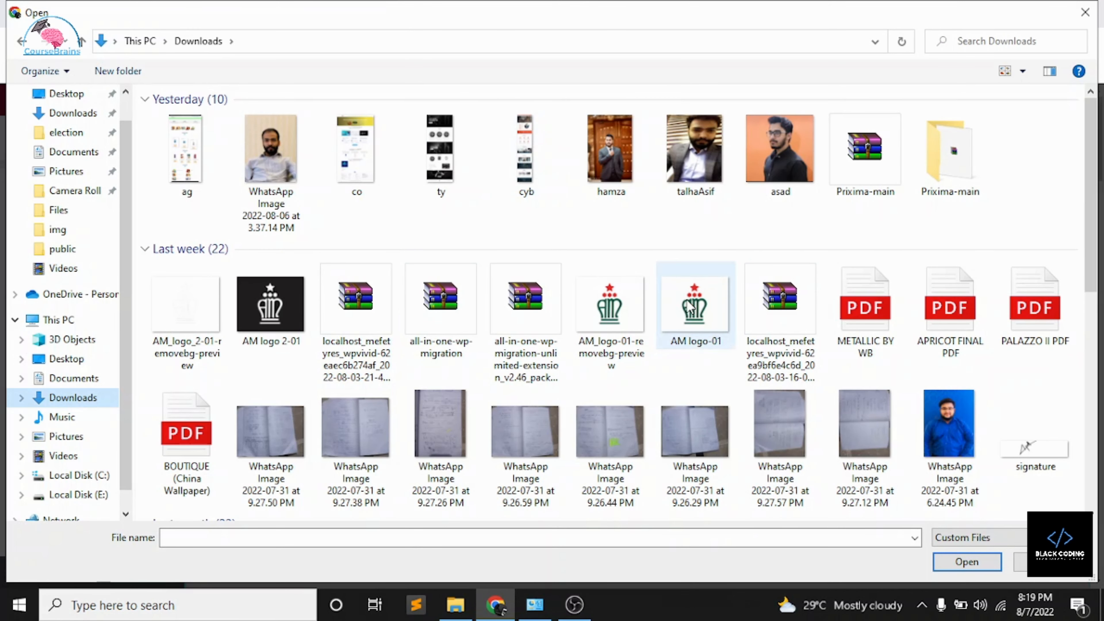
scroll(687, 301, down, 10)
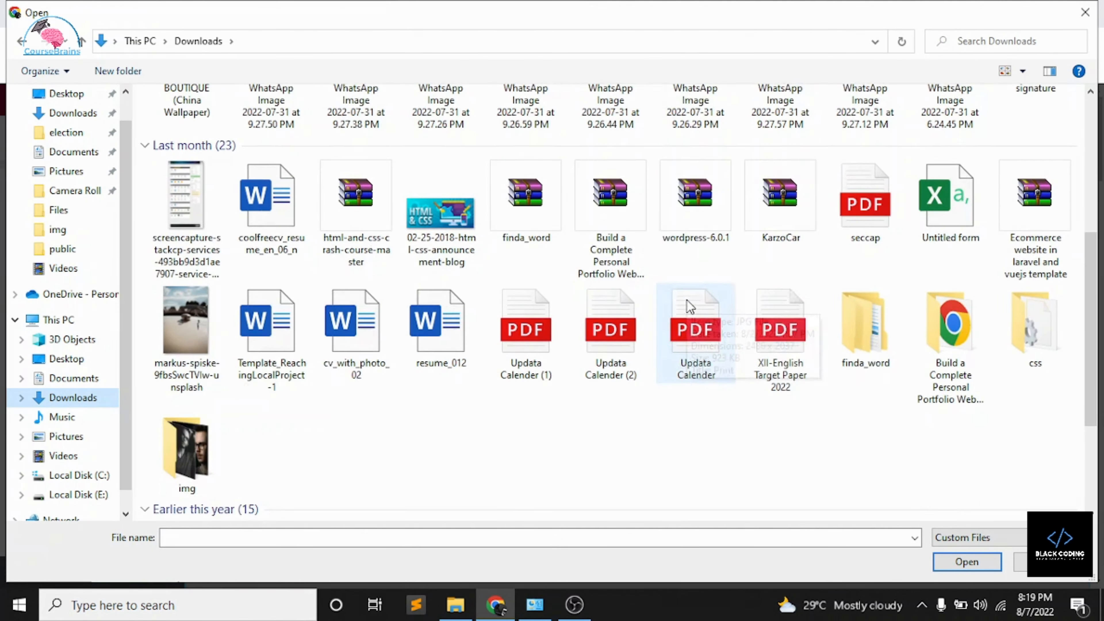
scroll(690, 307, down, 5)
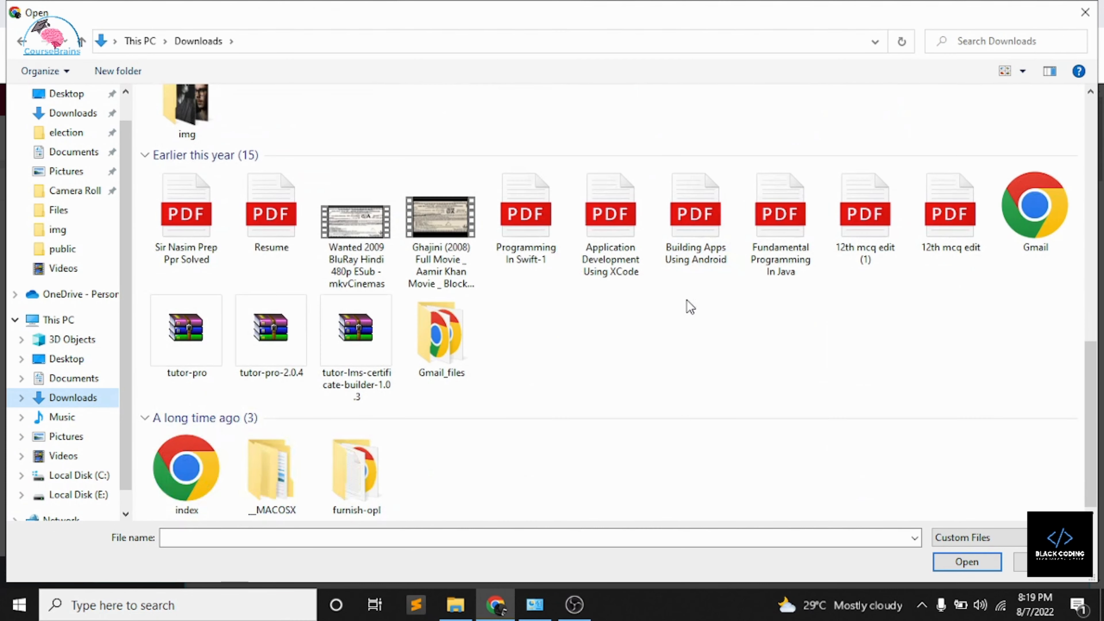
scroll(690, 307, up, 10)
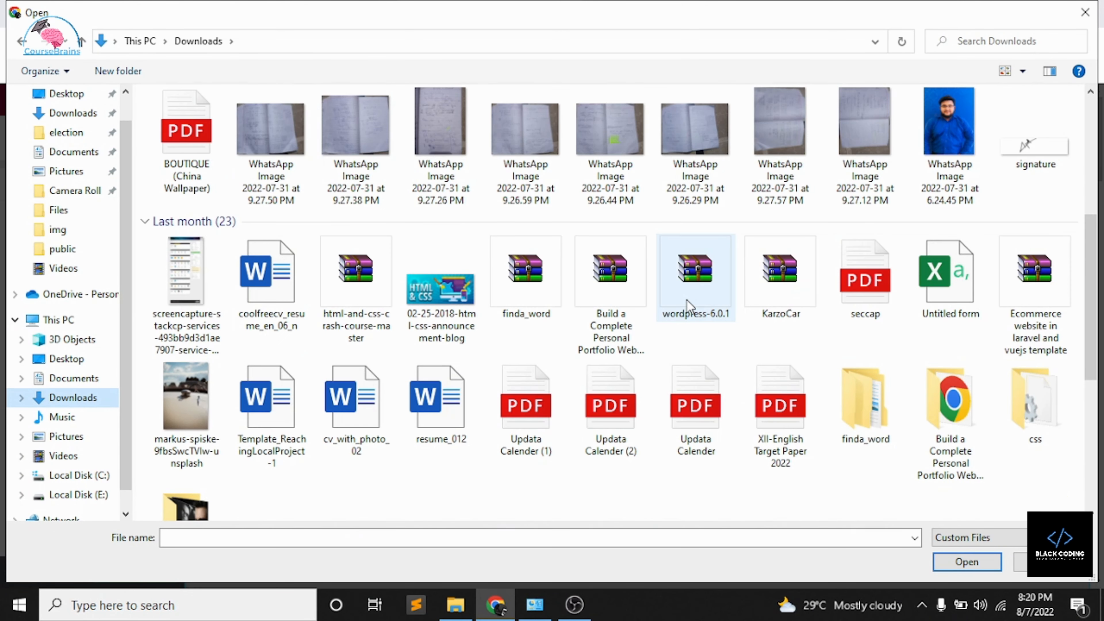
scroll(689, 307, up, 7)
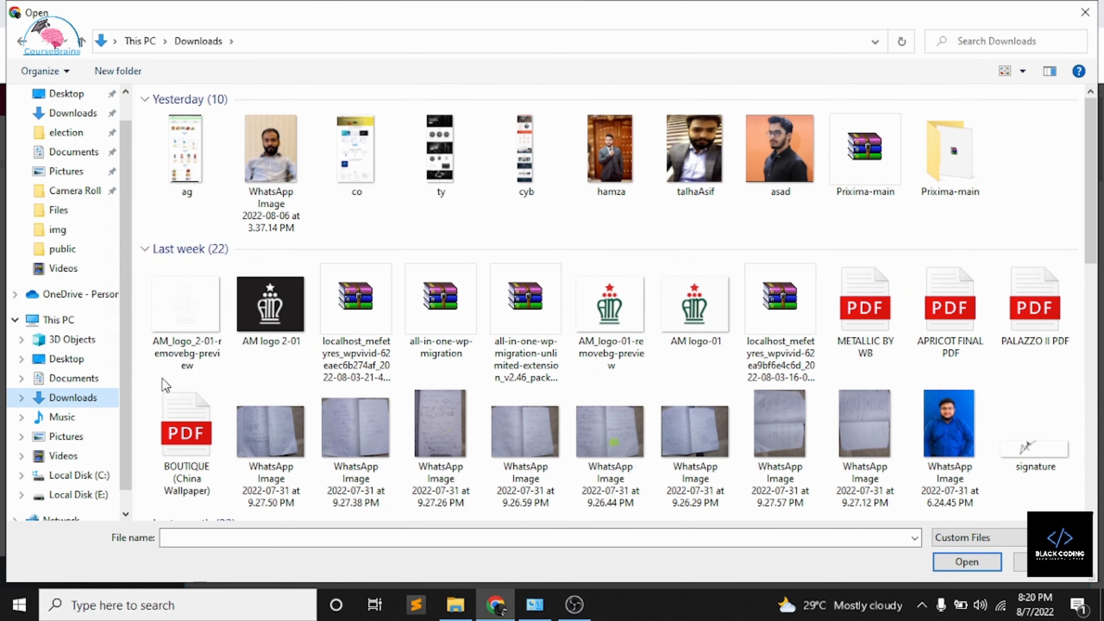
- Check mefetyres' wp-content and wp-includes folders and the Prixima-main img folder for slideshow images, and cancel the file selection
click(72, 477)
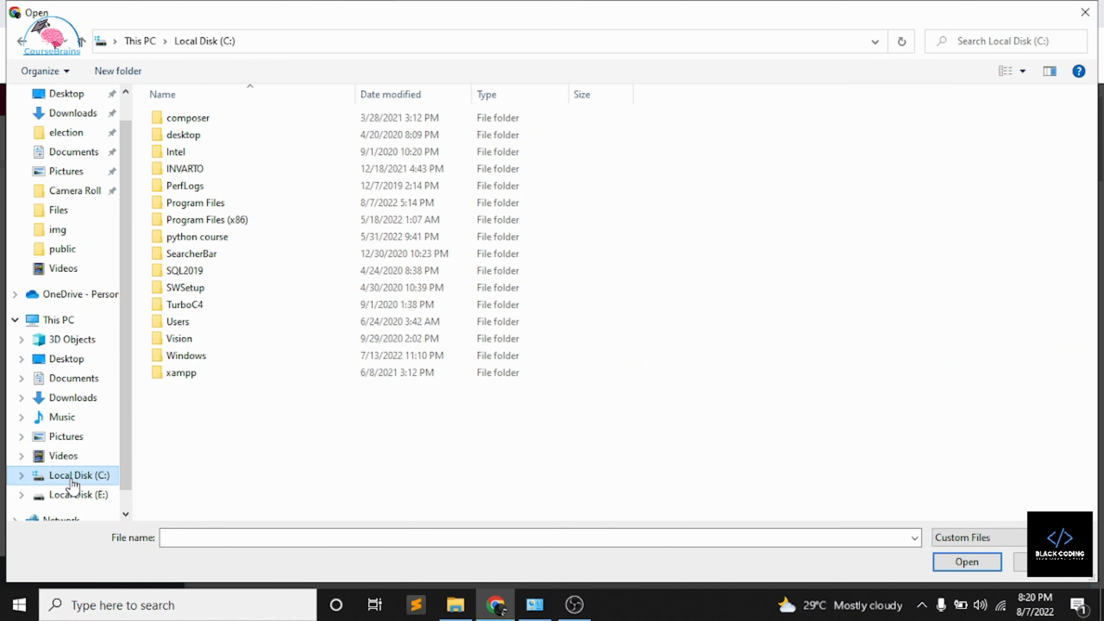
double_click(260, 374)
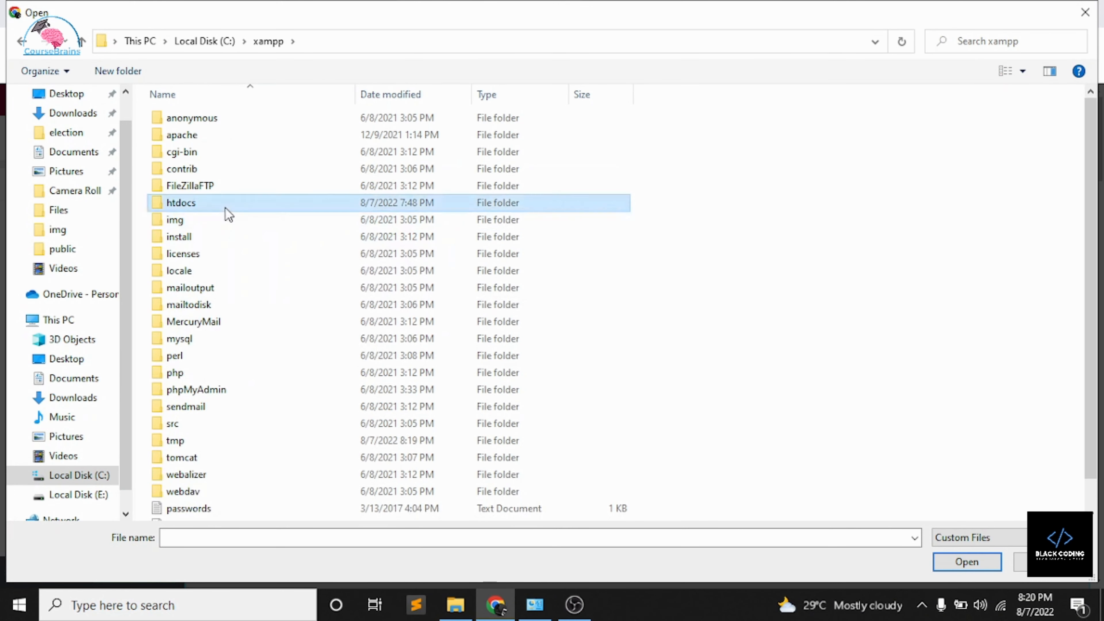
double_click(225, 204)
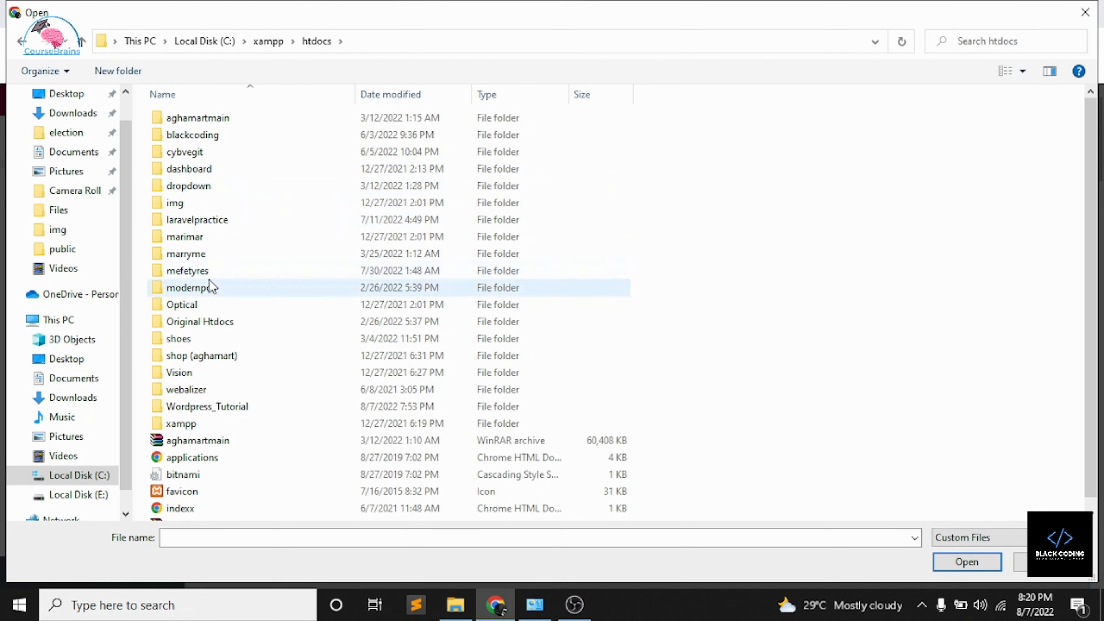
double_click(209, 271)
click(254, 139)
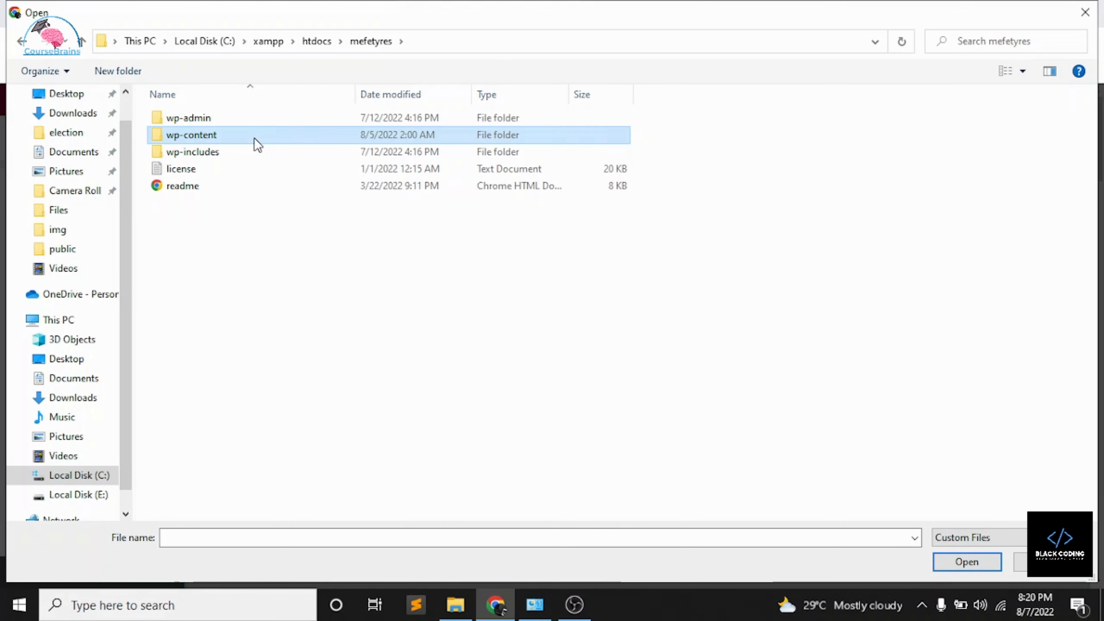
double_click(258, 144)
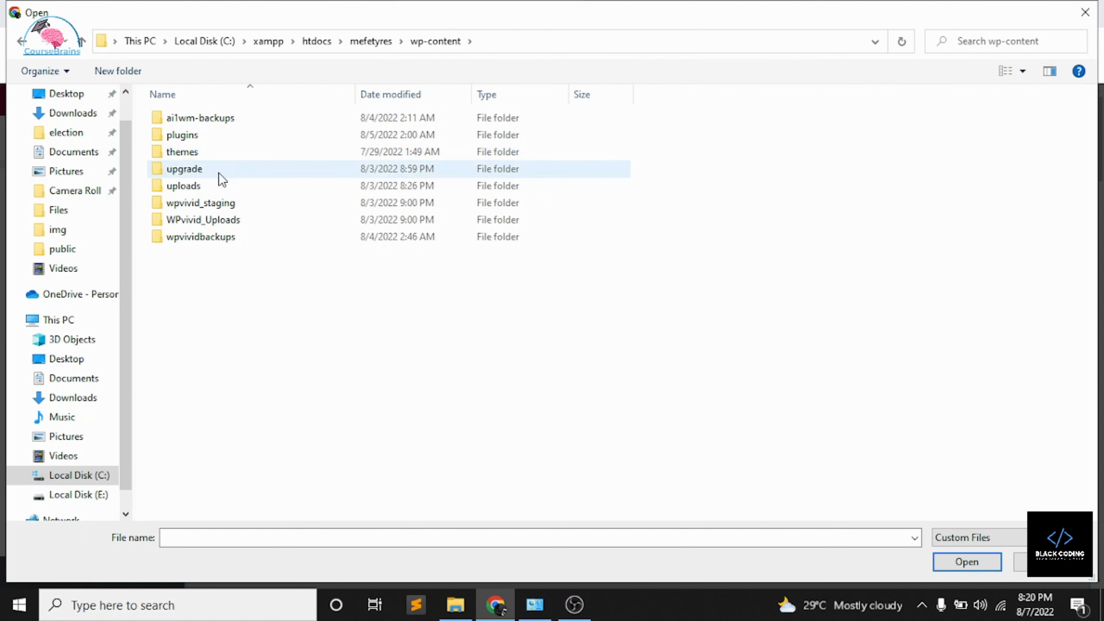
click(22, 42)
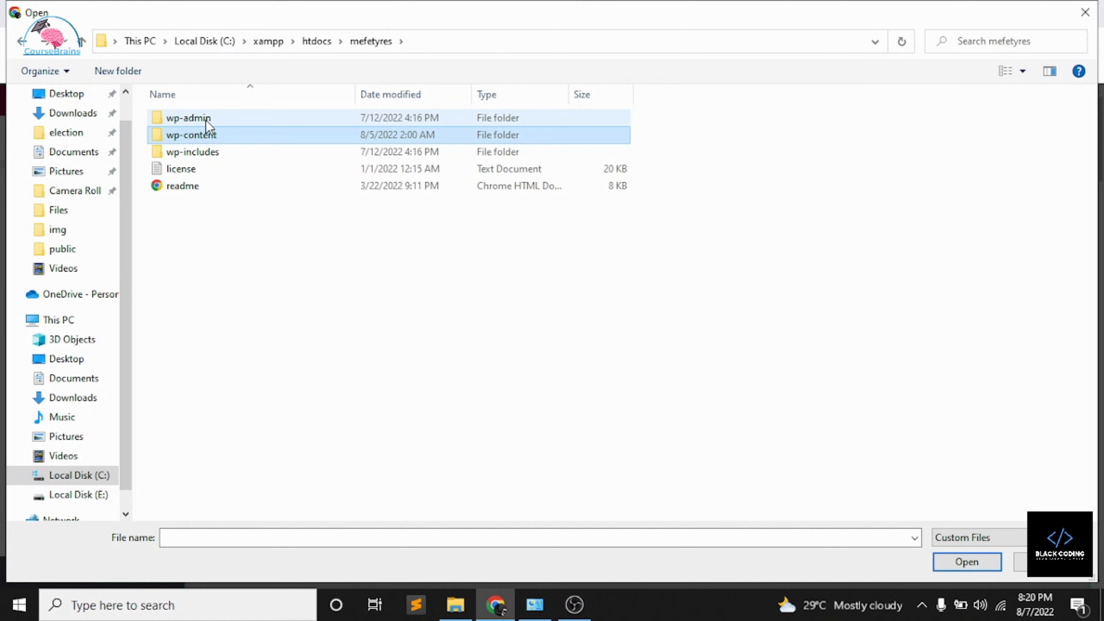
double_click(202, 151)
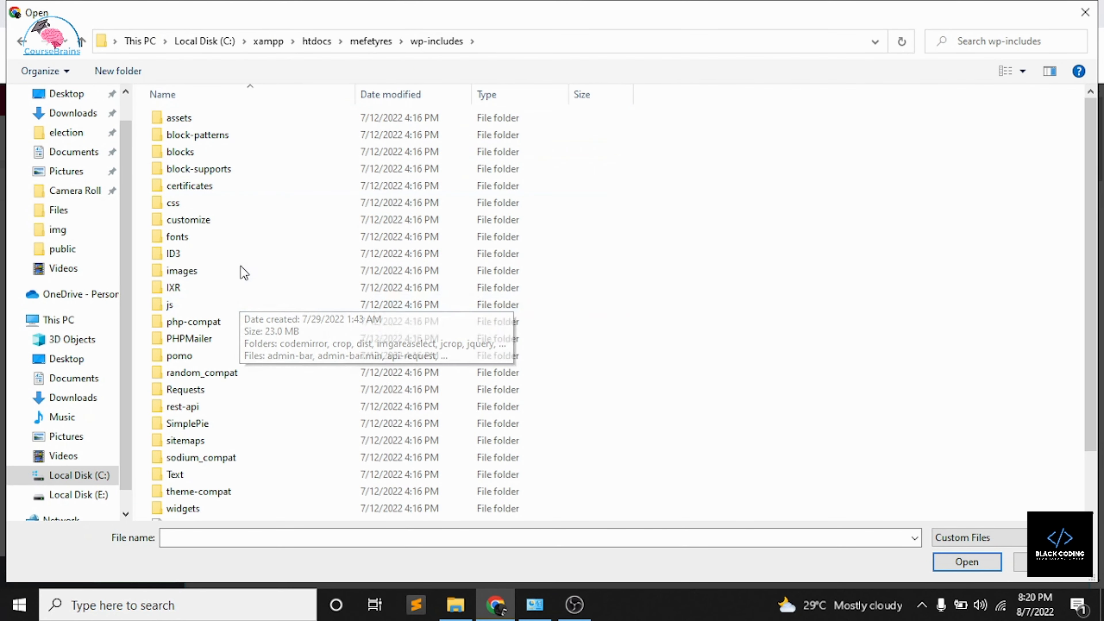
scroll(245, 282, down, 2)
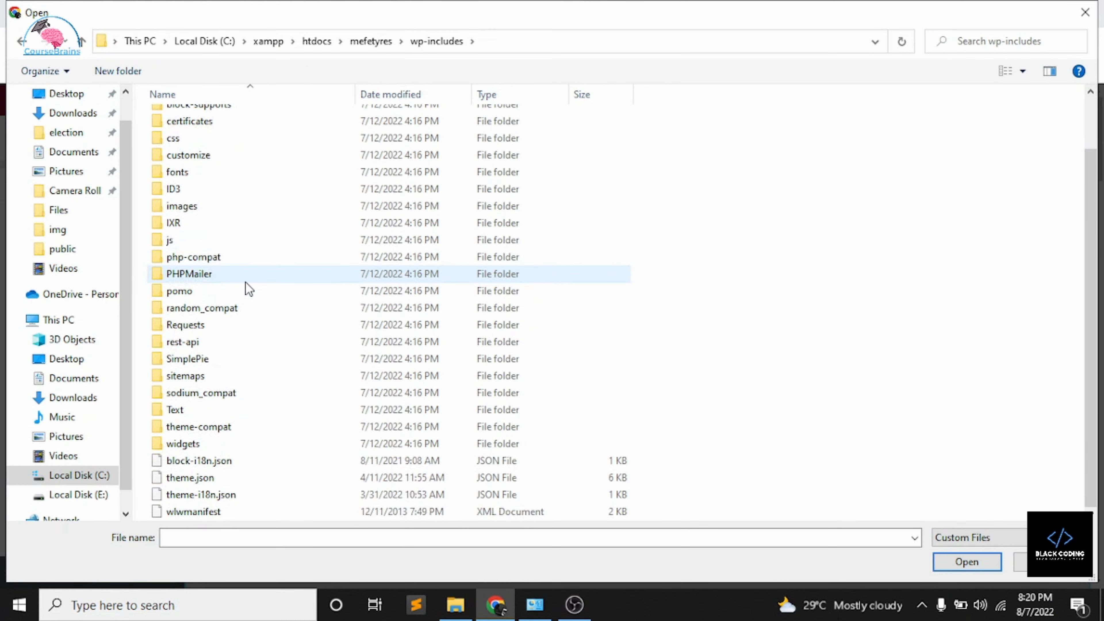
scroll(246, 283, up, 2)
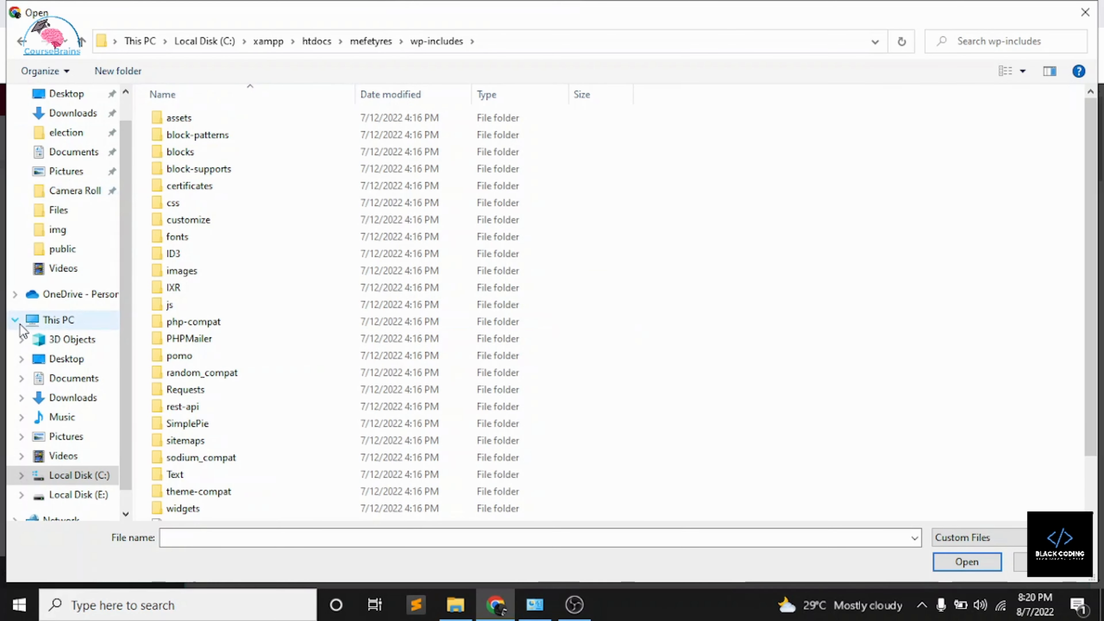
click(62, 231)
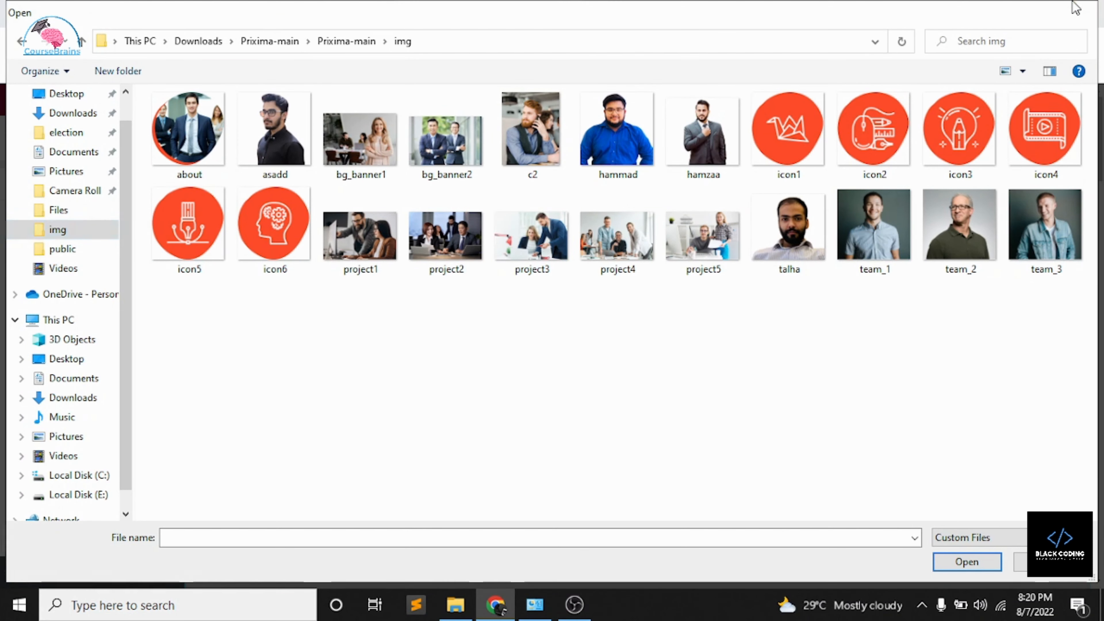
click(1084, 11)
- Search Google for "car tyres images" in a new browser tab
click(804, 13)
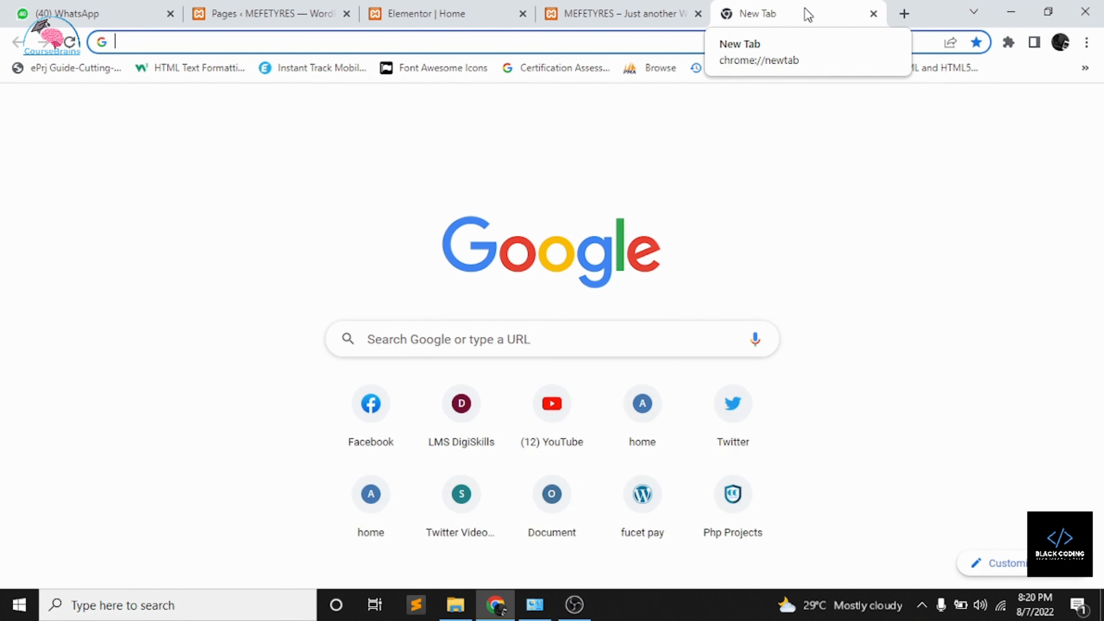
text(i)
key(BackSpace)
text(i)
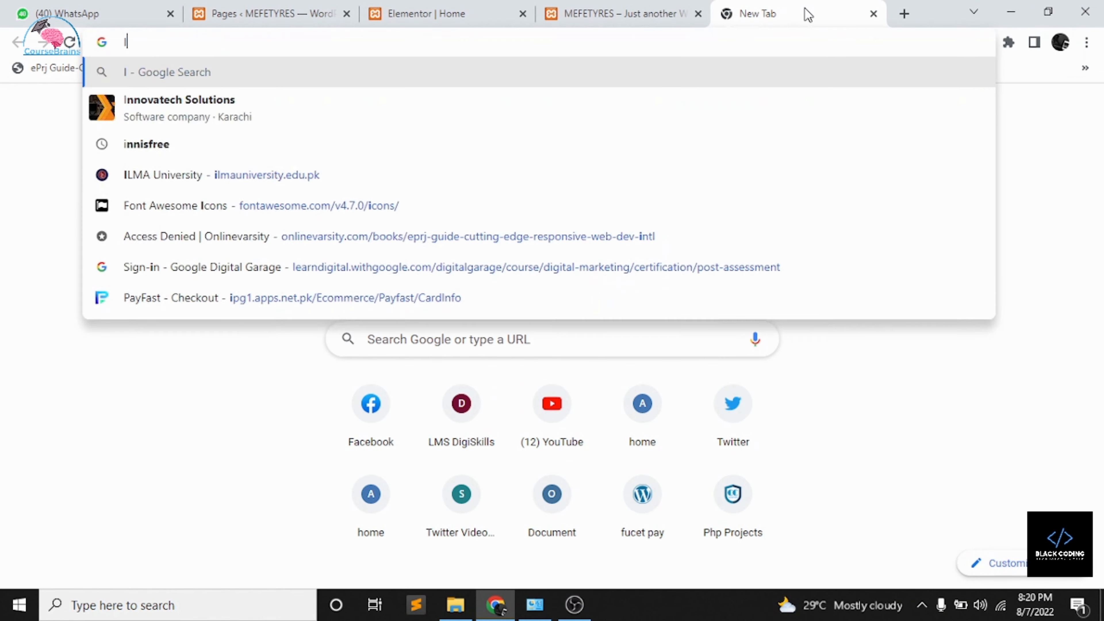
key(BackSpace)
text(n)
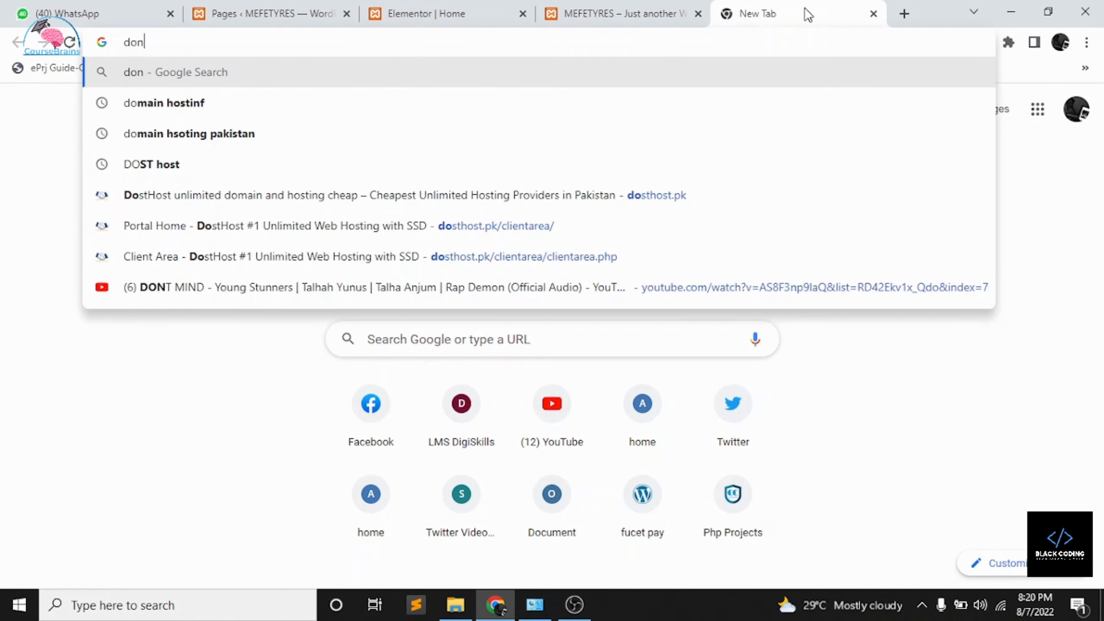
key(BackSpace)
key(BackSpace)
key(BackSpace)
text(car )
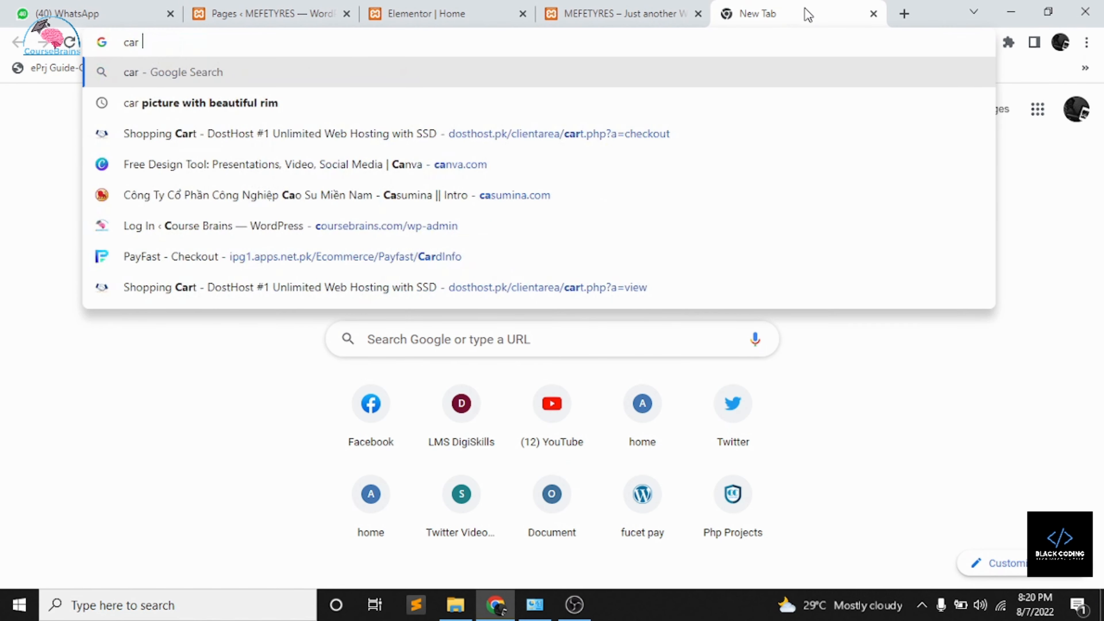
text(tyres images)
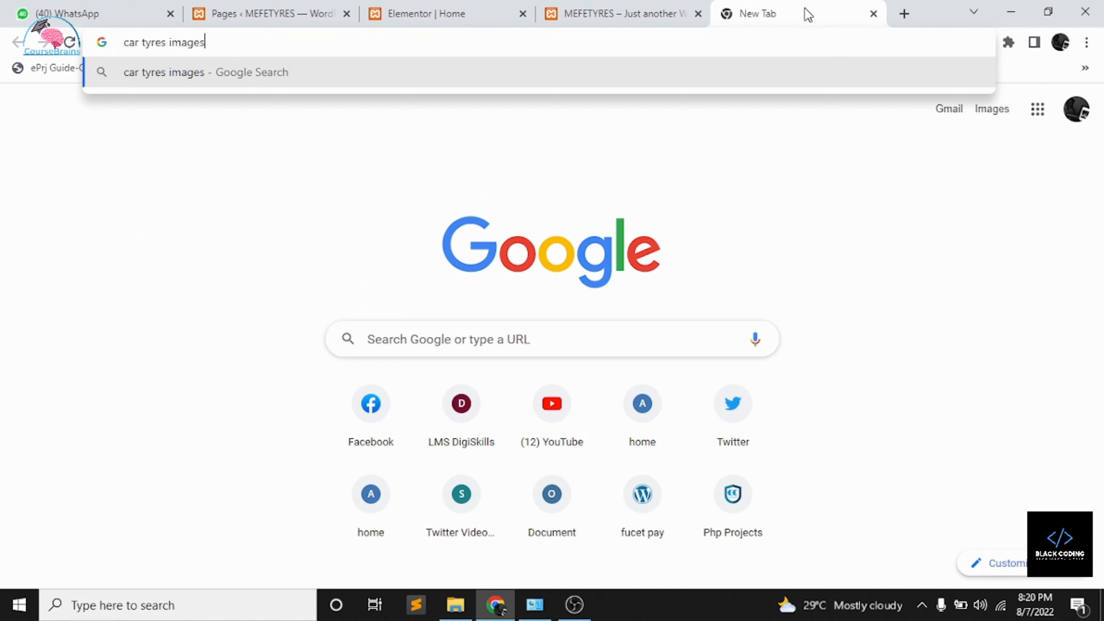
key(Return)
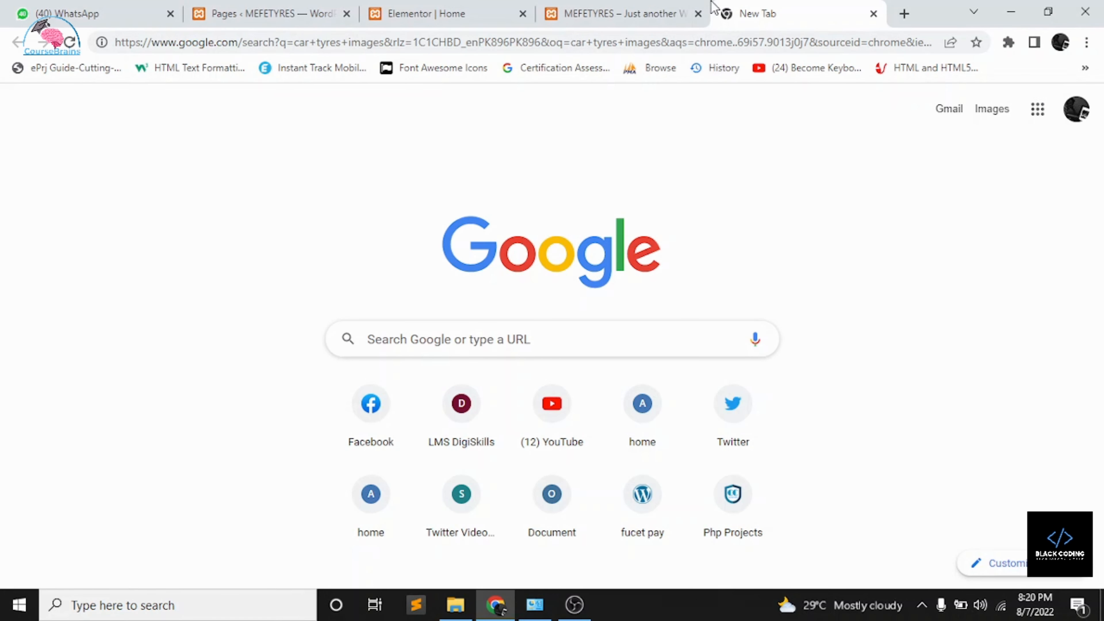
click(626, 11)
click(479, 8)
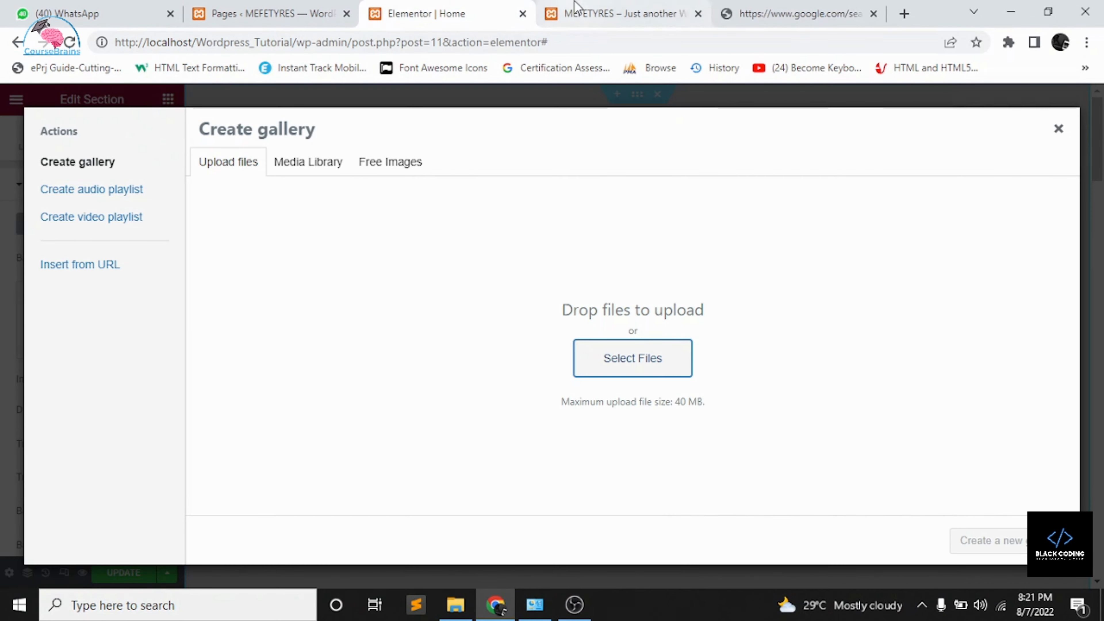
click(622, 13)
click(811, 11)
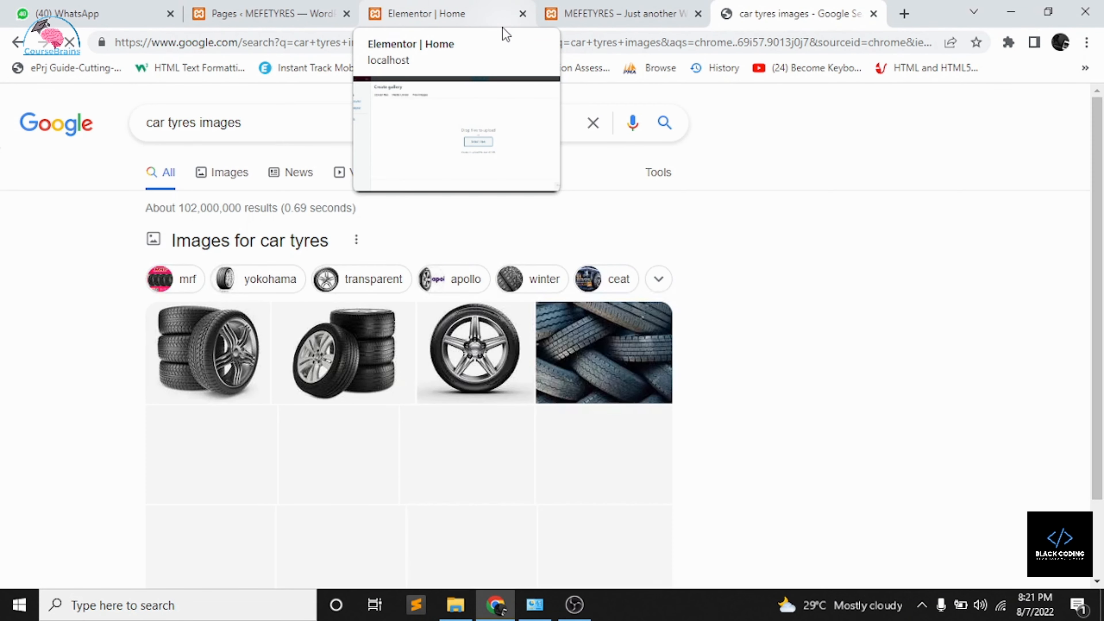
- Save the first tyre image result, from Depositphotos, to the Downloads folder under its suggested file name
click(248, 343)
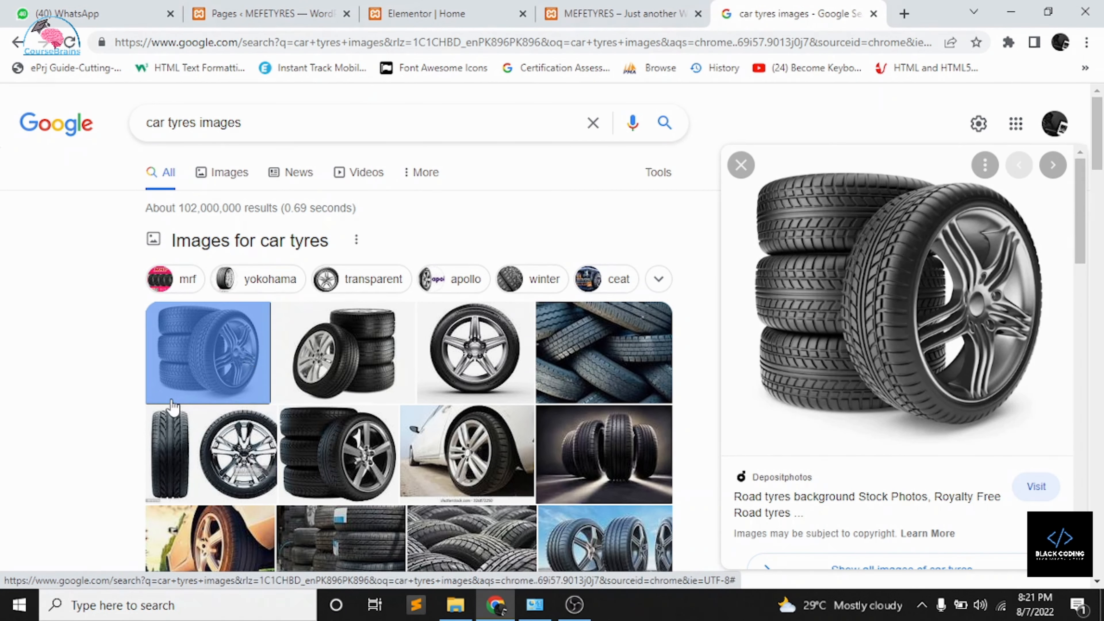
right_click(918, 263)
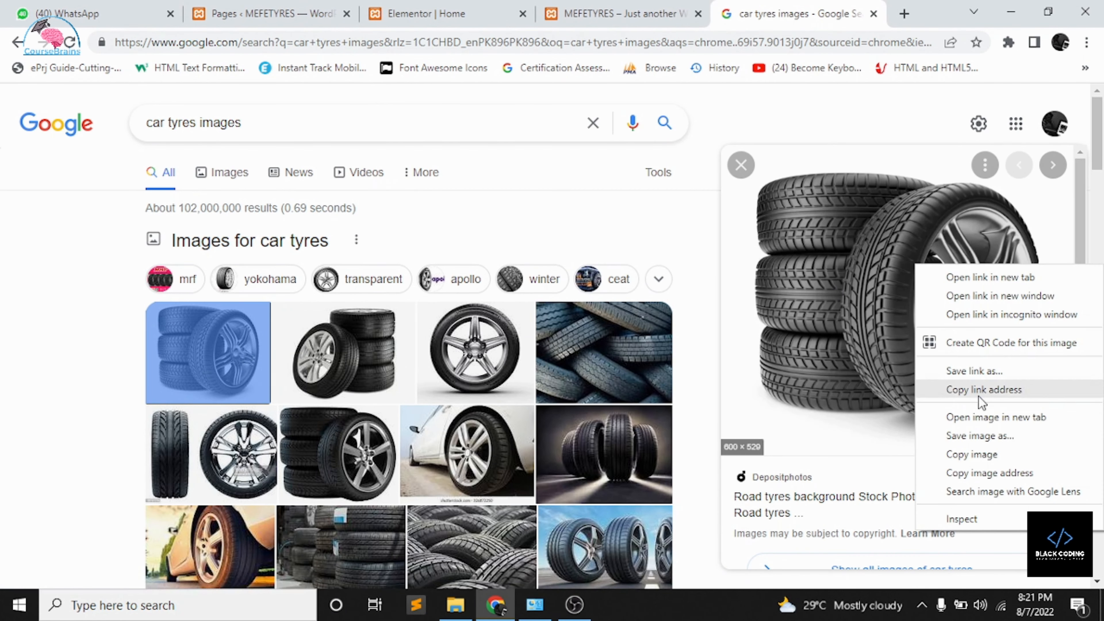
click(984, 435)
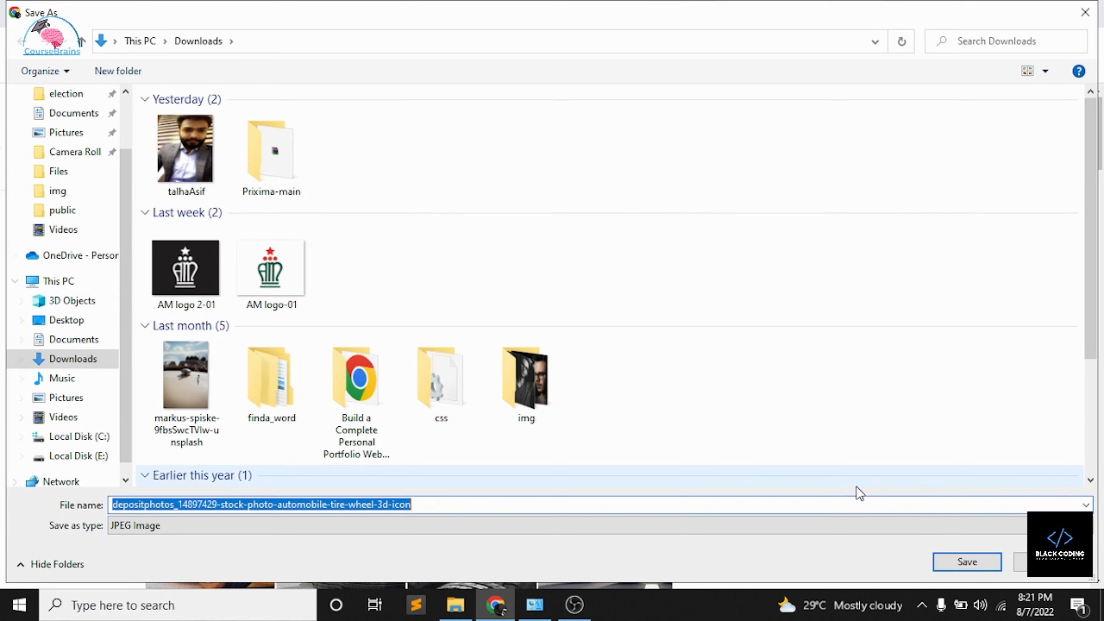
click(968, 563)
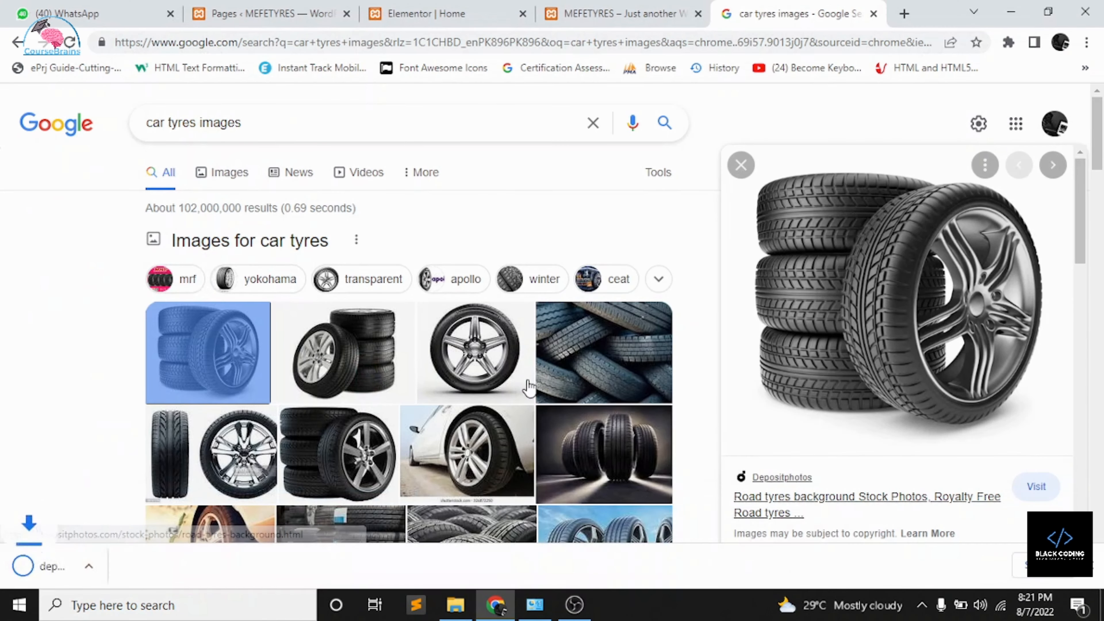
click(314, 350)
right_click(895, 257)
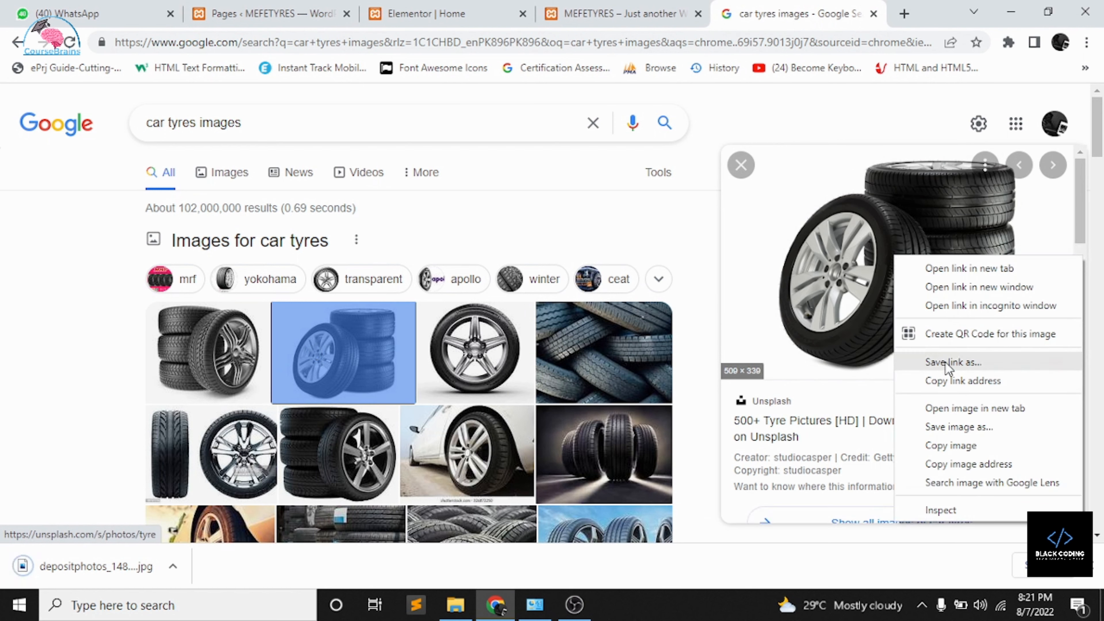
click(959, 428)
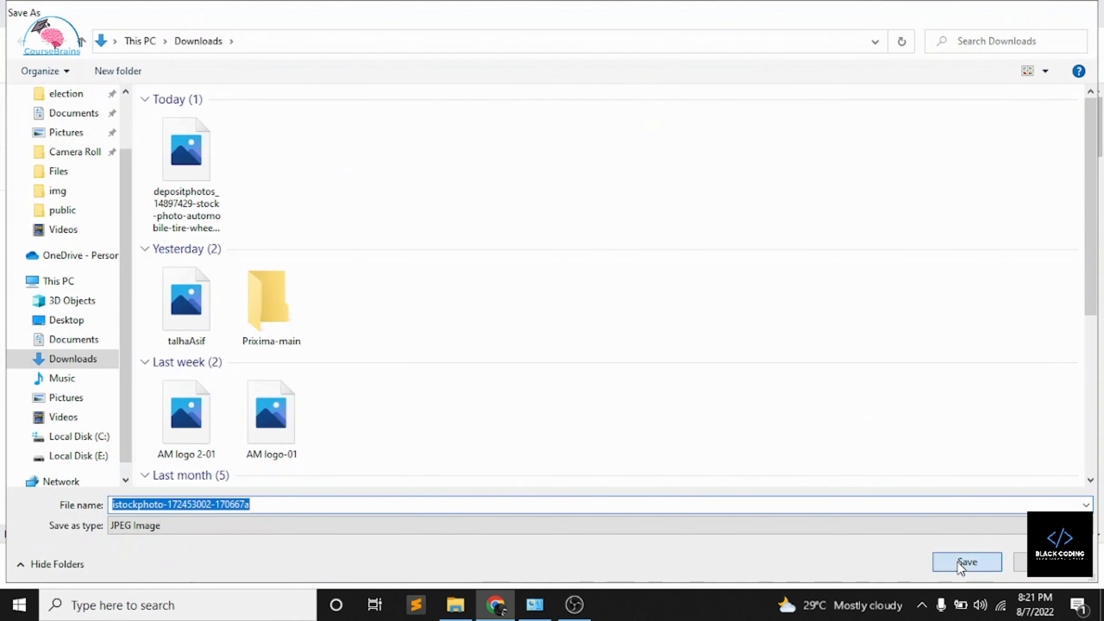
click(960, 561)
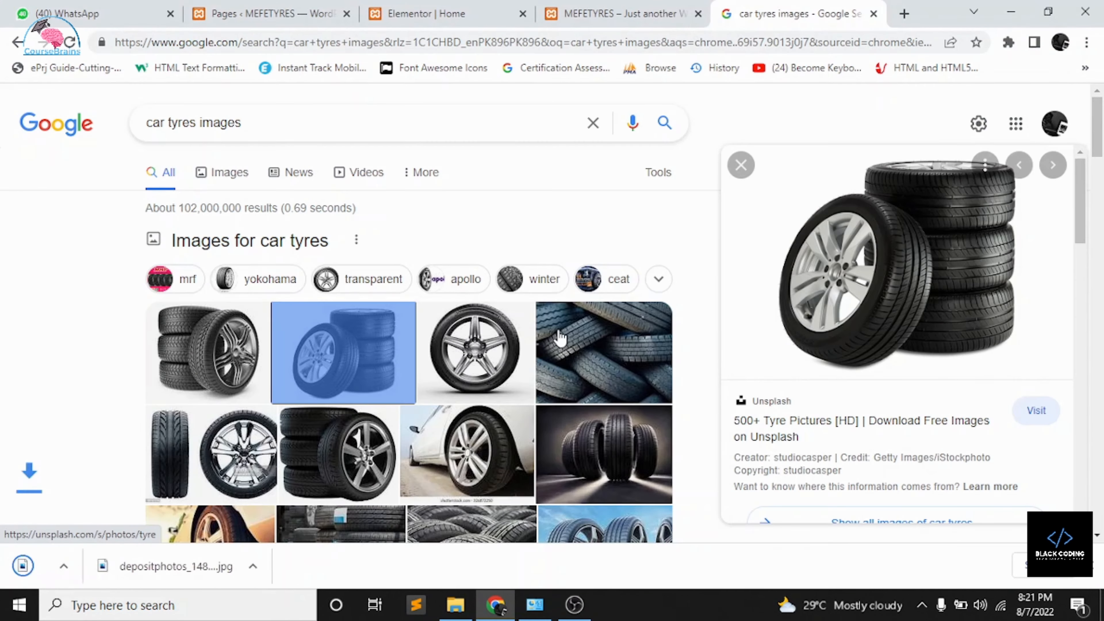
click(569, 446)
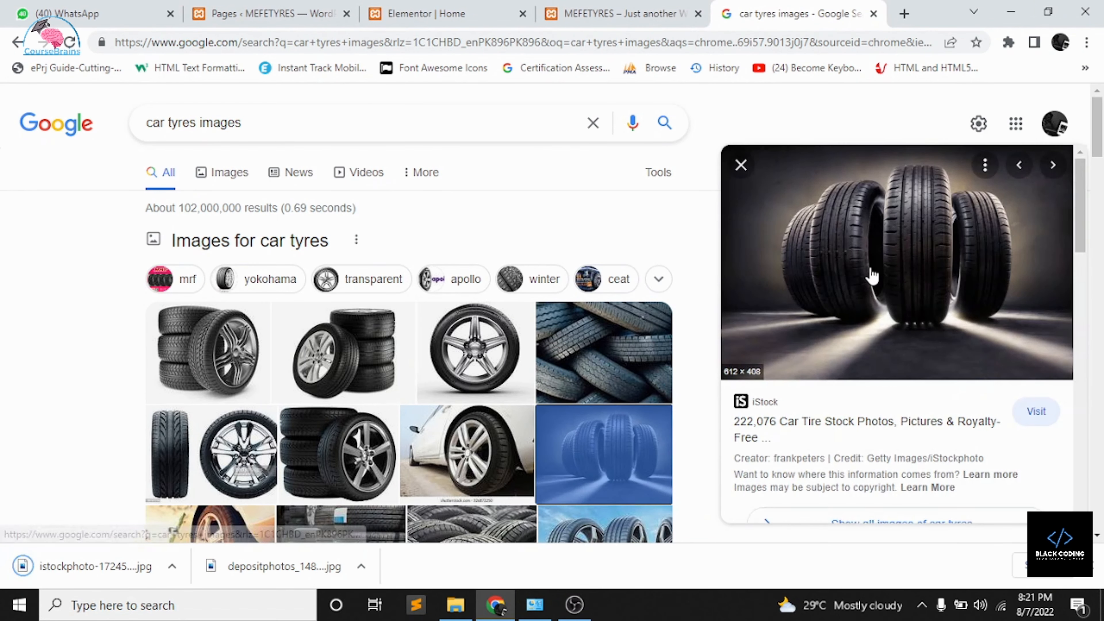
right_click(871, 271)
click(976, 438)
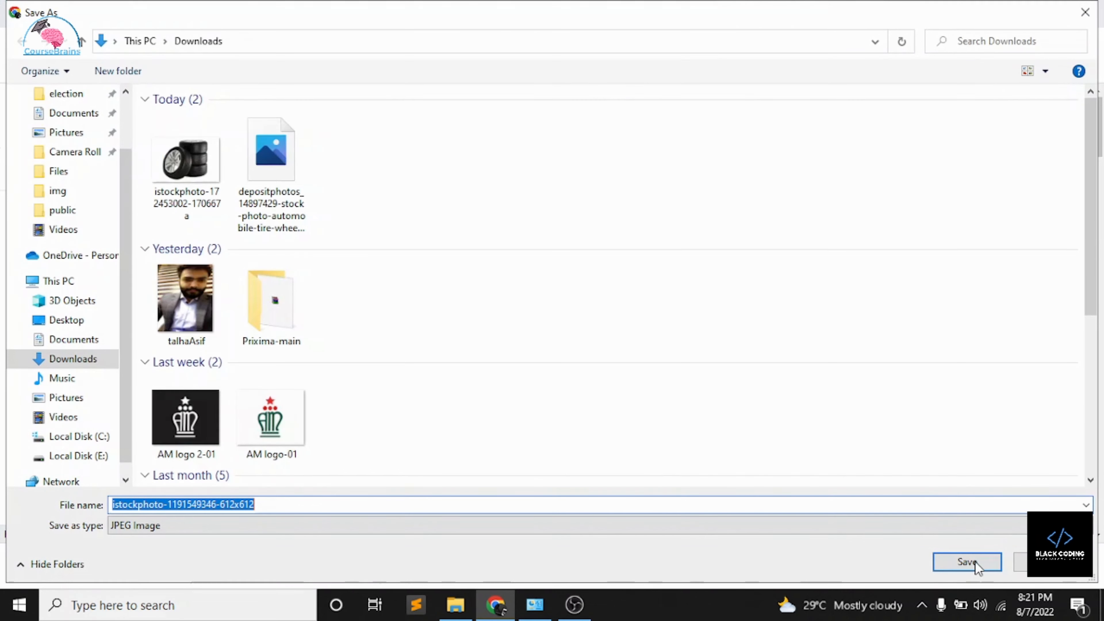
click(974, 562)
key(Left)
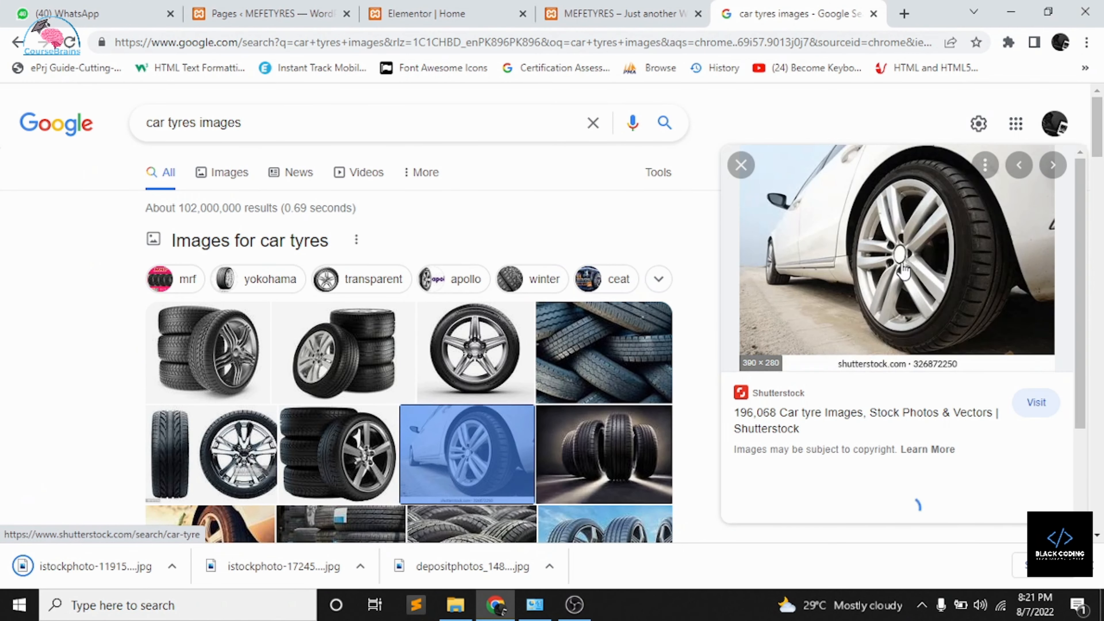
right_click(903, 268)
scroll(481, 456, down, 2)
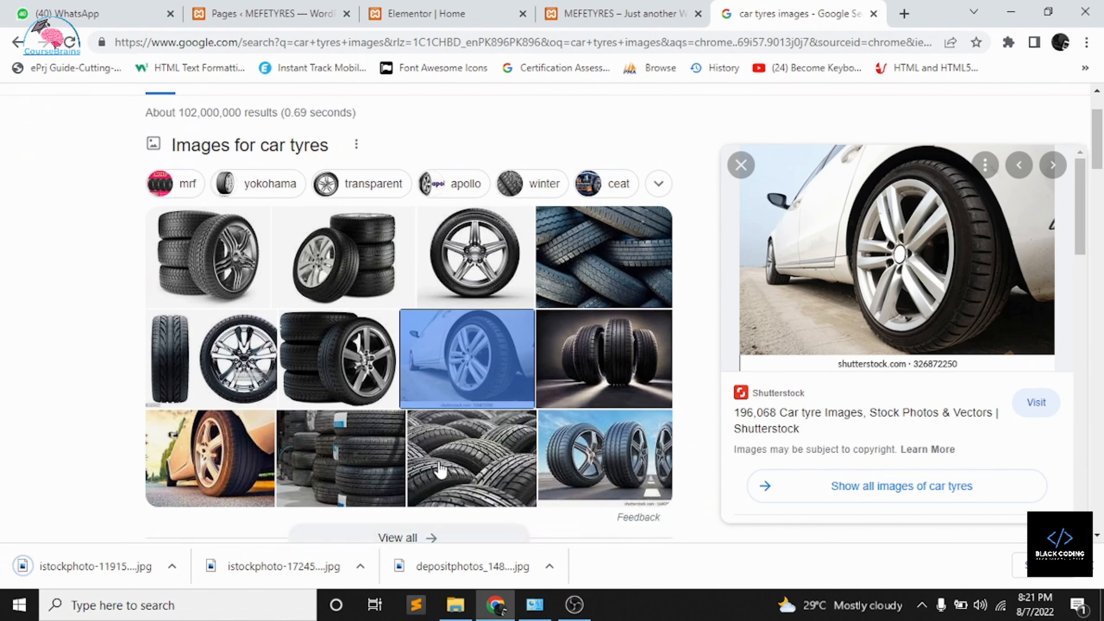
click(249, 491)
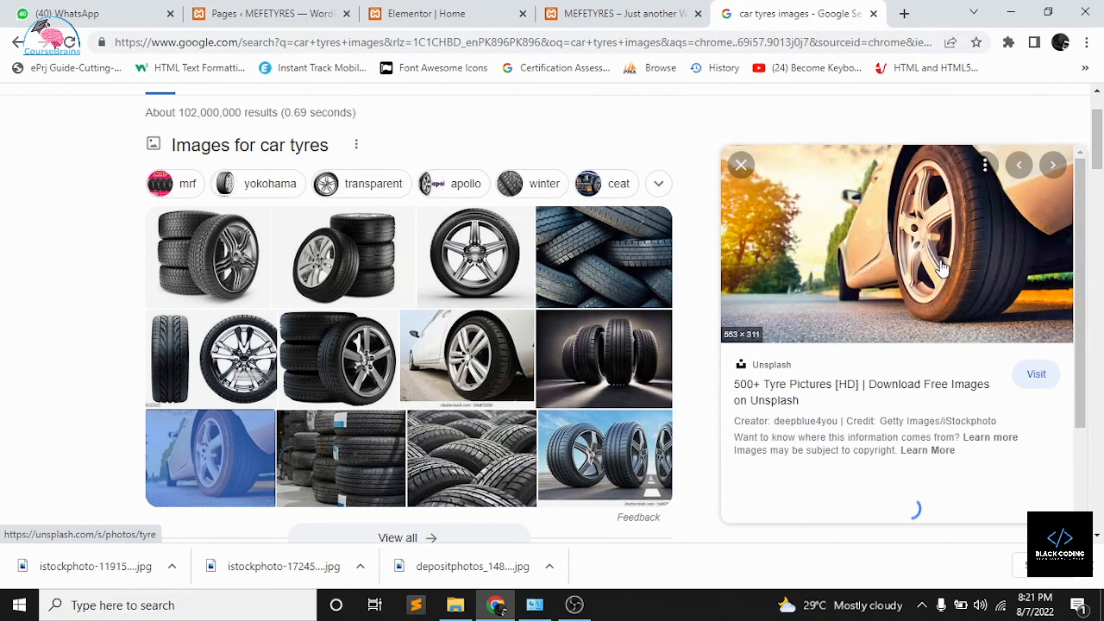
right_click(832, 249)
click(937, 421)
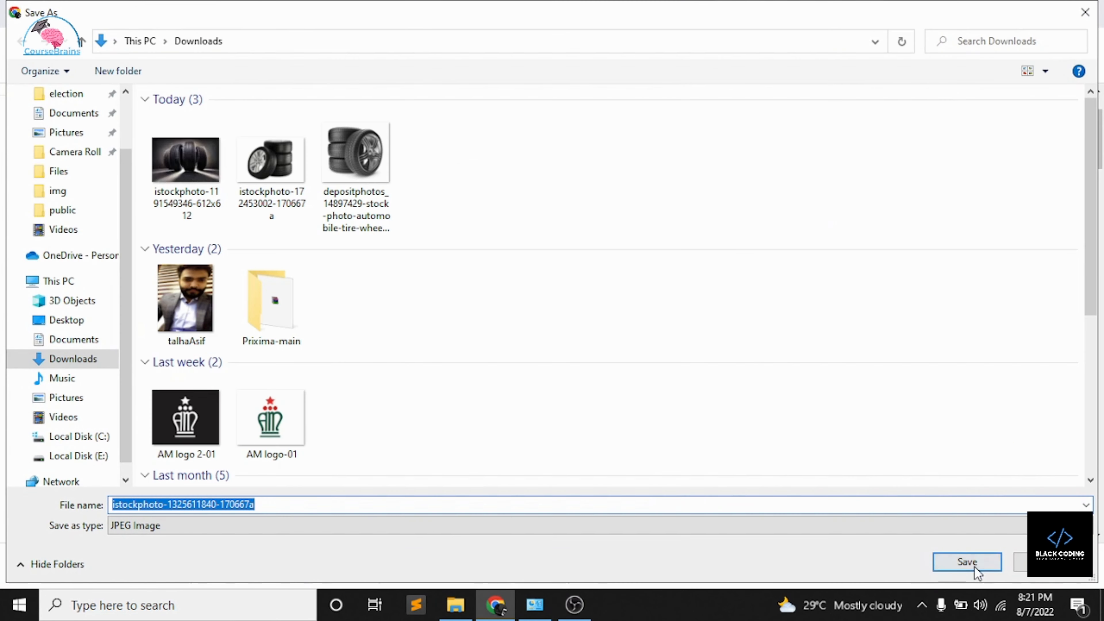
click(972, 565)
click(469, 264)
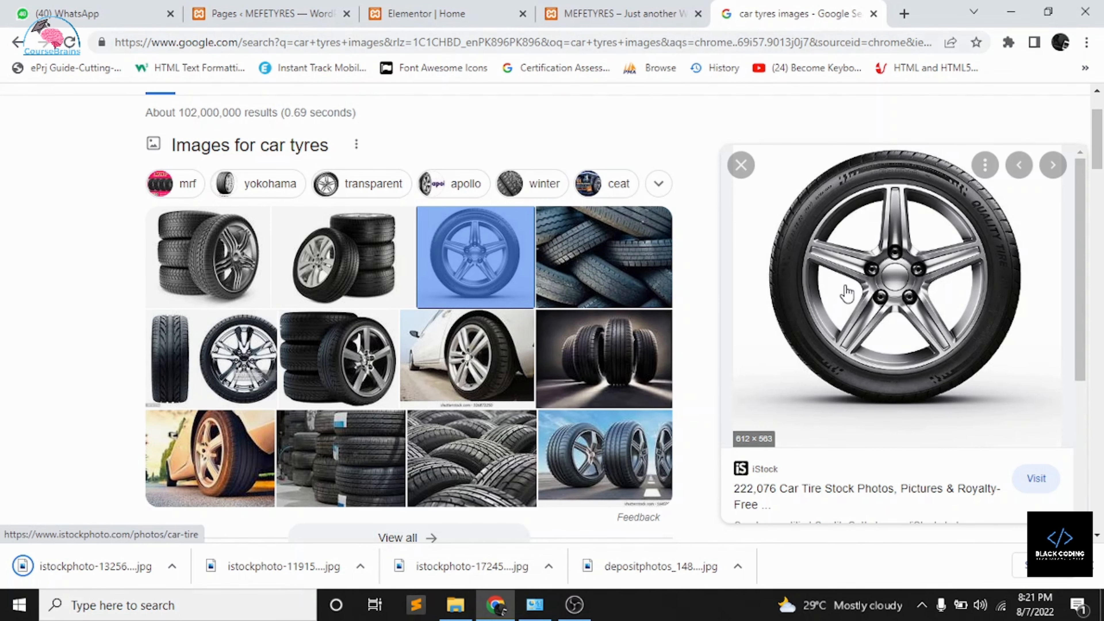
right_click(848, 292)
click(899, 458)
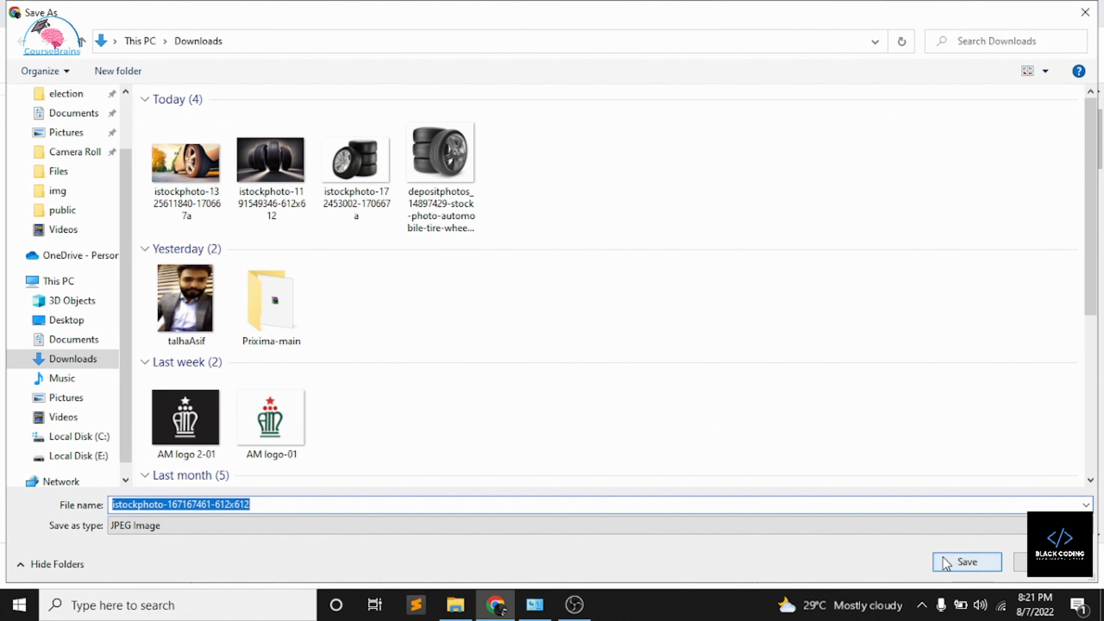
click(969, 561)
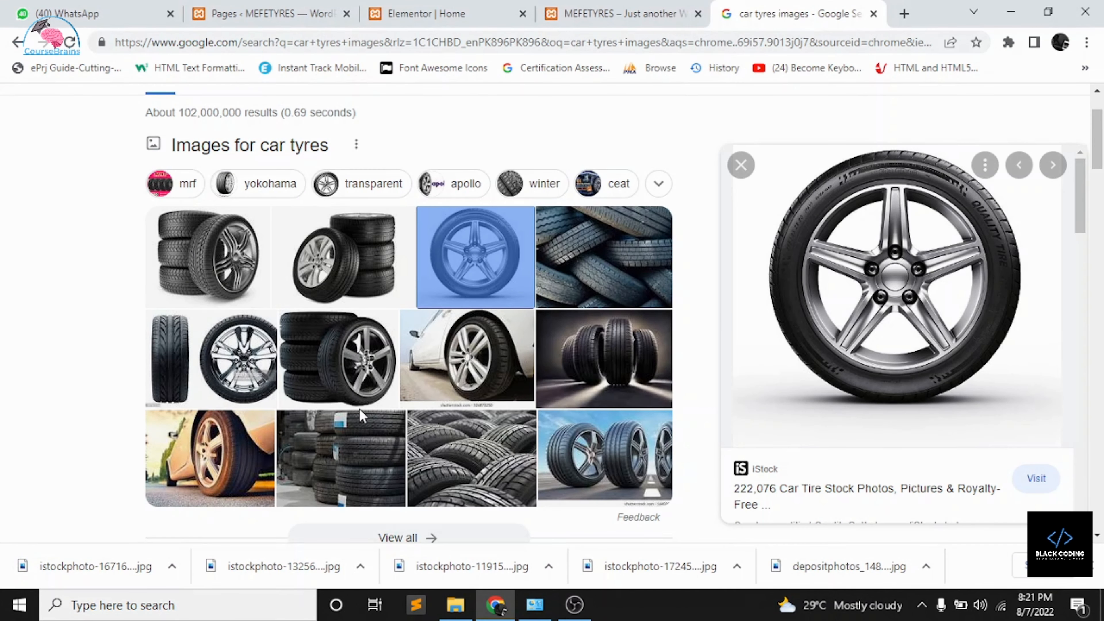
- Preview more tyre results and save the Pixabay image of piled tyres to Downloads as car-tyres-63928__340
click(196, 360)
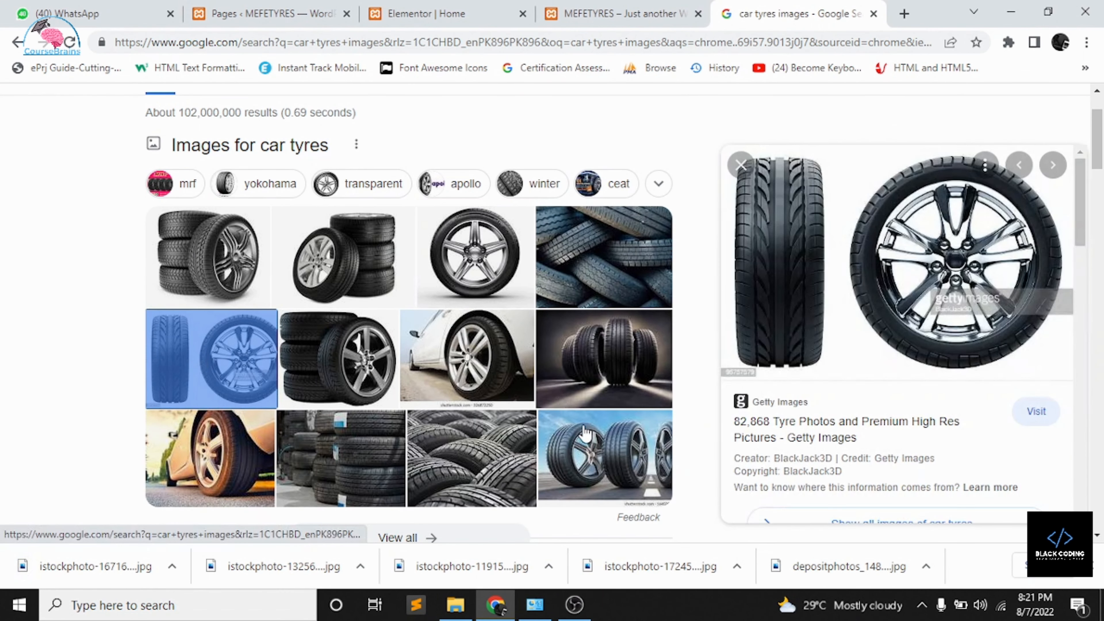
click(605, 452)
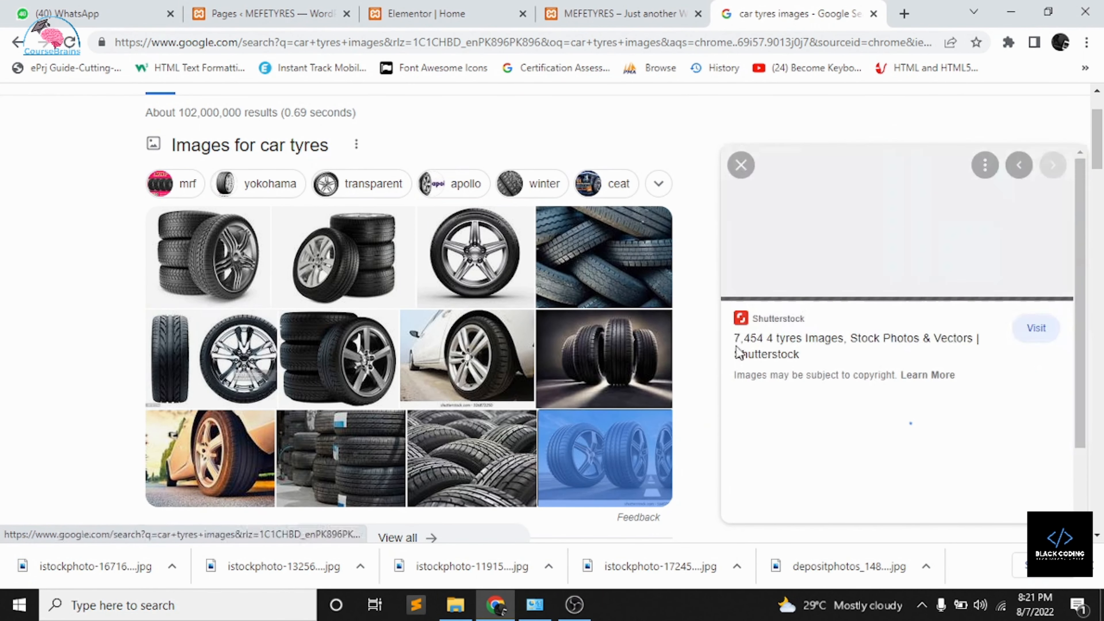
click(482, 469)
right_click(852, 253)
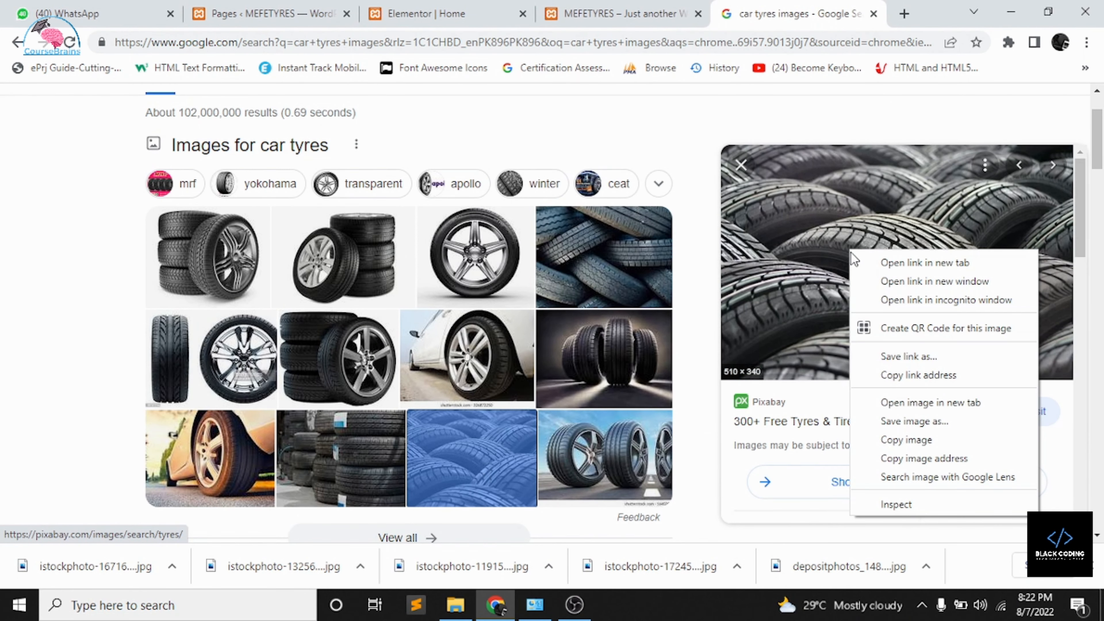
click(895, 422)
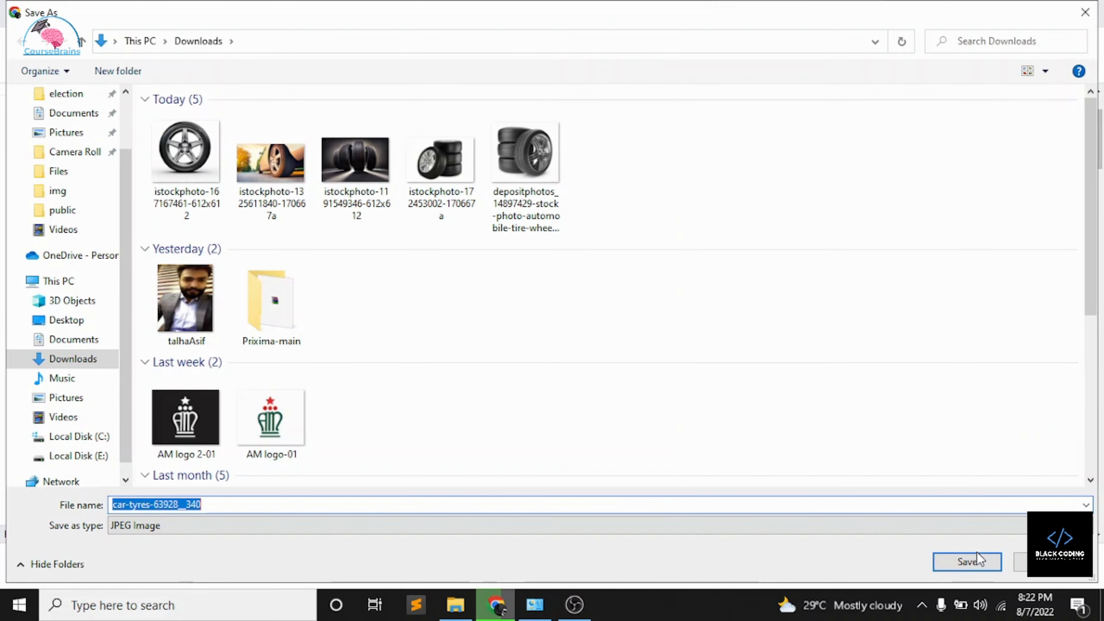
click(968, 562)
click(572, 13)
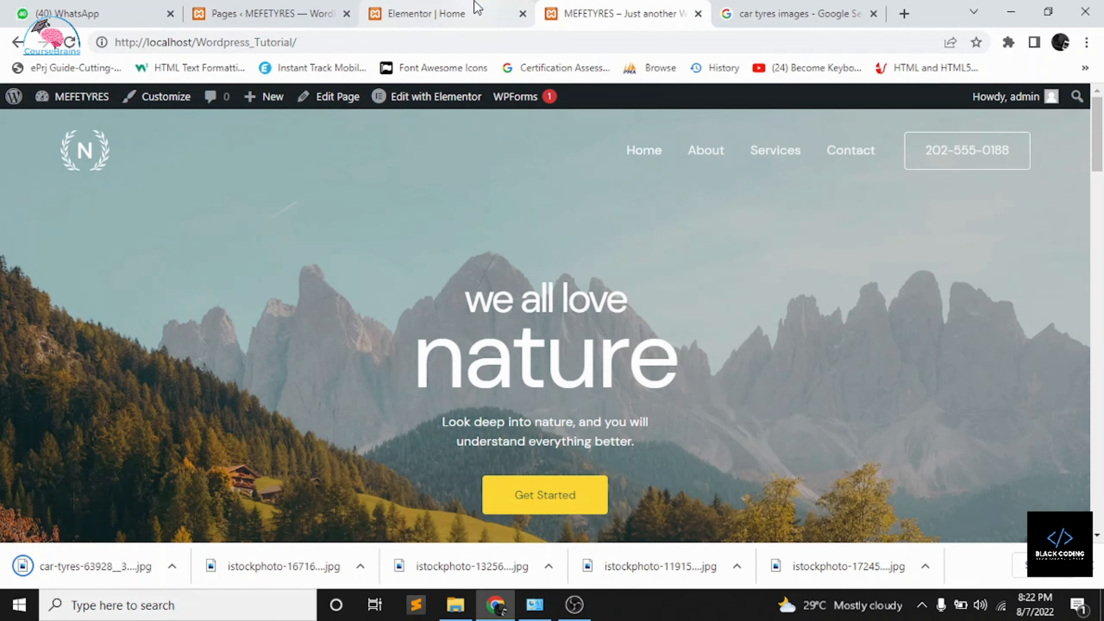
click(478, 9)
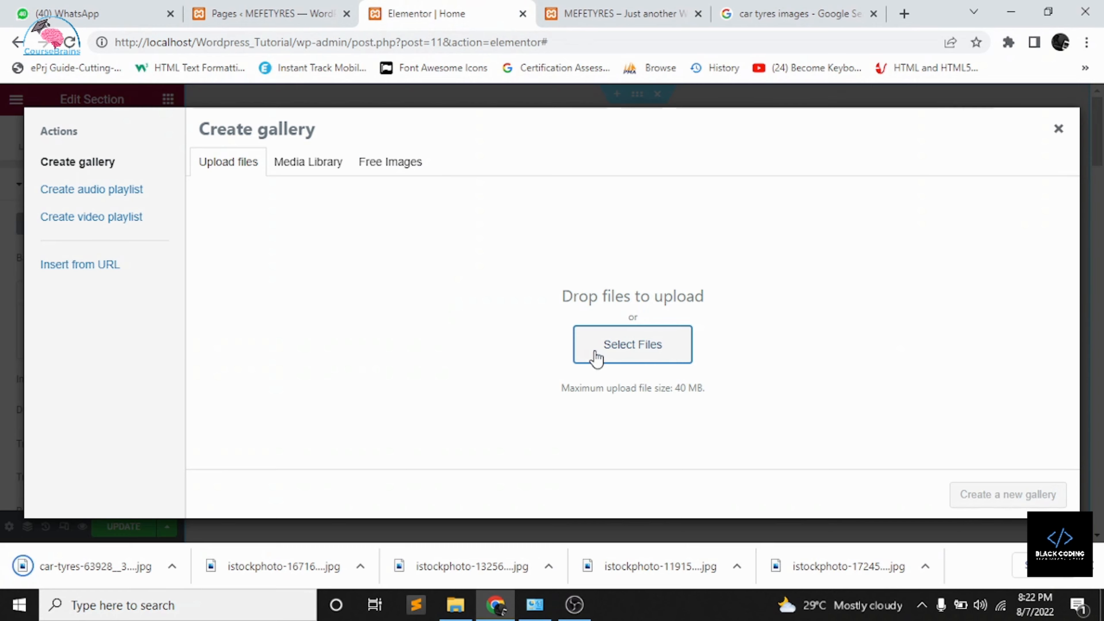
click(623, 360)
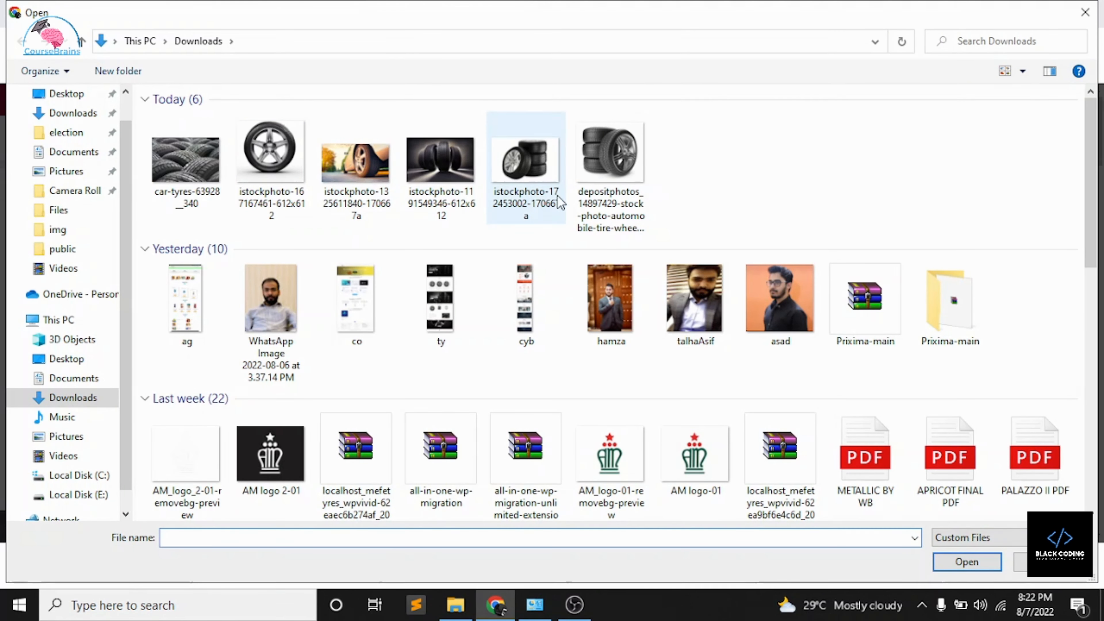
drag(658, 194, 611, 174)
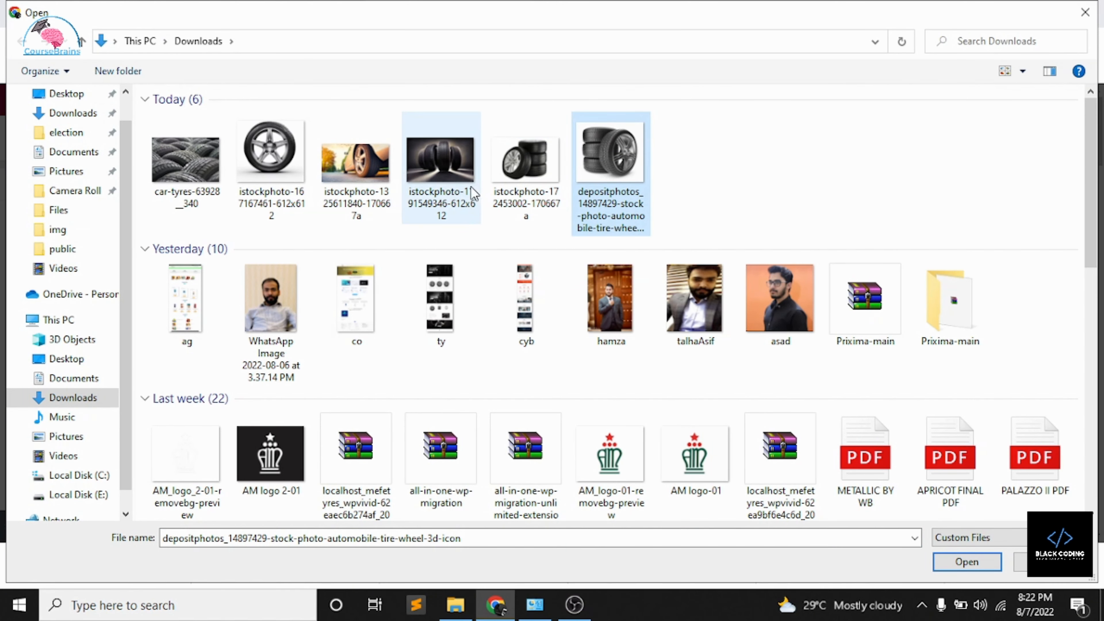
click(473, 194)
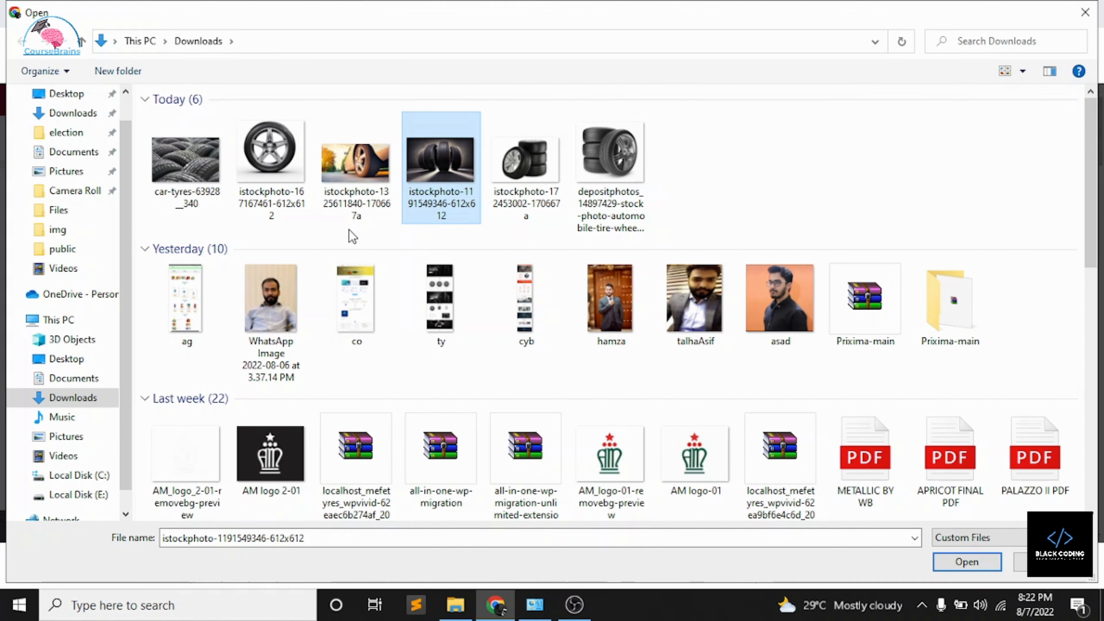
drag(348, 227, 558, 180)
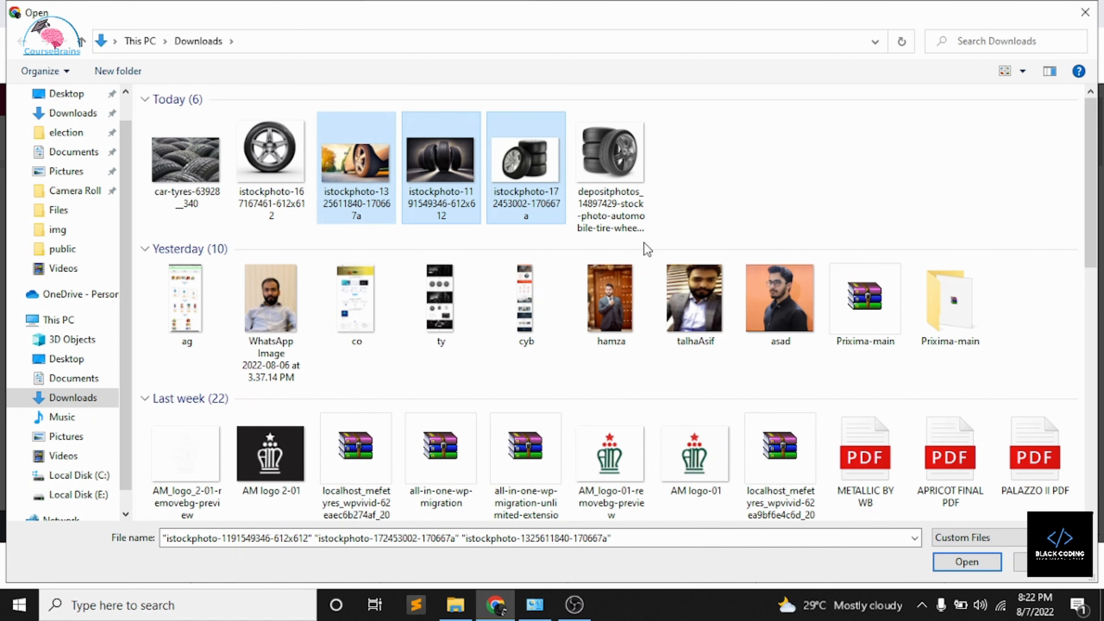
click(982, 562)
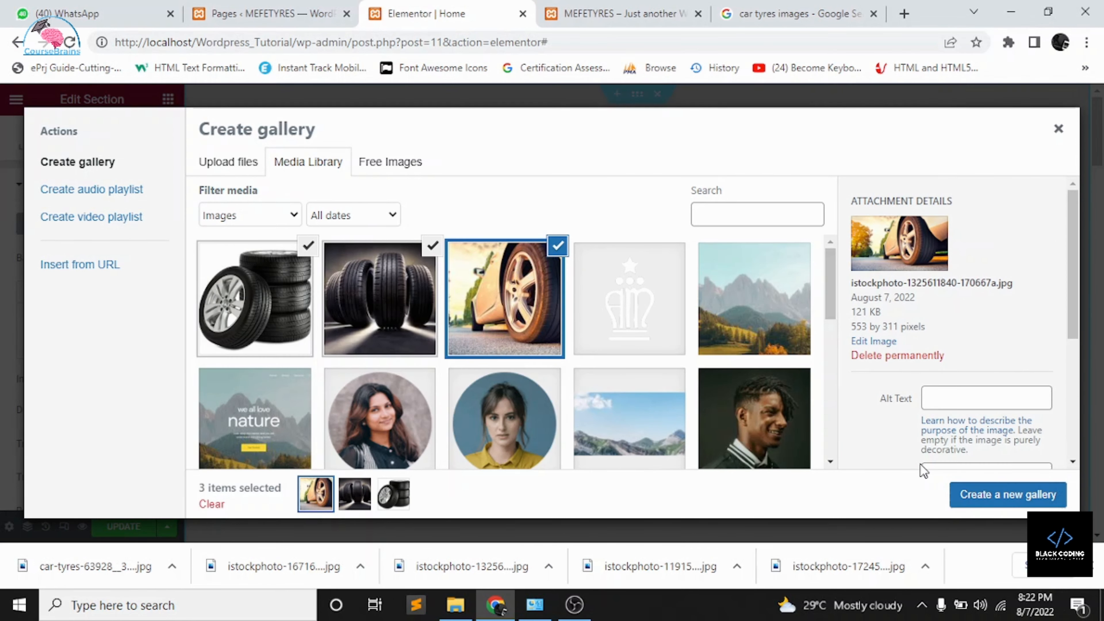
- Create a gallery from the uploaded images, order them as wheel on white, car tire close-up, four tires, and insert it
click(1001, 496)
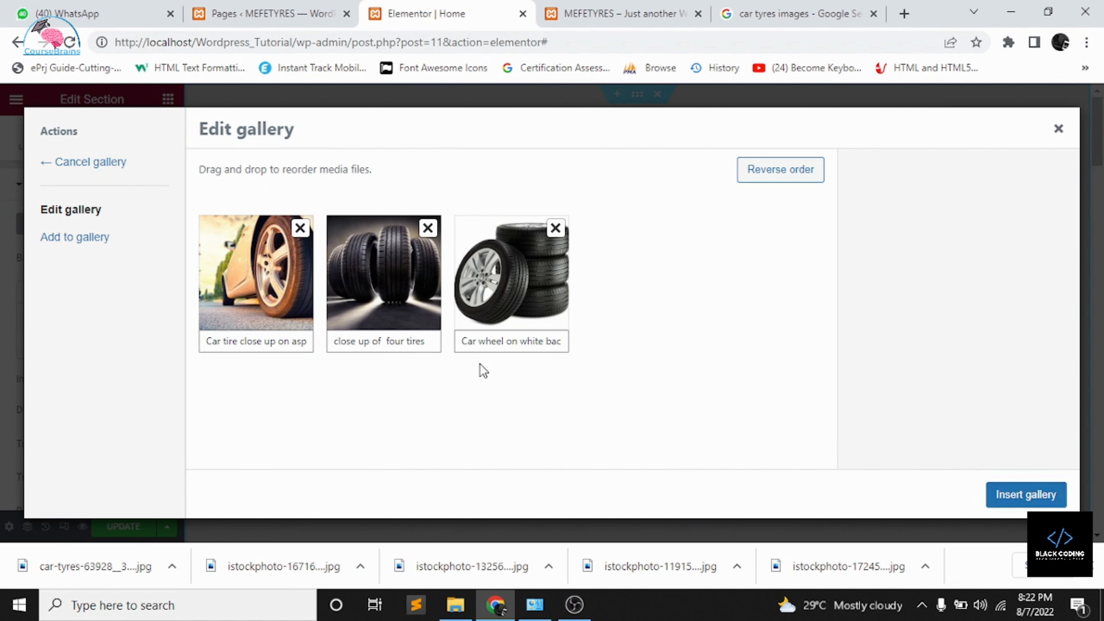
drag(269, 283, 417, 287)
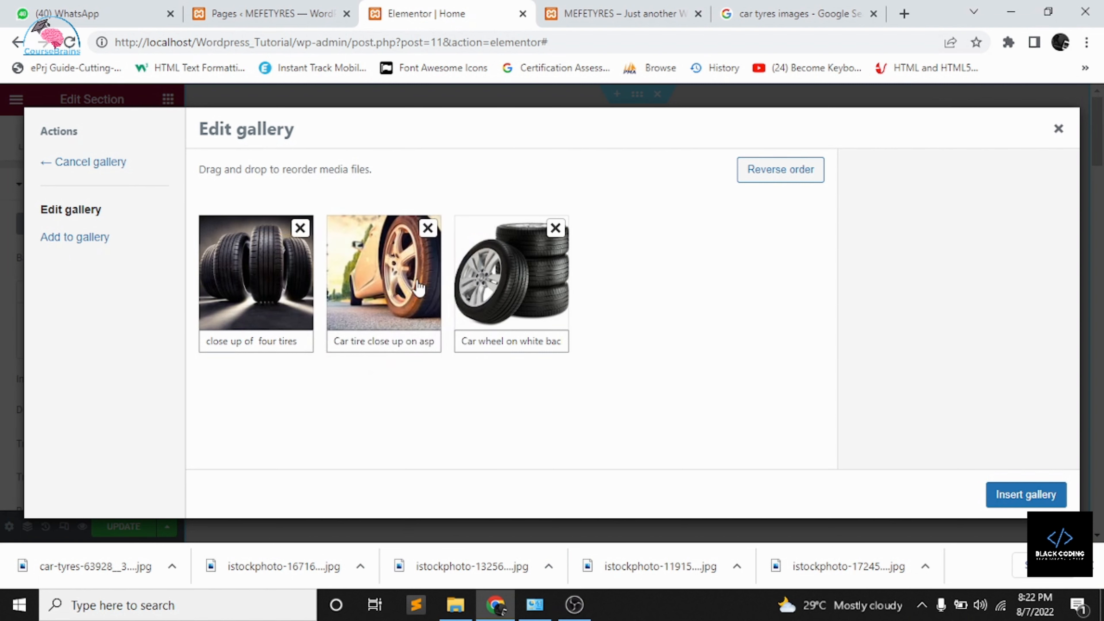
drag(525, 287, 266, 272)
drag(375, 309, 546, 300)
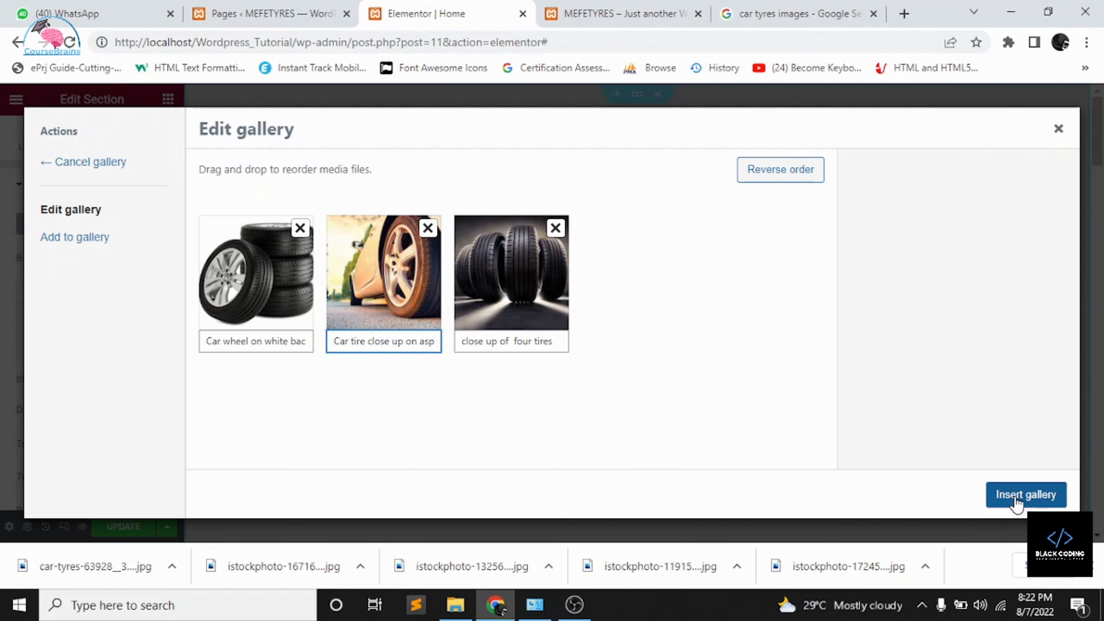
click(246, 340)
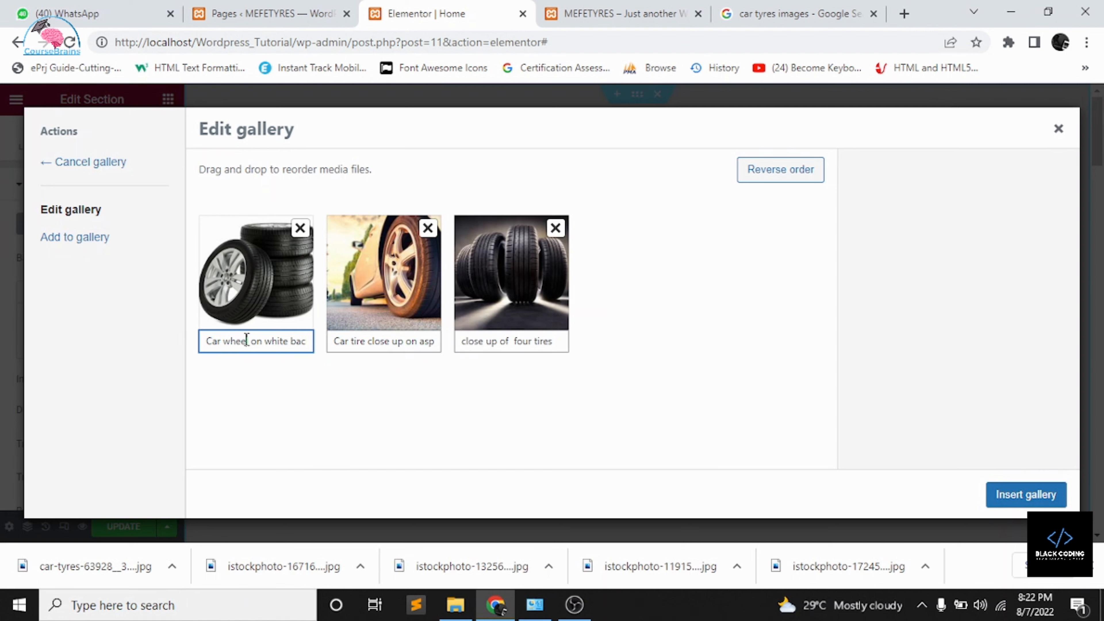
click(1043, 495)
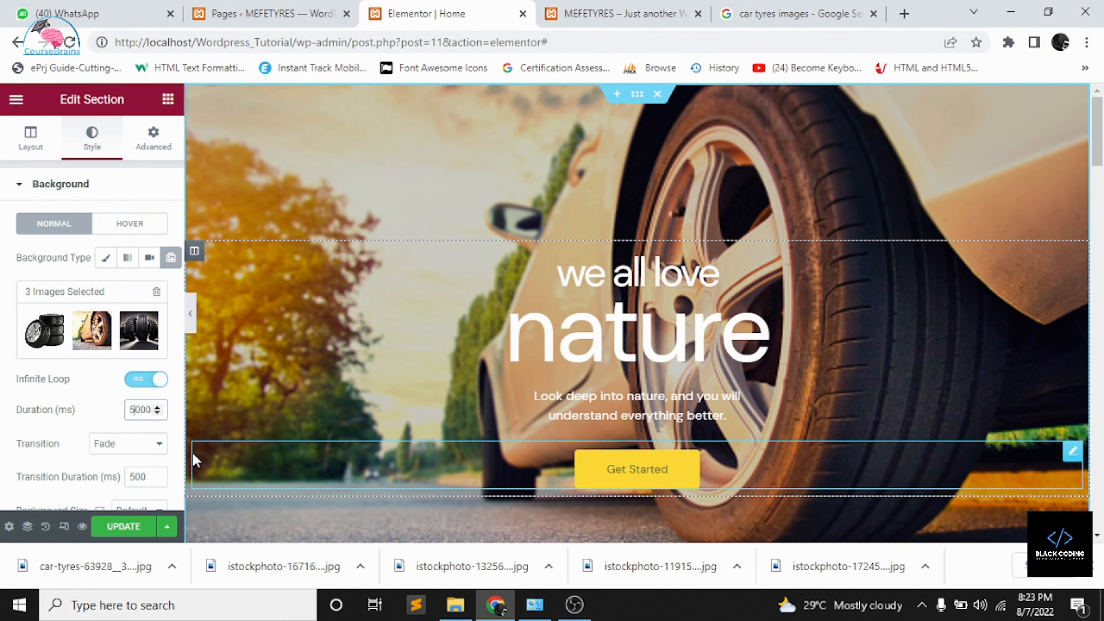
- Set the background slideshow's duration to 2000 ms and its transition to Slide Right
key(BackSpace)
text(2)
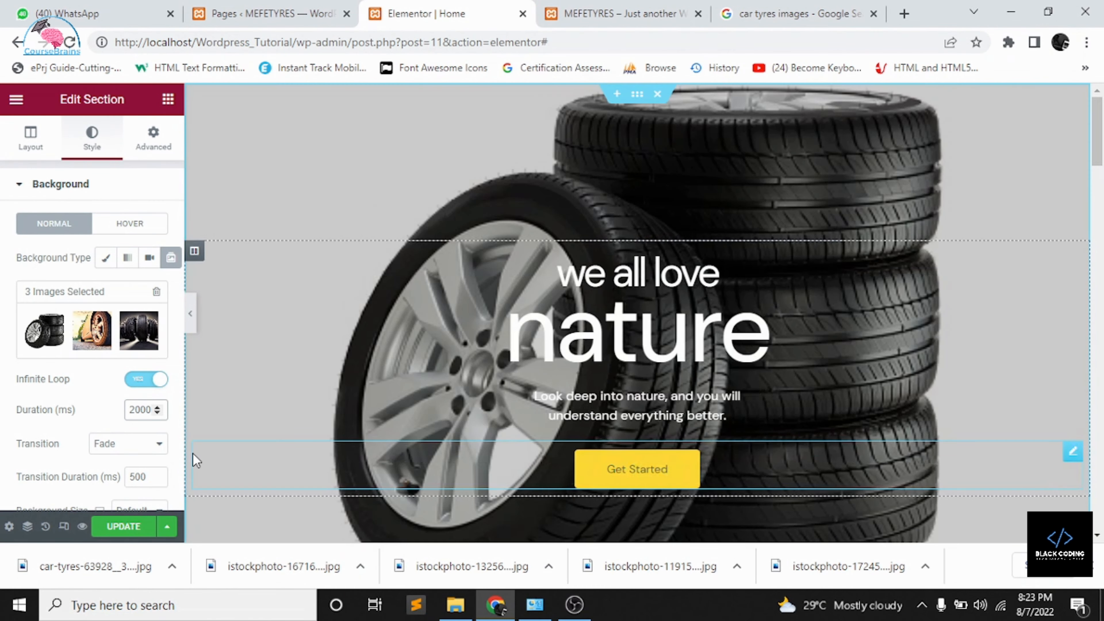
click(147, 444)
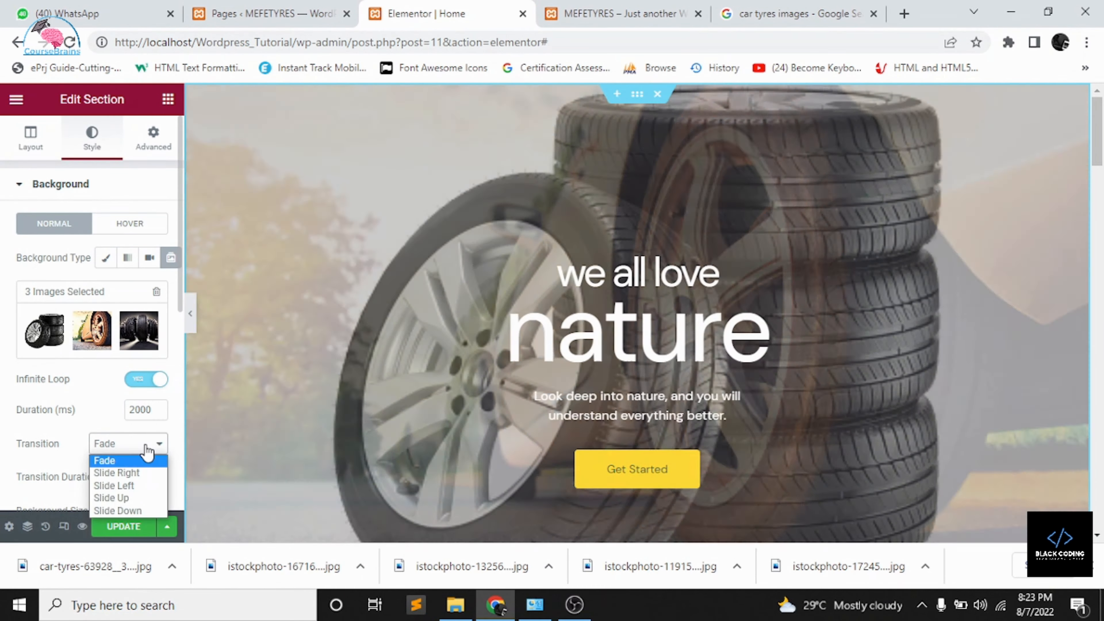
click(144, 473)
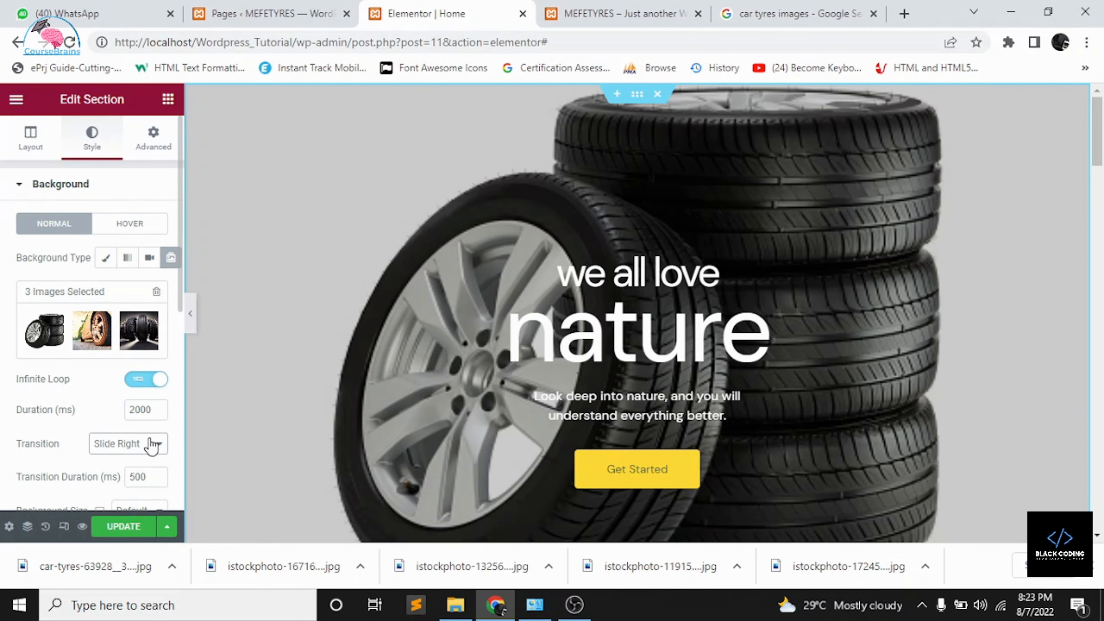
- Set the slideshow's transition duration to 200 ms and turn on its Ken Burns Effect
scroll(149, 437, down, 1)
scroll(152, 444, down, 1)
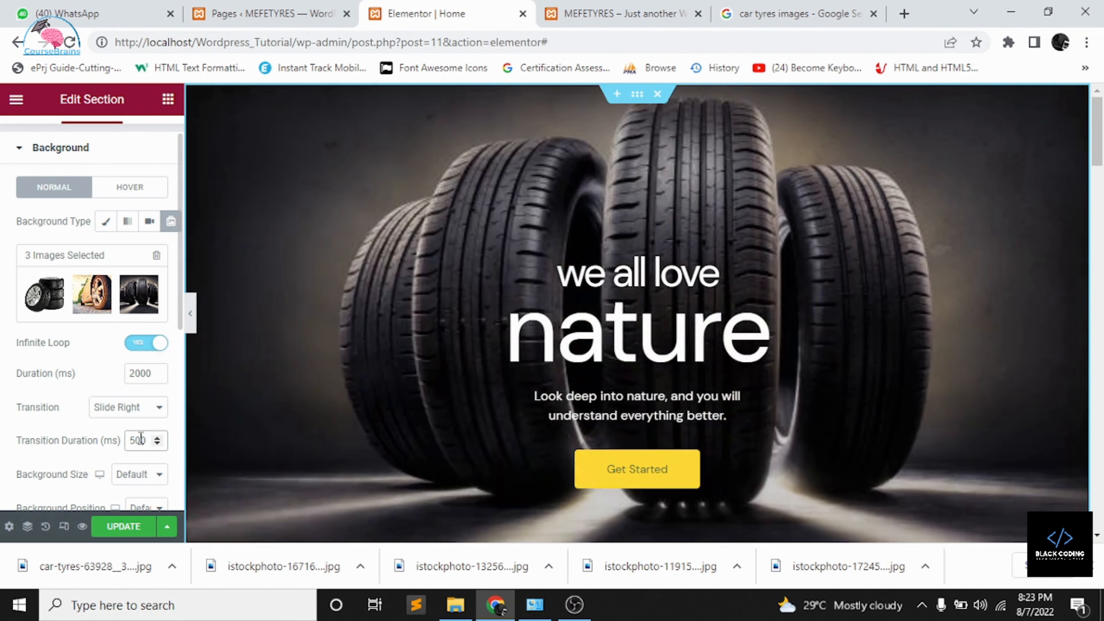
key(BackSpace)
text(2)
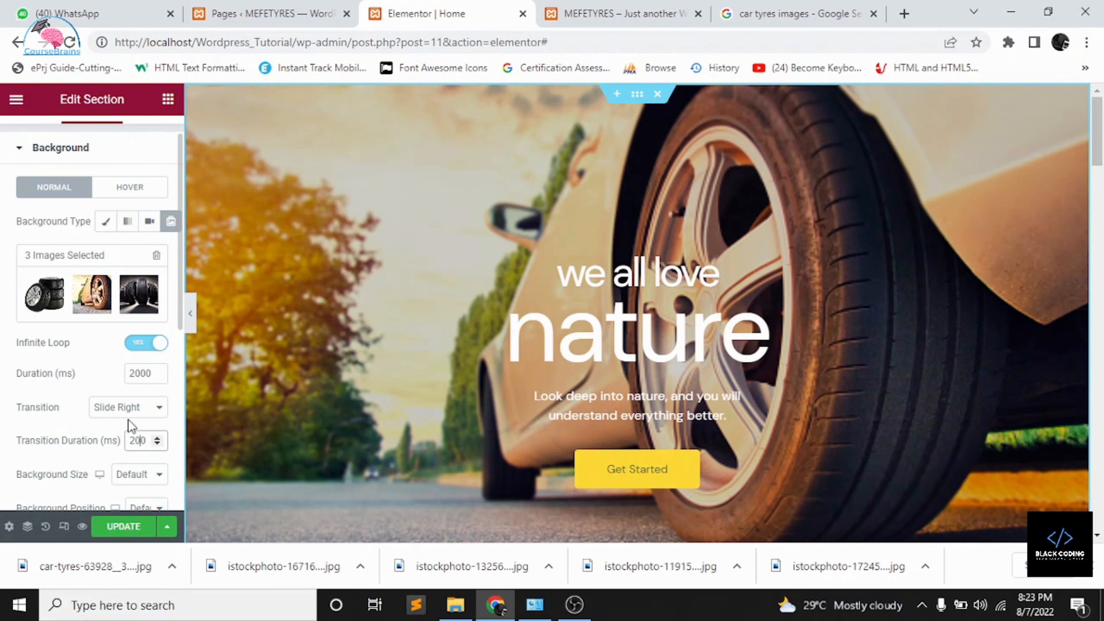
scroll(82, 472, down, 4)
scroll(155, 411, down, 3)
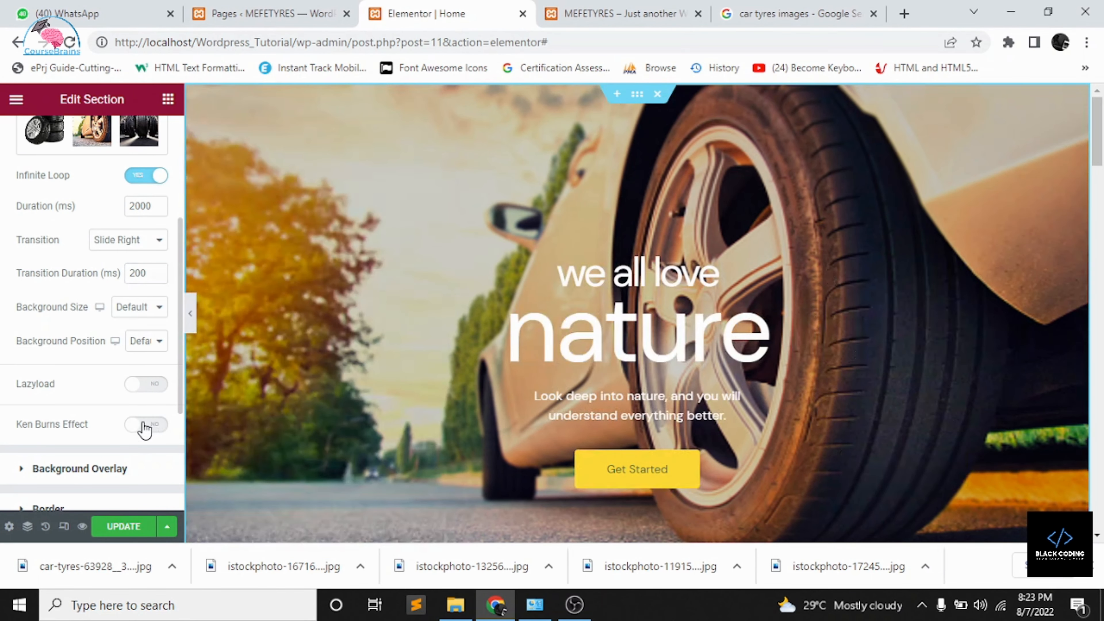
click(145, 426)
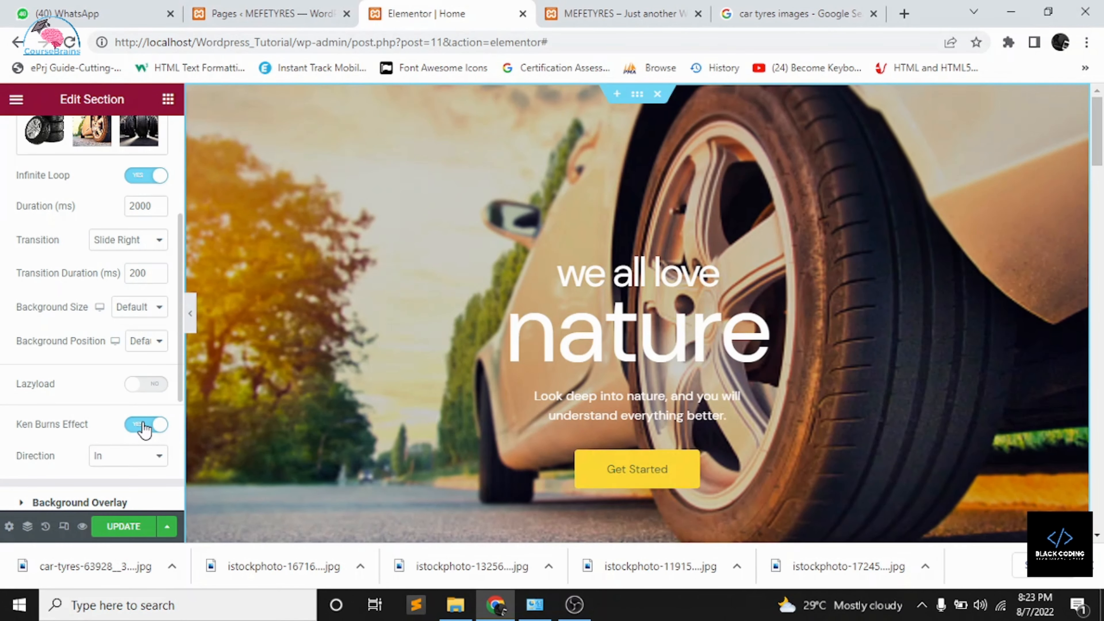
scroll(143, 424, up, 5)
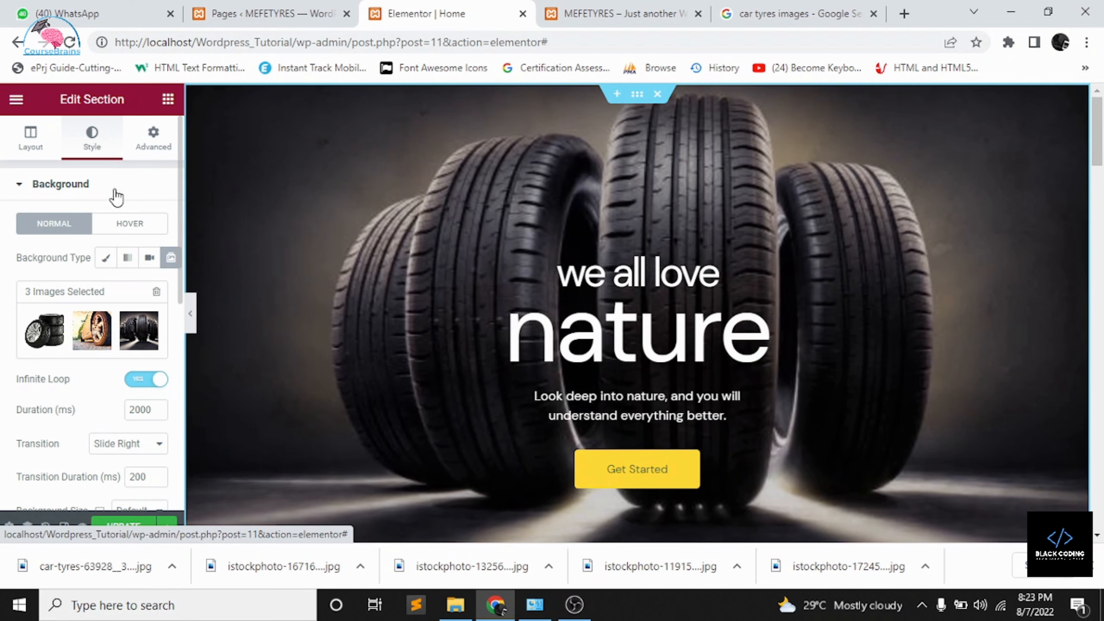
click(178, 142)
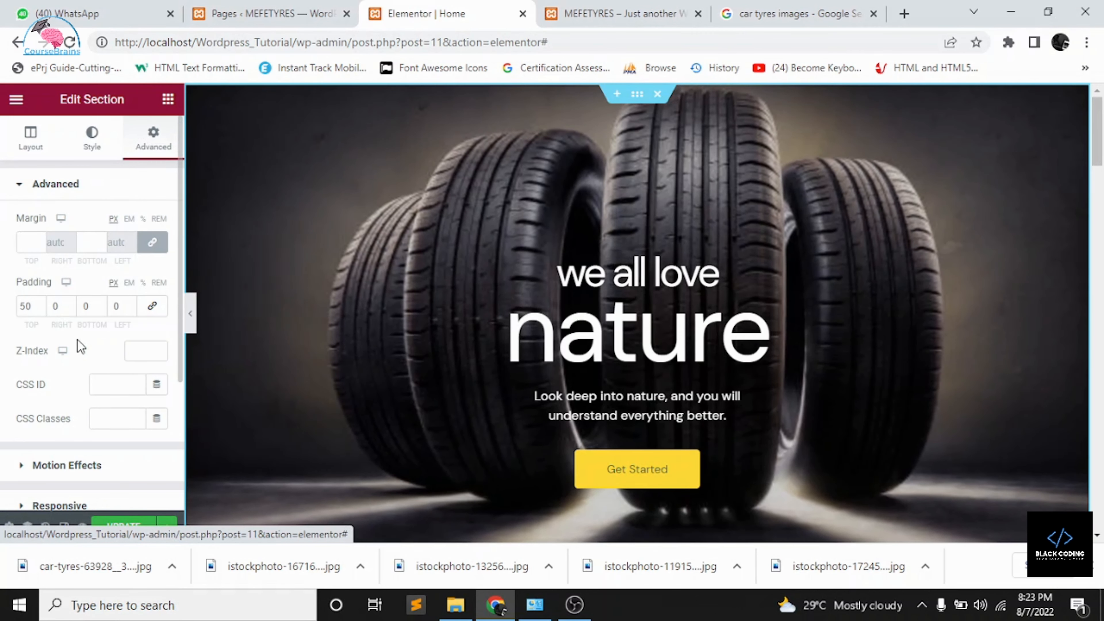
scroll(79, 346, down, 3)
scroll(98, 230, up, 3)
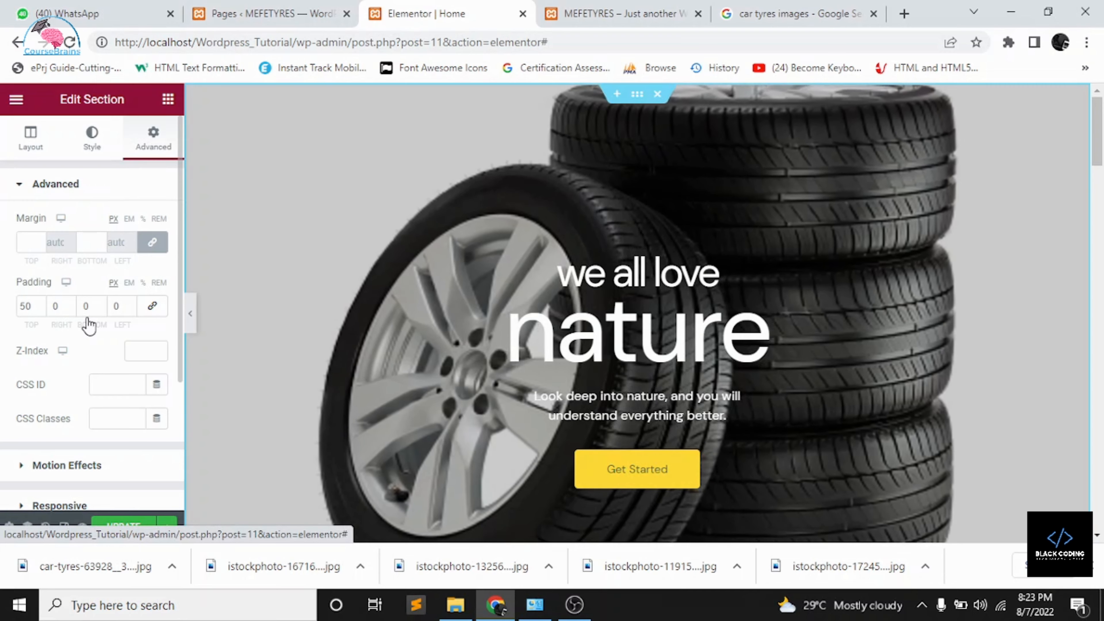
- Set the hero section's background overlay opacity to 0.5 in its style settings
click(92, 138)
scroll(115, 282, down, 2)
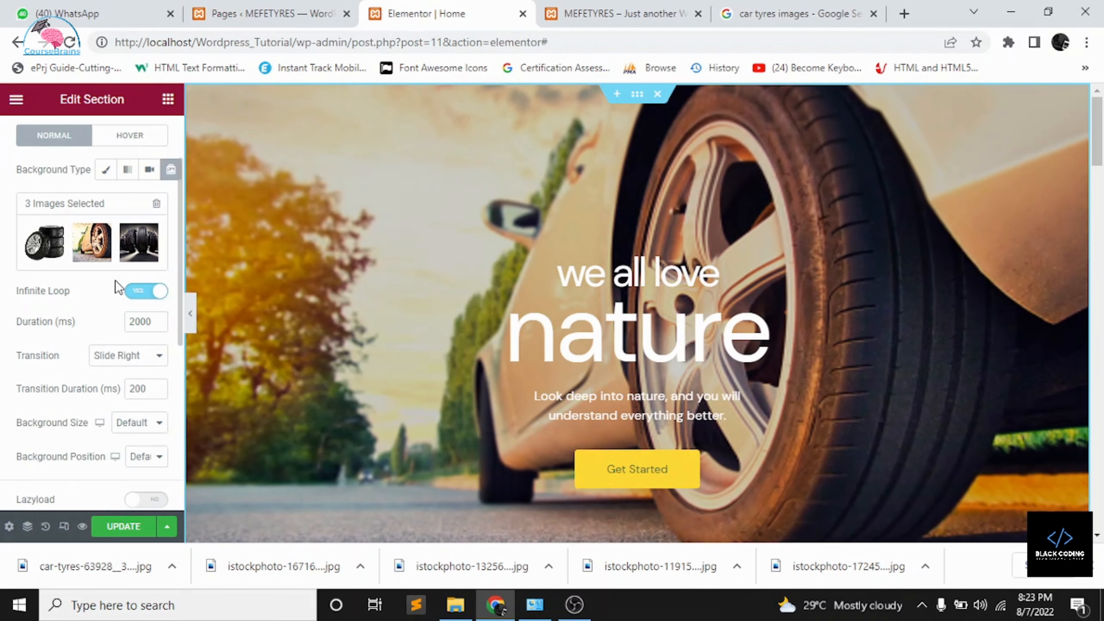
scroll(115, 289, down, 5)
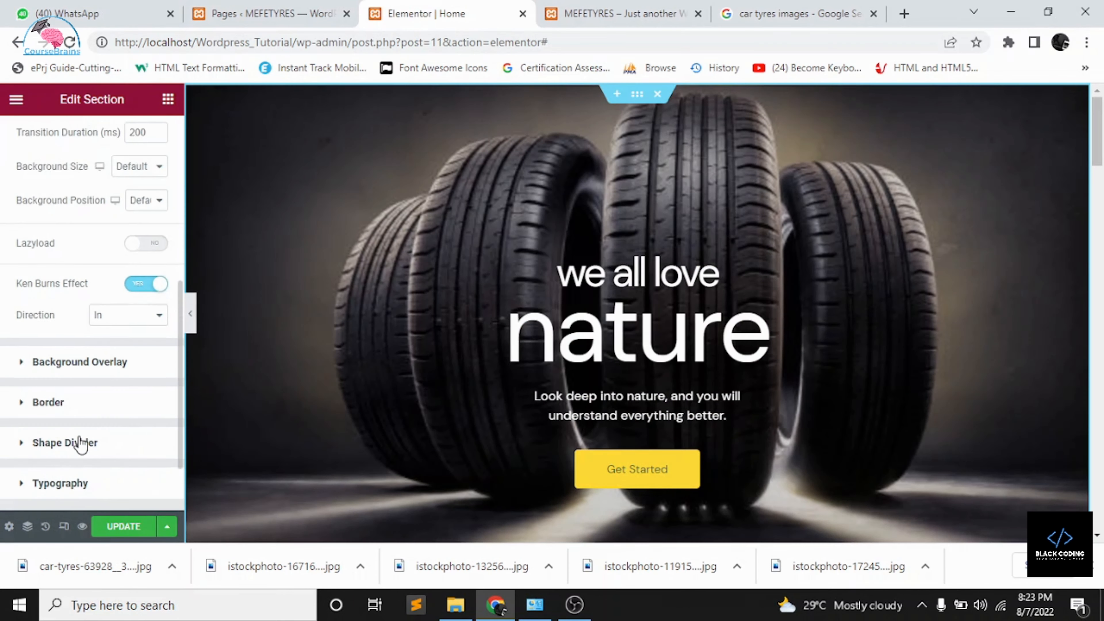
scroll(79, 437, down, 1)
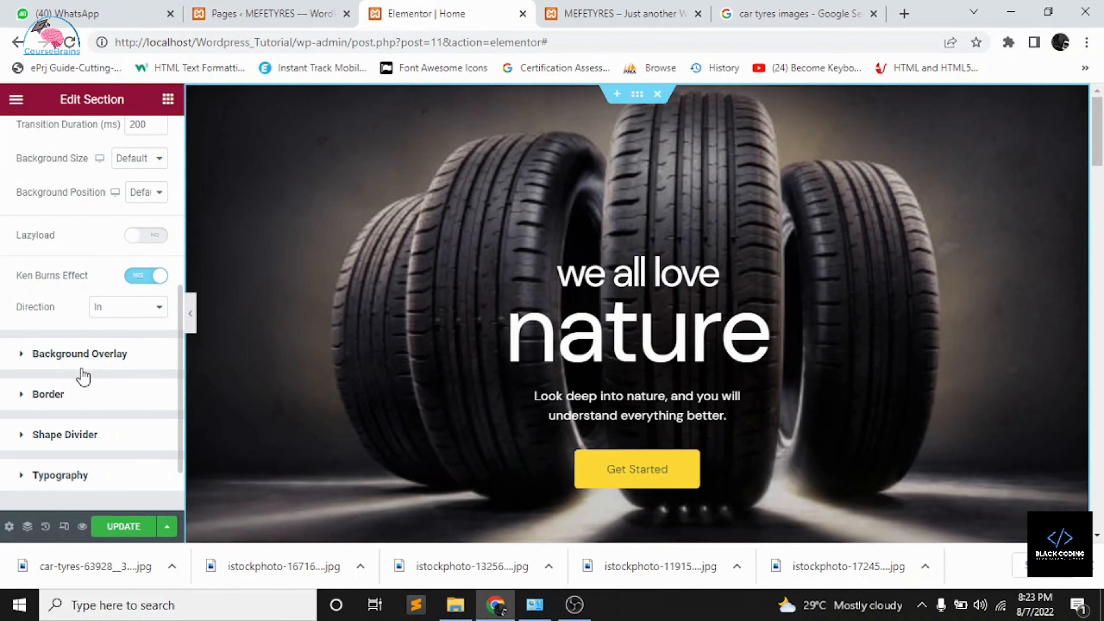
click(40, 359)
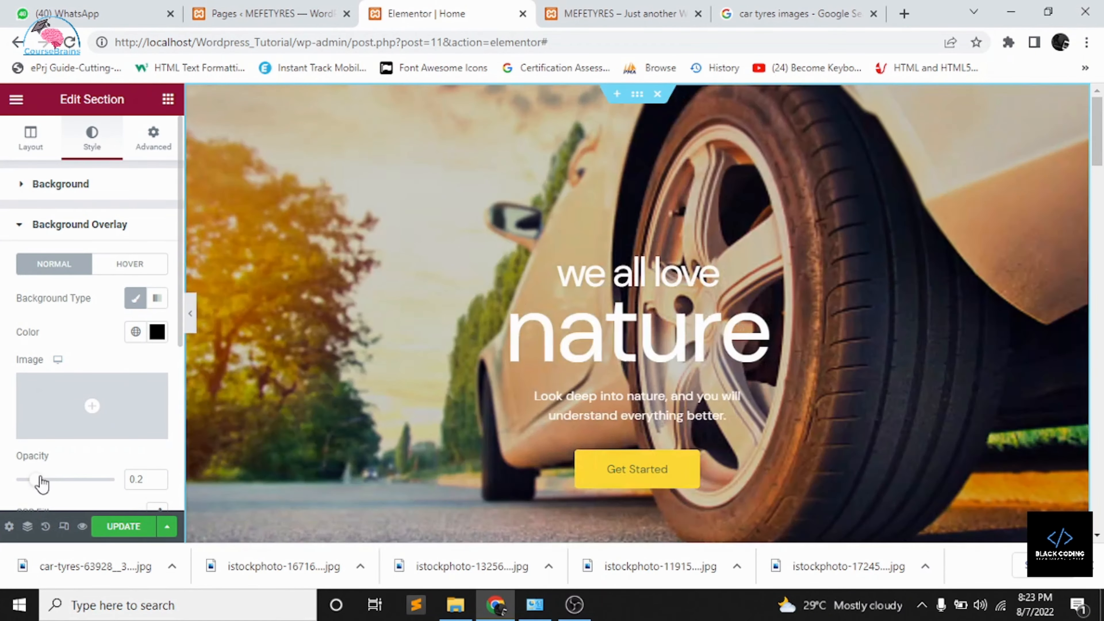
drag(38, 483, 78, 482)
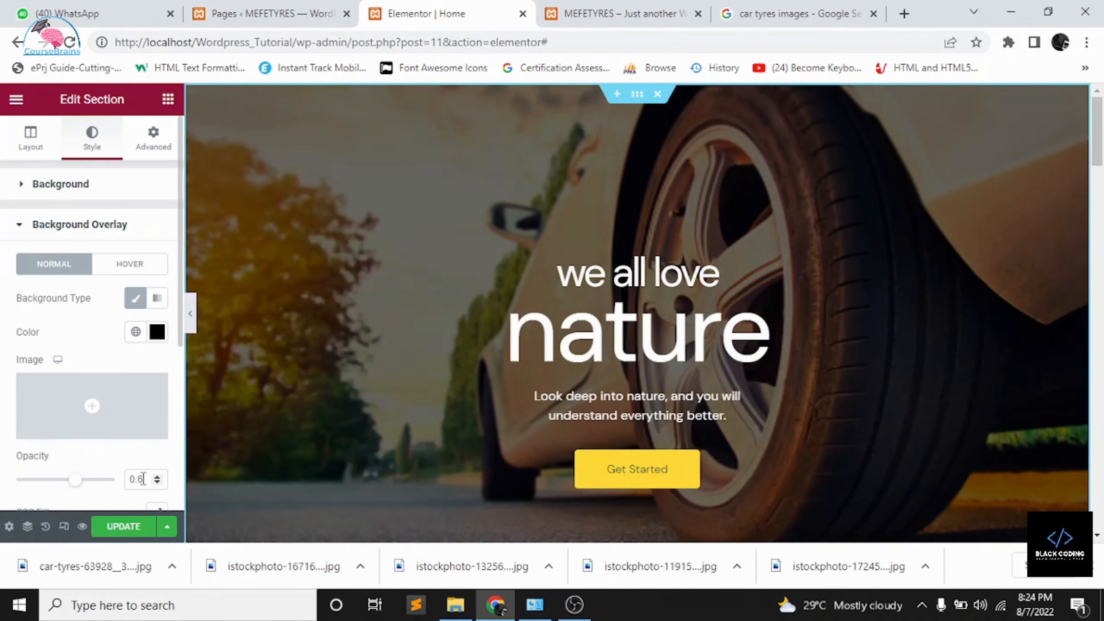
key(BackSpace)
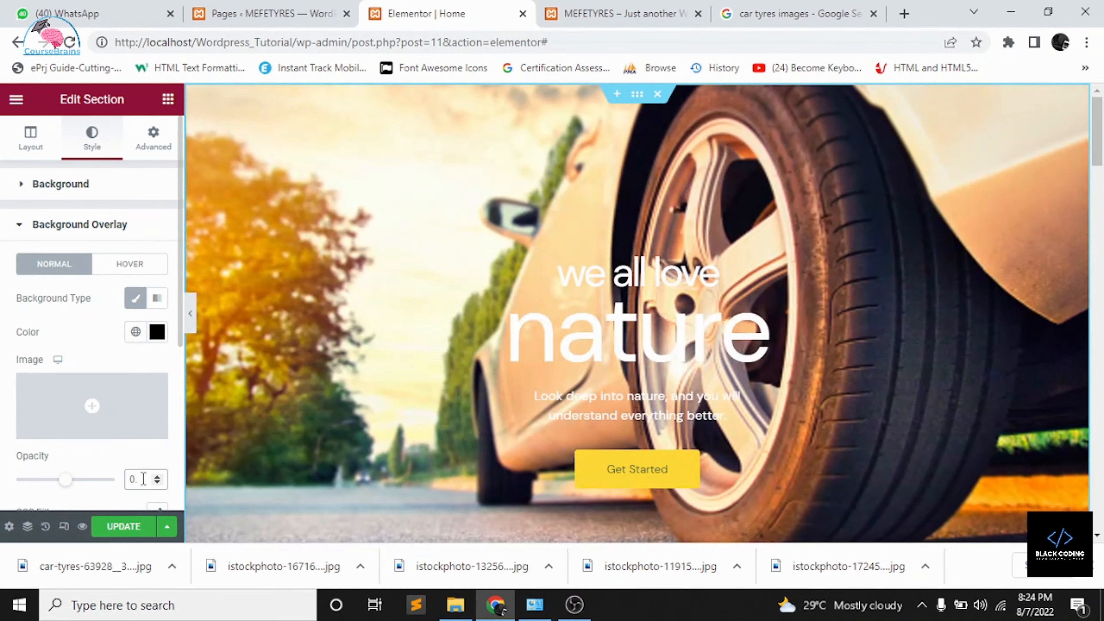
text(5)
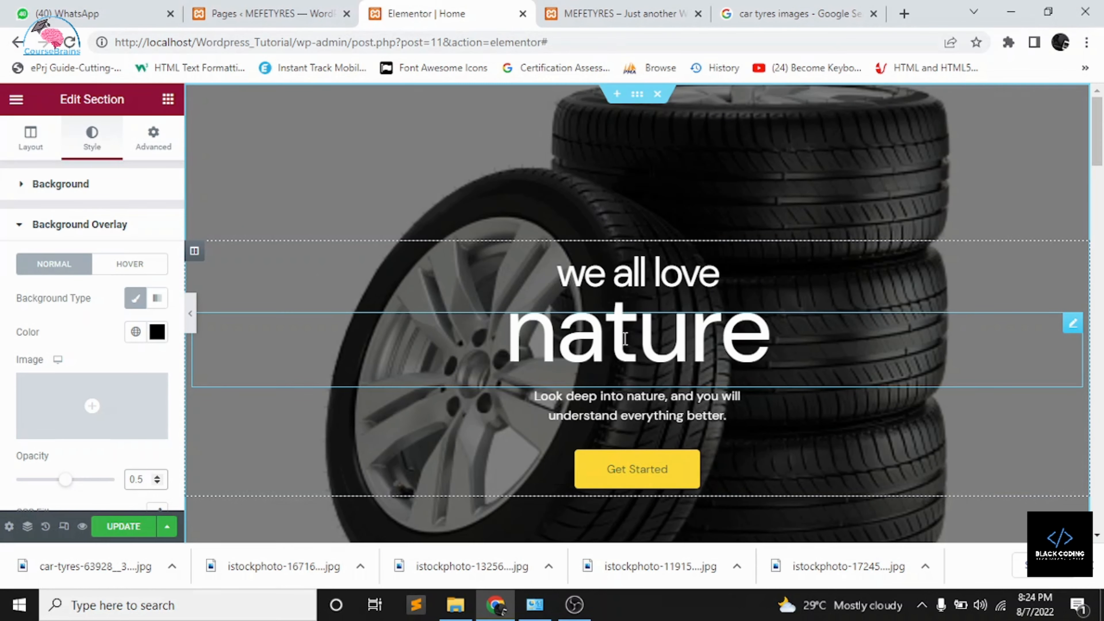
- Replace the large hero heading "nature" with "Tyres"
click(734, 339)
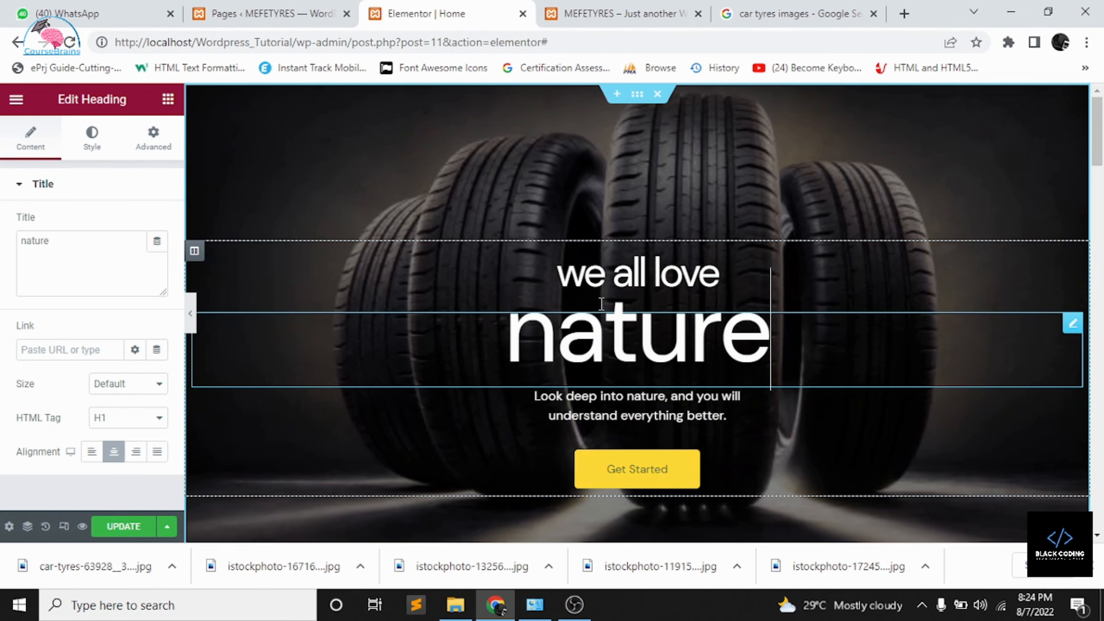
click(114, 244)
key(BackSpace)
key(BackSpace)
key(BackSpace)
key(BackSpace)
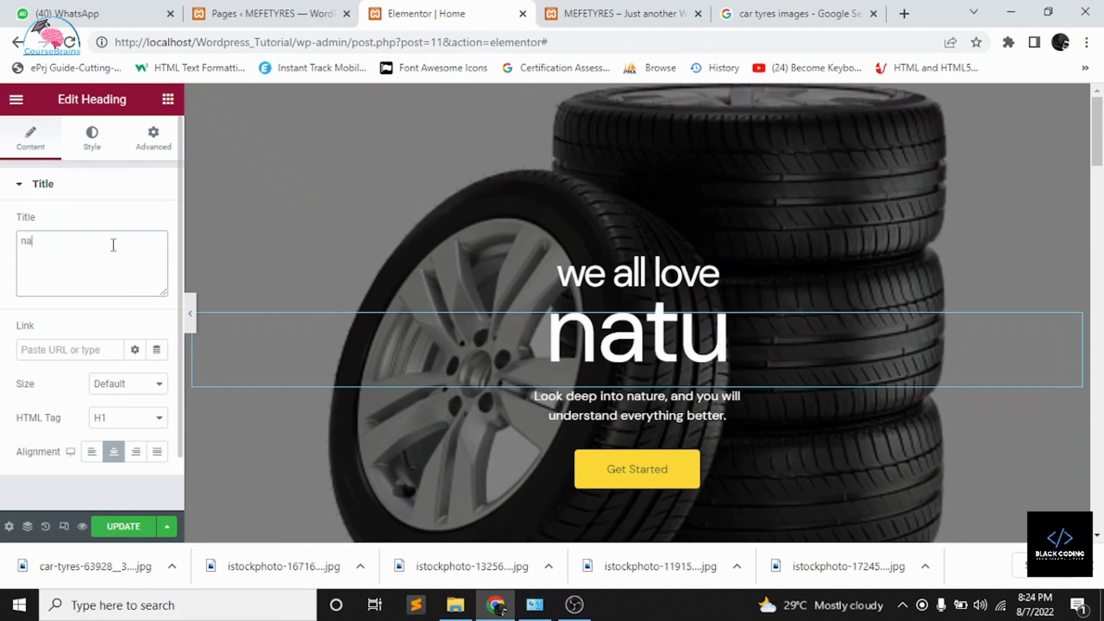
key(BackSpace)
key(BackSpace)
text(Tyres)
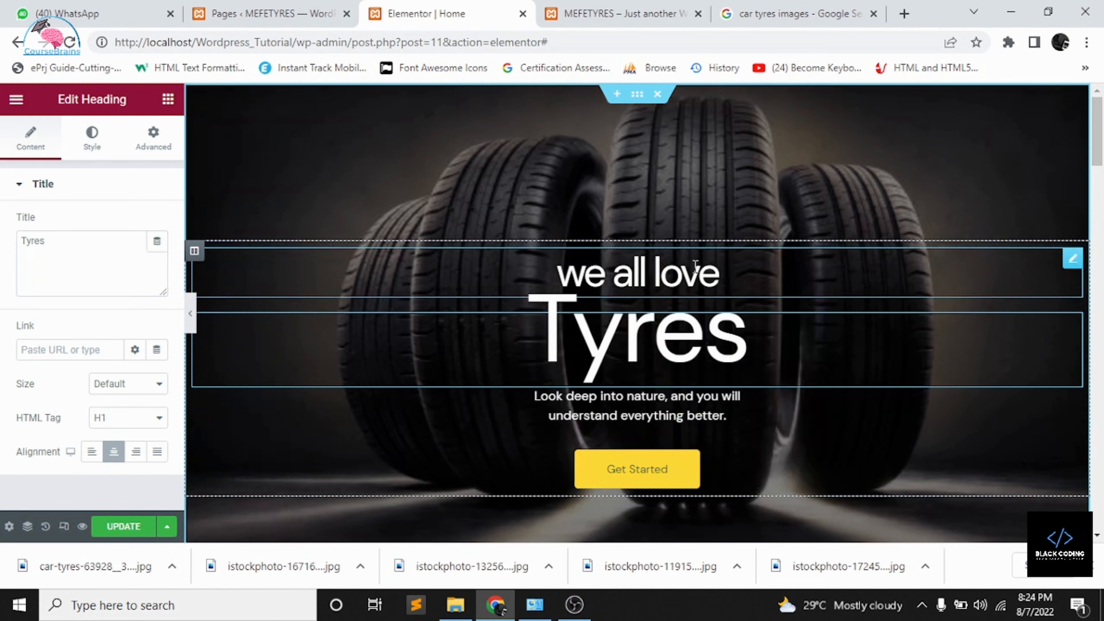
- Change the smaller hero heading above "Tyres" to "We Love"
click(630, 274)
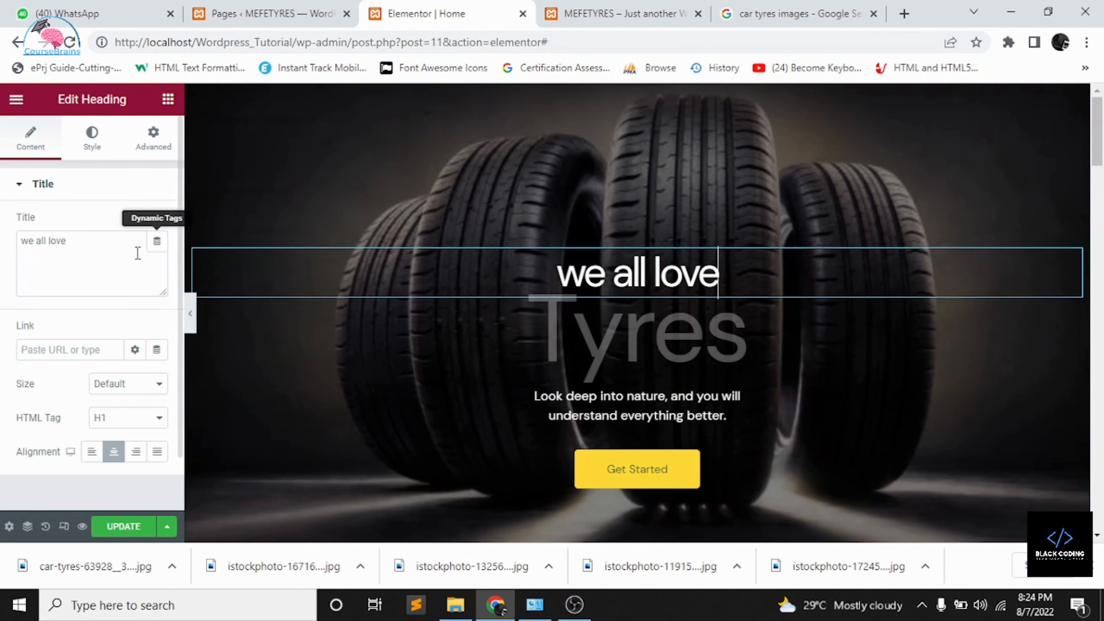
double_click(57, 240)
key(BackSpace)
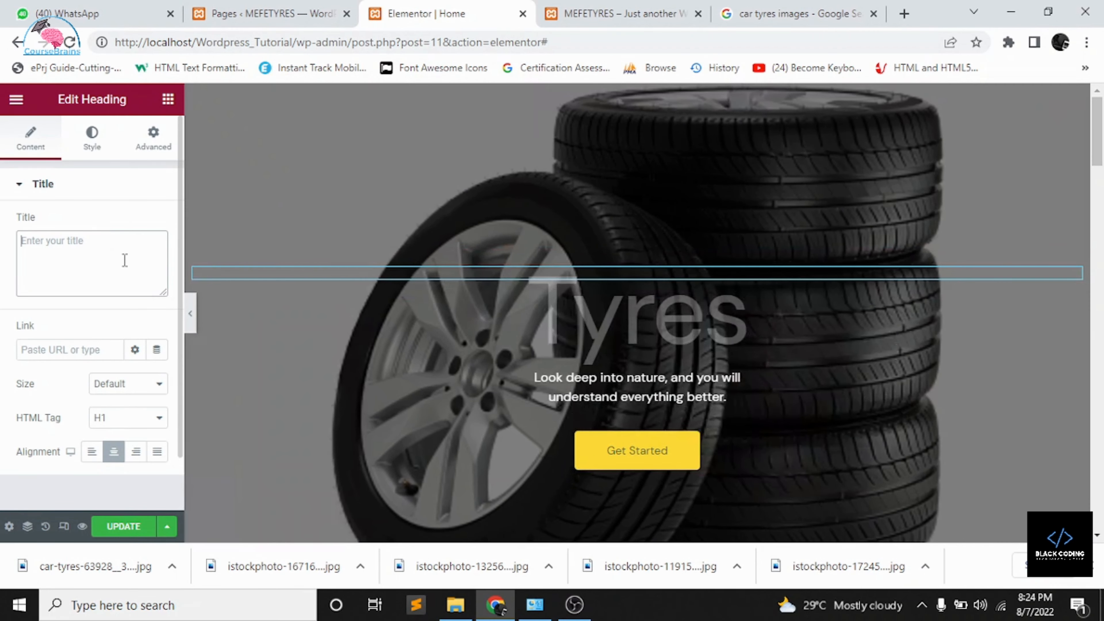
text(We Love)
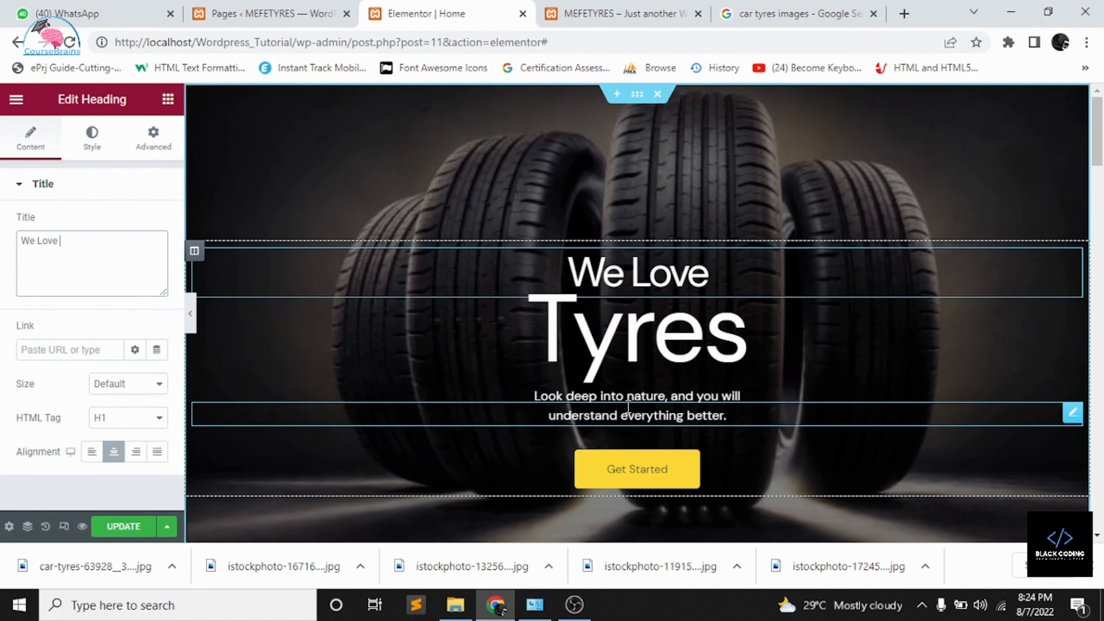
click(630, 402)
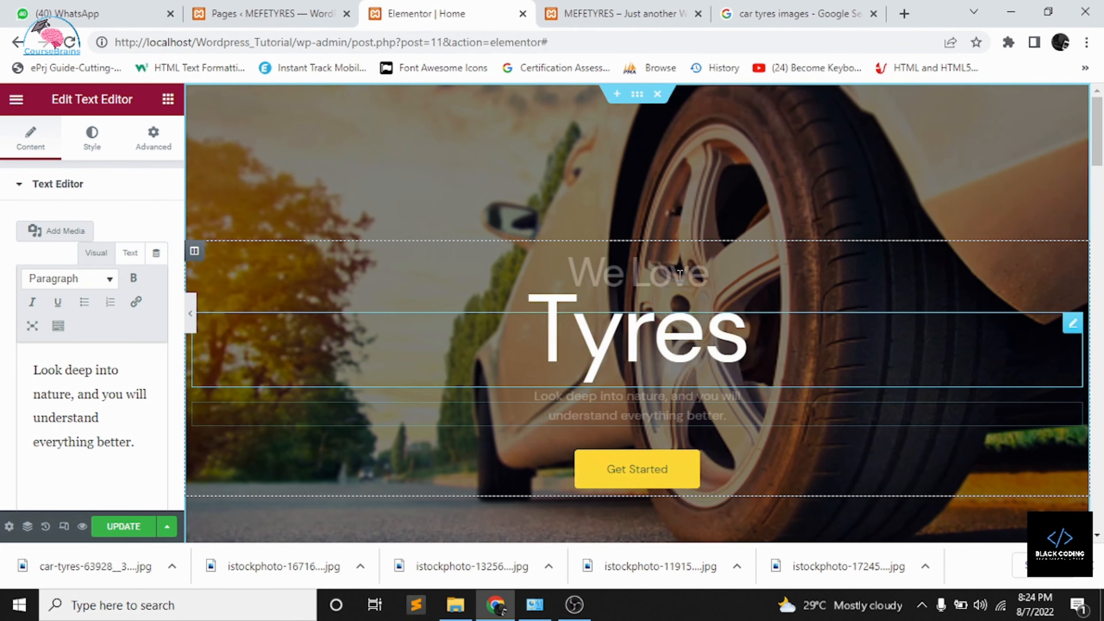
click(683, 275)
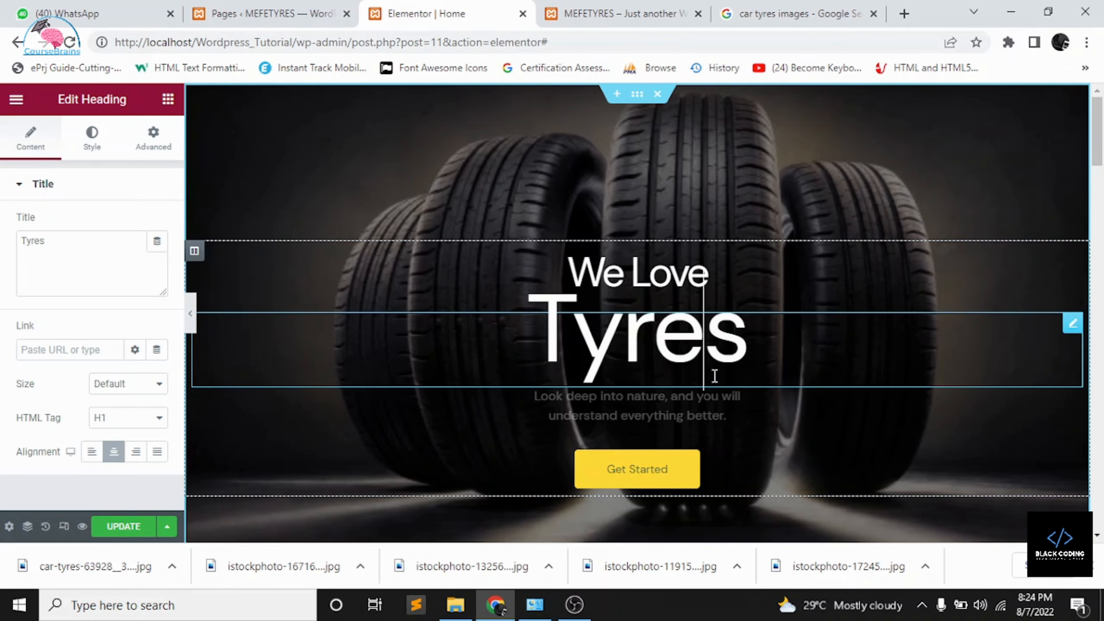
click(704, 411)
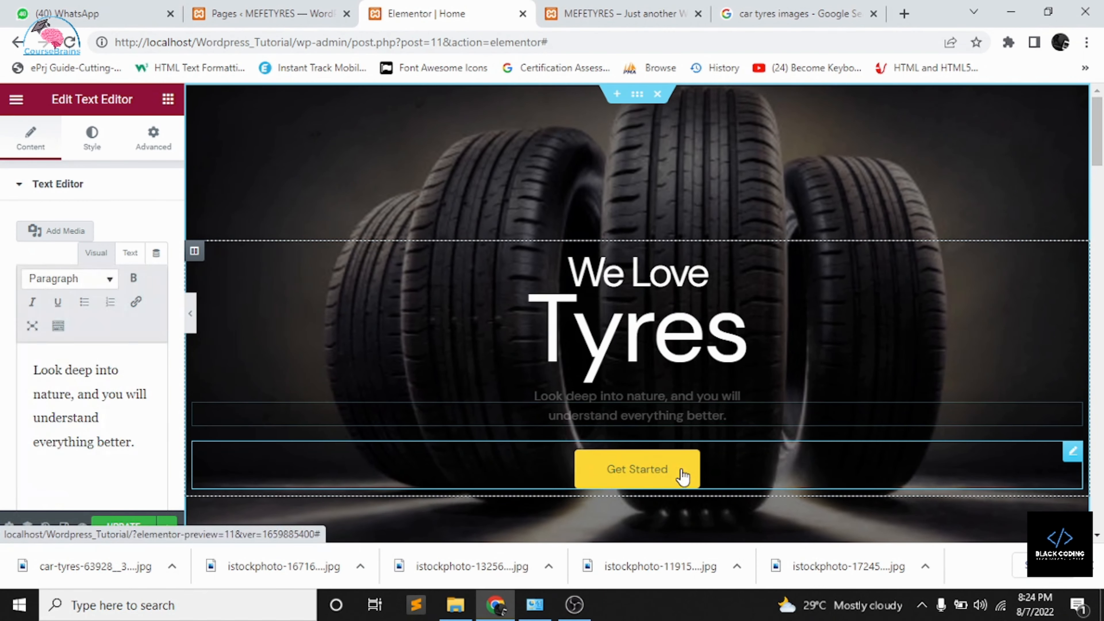
- Change the hero section's "Get Started" button text to "Show Tyres"
click(683, 474)
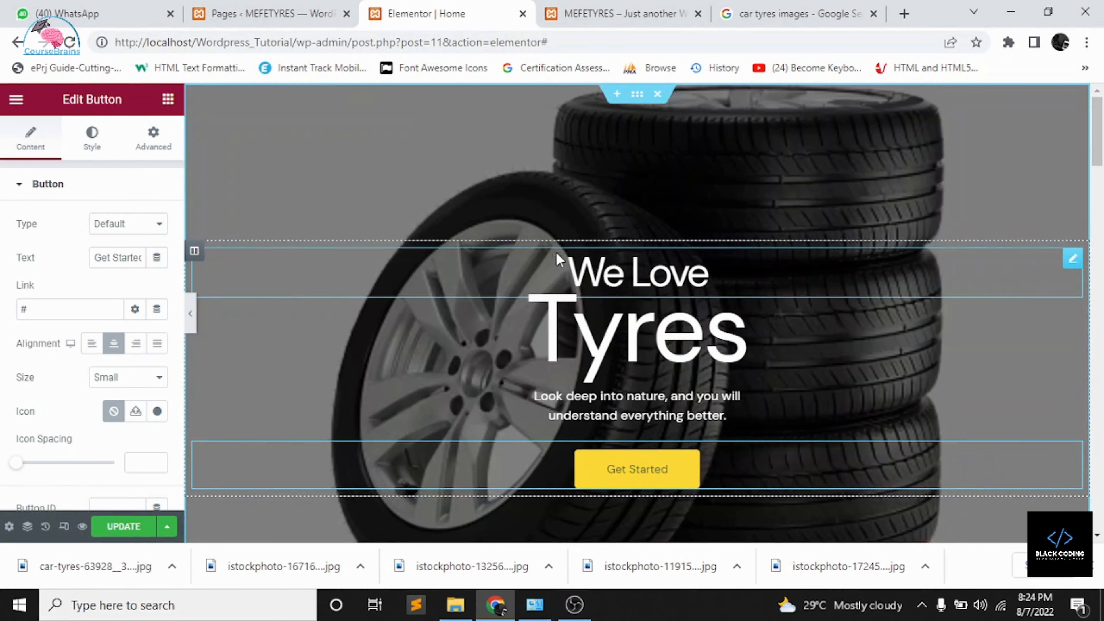
scroll(2, 389, down, 1)
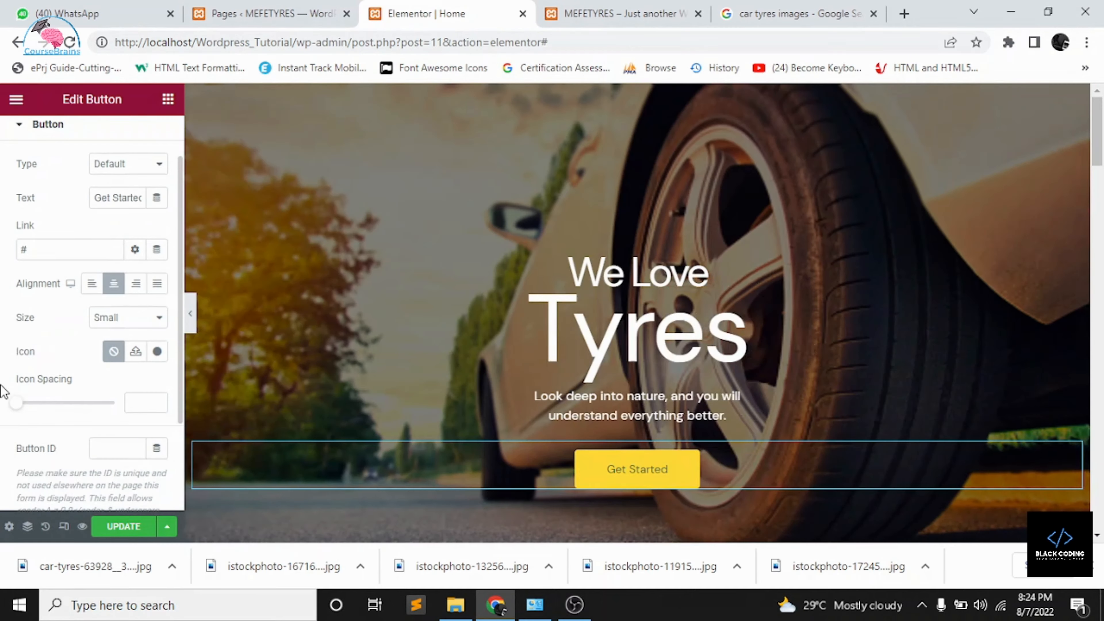
scroll(79, 389, up, 1)
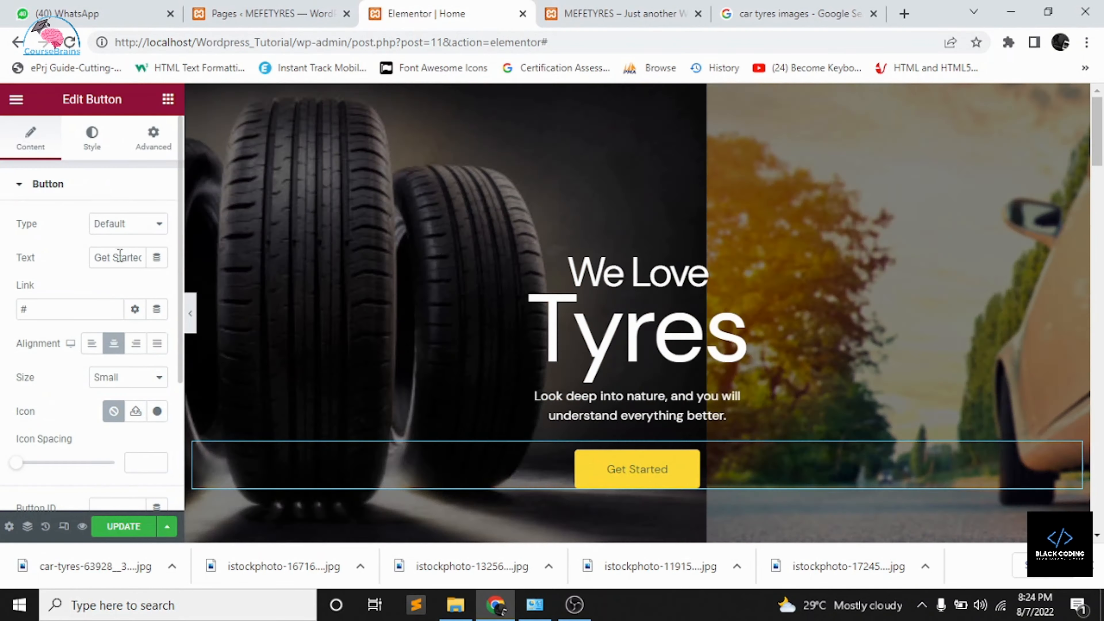
double_click(119, 258)
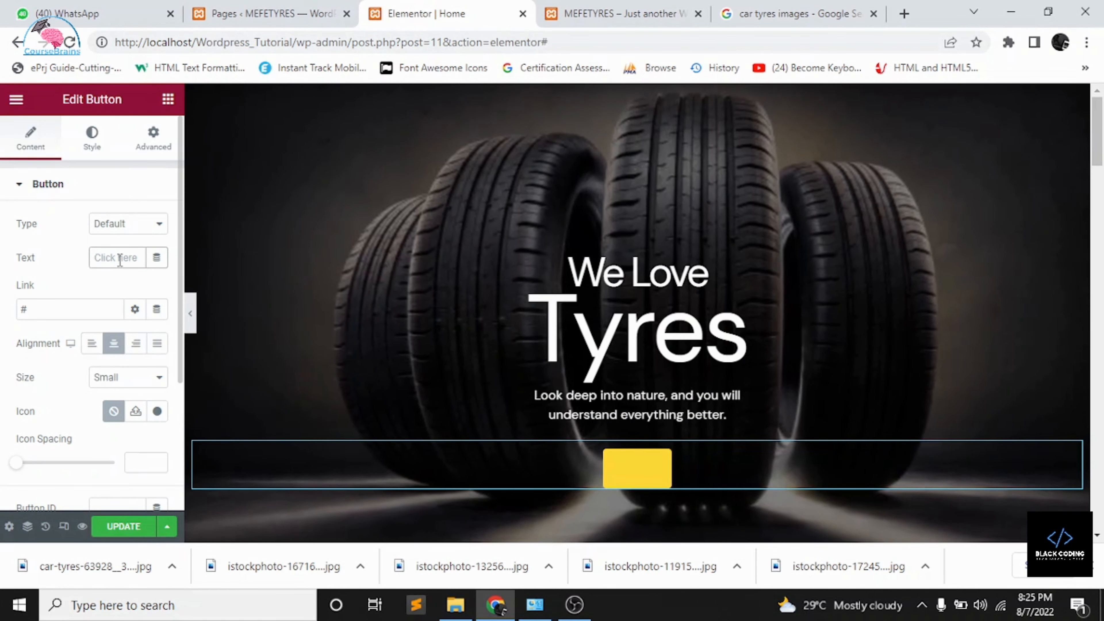
text(ow Tyres)
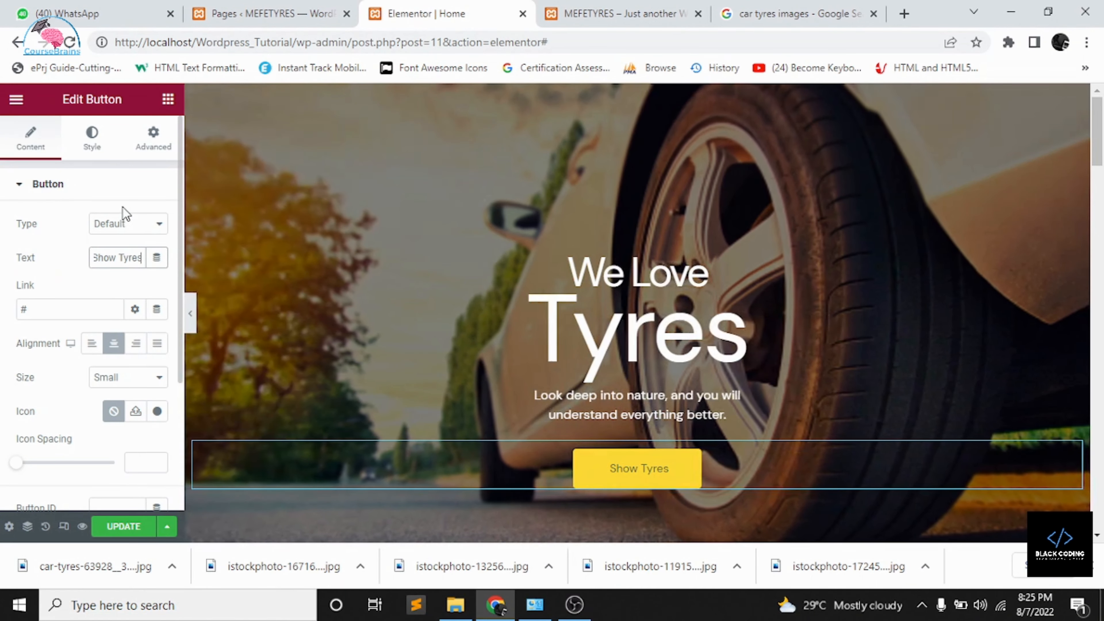
- Try the Success type on the hero button and return it to the Default type
click(125, 225)
click(125, 226)
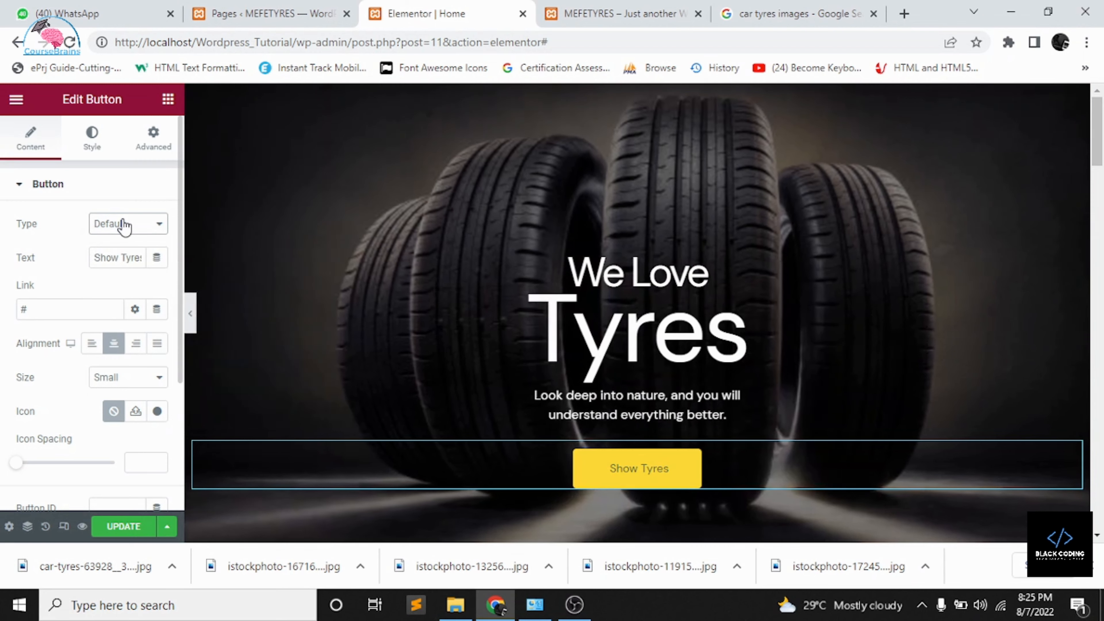
click(126, 226)
click(130, 266)
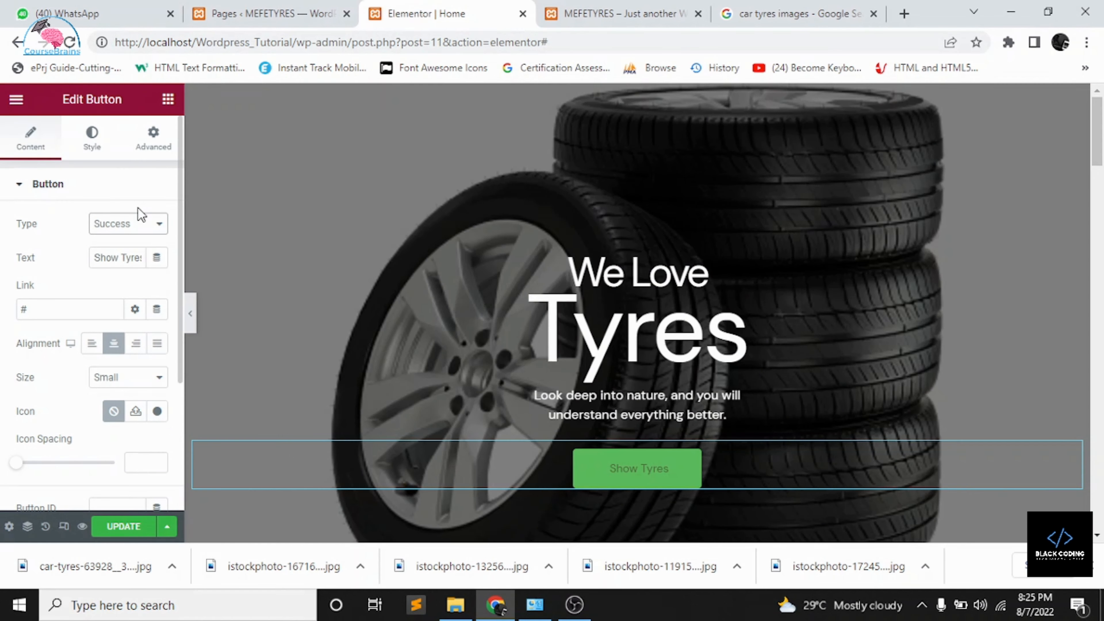
click(139, 229)
click(126, 241)
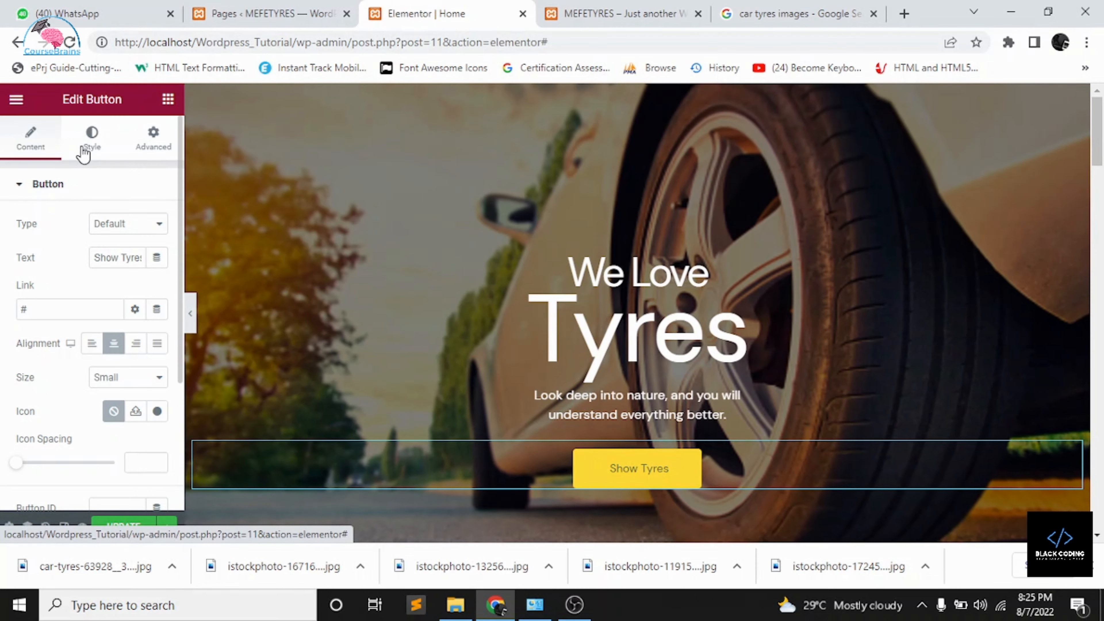
- Give the hero button's normal state a classic background in white, #FFFFFF, leaving its text color unset
click(103, 151)
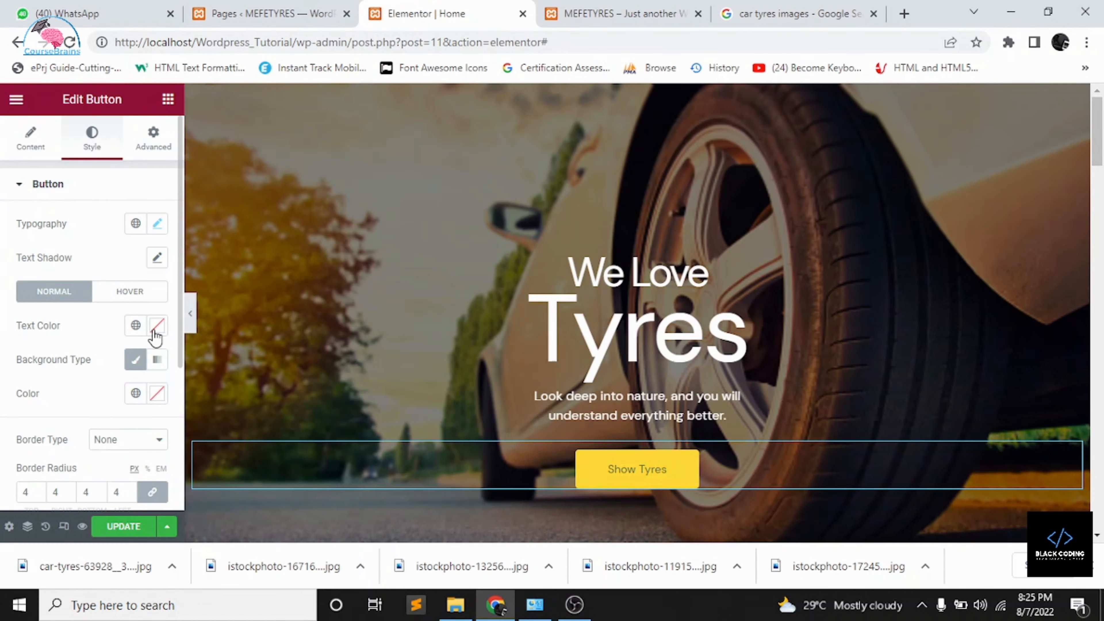
click(138, 361)
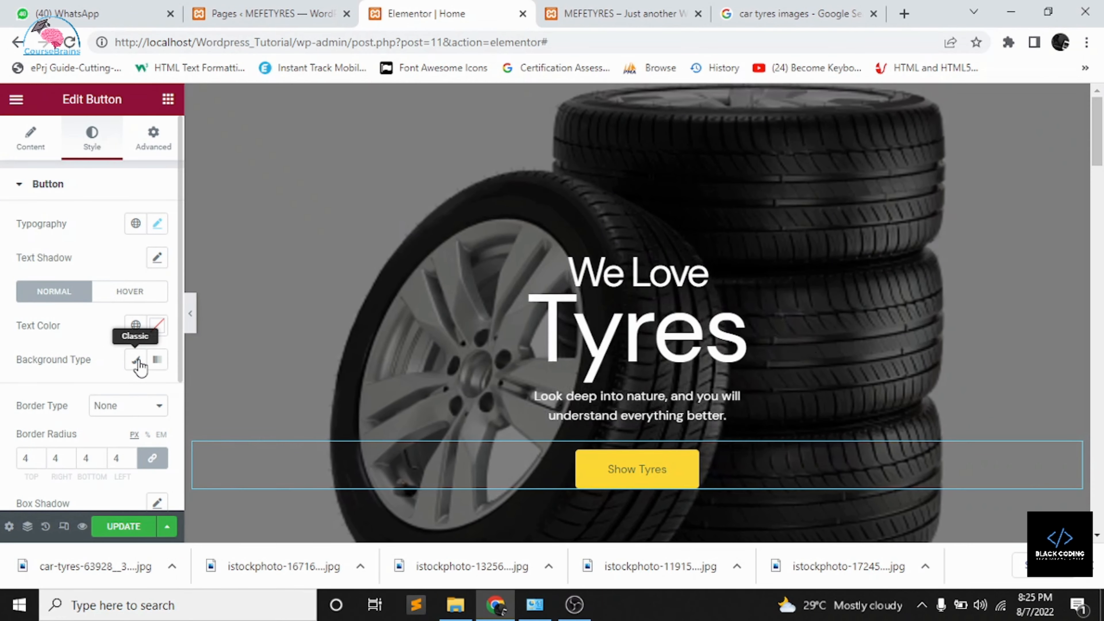
click(138, 361)
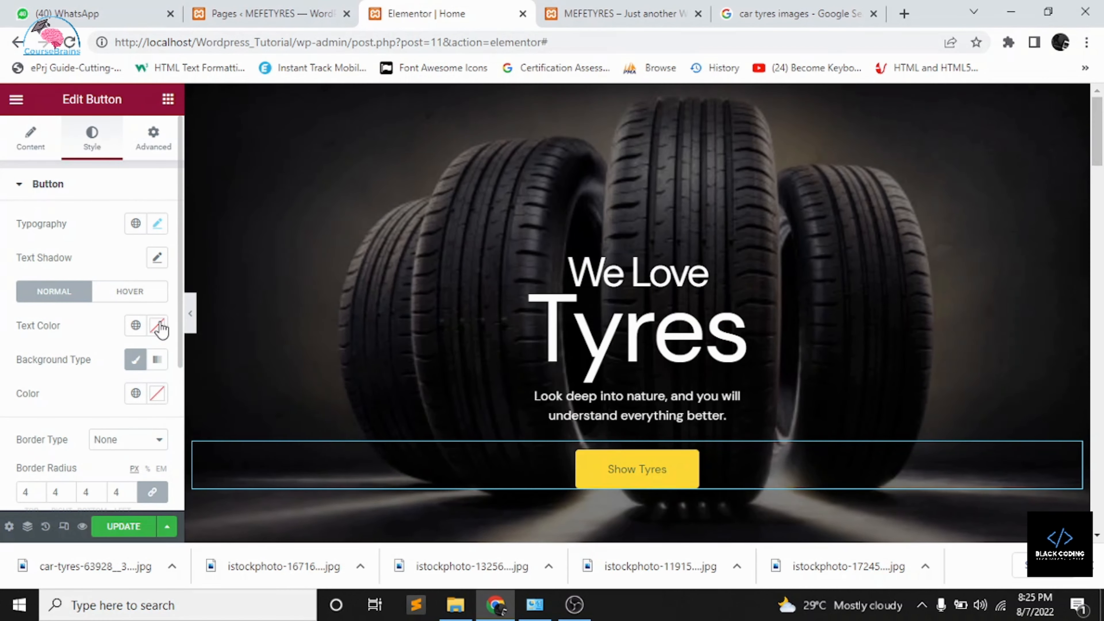
click(159, 326)
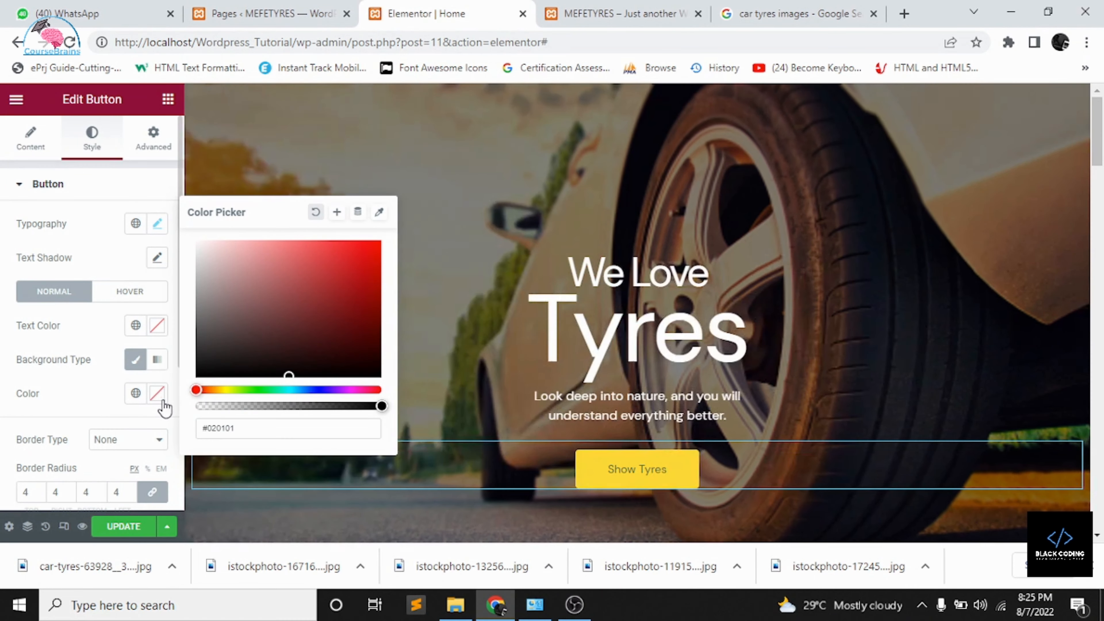
click(157, 393)
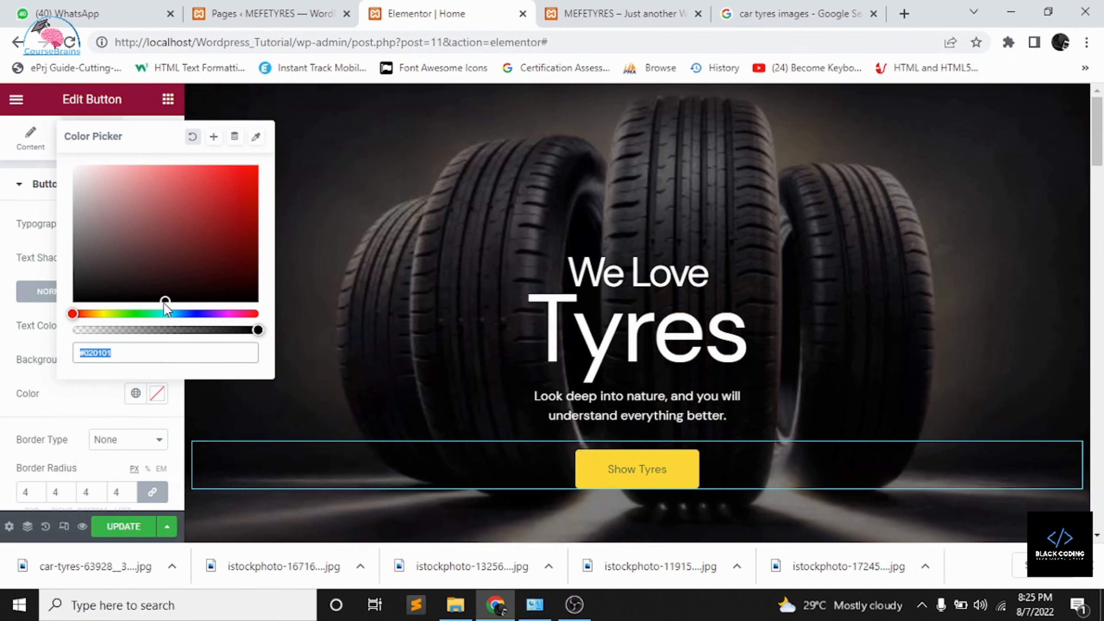
drag(165, 300, 49, 104)
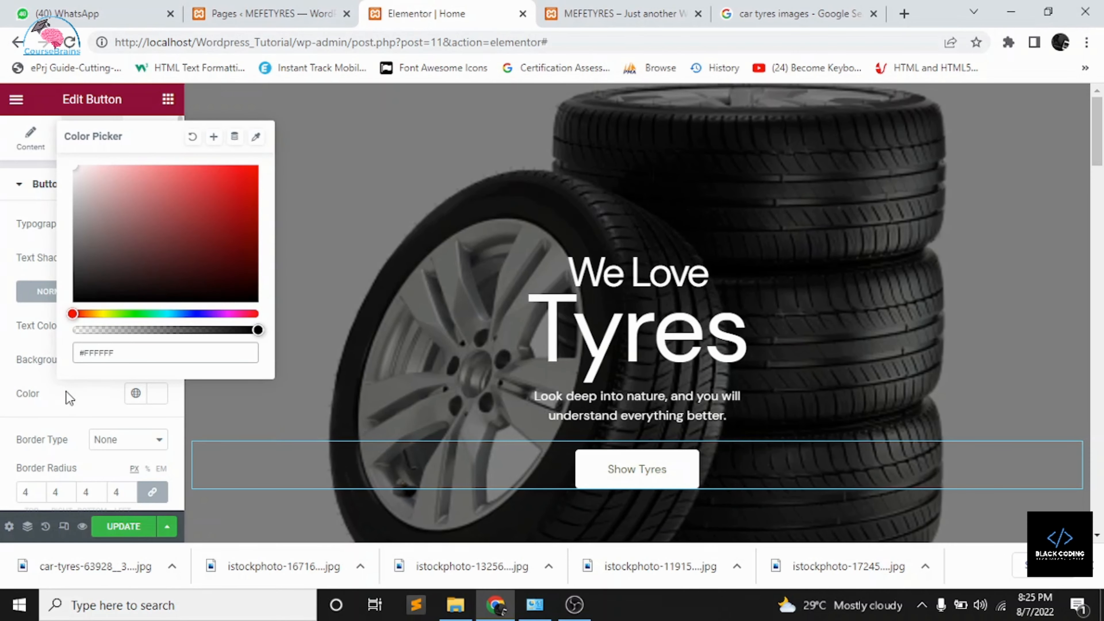
click(68, 395)
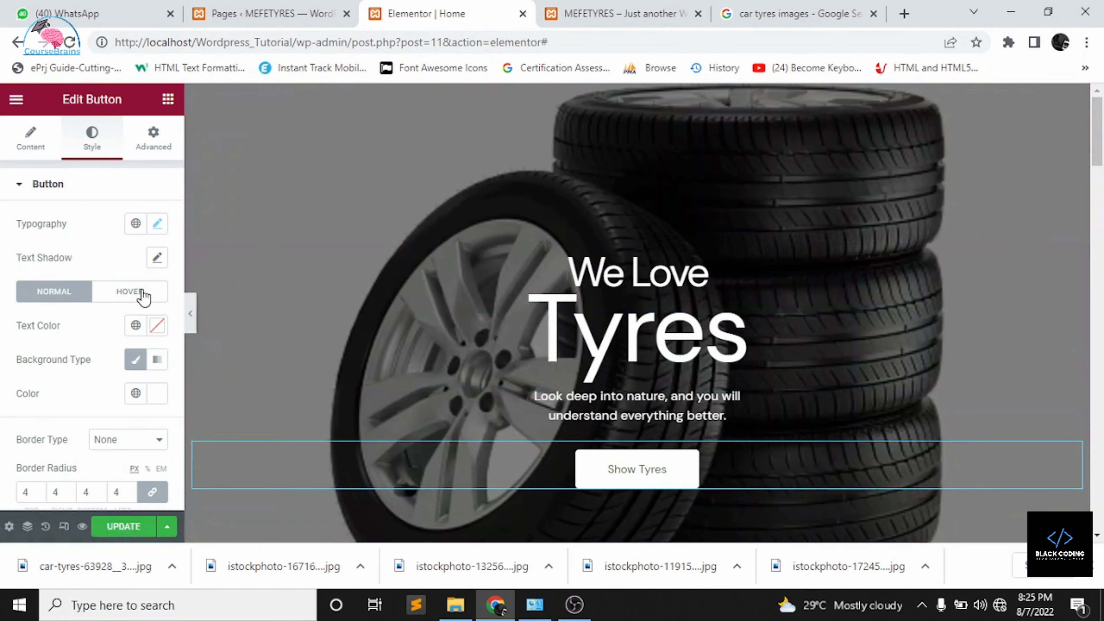
- Set the hero button's hover state to white text, #FFFFFF, on a black background, #000000
click(143, 293)
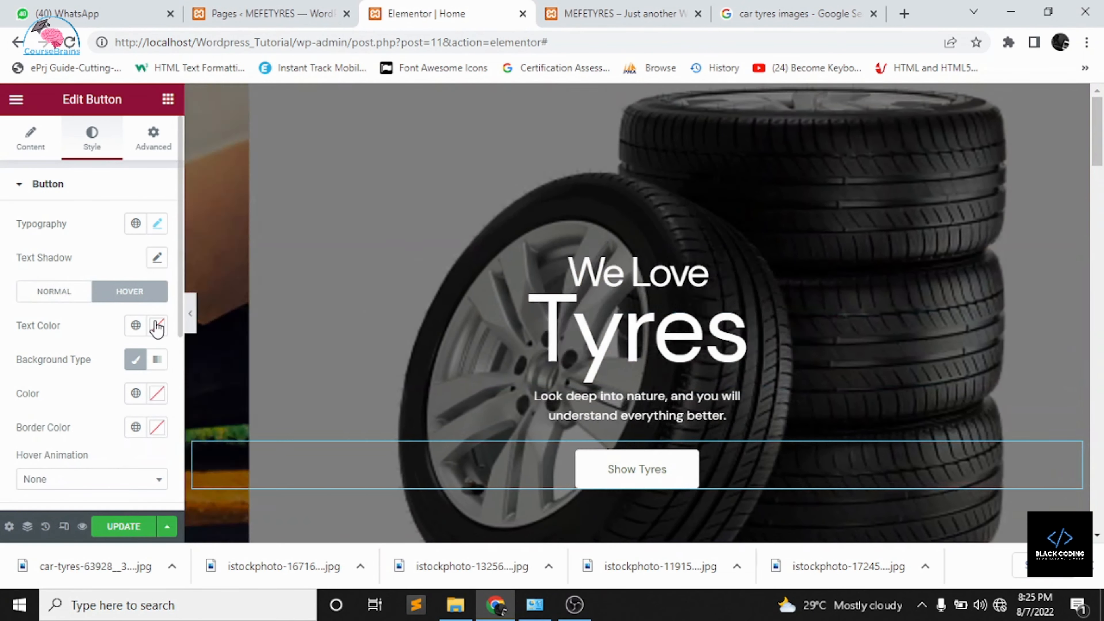
click(156, 325)
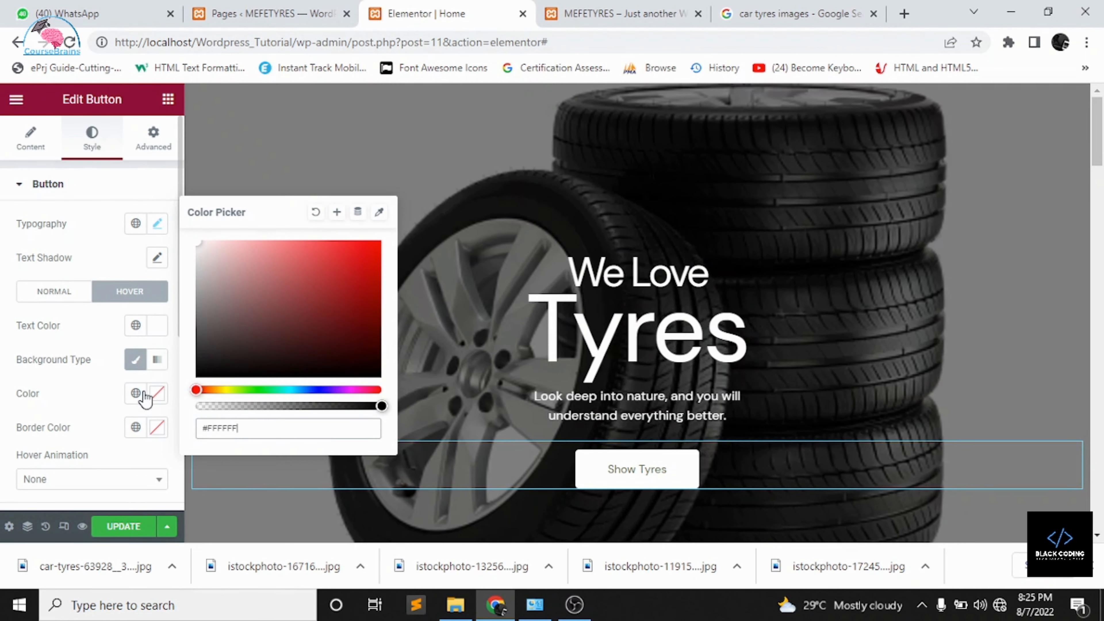
click(158, 394)
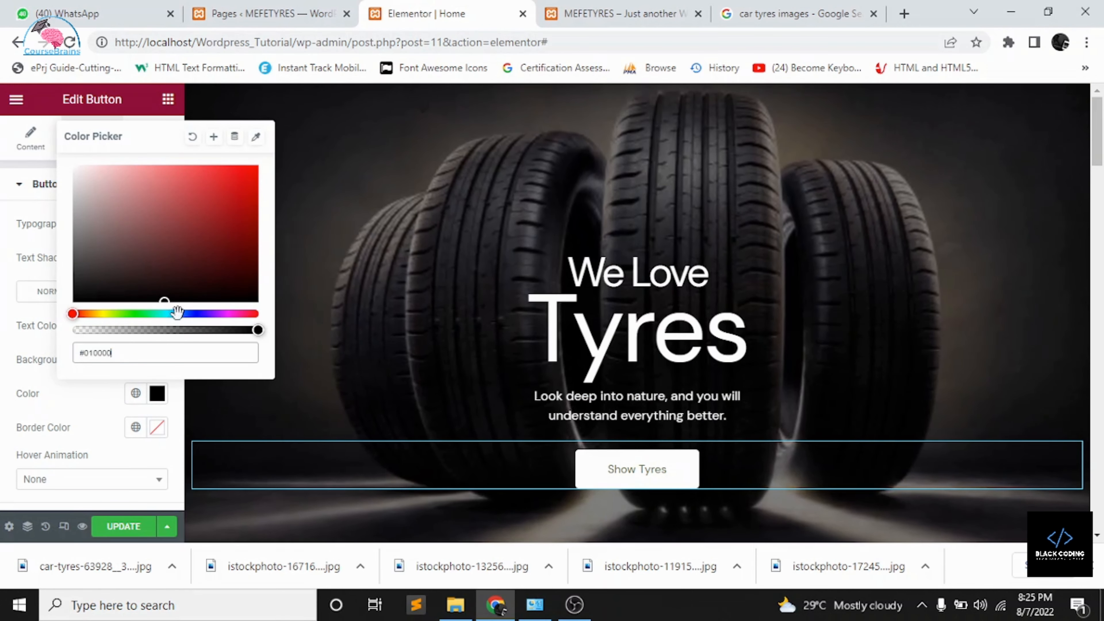
drag(177, 312, 181, 313)
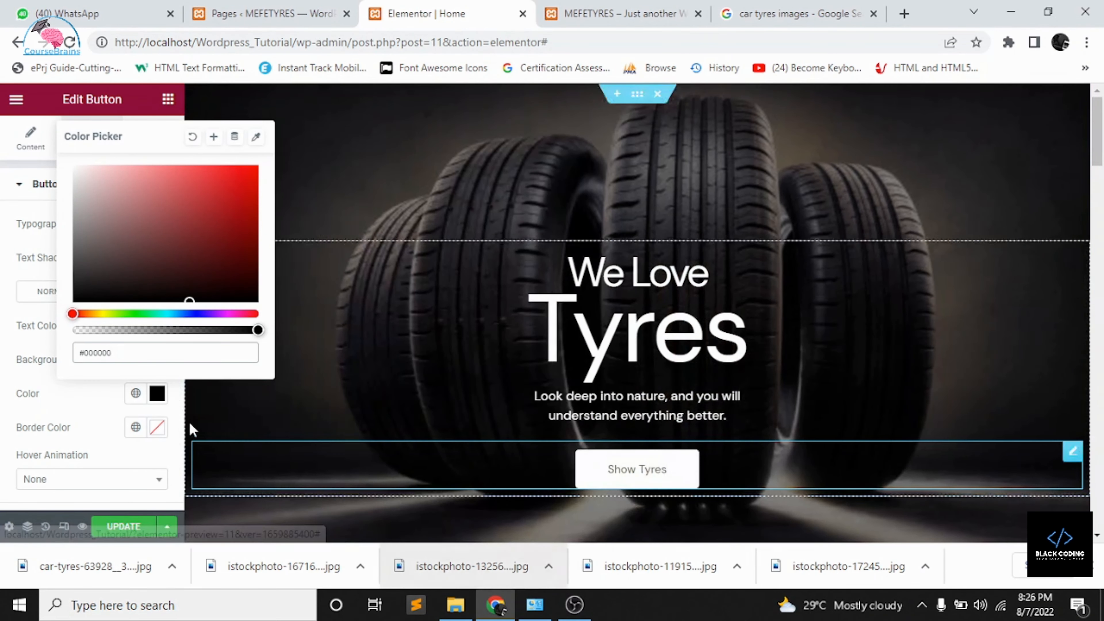
click(134, 455)
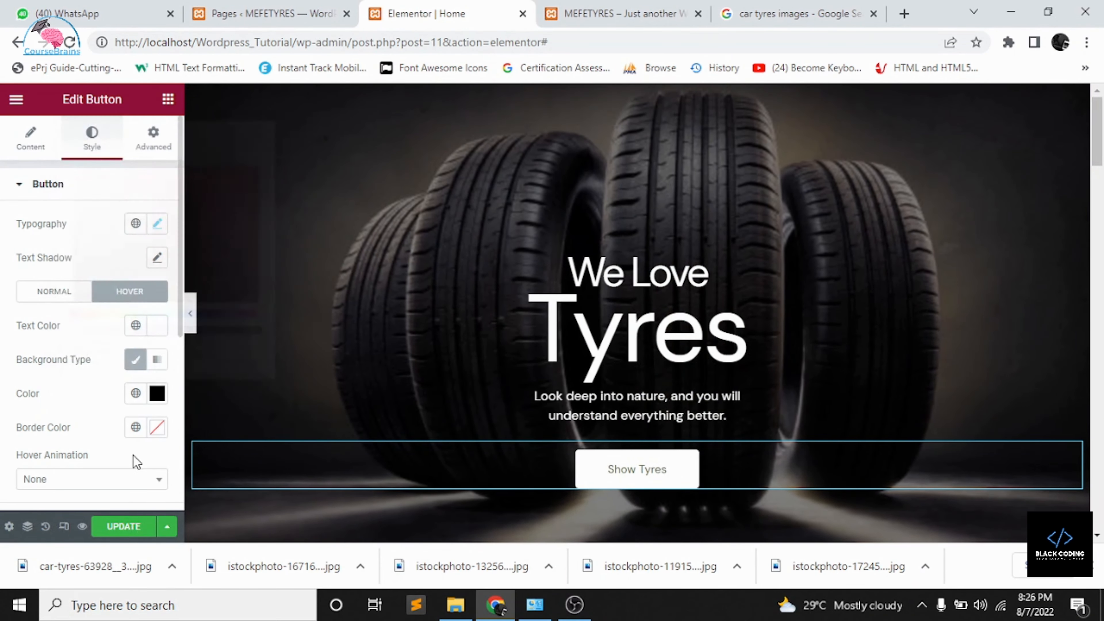
- Give the hero button a Shrink hover animation and review its normal-state styling
click(113, 480)
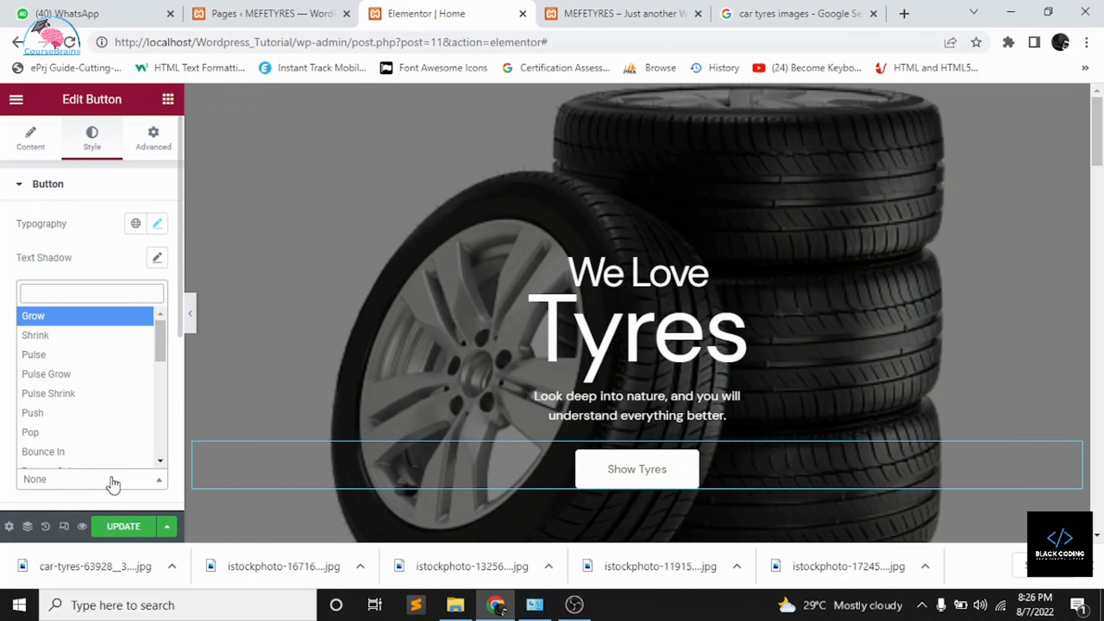
click(90, 336)
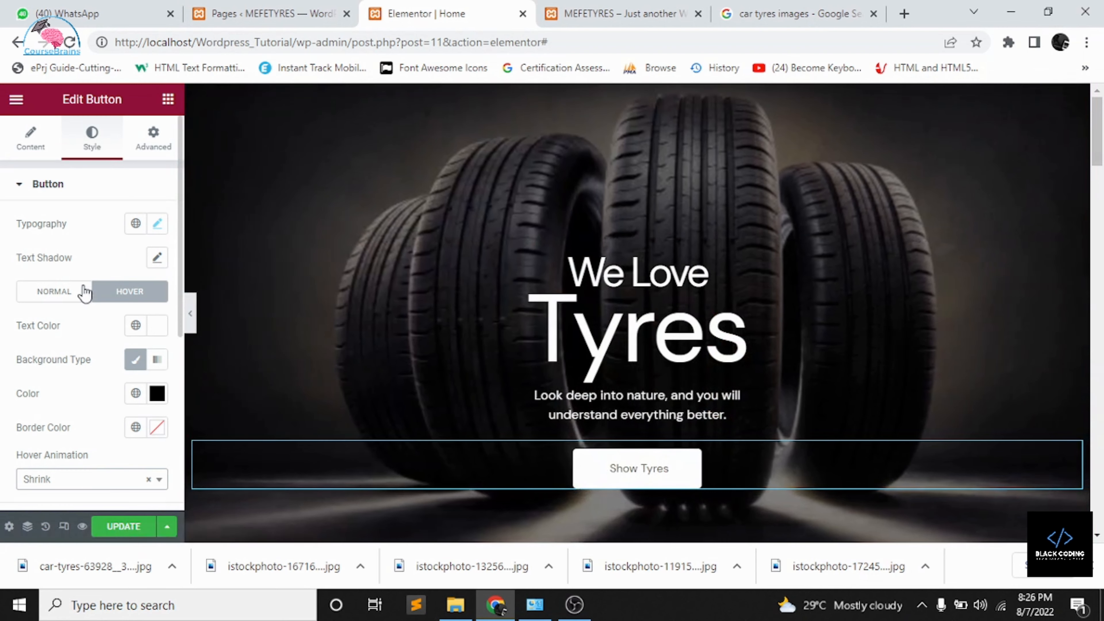
click(54, 292)
scroll(125, 393, down, 4)
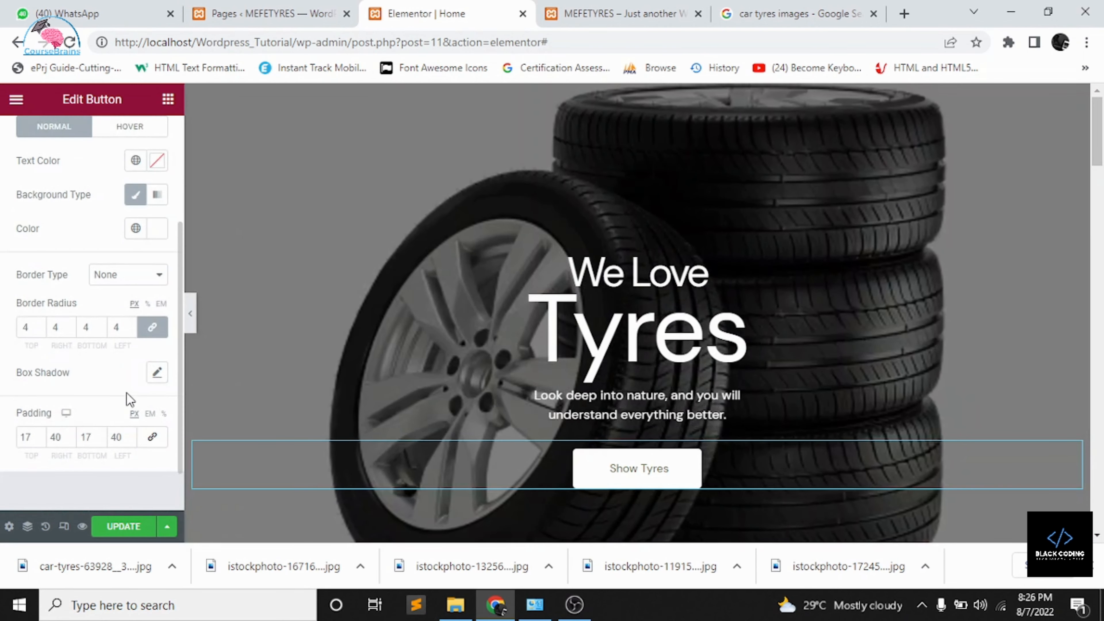
scroll(126, 393, up, 3)
scroll(128, 398, up, 1)
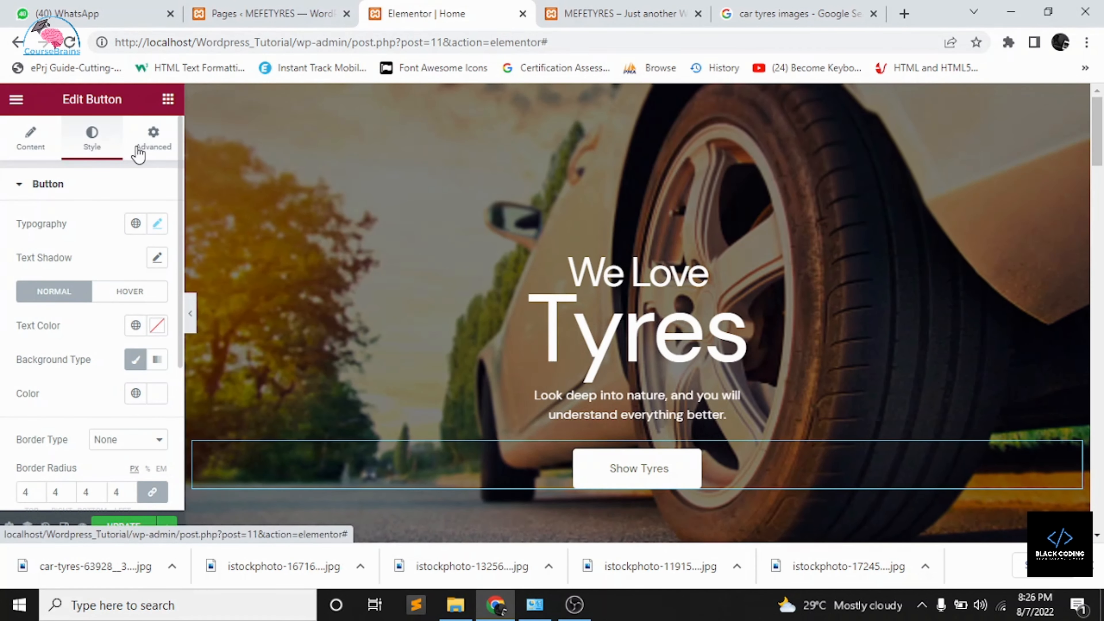
- Examine the hero button's advanced layout and Transform options
click(138, 152)
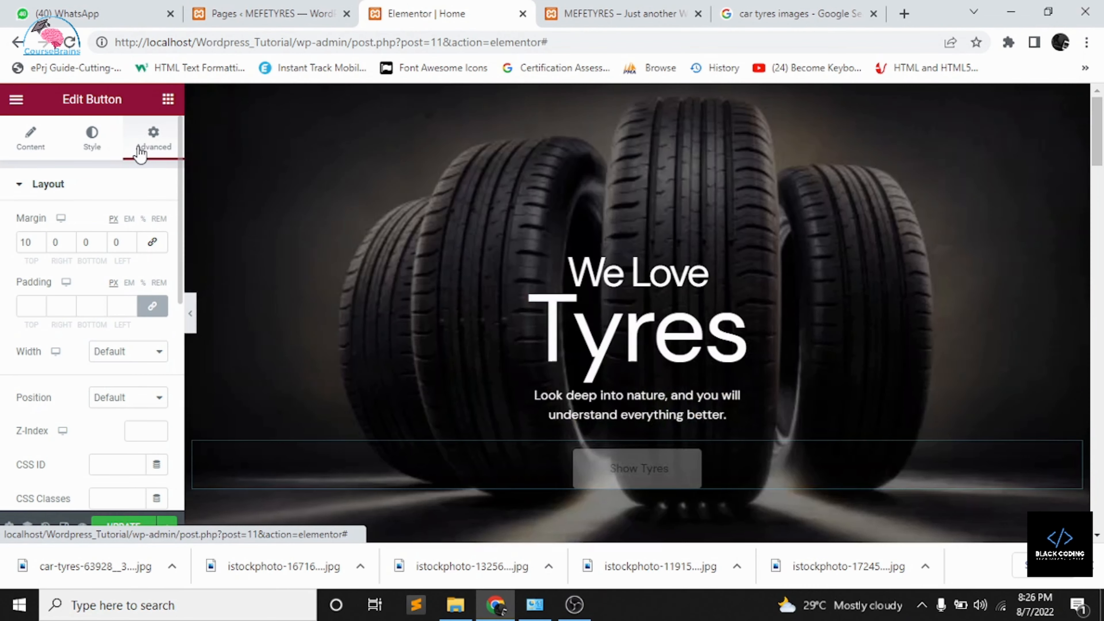
scroll(133, 313, down, 3)
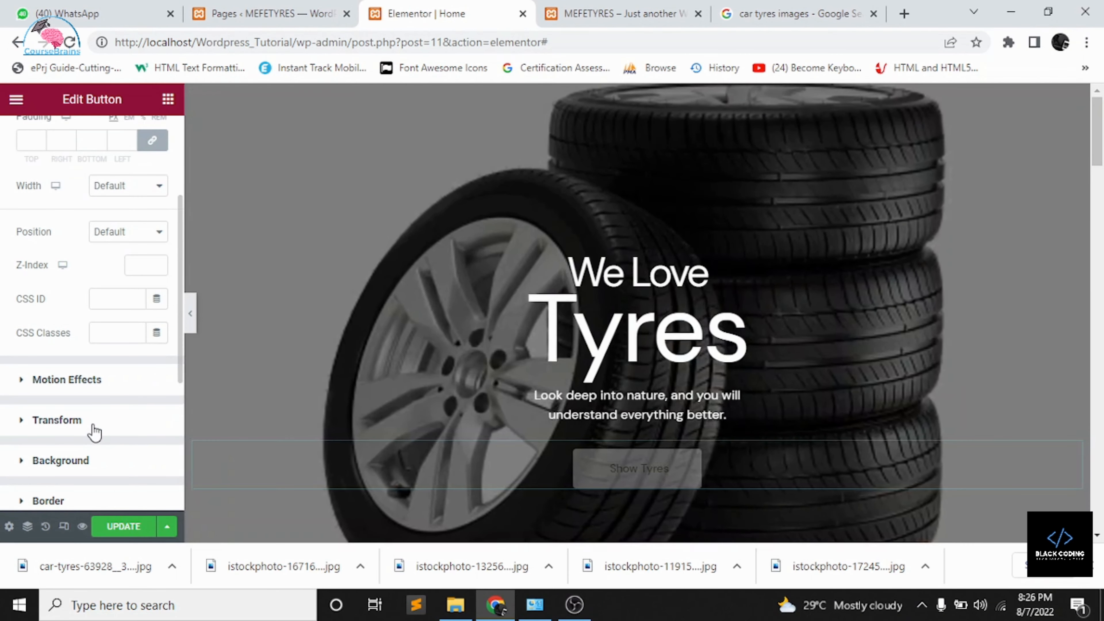
click(94, 430)
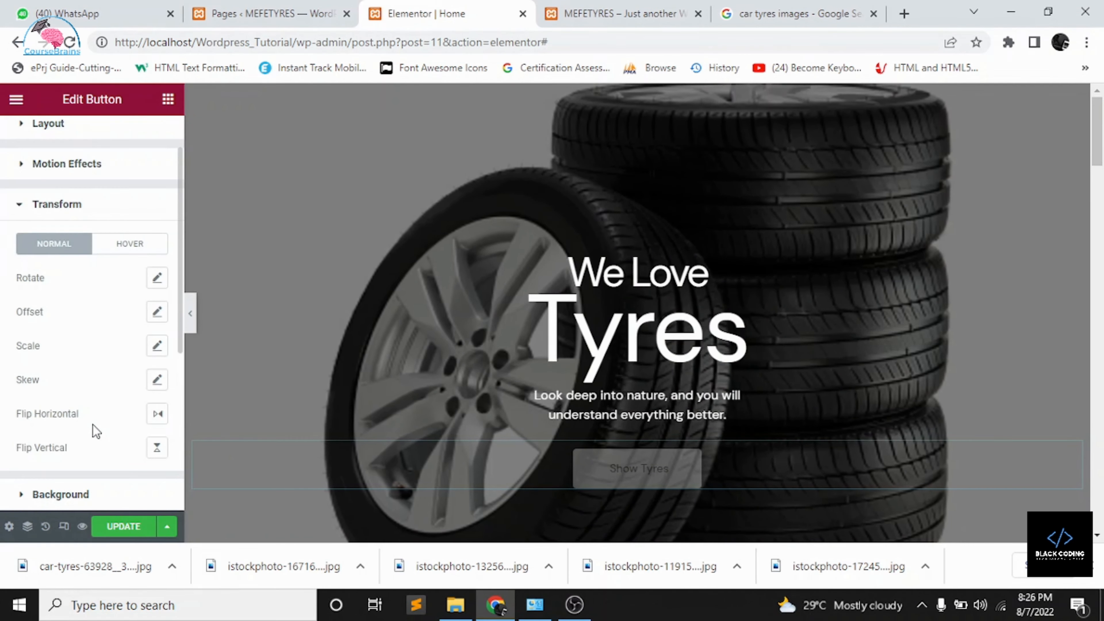
scroll(126, 318, down, 2)
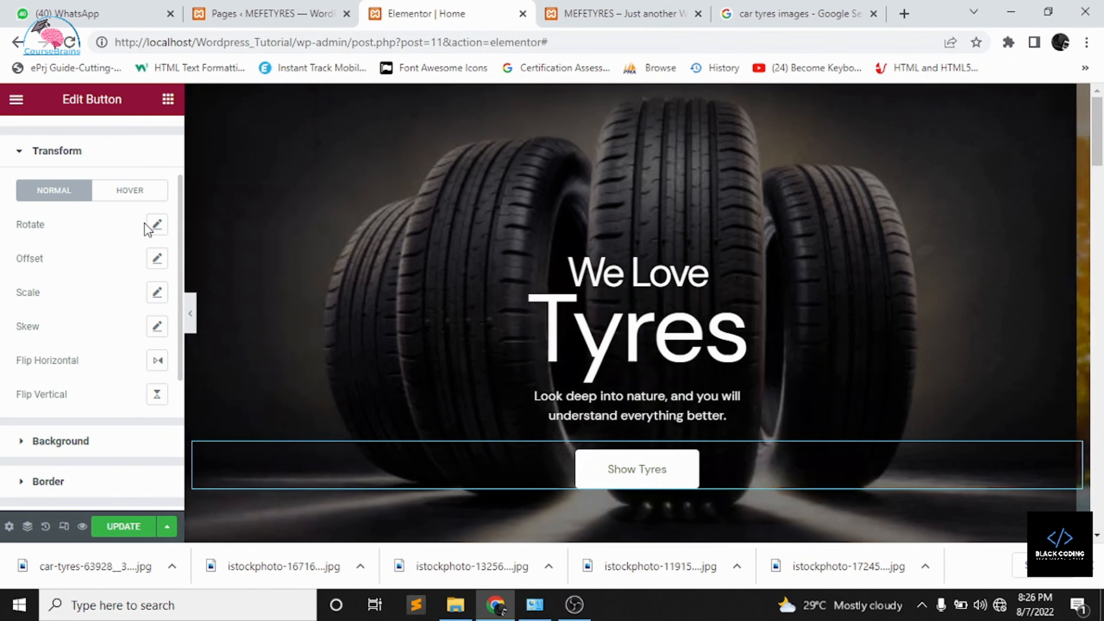
scroll(105, 402, down, 2)
scroll(104, 402, up, 4)
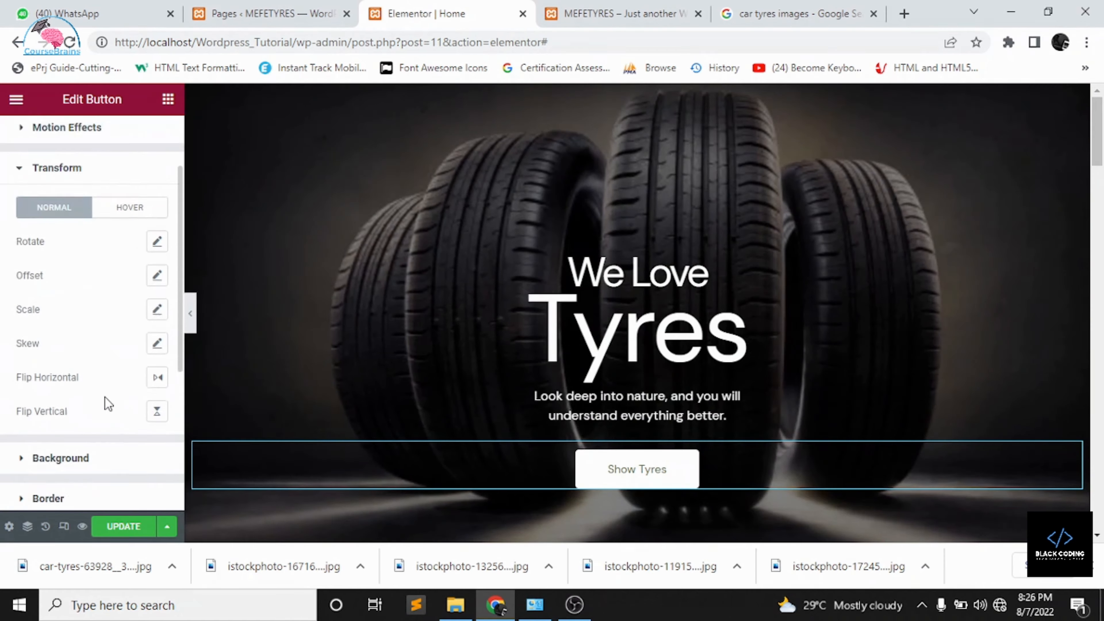
scroll(130, 321, down, 3)
scroll(131, 321, up, 4)
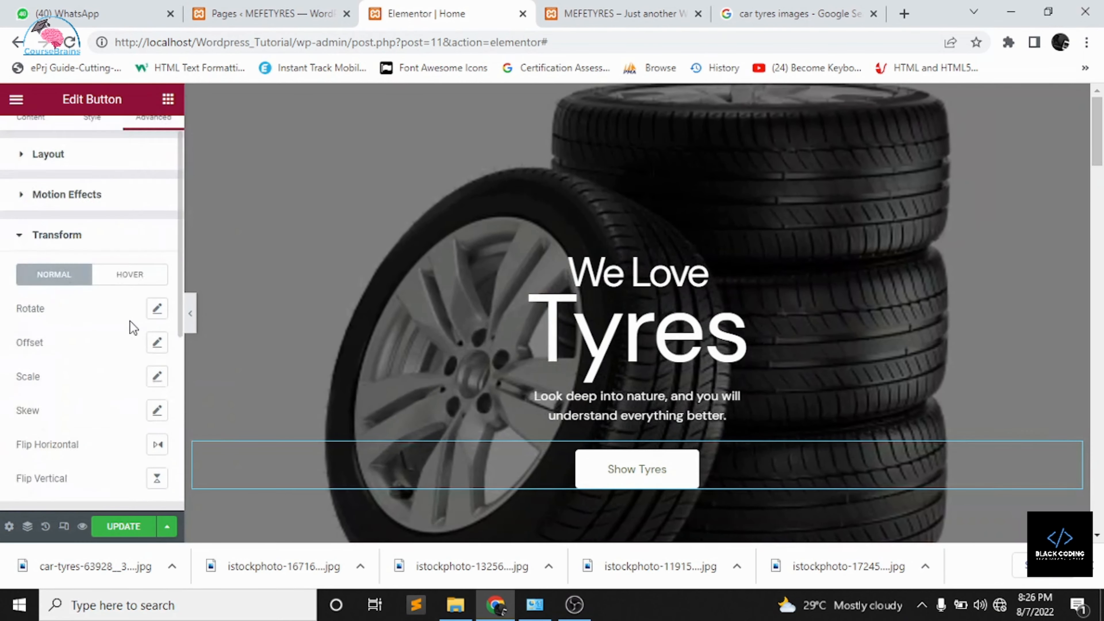
- Set the hero button's entrance animation to Fade In Left under its motion effects
click(99, 235)
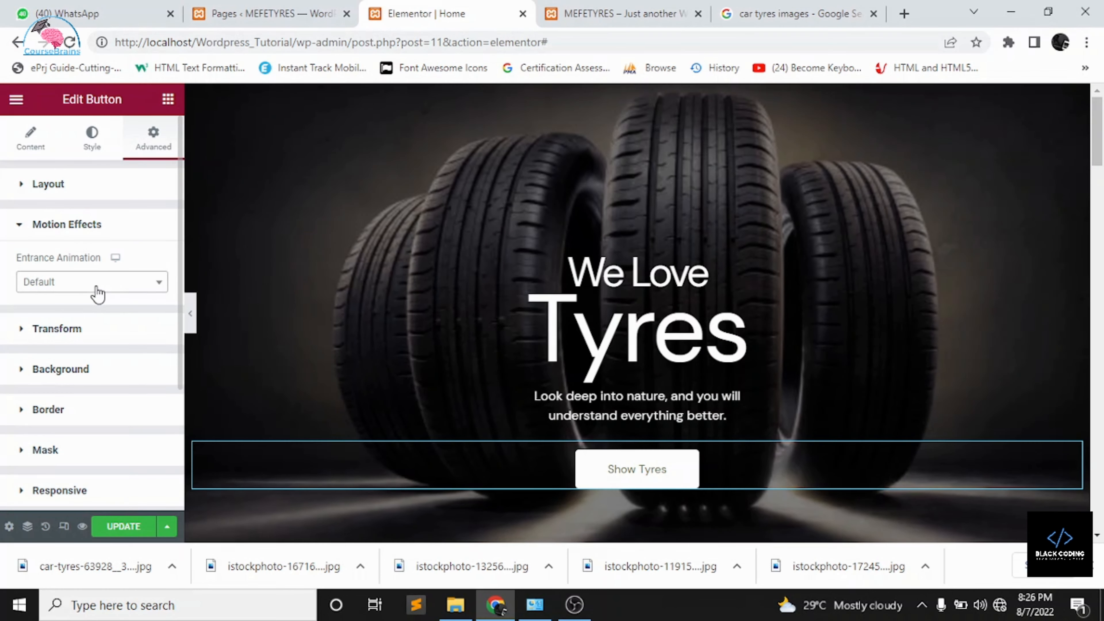
click(97, 288)
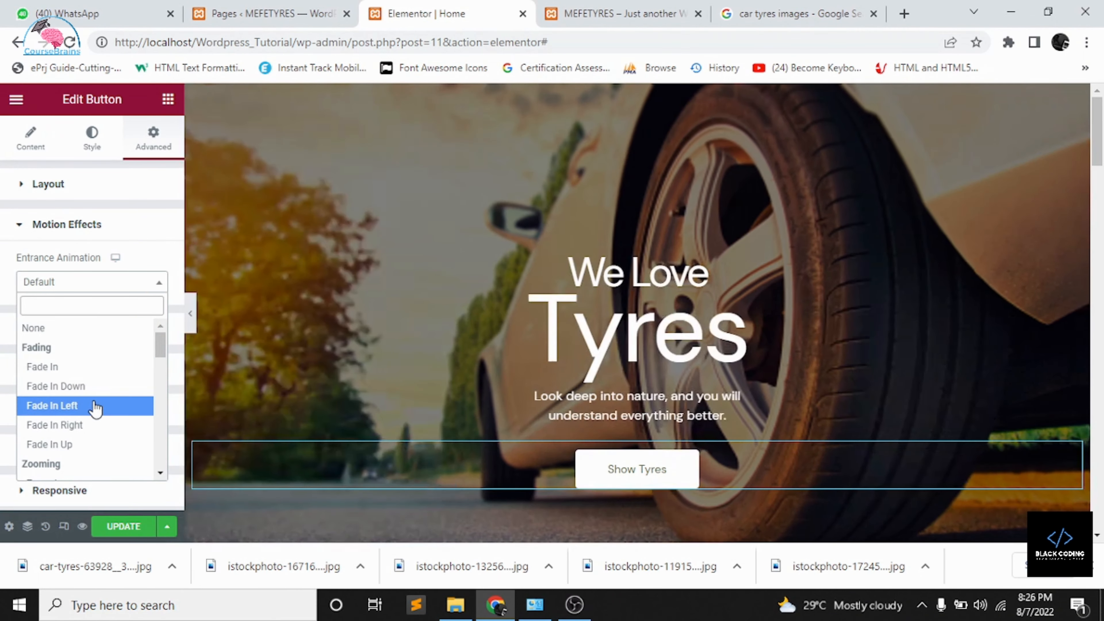
click(96, 406)
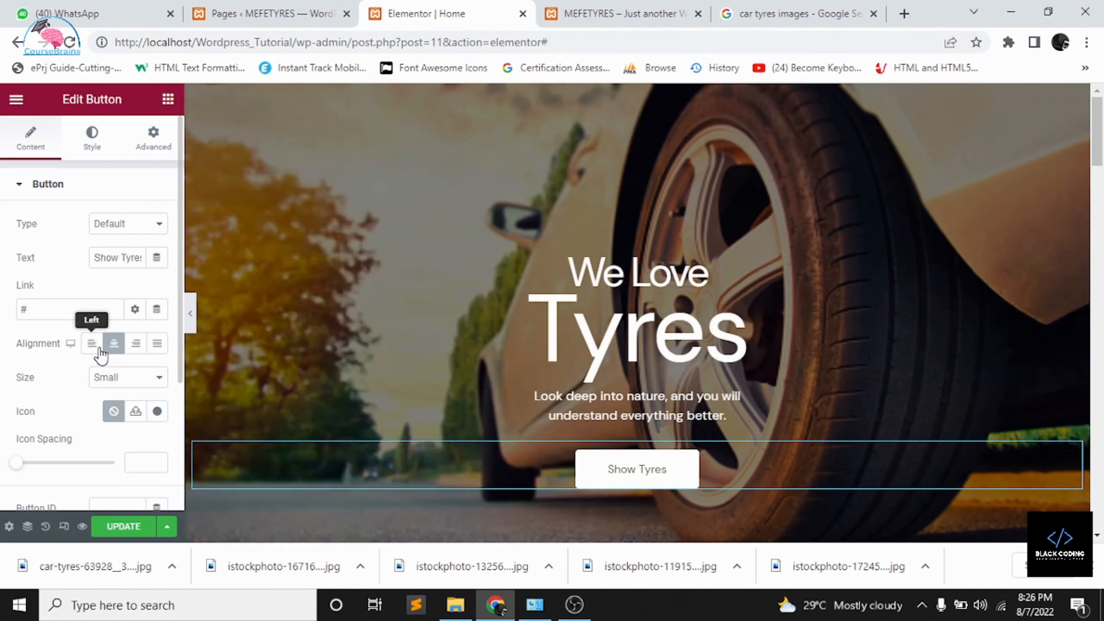
- Left-align the "Show Tyres" button and the large "Tyres" heading in the hero section
click(100, 350)
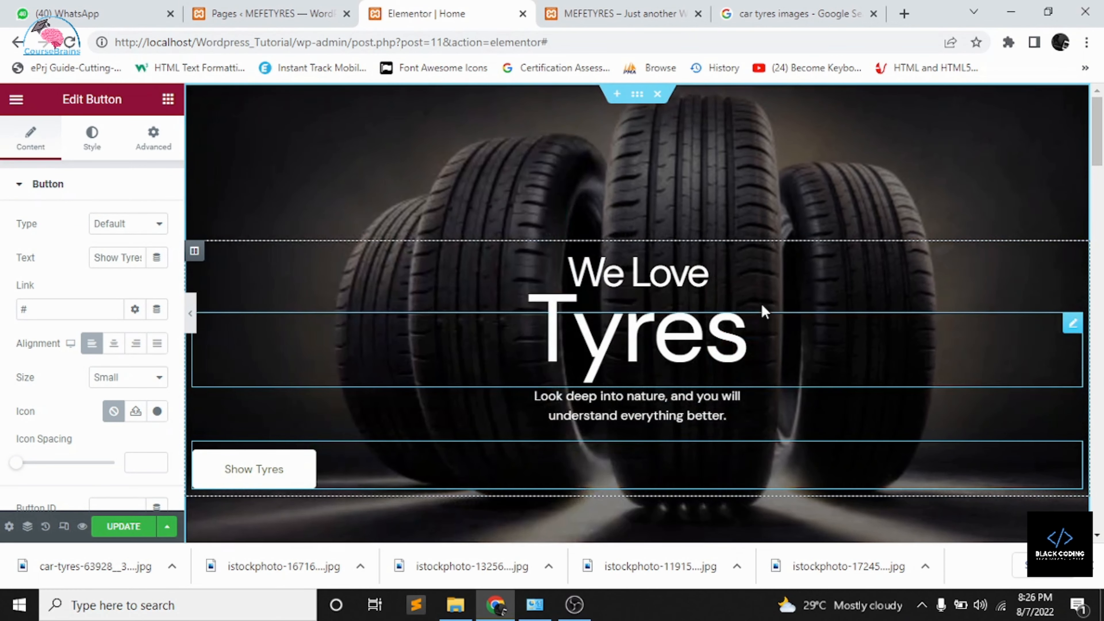
click(762, 310)
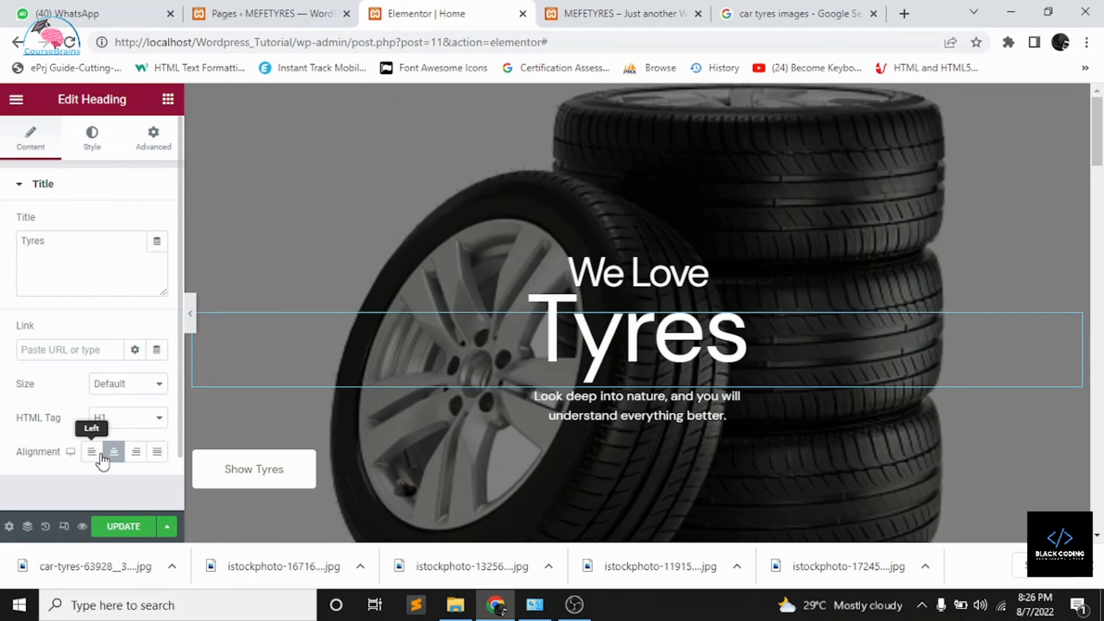
click(100, 455)
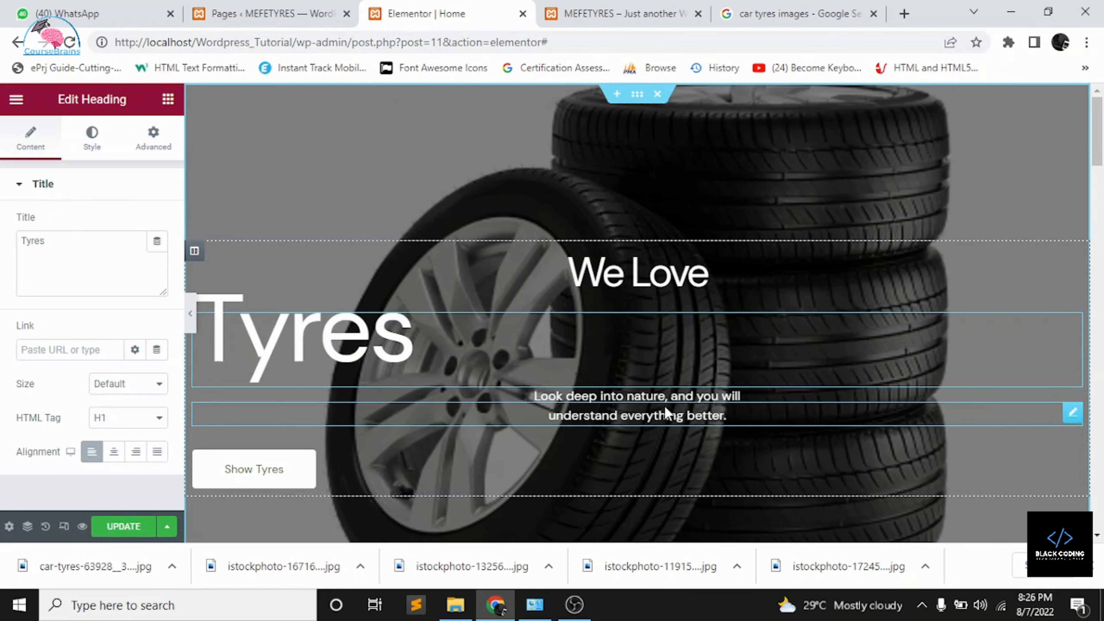
- Left-align the hero paragraph "Look deep into nature, and you will understand everything better."
click(666, 406)
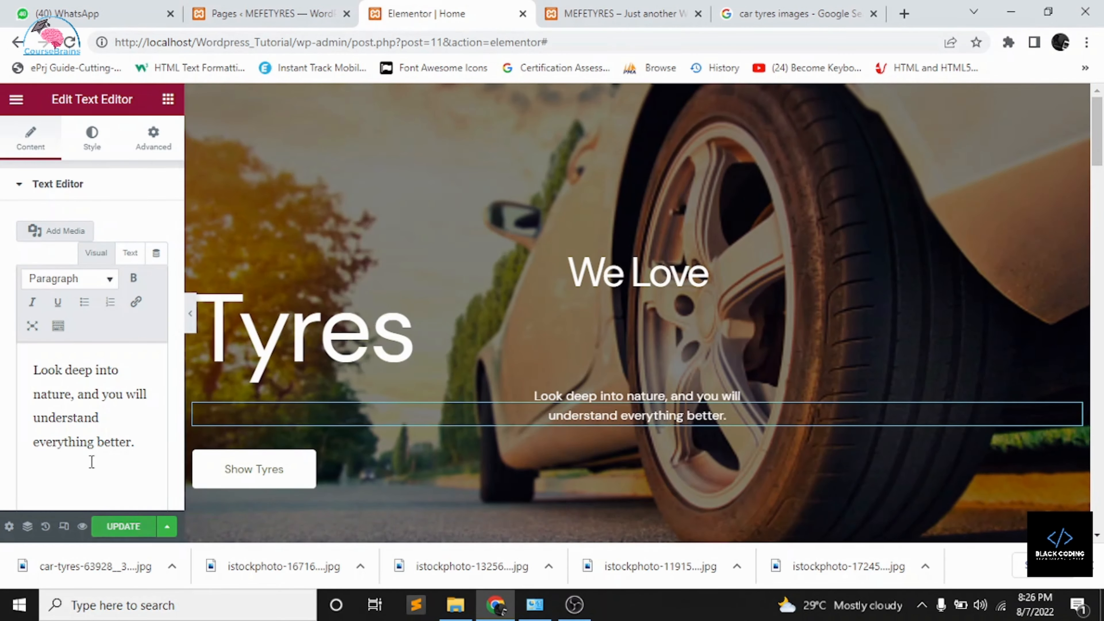
scroll(63, 324, down, 2)
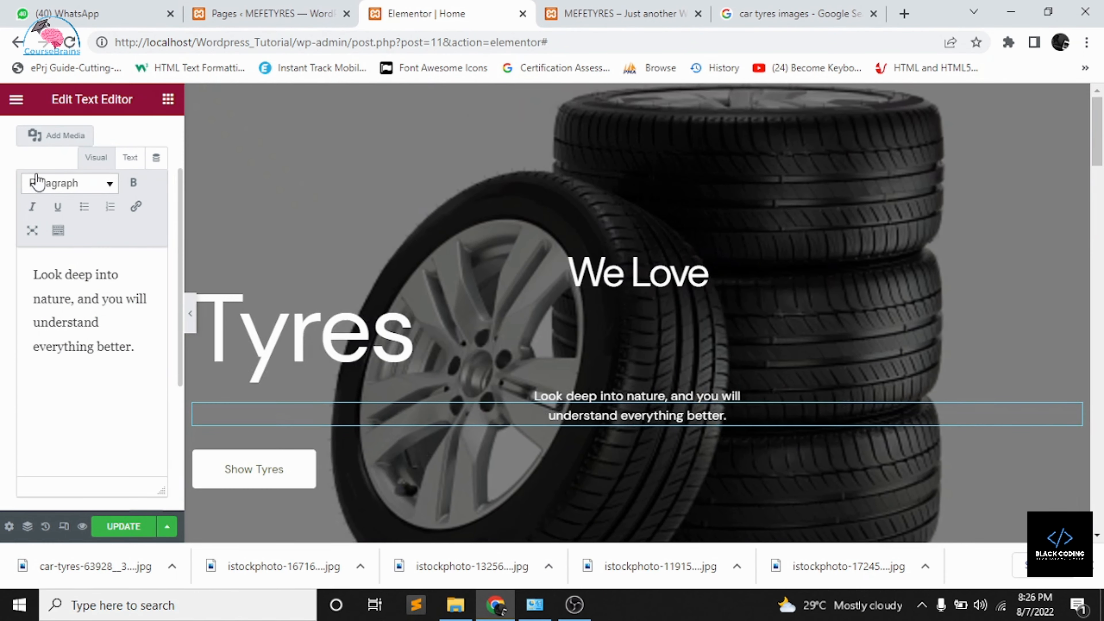
scroll(54, 189, up, 2)
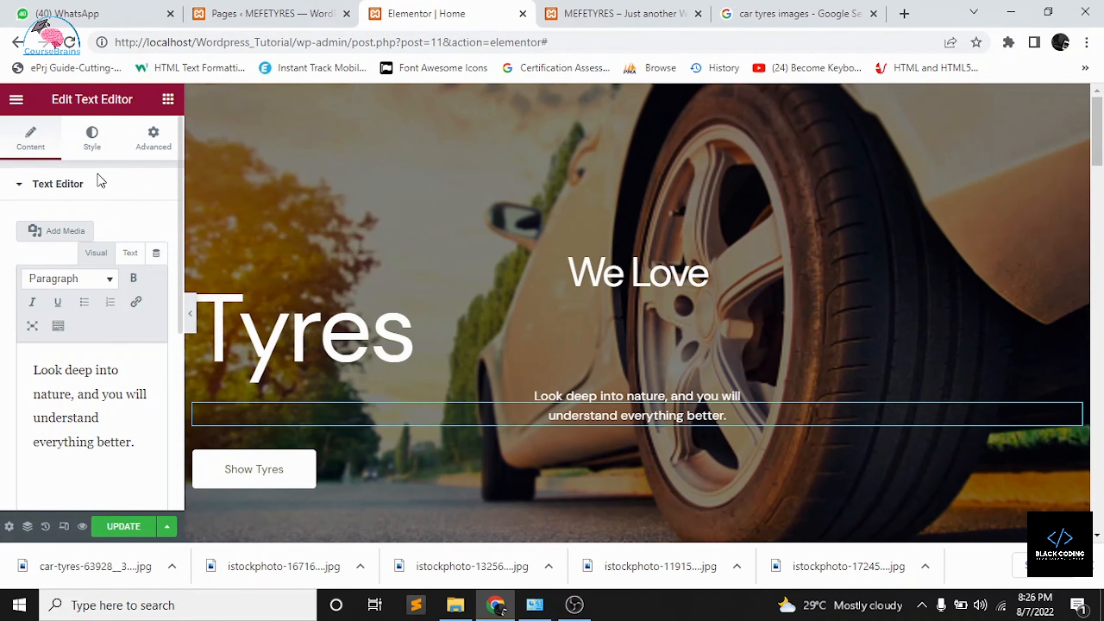
click(93, 138)
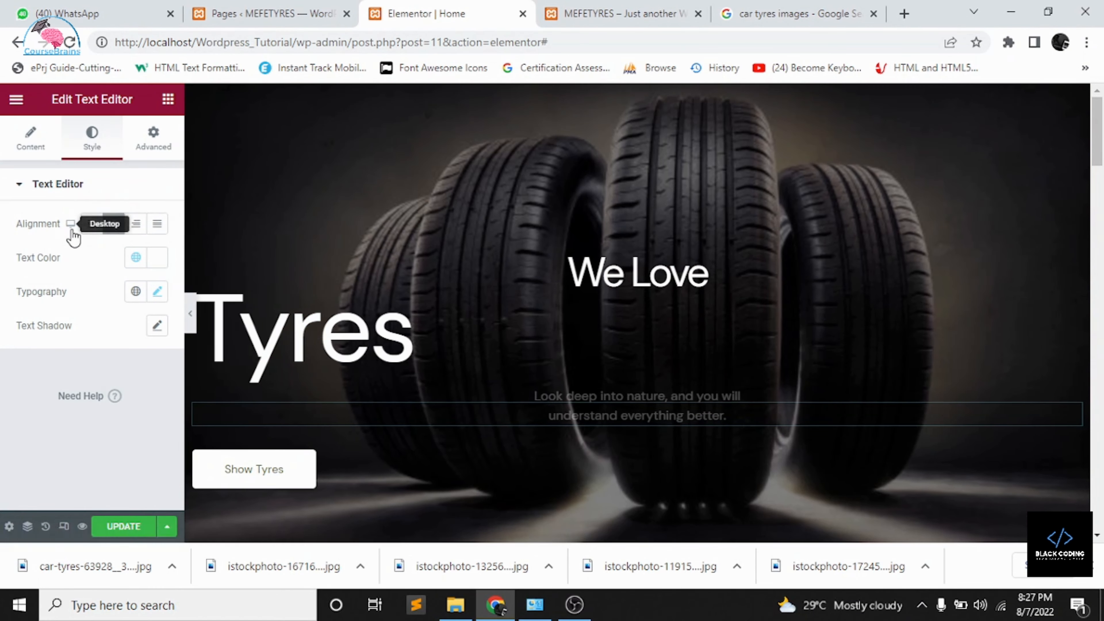
click(90, 225)
- Left-align the smaller "We Love" heading above "Tyres"
click(643, 316)
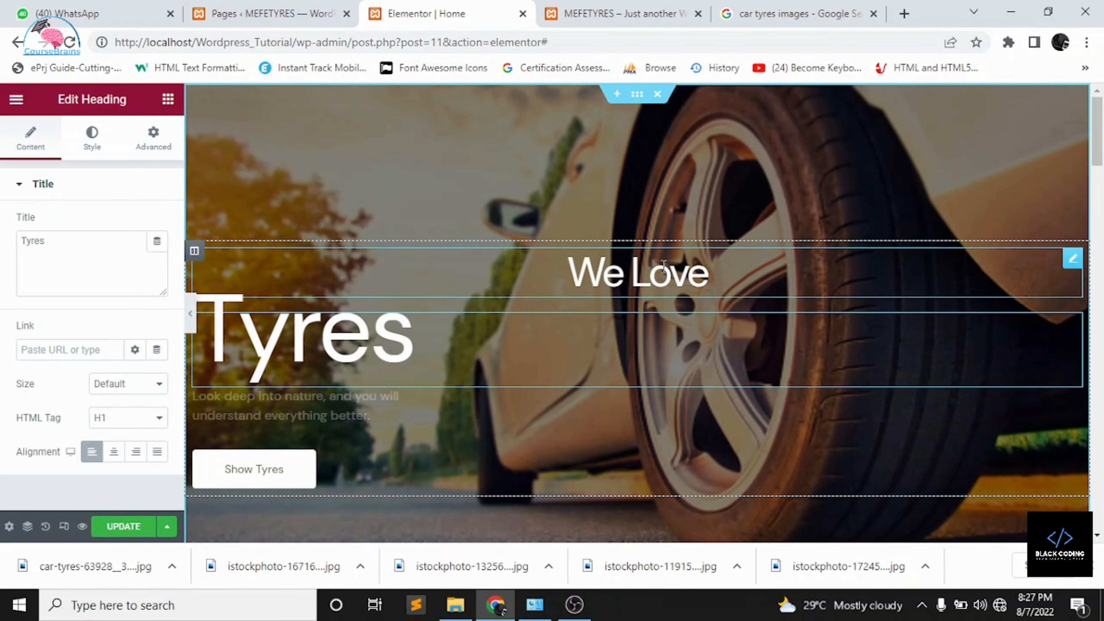
click(665, 276)
click(90, 451)
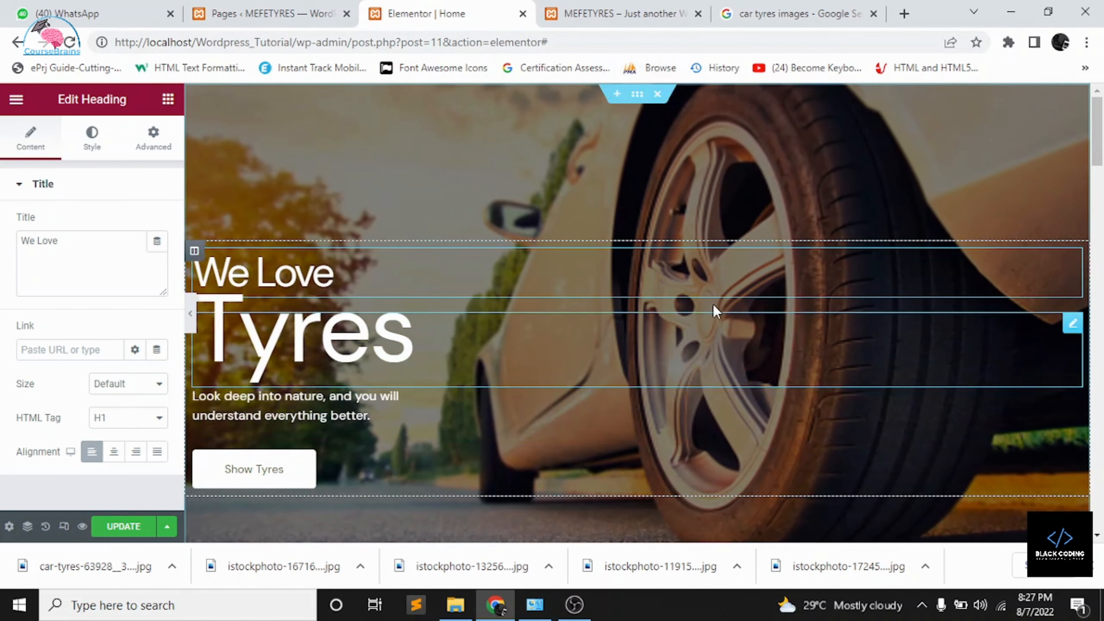
- Update the Home page to save the hero section changes and close the browser's downloads bar
scroll(715, 308, down, 2)
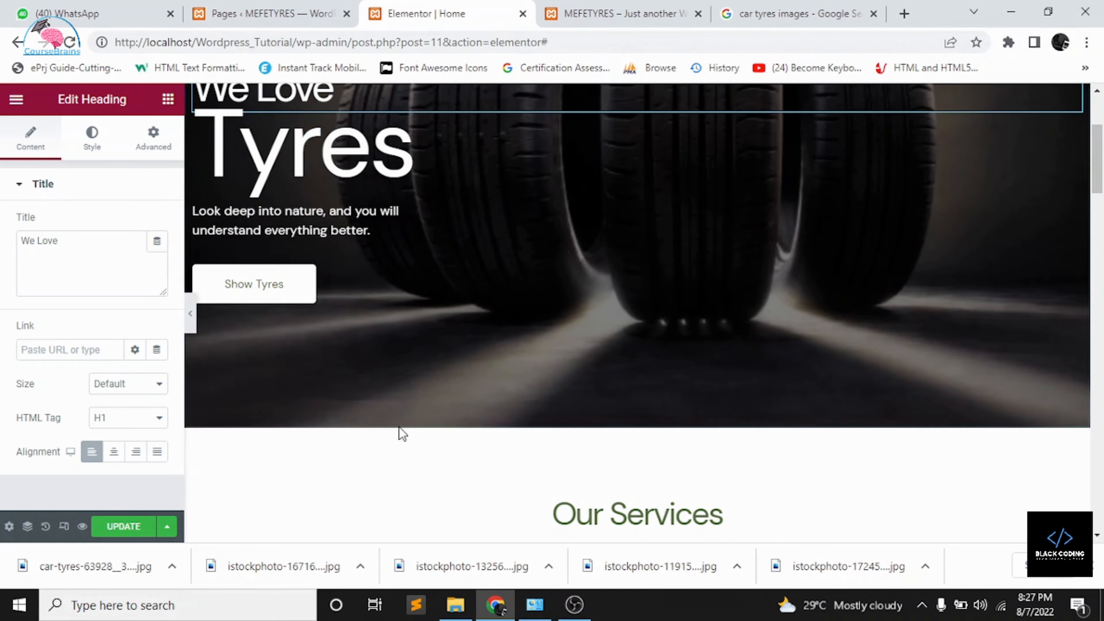
scroll(399, 433, up, 1)
scroll(400, 433, down, 5)
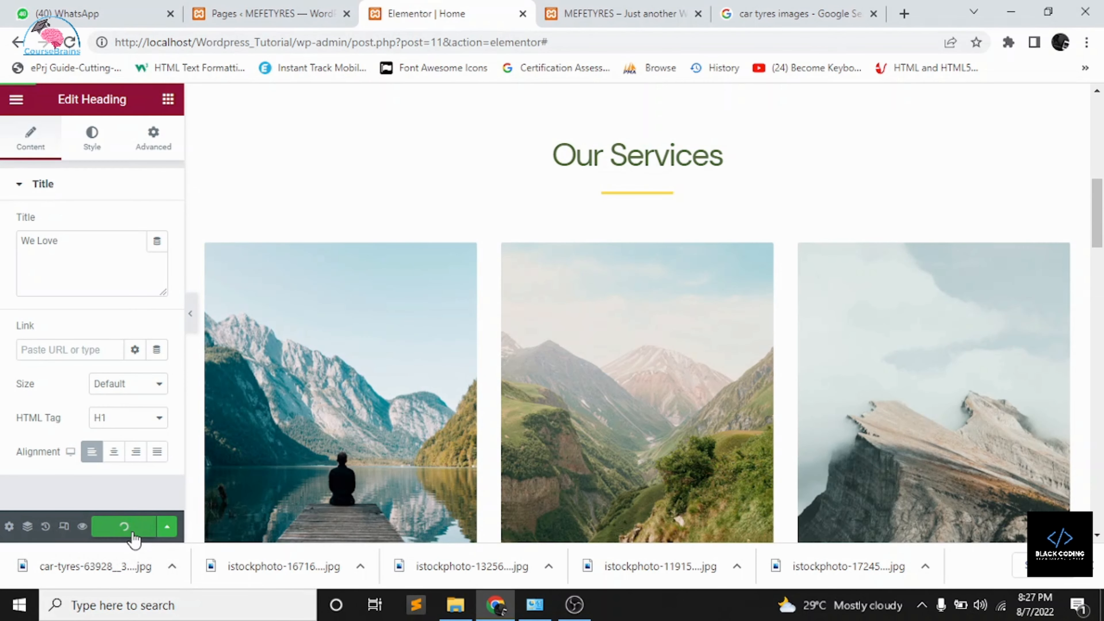
scroll(503, 257, up, 5)
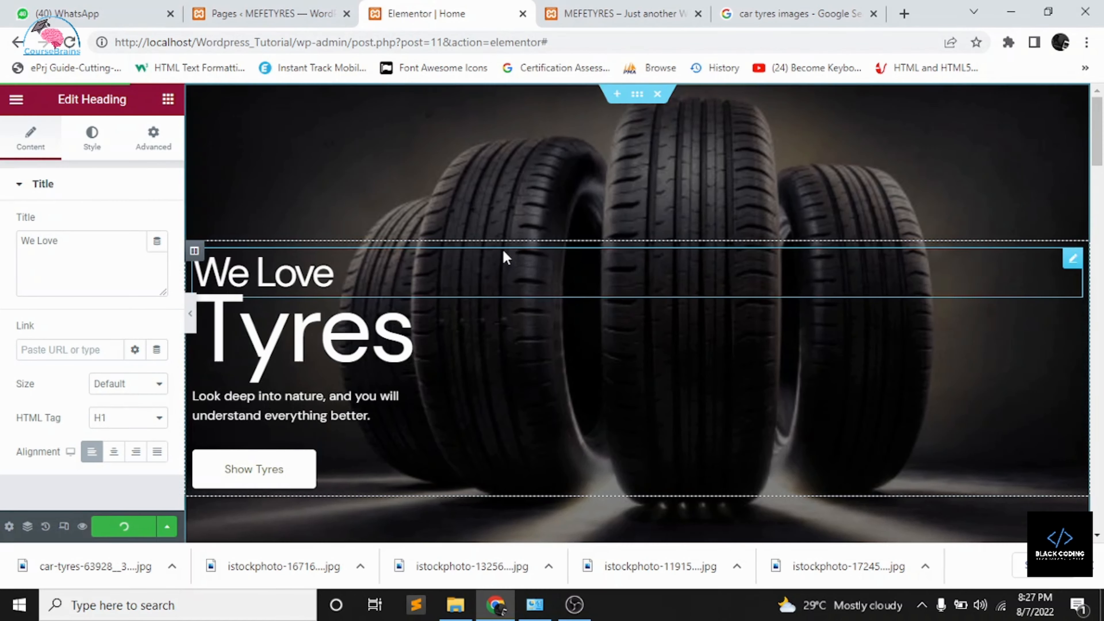
click(674, 7)
click(434, 6)
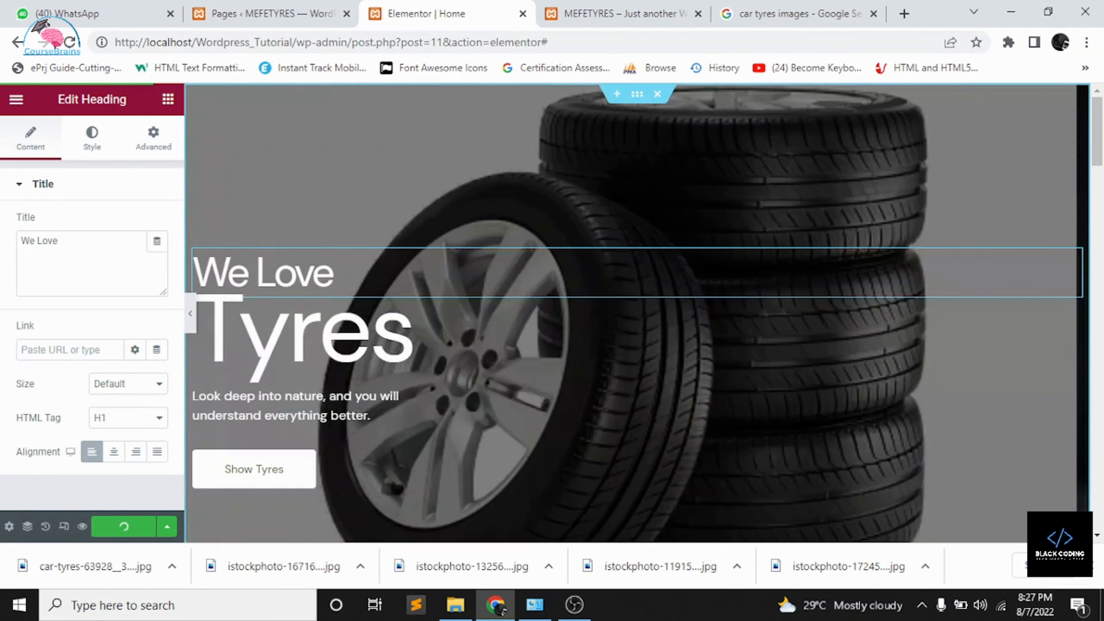
click(1093, 565)
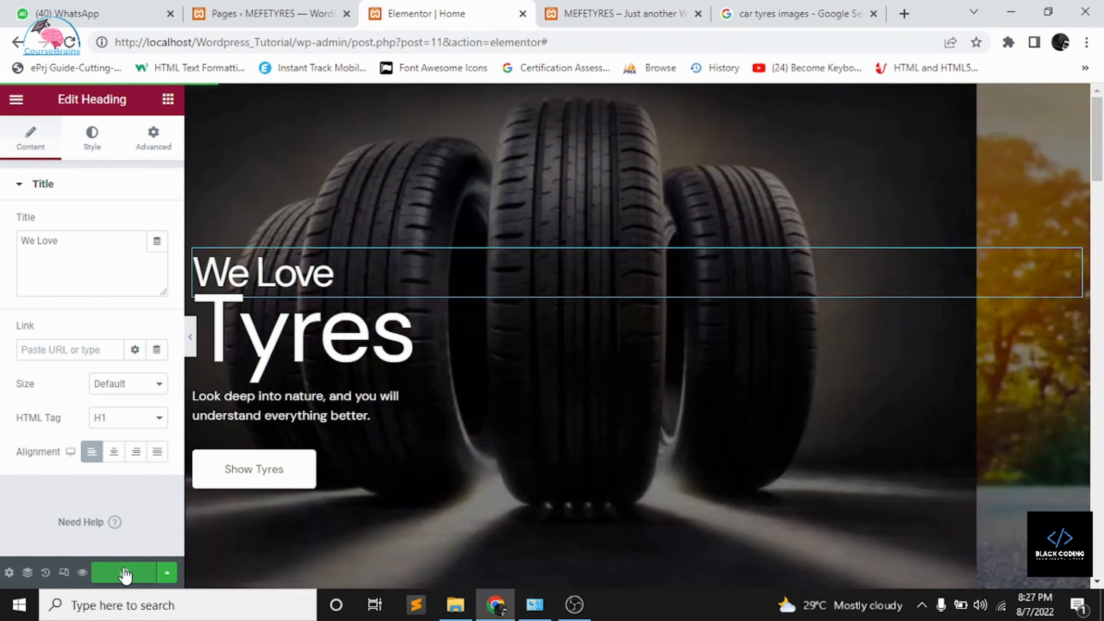
click(125, 574)
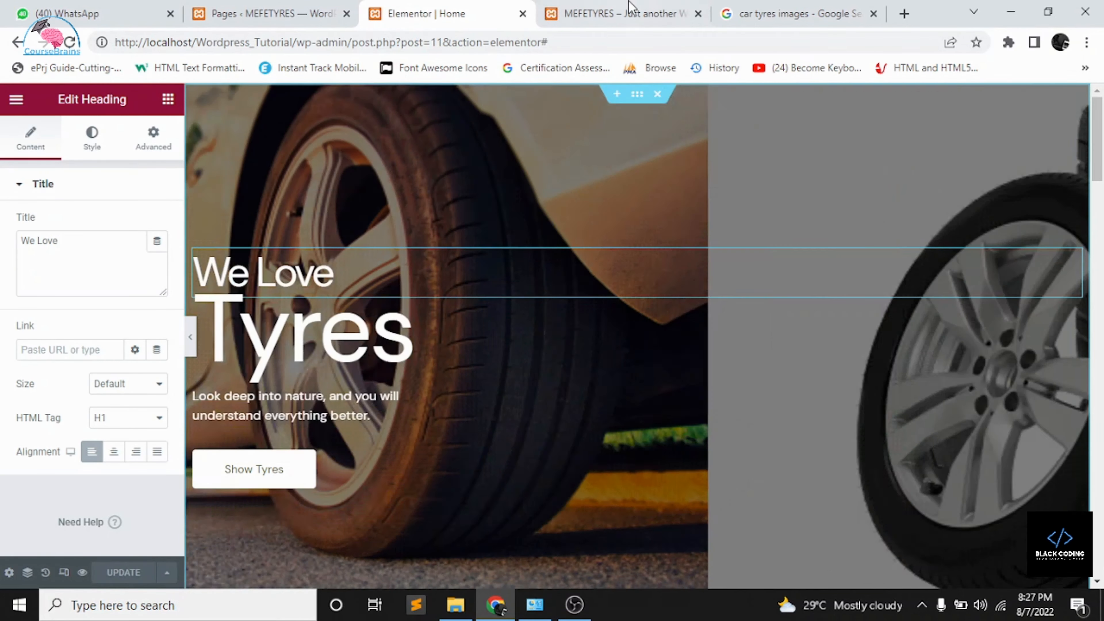
- Reload the live MEFETYRES home page and check the left-aligned hero section
click(624, 3)
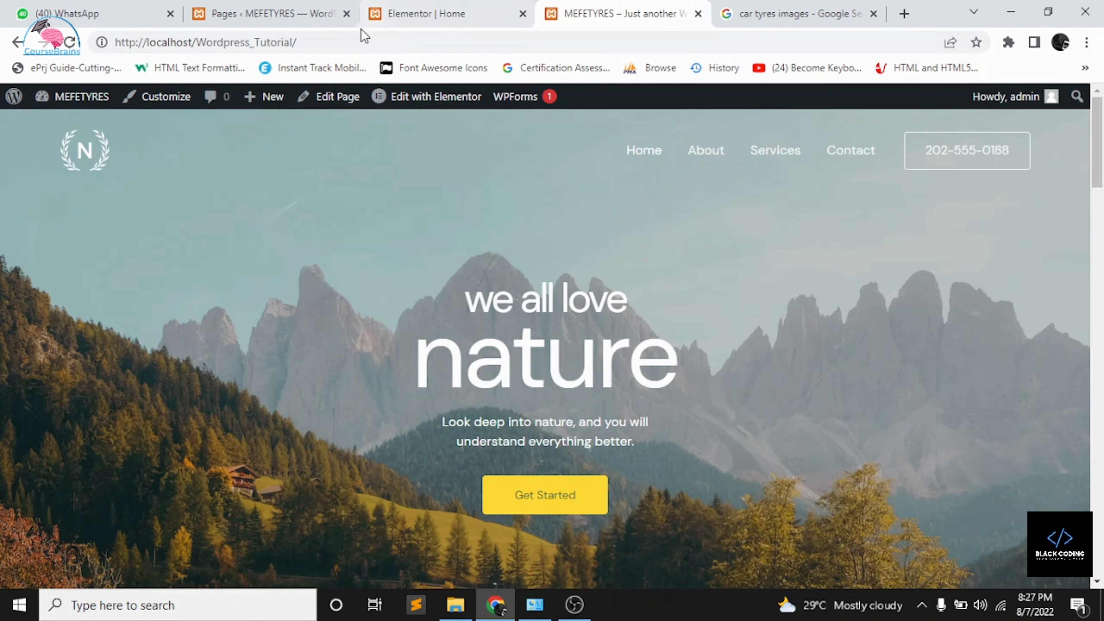
click(355, 40)
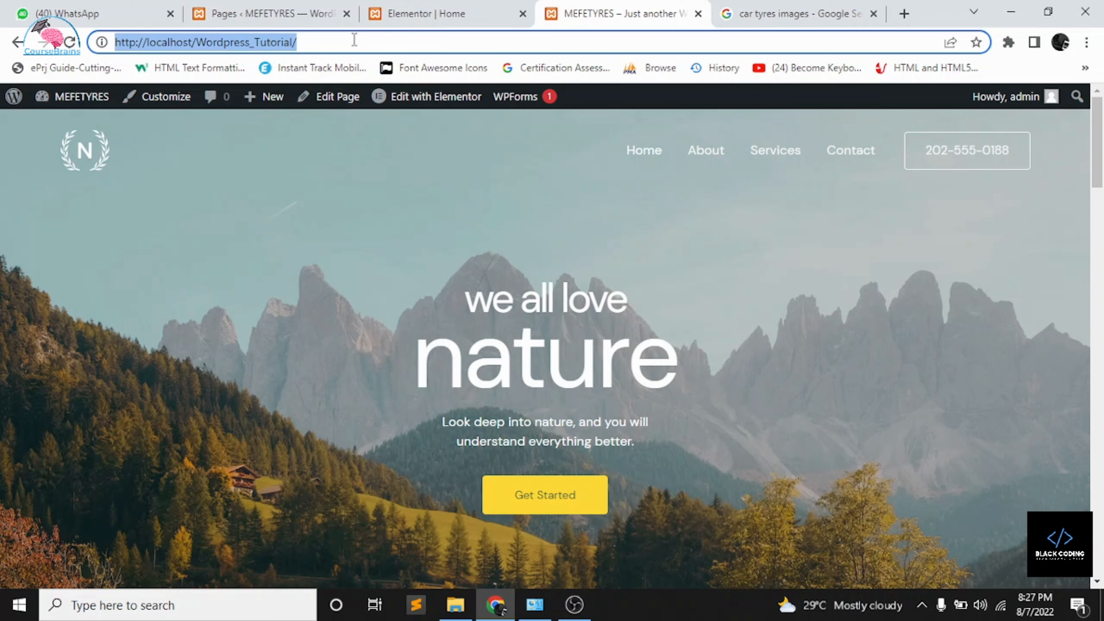
key(Return)
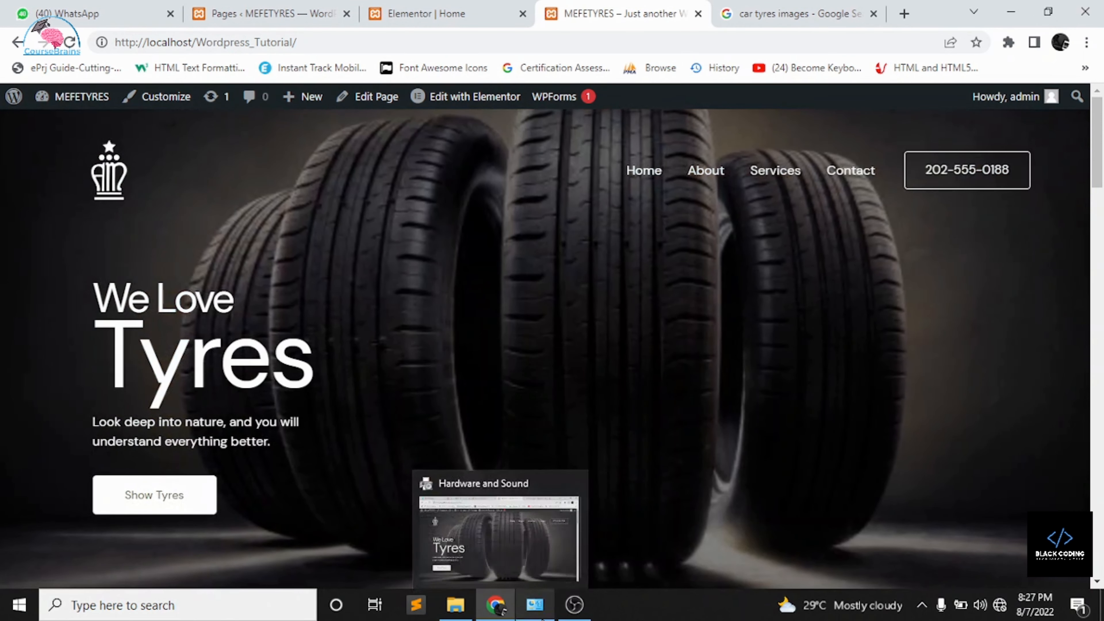
click(575, 604)
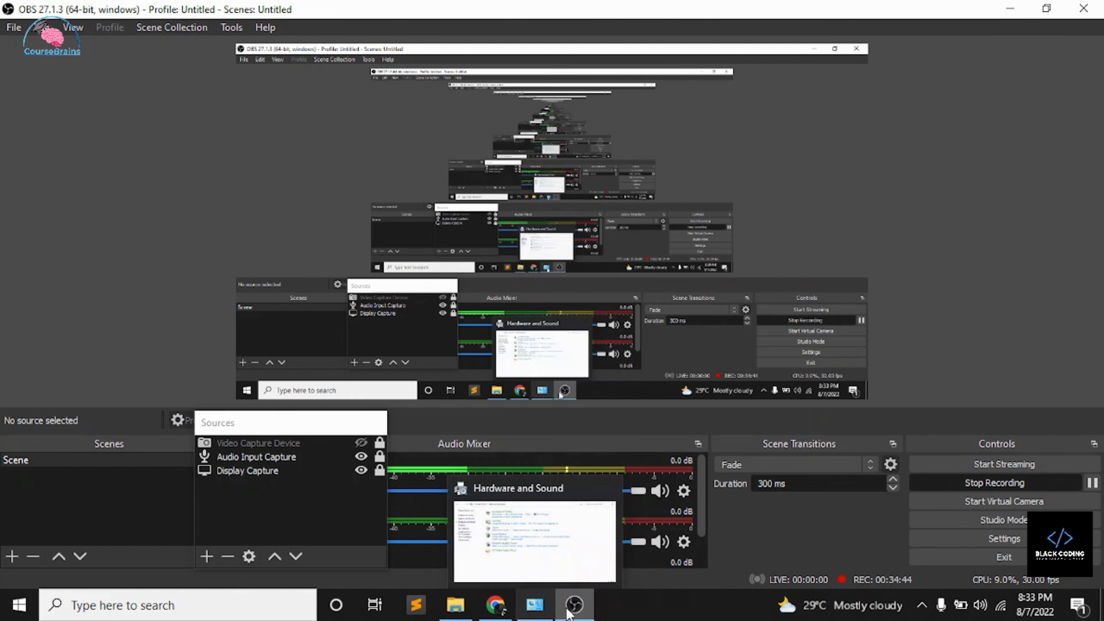
click(1092, 483)
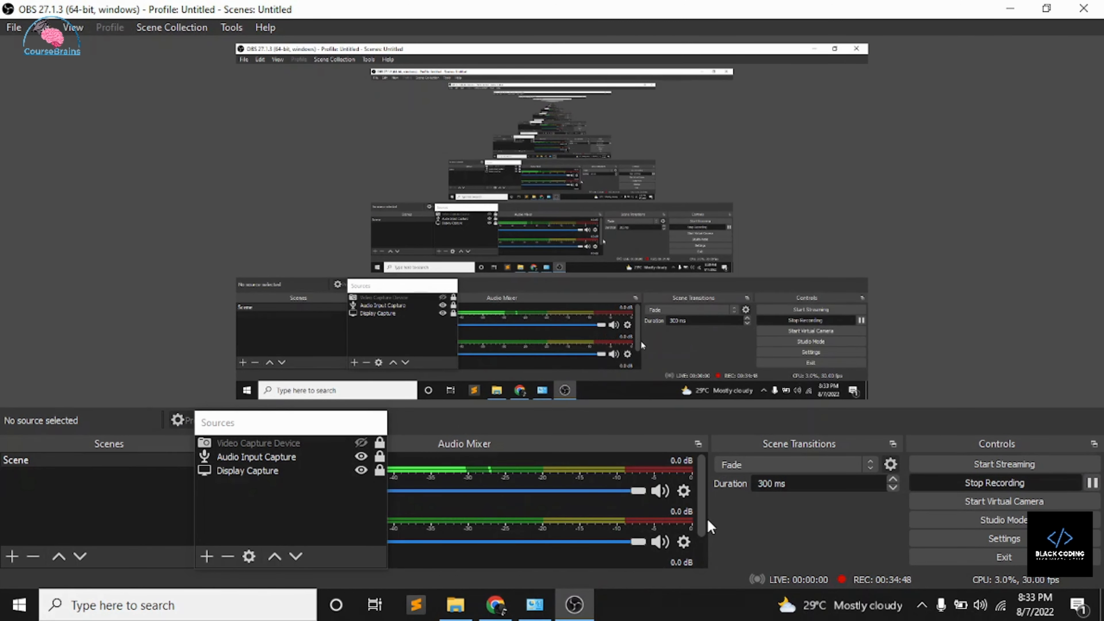
mouse_move(528, 606)
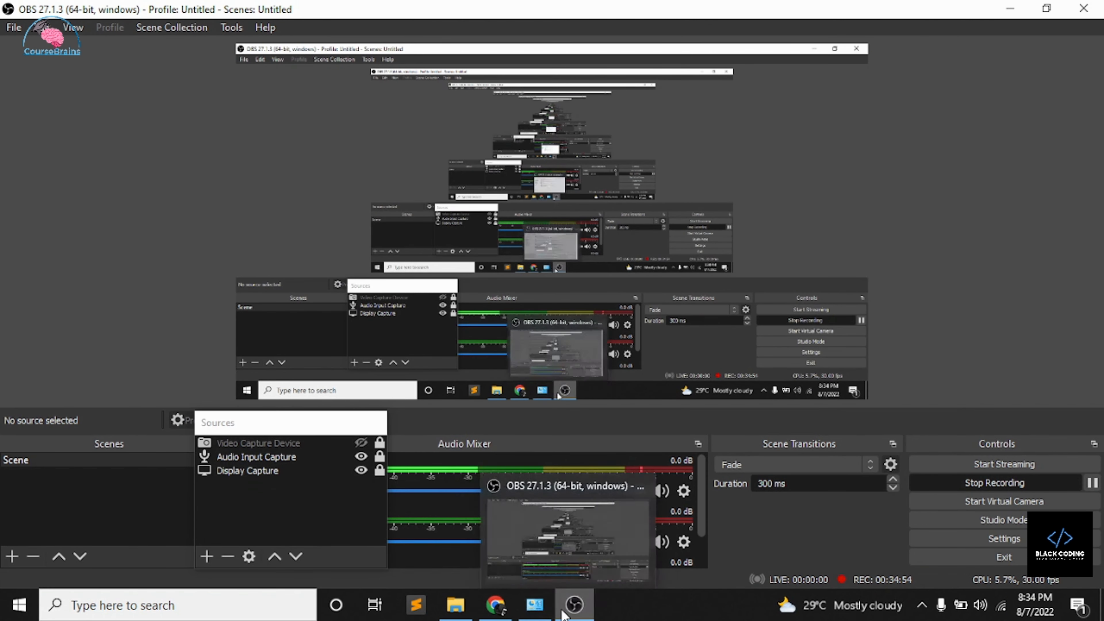
click(496, 605)
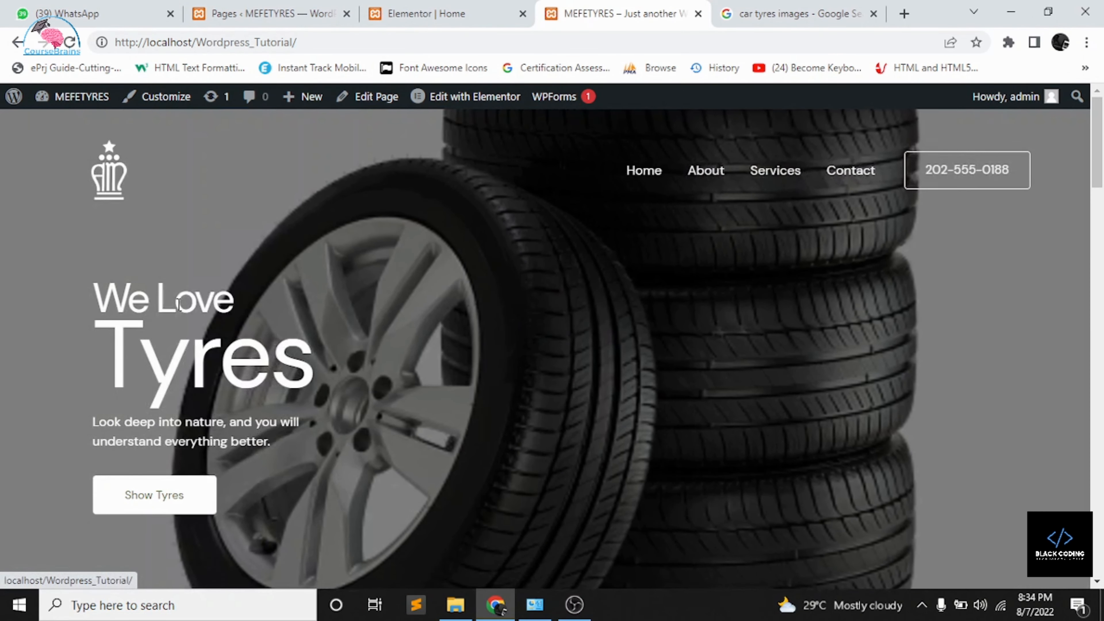
drag(100, 300, 268, 421)
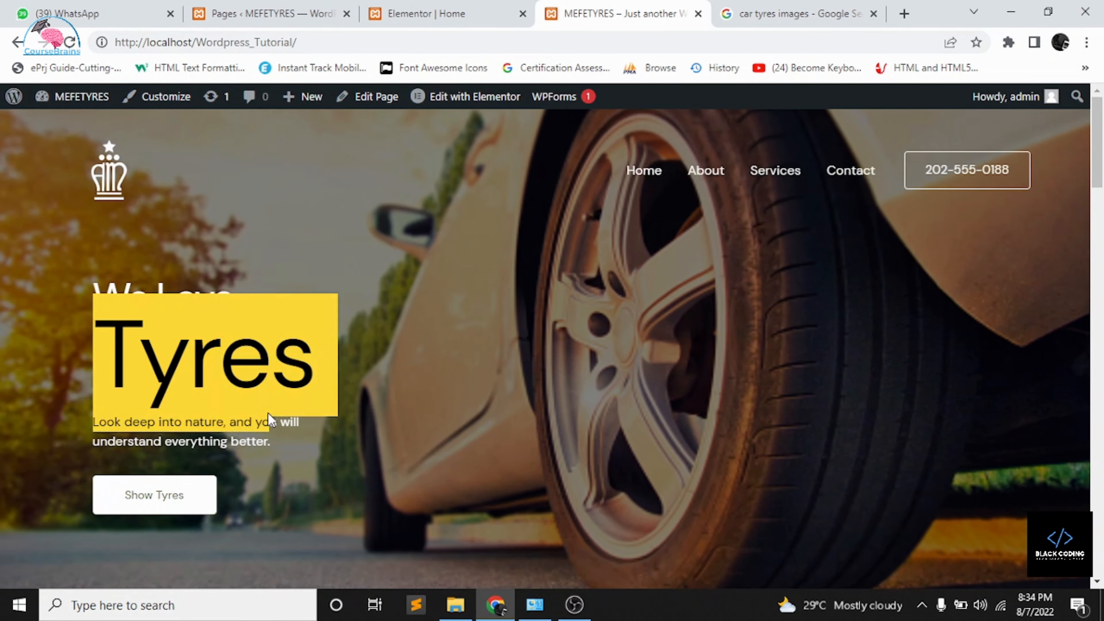
click(272, 456)
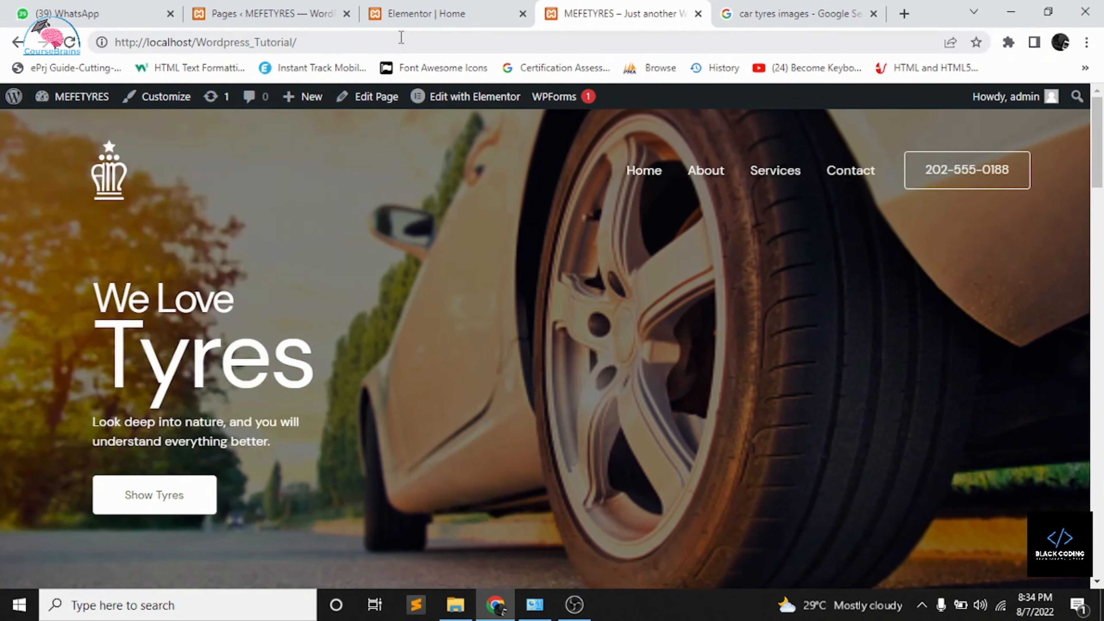
- Return to the Home page in the Elementor editor and look over the hero section's headings and paragraph
click(433, 8)
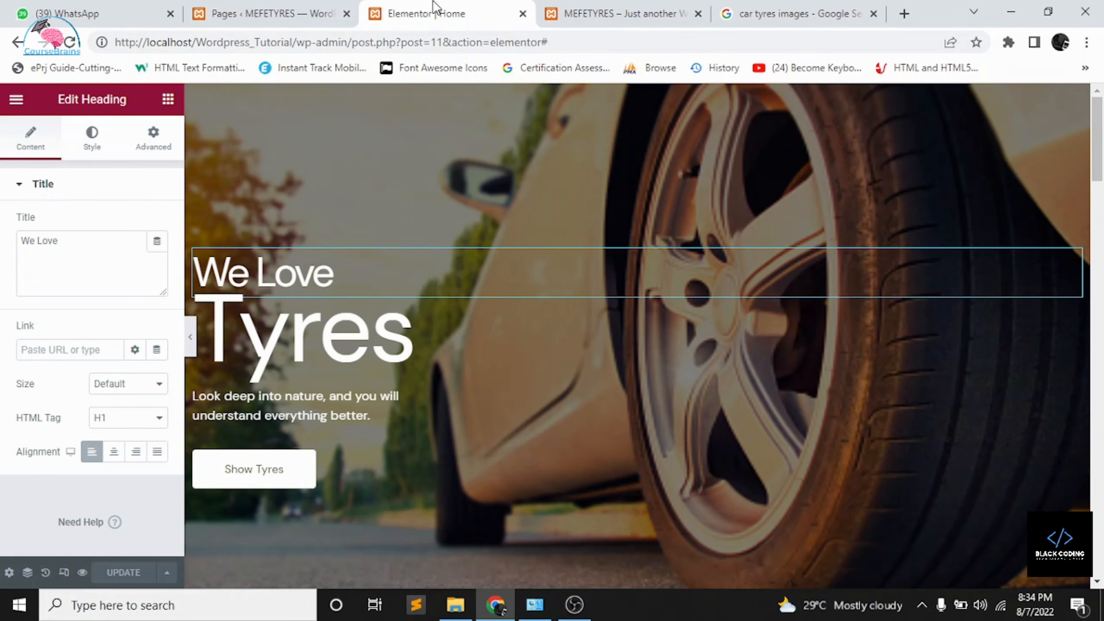
scroll(238, 294, down, 8)
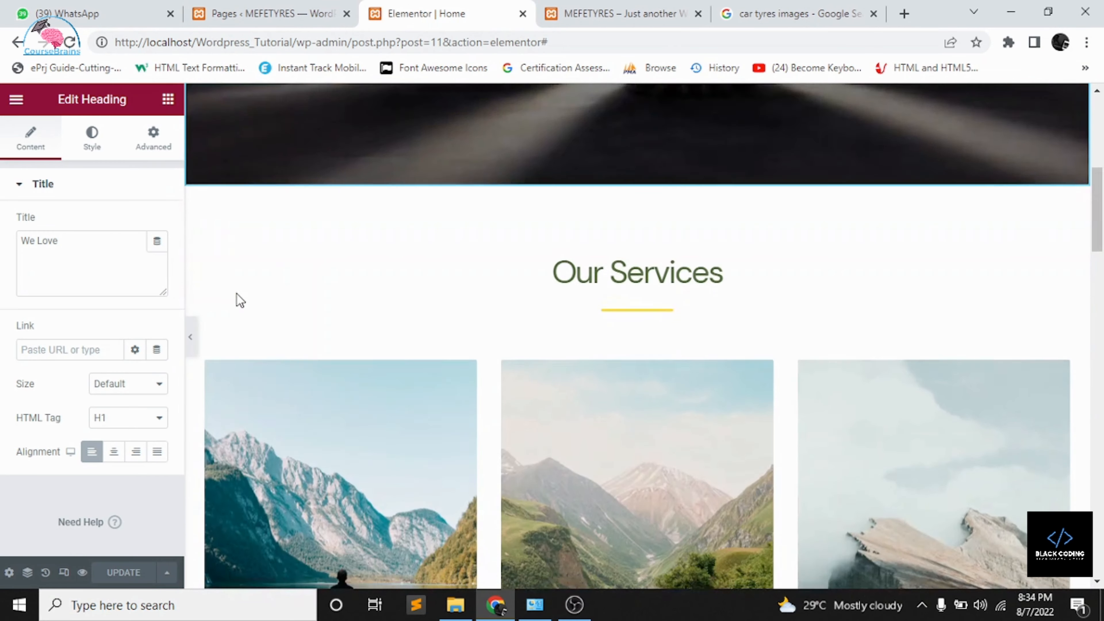
scroll(470, 260, up, 8)
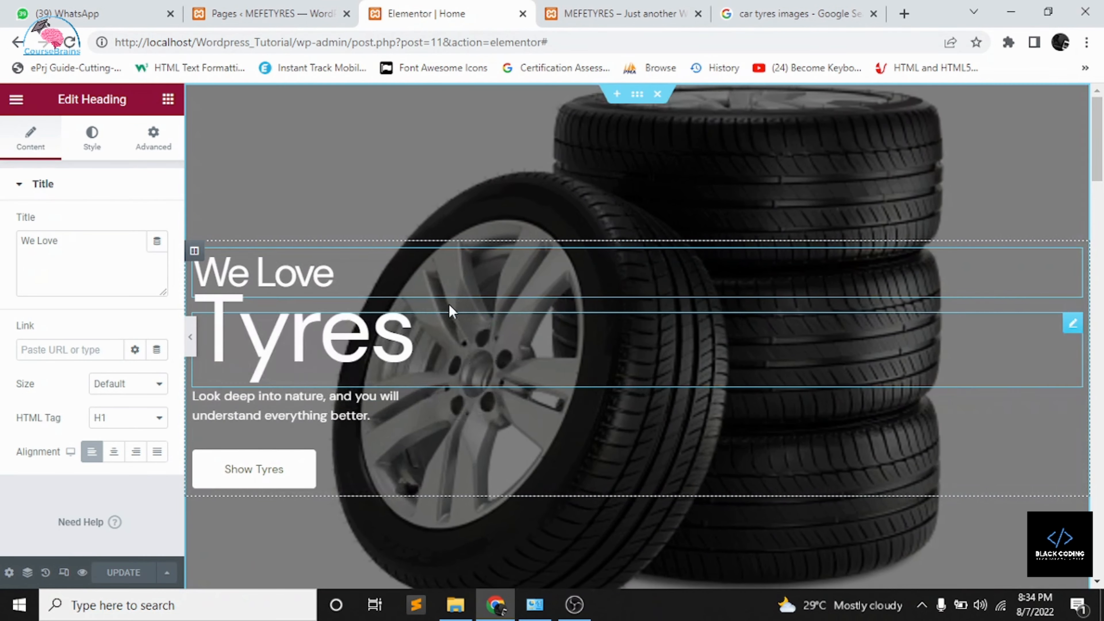
click(395, 419)
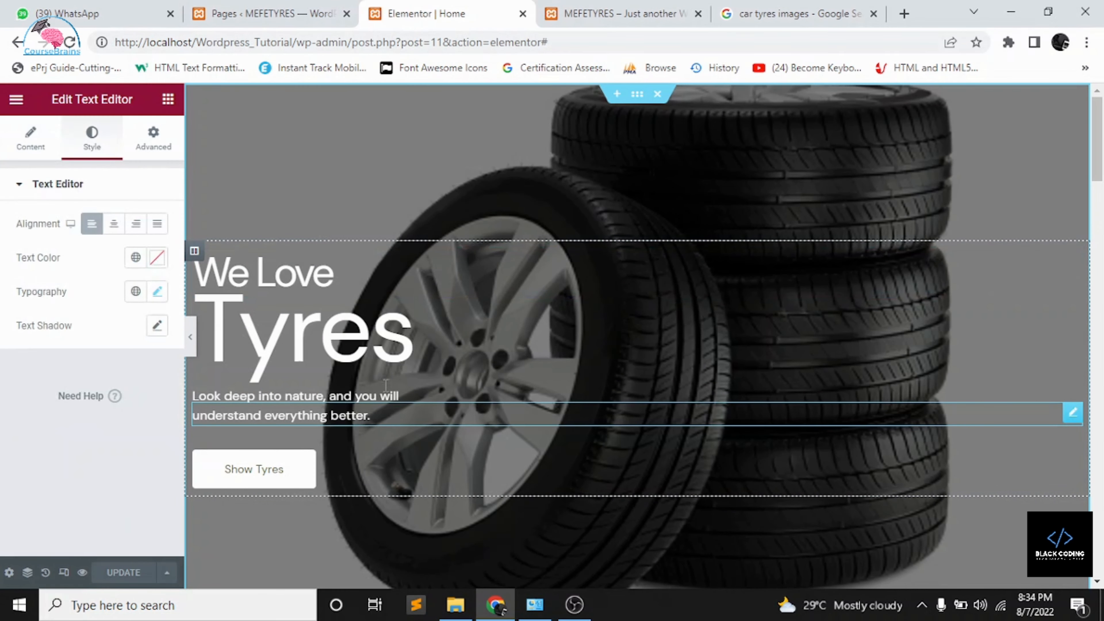
drag(370, 416, 225, 277)
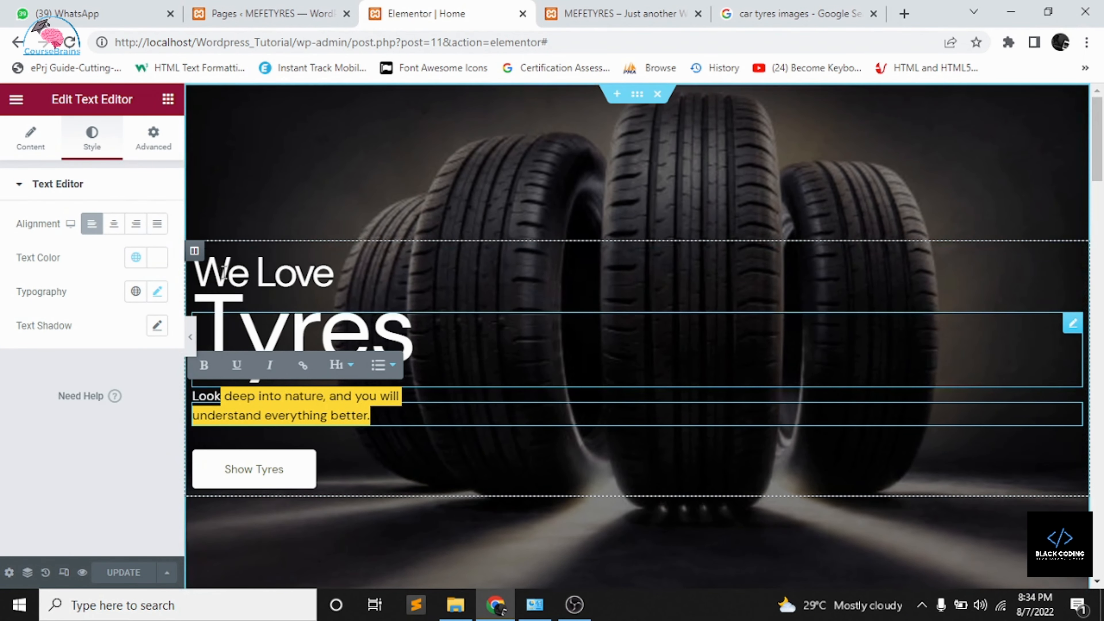
click(225, 274)
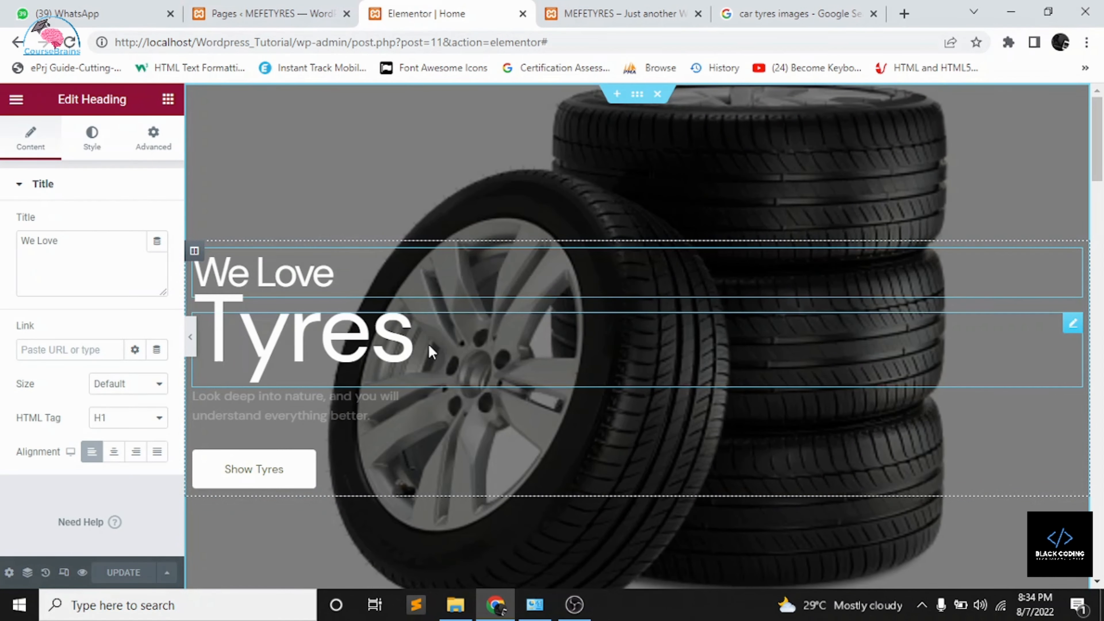
- Give the large "Tyres" heading in the hero section a Fade In Down entrance animation
click(388, 312)
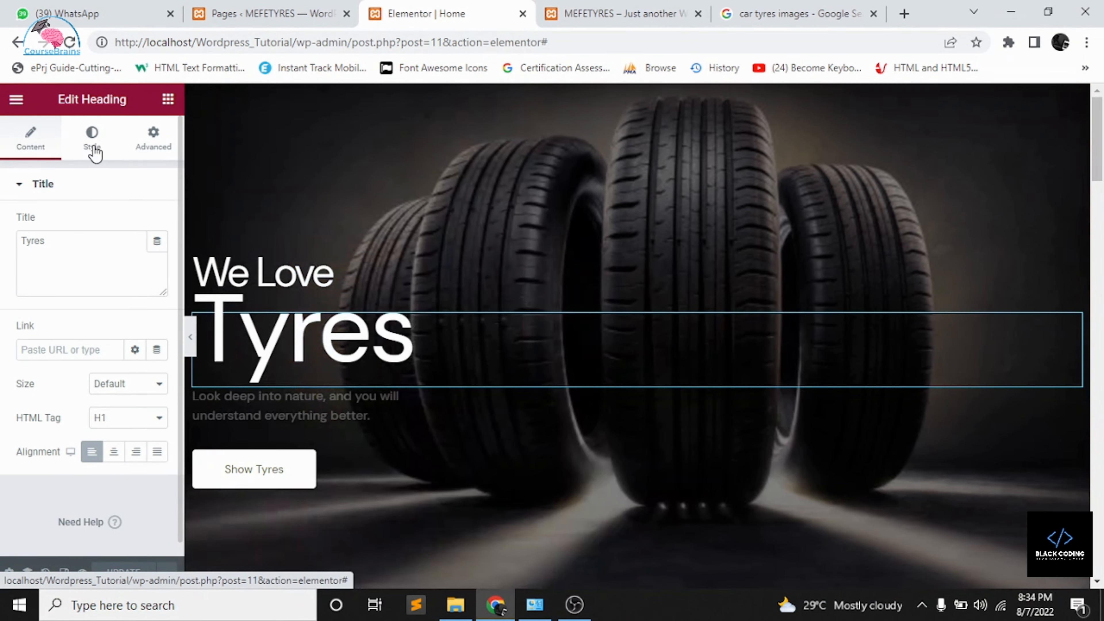
click(92, 139)
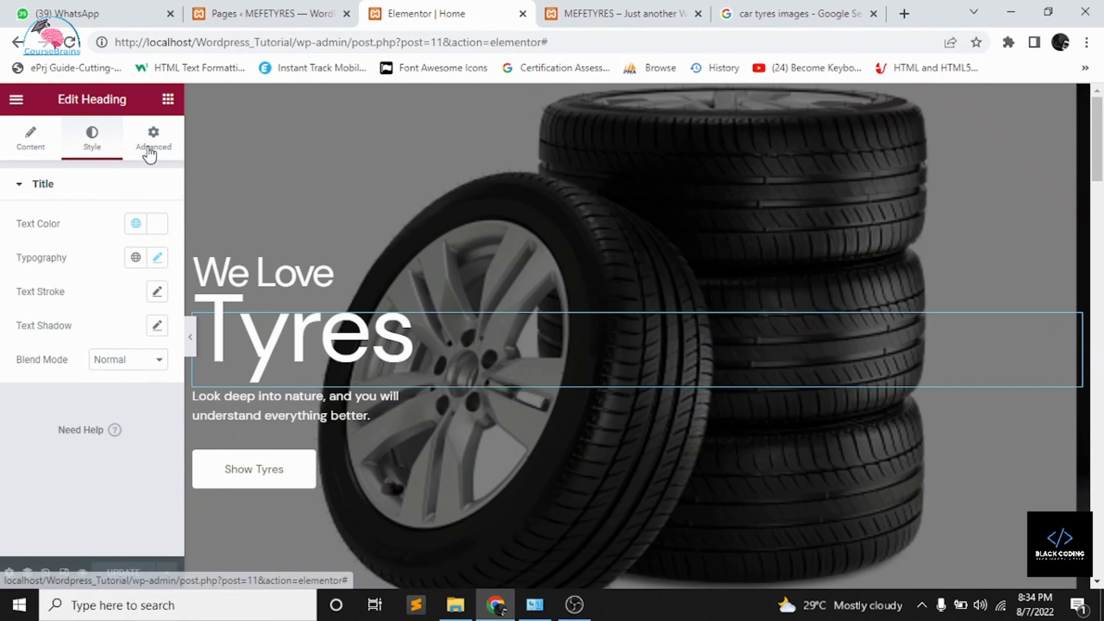
click(153, 142)
scroll(114, 361, down, 3)
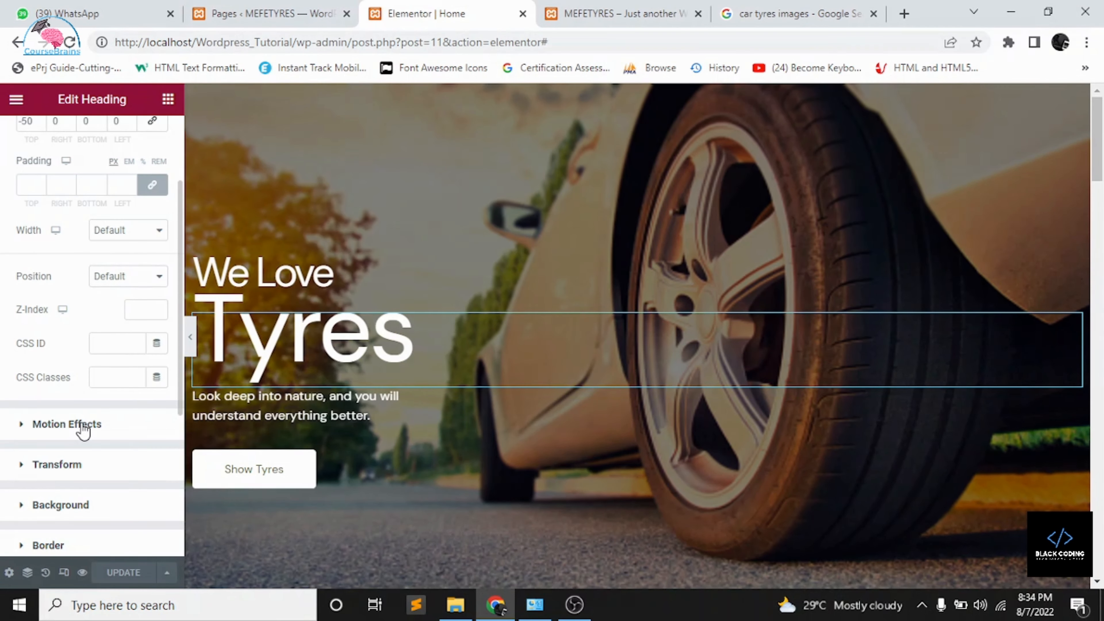
click(83, 424)
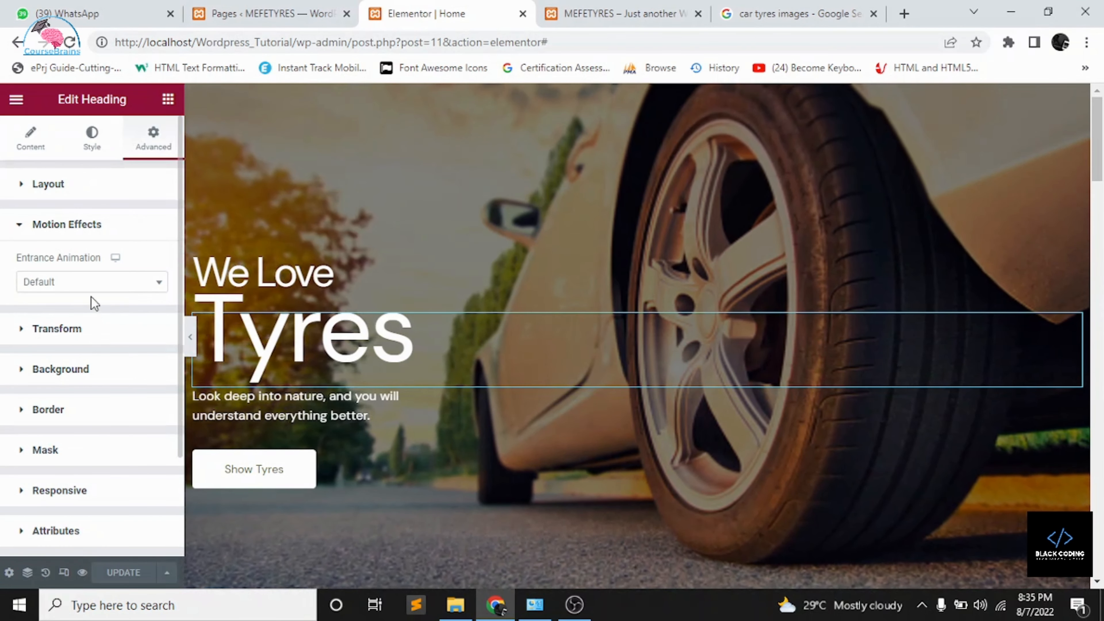
click(106, 283)
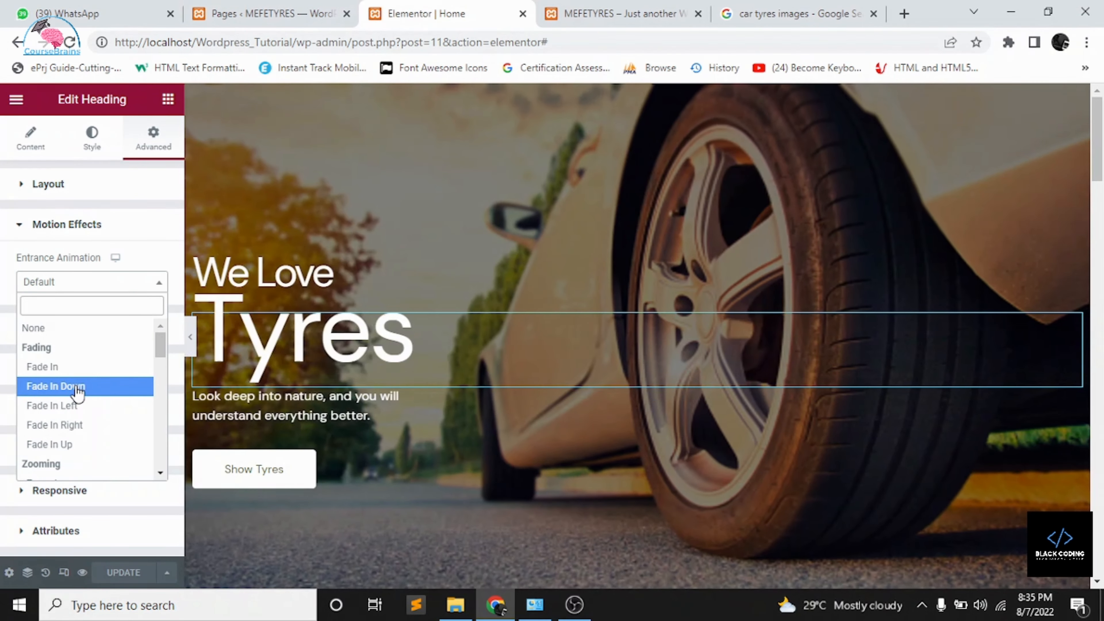
click(79, 387)
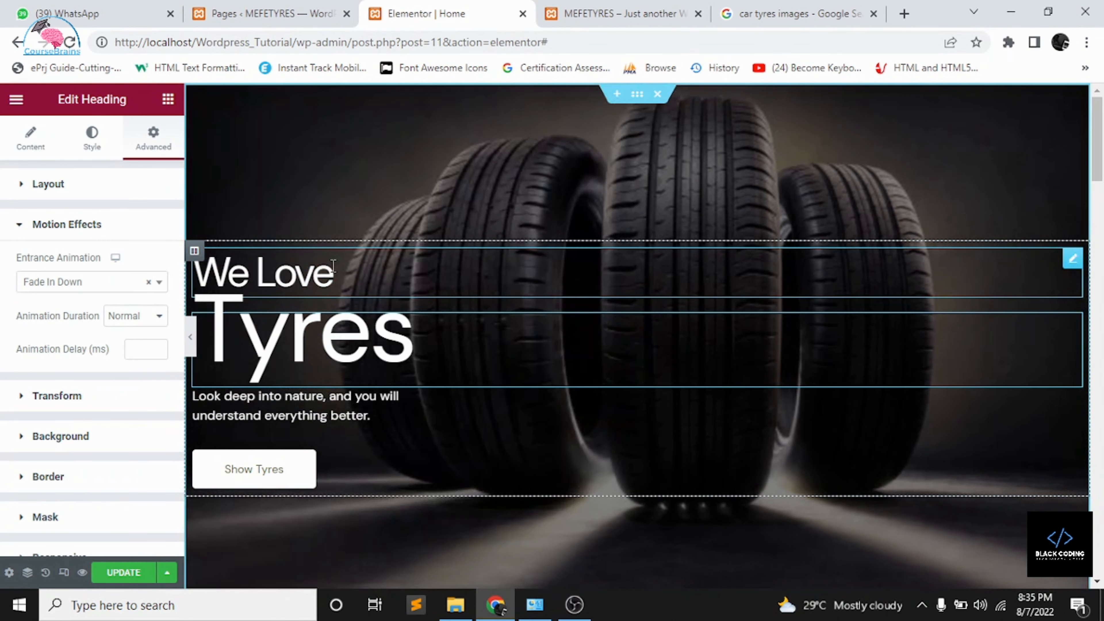
- Apply the Fade In Down entrance animation to the smaller "We Love" heading above "Tyres"
click(334, 266)
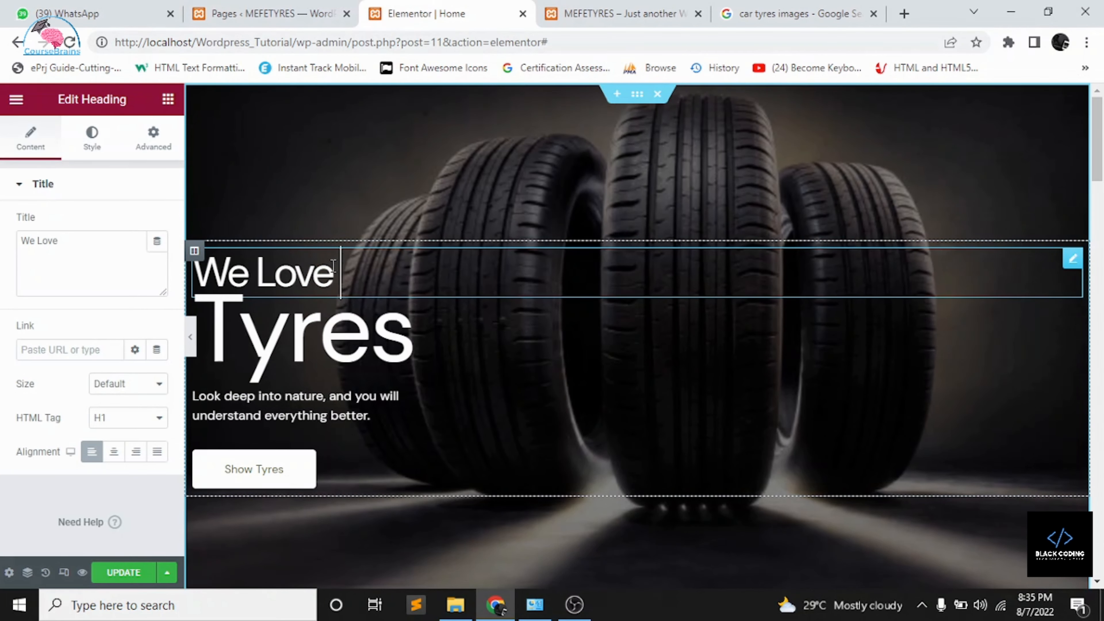
click(154, 139)
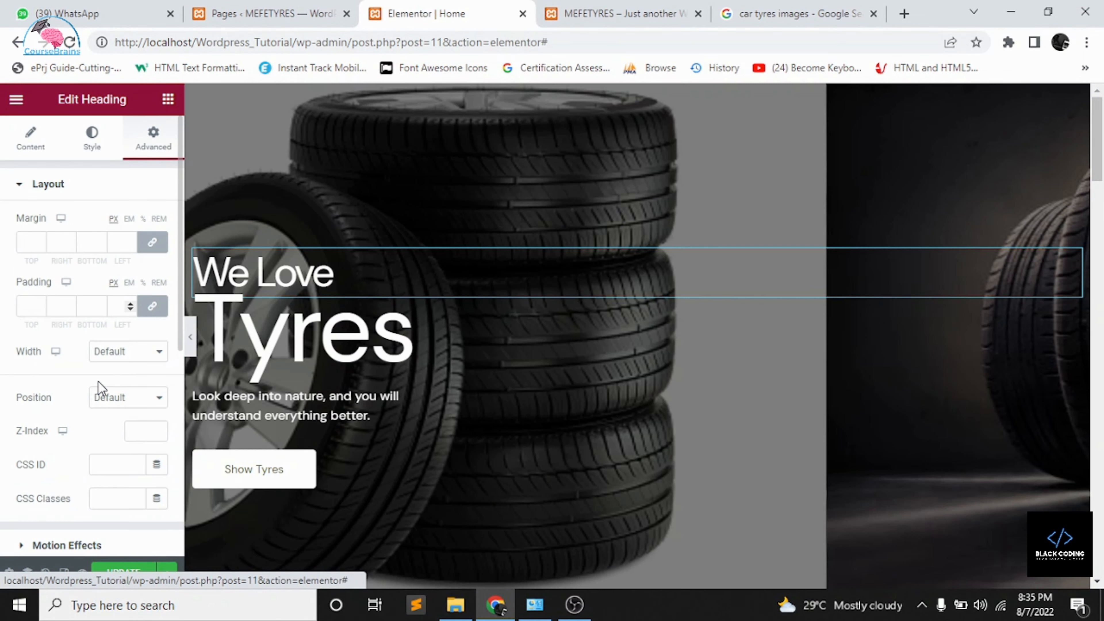
scroll(82, 452, down, 3)
click(82, 416)
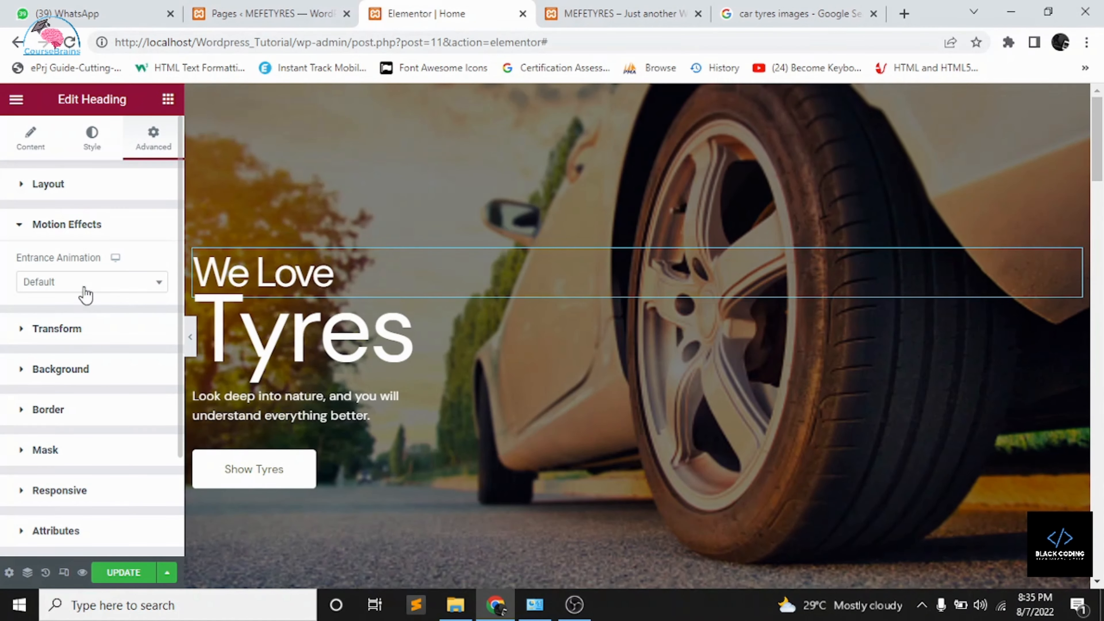
click(86, 294)
click(73, 387)
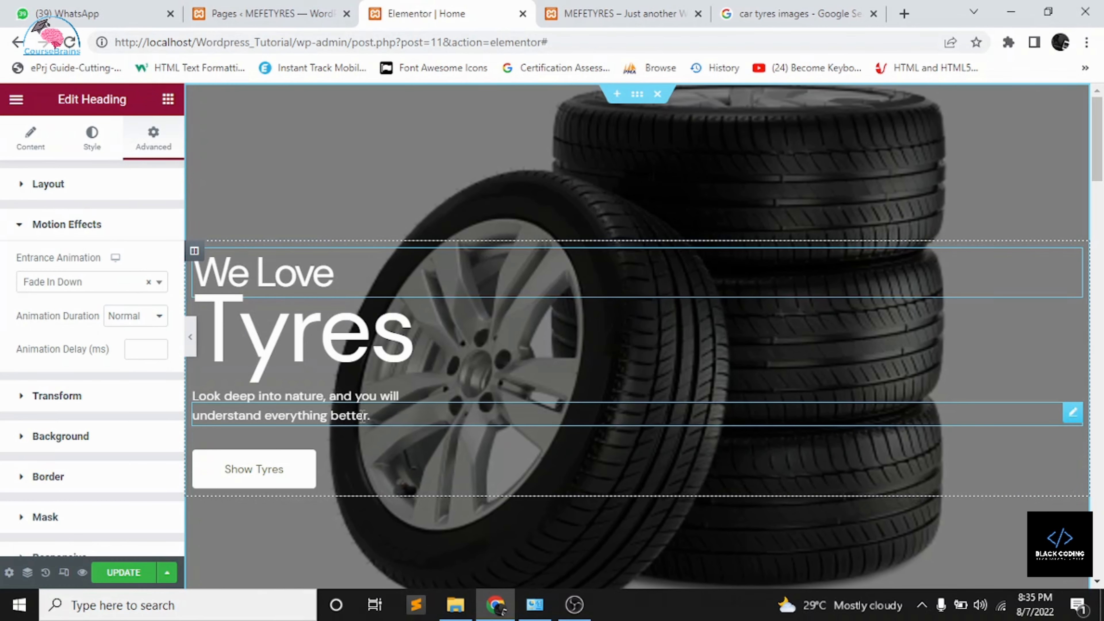
- Set the hero paragraph's entrance animation to Fade In Left and update the Home page
click(362, 415)
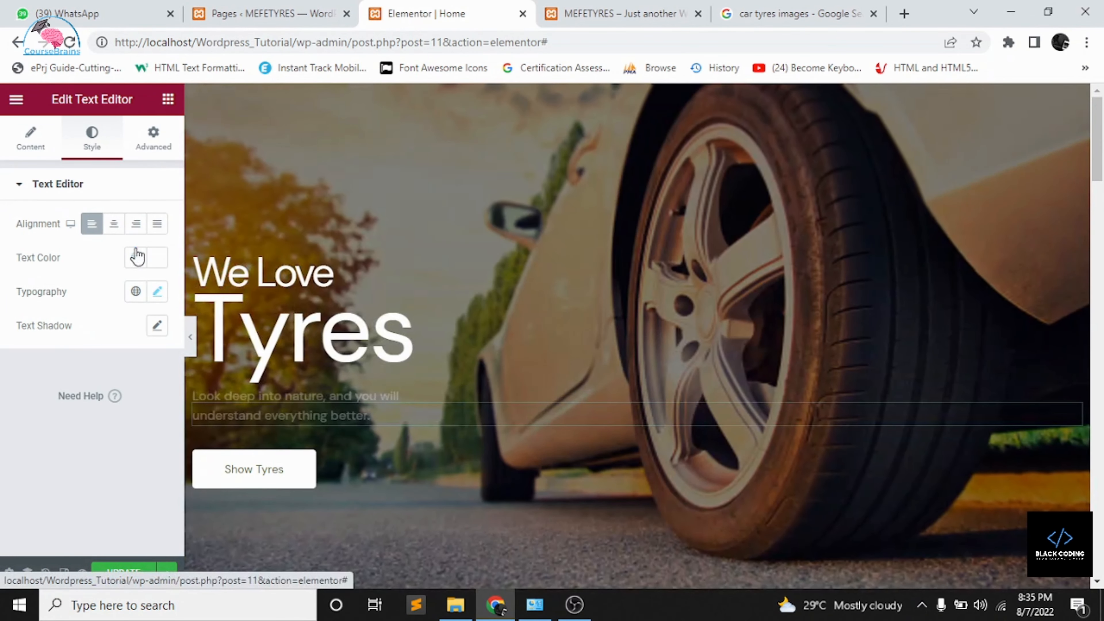
click(154, 137)
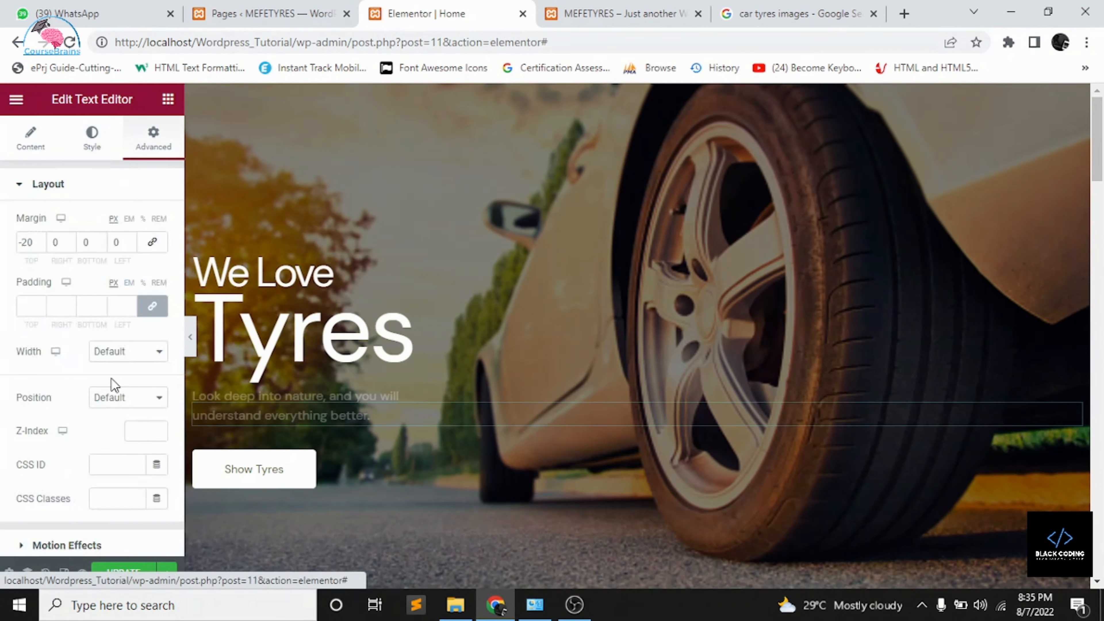
scroll(74, 421, down, 2)
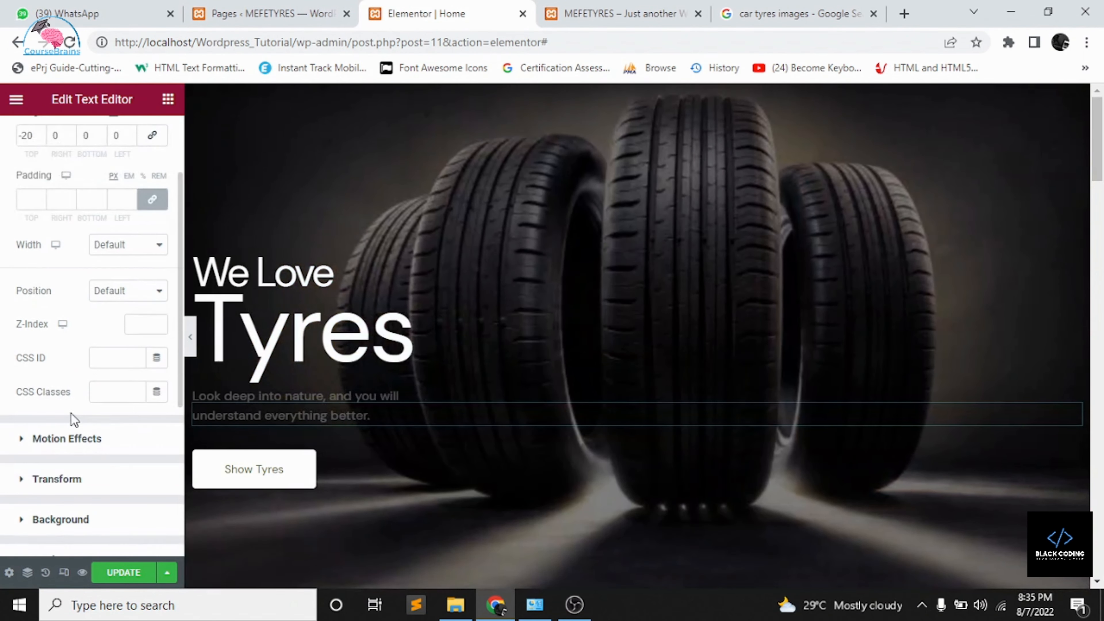
click(71, 439)
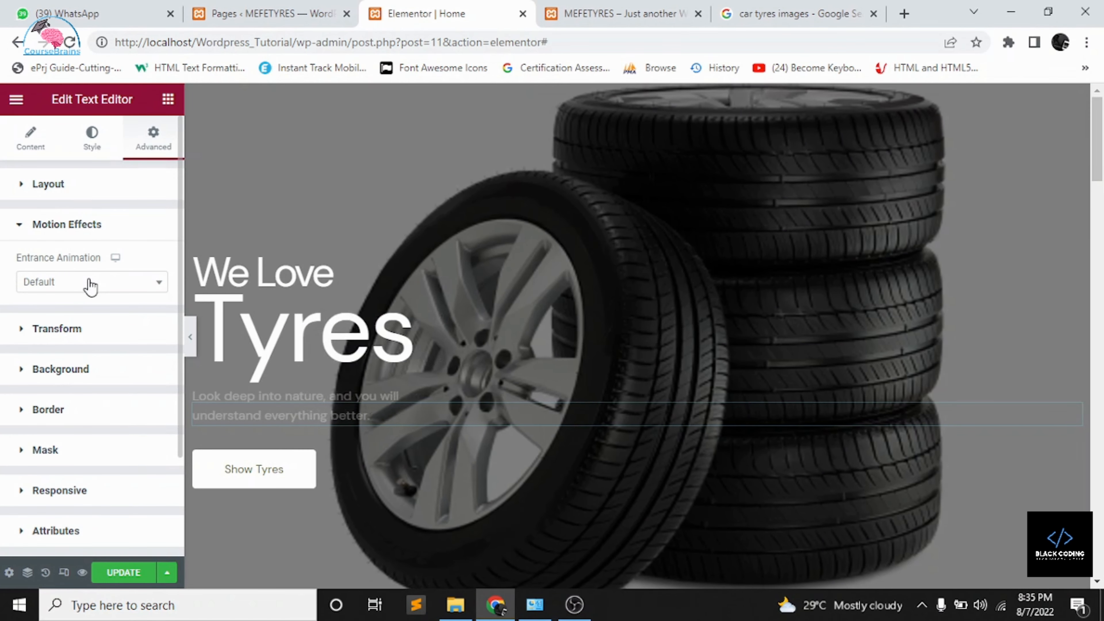
click(90, 283)
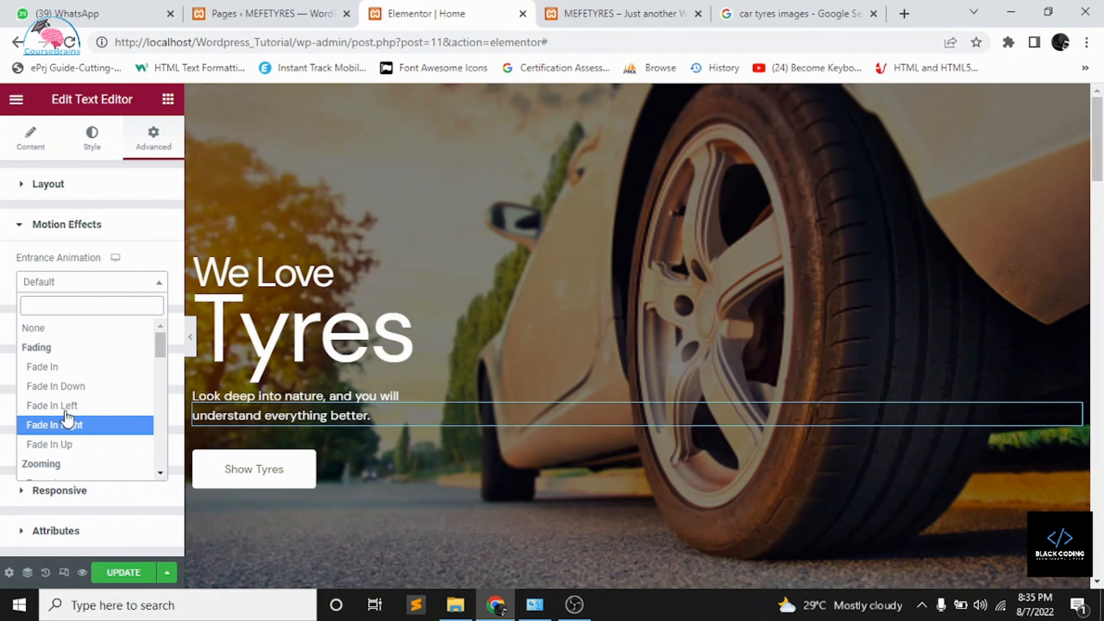
click(65, 409)
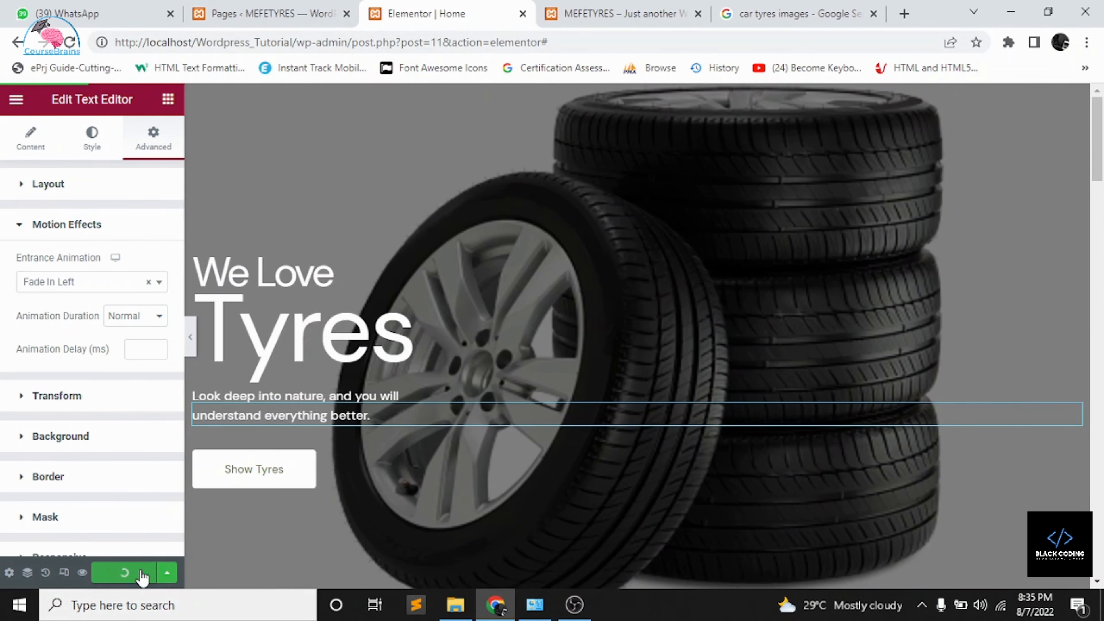
click(141, 571)
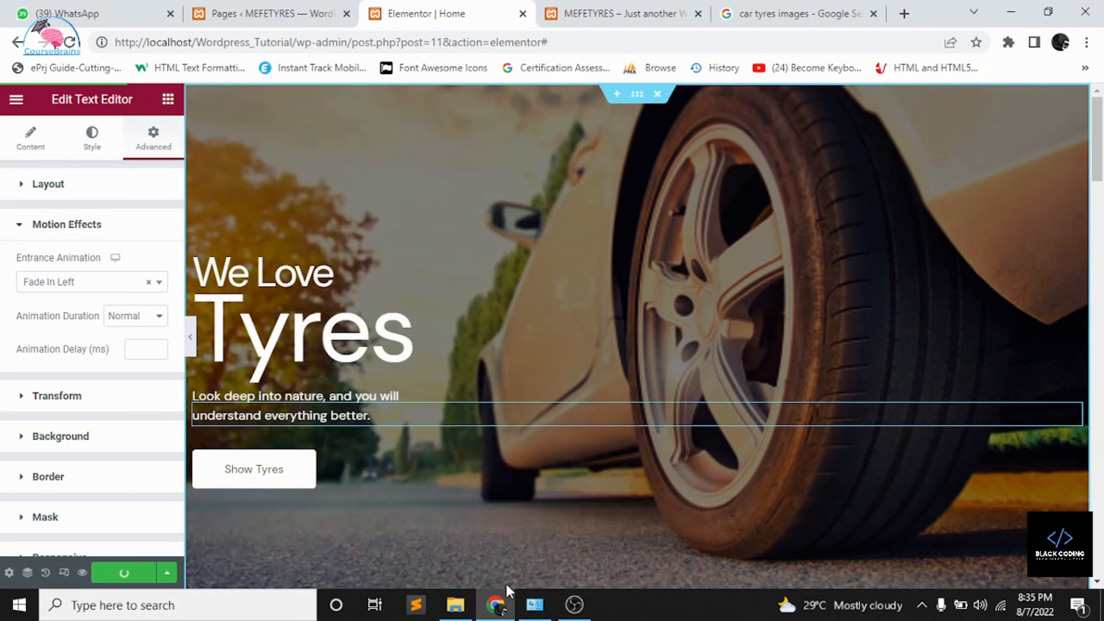
mouse_move(501, 590)
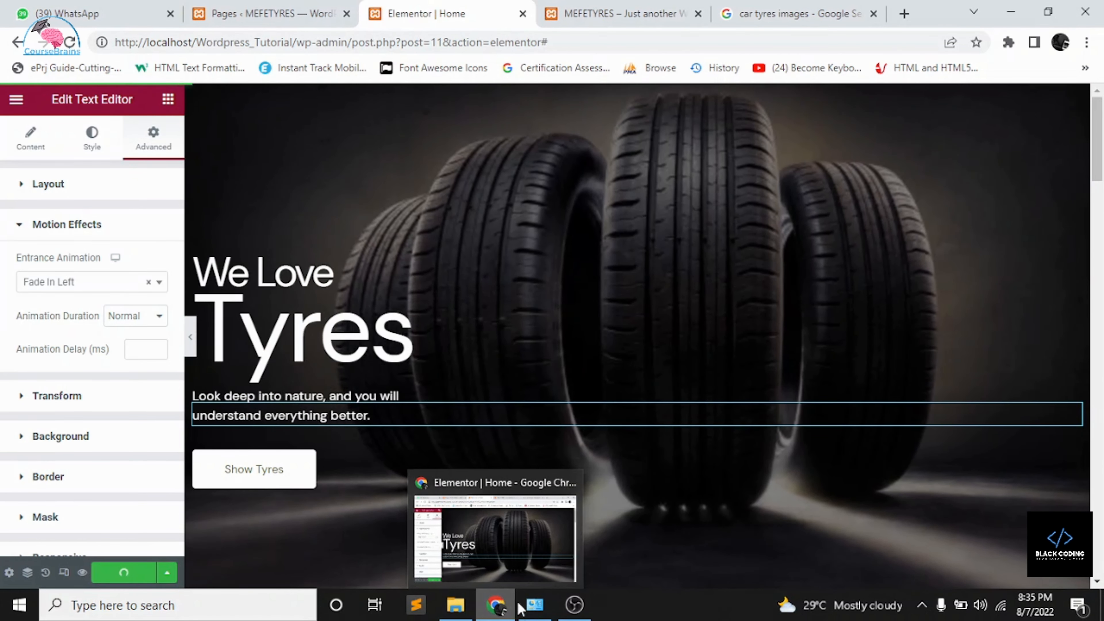
click(574, 605)
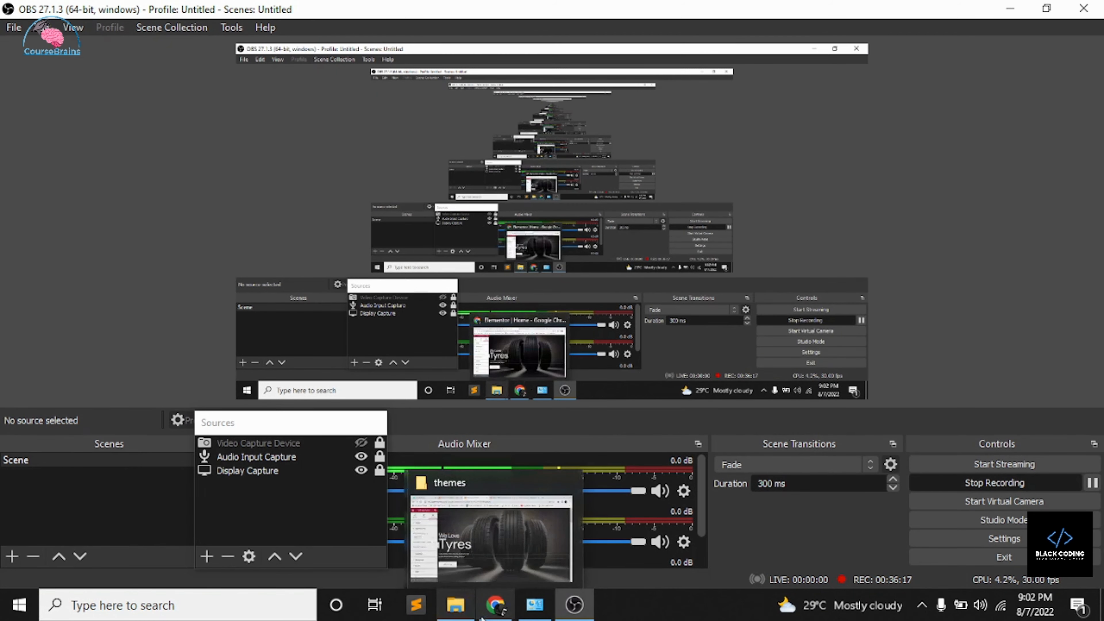
click(504, 604)
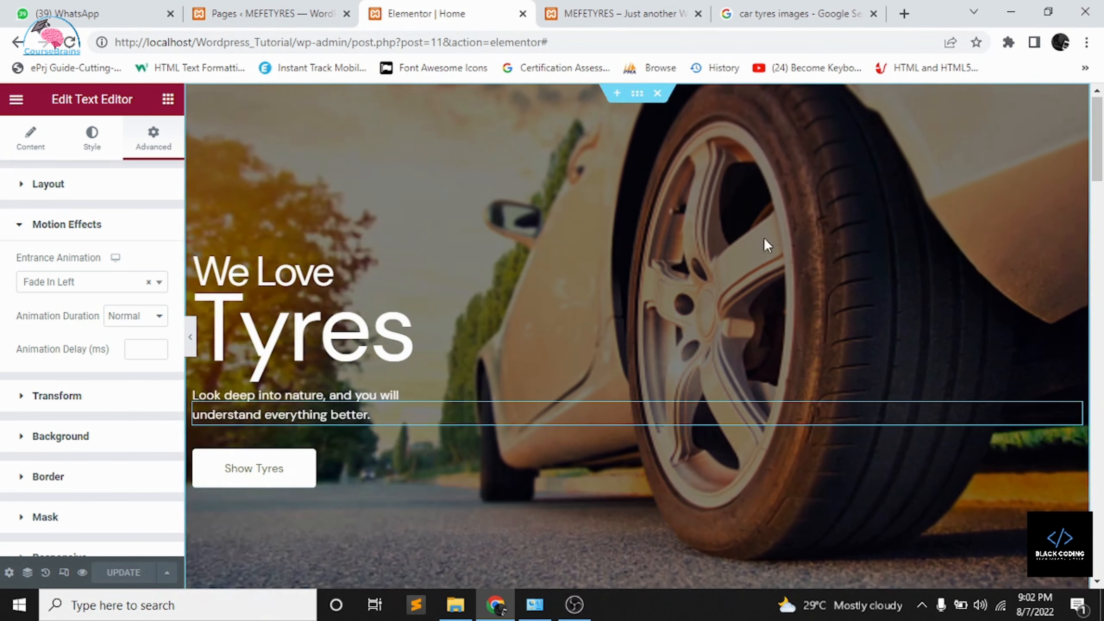
- Switch to the live MEFETYRES site and reload it to check the hero text's entrance animations
click(591, 7)
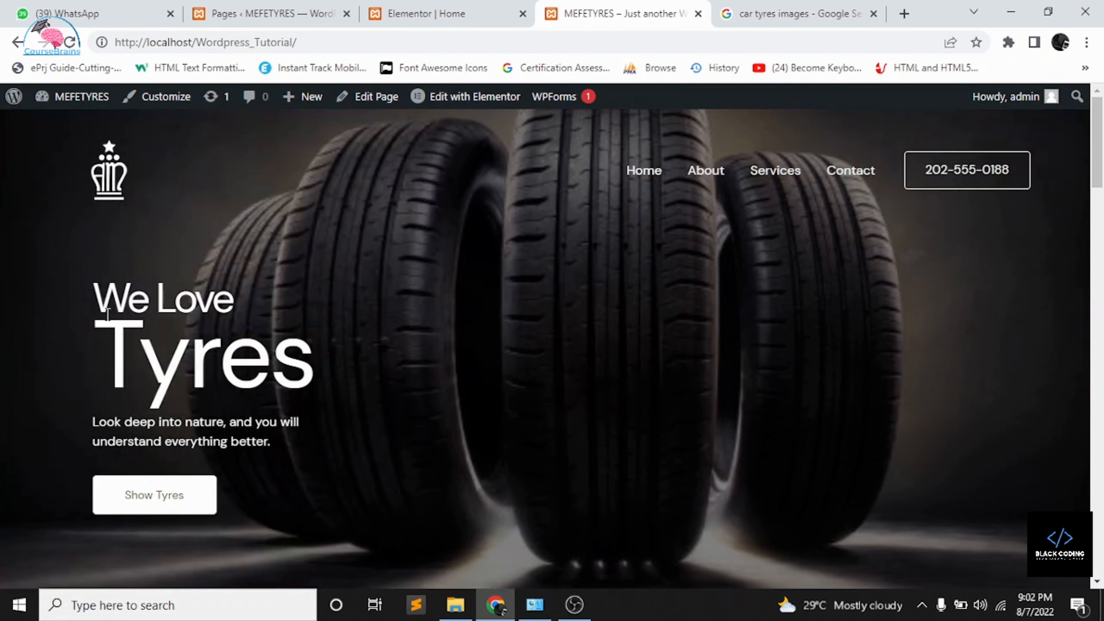
drag(96, 325, 334, 440)
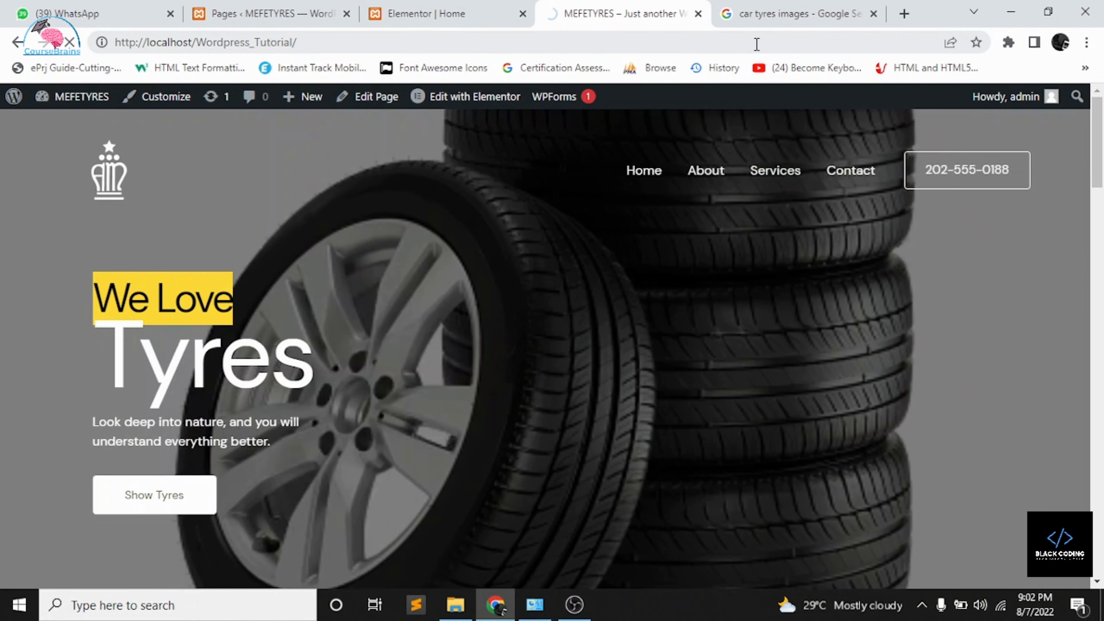
click(757, 44)
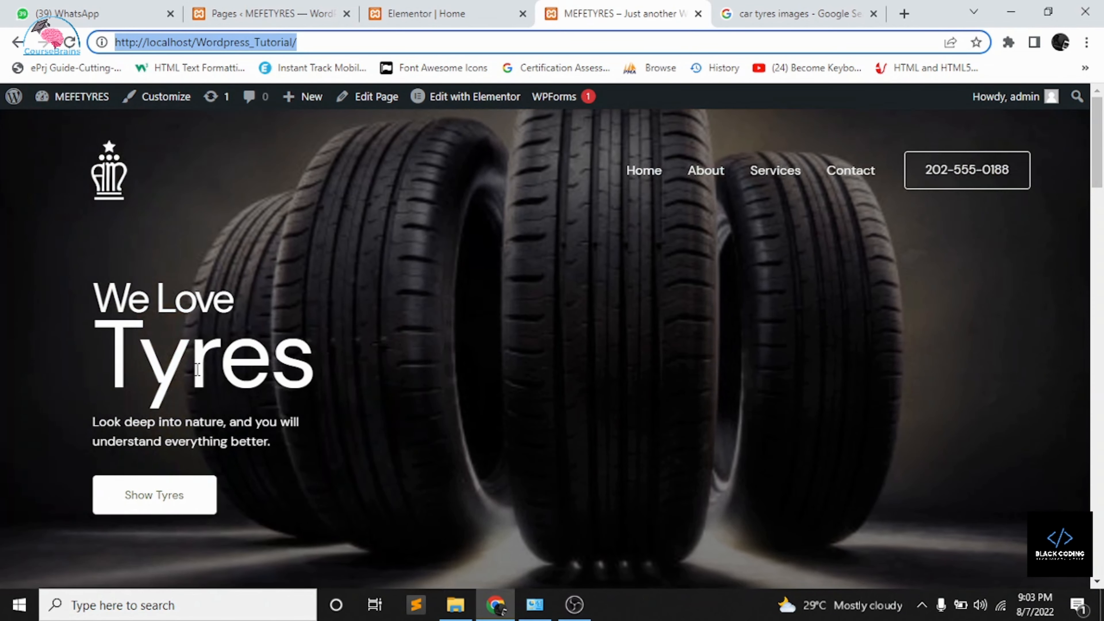
- Review the live home page below the hero, examining the "Our Services" heading and its three landscape images
scroll(409, 347, down, 4)
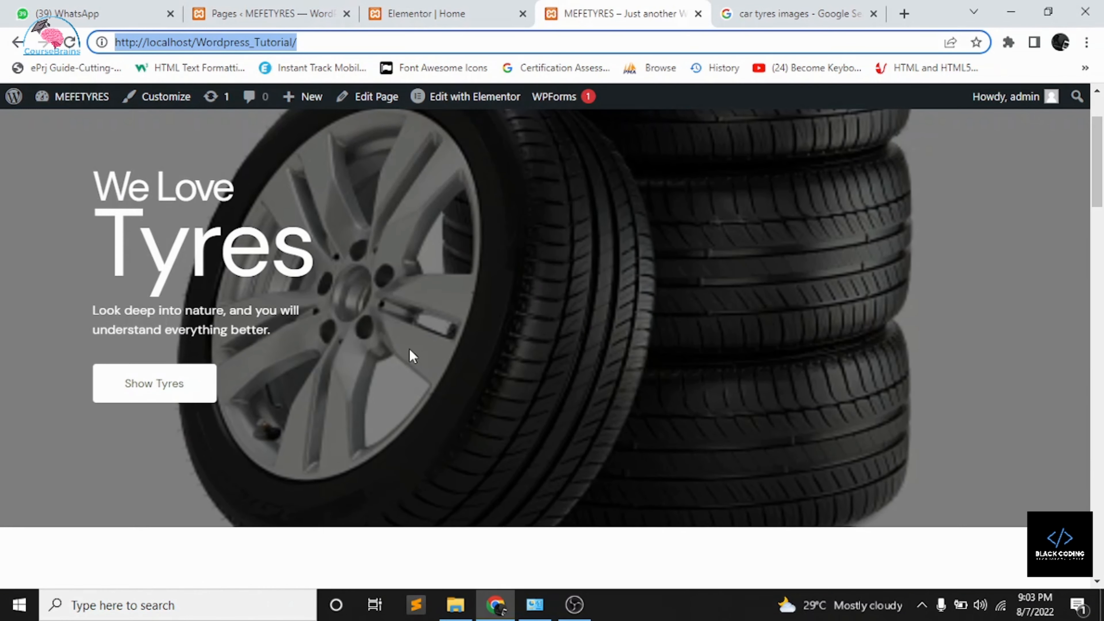
scroll(410, 348, up, 1)
scroll(409, 349, down, 10)
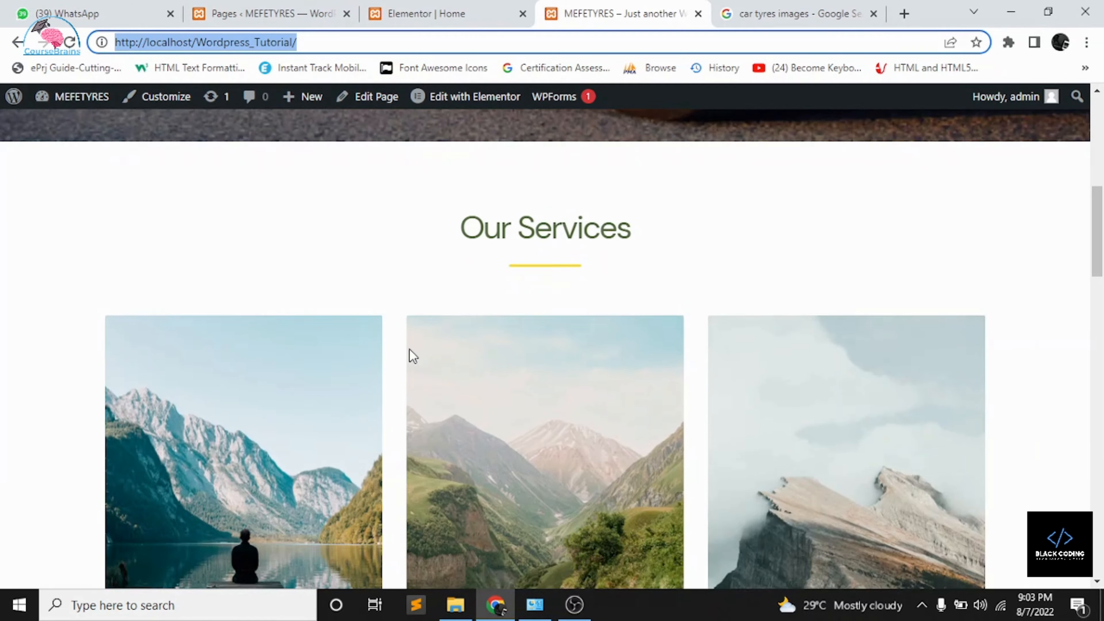
scroll(343, 402, up, 3)
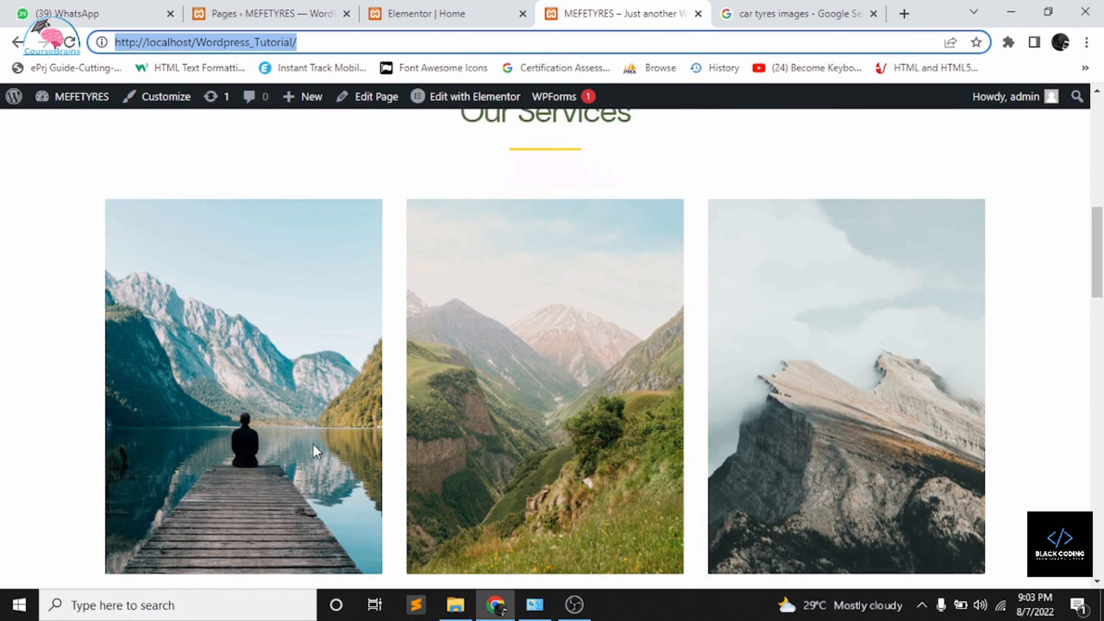
scroll(316, 451, down, 3)
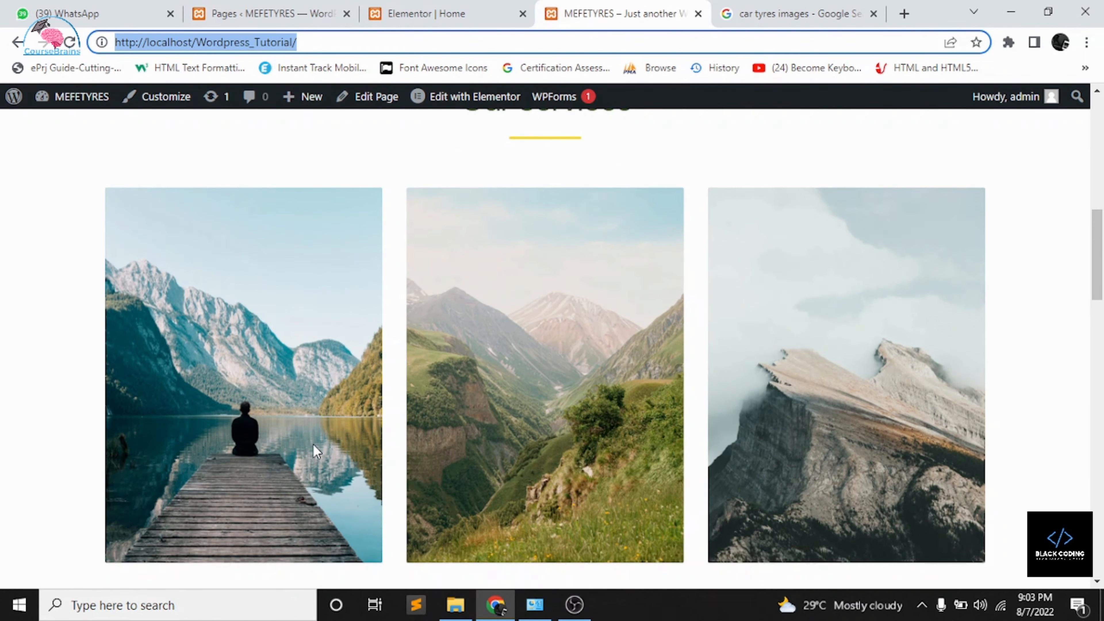
scroll(316, 451, down, 10)
scroll(316, 452, up, 8)
scroll(313, 449, up, 8)
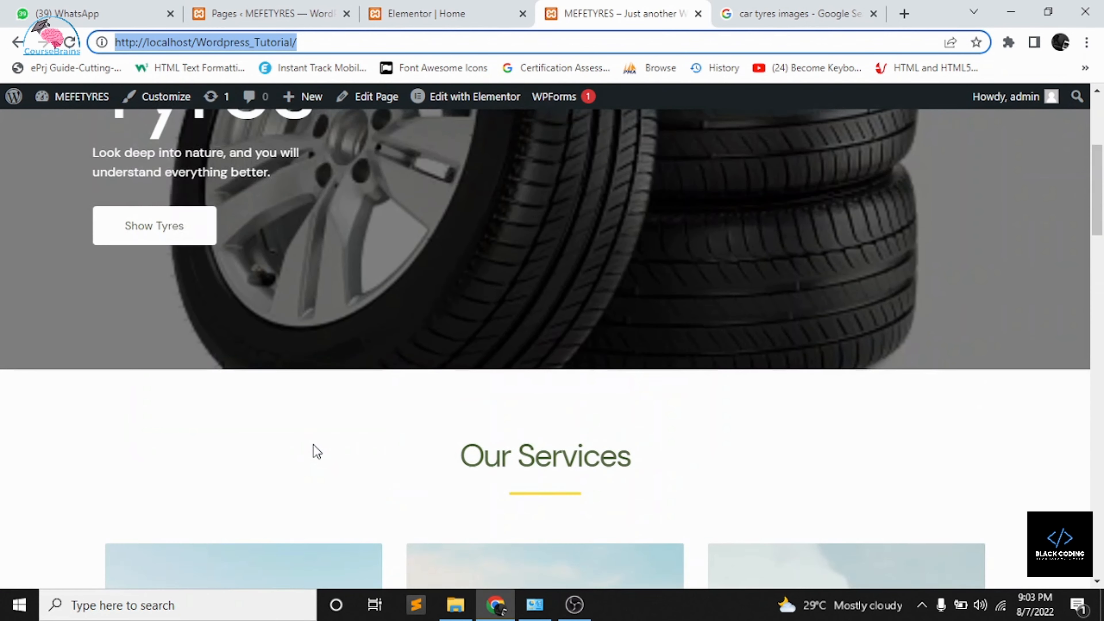
scroll(525, 387, down, 5)
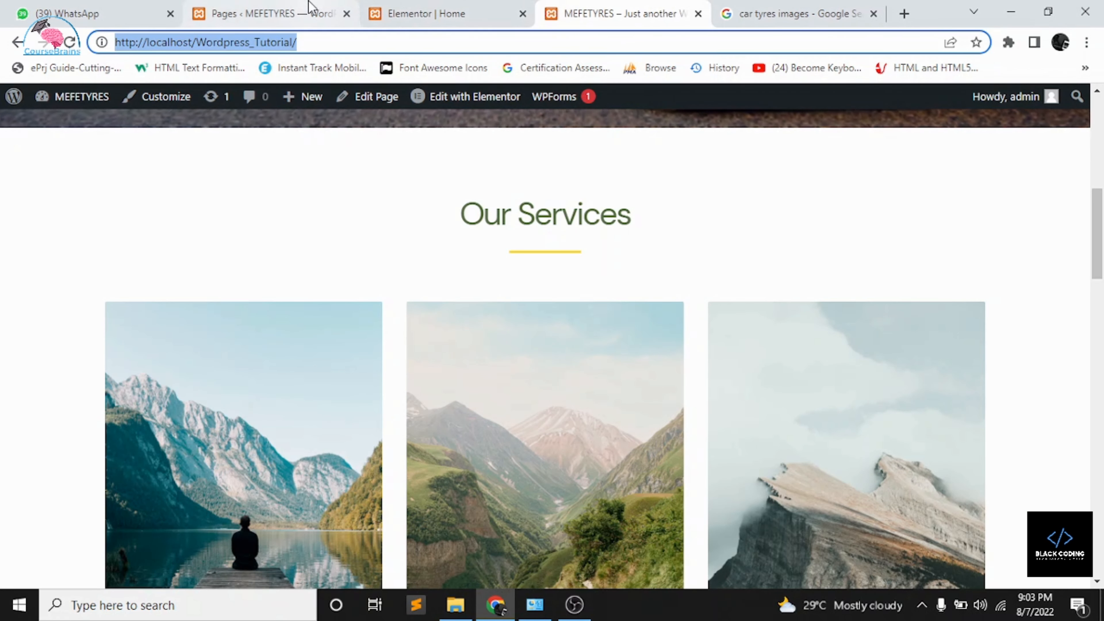
- Return to the Home page in the Elementor editor and change the "Our Services" heading to "Our Products"
click(451, 6)
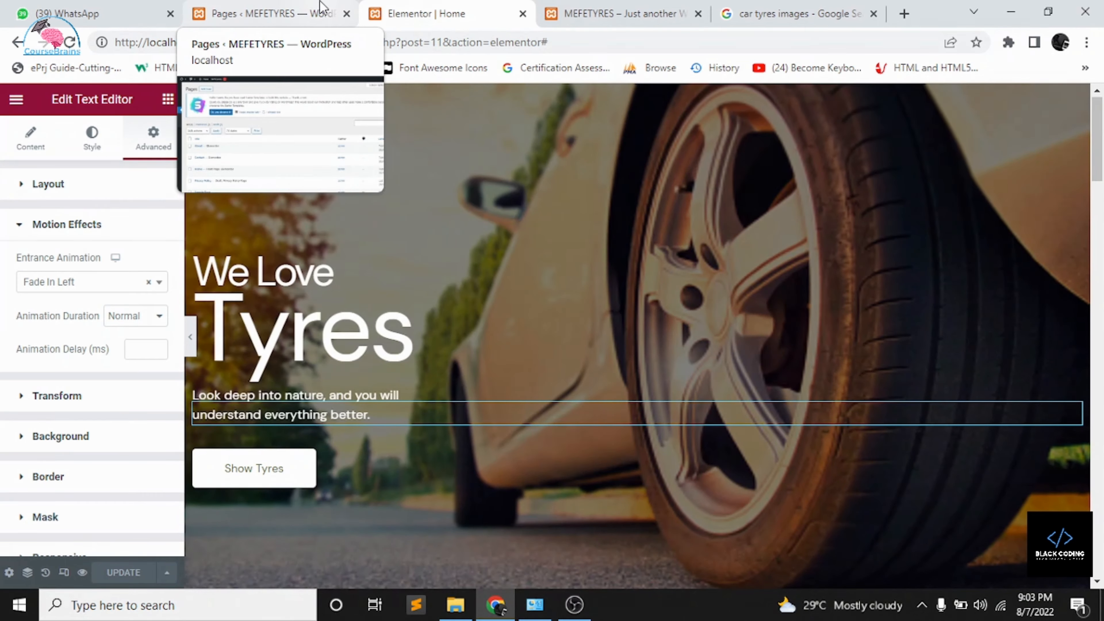
click(320, 6)
click(418, 13)
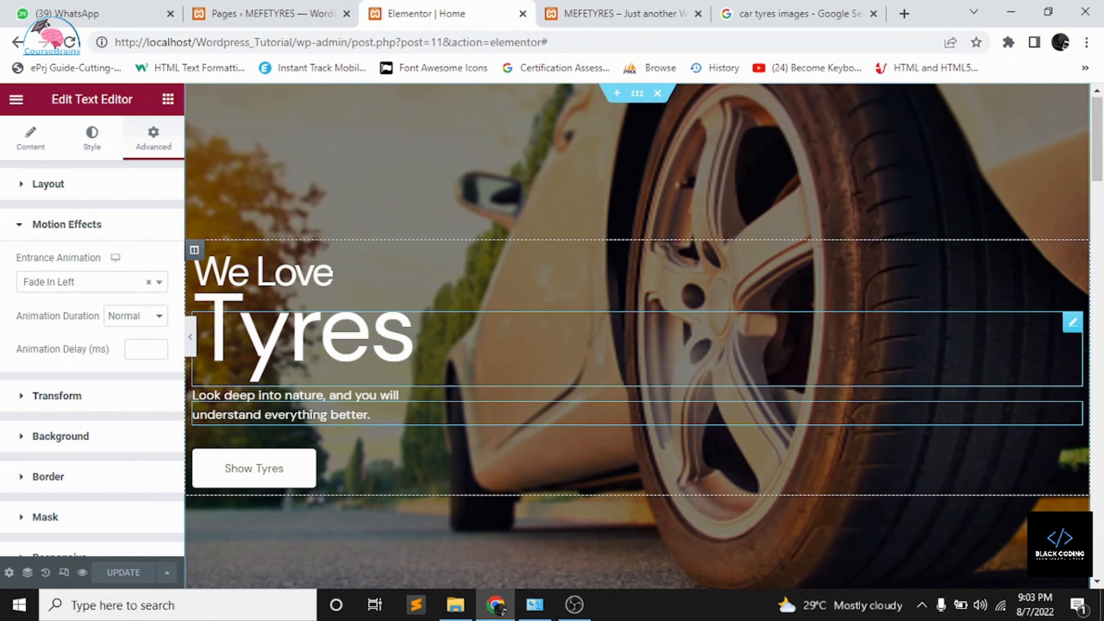
scroll(352, 275, down, 5)
scroll(351, 275, down, 4)
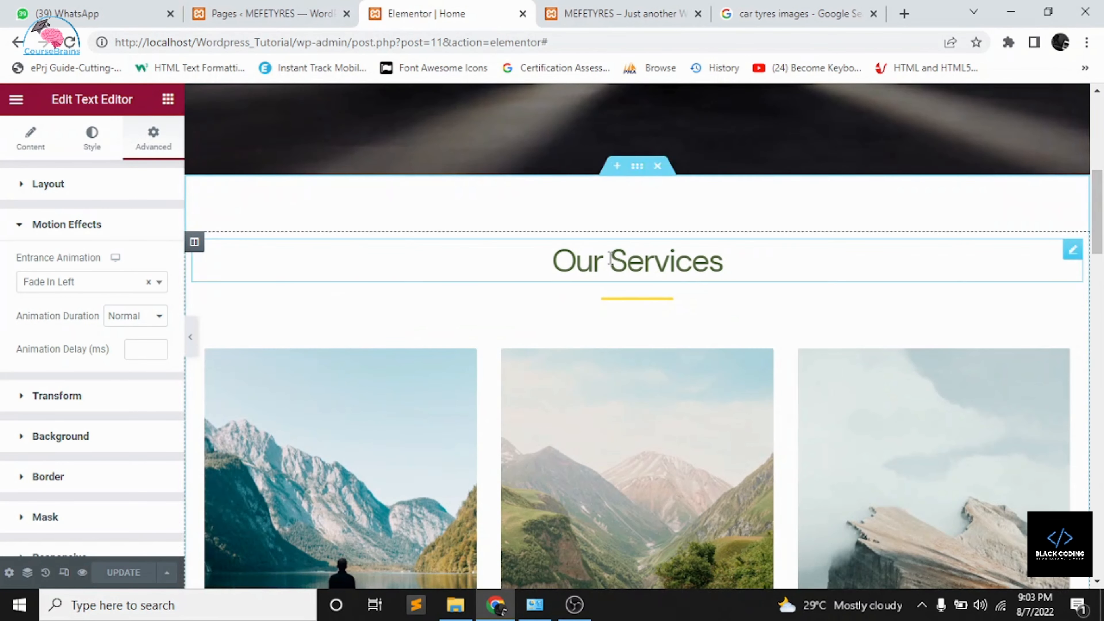
double_click(662, 260)
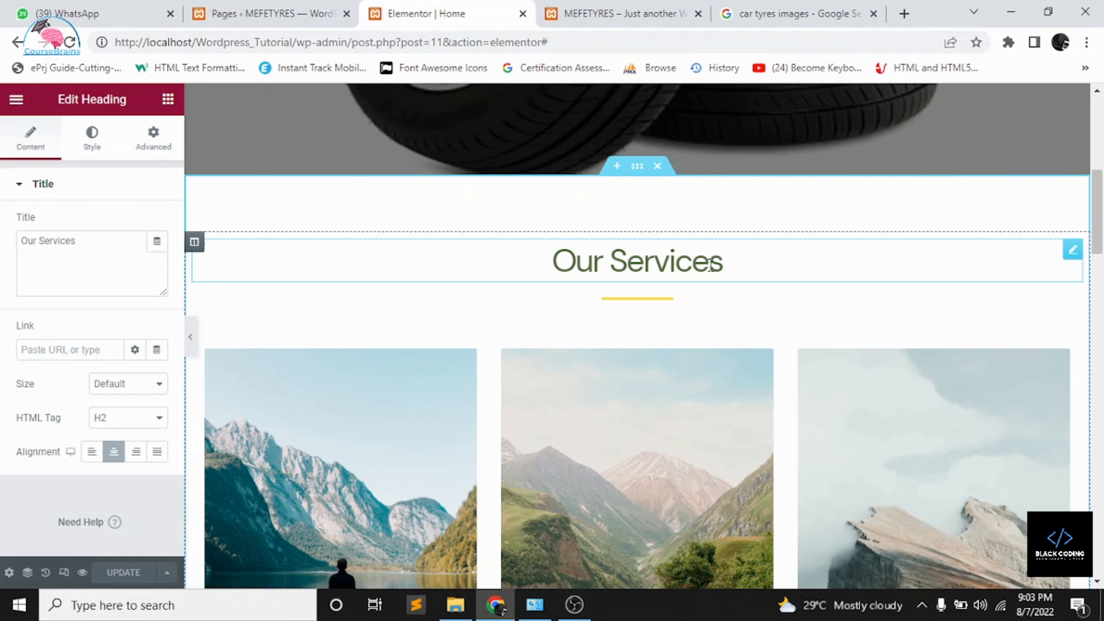
text(Product)
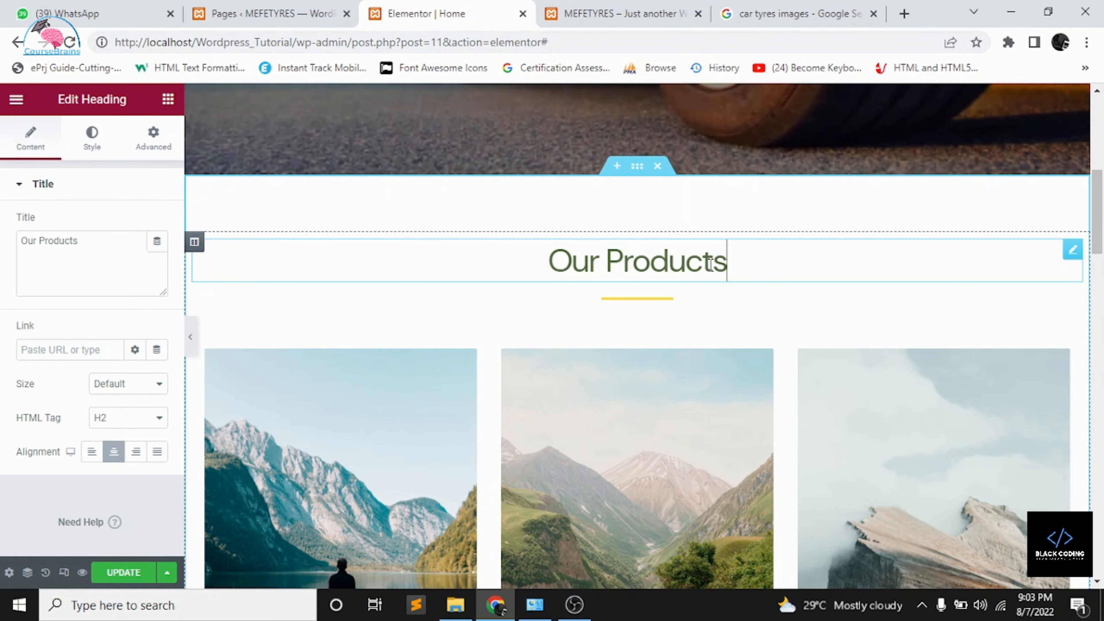
- Give the "Our Products" heading a Fade In Up entrance animation
drag(727, 264, 526, 249)
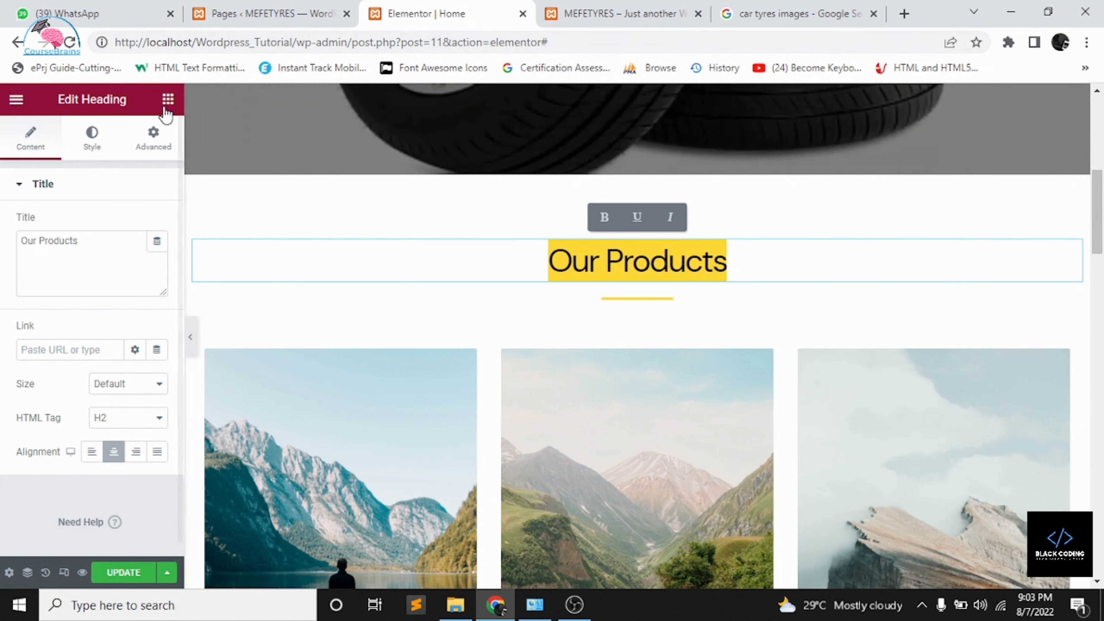
click(155, 136)
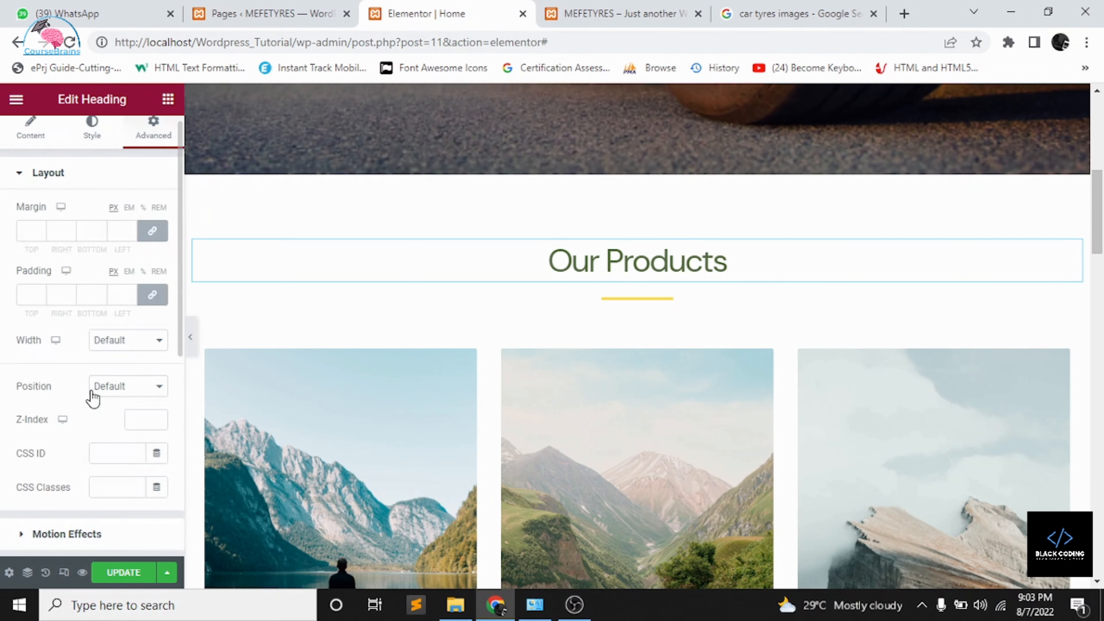
scroll(92, 398, down, 2)
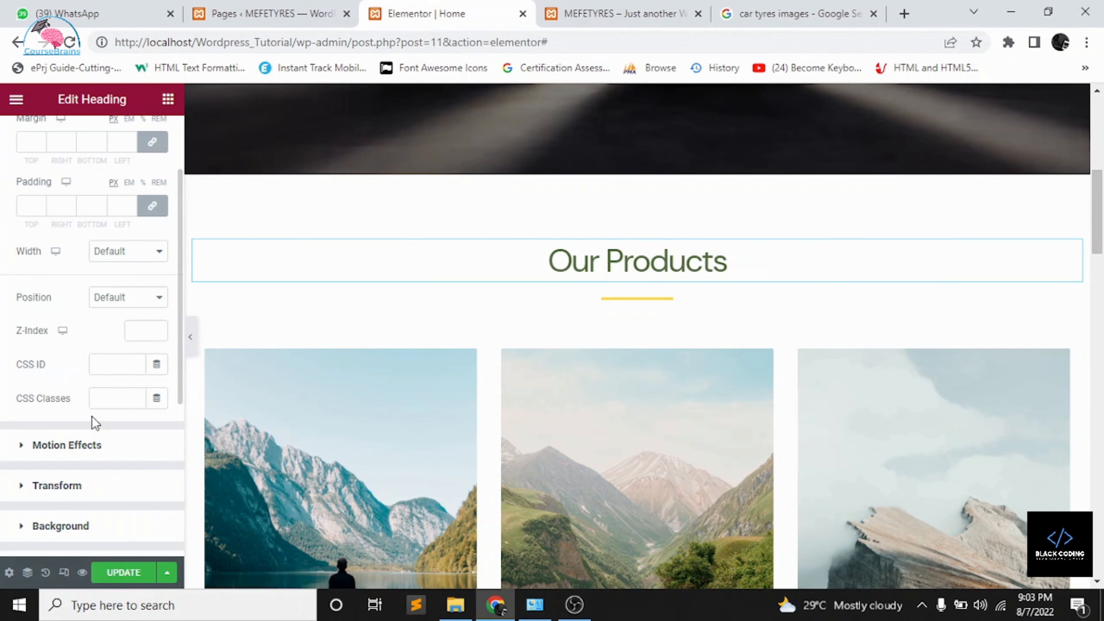
click(92, 445)
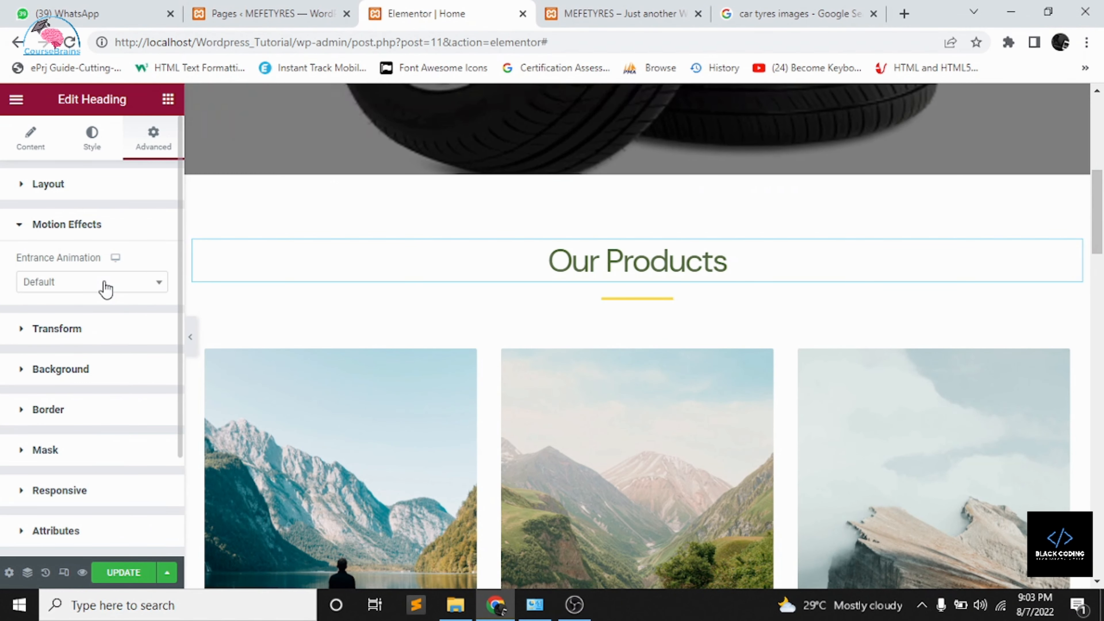
click(103, 287)
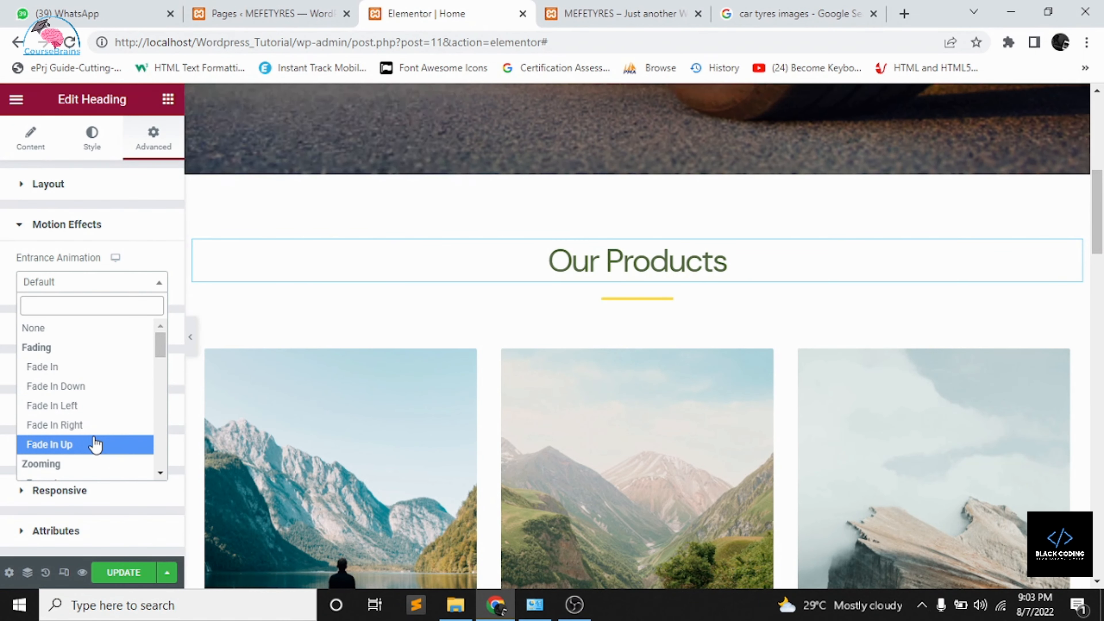
click(96, 444)
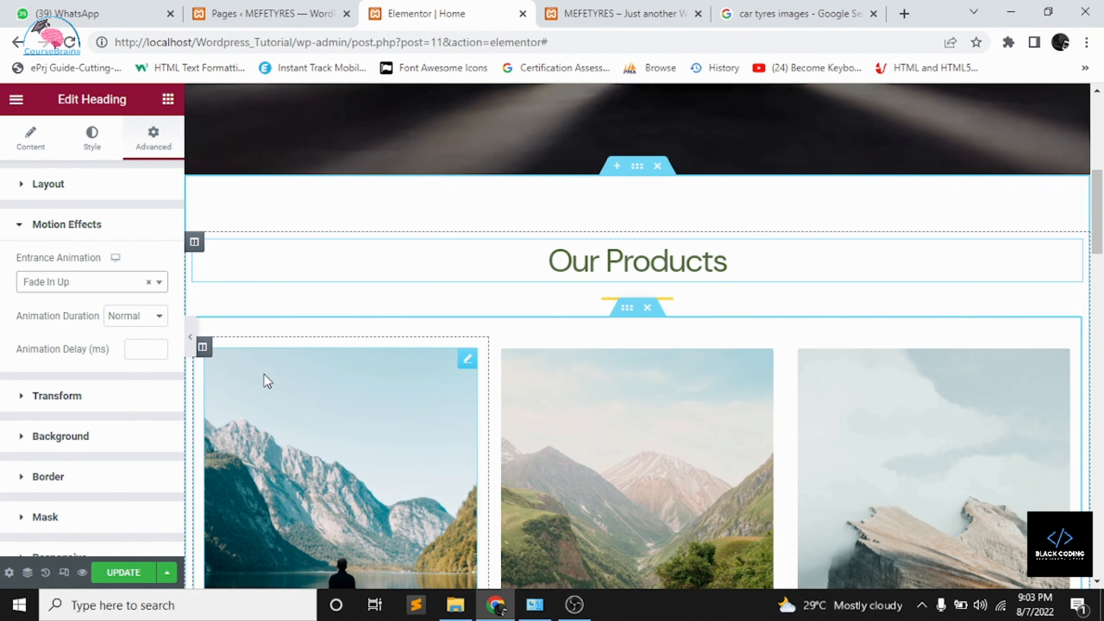
- Delete the inner section holding the three landscape images below the "Our Products" heading
scroll(266, 377, down, 3)
click(314, 369)
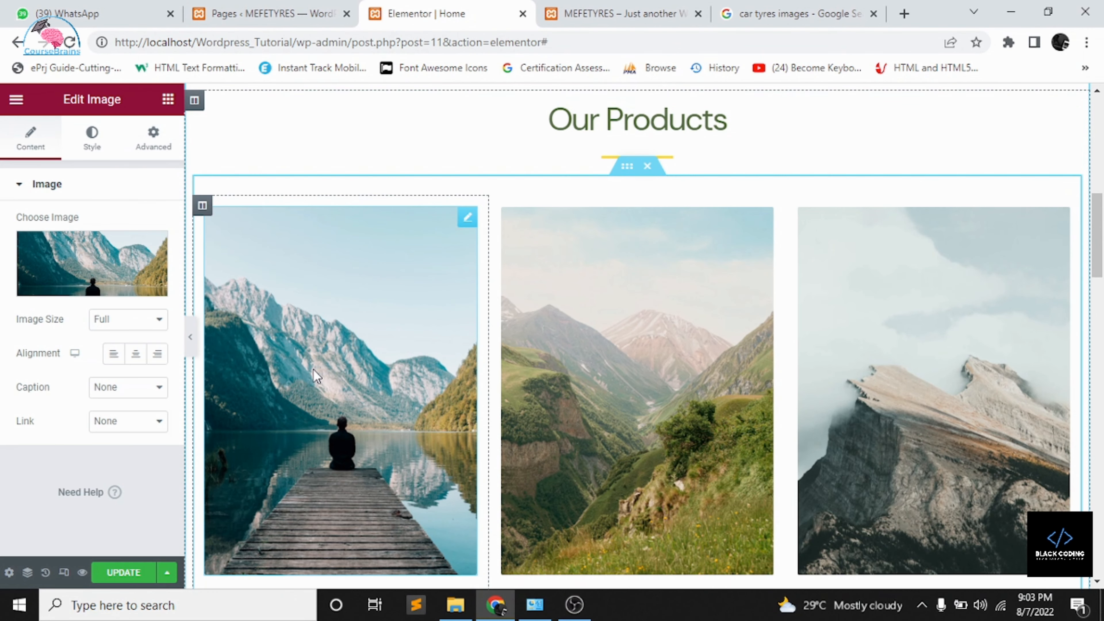
mouse_move(74, 262)
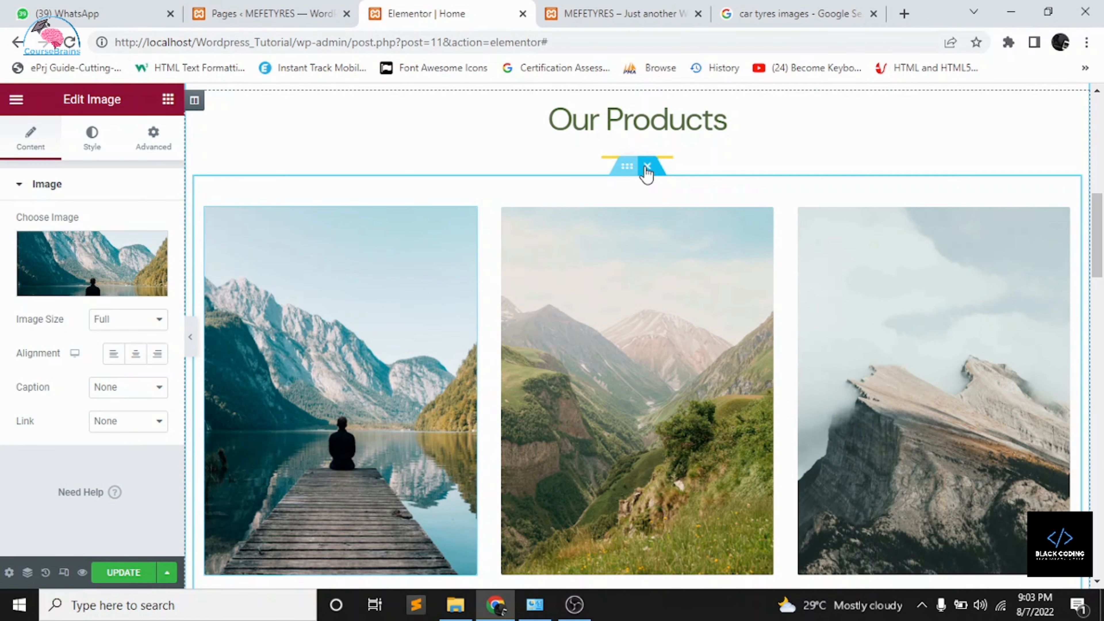
click(648, 167)
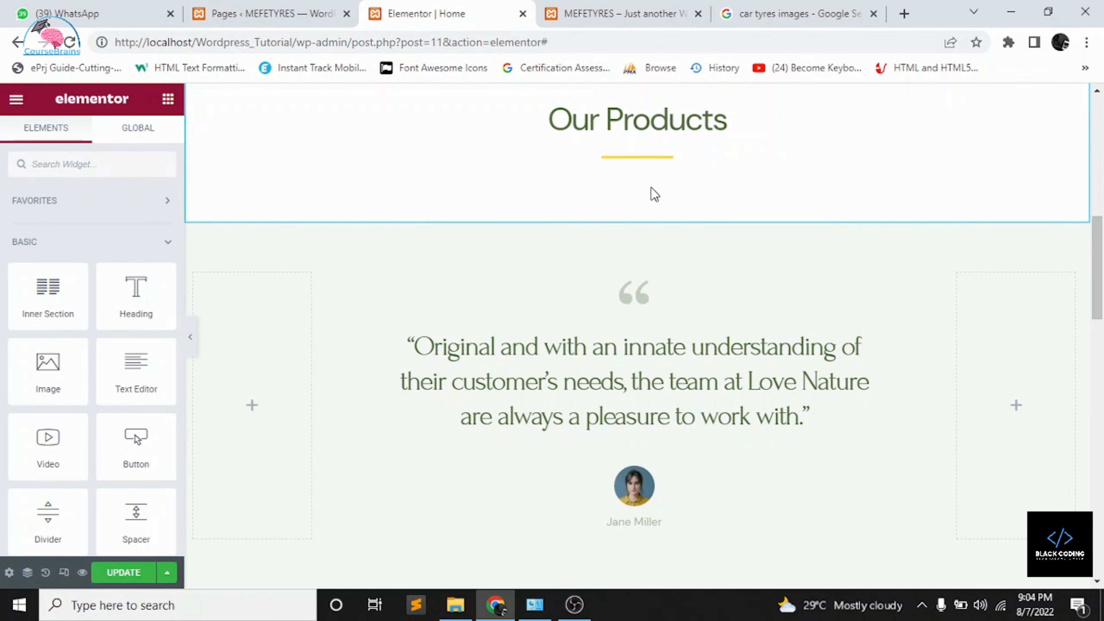
- Add a new single-column section between the "Our Products" heading and the testimonial section
scroll(650, 217, up, 3)
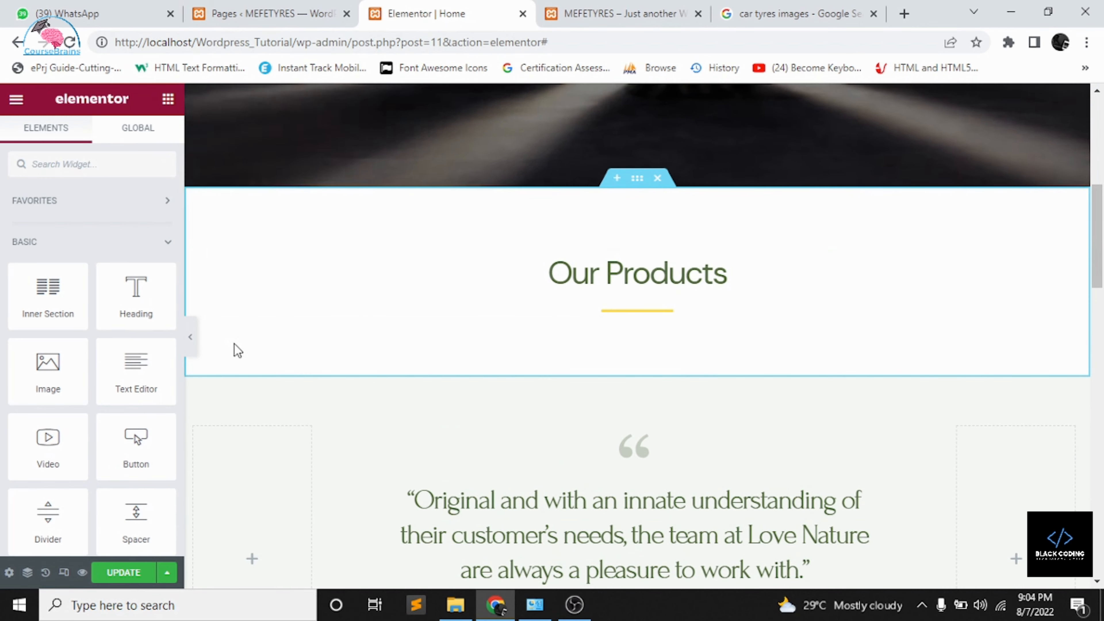
scroll(61, 306, down, 2)
scroll(61, 306, up, 2)
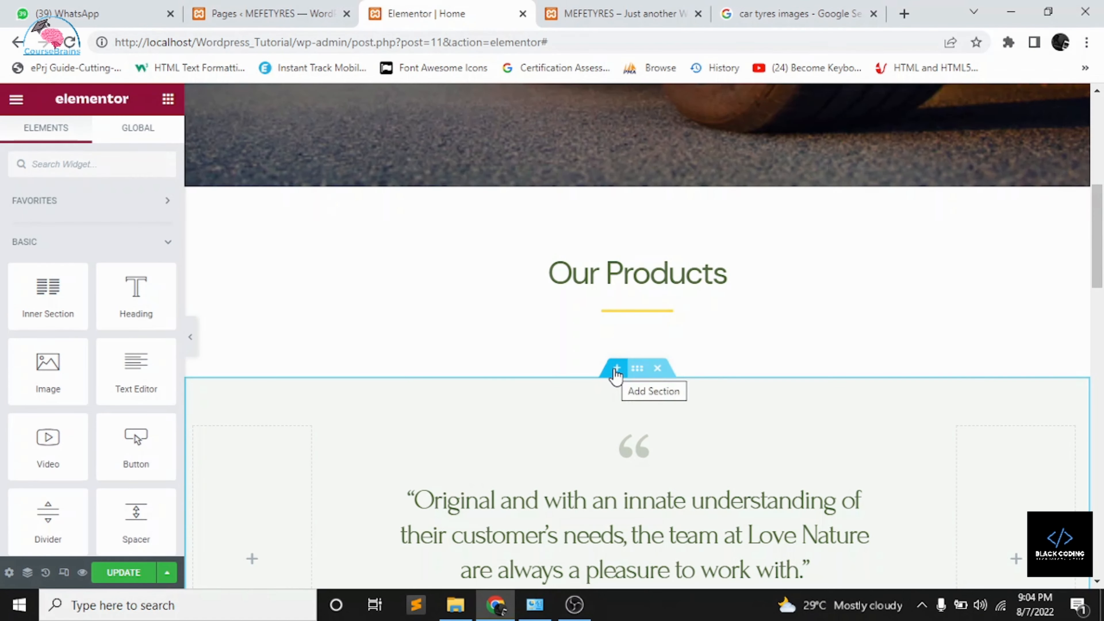
click(616, 369)
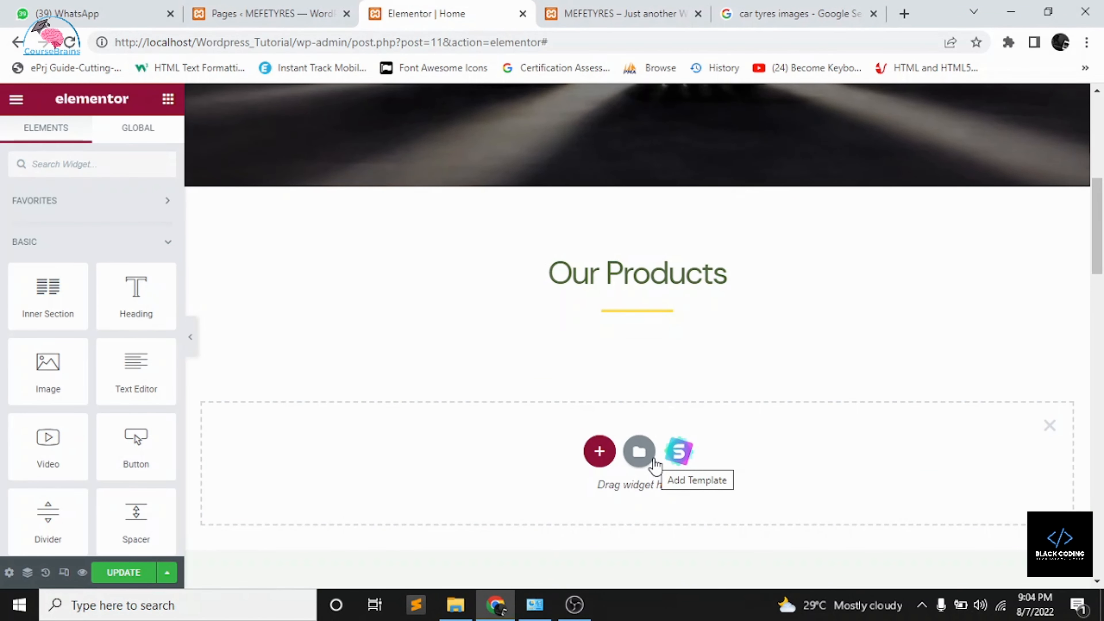
click(598, 454)
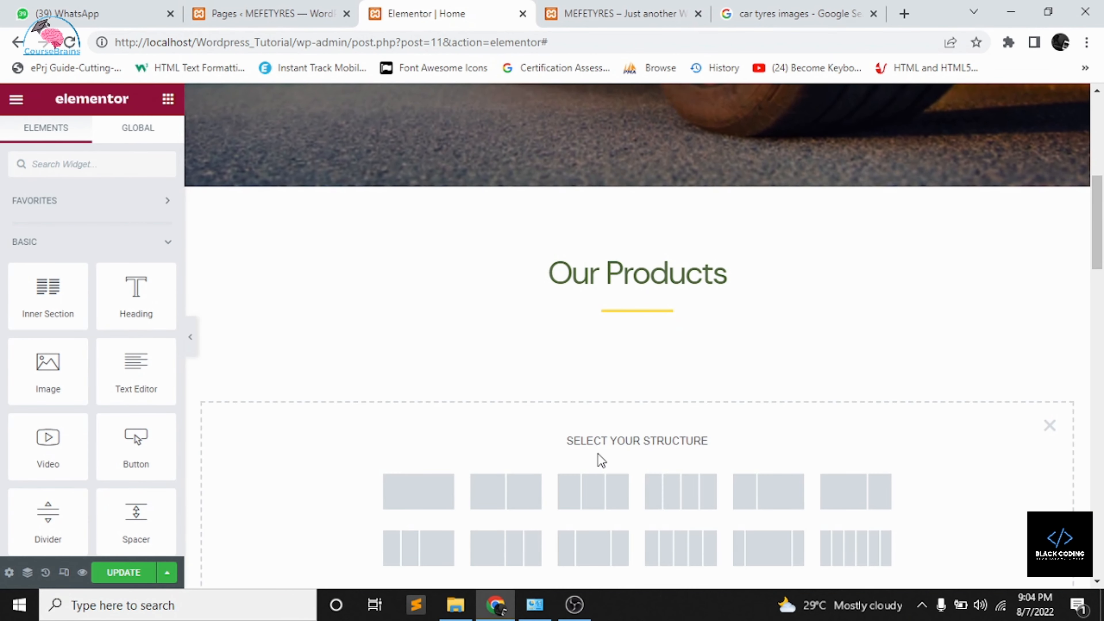
scroll(600, 459, down, 2)
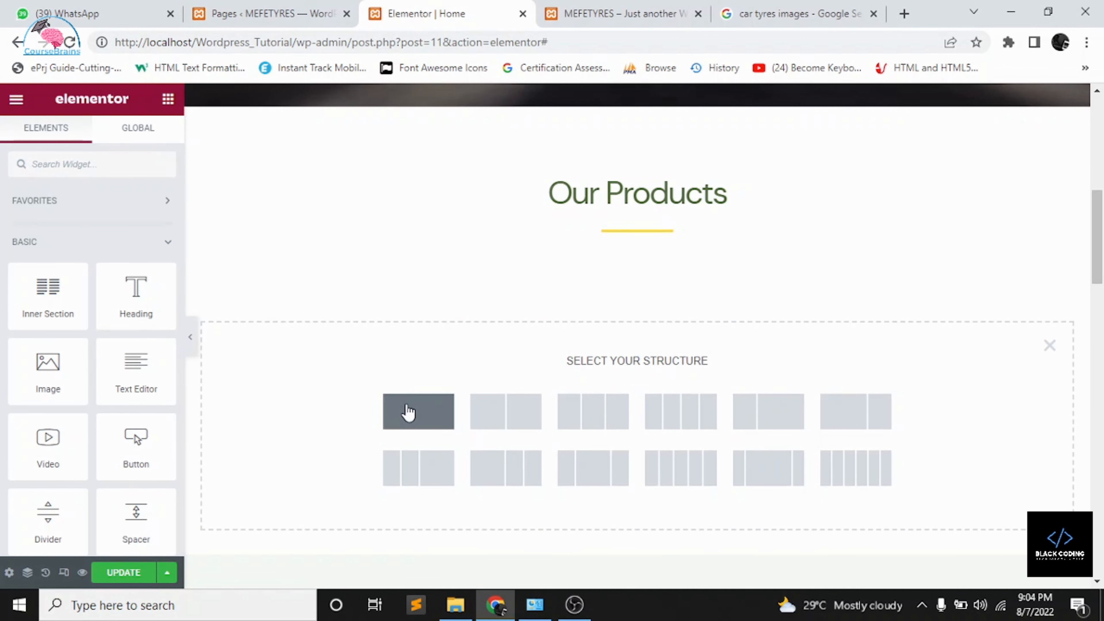
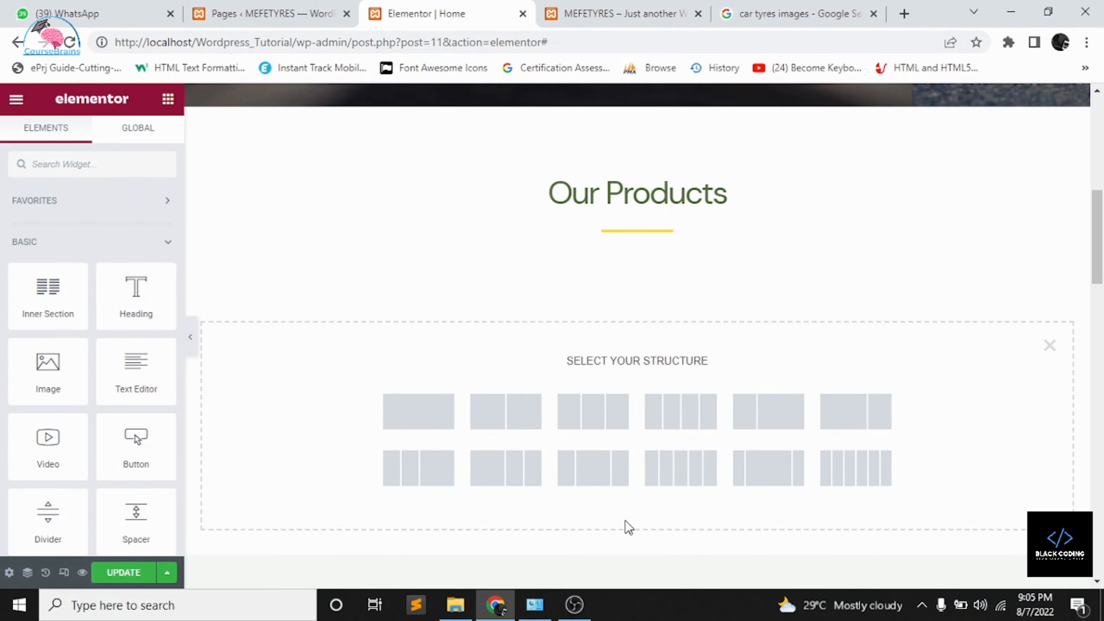
scroll(629, 527, down, 1)
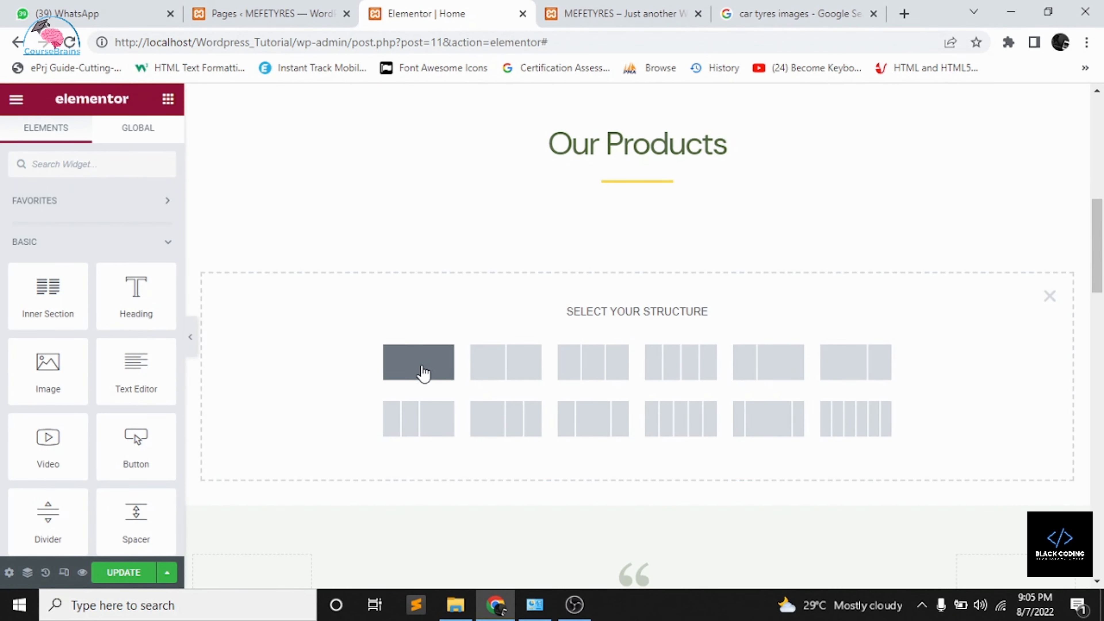
click(424, 373)
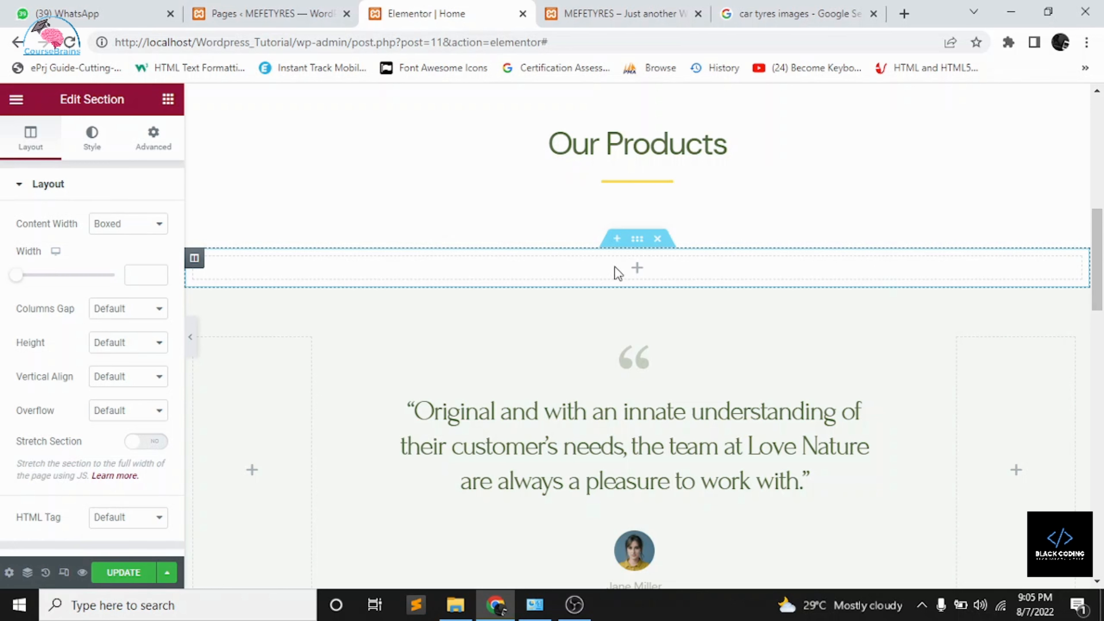
- Add an Image Carousel widget to the empty section below the "Our Products" heading
click(637, 269)
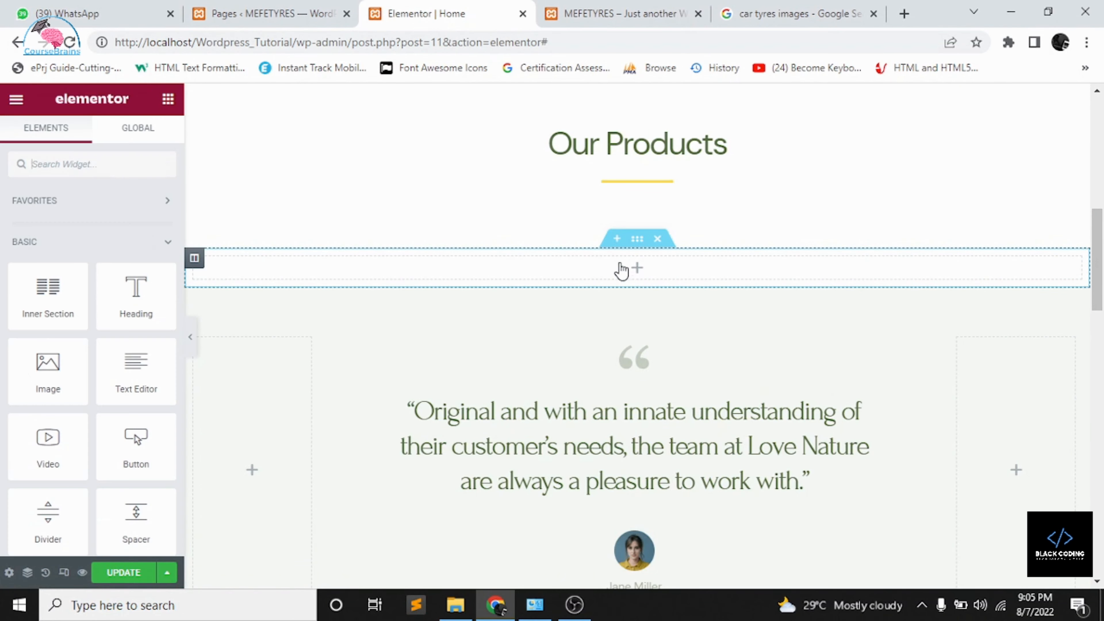
scroll(61, 309, down, 10)
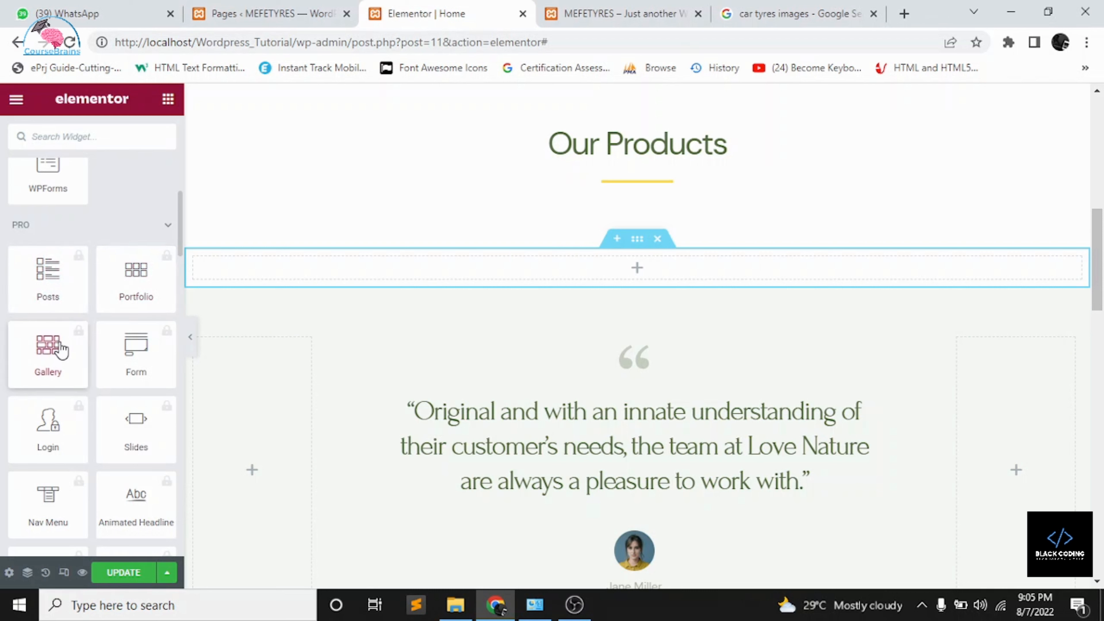
scroll(61, 349, down, 4)
scroll(61, 349, up, 4)
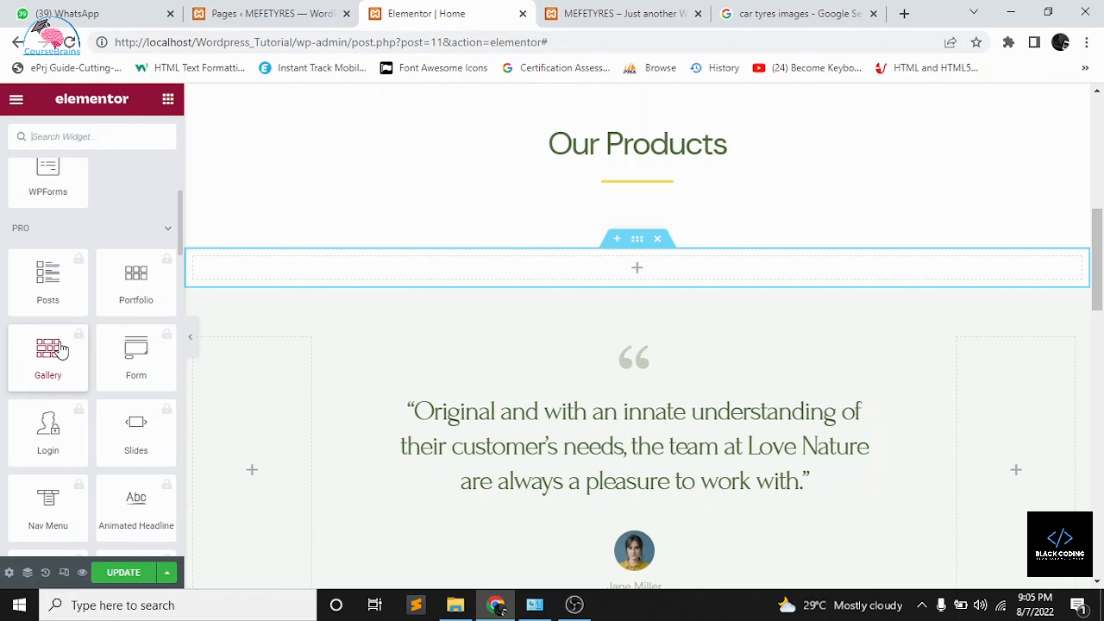
scroll(61, 350, up, 8)
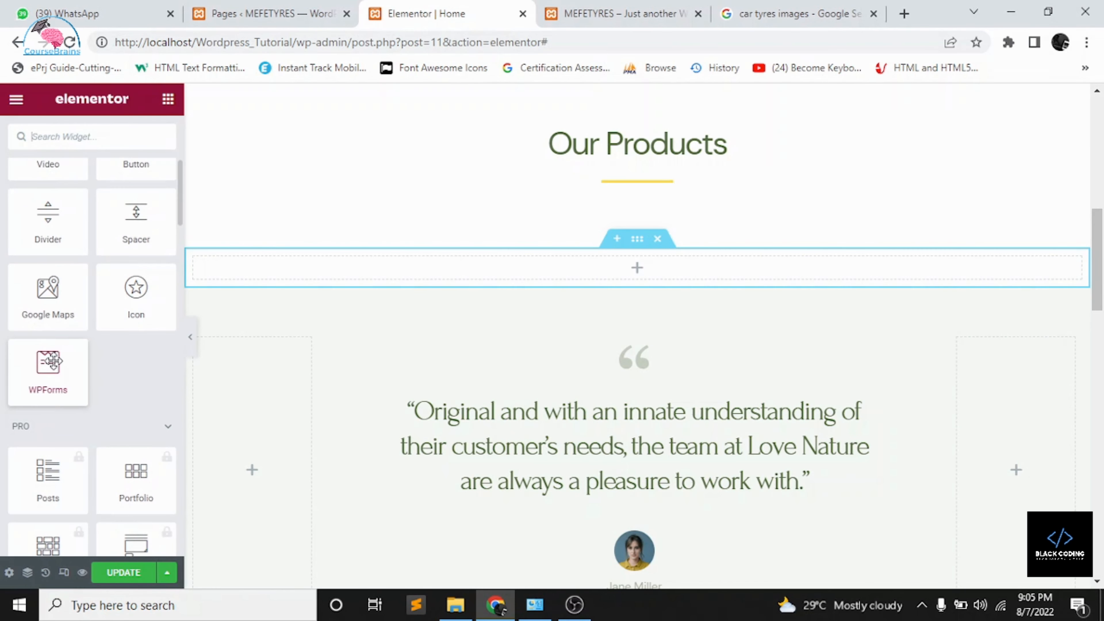
scroll(53, 360, down, 10)
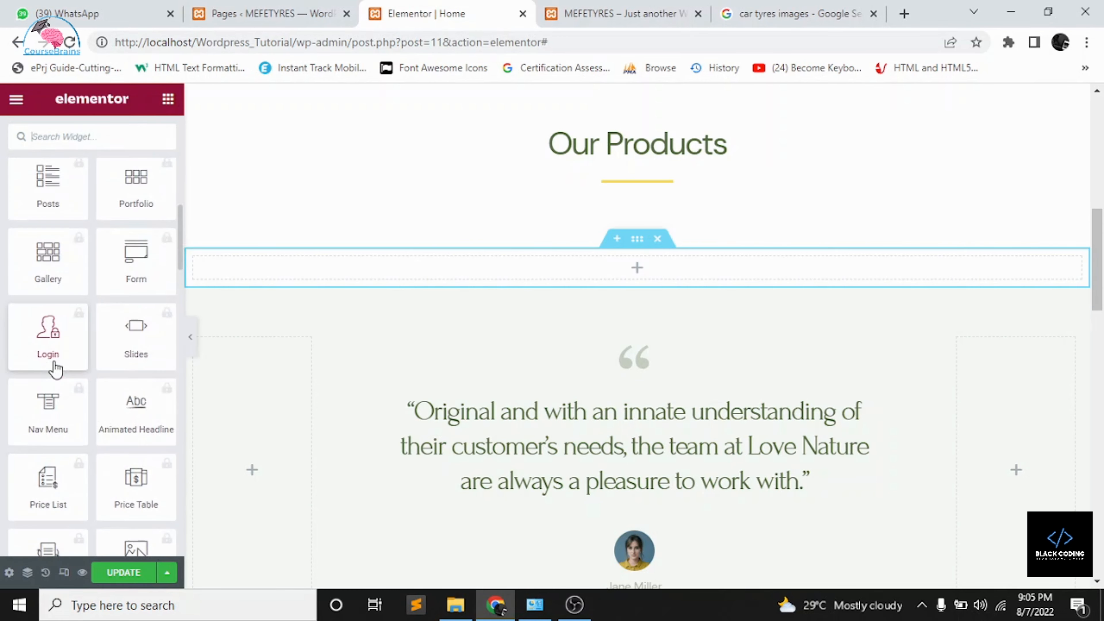
scroll(55, 369, down, 10)
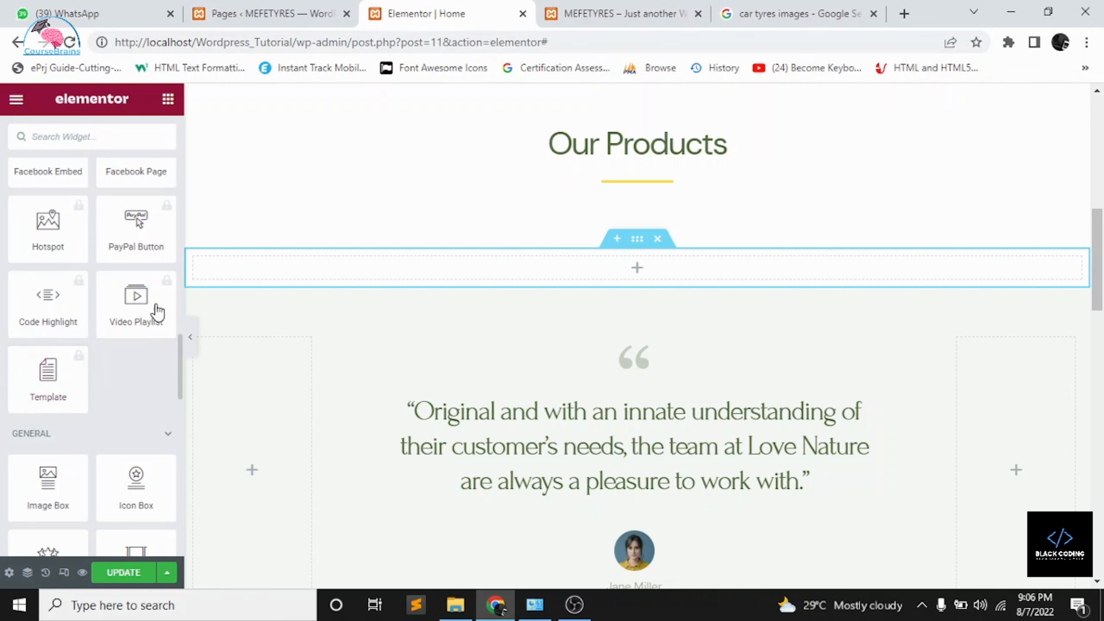
scroll(105, 393, down, 2)
scroll(106, 390, down, 3)
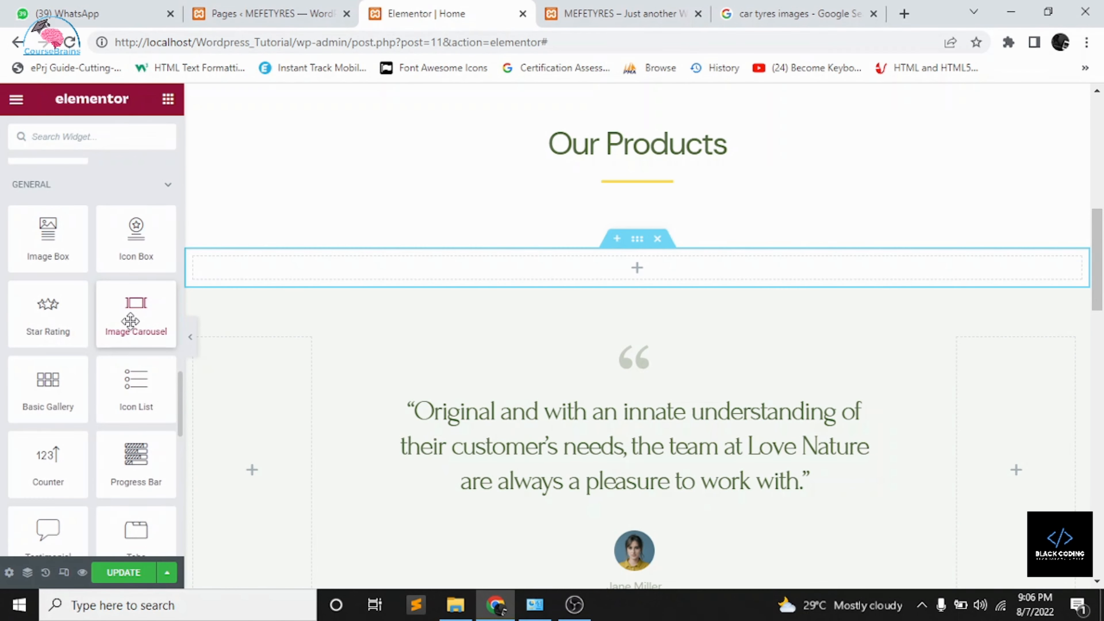
drag(130, 321, 600, 270)
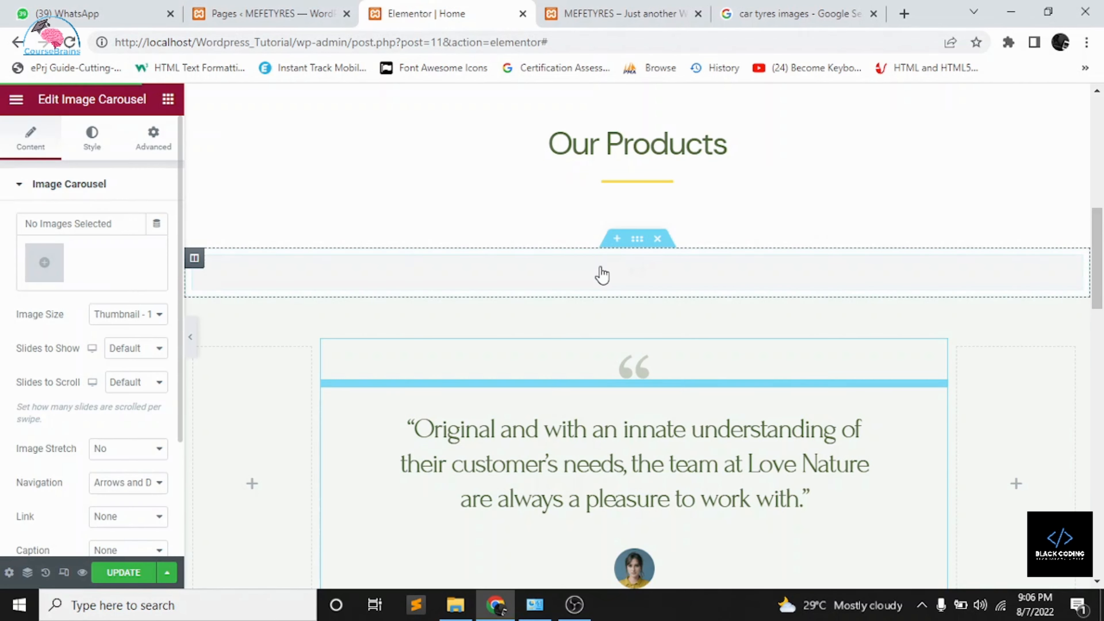
click(46, 264)
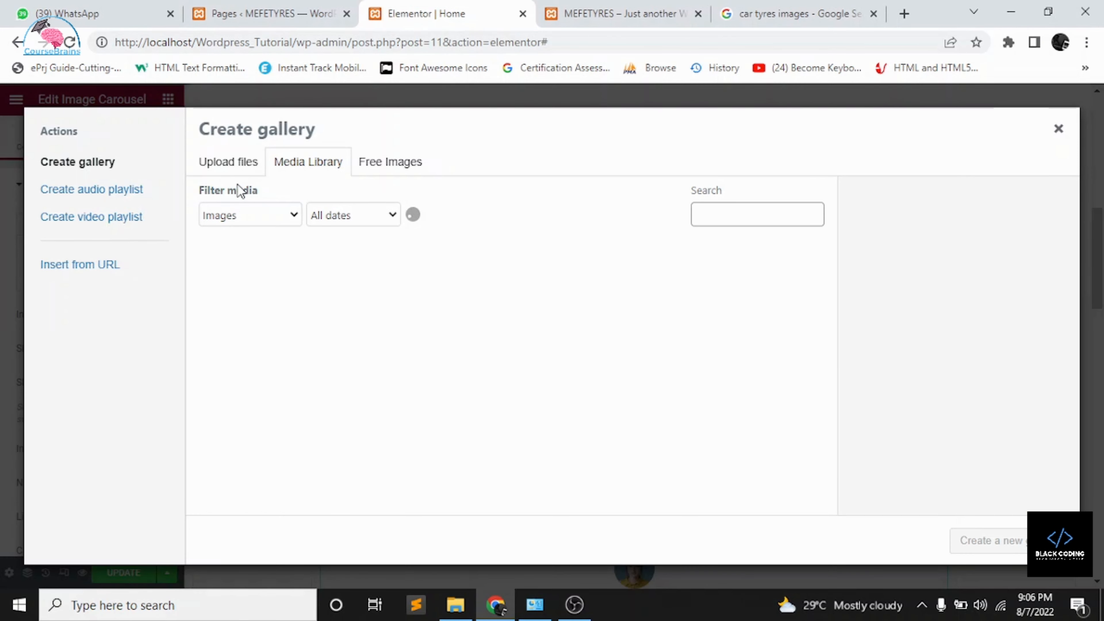
click(241, 165)
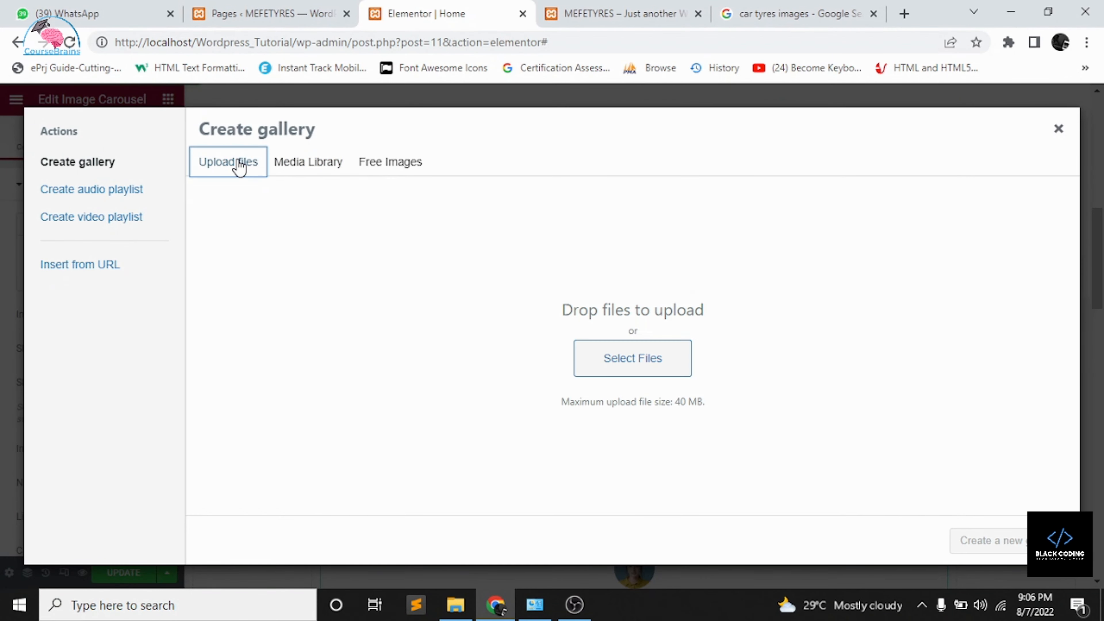
click(629, 359)
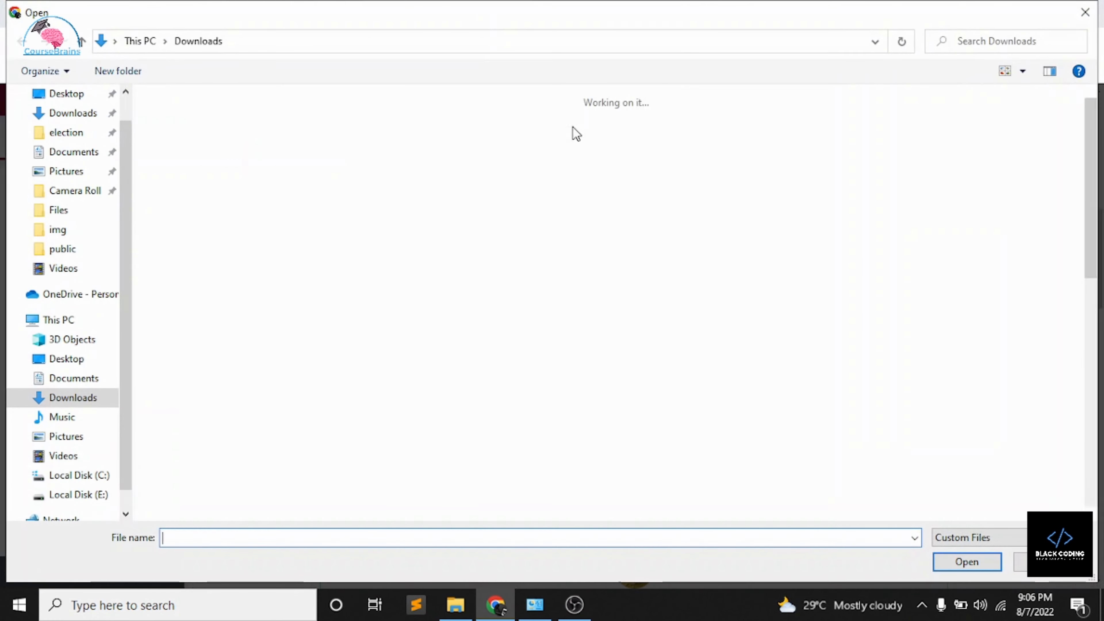
double_click(250, 176)
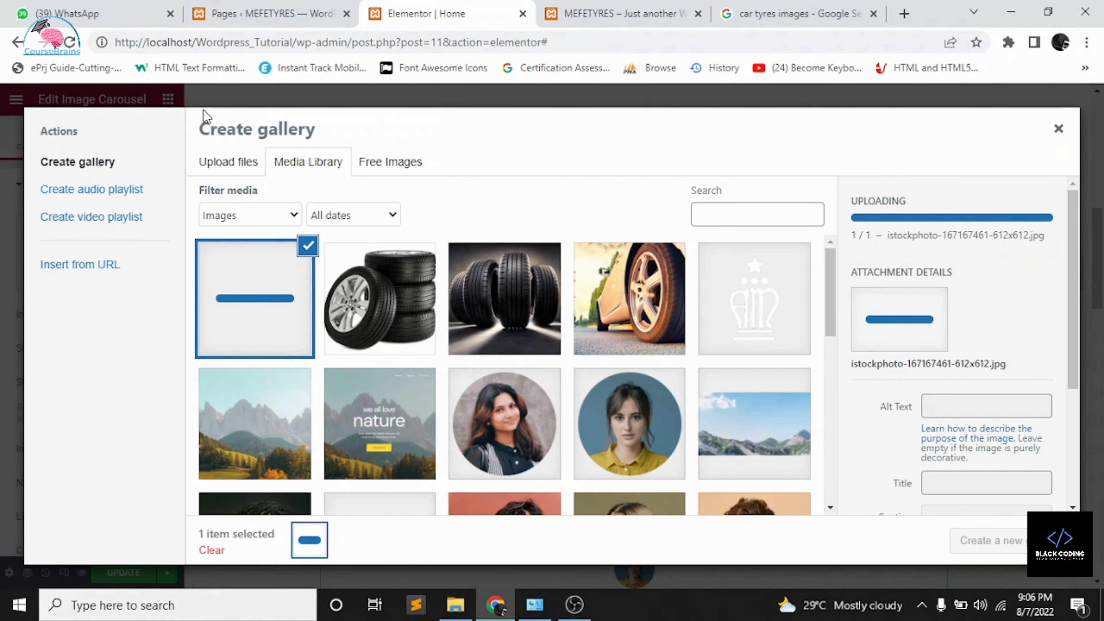
click(218, 163)
click(615, 373)
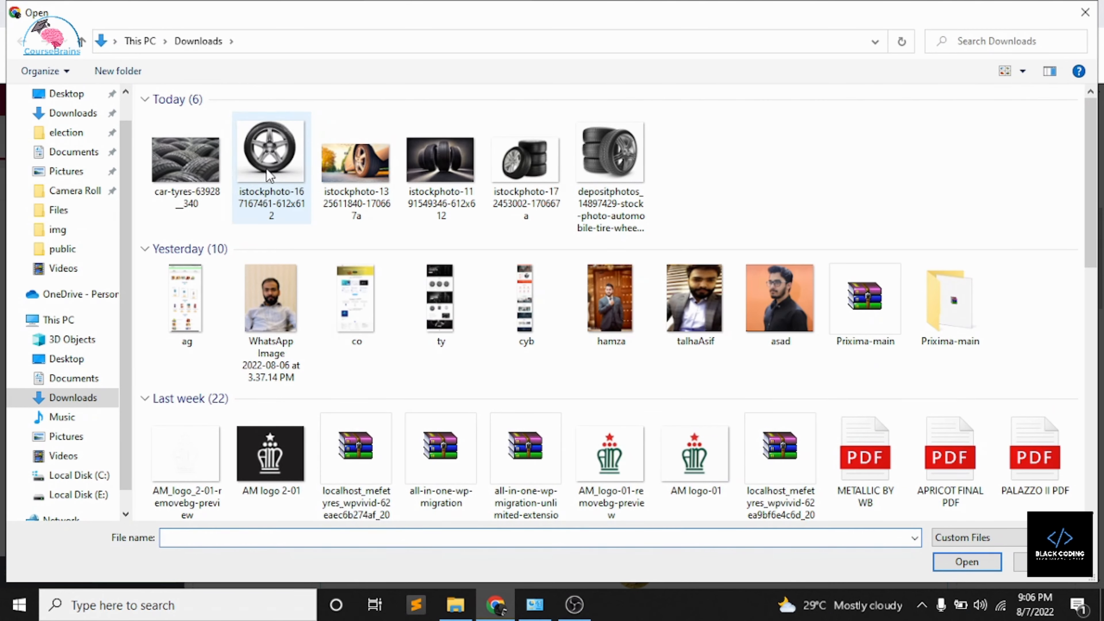
double_click(270, 172)
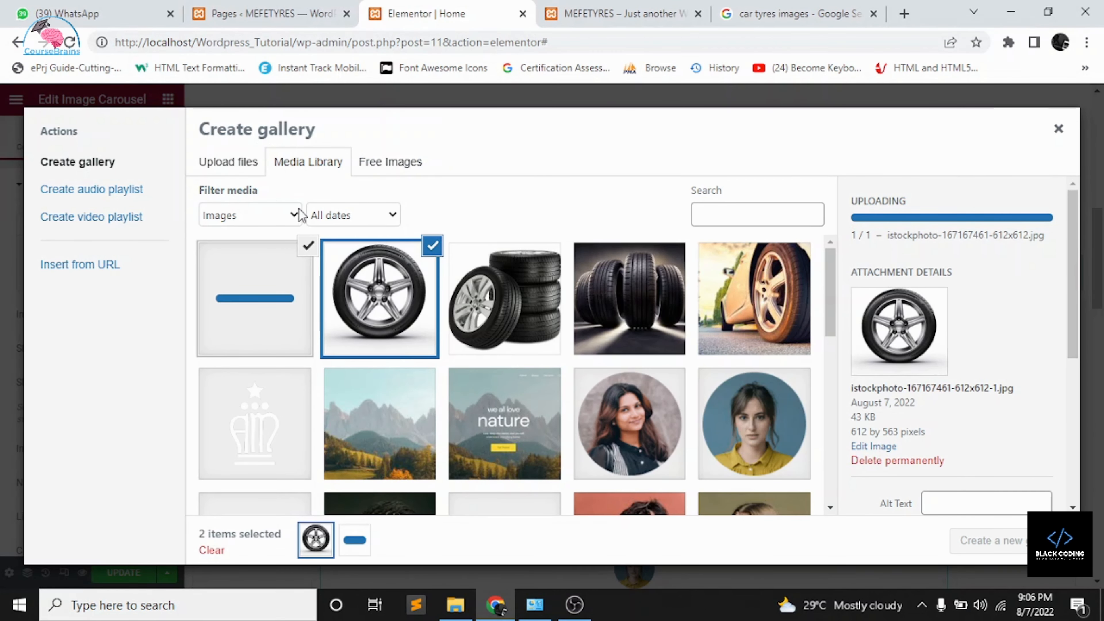
click(252, 173)
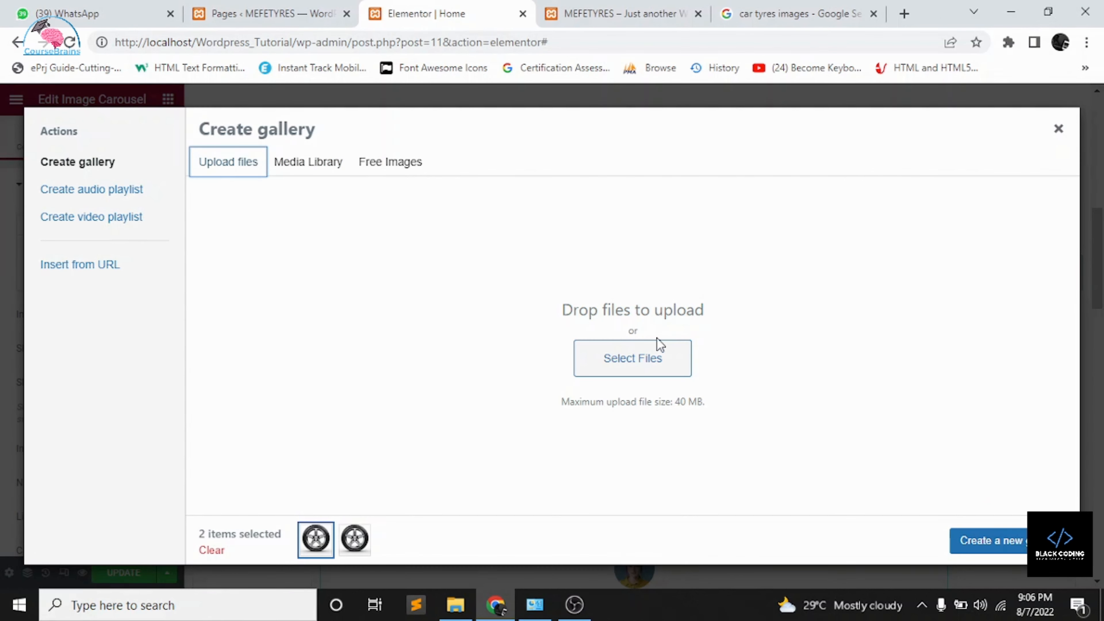
click(649, 358)
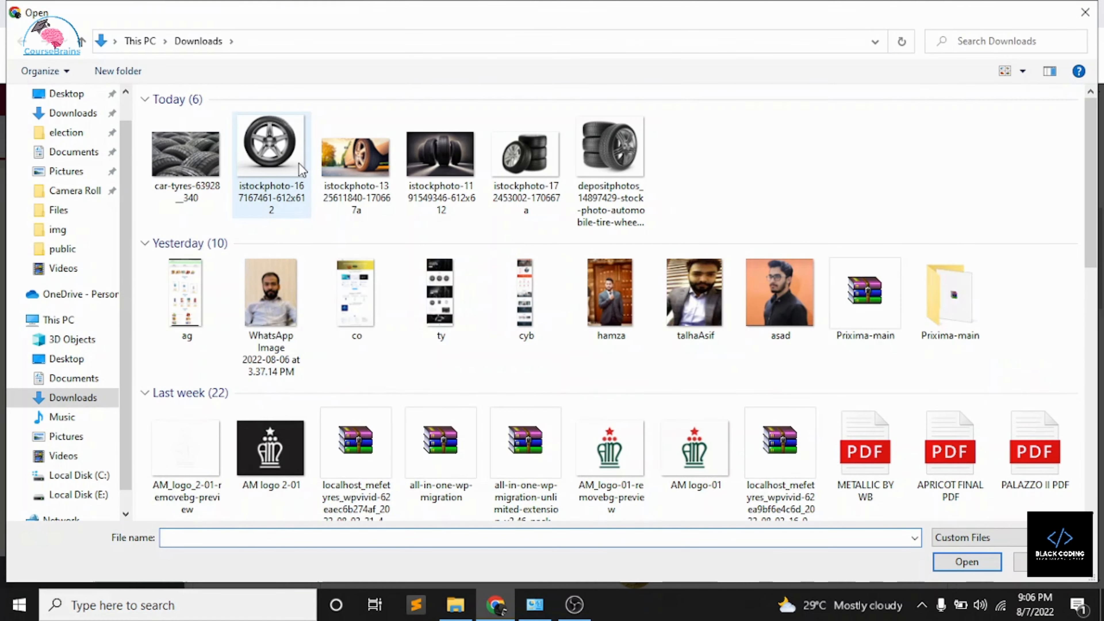
double_click(300, 164)
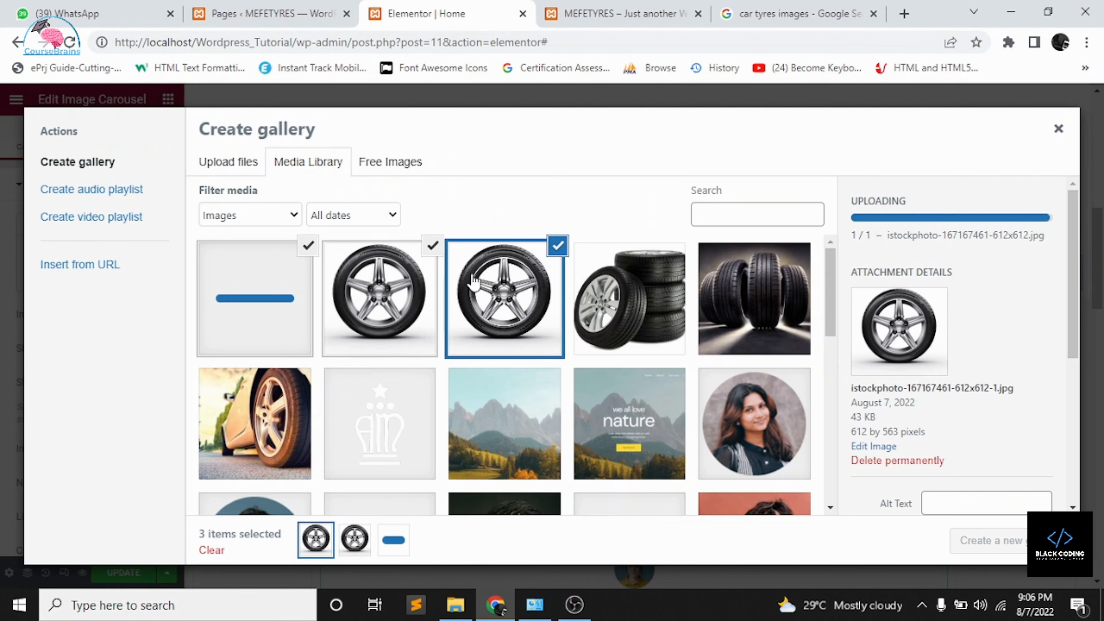
click(246, 168)
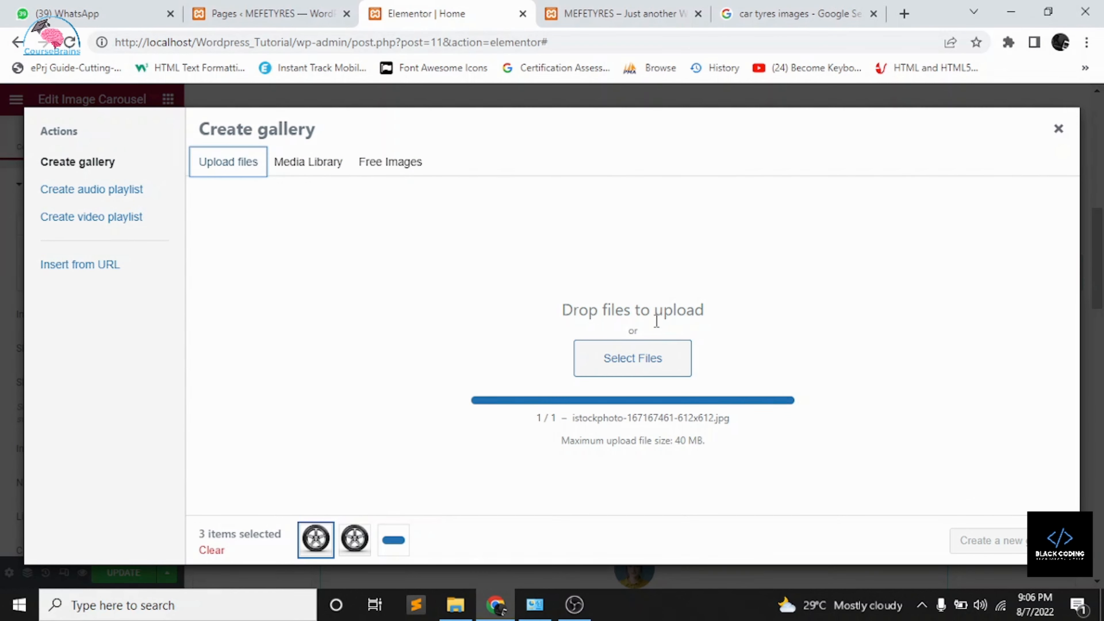
click(650, 368)
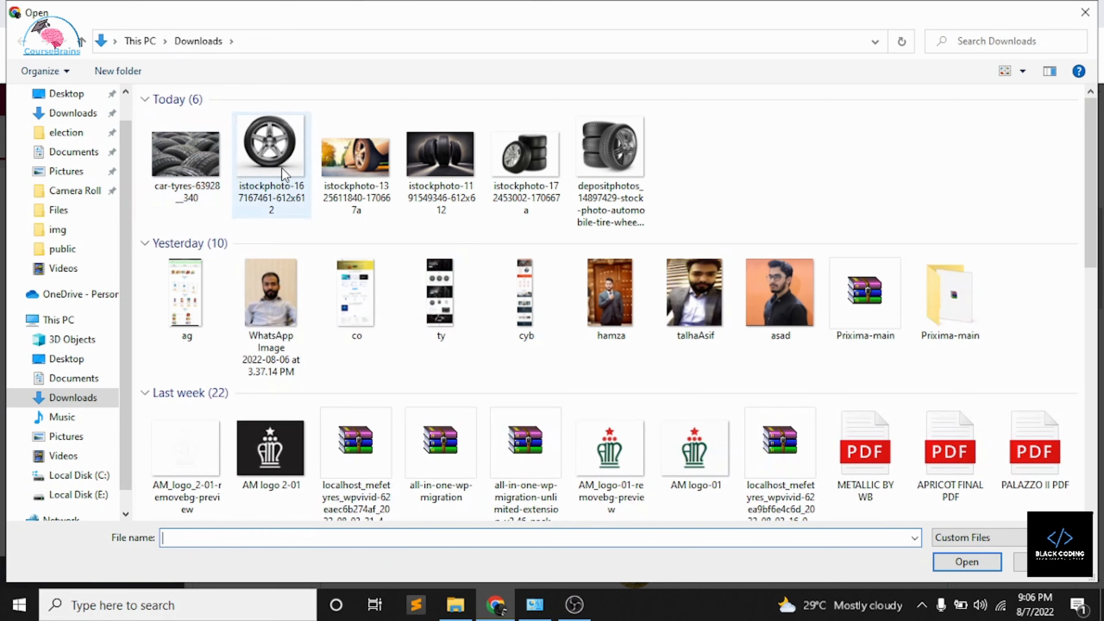
double_click(283, 174)
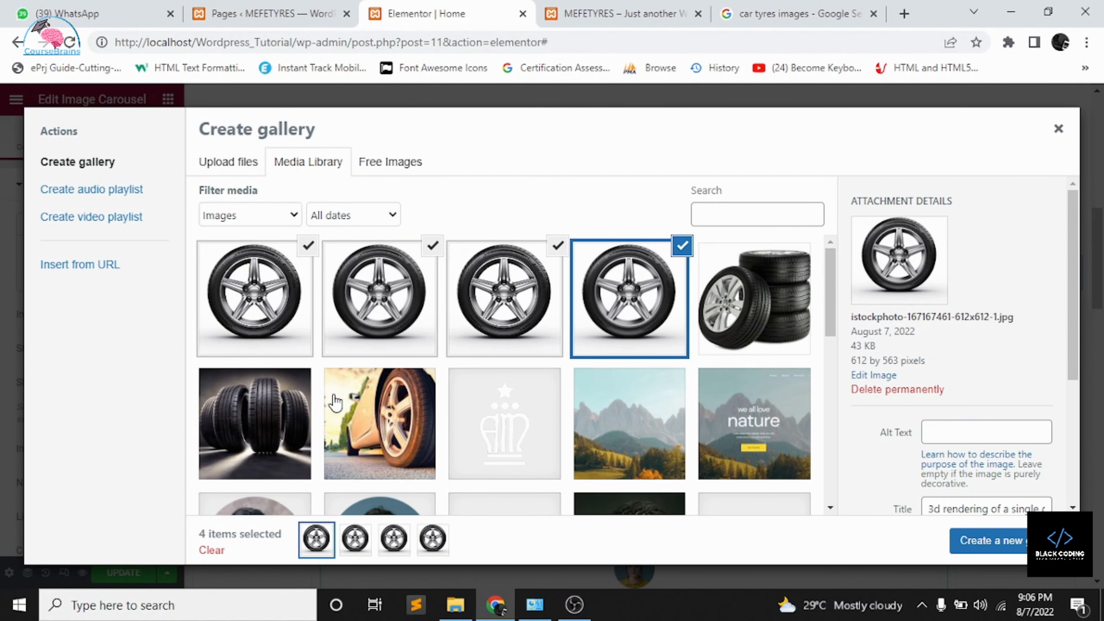
- Create a new gallery from the four selected wheel images and insert it into the carousel
click(1022, 549)
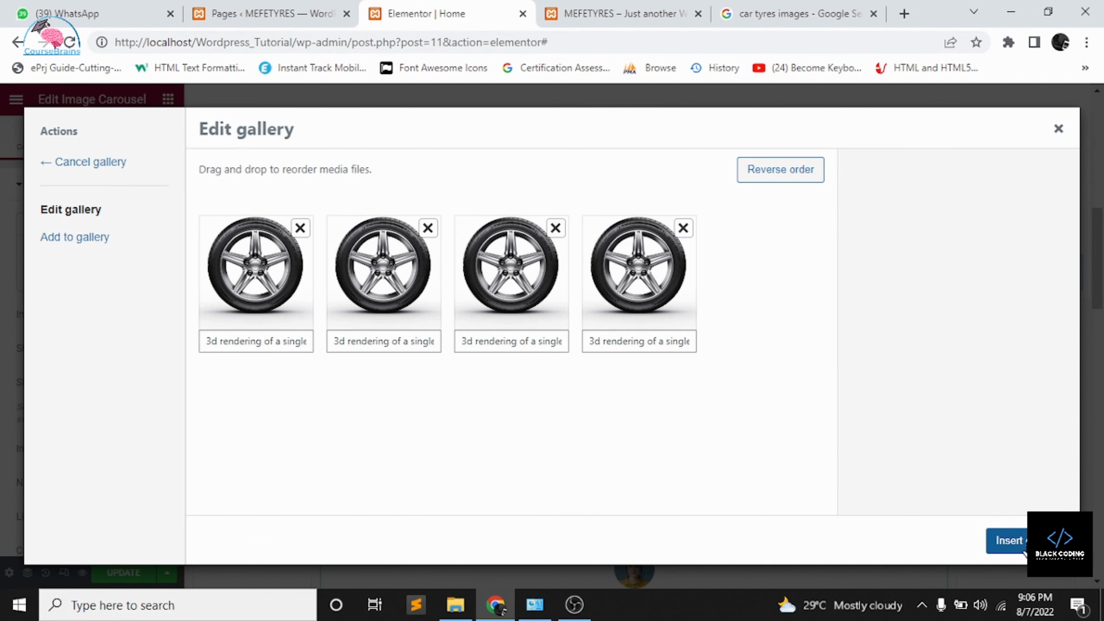
drag(523, 348, 452, 354)
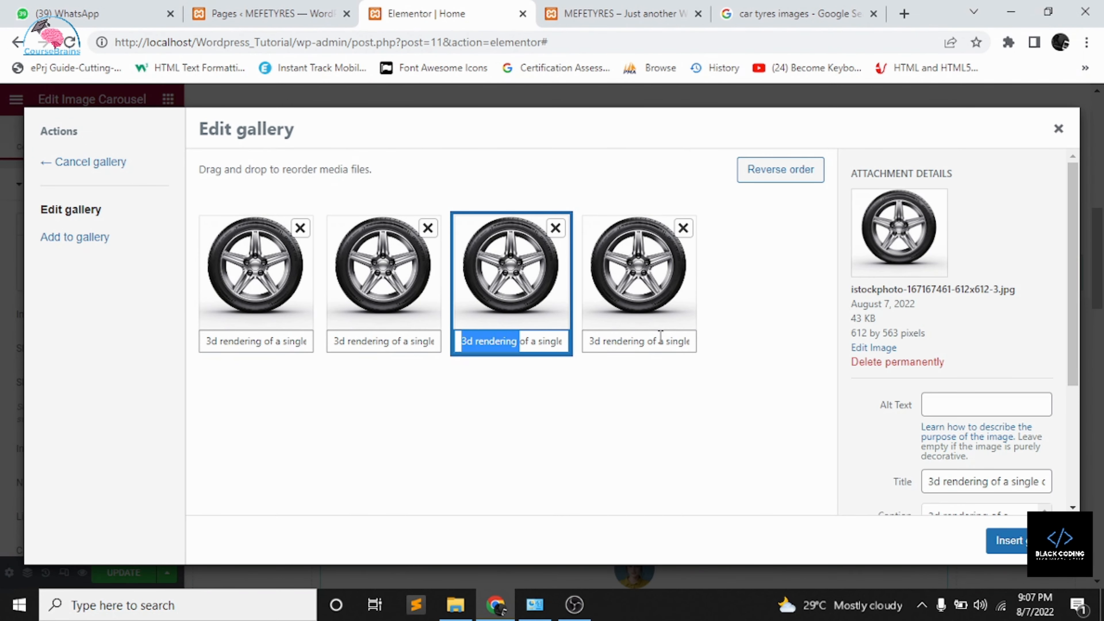
click(1010, 540)
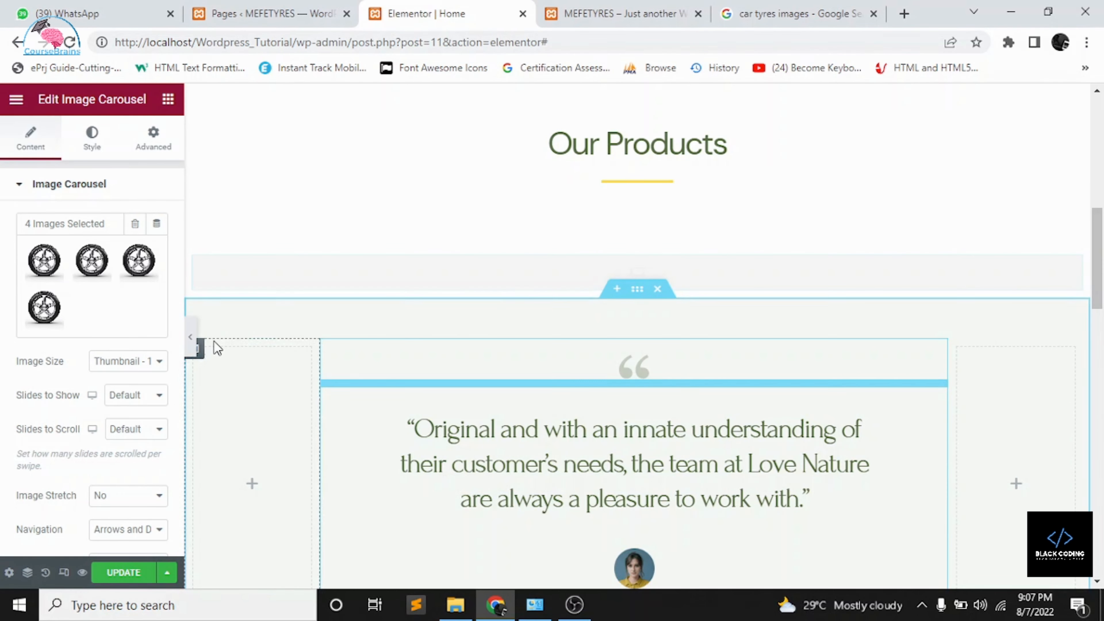
scroll(465, 285, down, 1)
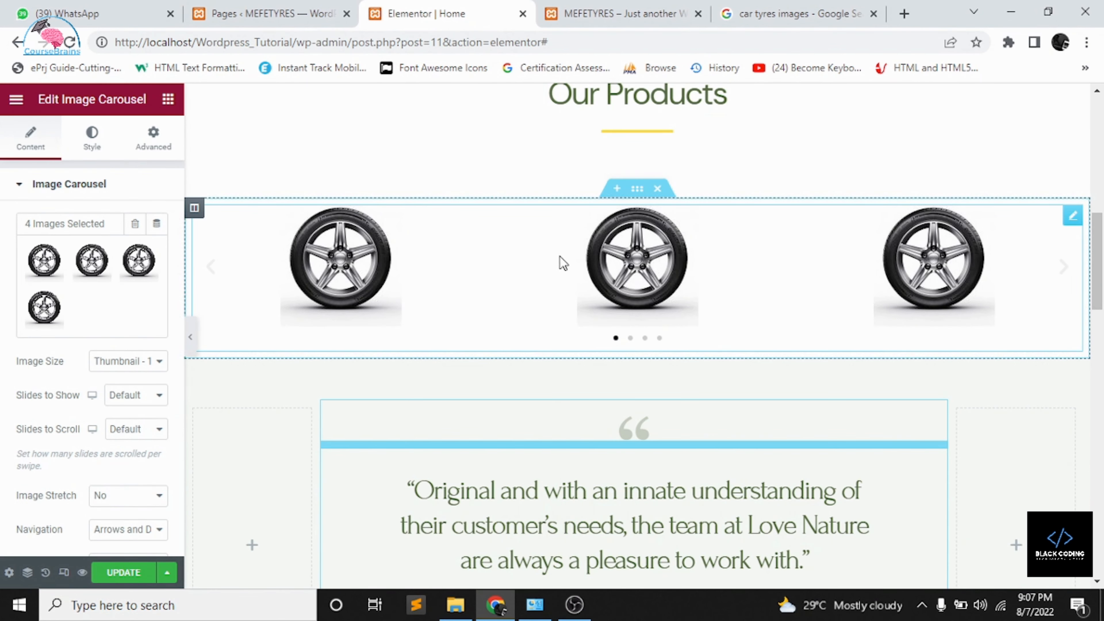
drag(759, 268, 668, 213)
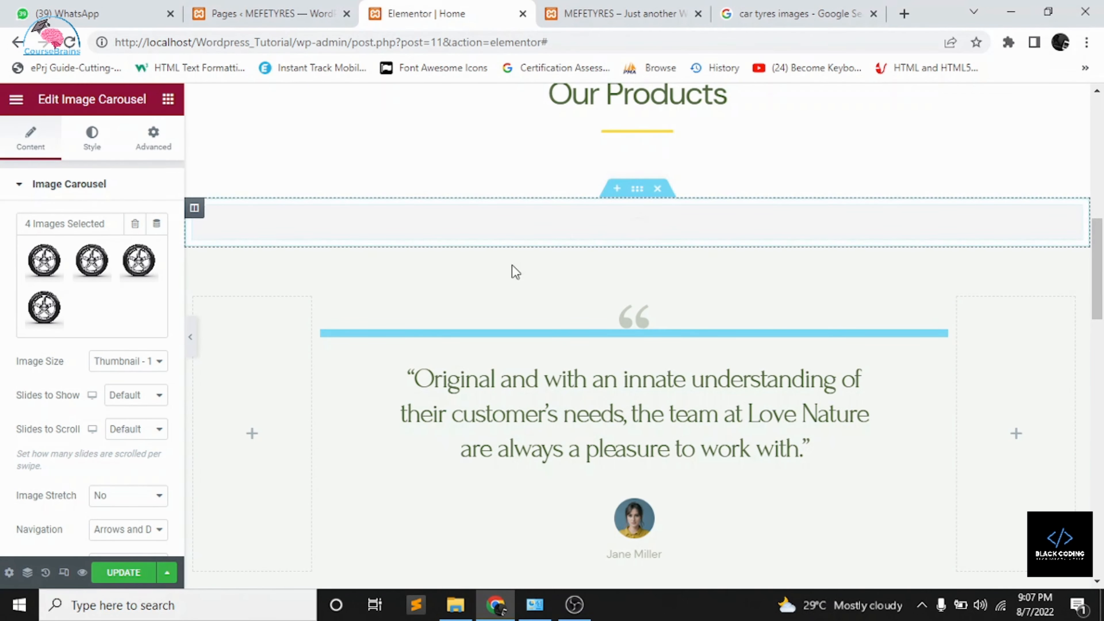
scroll(117, 413, down, 2)
scroll(116, 413, up, 2)
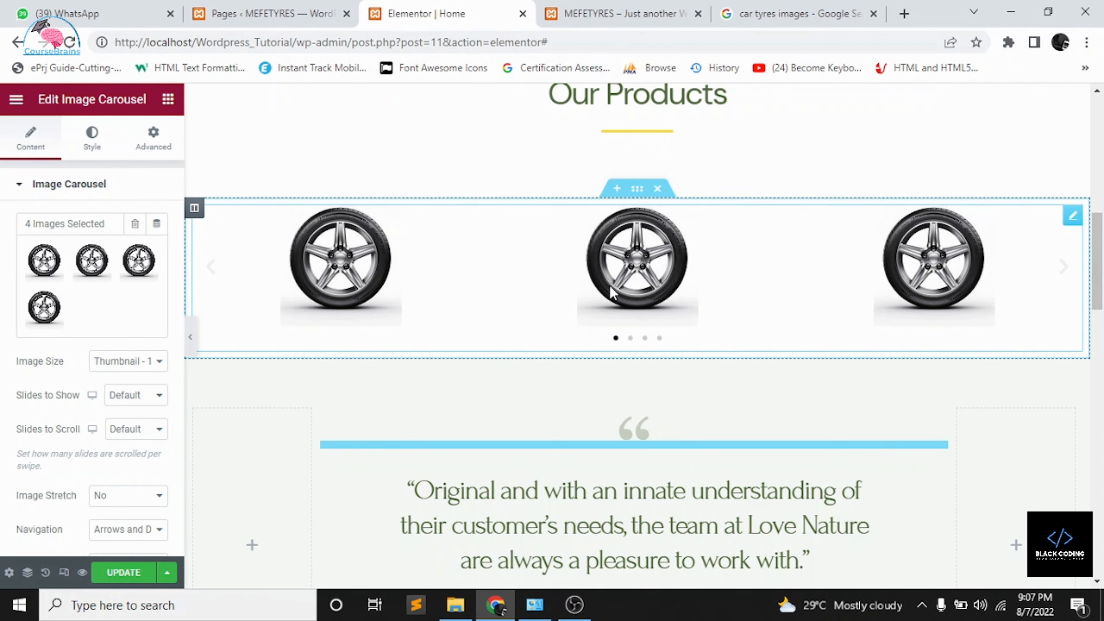
drag(611, 294, 565, 201)
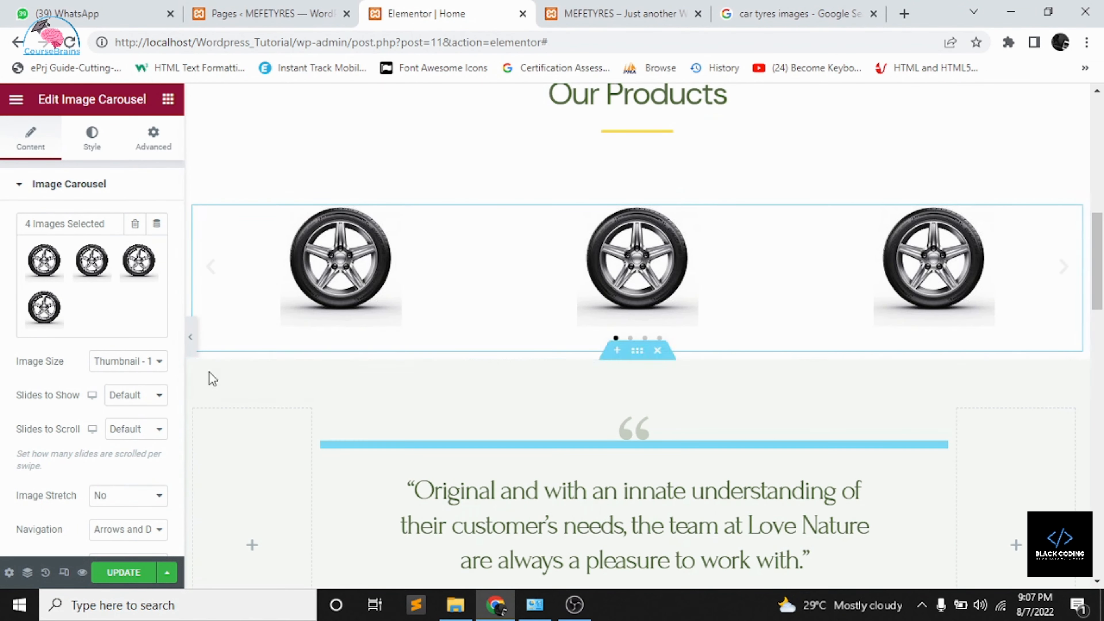
- Try 5 for the carousel's Slides to Show, and settle on 3
click(160, 398)
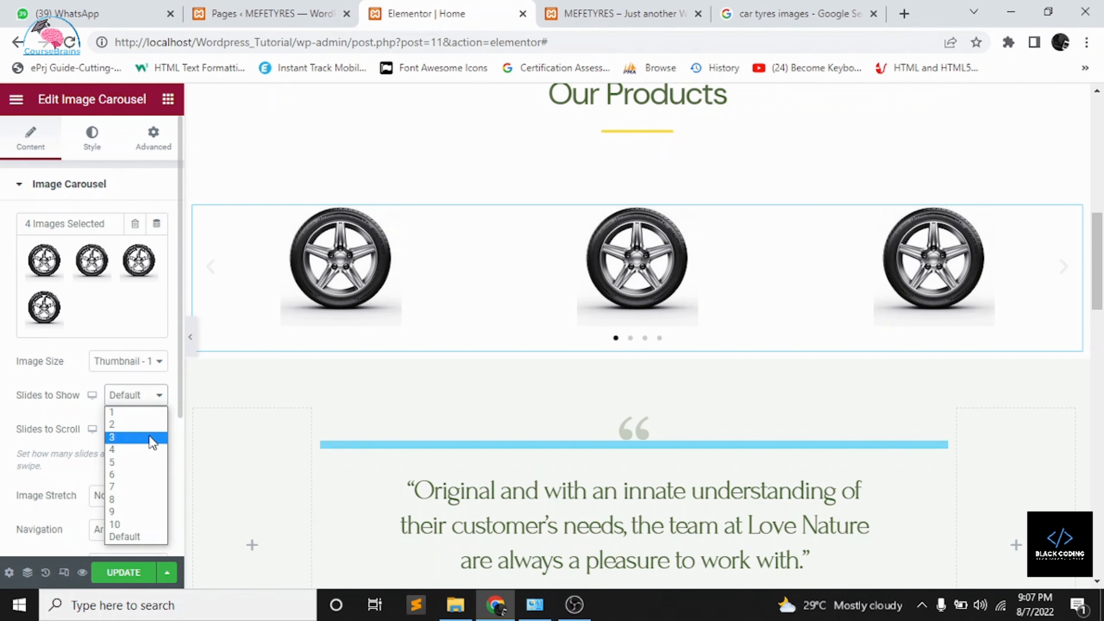
click(152, 438)
click(153, 397)
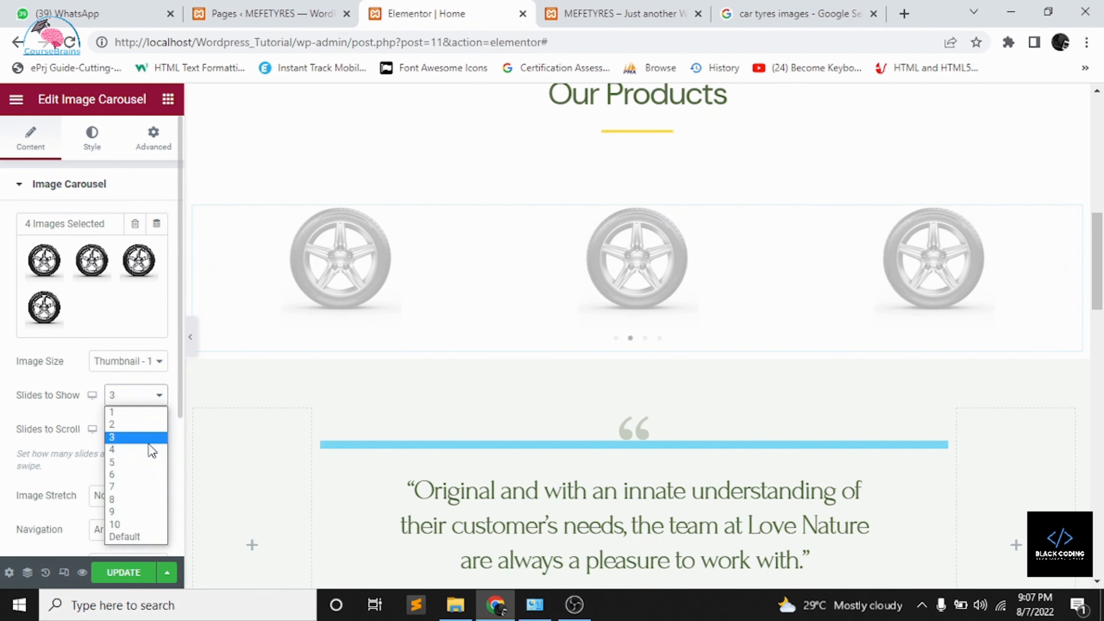
click(150, 462)
click(148, 405)
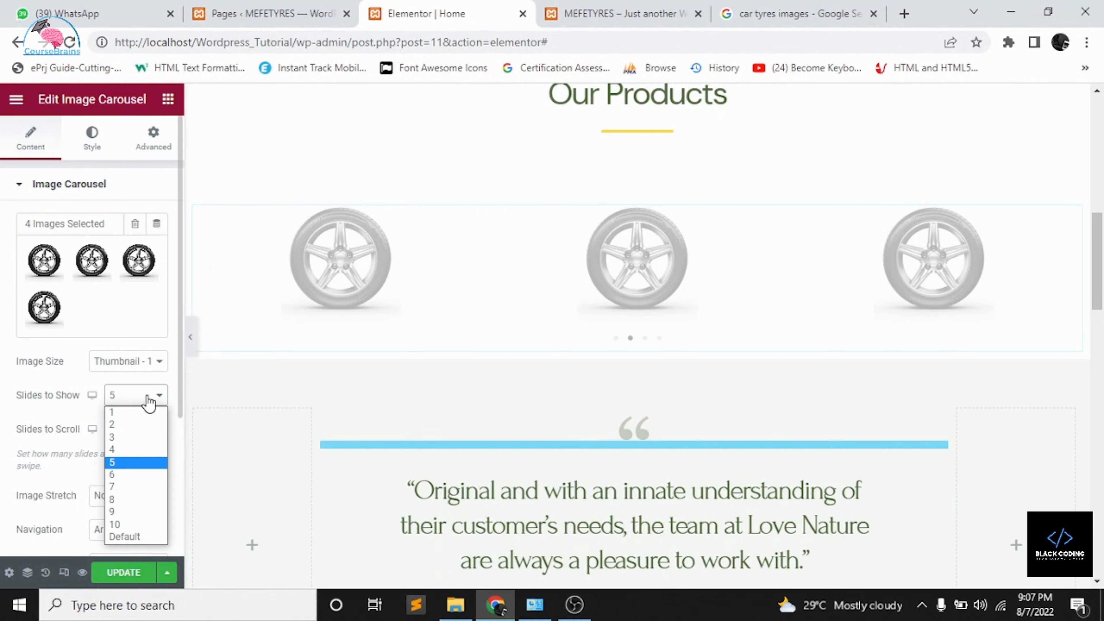
click(149, 439)
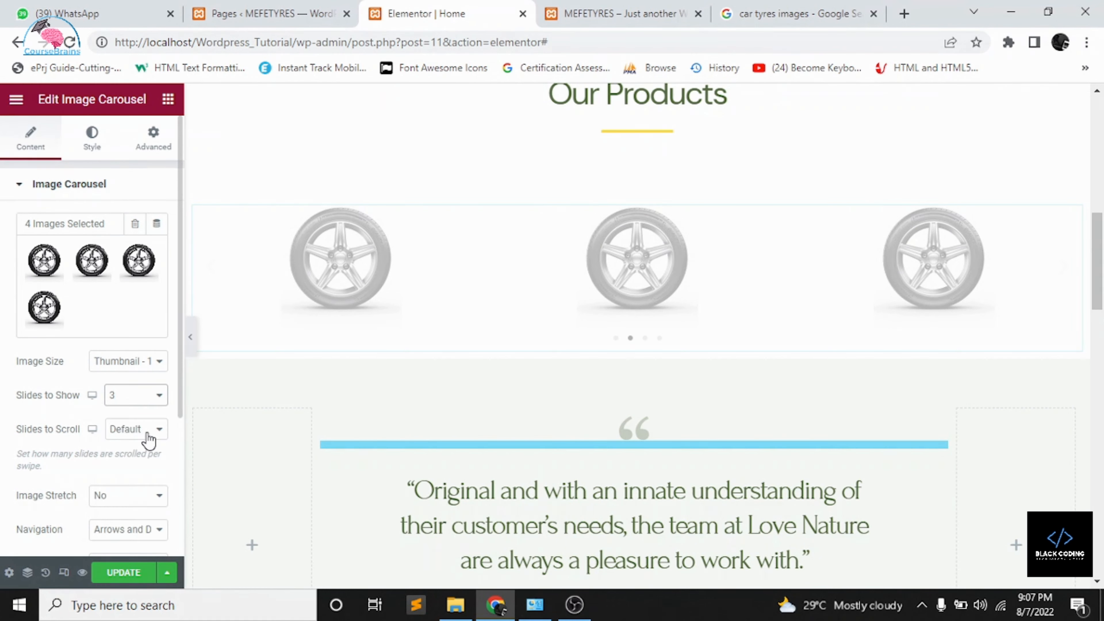
- Set the carousel's Slides to Scroll to 1 and check the Image Stretch options
click(121, 429)
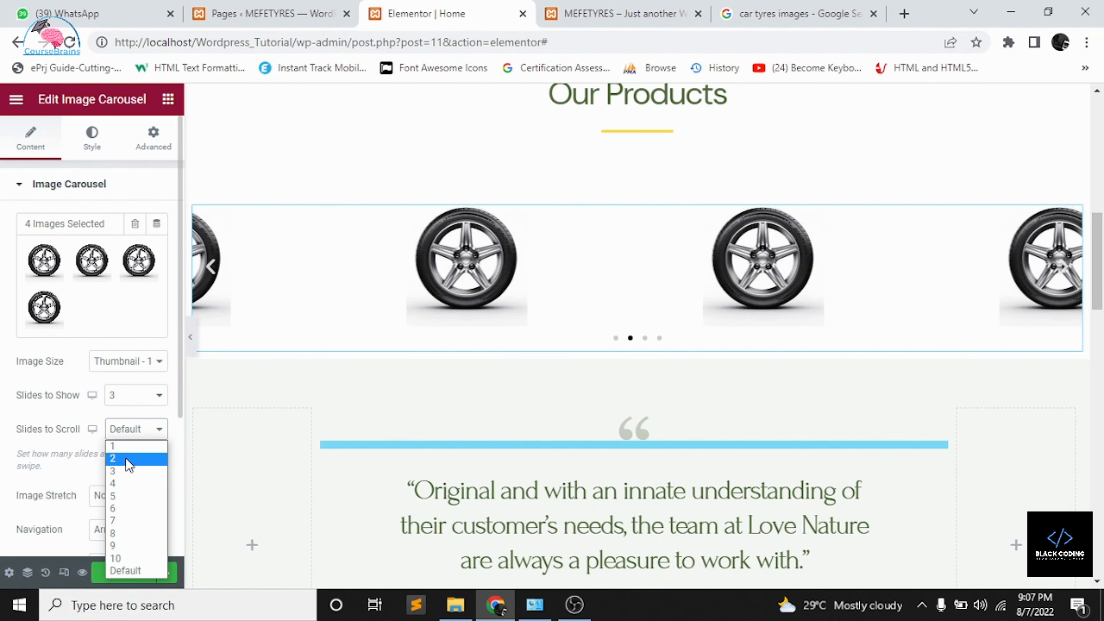
click(129, 448)
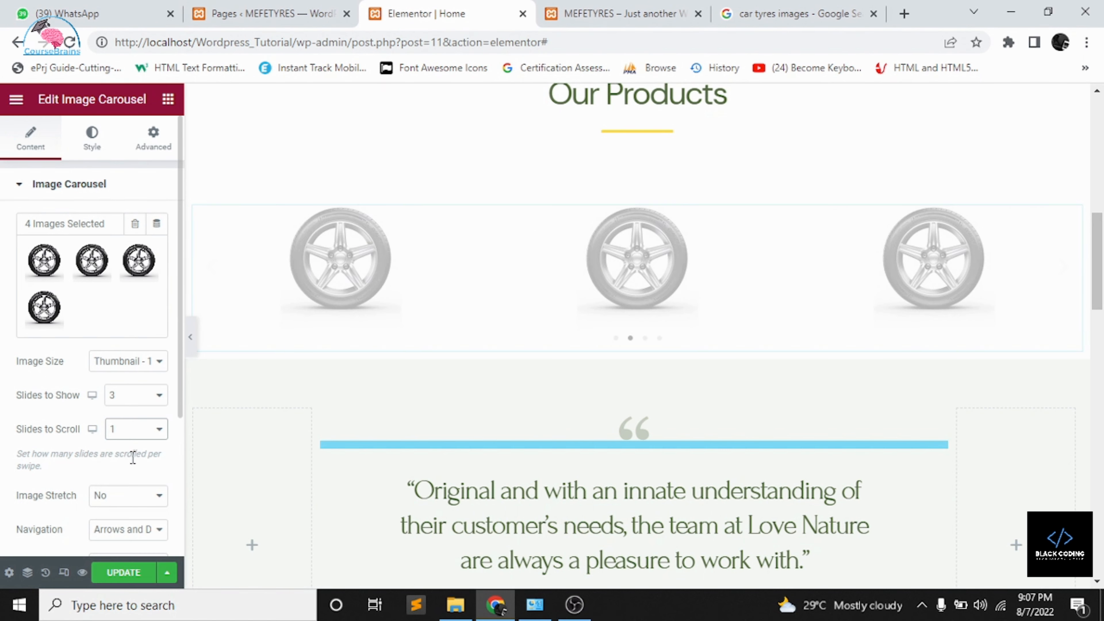
scroll(133, 458, down, 2)
click(136, 443)
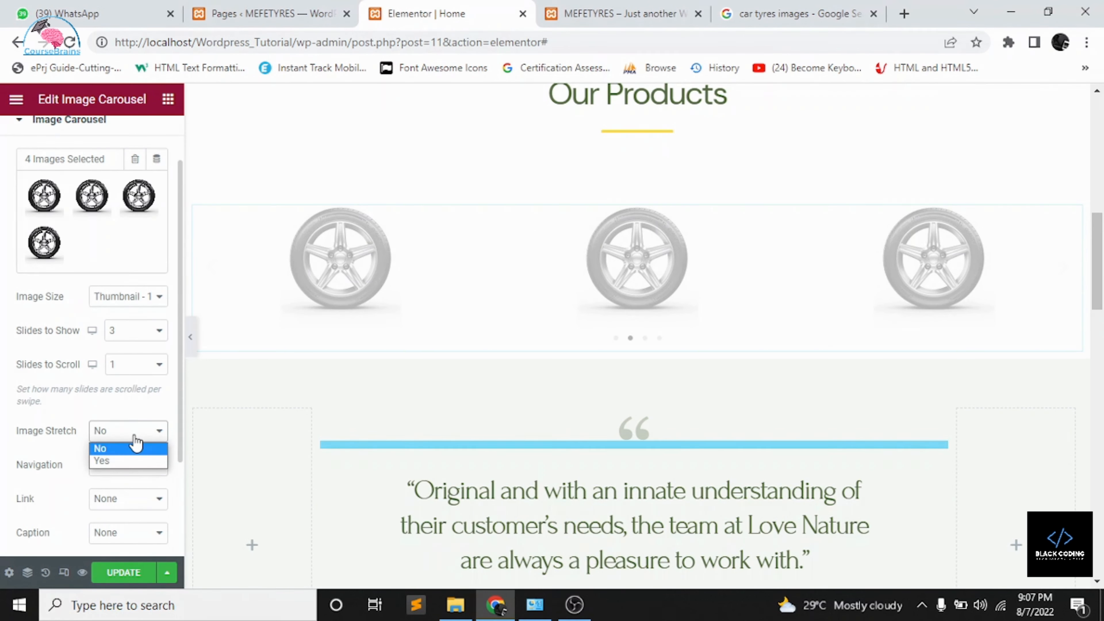
click(70, 464)
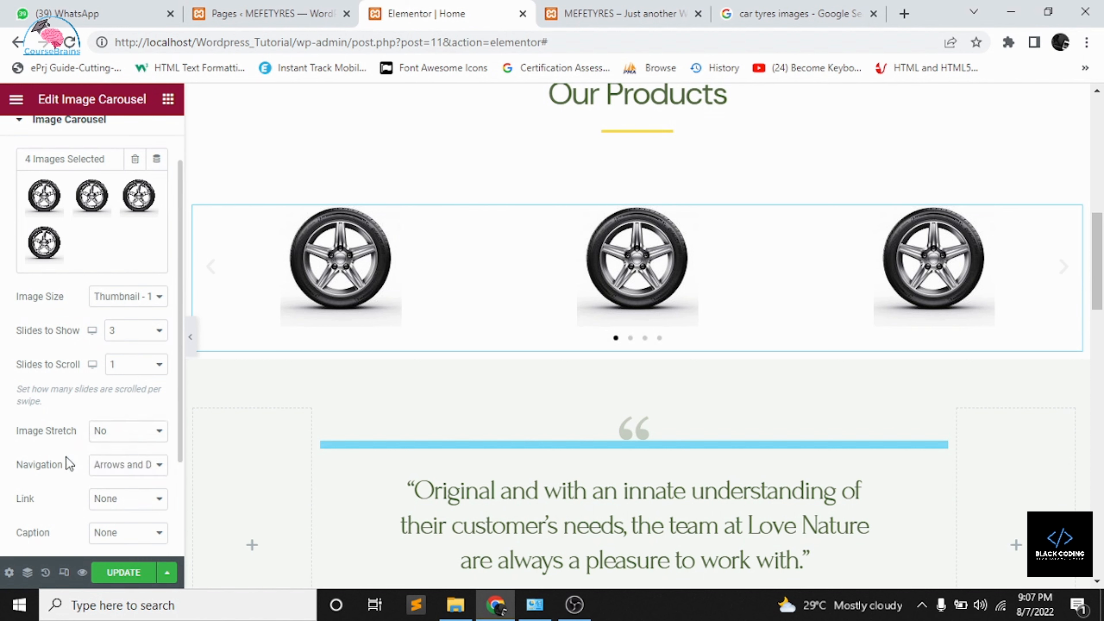
- Set the carousel's Image Size to Large - 1024 x 1024
scroll(69, 463, down, 4)
scroll(67, 463, up, 6)
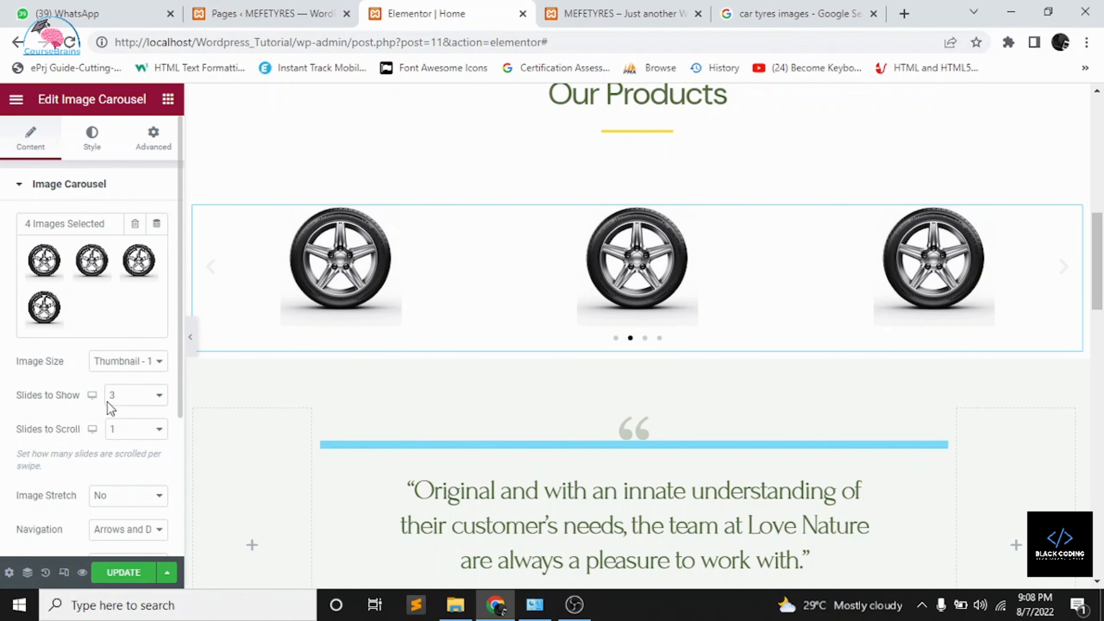
click(137, 370)
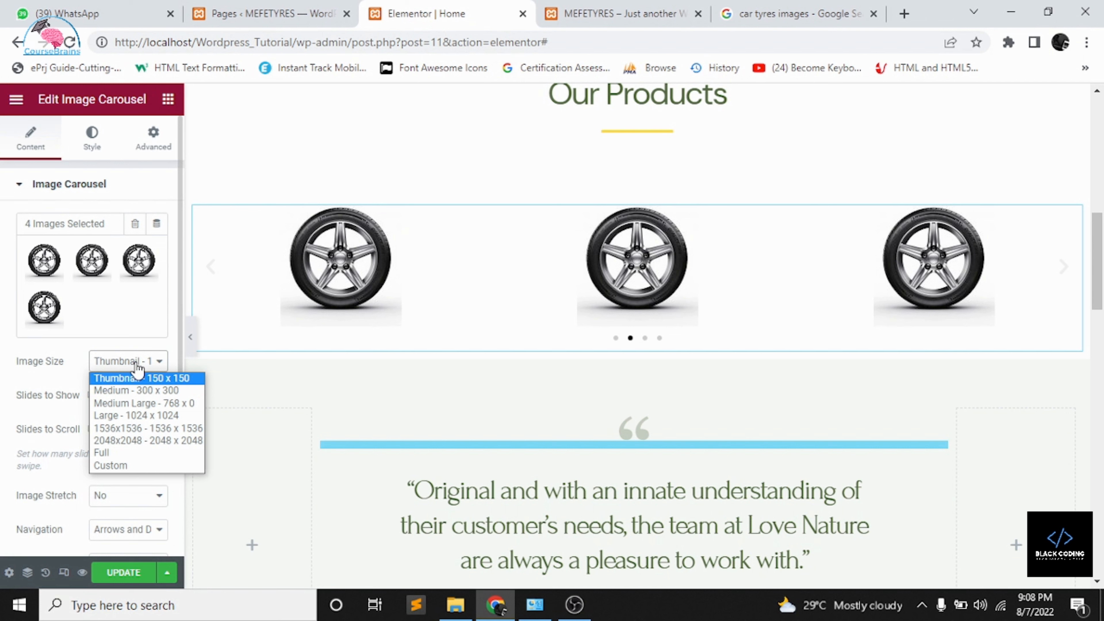
click(137, 416)
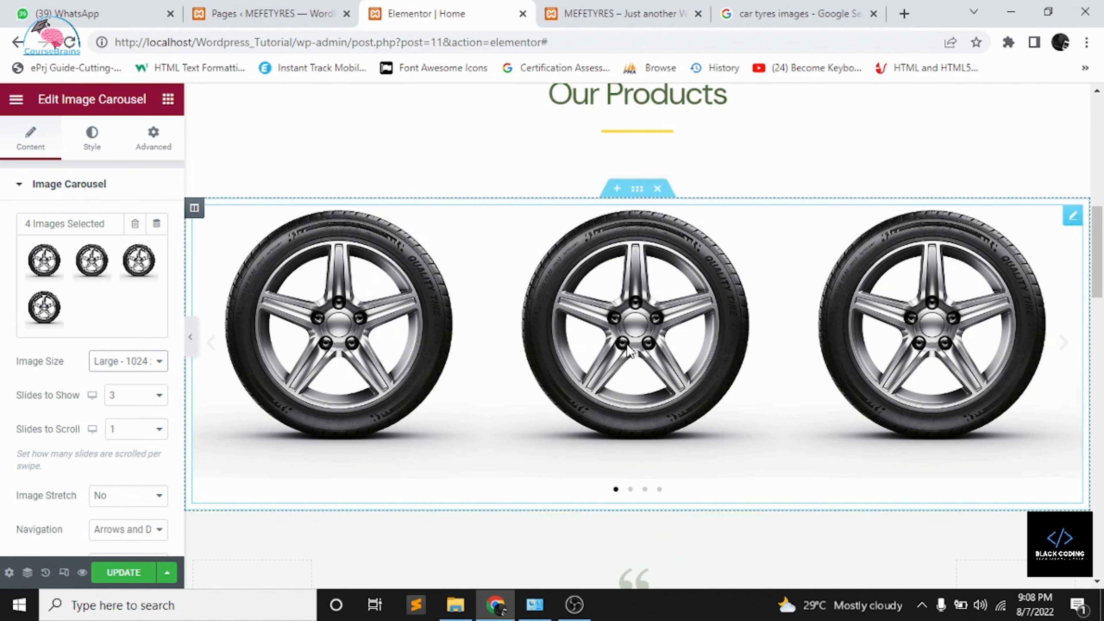
- Examine the carousel's navigation styling options and its advanced layout settings
click(91, 137)
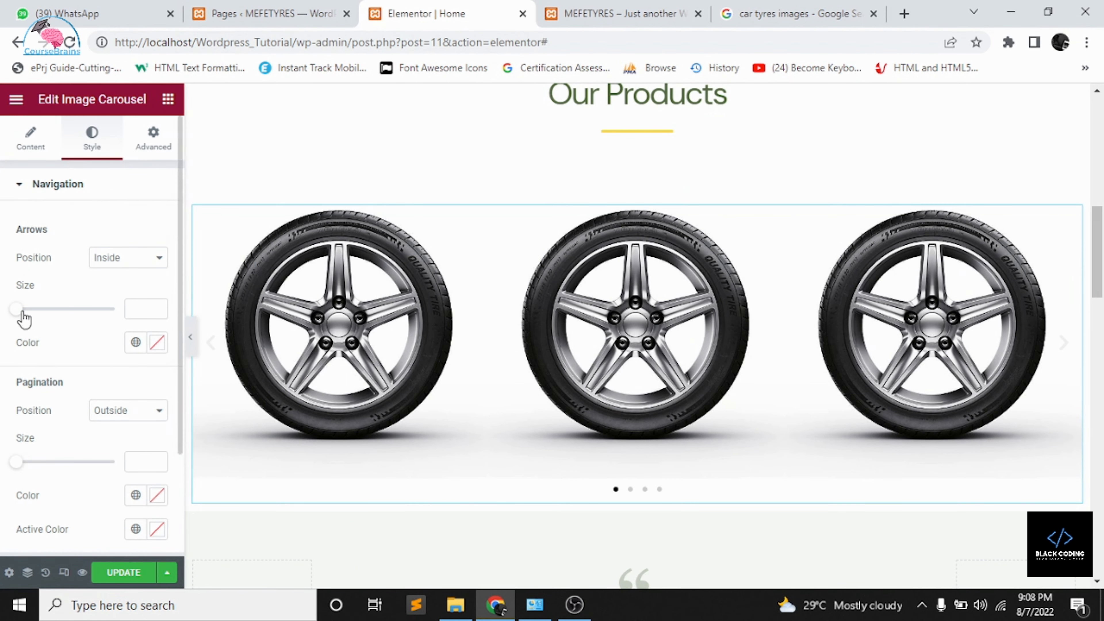
click(145, 273)
click(143, 274)
scroll(127, 463, down, 3)
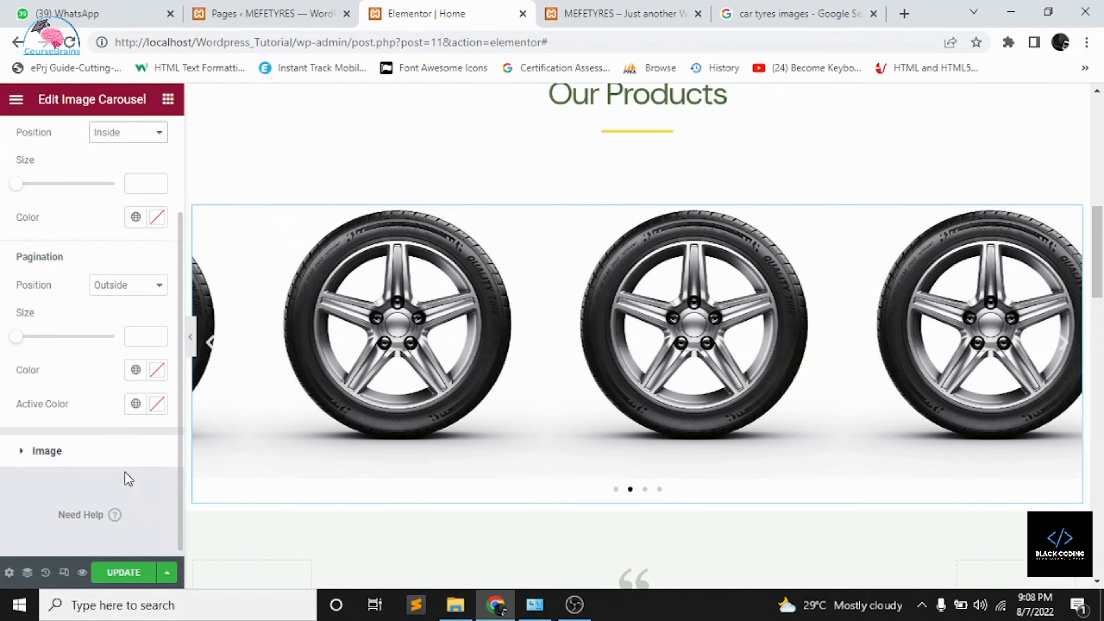
scroll(128, 476, up, 3)
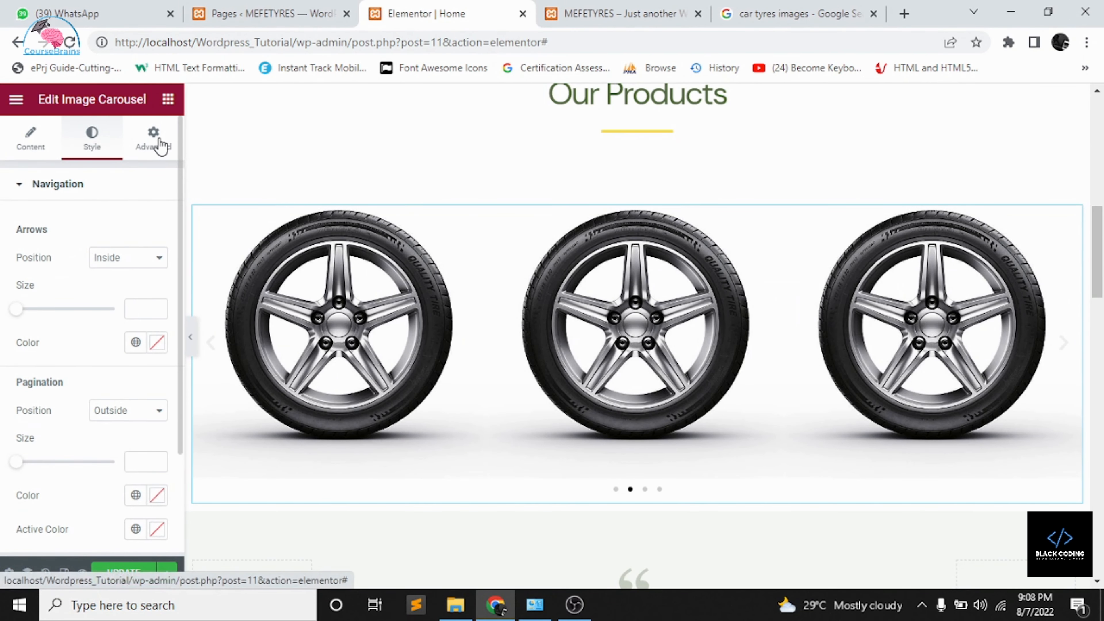
click(151, 141)
scroll(116, 418, down, 5)
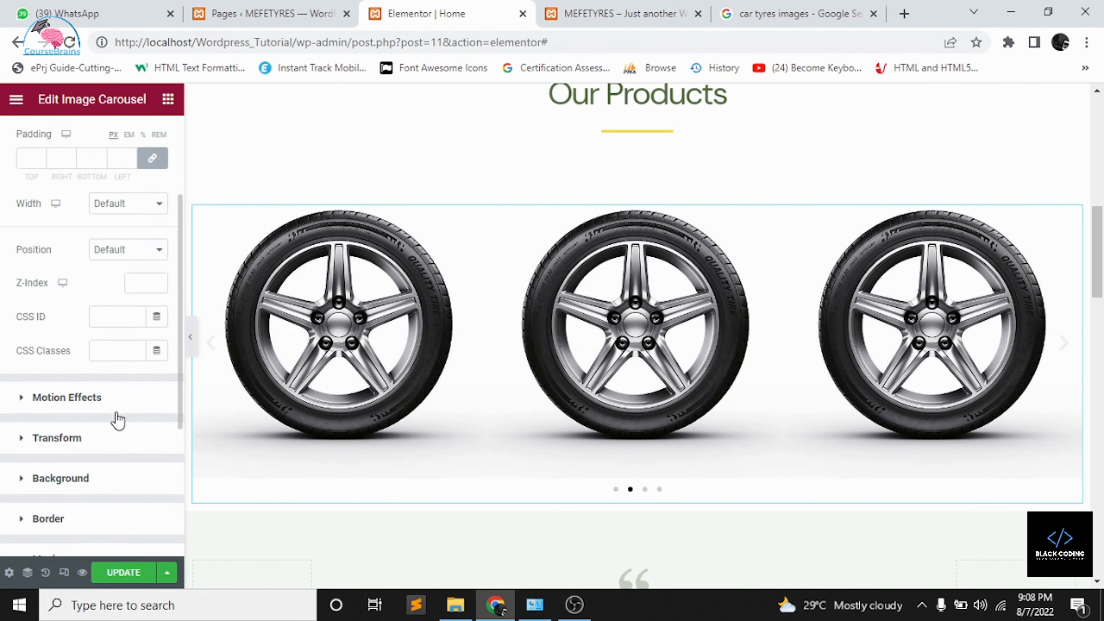
scroll(106, 348, up, 5)
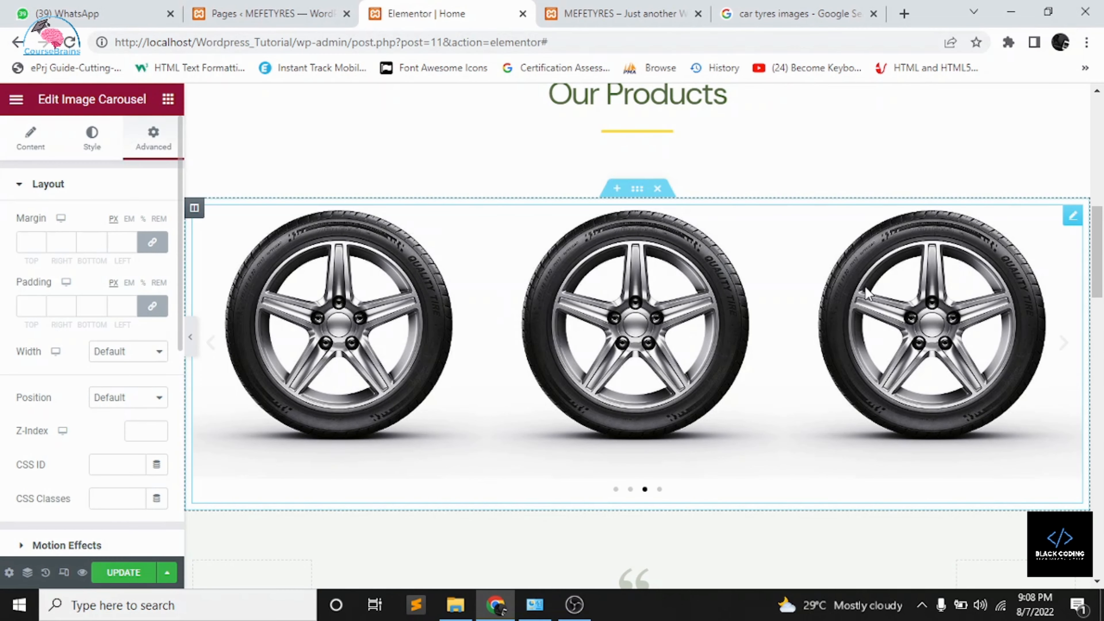
- Update the Home page and reload the live MEFETYRES site to load the saved changes
click(126, 574)
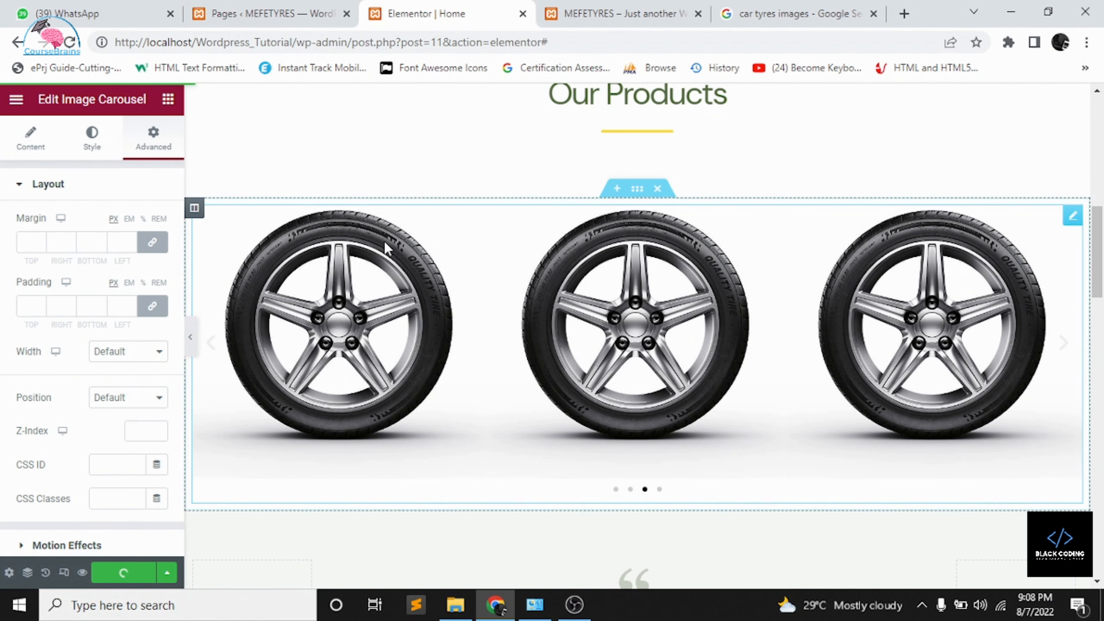
mouse_move(566, 8)
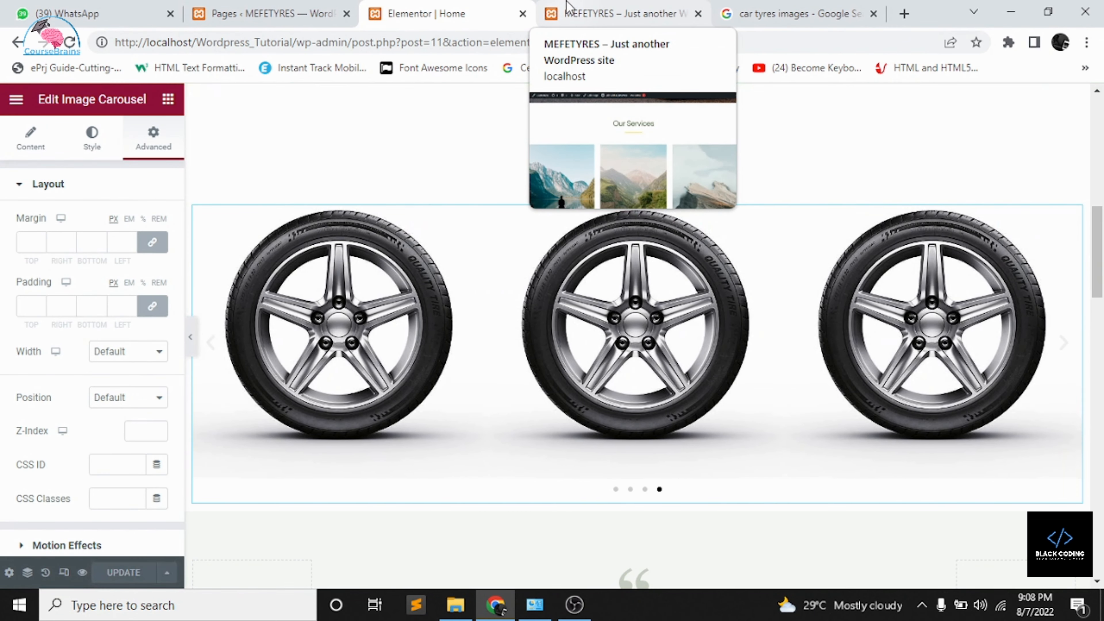
click(566, 8)
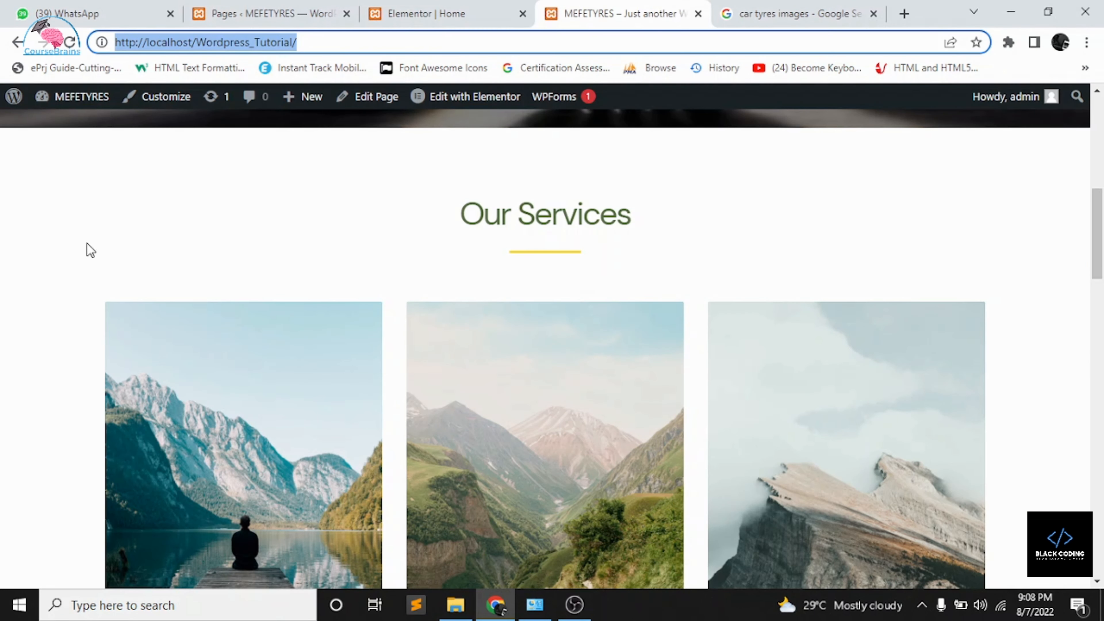
scroll(458, 336, up, 4)
scroll(458, 336, down, 7)
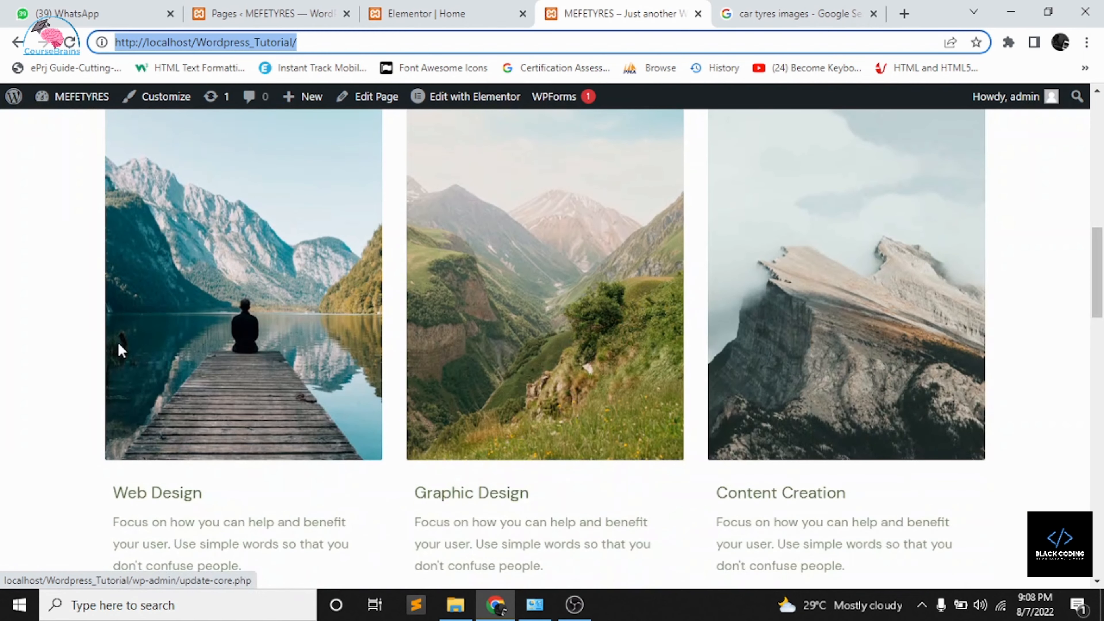
click(70, 42)
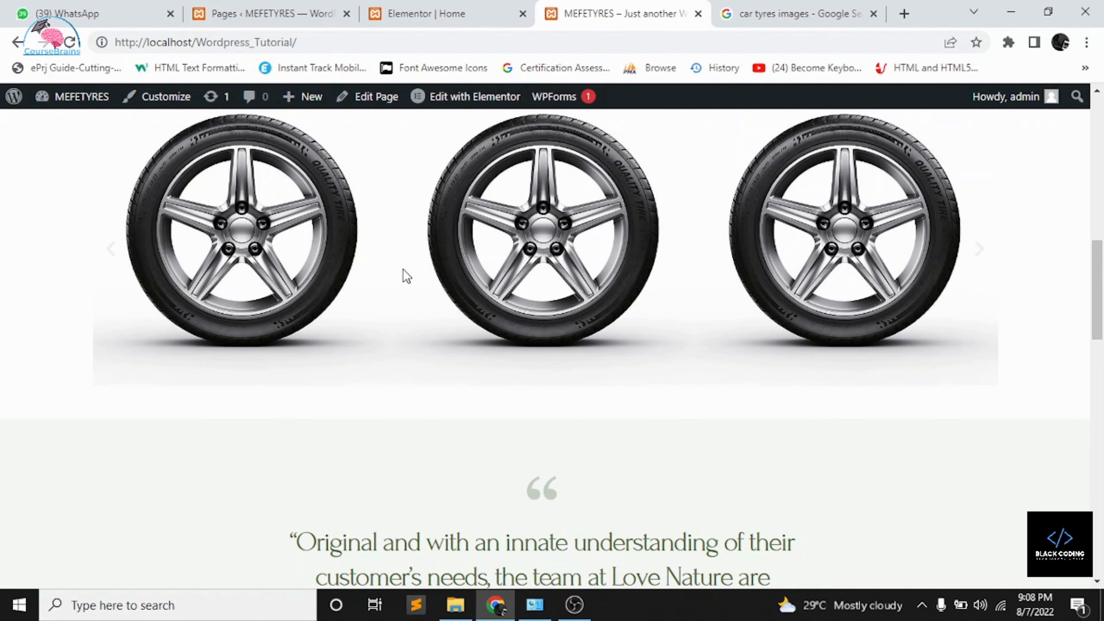
- Test the Our Products carousel on the live page by advancing through its slides repeatedly
scroll(404, 275, up, 3)
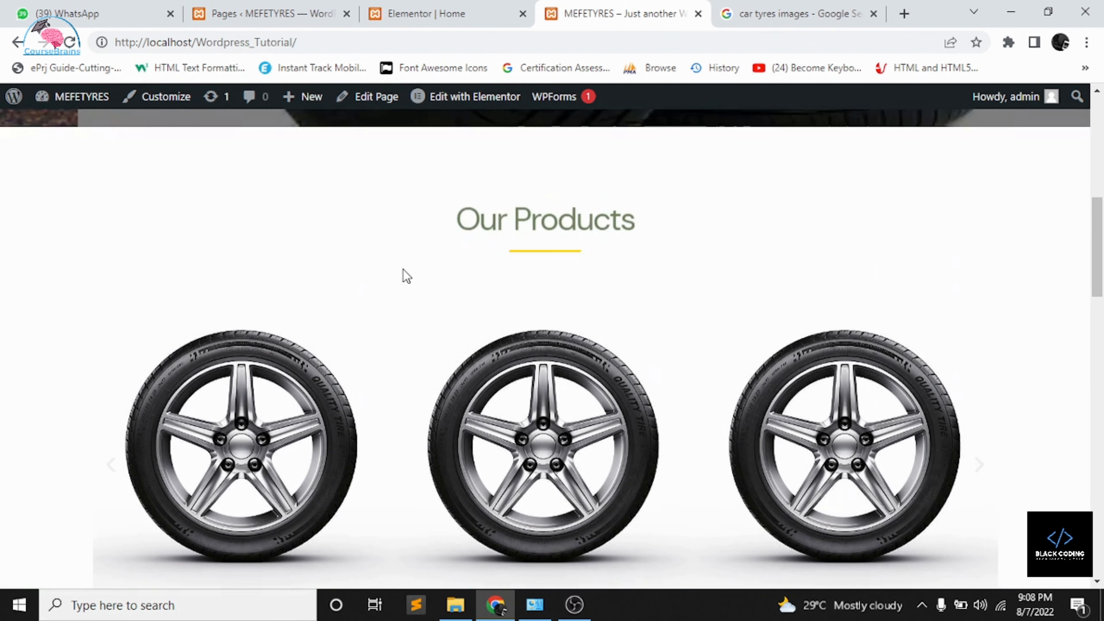
scroll(404, 275, down, 1)
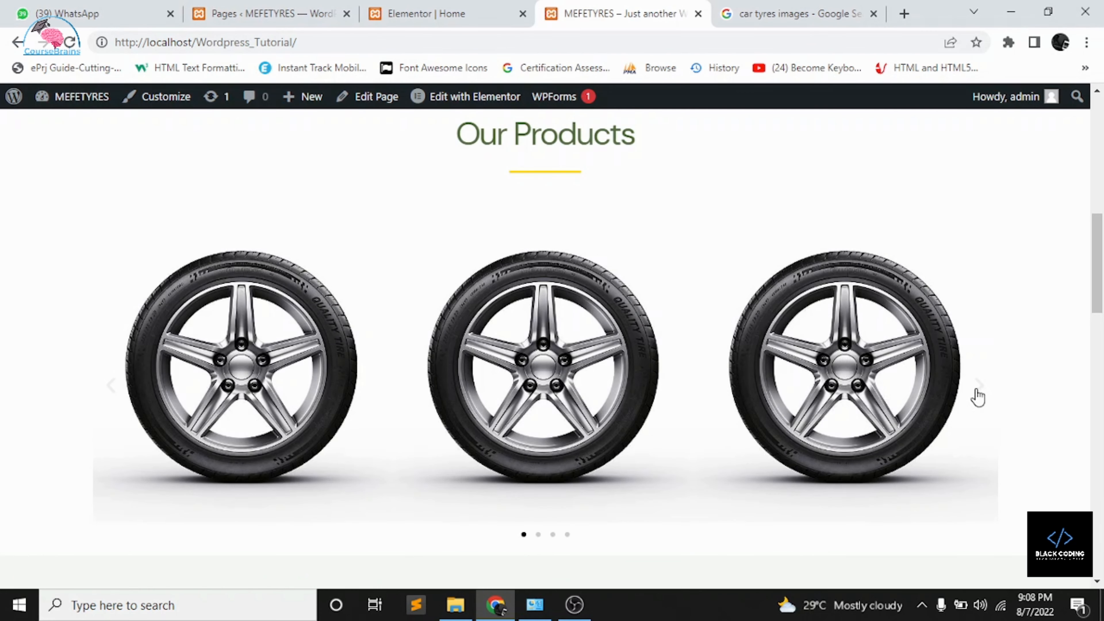
click(978, 385)
click(979, 385)
click(978, 385)
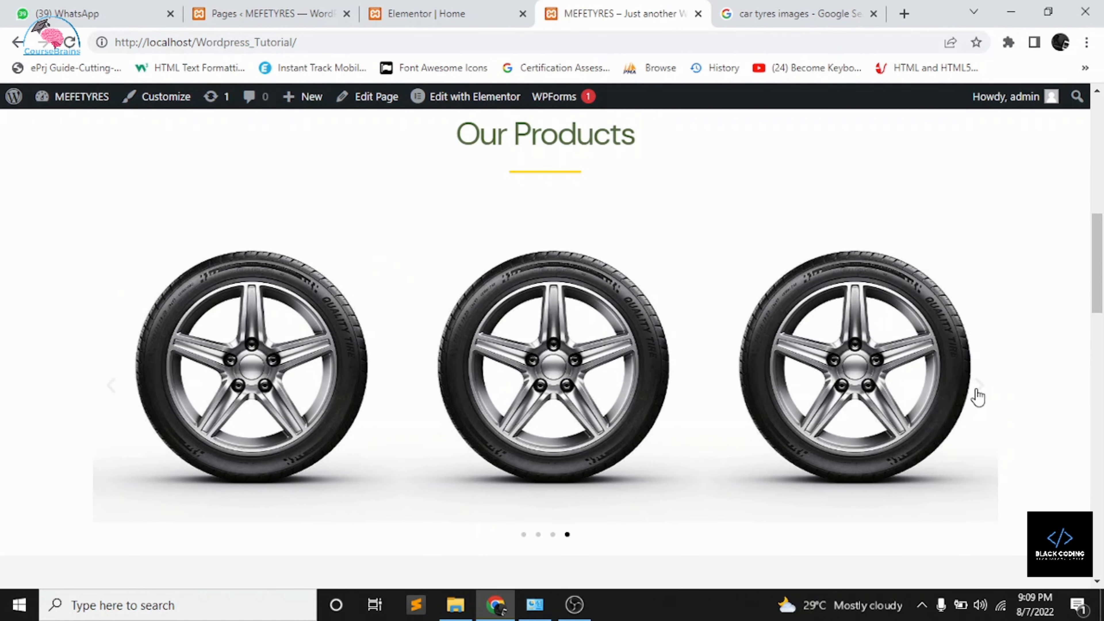
click(978, 385)
click(978, 385)
click(978, 385)
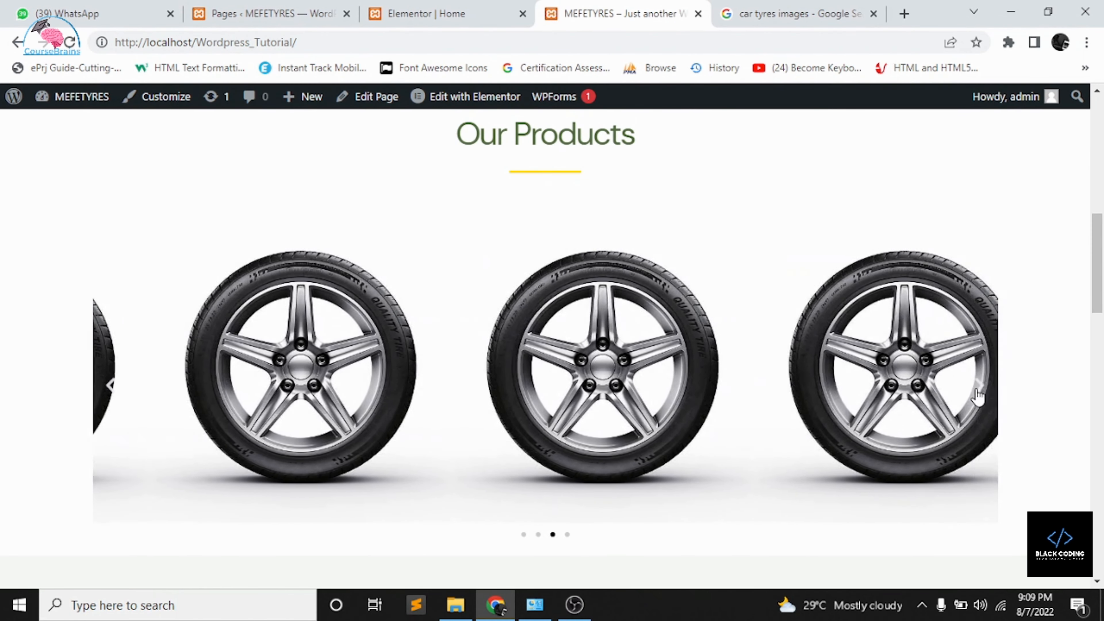
click(978, 391)
click(978, 392)
click(977, 392)
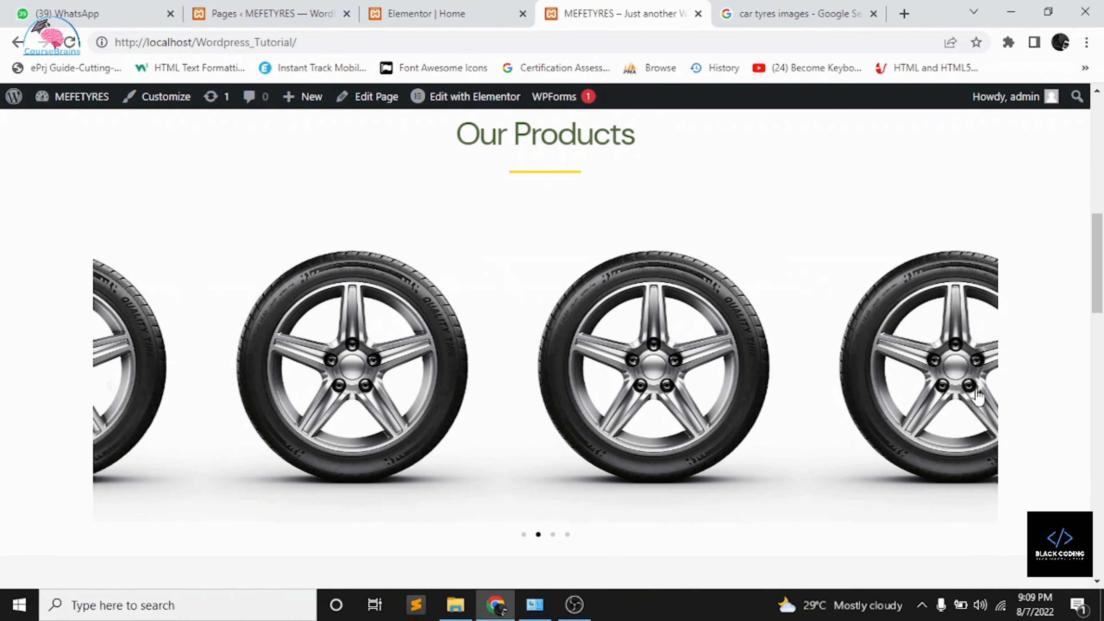
- Review the live Home page from the hero through the testimonial and About Us sections
scroll(977, 389, down, 3)
scroll(977, 389, up, 9)
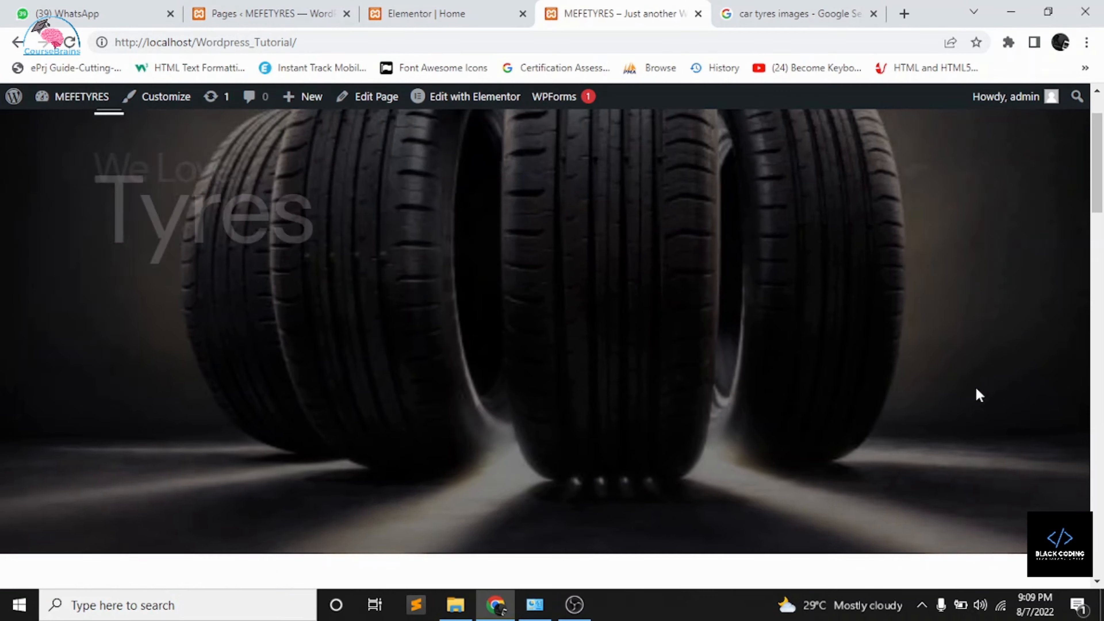
scroll(978, 391, down, 12)
scroll(580, 222, up, 3)
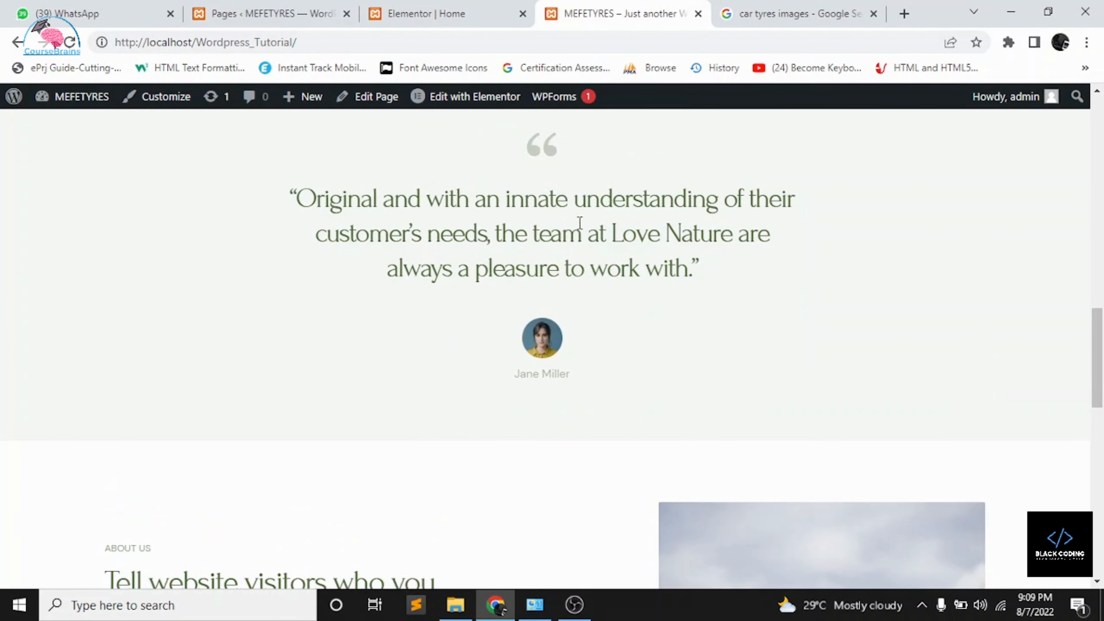
scroll(580, 222, up, 5)
scroll(580, 224, down, 6)
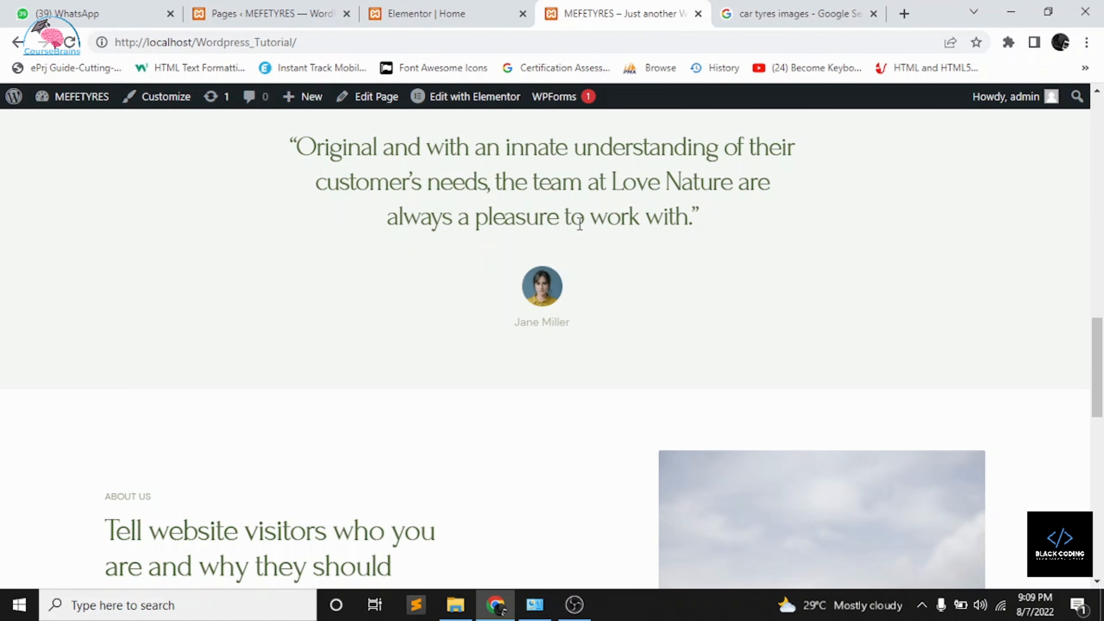
scroll(580, 223, up, 3)
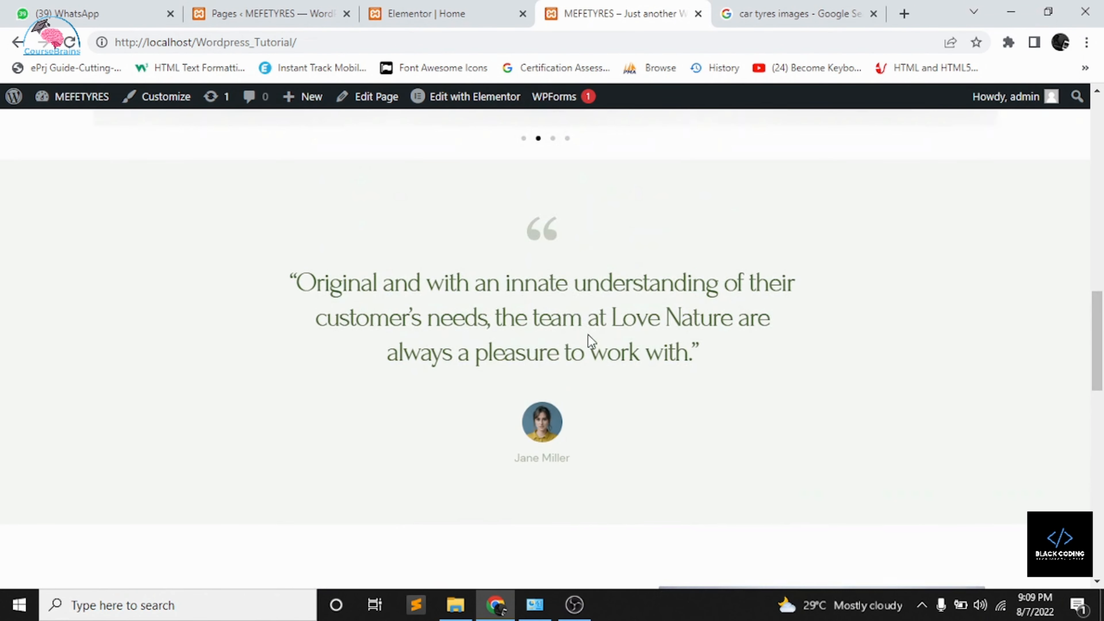
scroll(597, 356, down, 12)
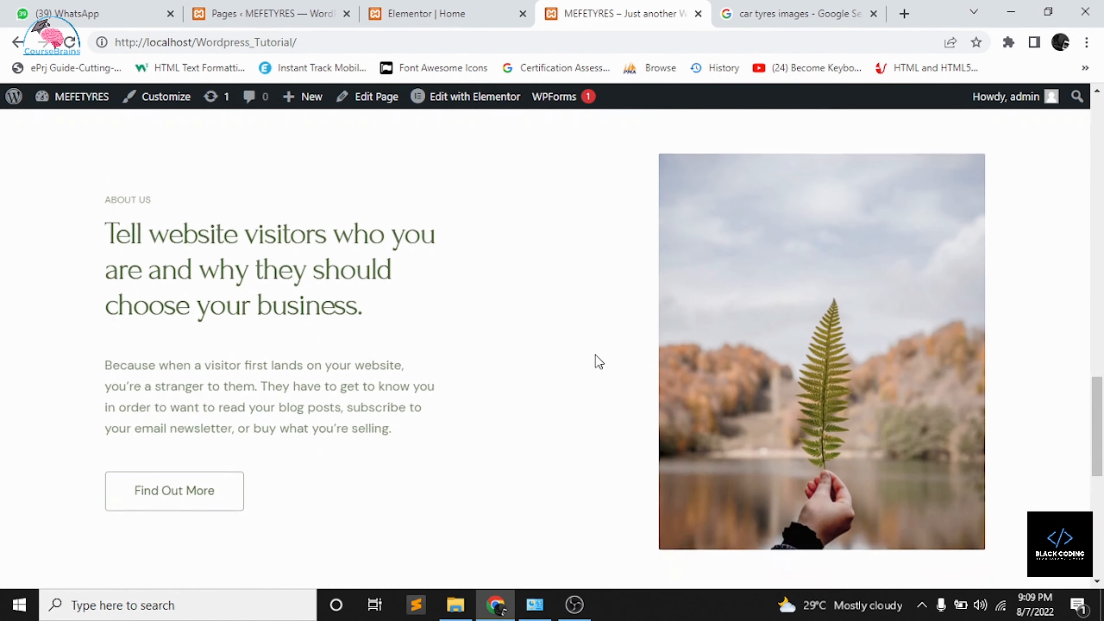
scroll(596, 355, up, 3)
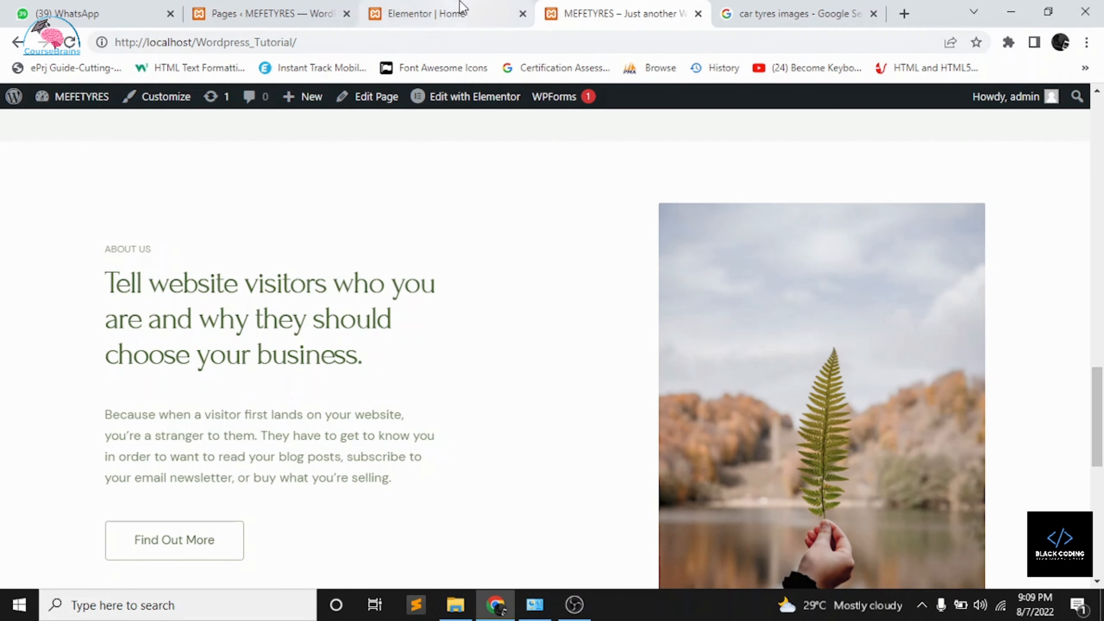
- Return to the Elementor editor and start a file upload to replace the testimonial's avatar image
click(461, 9)
scroll(456, 180, down, 10)
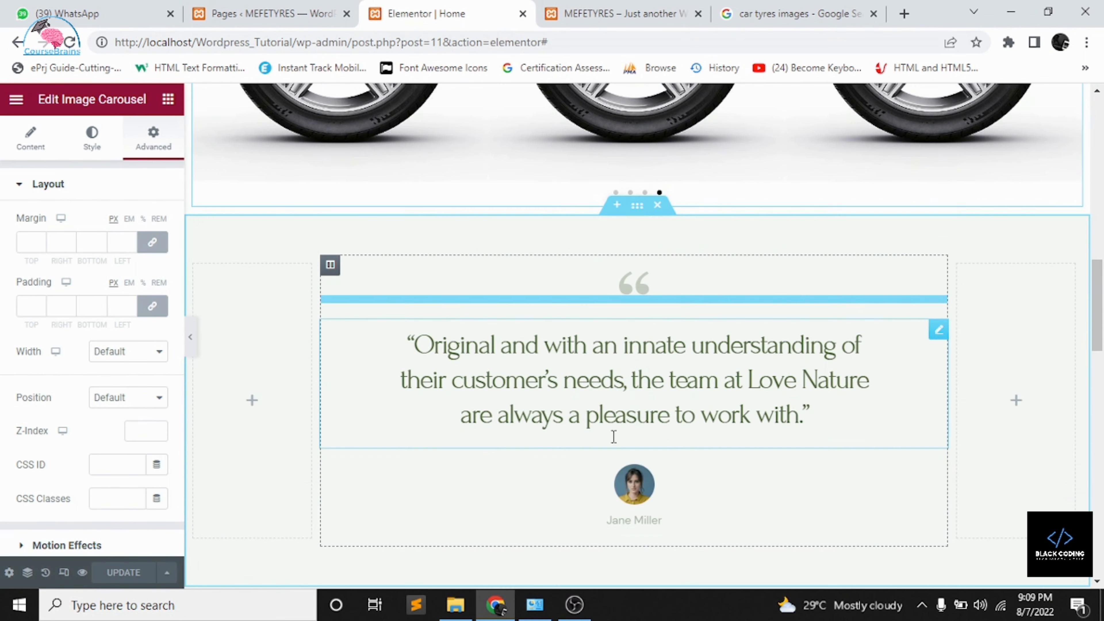
click(689, 275)
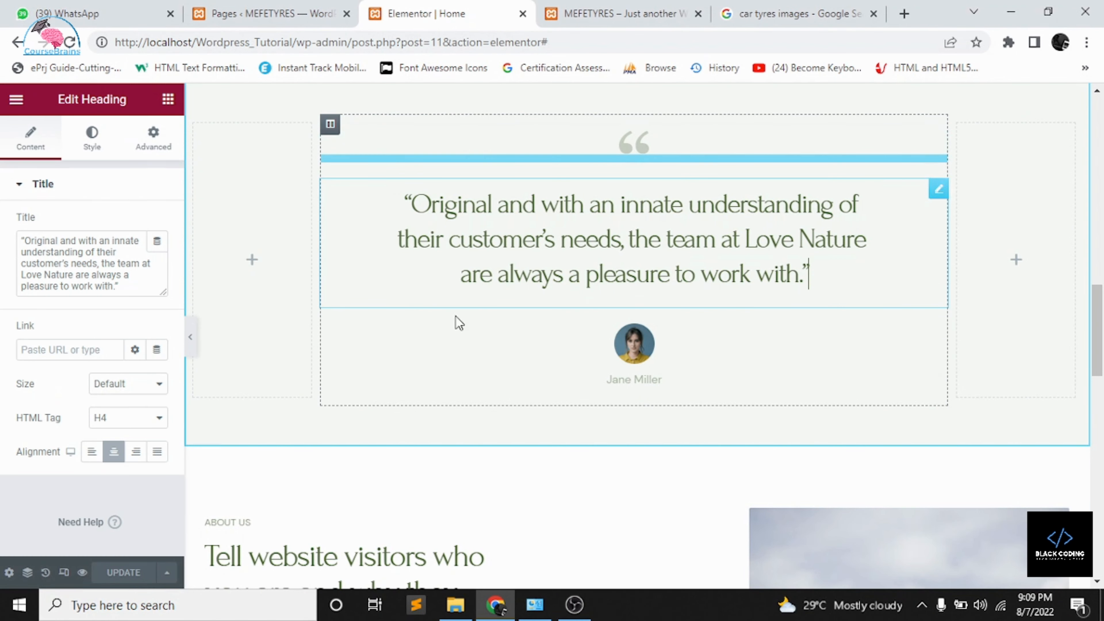
click(629, 342)
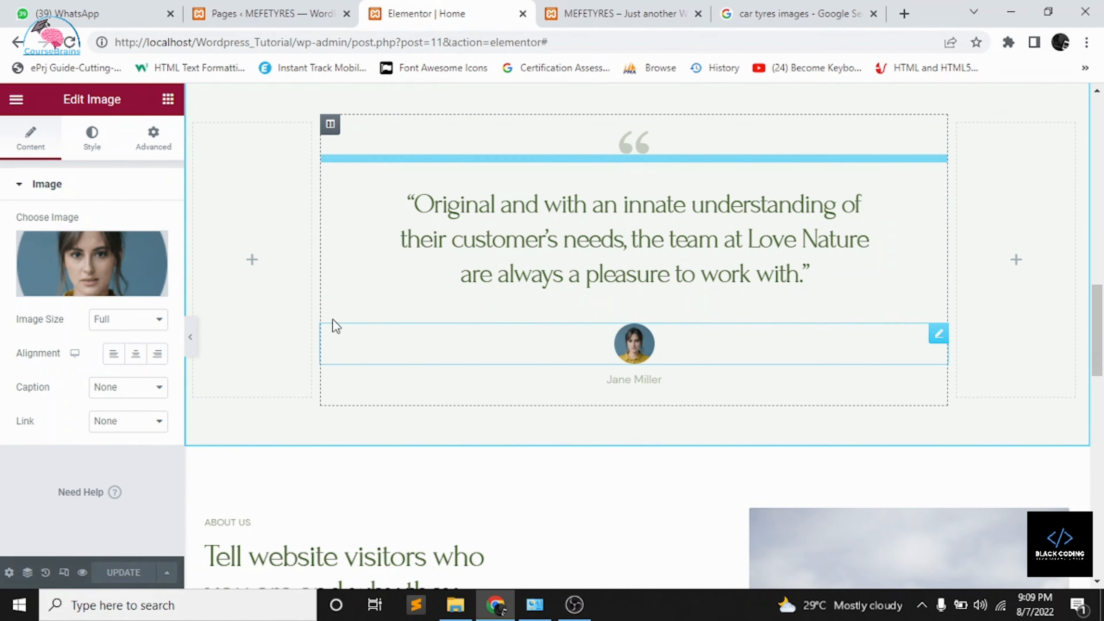
click(67, 270)
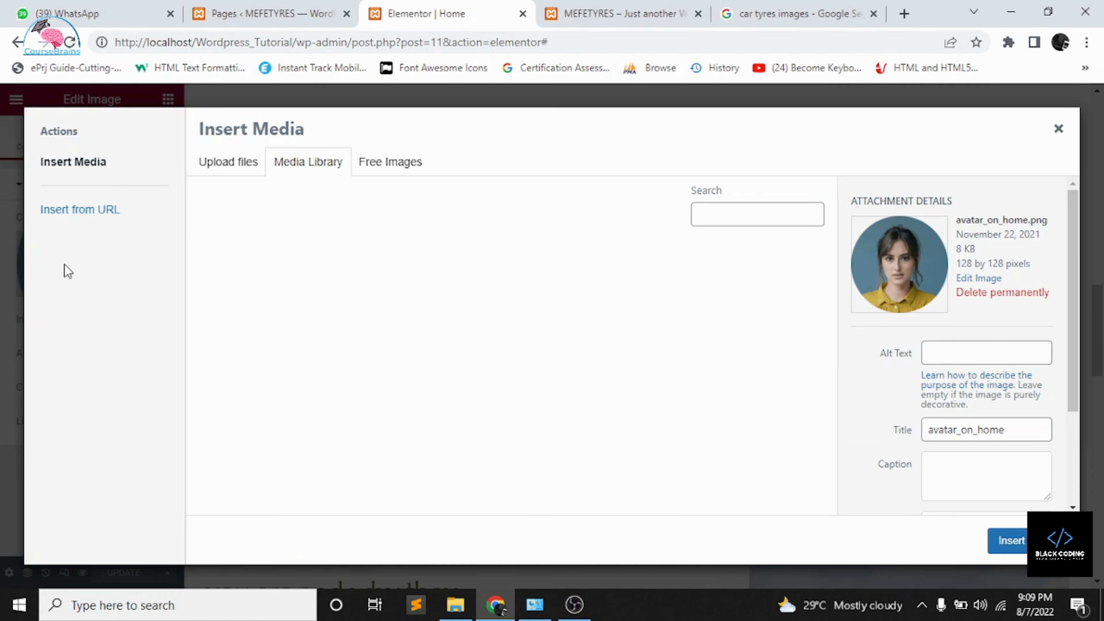
click(245, 171)
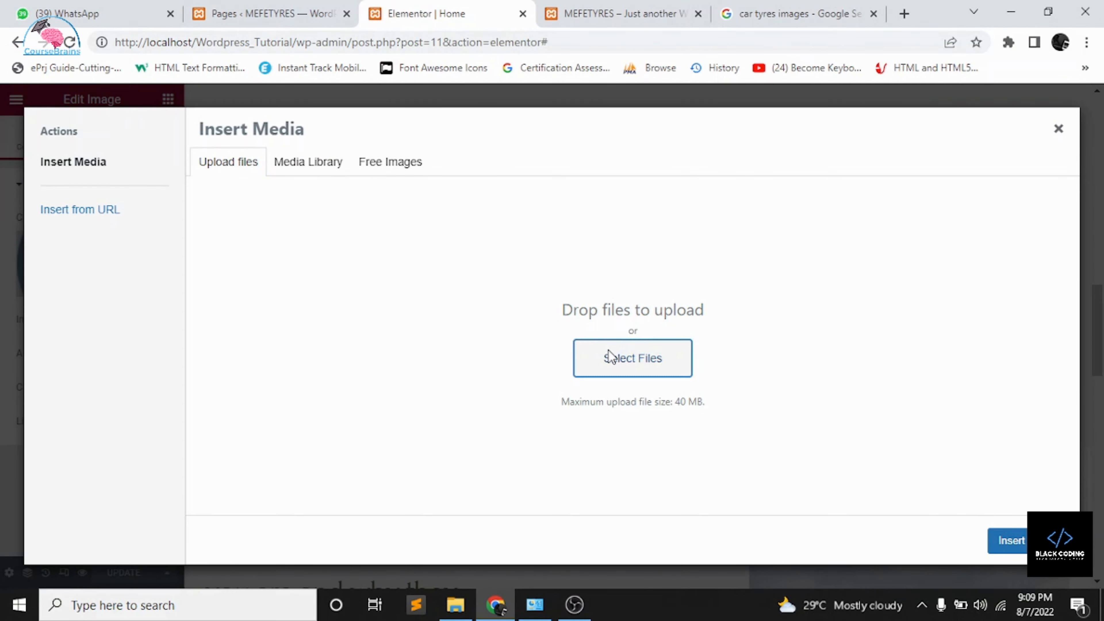
click(614, 357)
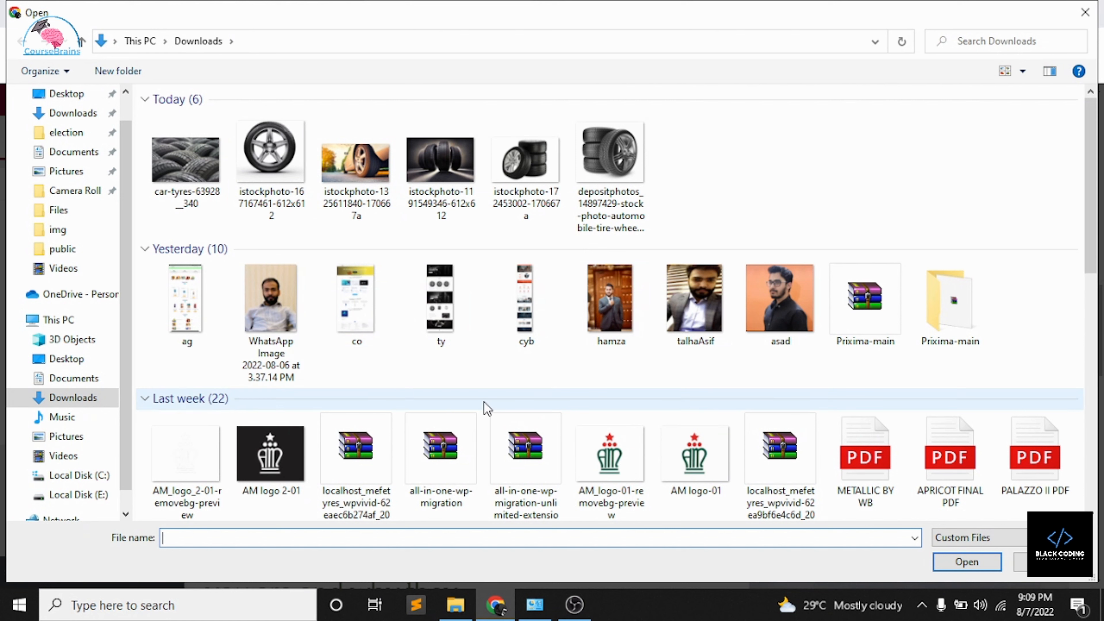
- Upload the blue-shirt portrait from the Prixima-main img folder, insert it as the testimonial avatar, and check its Image Size options
scroll(486, 407, down, 1)
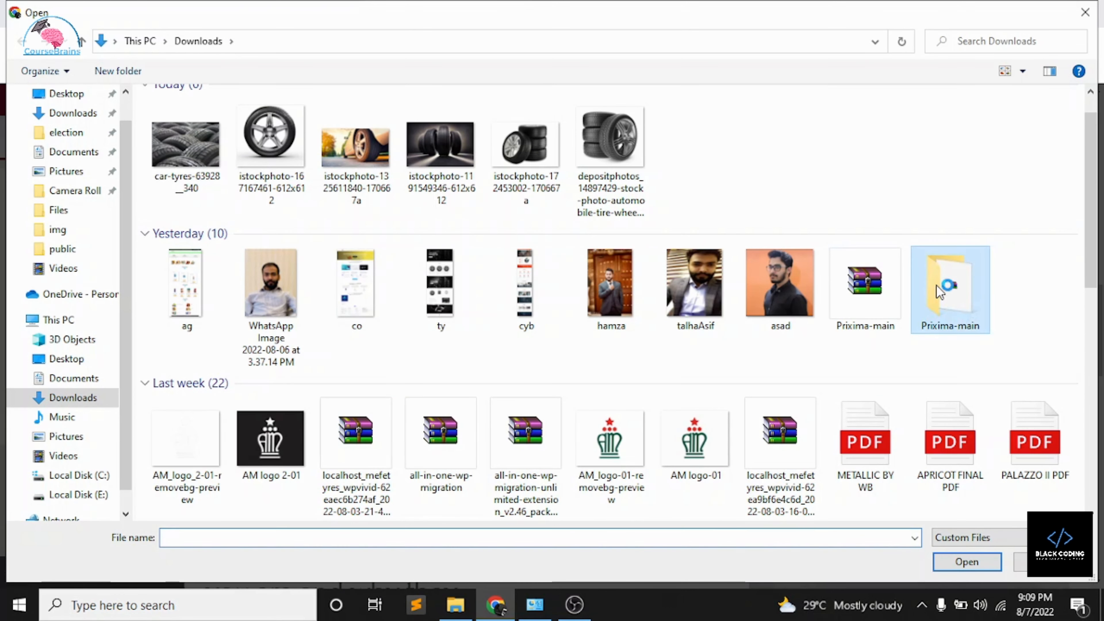
double_click(943, 289)
double_click(341, 122)
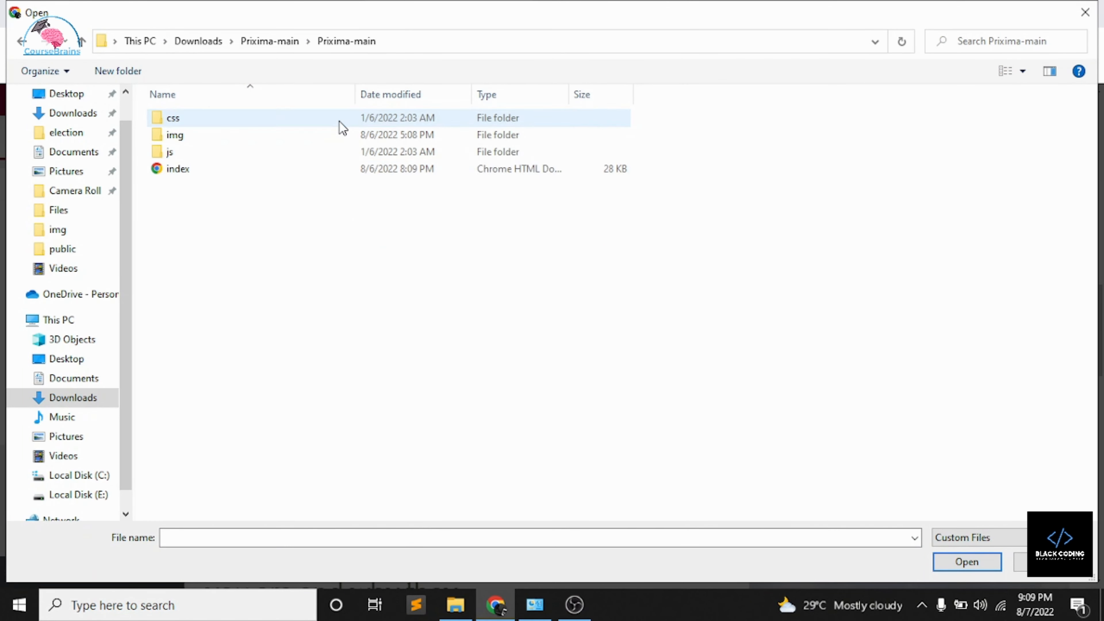
double_click(240, 137)
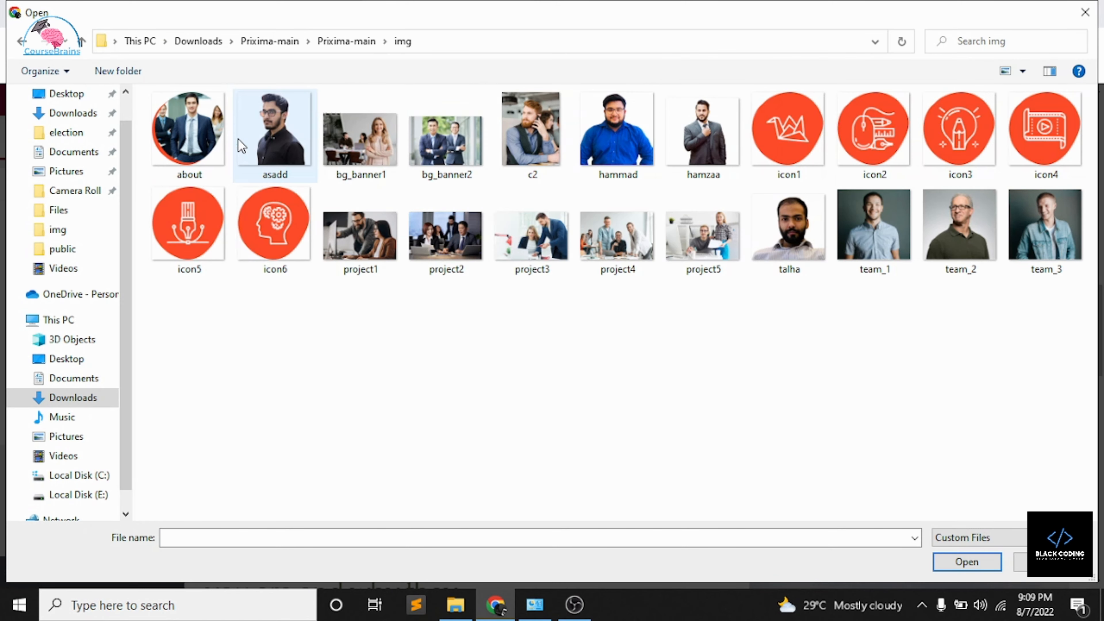
double_click(585, 147)
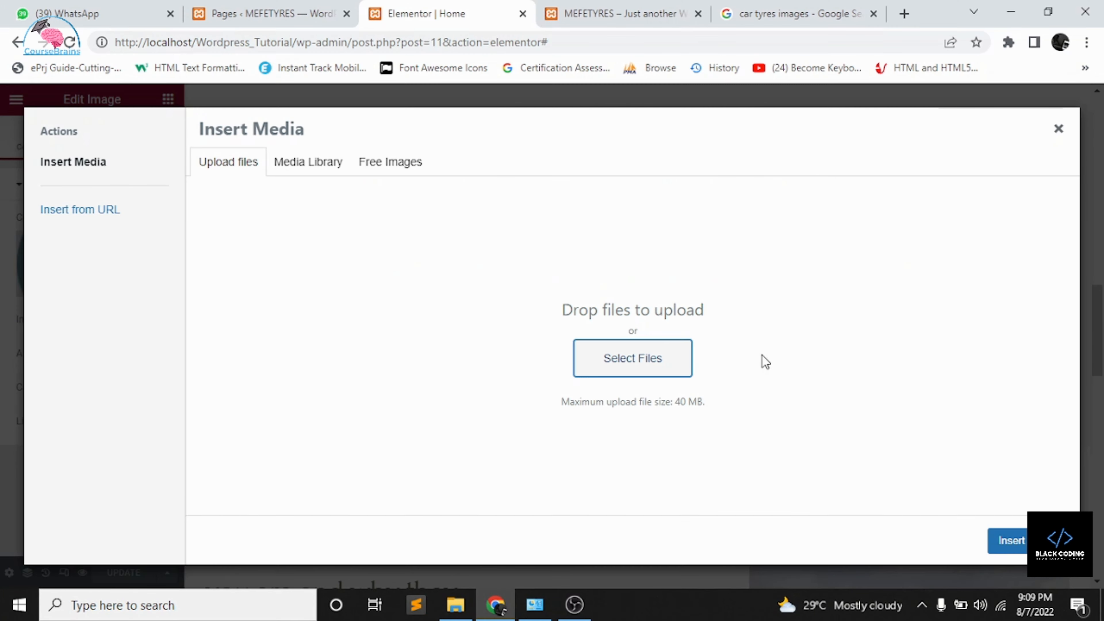
click(1012, 541)
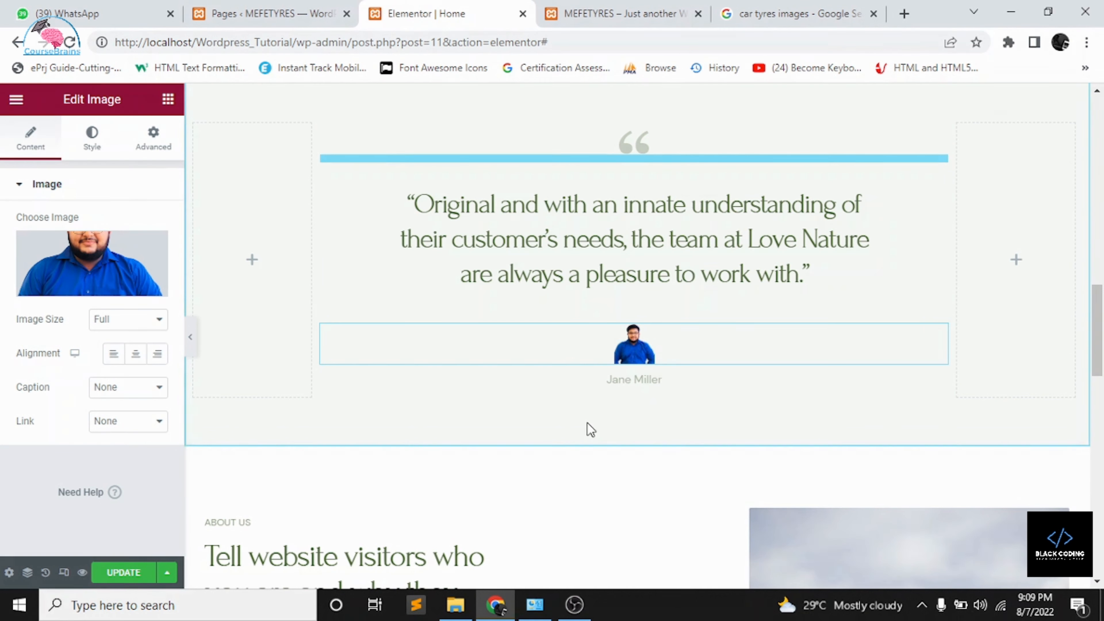
click(116, 328)
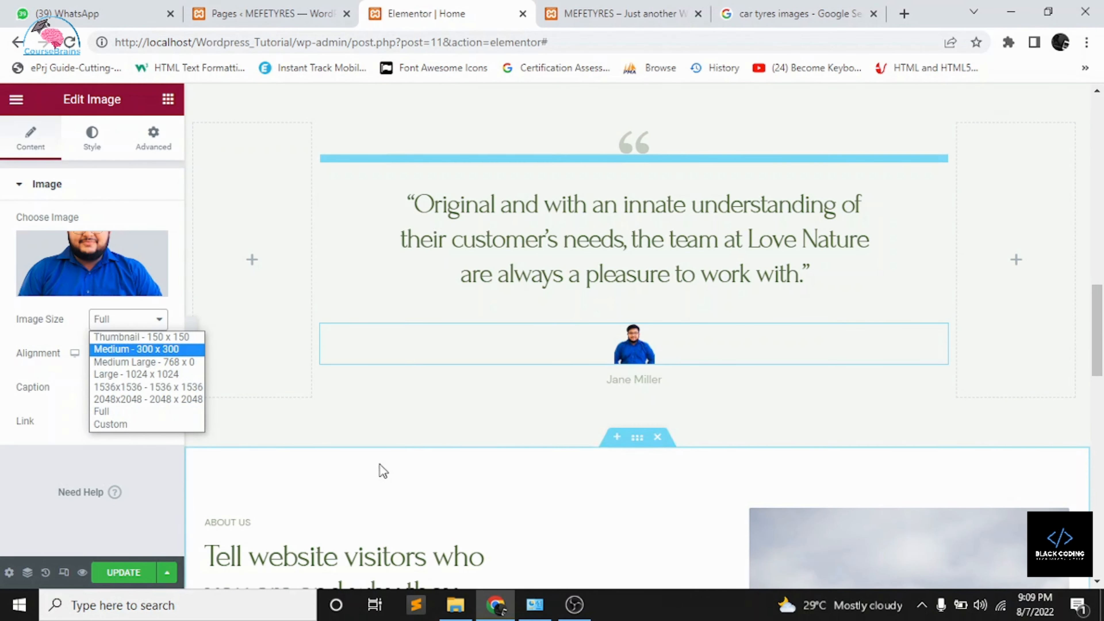
- Open the testimonial author's text for editing and select the whole name
click(622, 383)
triple_click(132, 371)
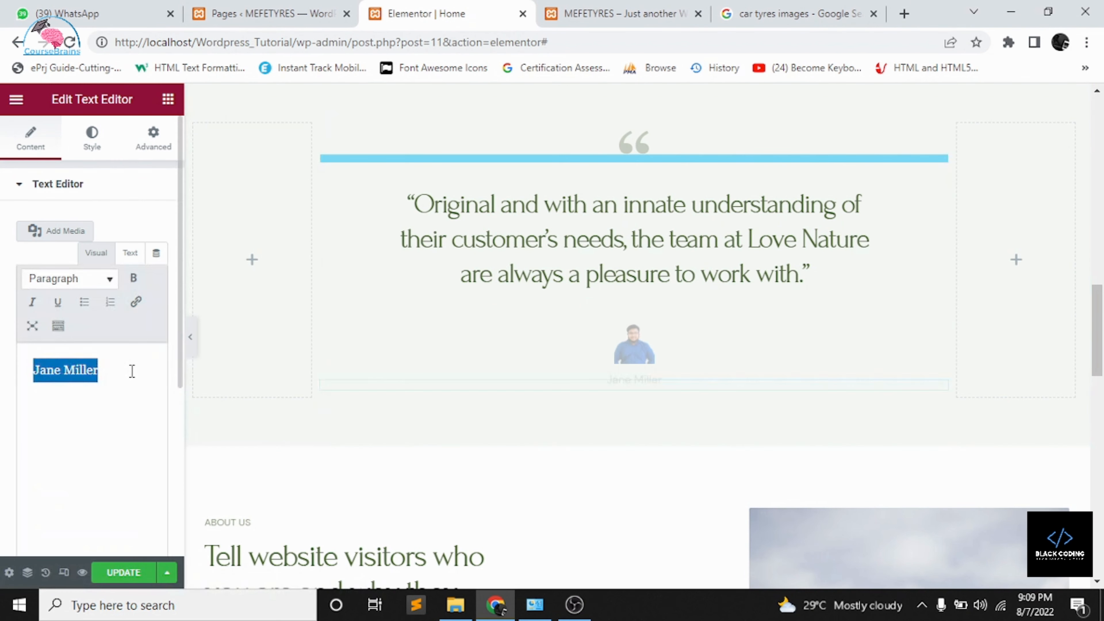
- Replace the placeholder author name under the testimonial photo with the customer's name
key(BackSpace)
text(mUhmm)
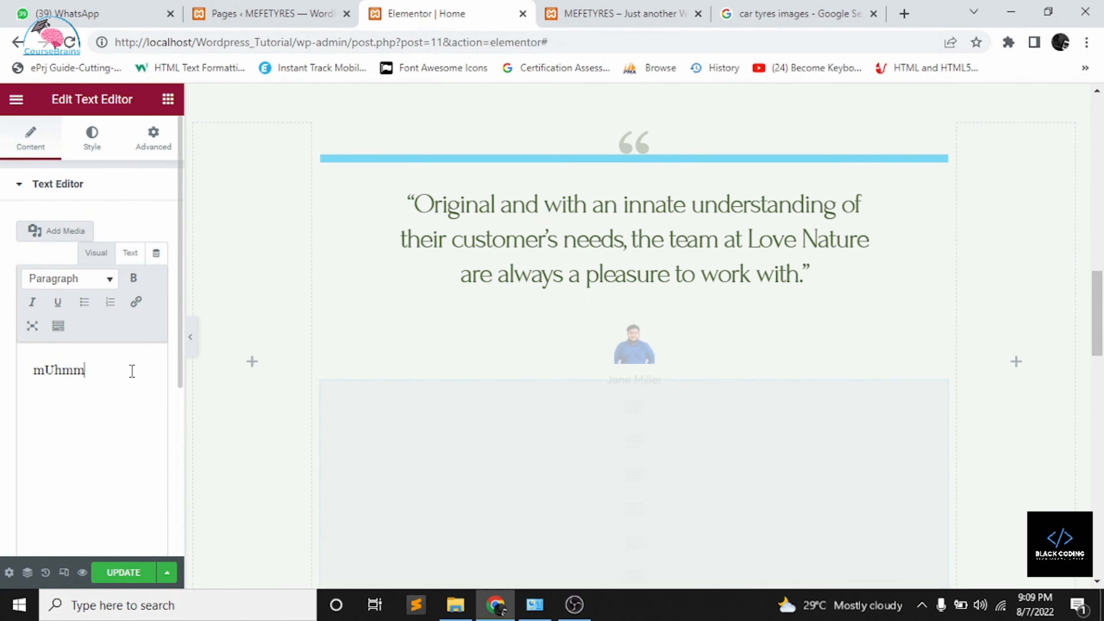
key(ctrl+a)
key(BackSpace)
text(mUHAM)
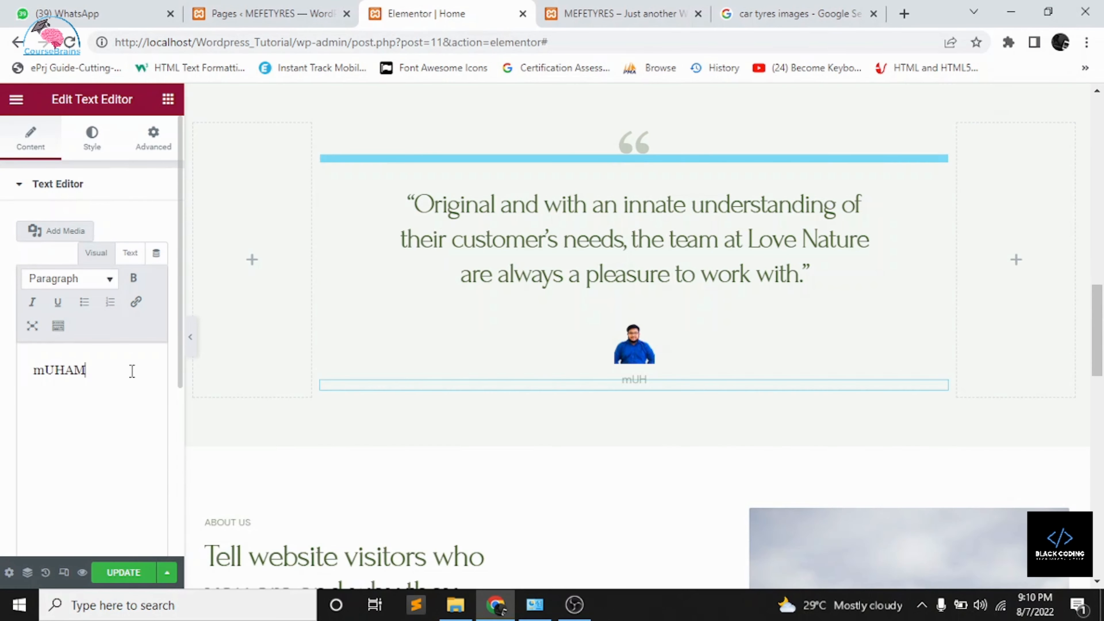
key(BackSpace)
text(HAMMMAD)
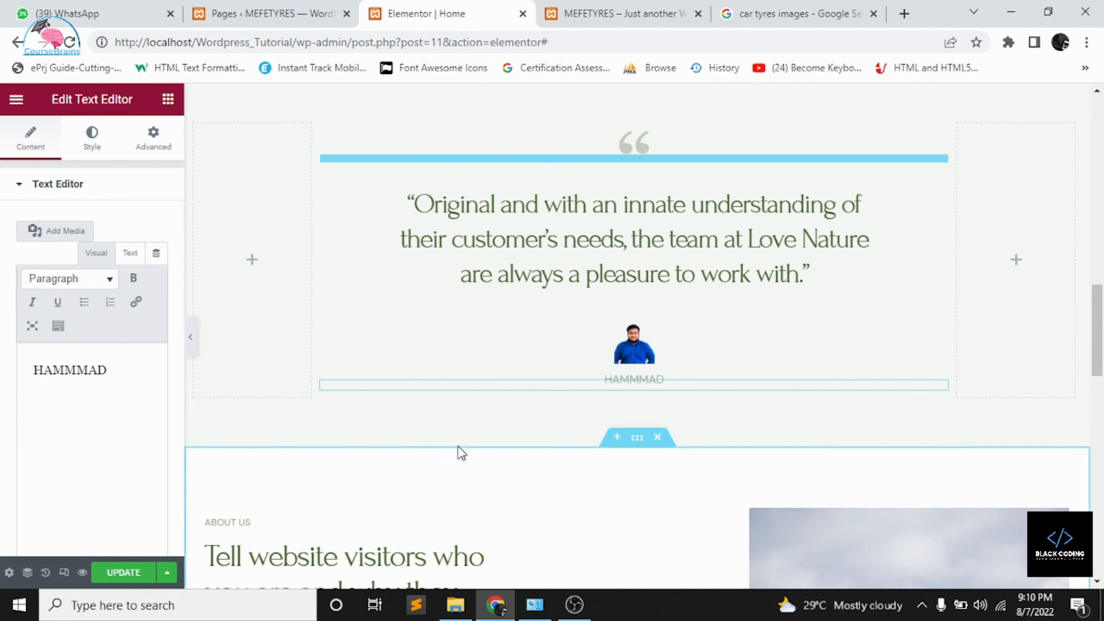
scroll(601, 365, down, 6)
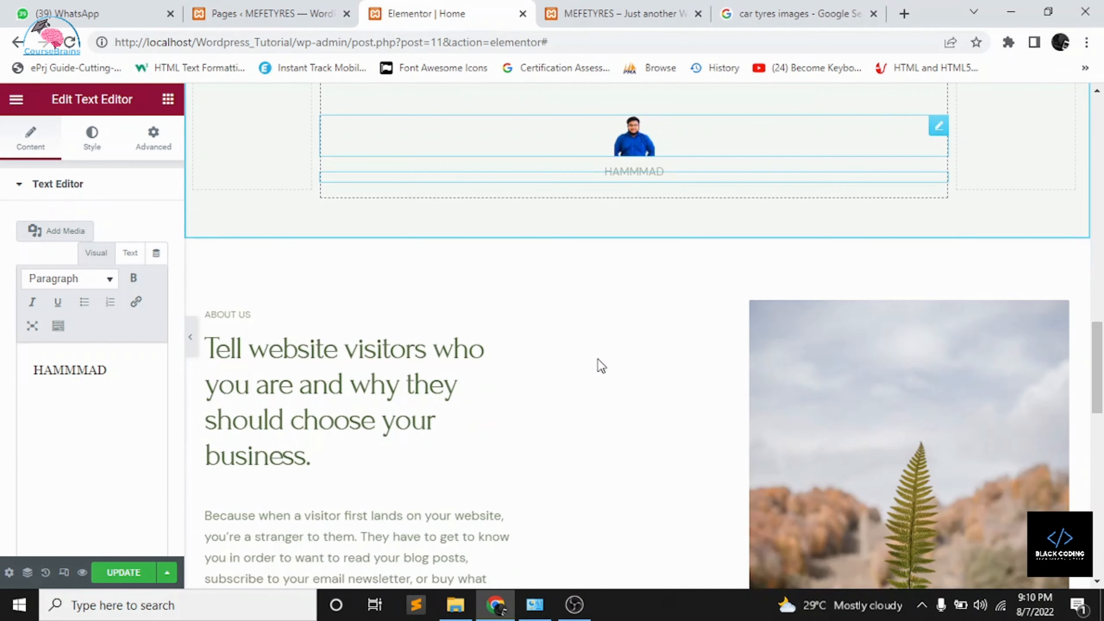
click(322, 413)
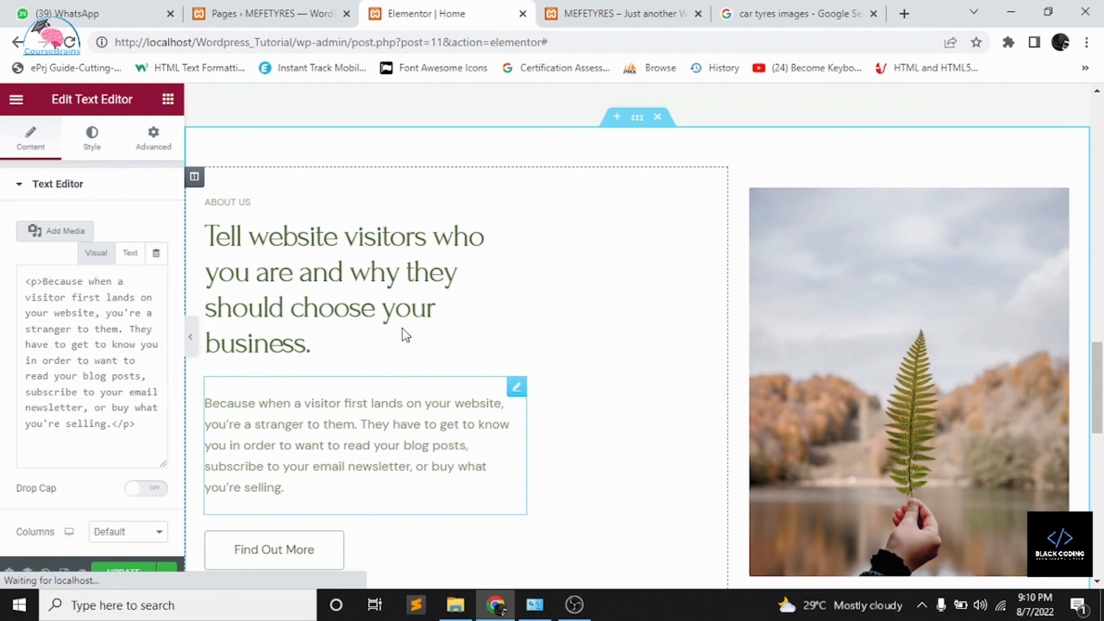
click(427, 296)
scroll(437, 440, down, 1)
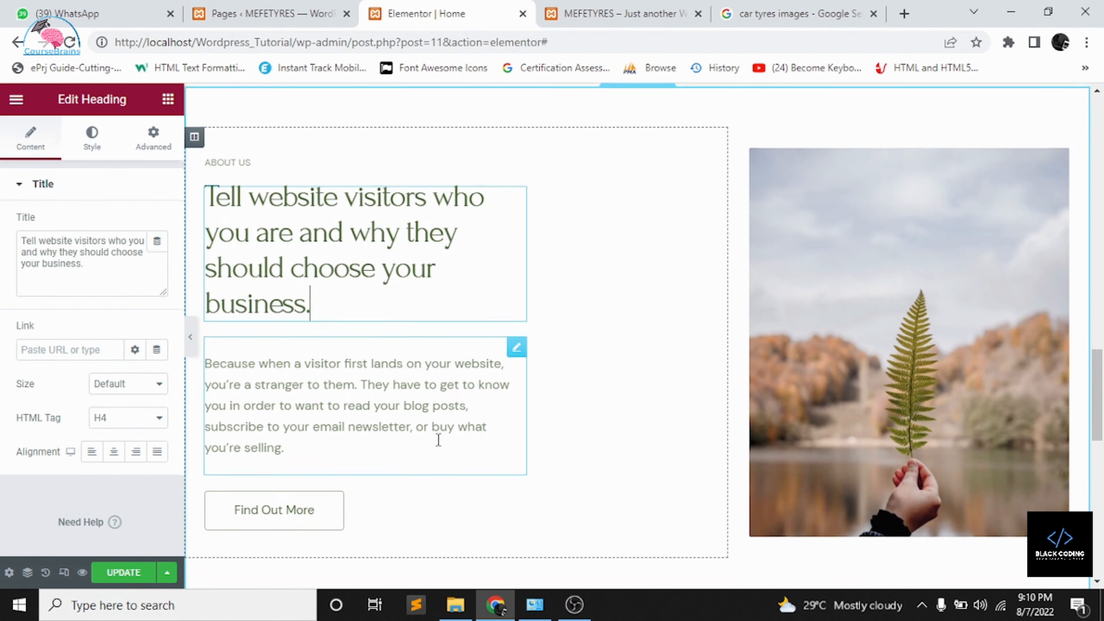
click(436, 440)
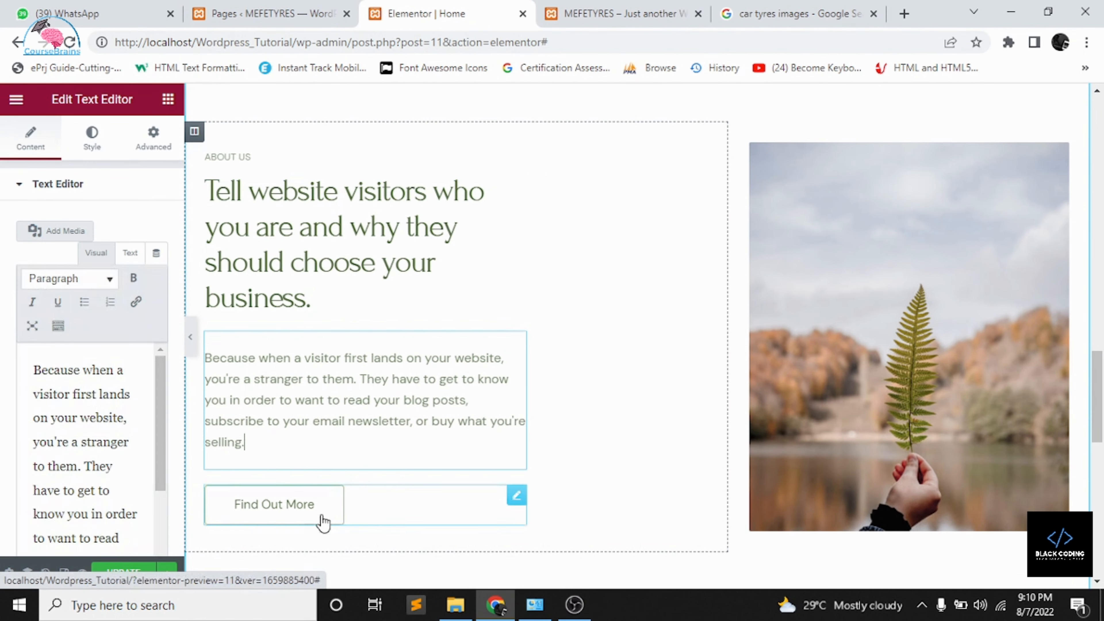
- Set the normal text color of the About Us section's Find Out More button to white (#FFFFFF)
click(311, 530)
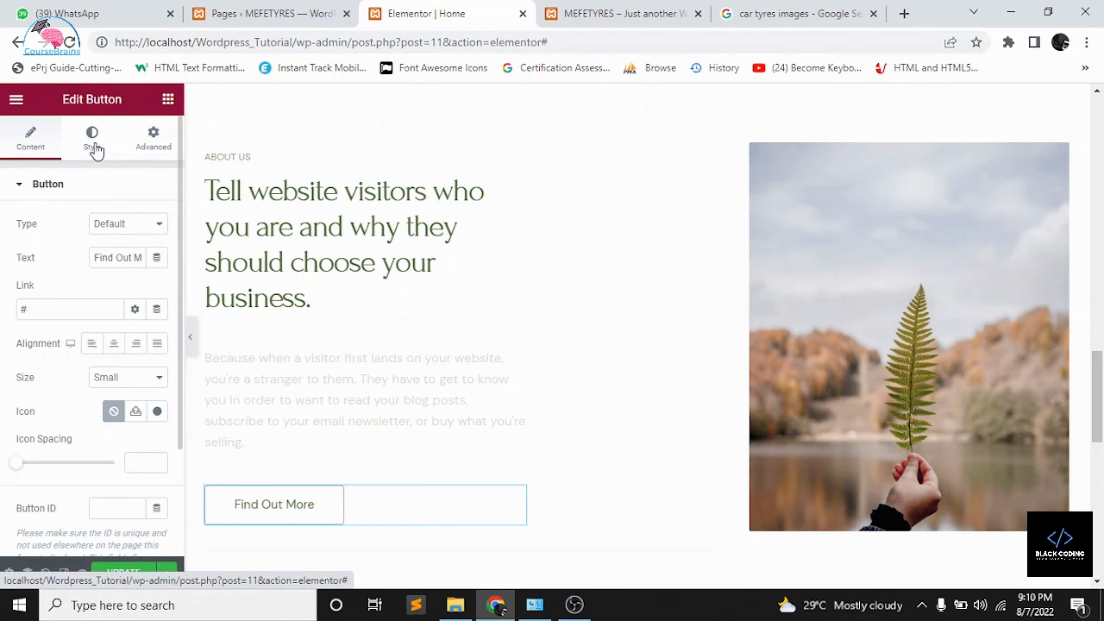
click(90, 136)
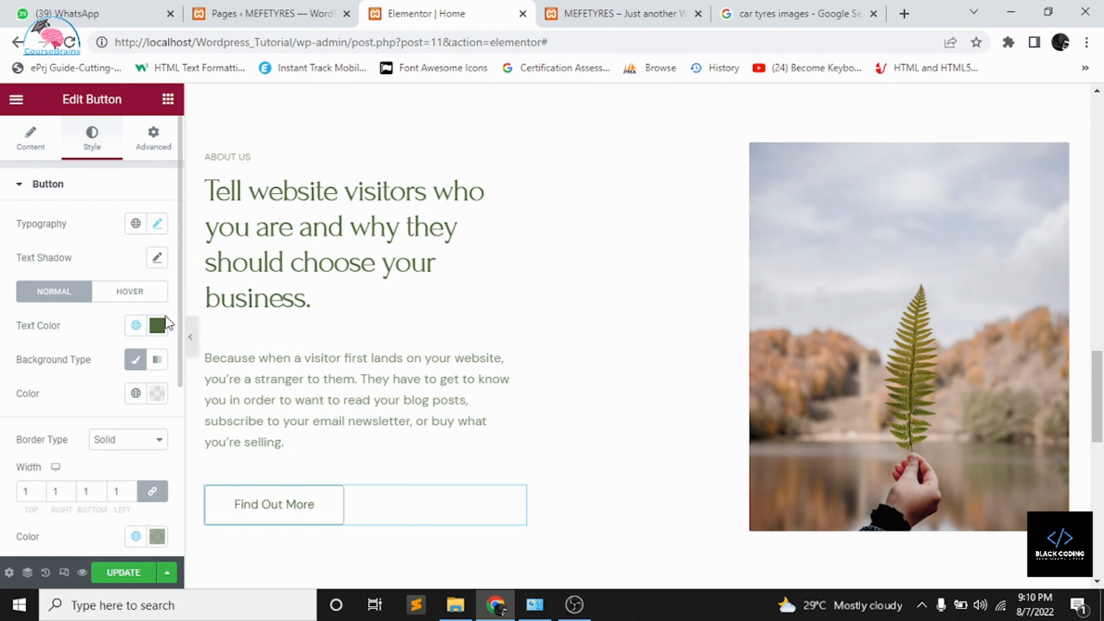
click(157, 327)
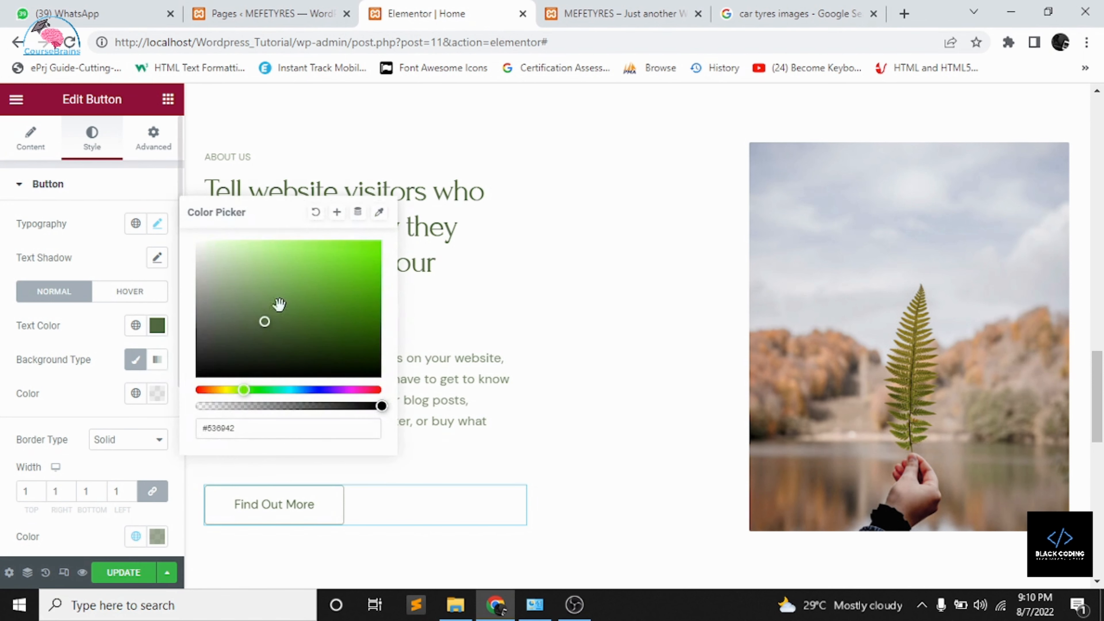
drag(267, 323, 193, 394)
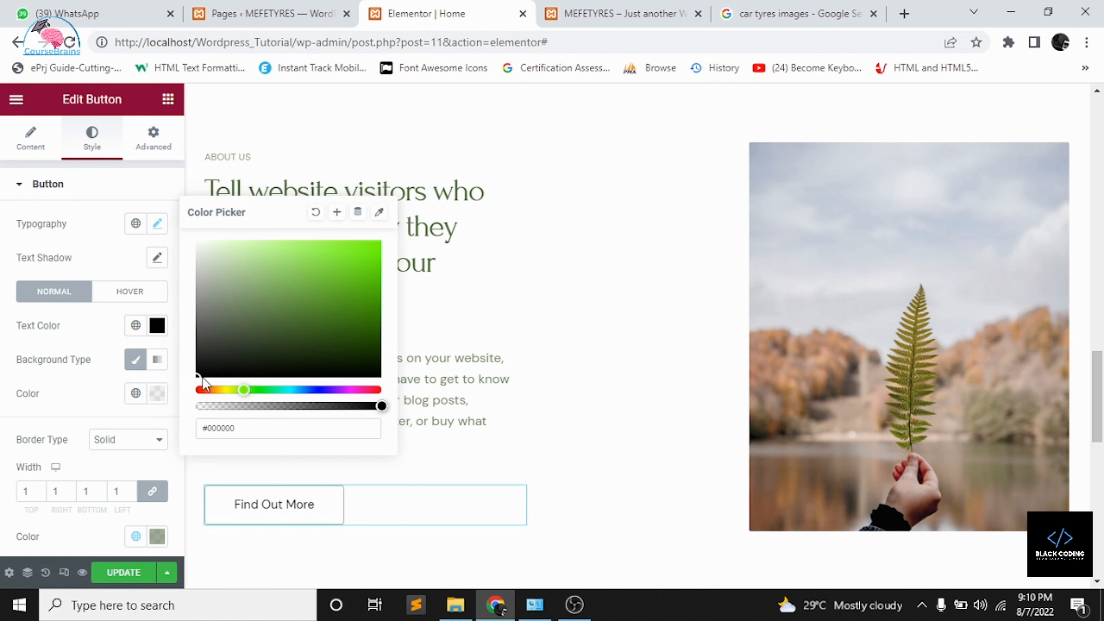
drag(199, 374, 220, 151)
drag(209, 152, 159, 235)
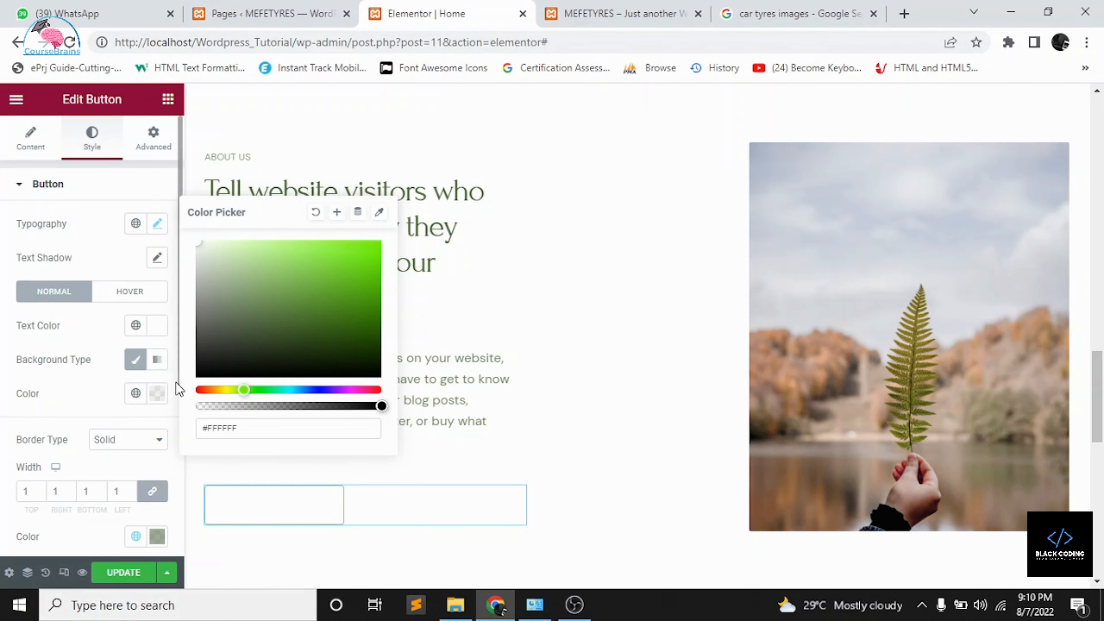
- Give the Find Out More button a fully opaque black (#000000) background in its normal state
click(159, 394)
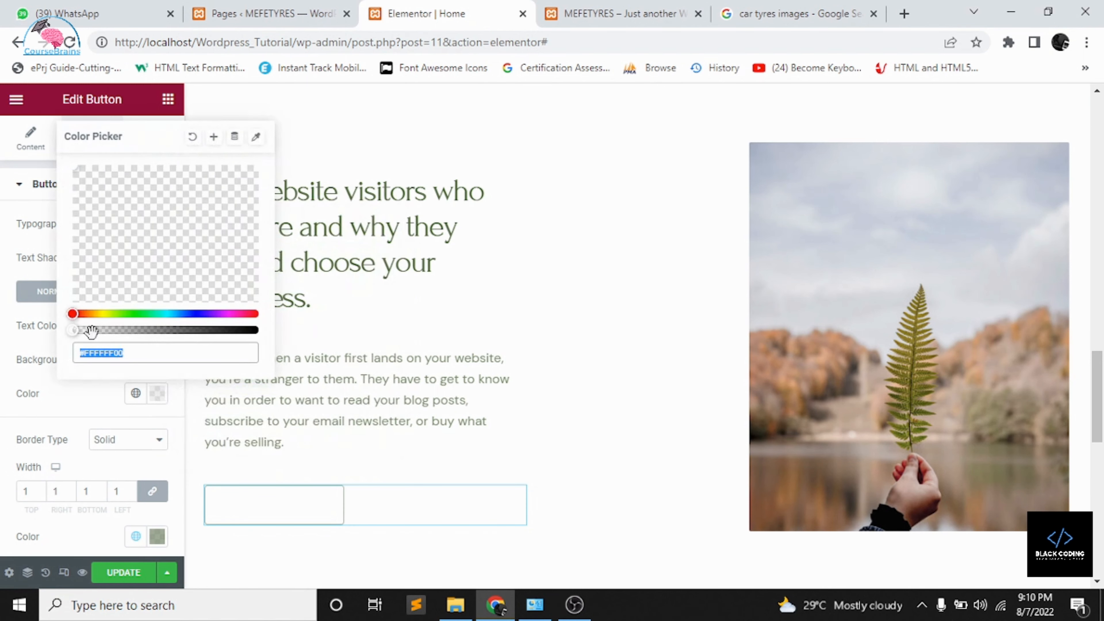
mouse_move(80, 332)
mouse_down()
mouse_move(217, 331)
mouse_move(262, 344)
mouse_up()
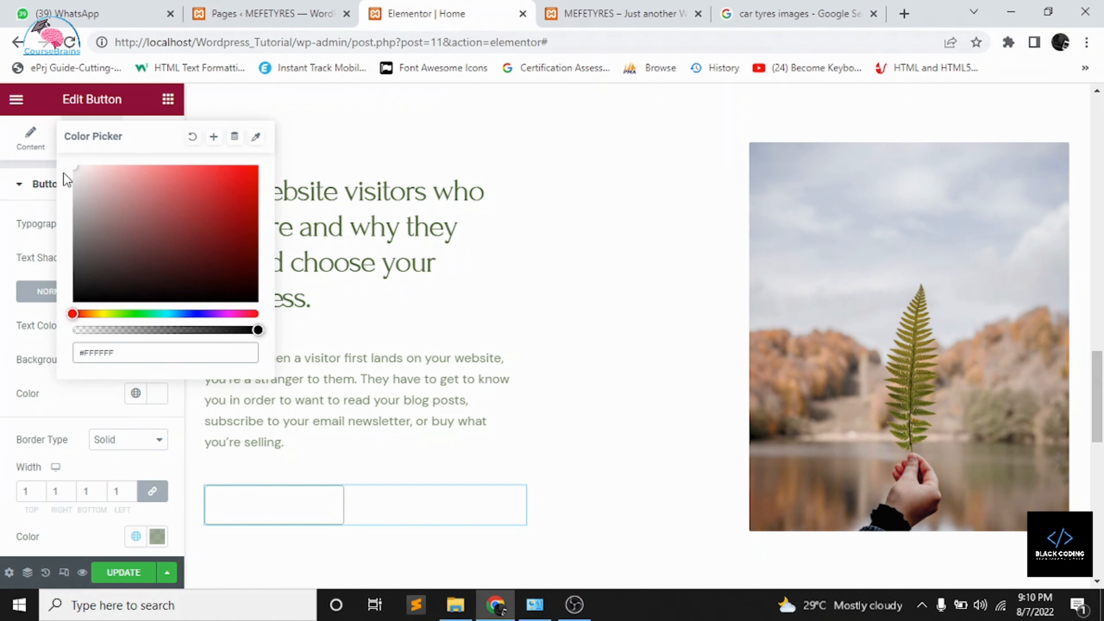
drag(71, 168, 72, 327)
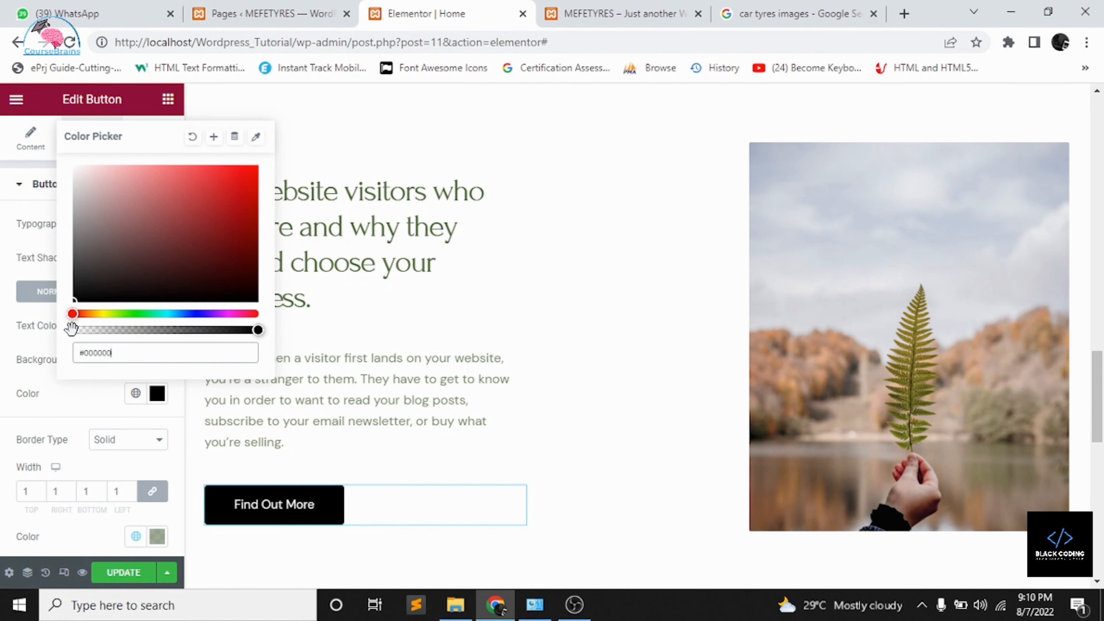
click(54, 445)
- Set the Find Out More button's hover text color to black (#000000) and its hover background color to white (#FFFFFF)
click(123, 295)
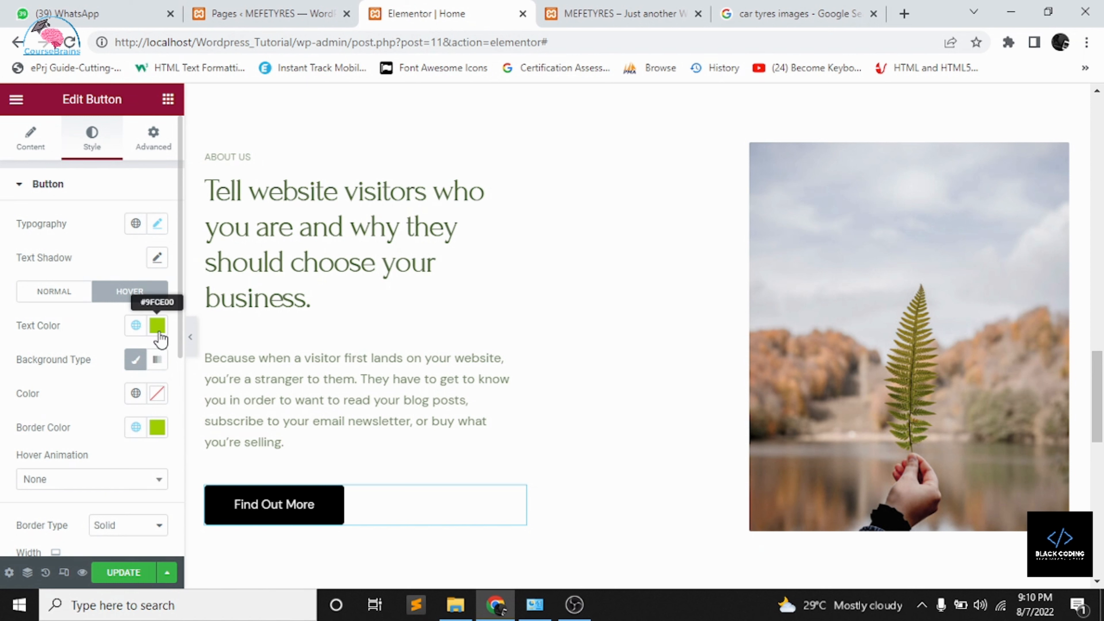
click(157, 329)
mouse_move(212, 372)
mouse_down()
mouse_move(224, 321)
mouse_move(212, 296)
mouse_move(198, 378)
mouse_up()
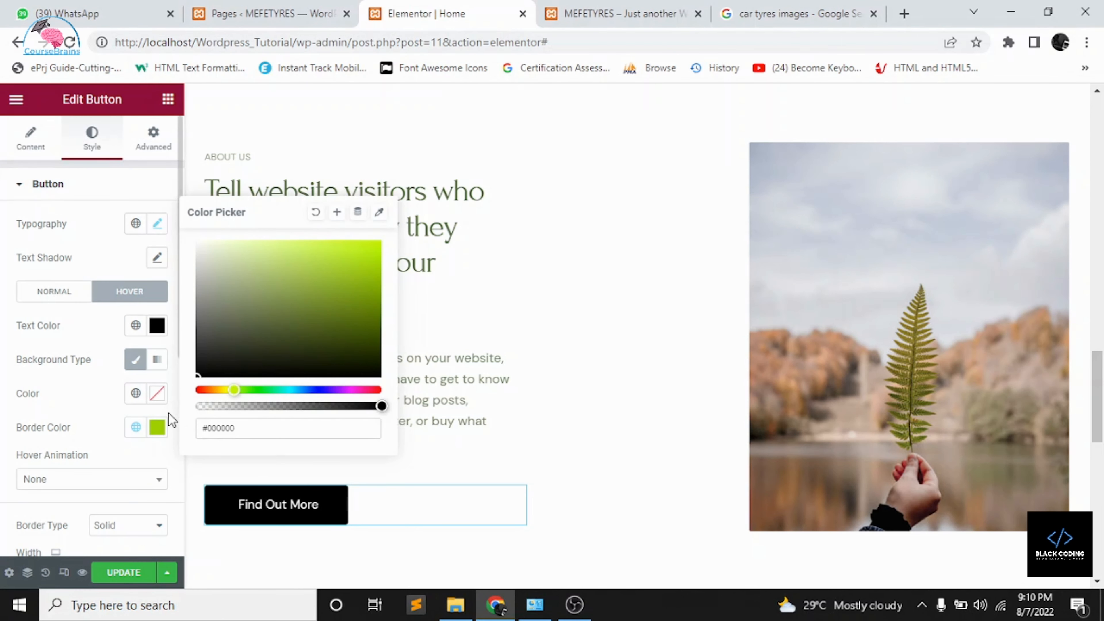
click(157, 426)
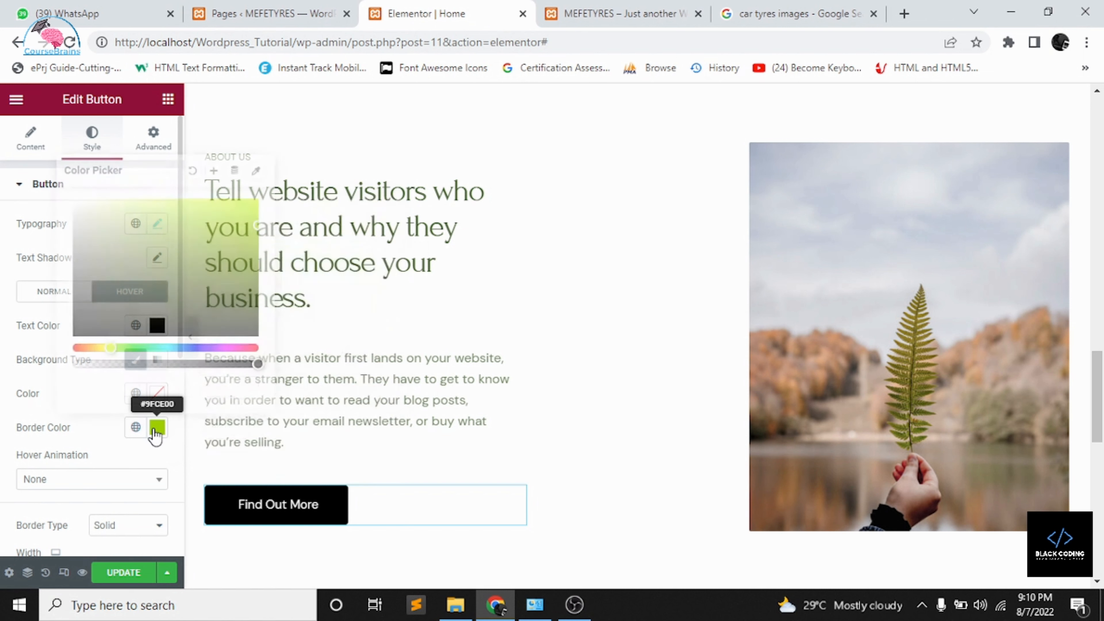
click(153, 396)
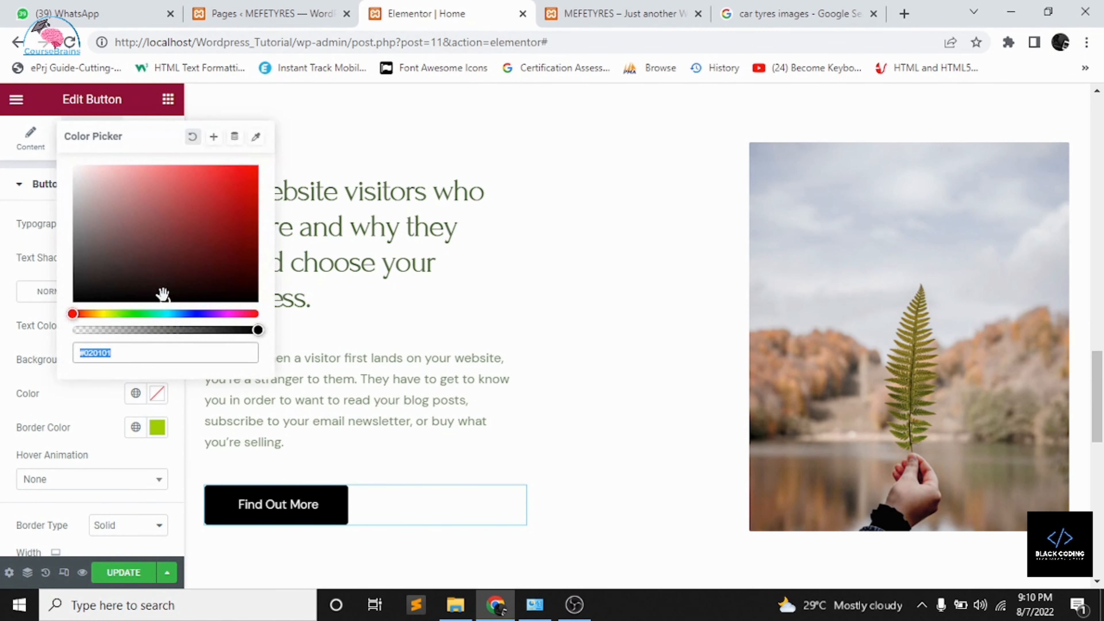
drag(165, 298, 60, 156)
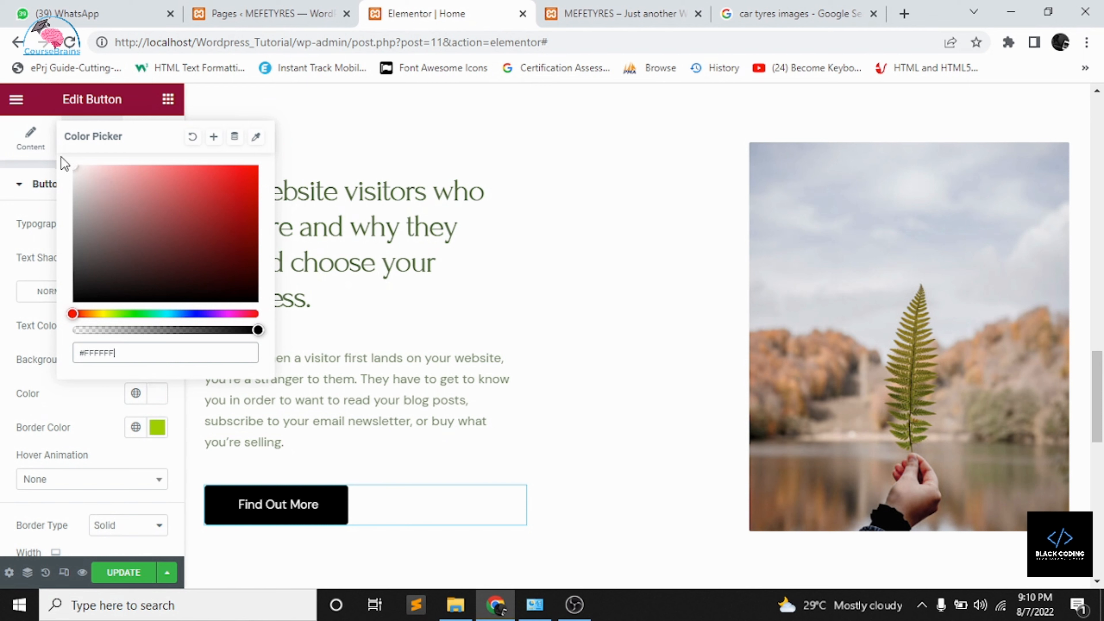
click(239, 382)
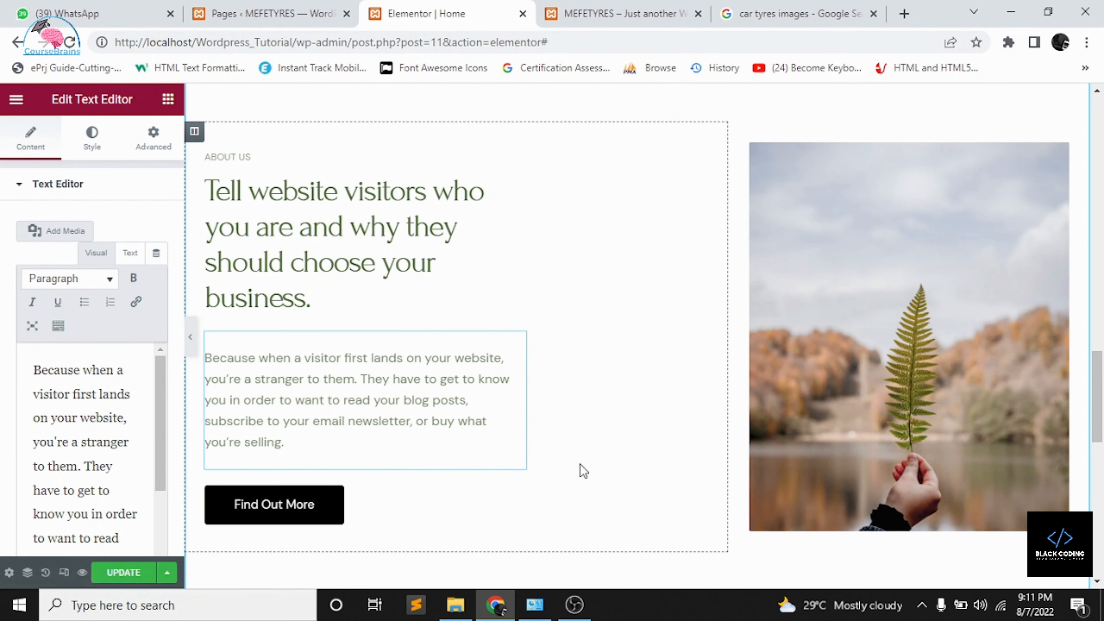
- Replace the About Us leaf image by uploading and inserting the depositphotos_14897429 automobile tire wheel picture from the Downloads folder
click(813, 362)
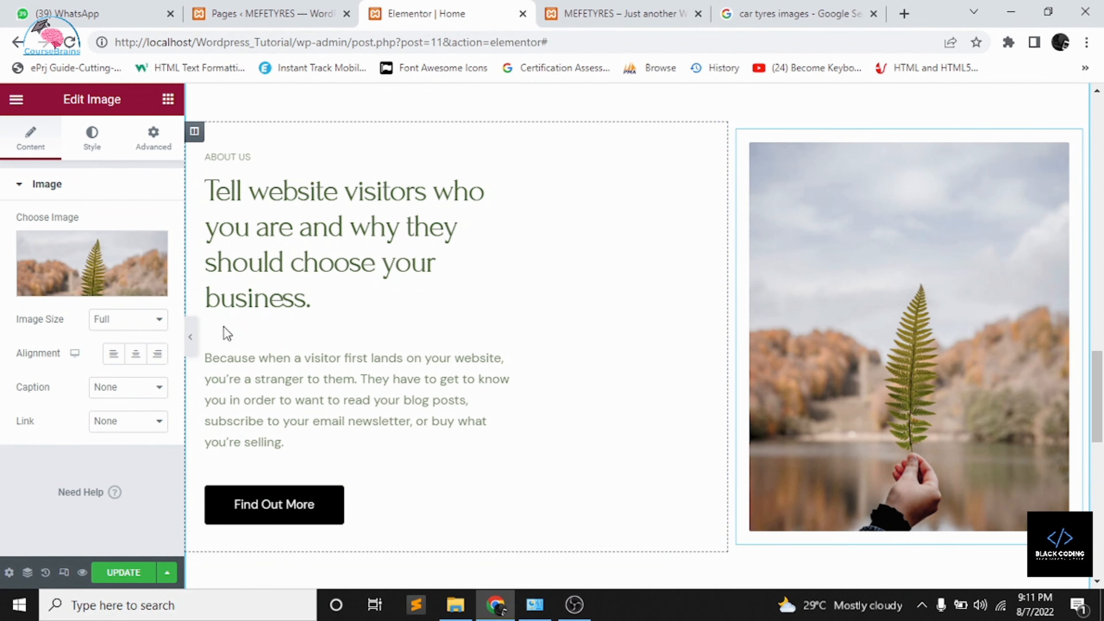
click(113, 289)
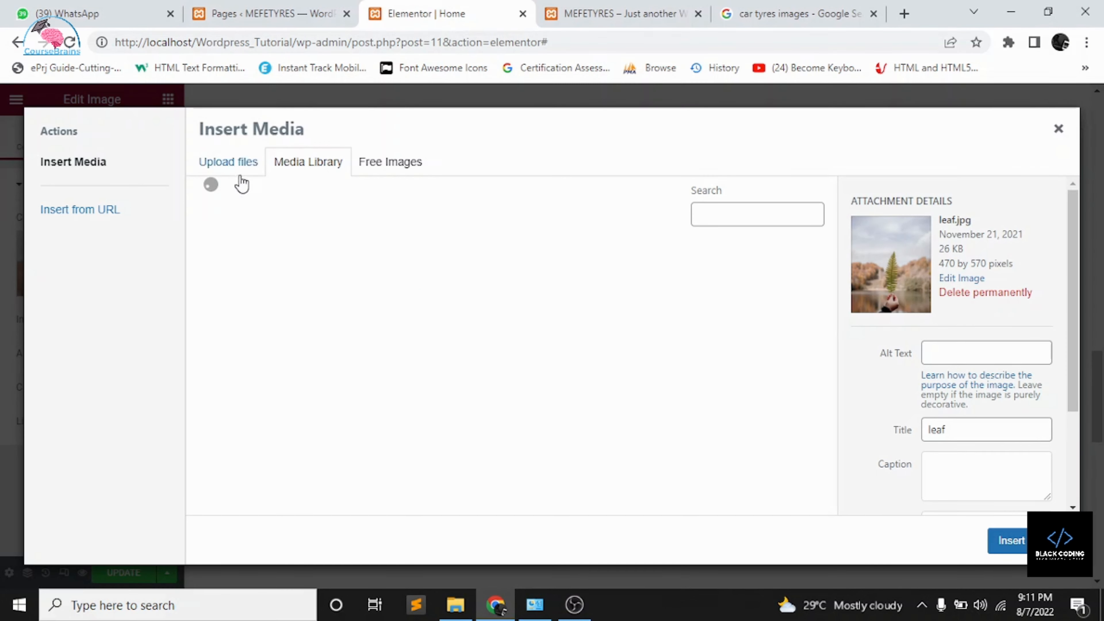
click(226, 169)
click(631, 355)
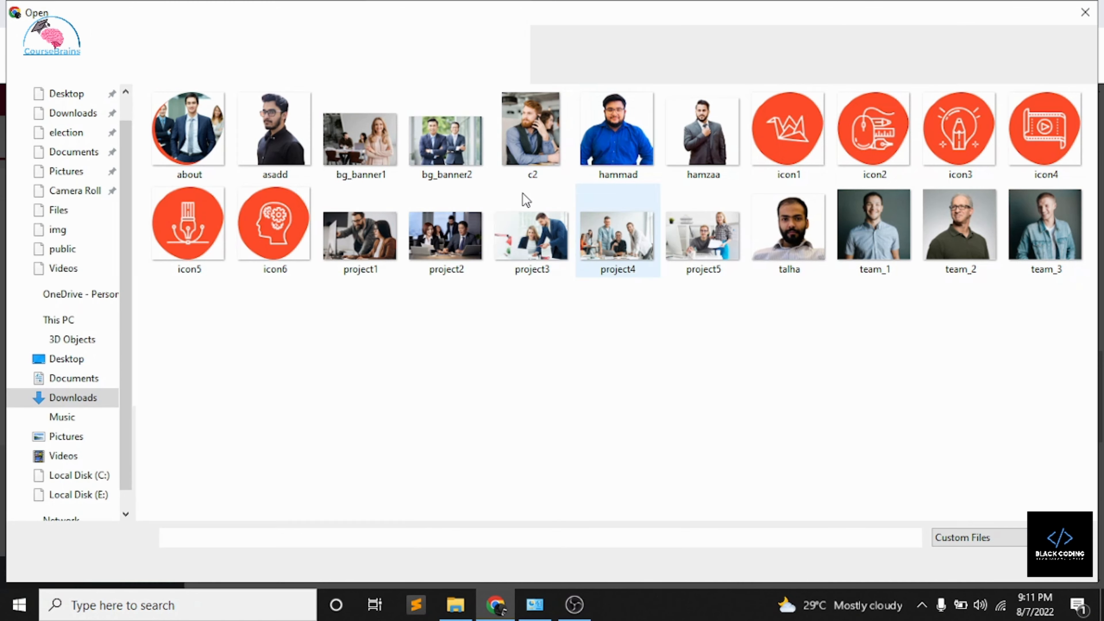
click(47, 114)
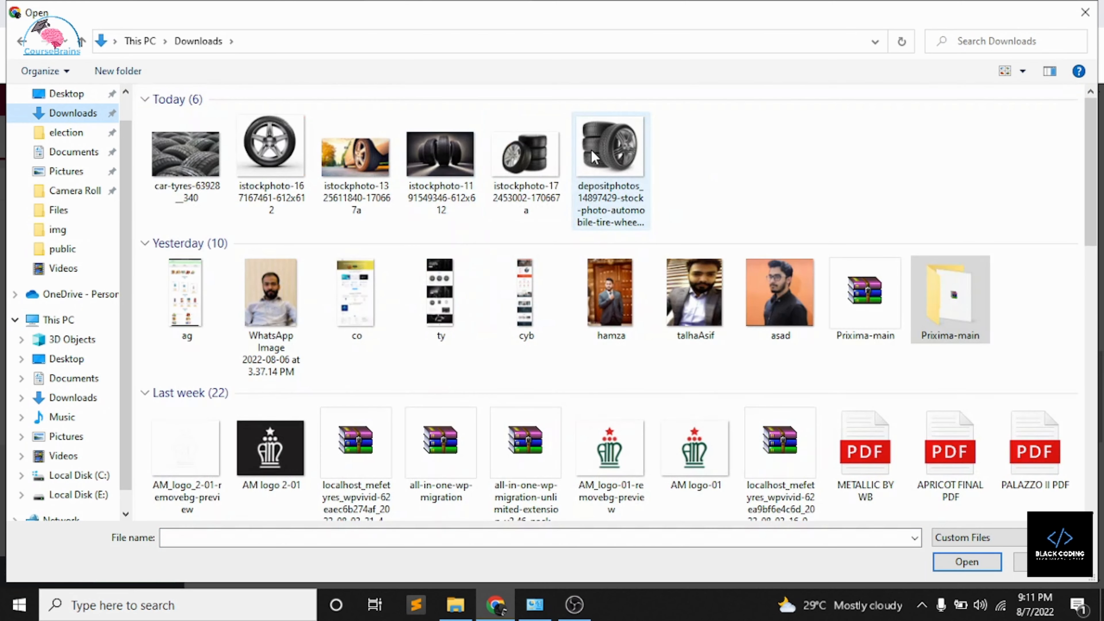
double_click(595, 157)
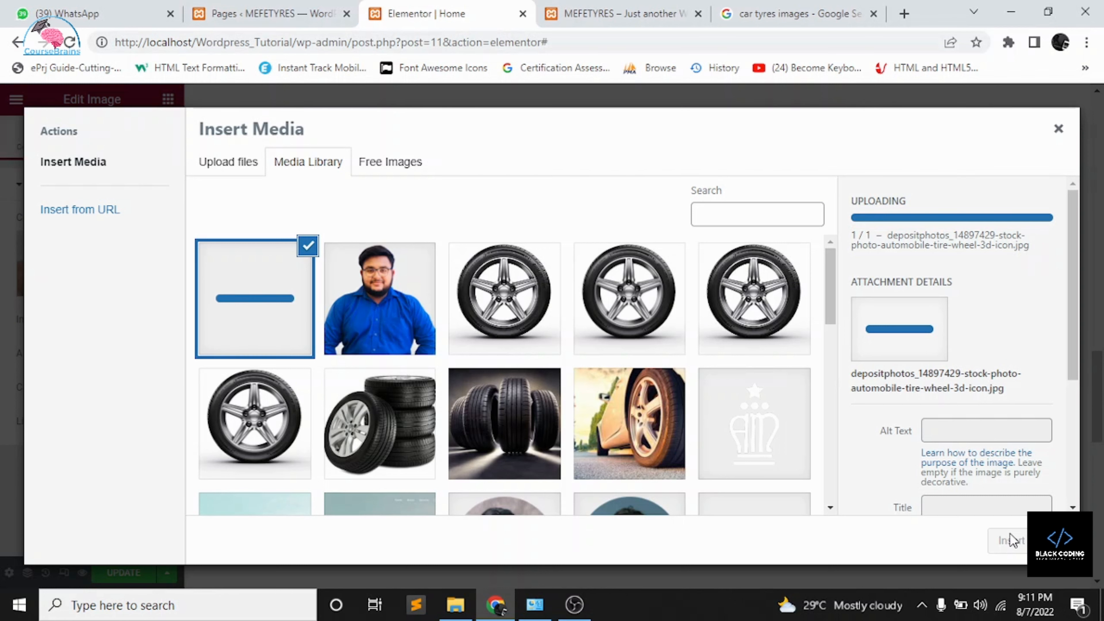
click(1011, 541)
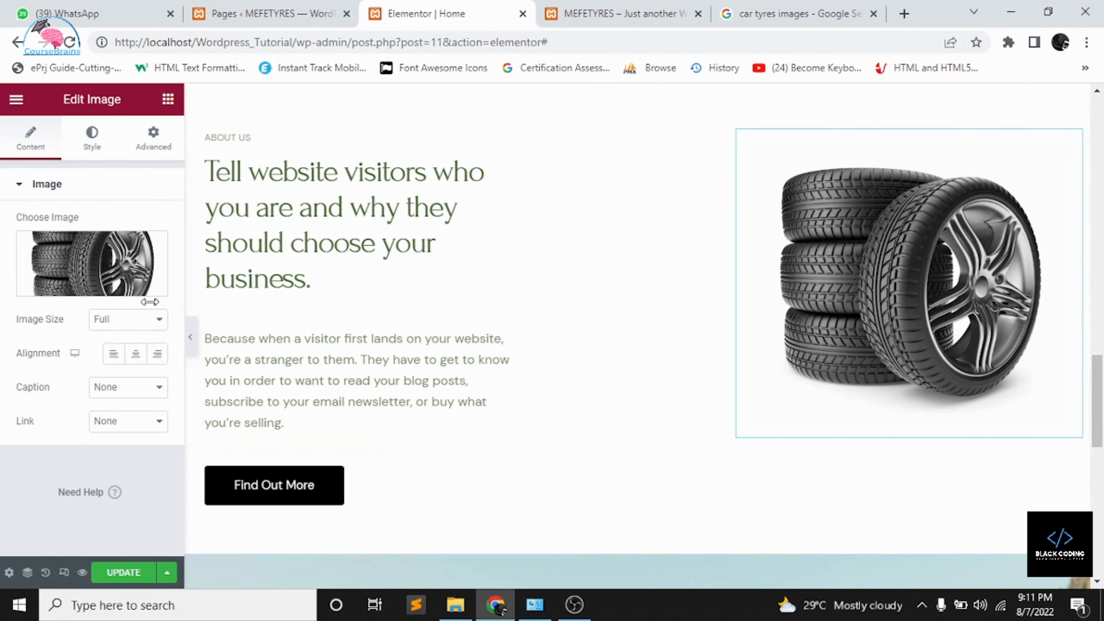
click(116, 322)
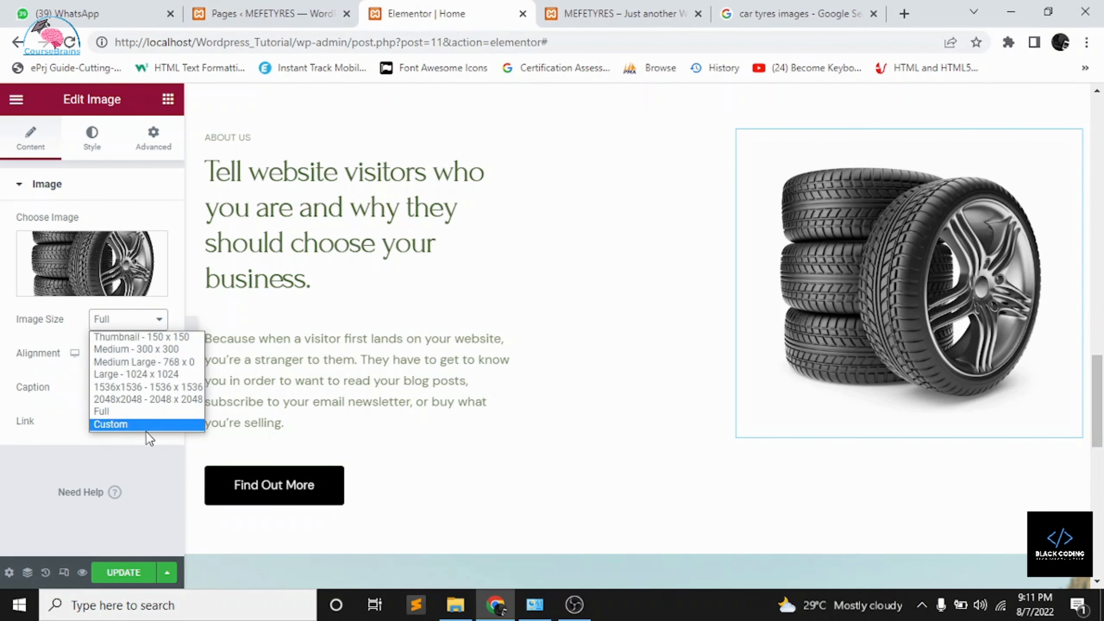
click(90, 163)
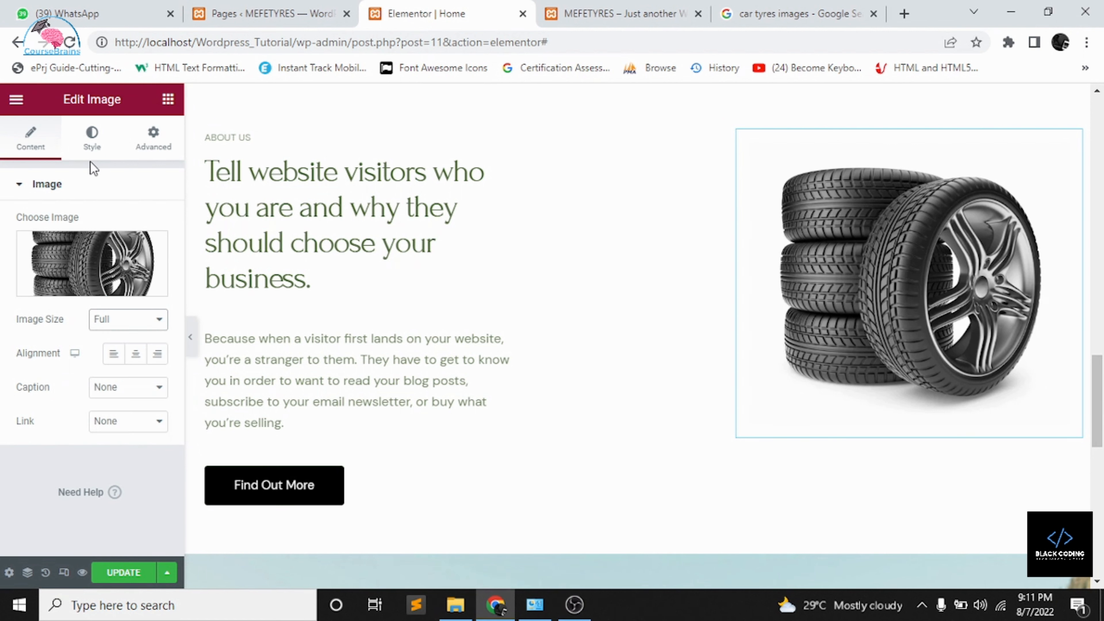
- Try an opacity of 0.5 on the tyre image and return it to full opacity with a value of 1
click(93, 140)
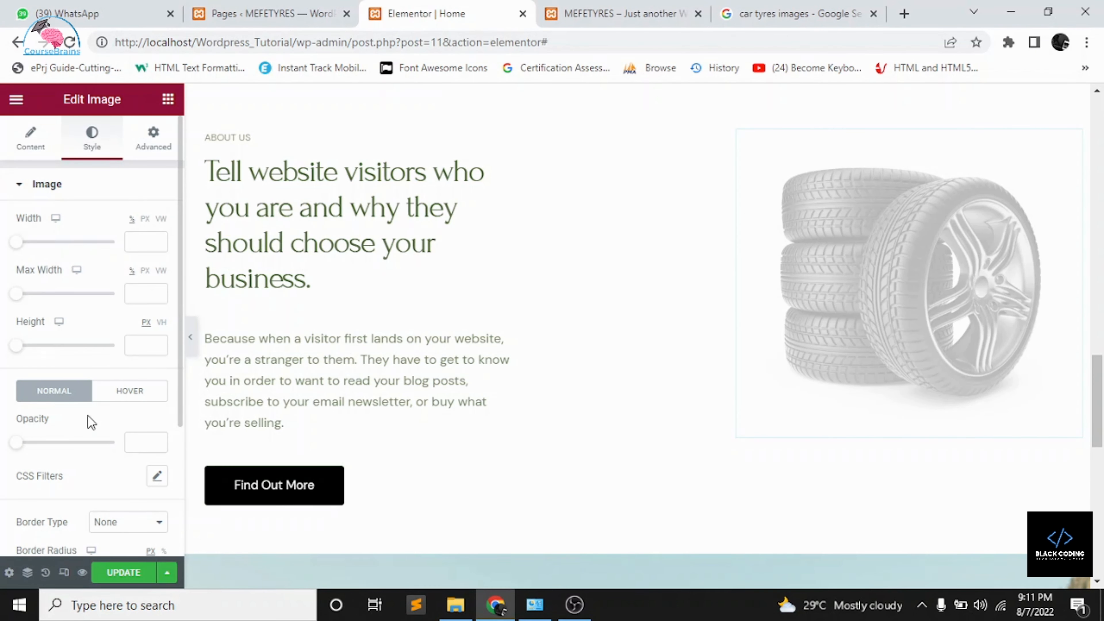
scroll(91, 422, down, 2)
drag(18, 381, 64, 386)
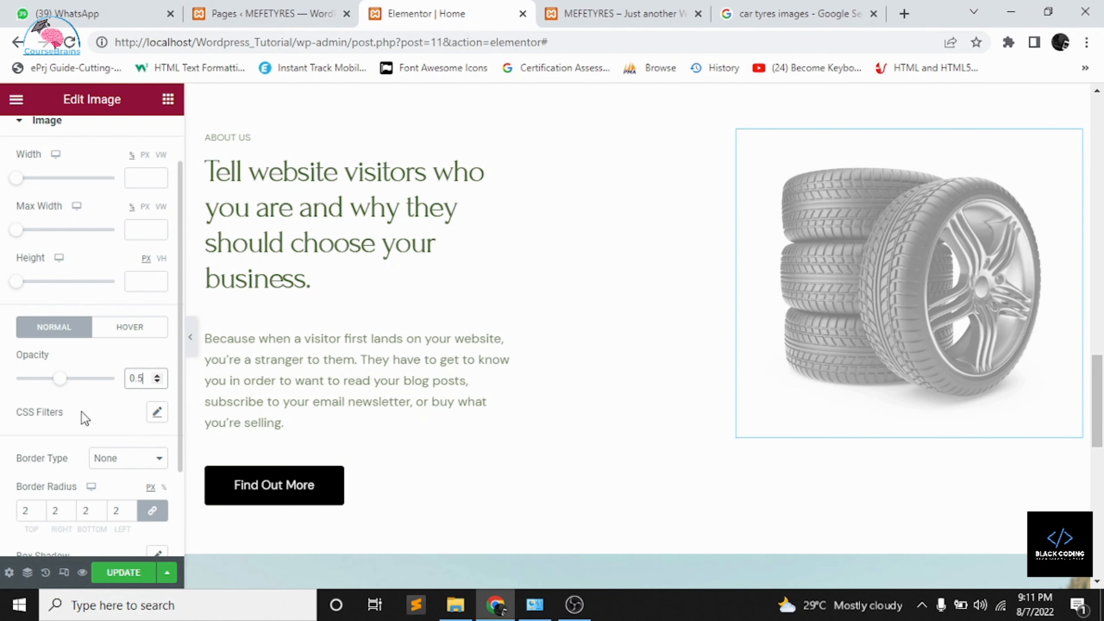
key(super)
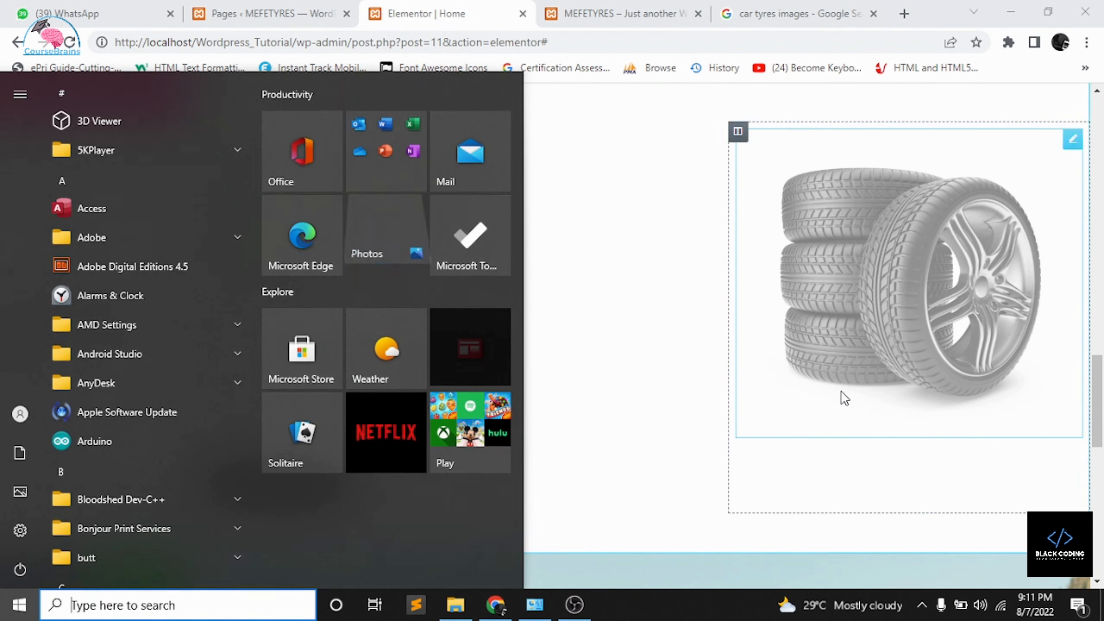
click(785, 533)
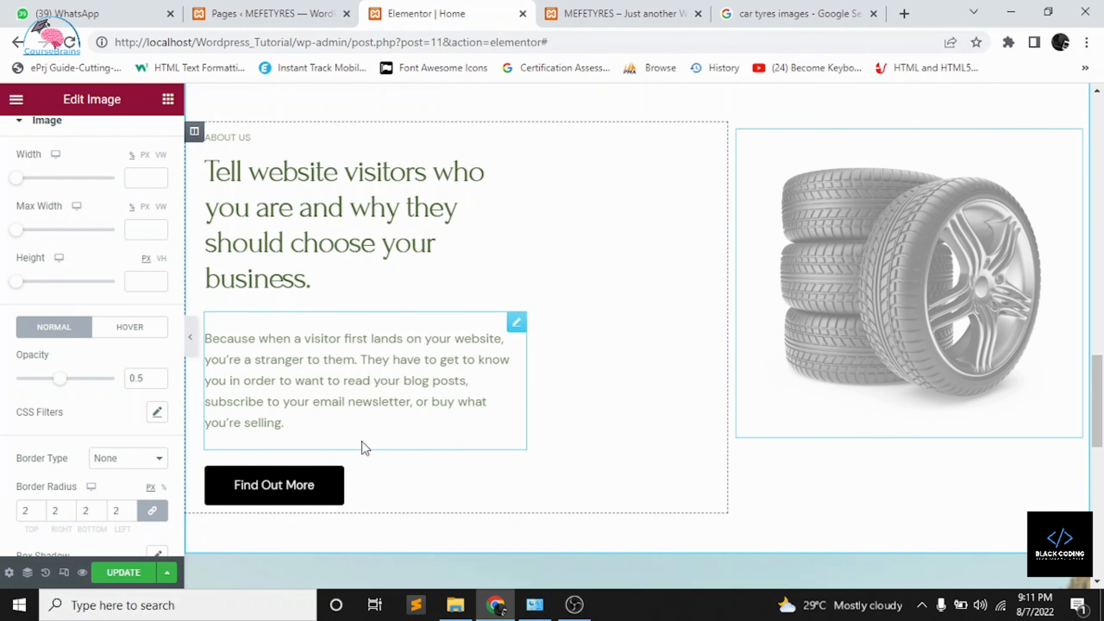
drag(57, 385, 192, 399)
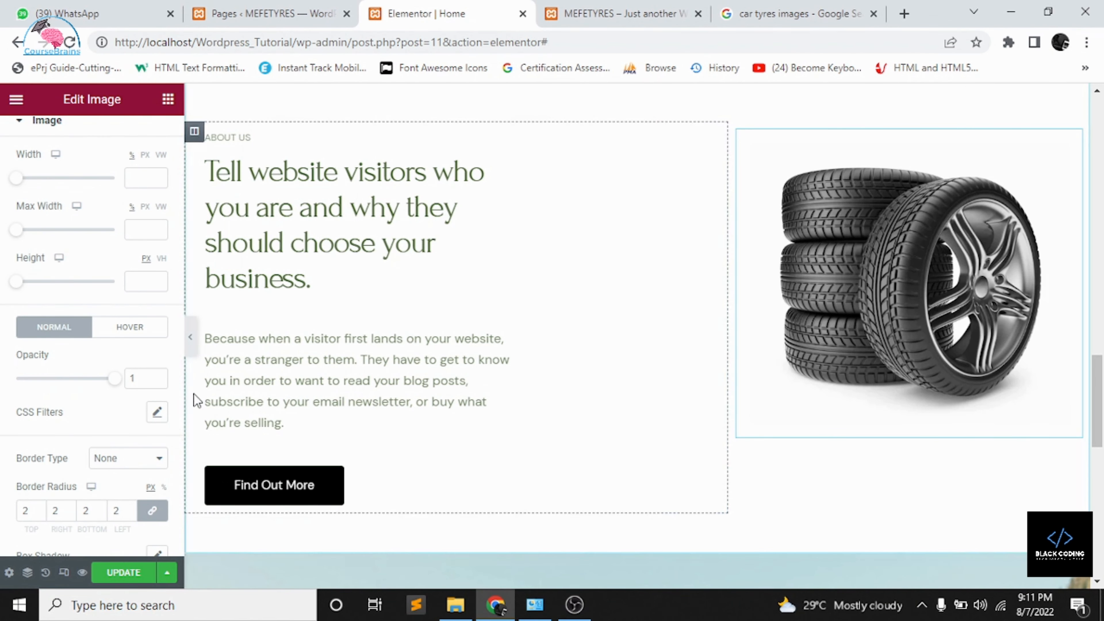
scroll(115, 435, up, 2)
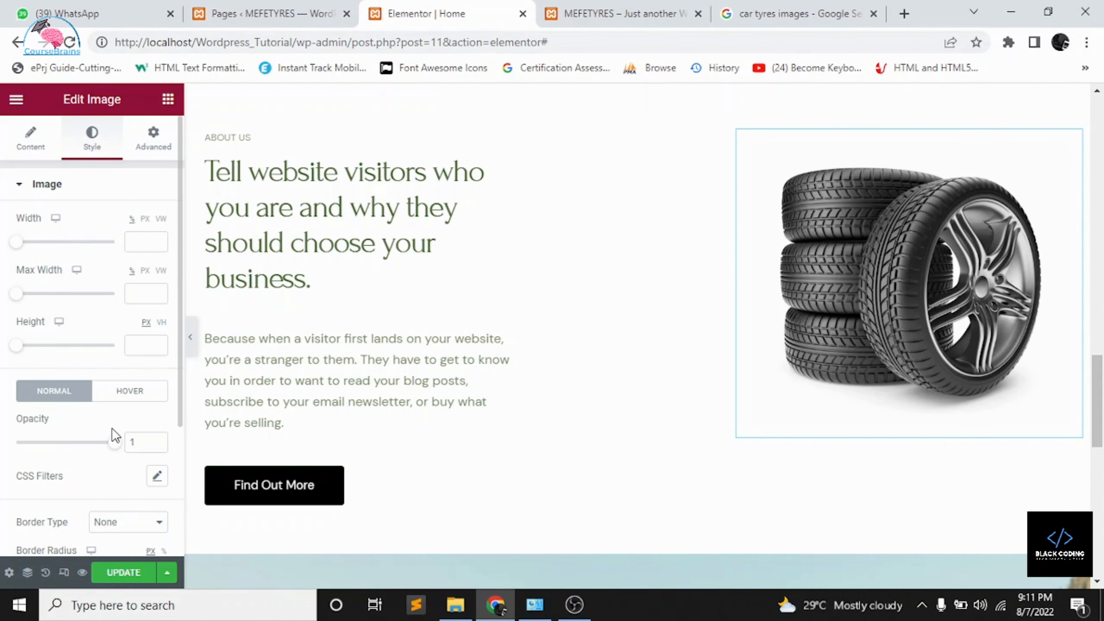
- Set the About Us tyre image's hover opacity to 0.51
click(127, 394)
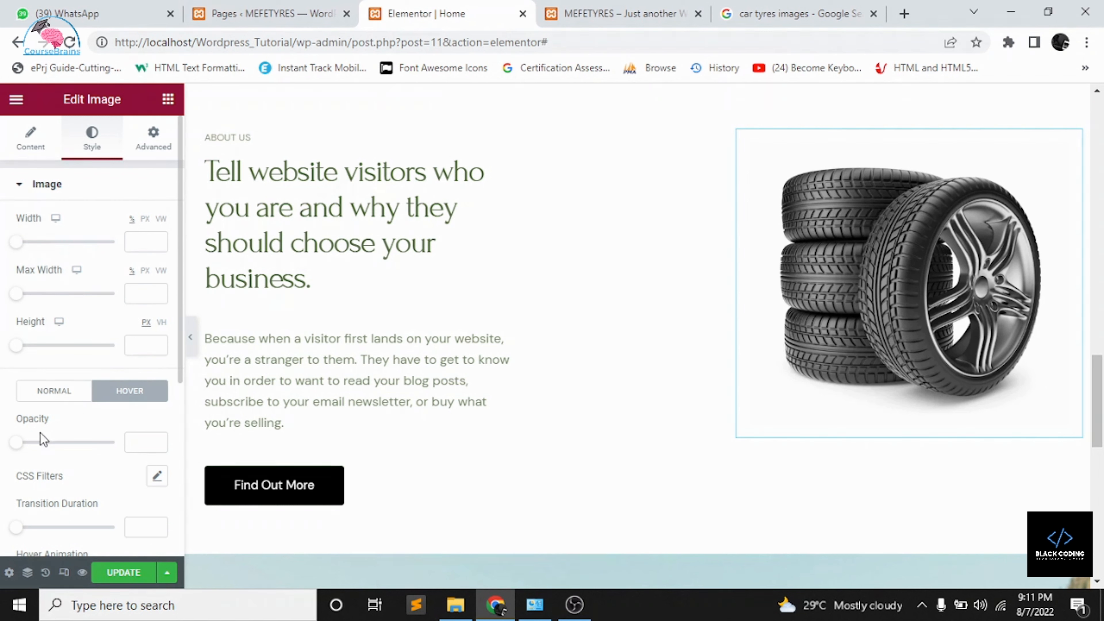
drag(19, 448, 66, 448)
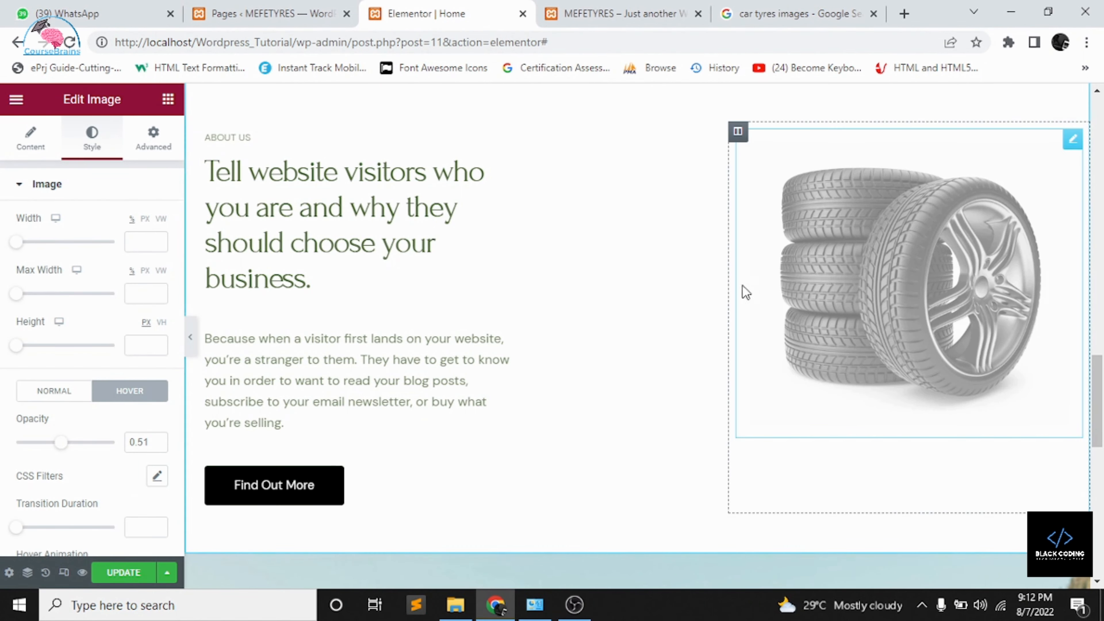
- Replace the QUESTIONS? section's background with the "close up of four tires" image from the media library and set its position to Top Center
scroll(685, 412, down, 8)
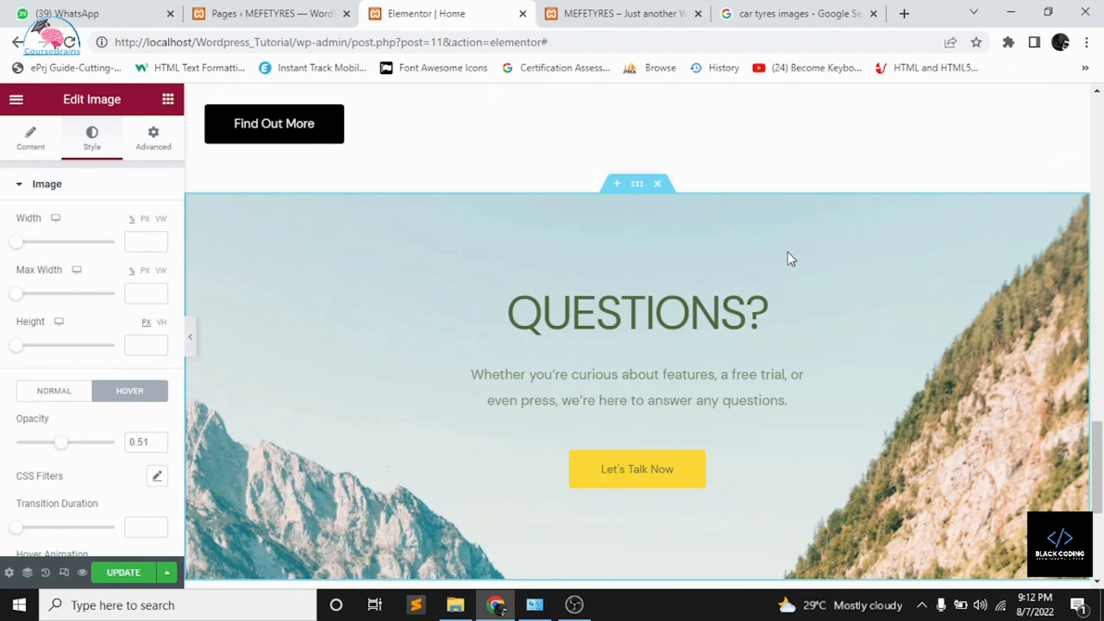
click(637, 184)
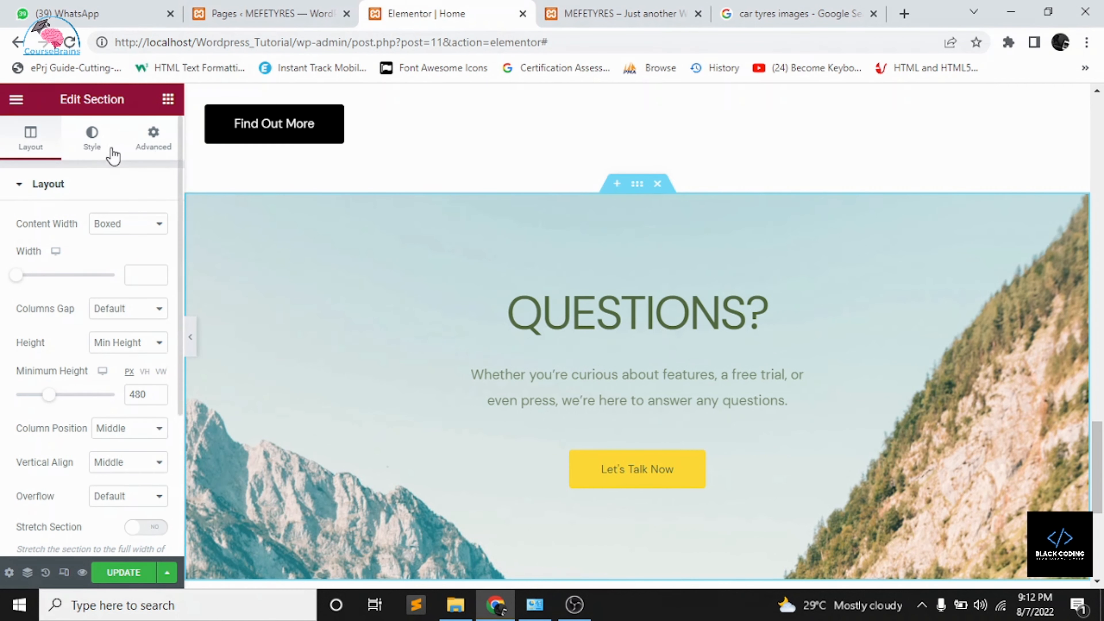
click(90, 139)
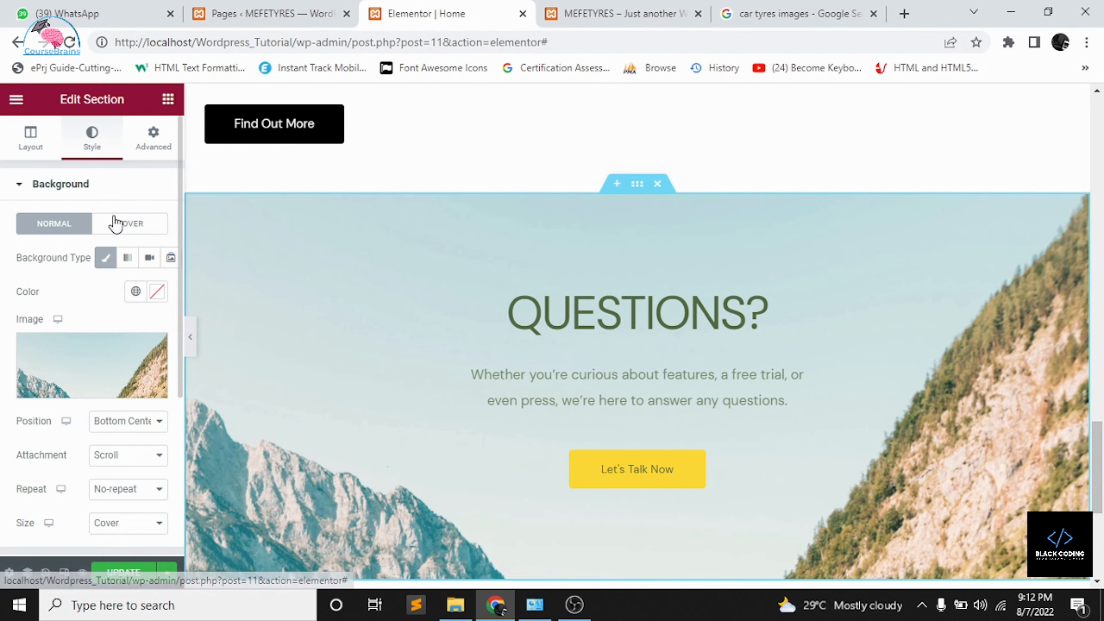
click(140, 361)
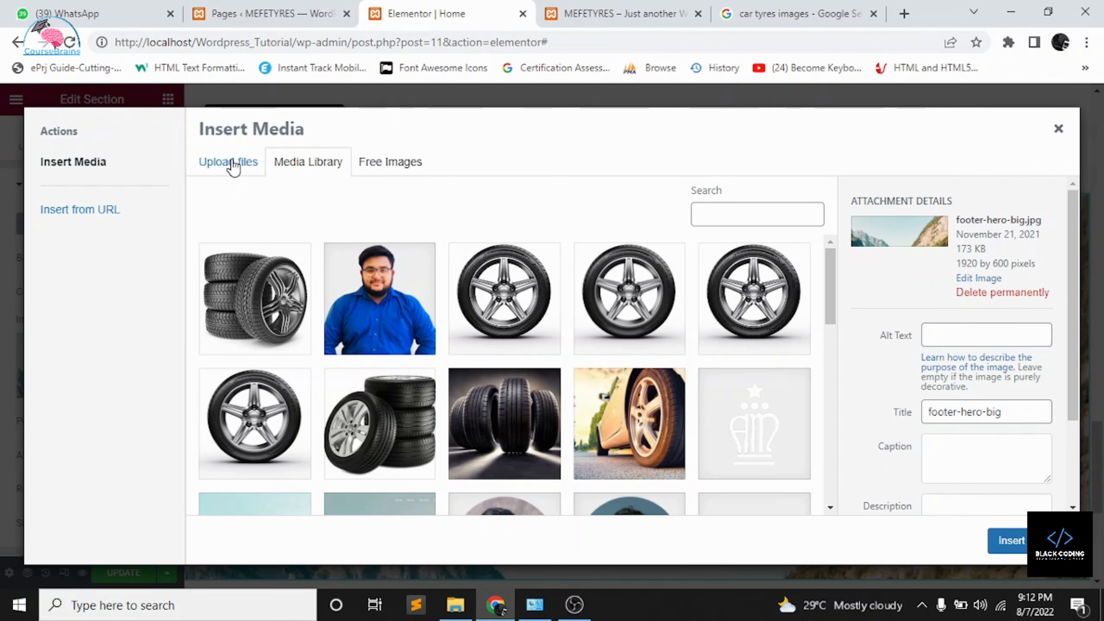
click(517, 411)
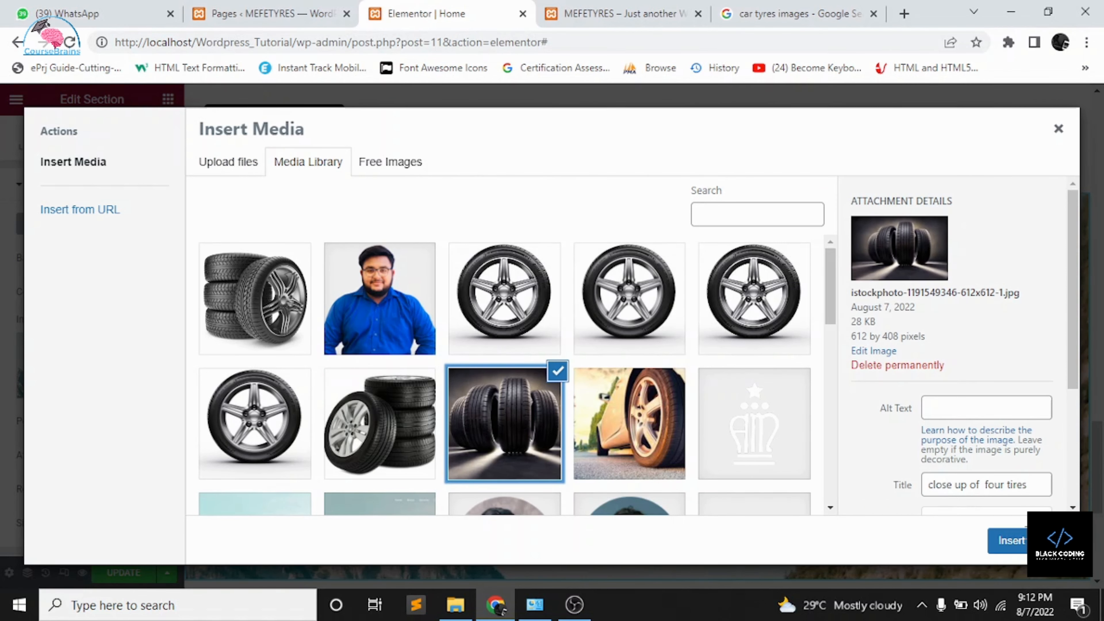
click(1008, 540)
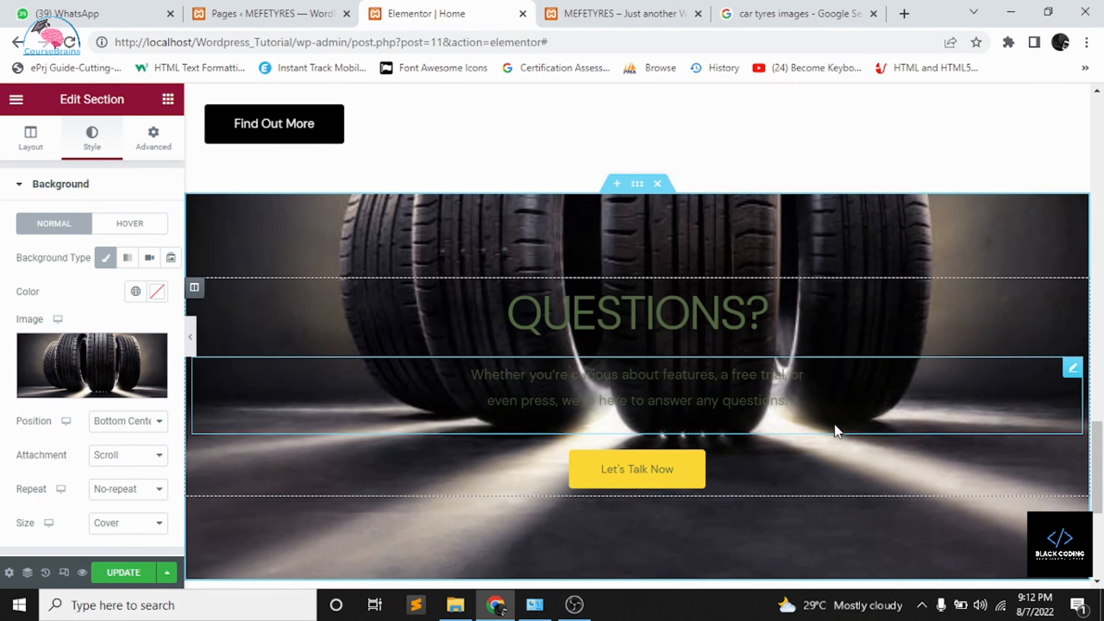
click(146, 421)
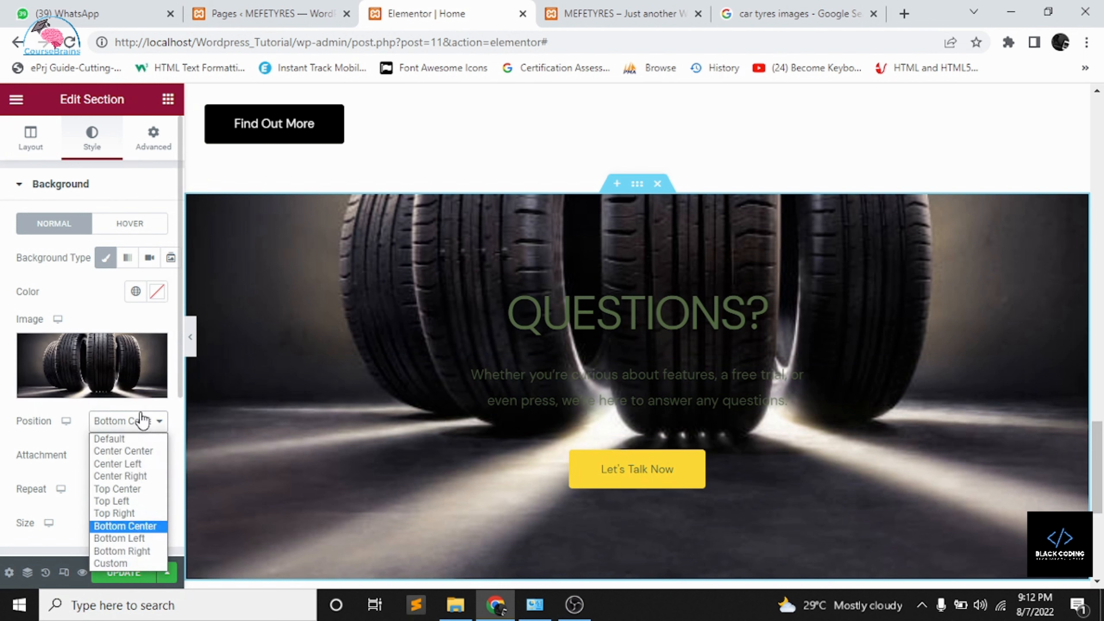
click(117, 489)
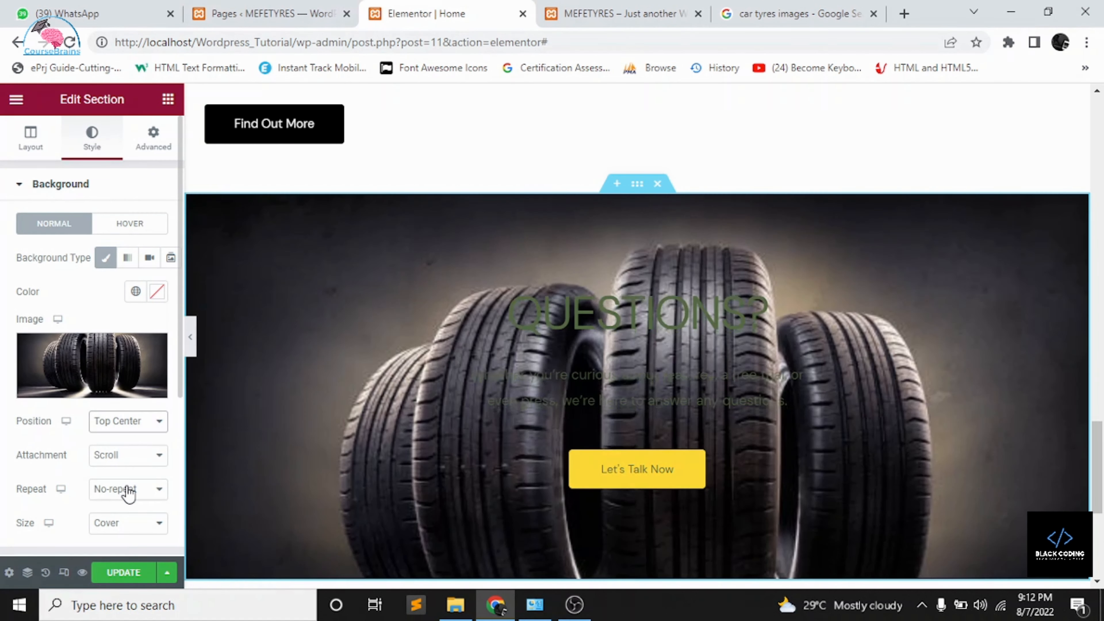
- Change the text color of the paragraph below the QUESTIONS? heading to semi-transparent white (#FFFFFFBF)
scroll(492, 437, down, 2)
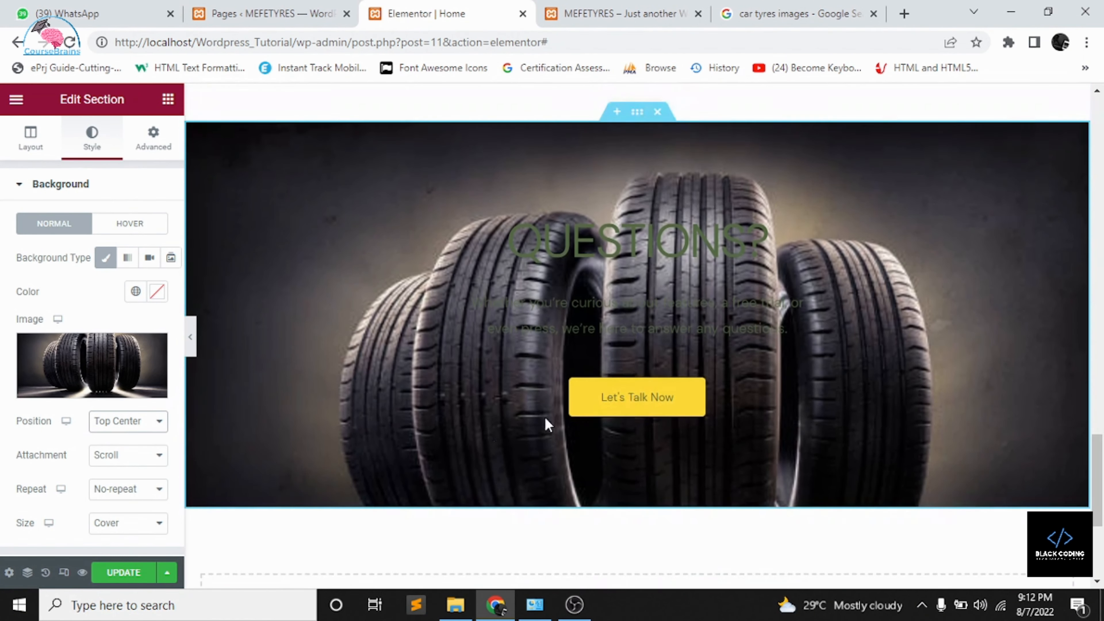
click(763, 317)
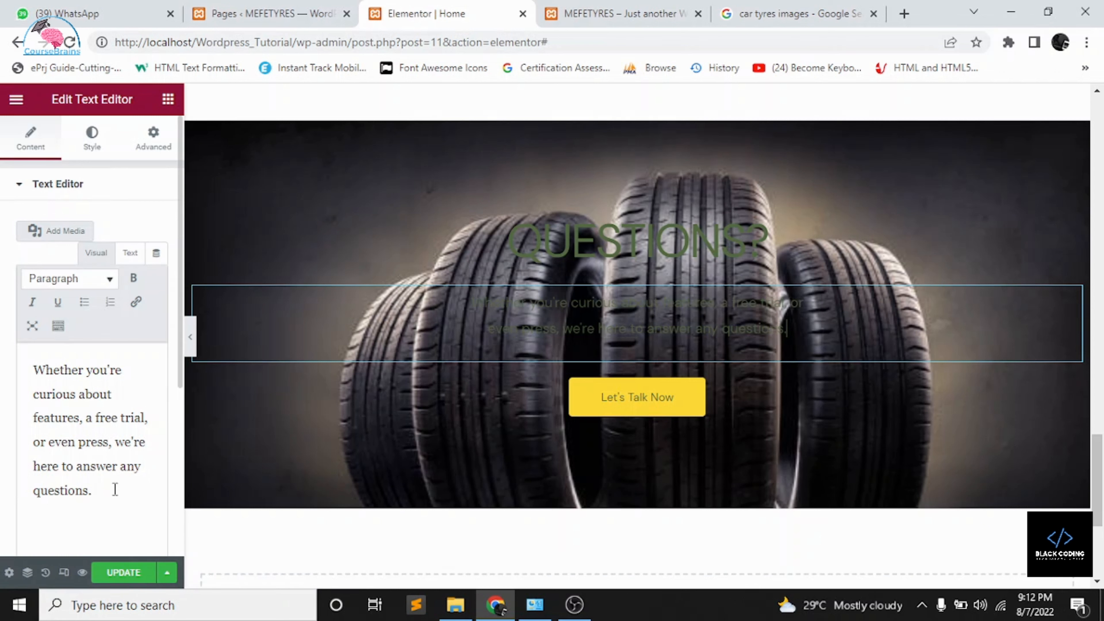
click(89, 152)
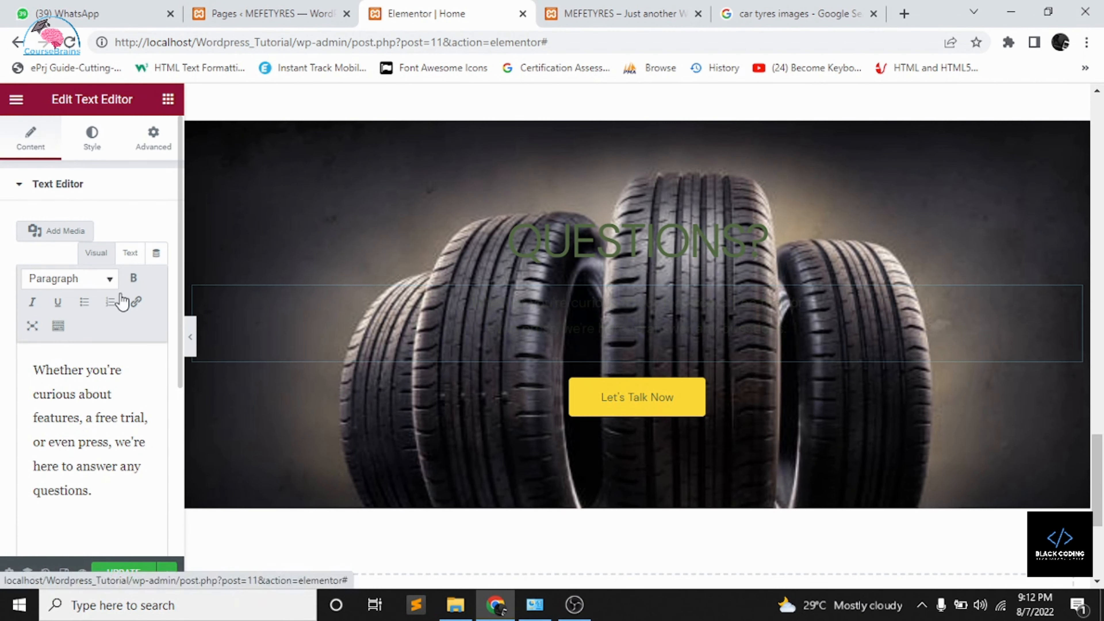
click(157, 258)
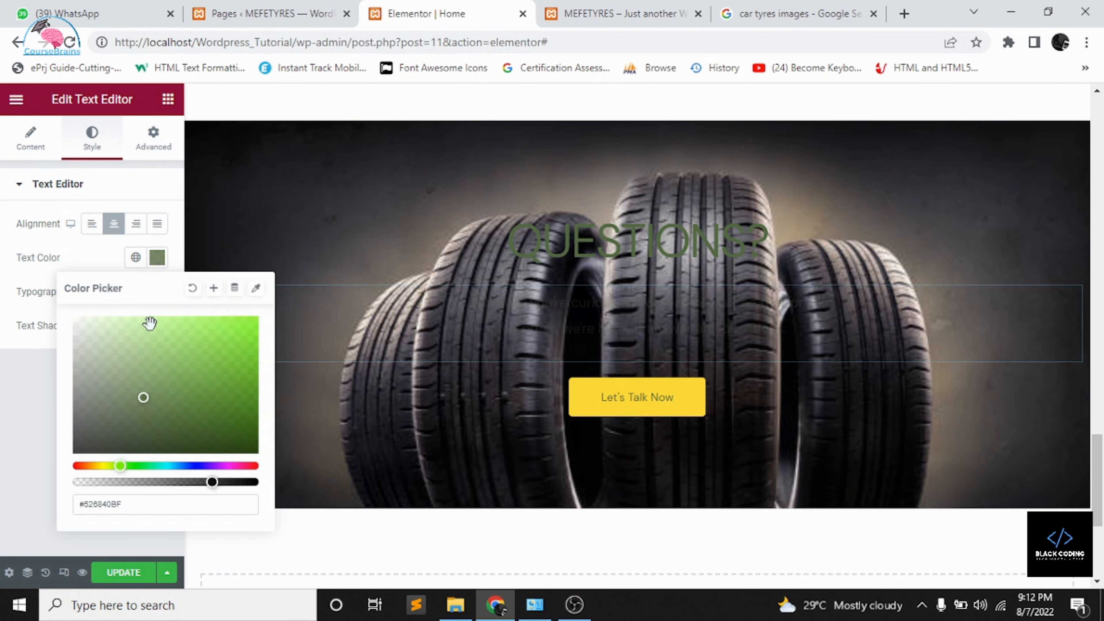
drag(38, 321, 34, 311)
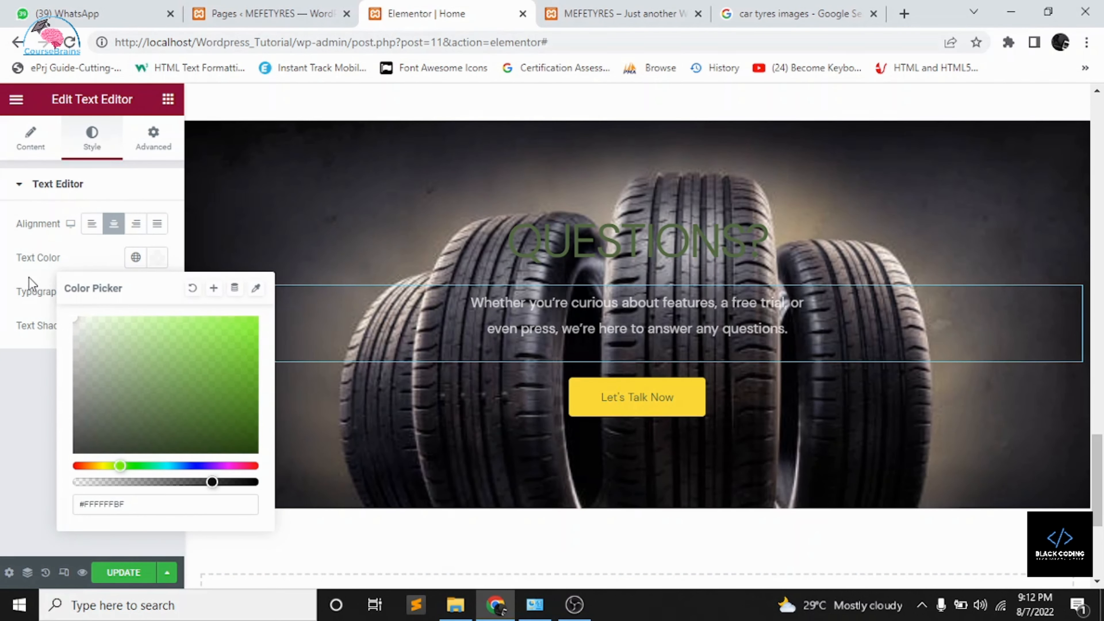
- Set the QUESTIONS? heading's text color to white (#FFFFFF)
click(632, 235)
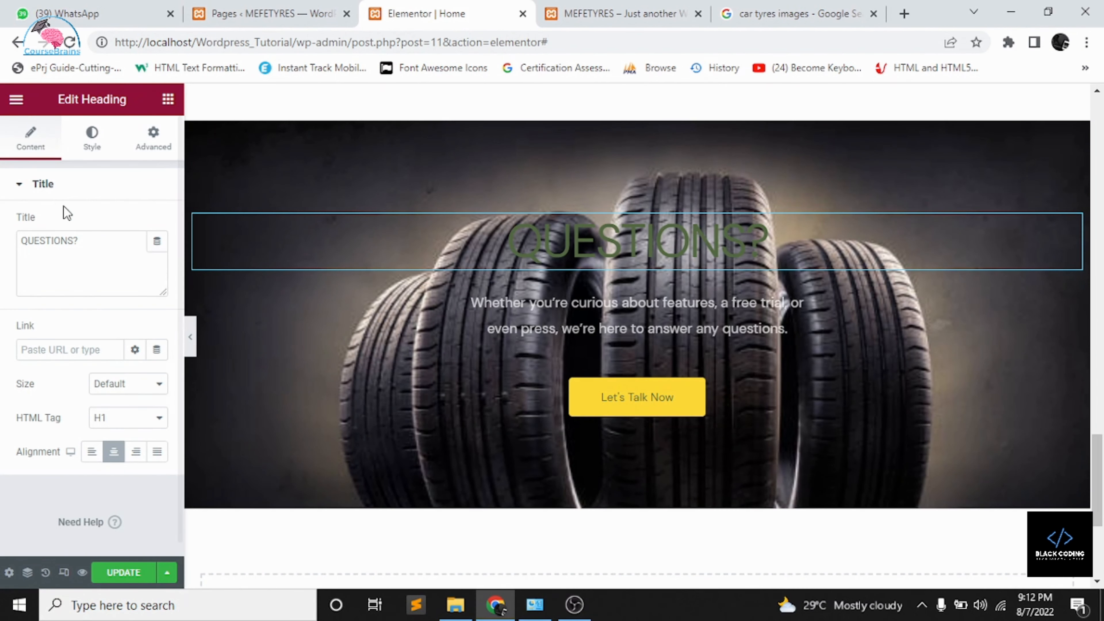
click(93, 140)
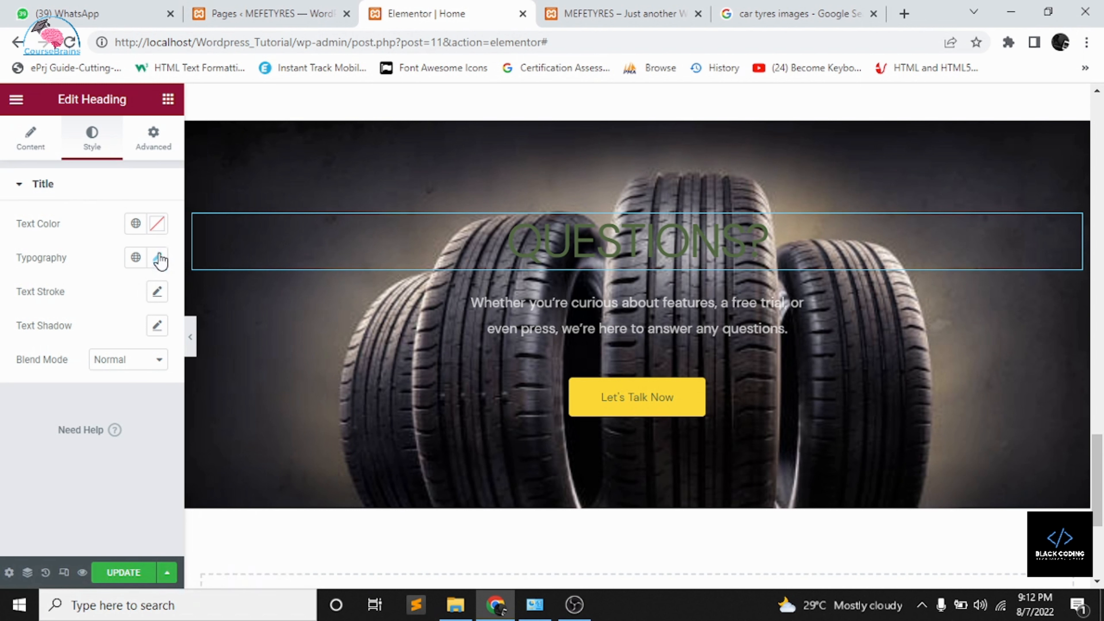
click(160, 223)
drag(145, 315, 38, 258)
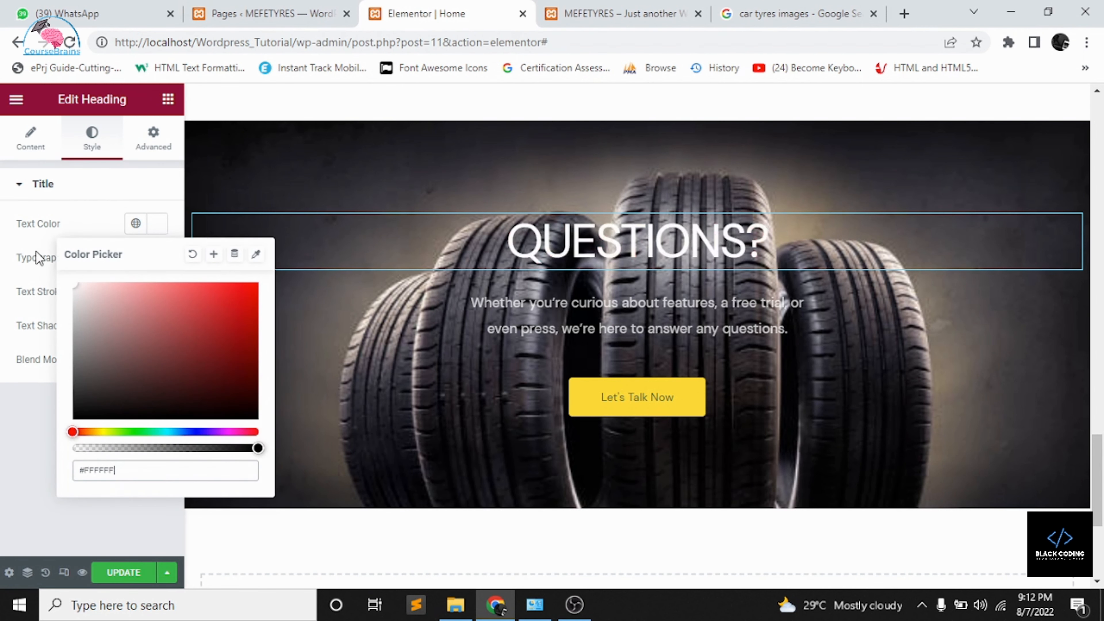
- Copy the Find Out More button and paste its style onto the Let's Talk Now button
click(621, 413)
scroll(621, 409, up, 5)
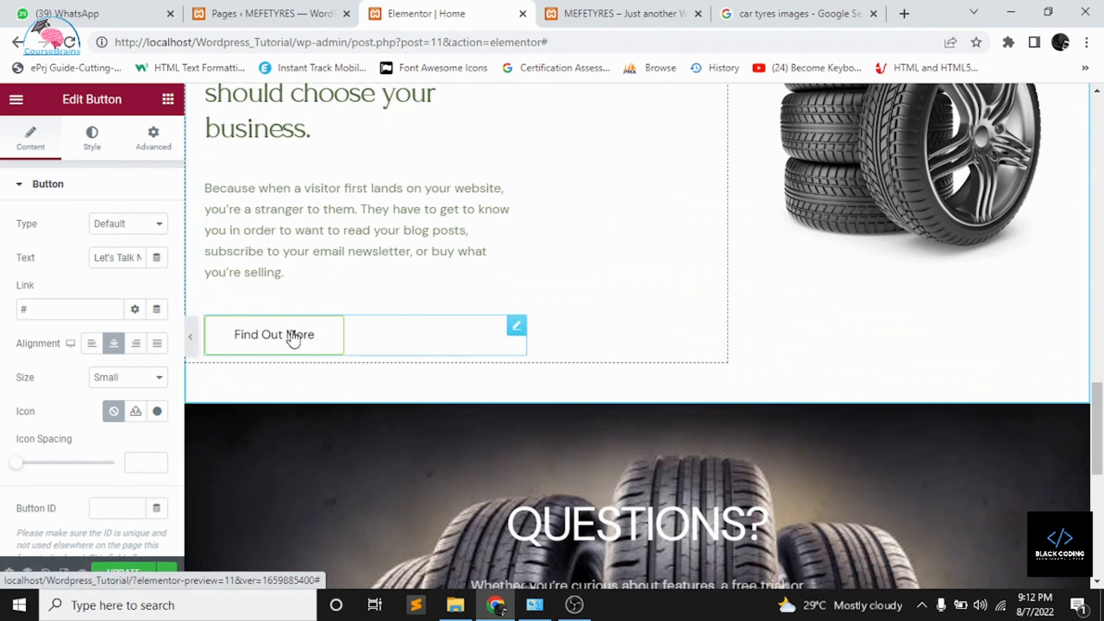
right_click(294, 338)
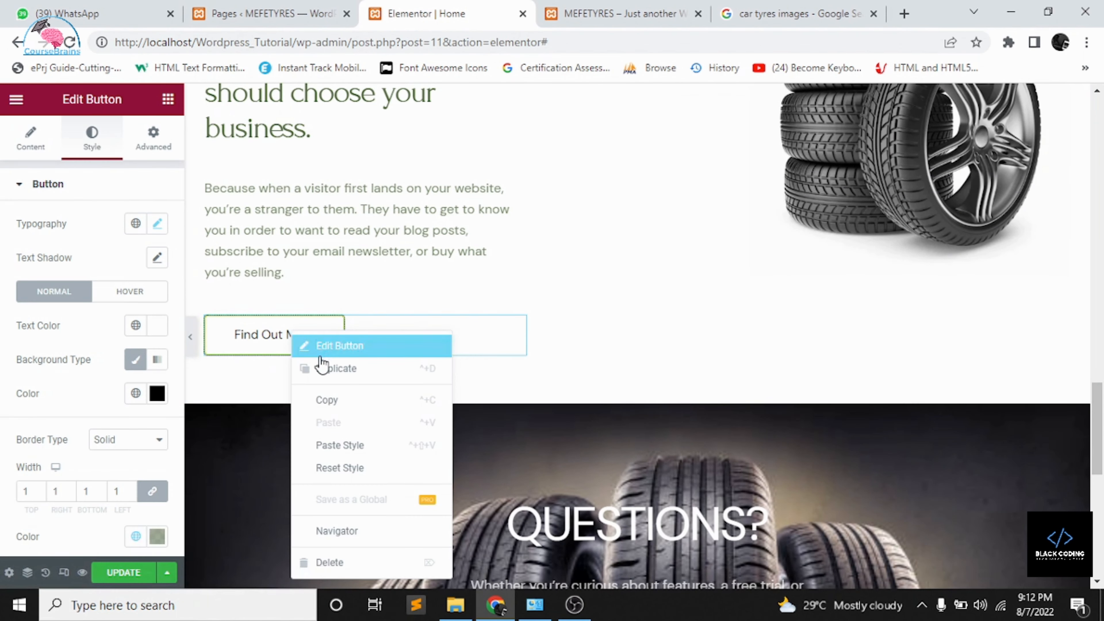
click(329, 402)
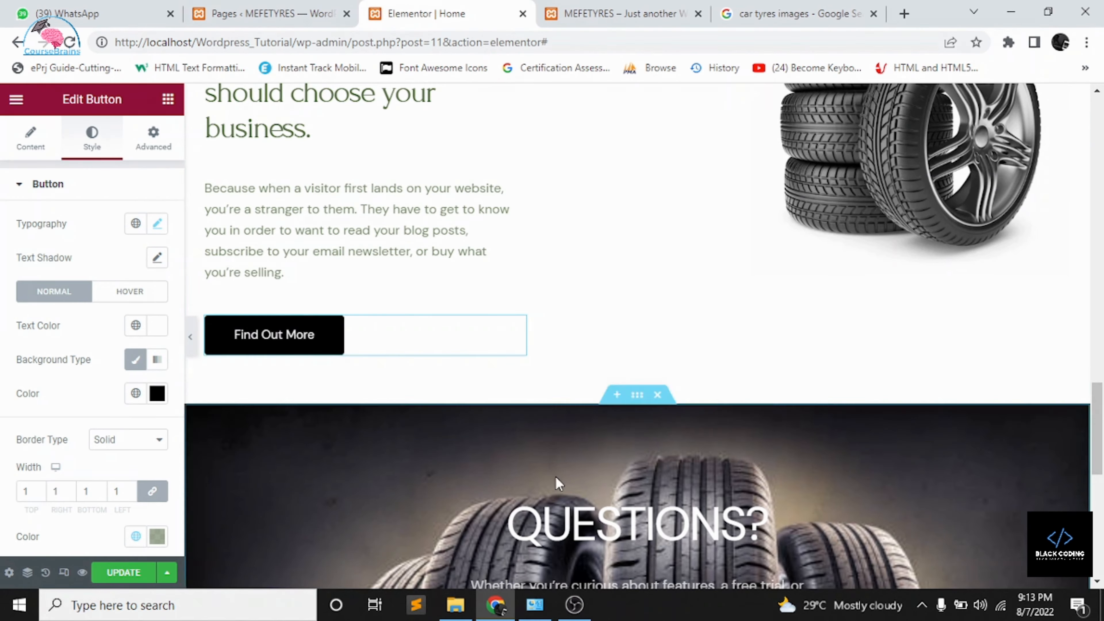
scroll(556, 477, down, 5)
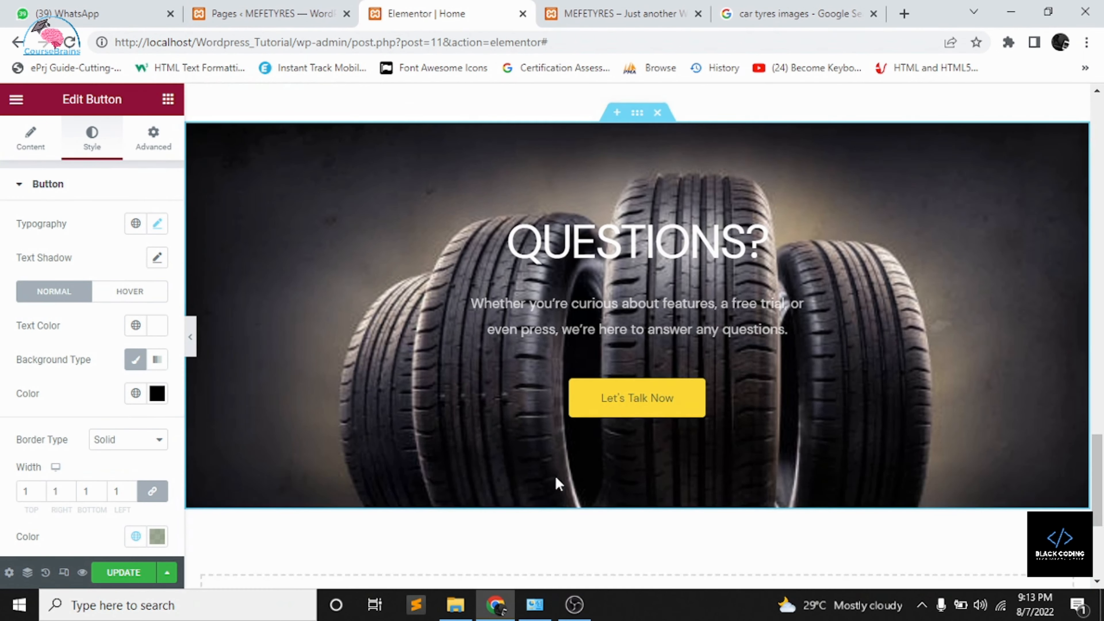
right_click(604, 403)
click(637, 454)
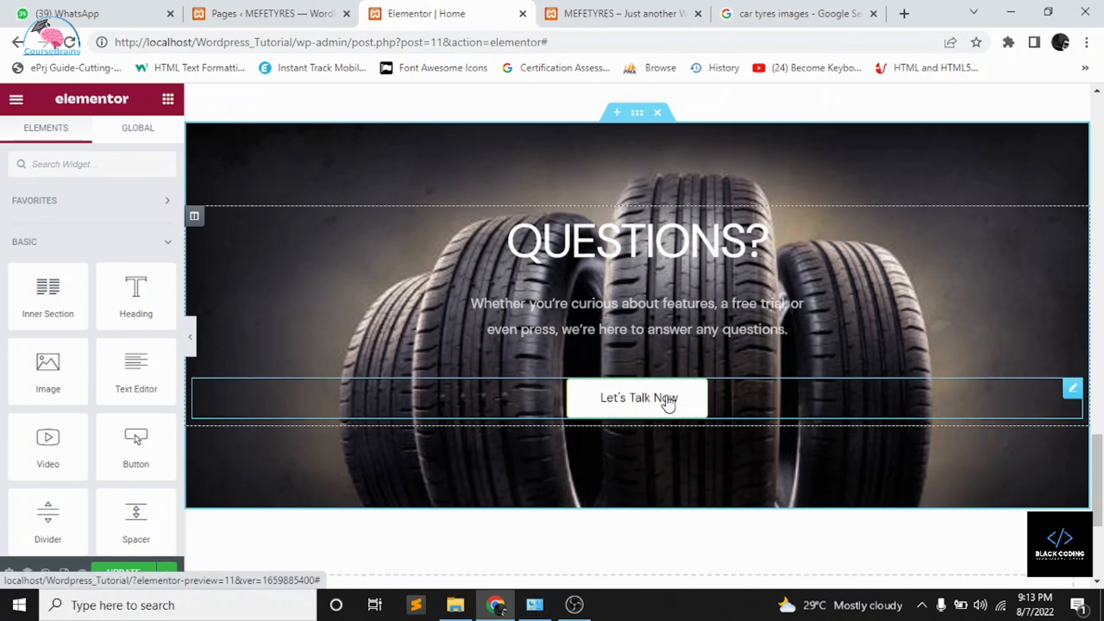
scroll(660, 431, down, 3)
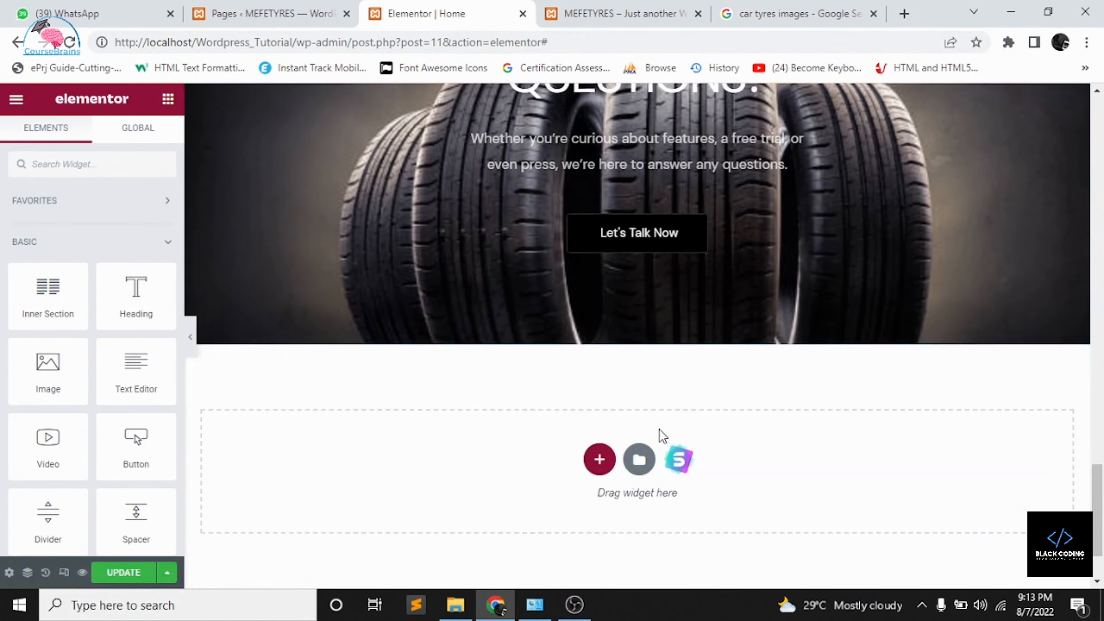
scroll(659, 429, down, 2)
scroll(660, 432, up, 6)
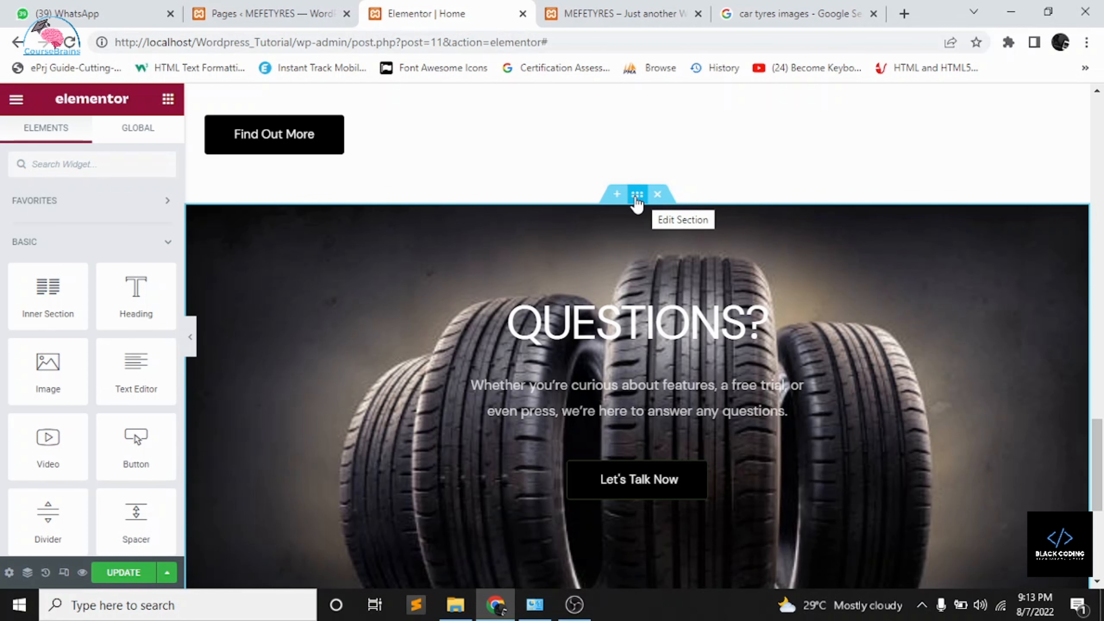
click(574, 605)
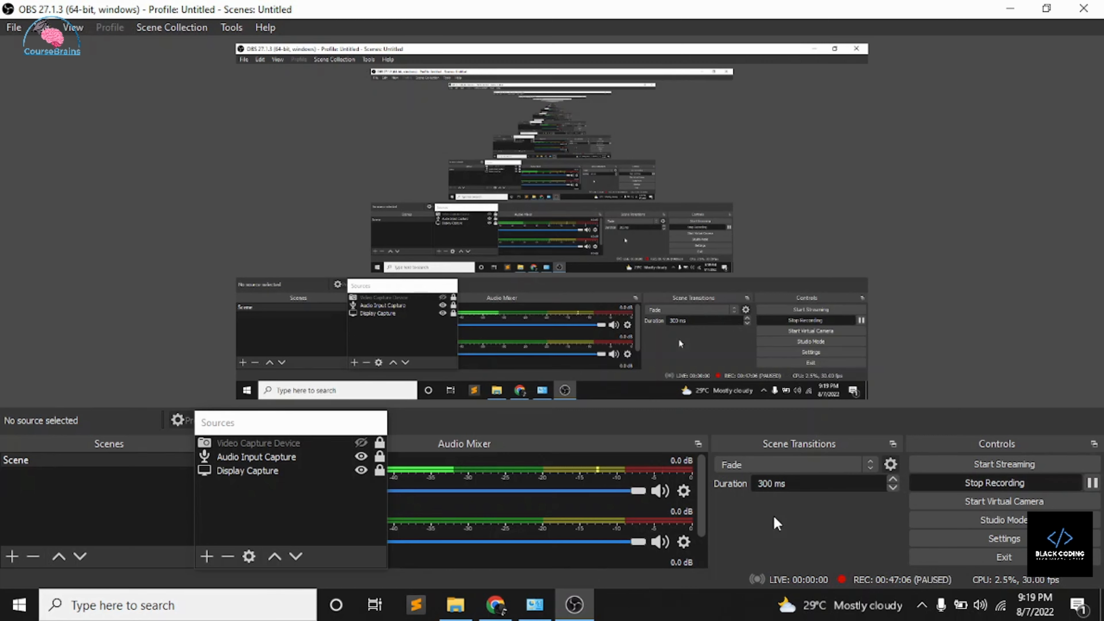
click(500, 609)
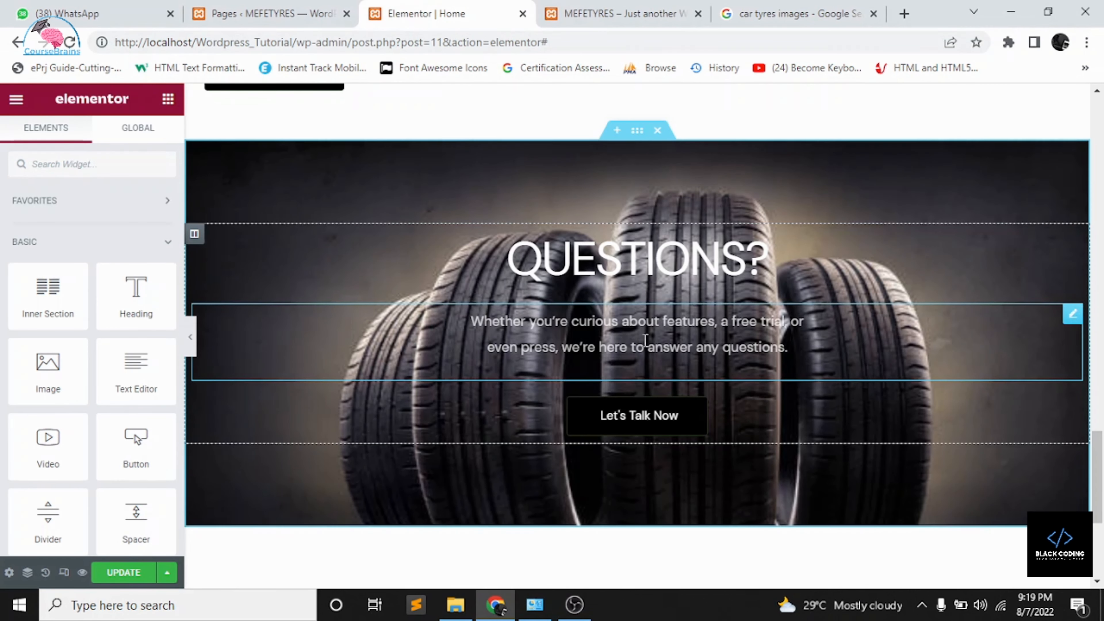
- Duplicate the whole About Us section with its text, button and tyre image
scroll(646, 340, down, 3)
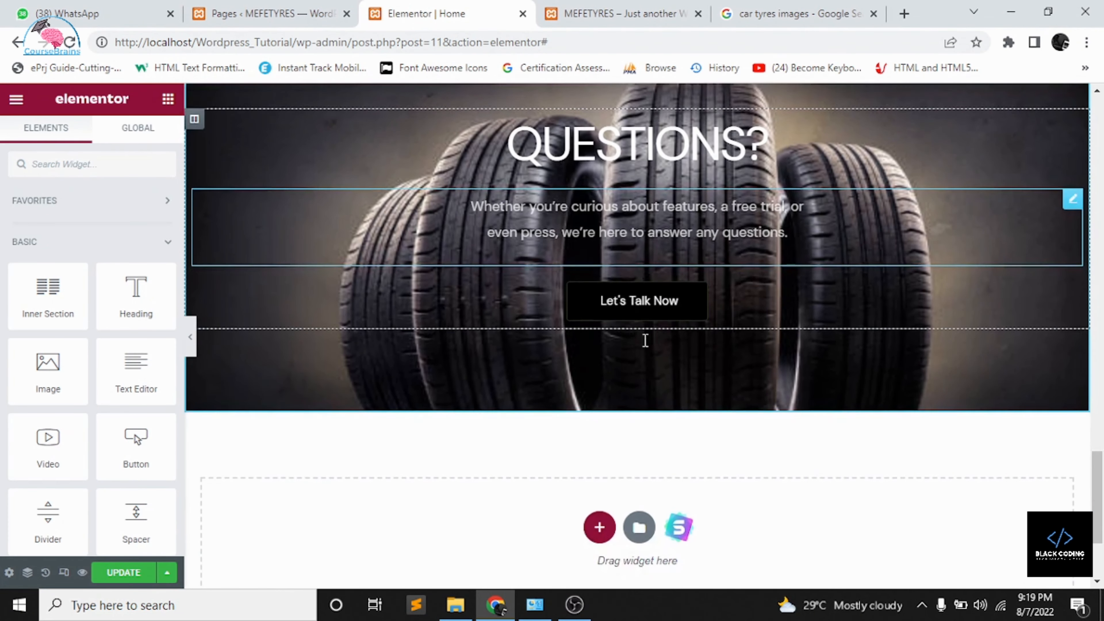
scroll(646, 340, up, 2)
scroll(592, 328, down, 2)
scroll(593, 321, up, 4)
scroll(593, 321, up, 5)
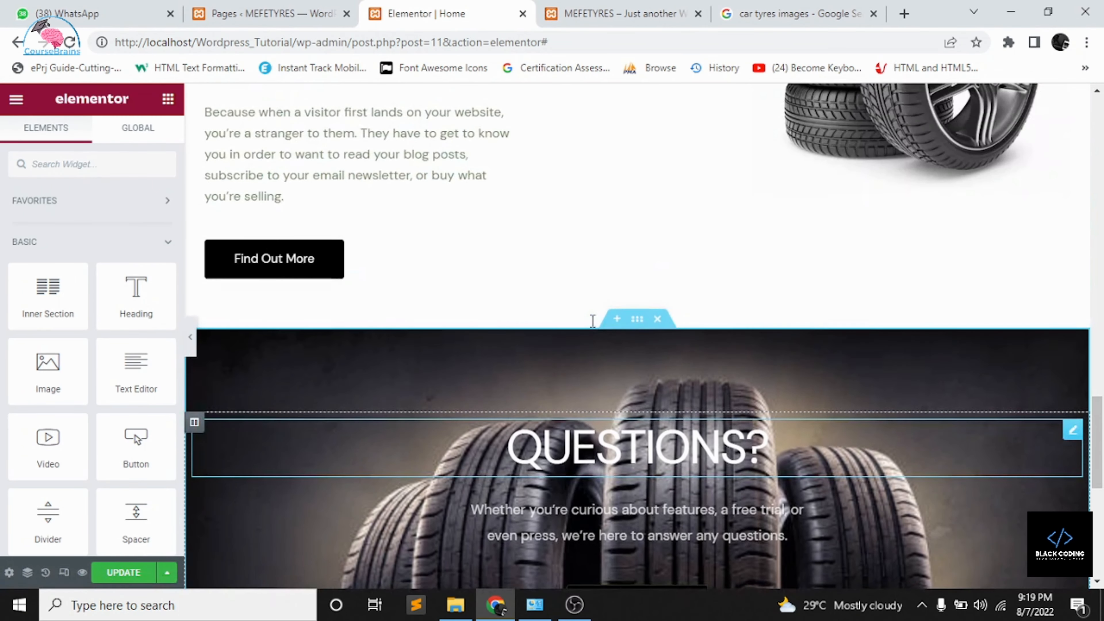
scroll(757, 256, up, 6)
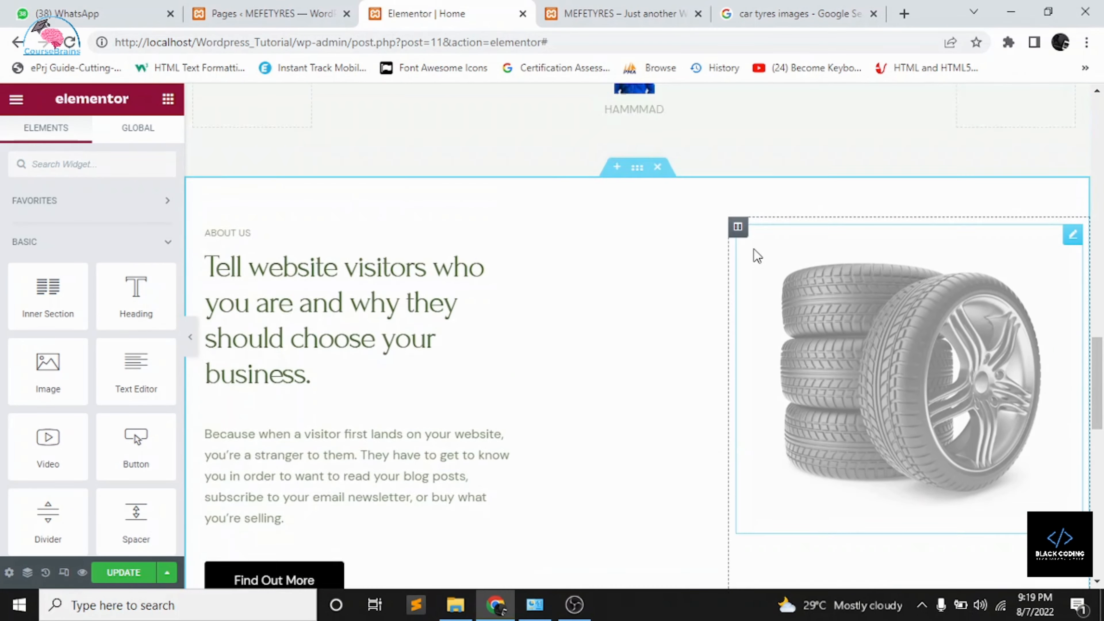
right_click(637, 278)
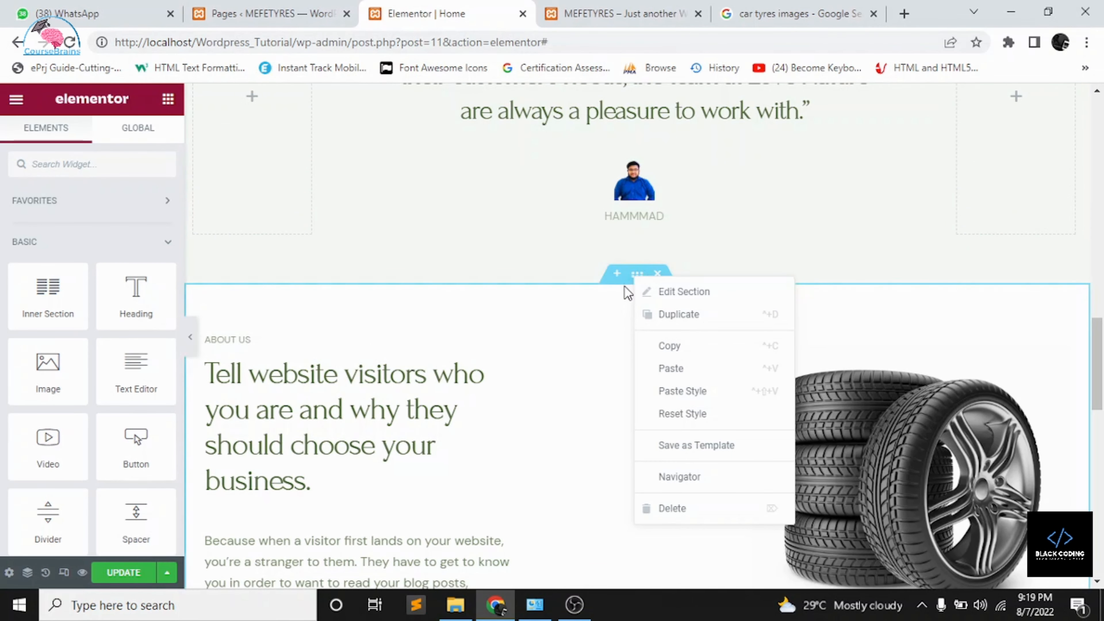
right_click(632, 276)
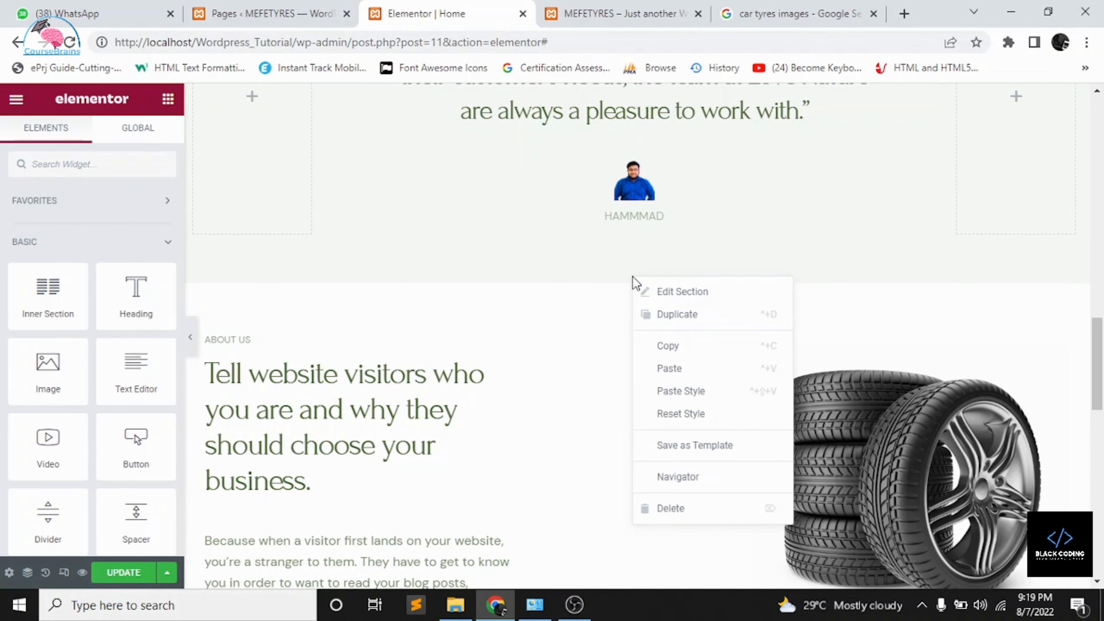
click(670, 320)
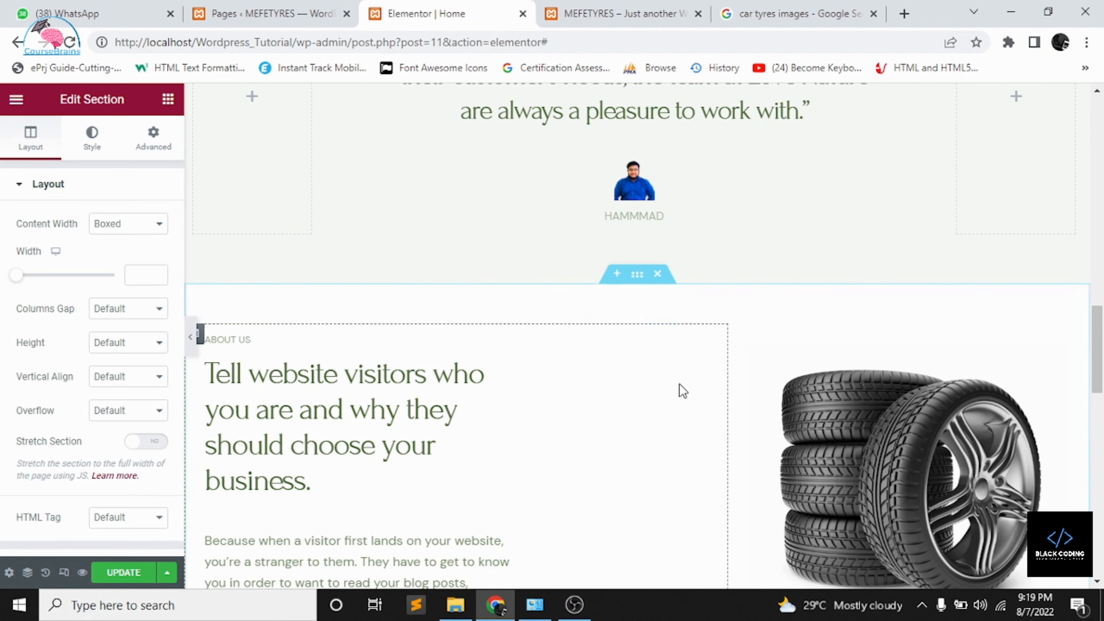
- Reduce the browser zoom to 67% to view the duplicated About Us section in full
scroll(679, 383, down, 1)
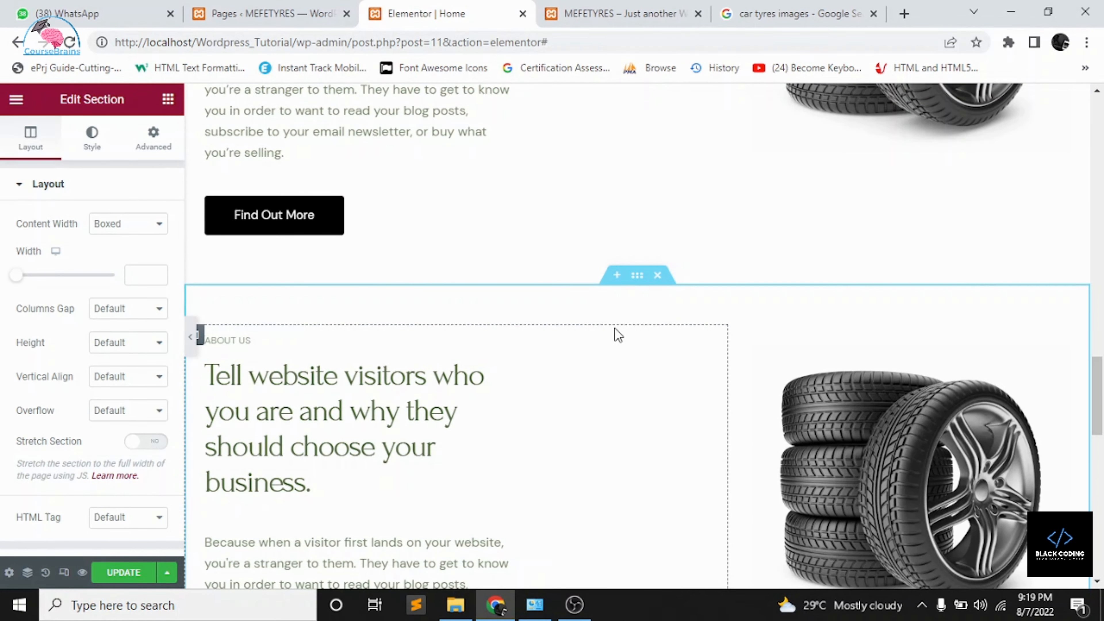
key(ctrl+minus)
key(ctrl+minus)
key(ctrl+minus)
key(ctrl+minus)
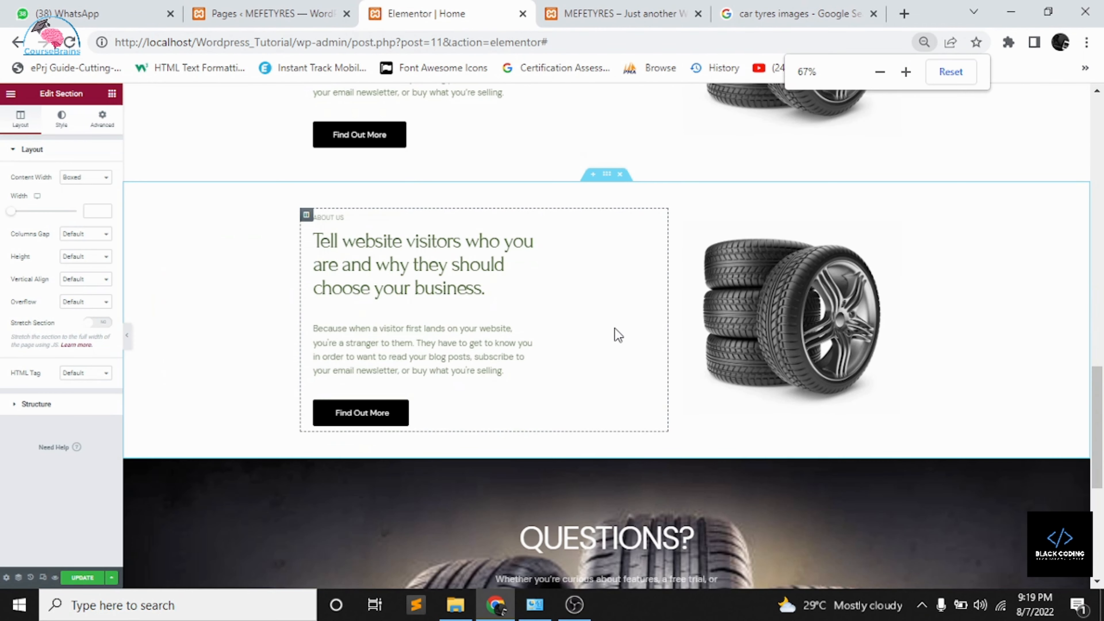
- Move the duplicated About Us section below the QUESTIONS? section, directly above the empty widget area
key(ctrl+minus)
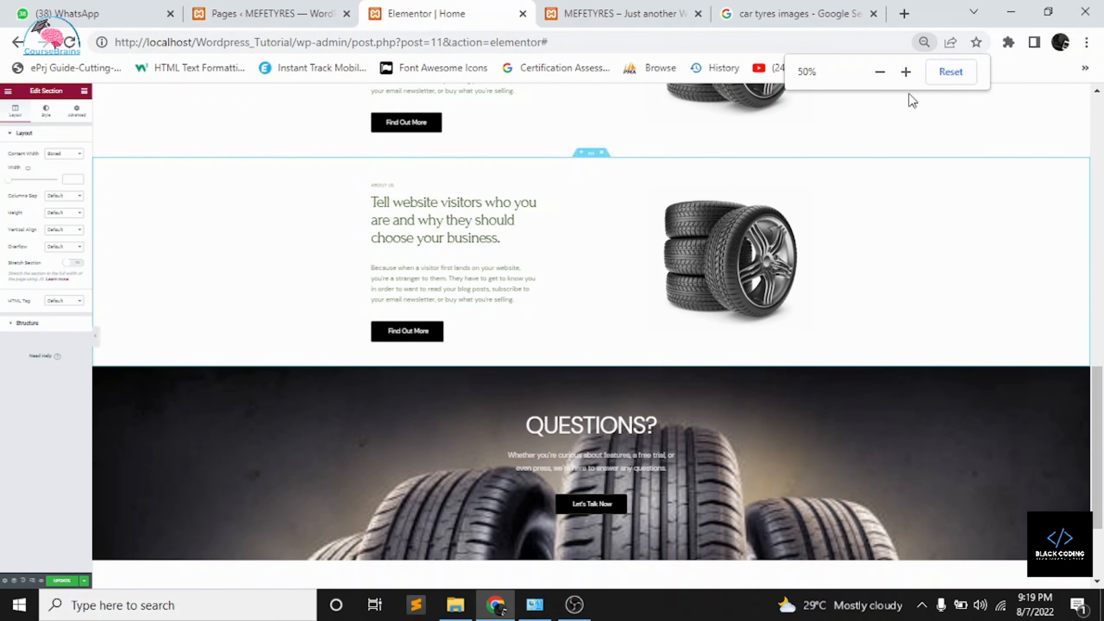
click(1087, 43)
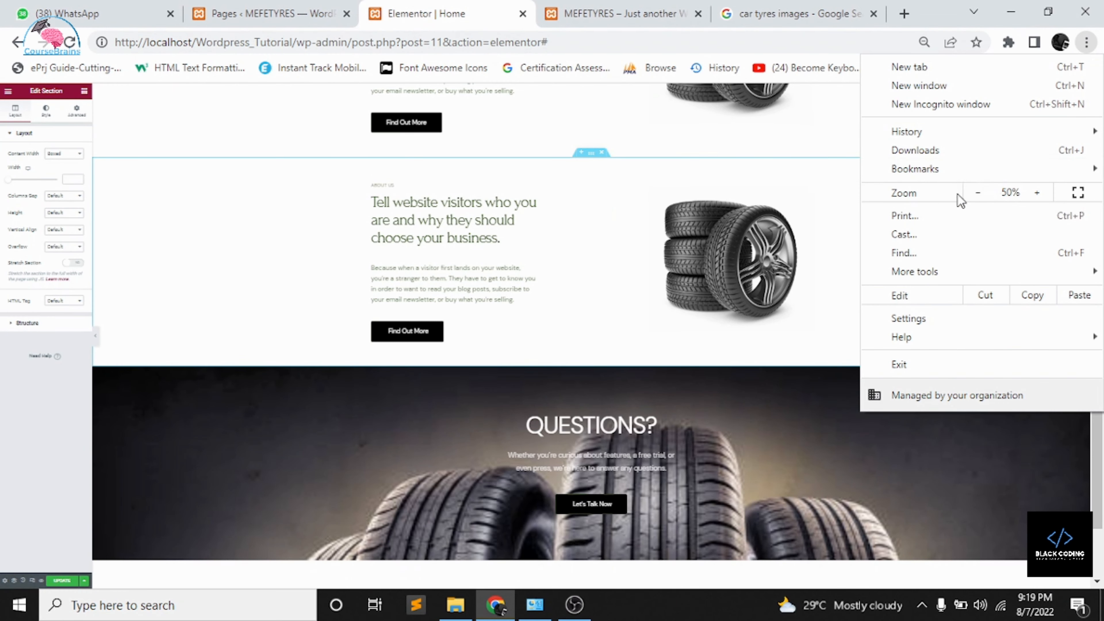
scroll(696, 299, down, 3)
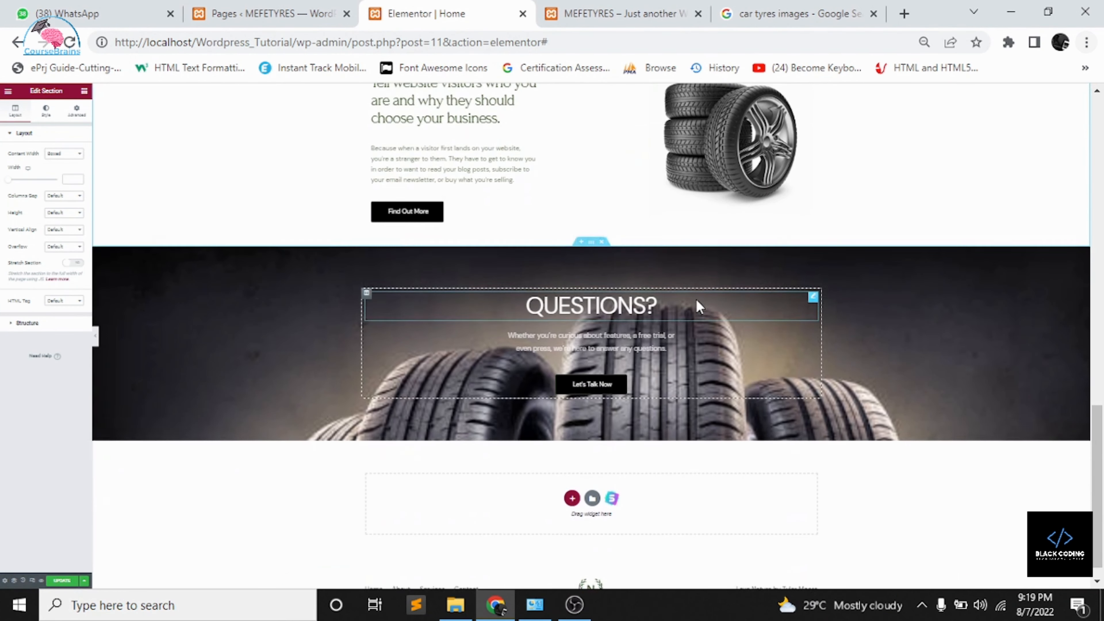
key(ctrl+minus)
key(ctrl+minus)
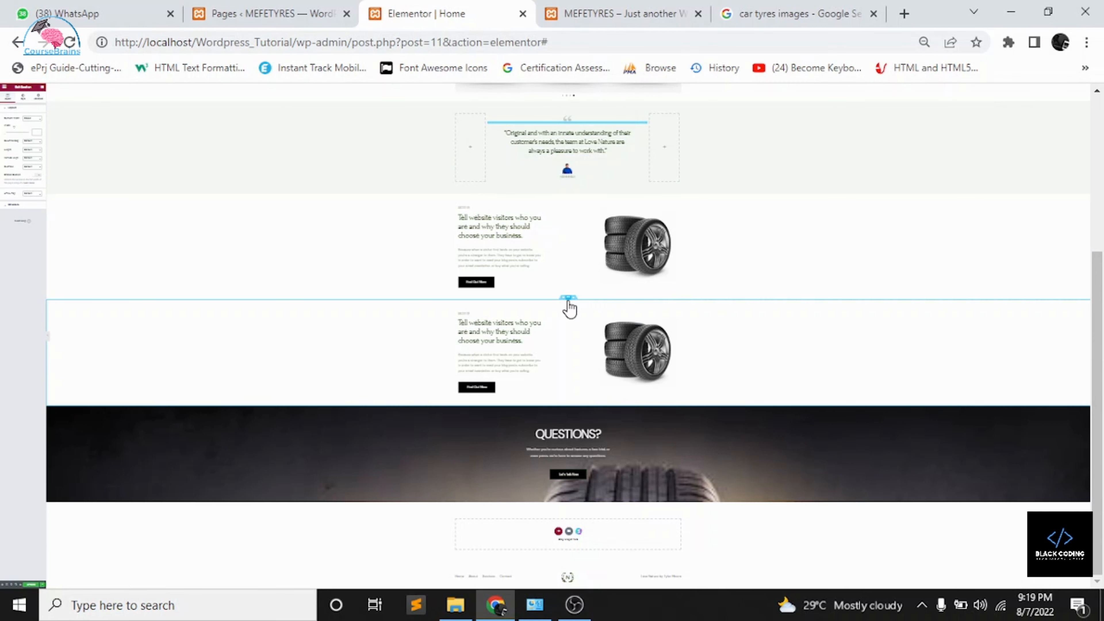
drag(569, 309, 549, 526)
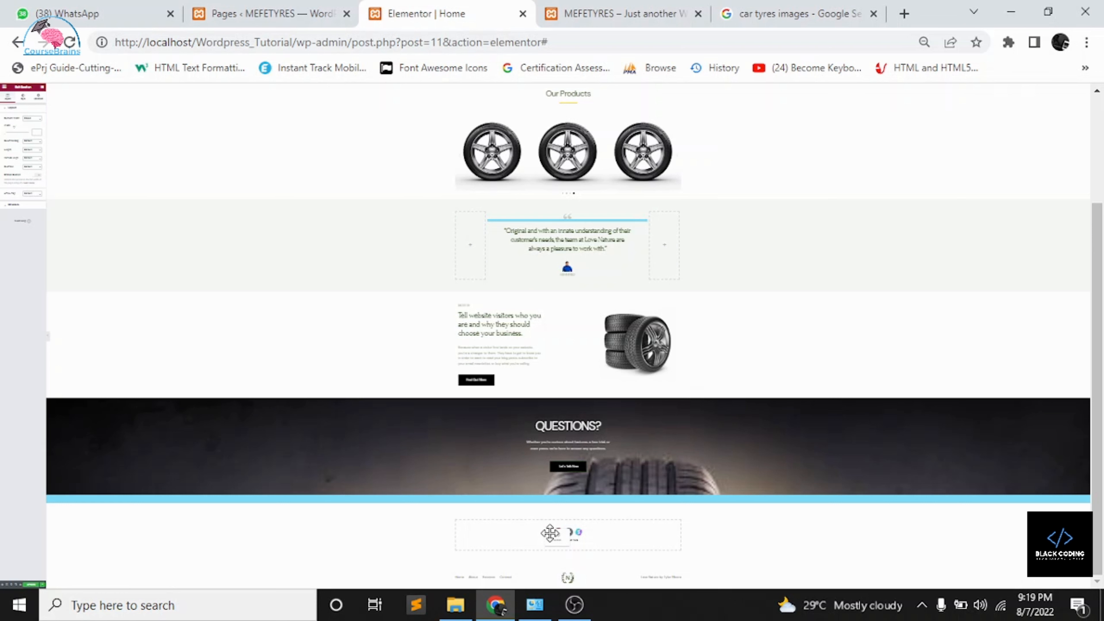
drag(550, 533, 556, 504)
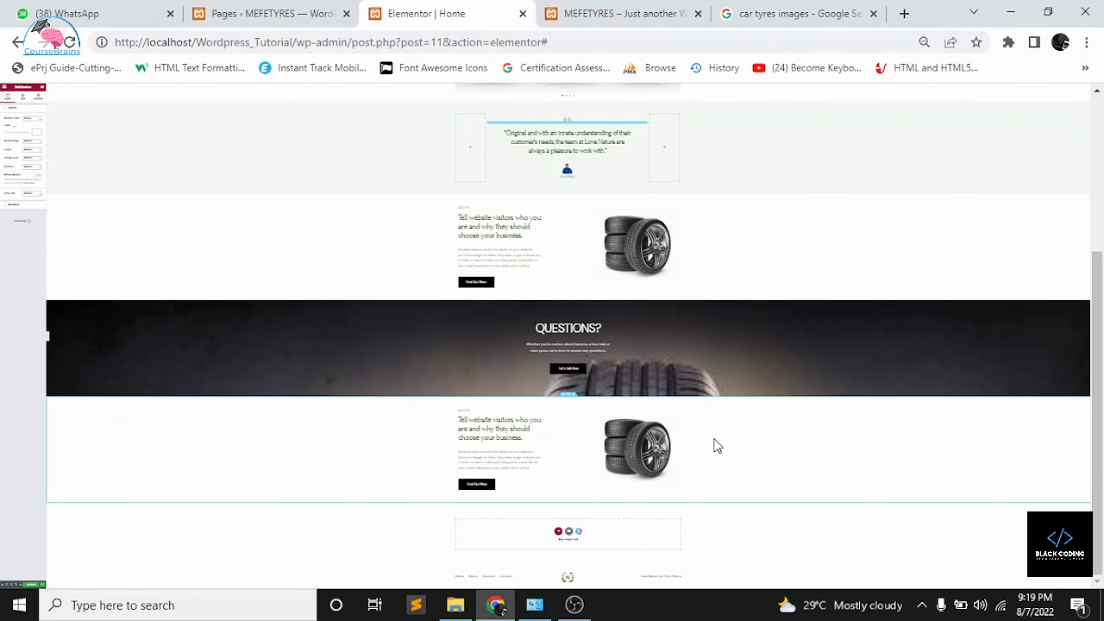
- Restore the browser zoom to 100% and review the rearranged sections of the Home page in the editor
key(ctrl+plus)
key(ctrl+plus)
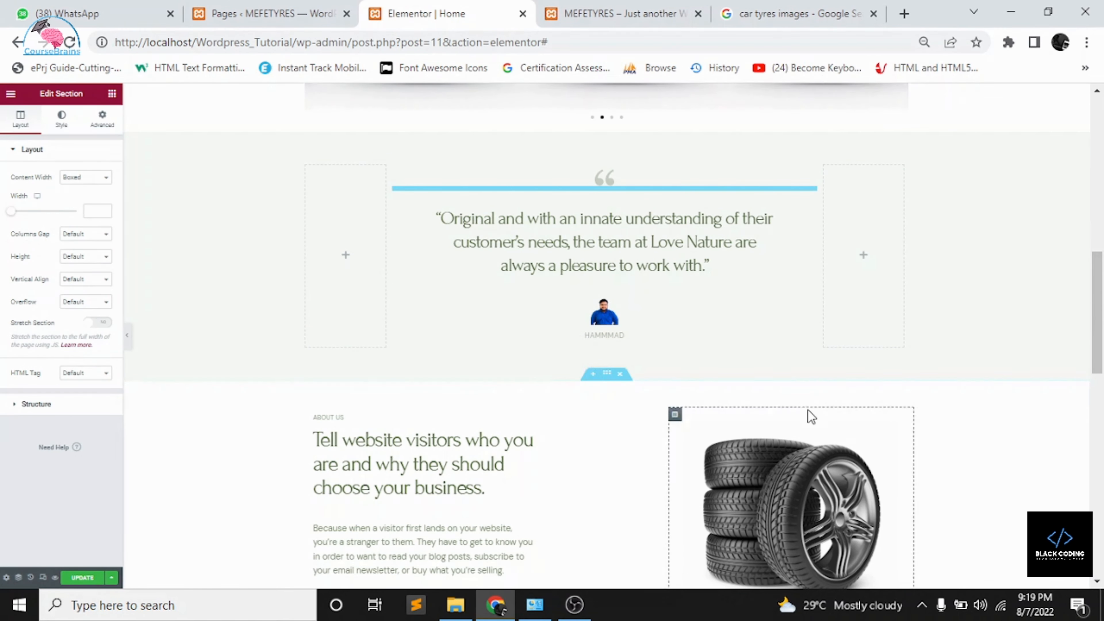
key(ctrl+plus)
key(ctrl+plus)
key(ctrl+plus)
key(ctrl+plus)
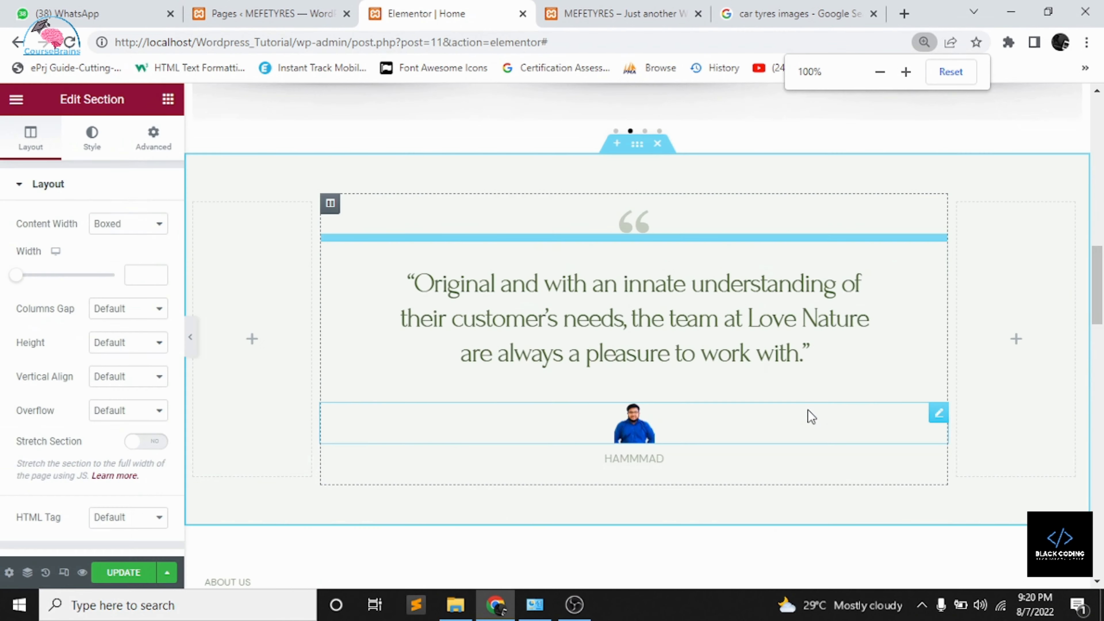
scroll(807, 410, down, 15)
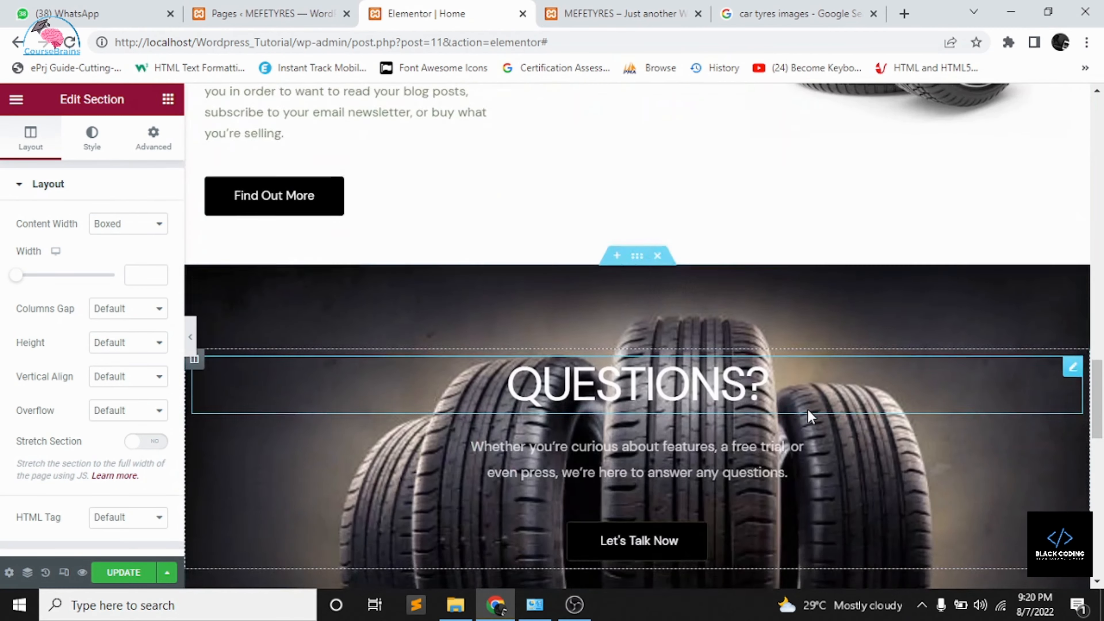
scroll(807, 410, down, 10)
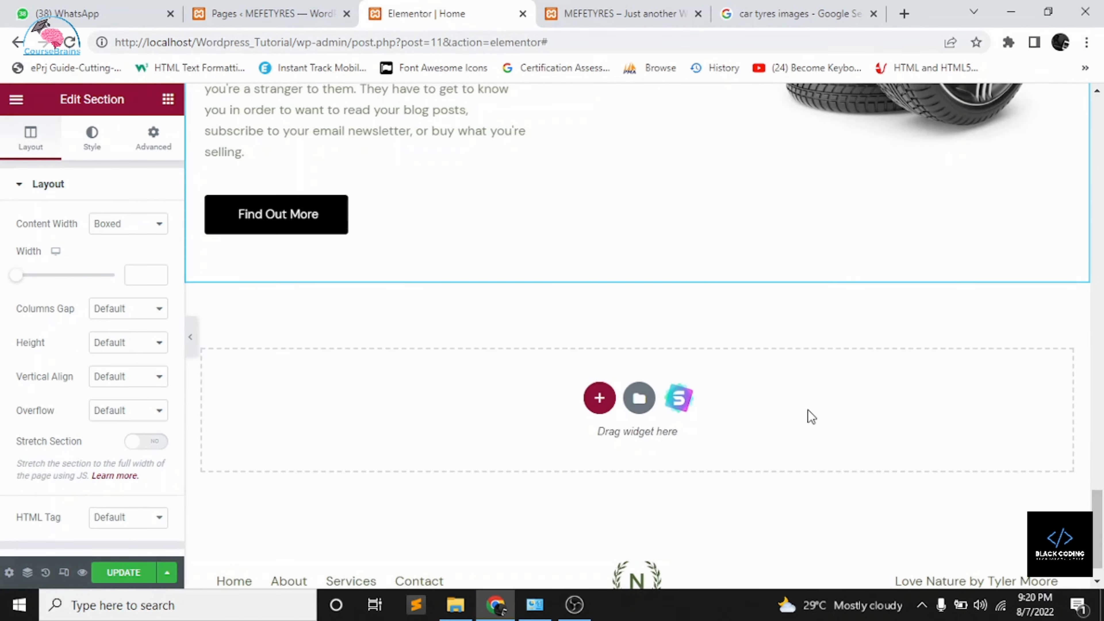
scroll(807, 410, up, 3)
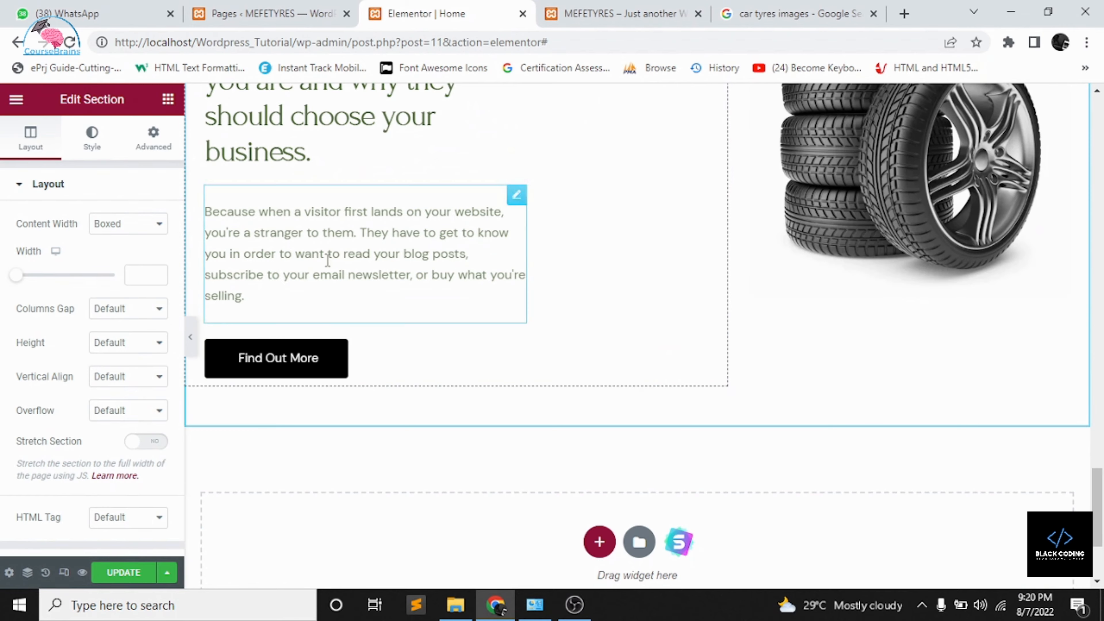
scroll(383, 286, up, 1)
scroll(384, 283, down, 4)
scroll(383, 283, up, 15)
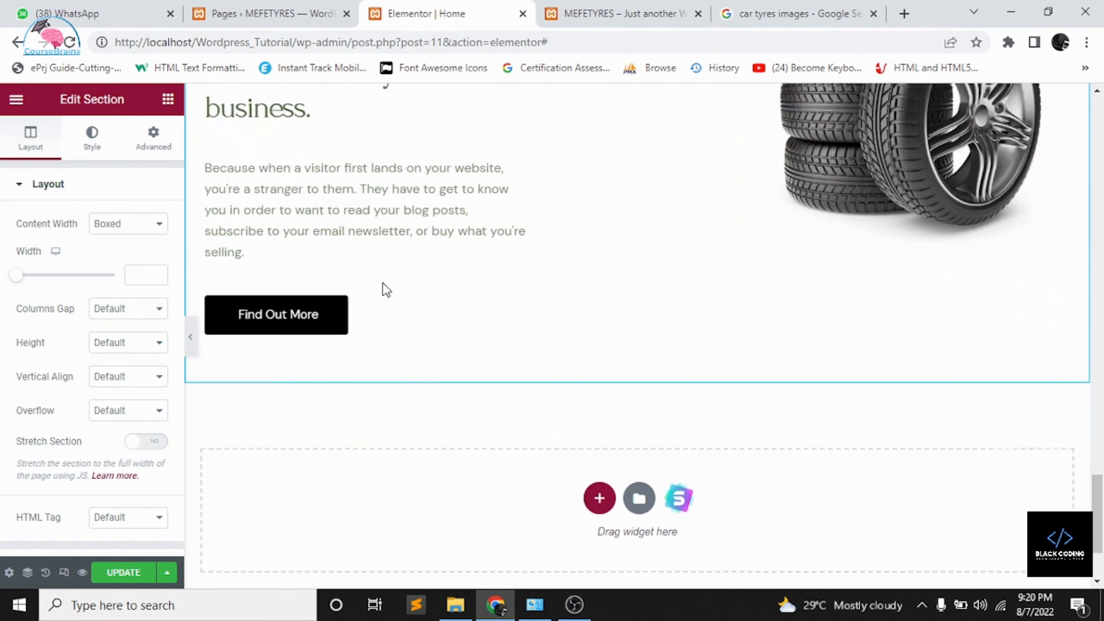
scroll(382, 283, up, 10)
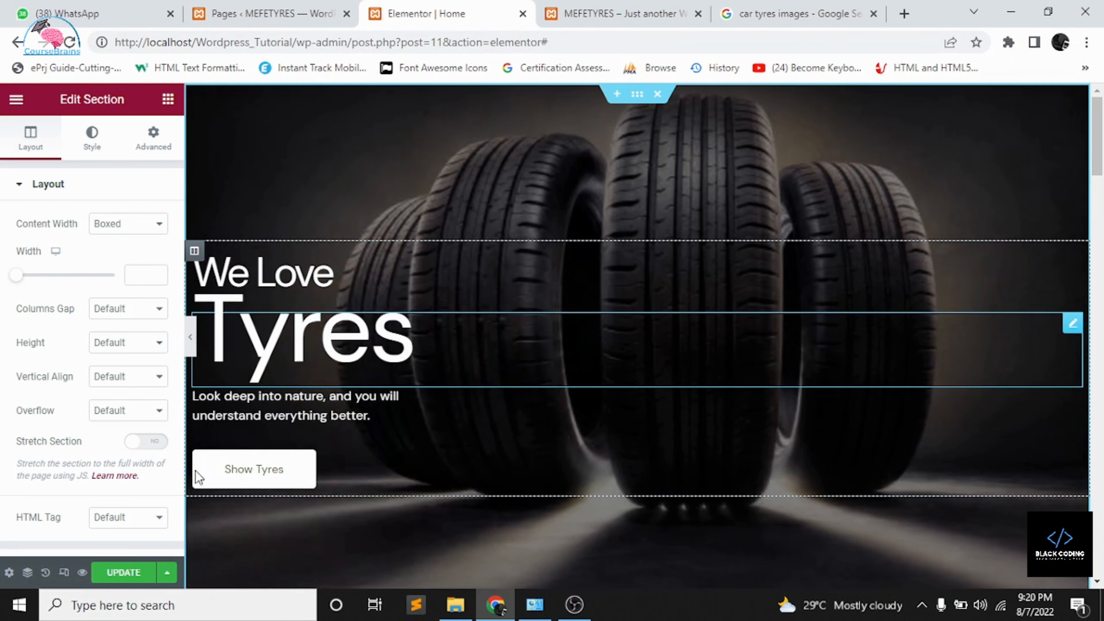
- Update the Home page, then switch to the live MEFETYRES site and reload it
click(113, 579)
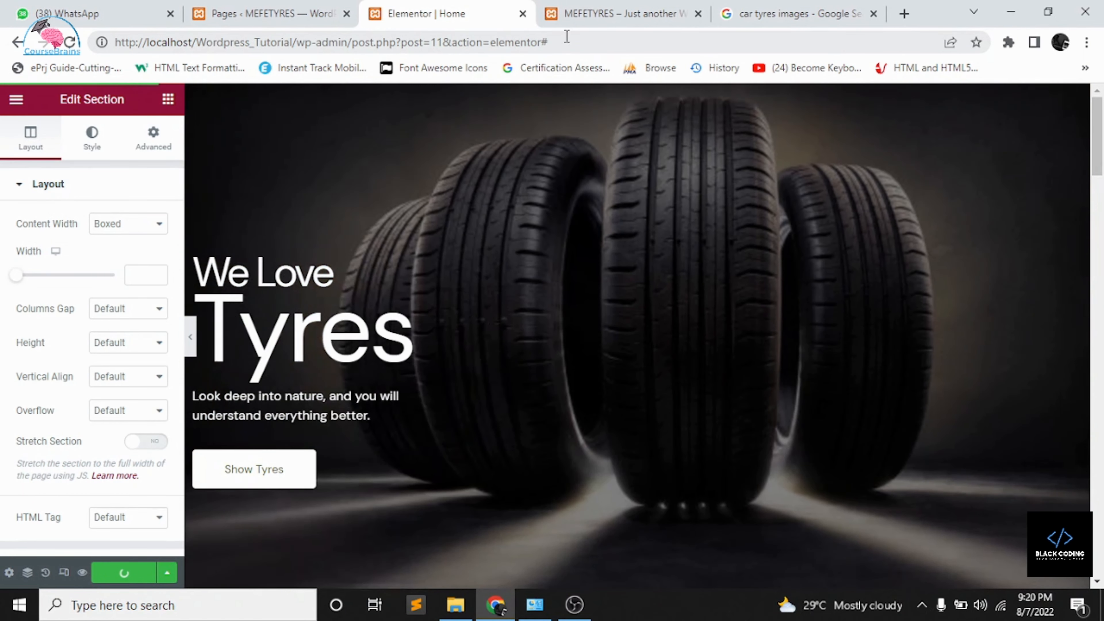
mouse_move(619, 6)
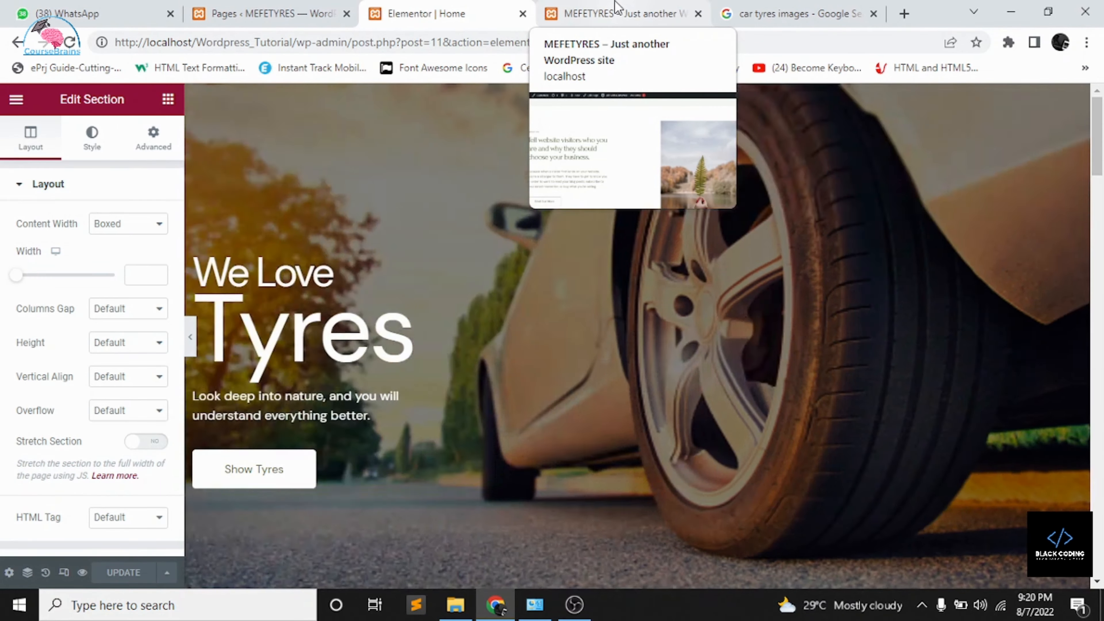
click(618, 6)
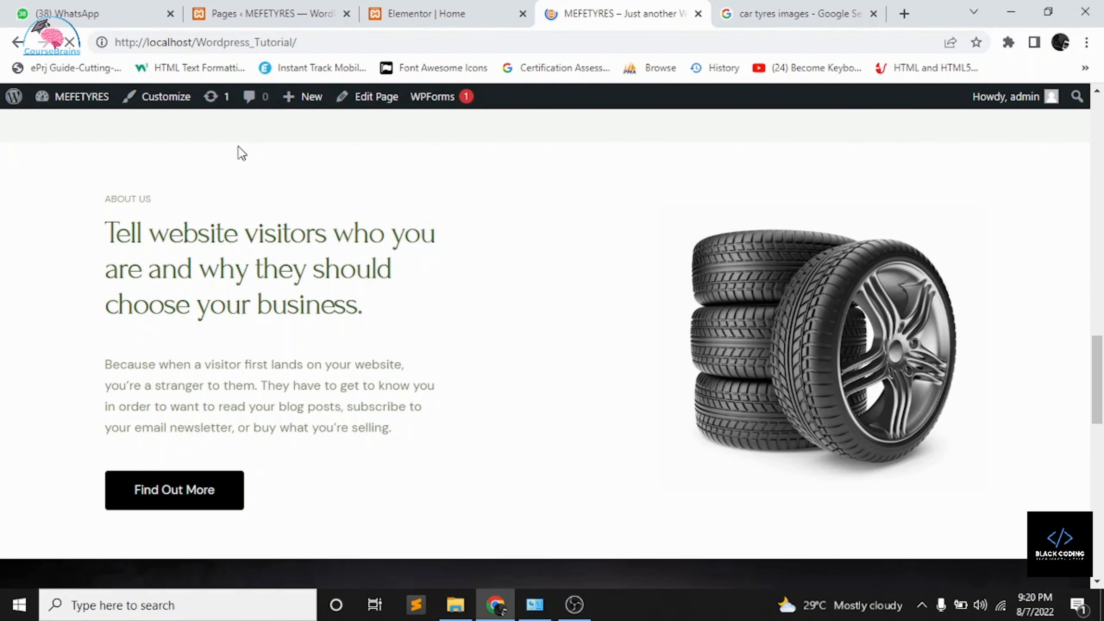
- Examine the live home page from the hero slider to the footer, including the QUESTIONS? and both About Us sections
scroll(494, 222, up, 12)
scroll(494, 222, up, 10)
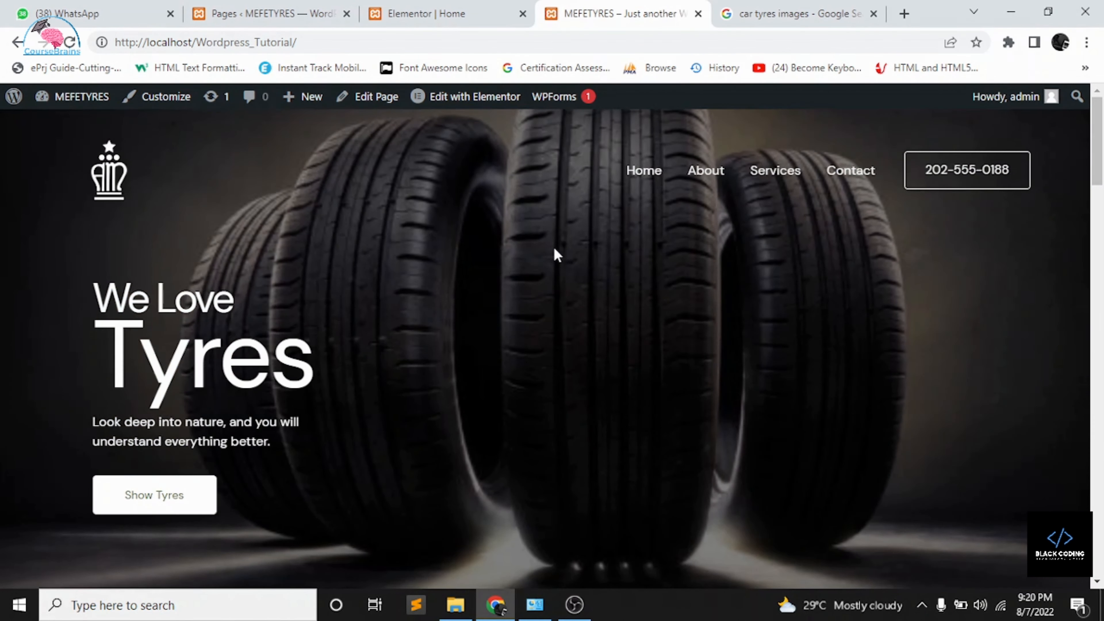
scroll(554, 250, down, 10)
scroll(558, 256, down, 15)
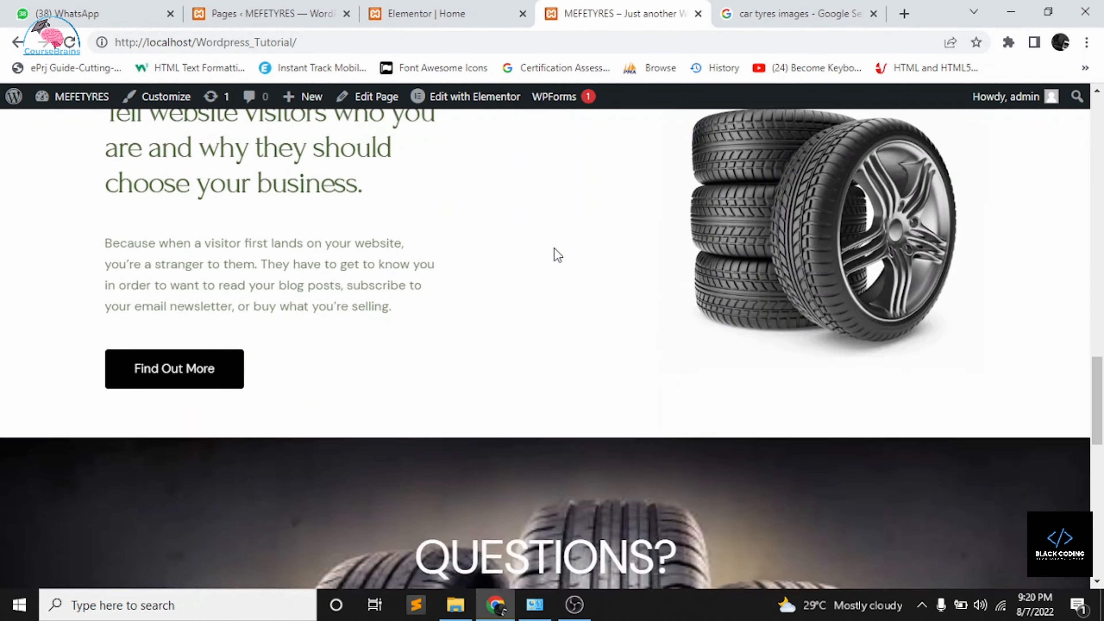
scroll(558, 255, up, 20)
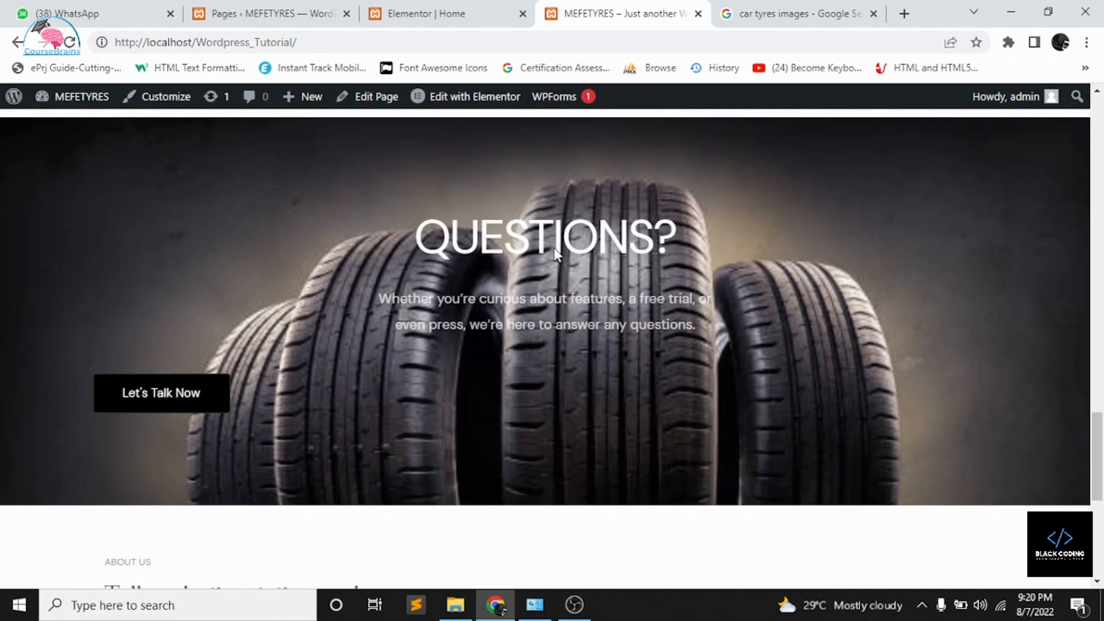
scroll(555, 253, down, 18)
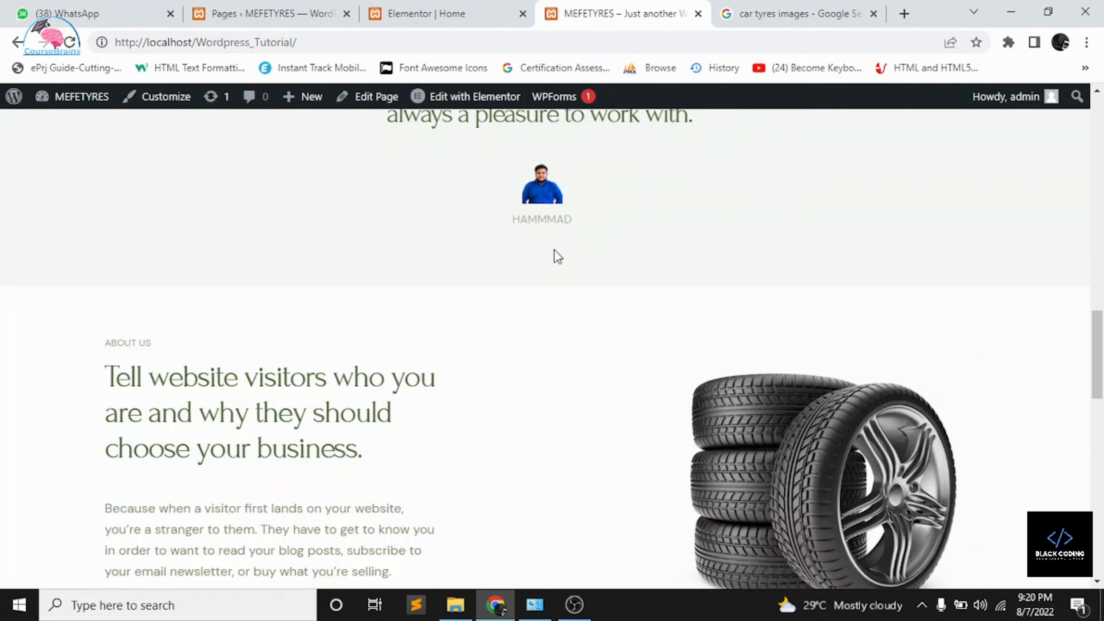
scroll(679, 366, down, 3)
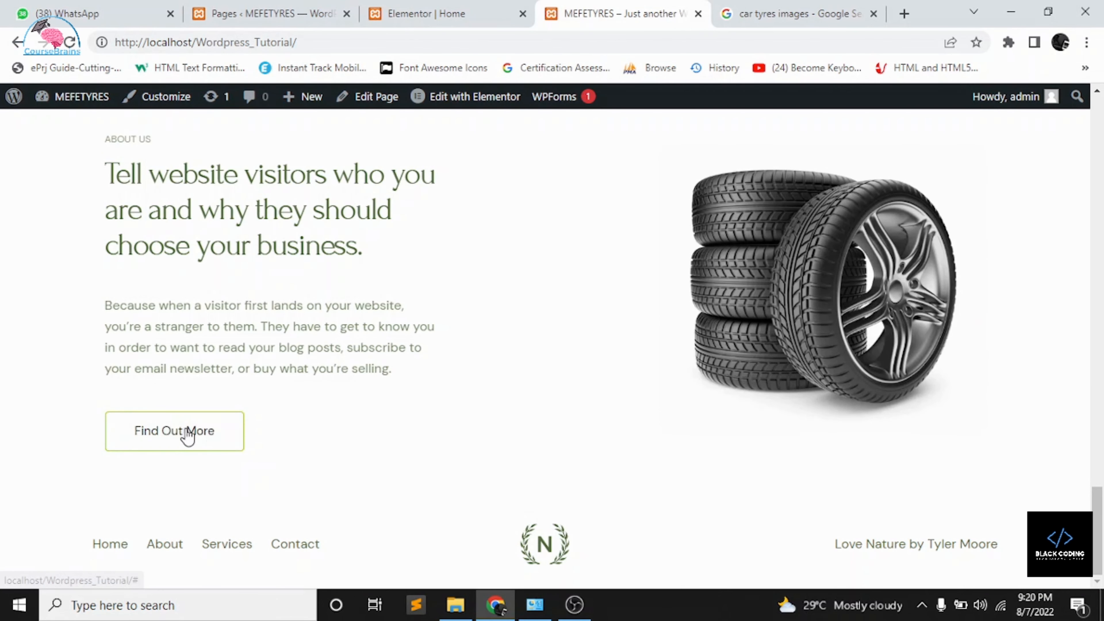
scroll(659, 516, up, 7)
scroll(659, 516, up, 20)
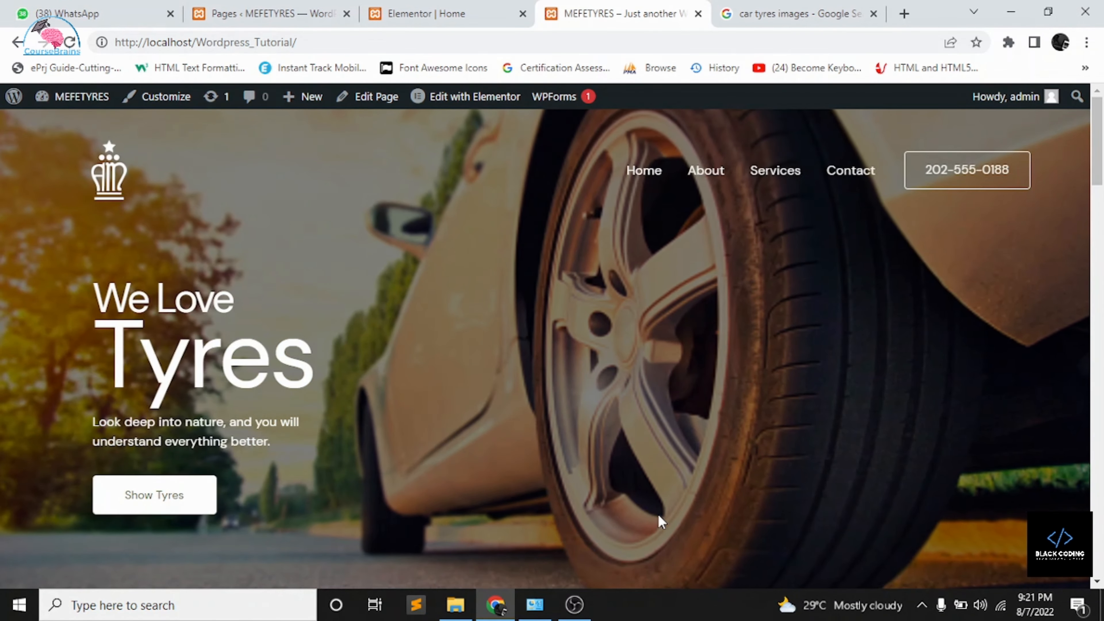
- Return to the WordPress Pages admin screen and open the theme Customizer
key(ctrl+shift+Tab)
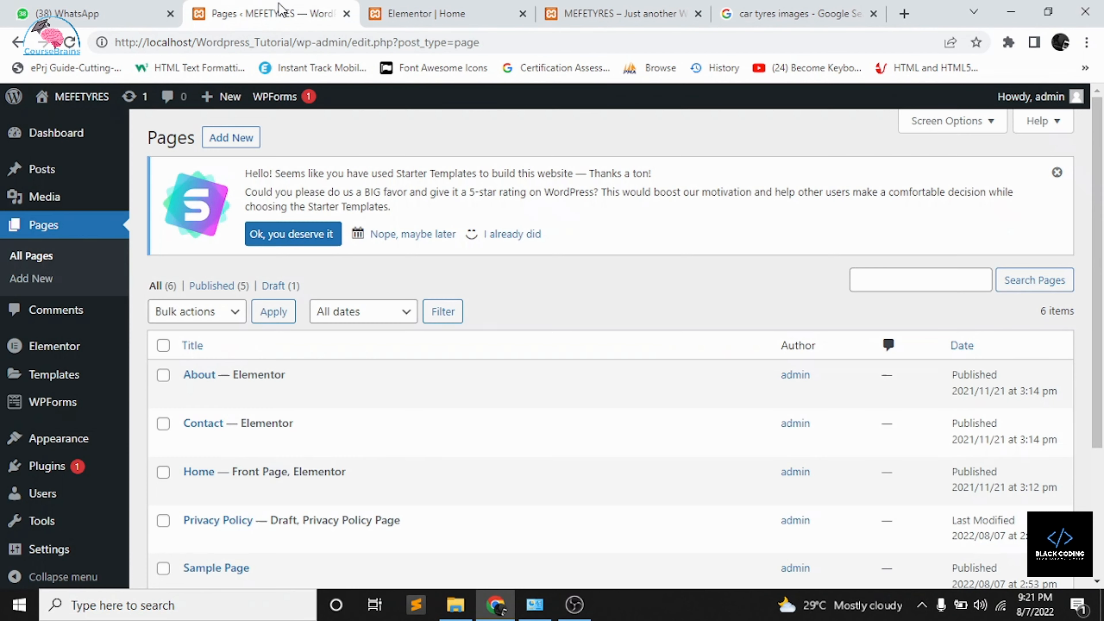
mouse_move(123, 450)
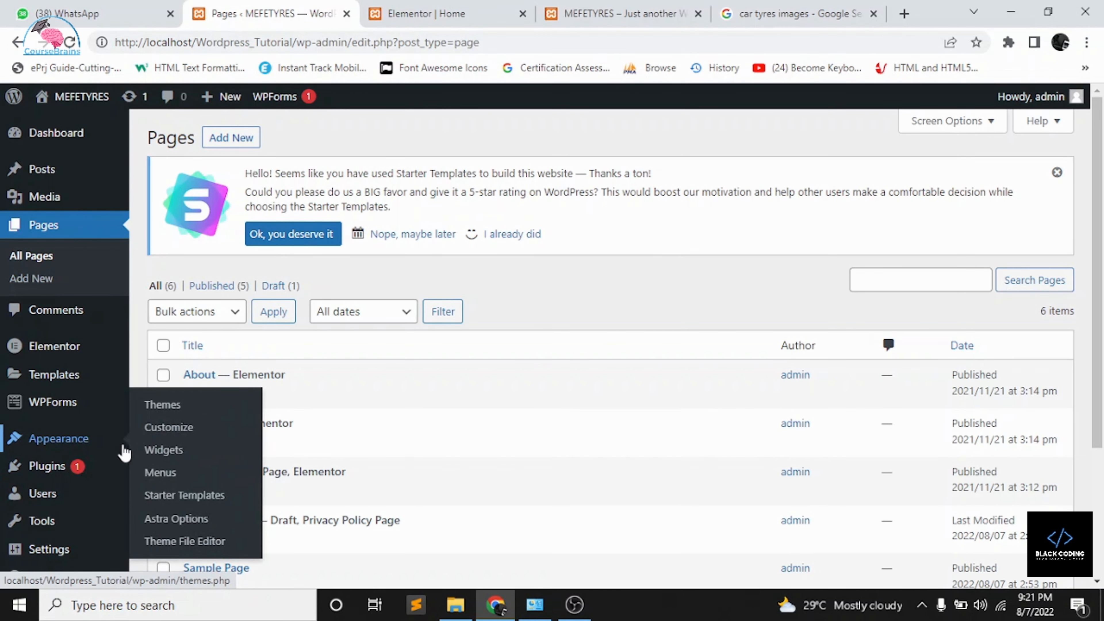
click(176, 431)
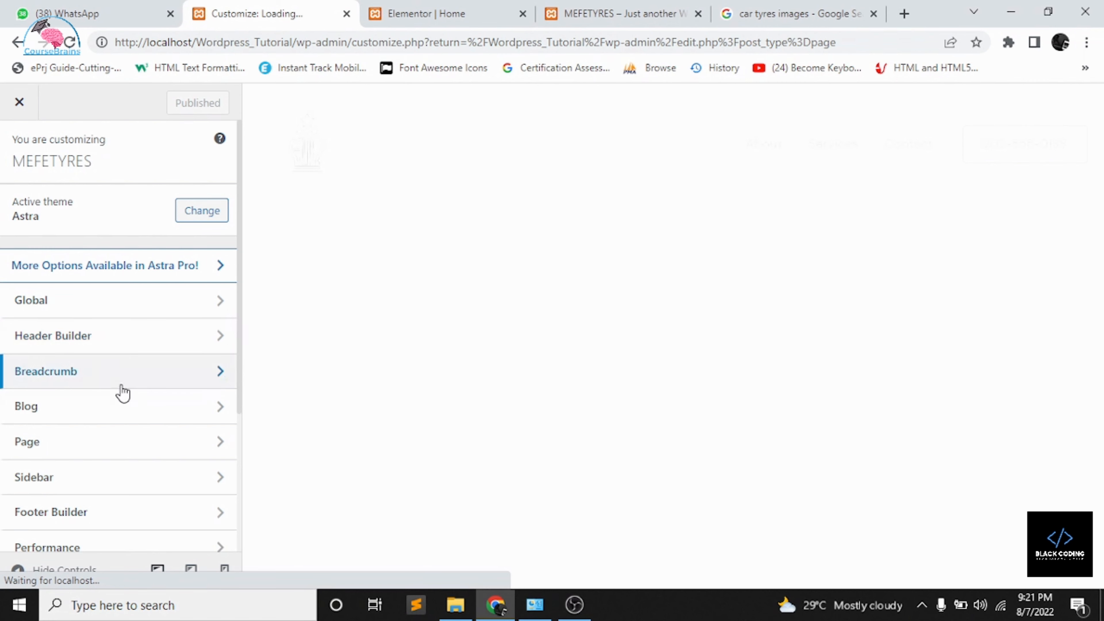
- Open the Footer Builder's HTML 1 element and delete the N wreath logo from its content
scroll(112, 424, down, 4)
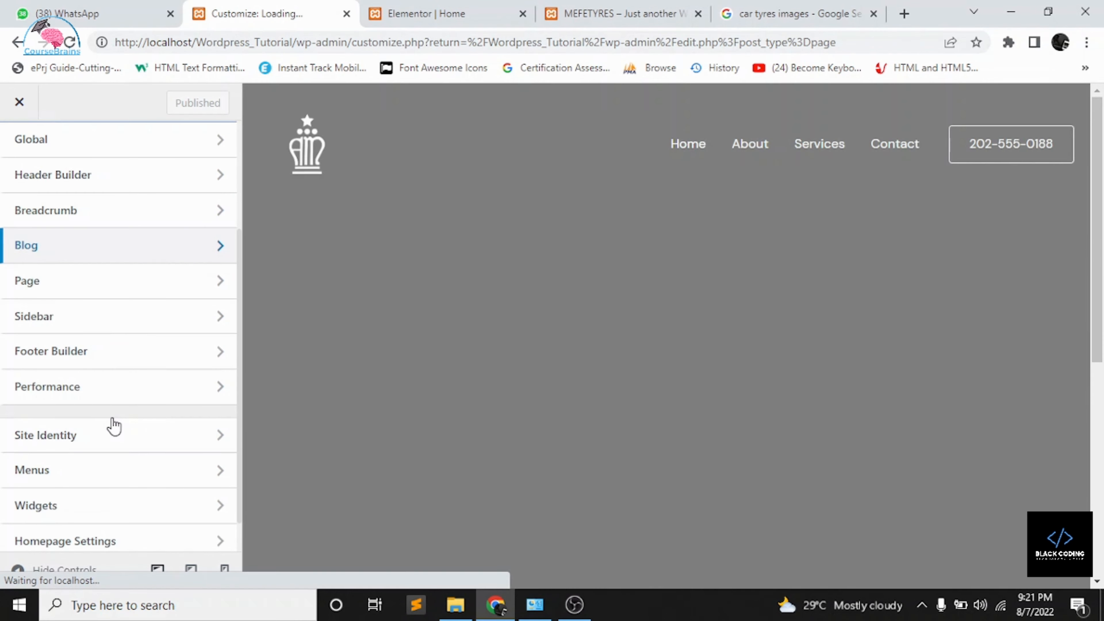
scroll(112, 424, down, 1)
scroll(111, 424, up, 5)
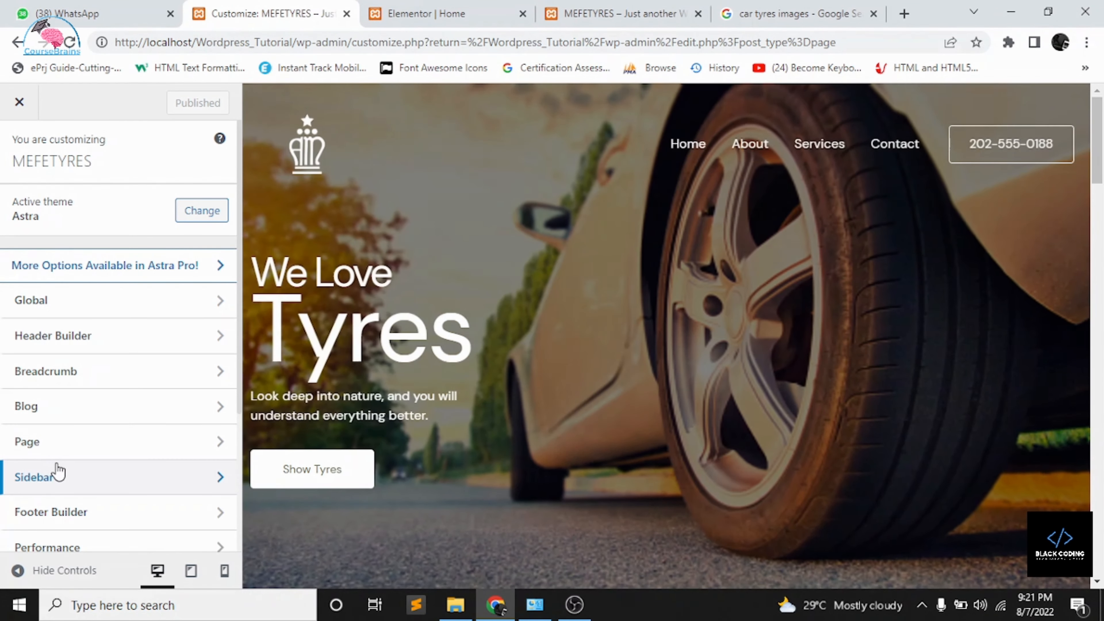
scroll(54, 469, down, 5)
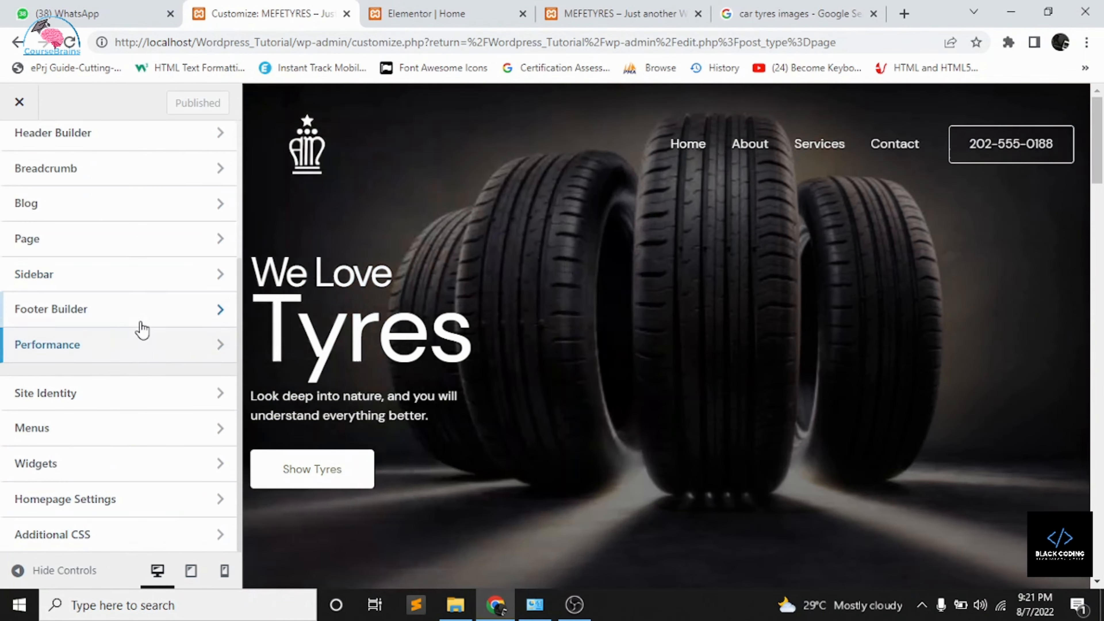
click(138, 320)
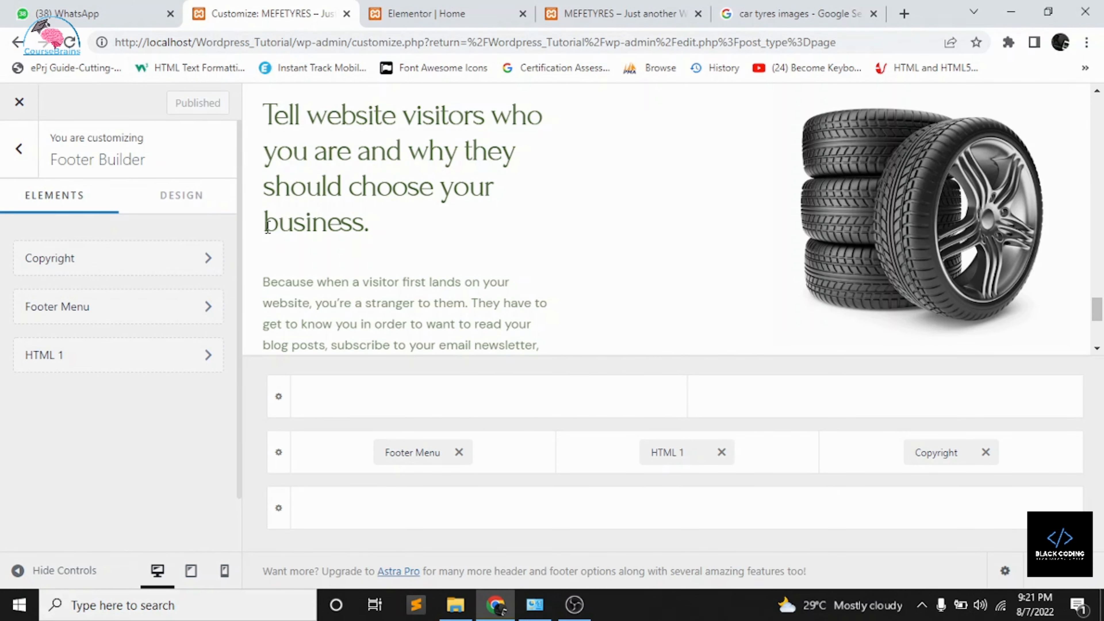
click(133, 359)
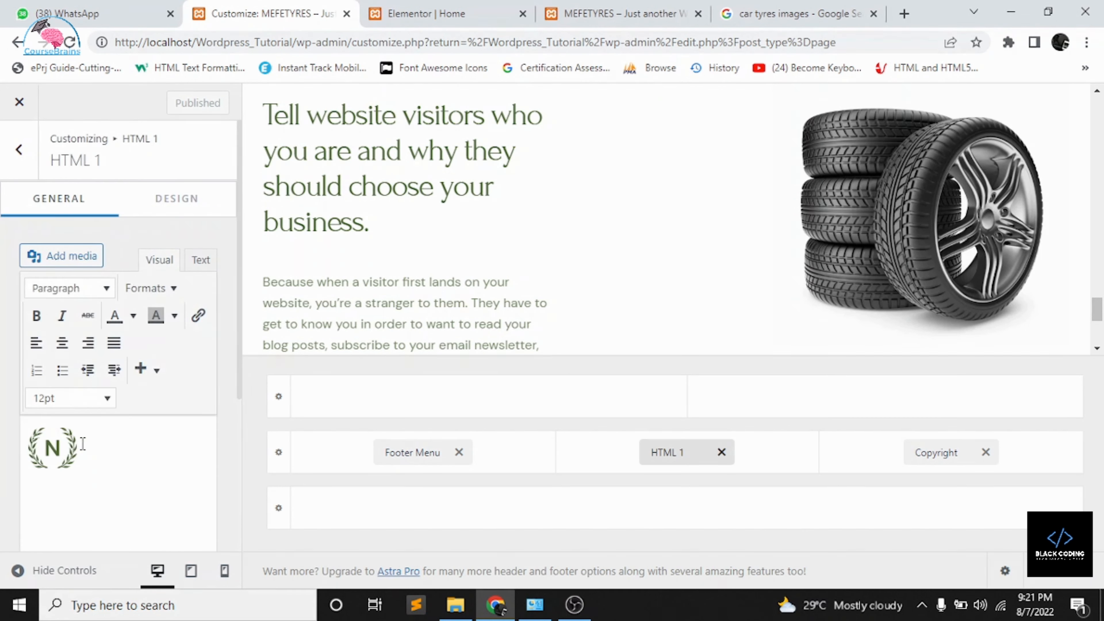
key(BackSpace)
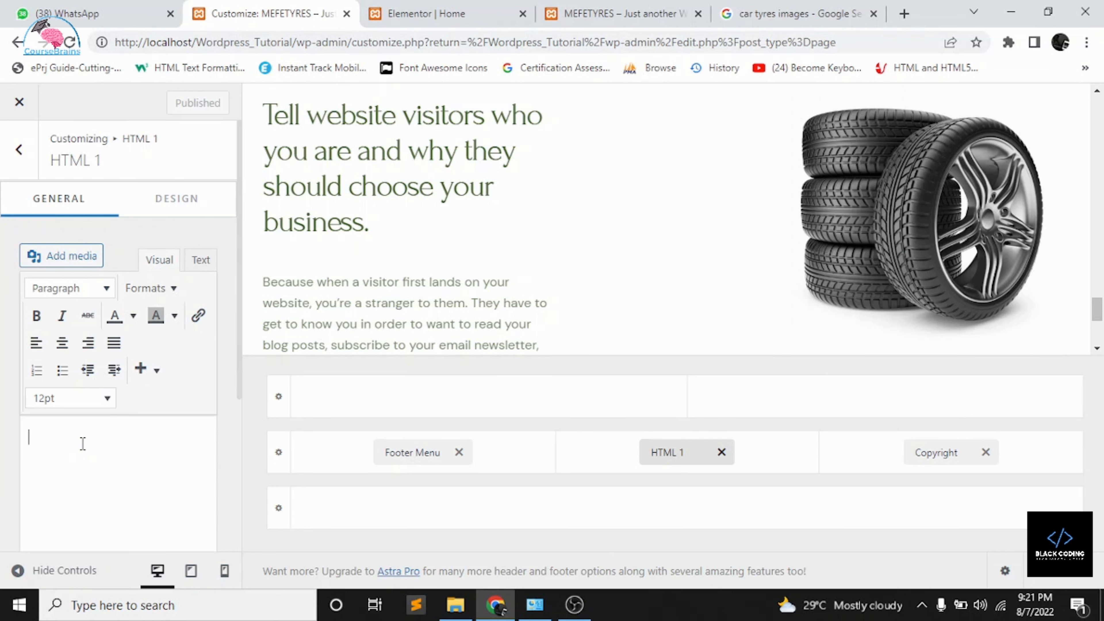
- Upload AM_logo-01-removebg-preview.png from the Downloads folder and insert it into the HTML 1 footer element
click(66, 259)
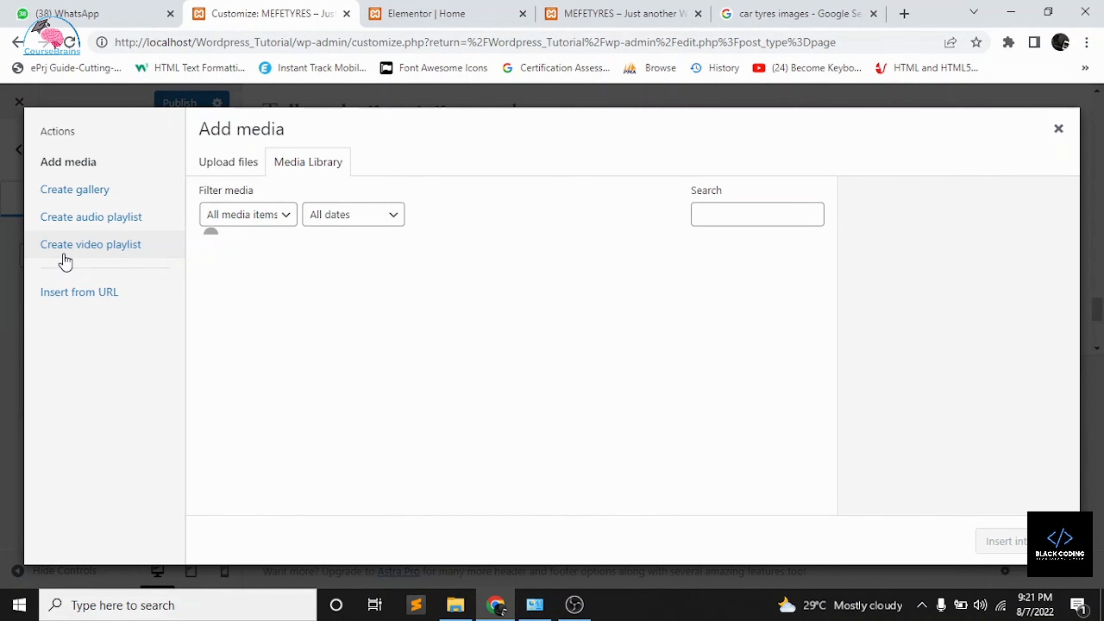
click(208, 165)
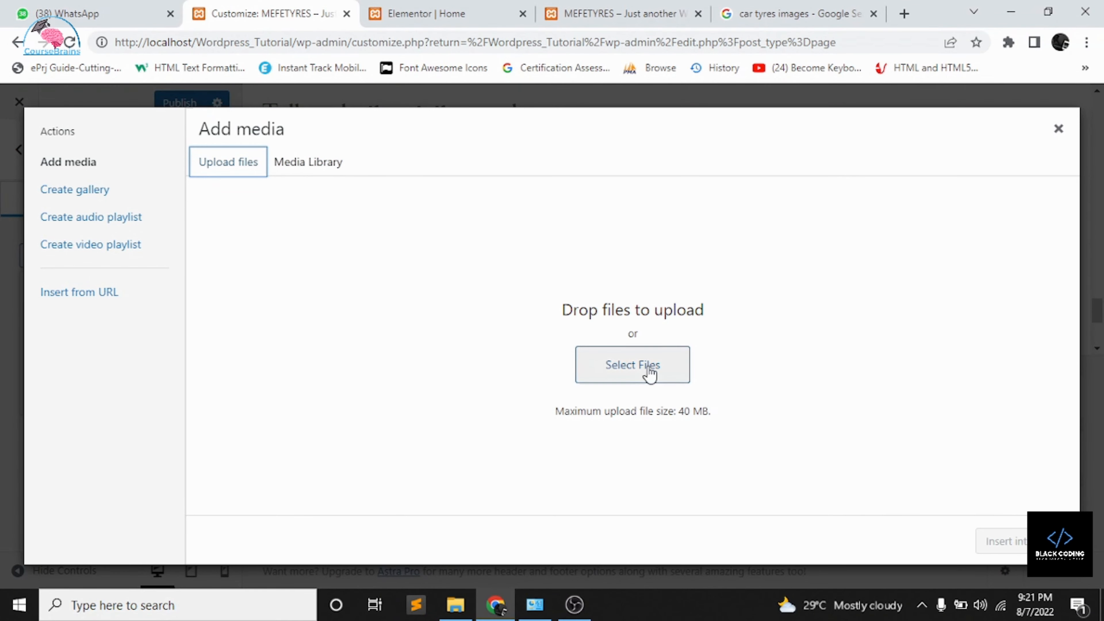
click(648, 367)
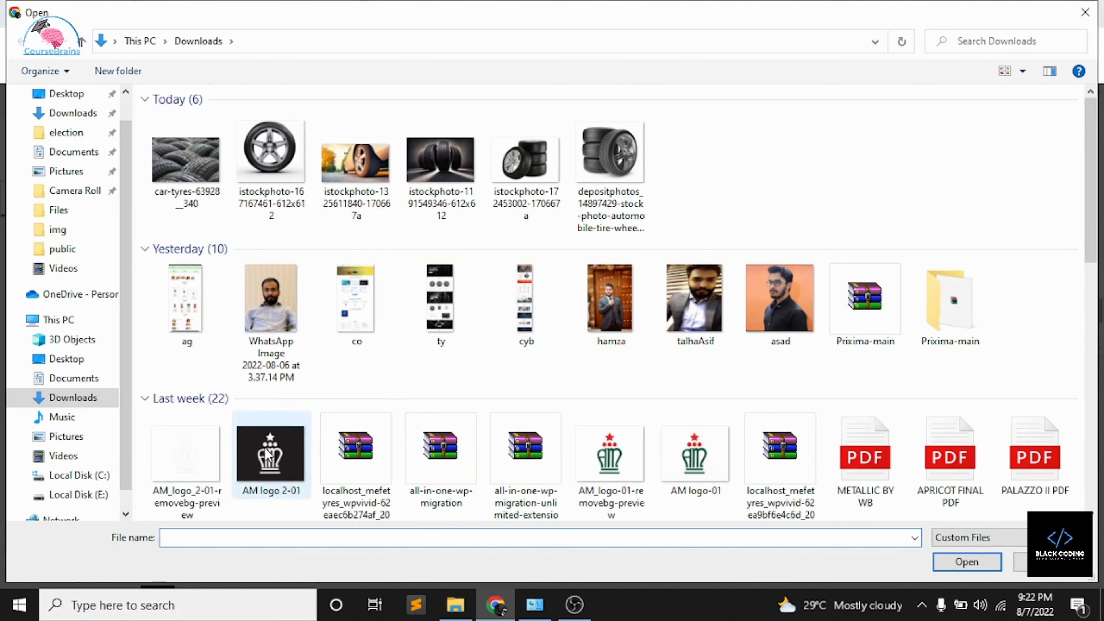
click(618, 457)
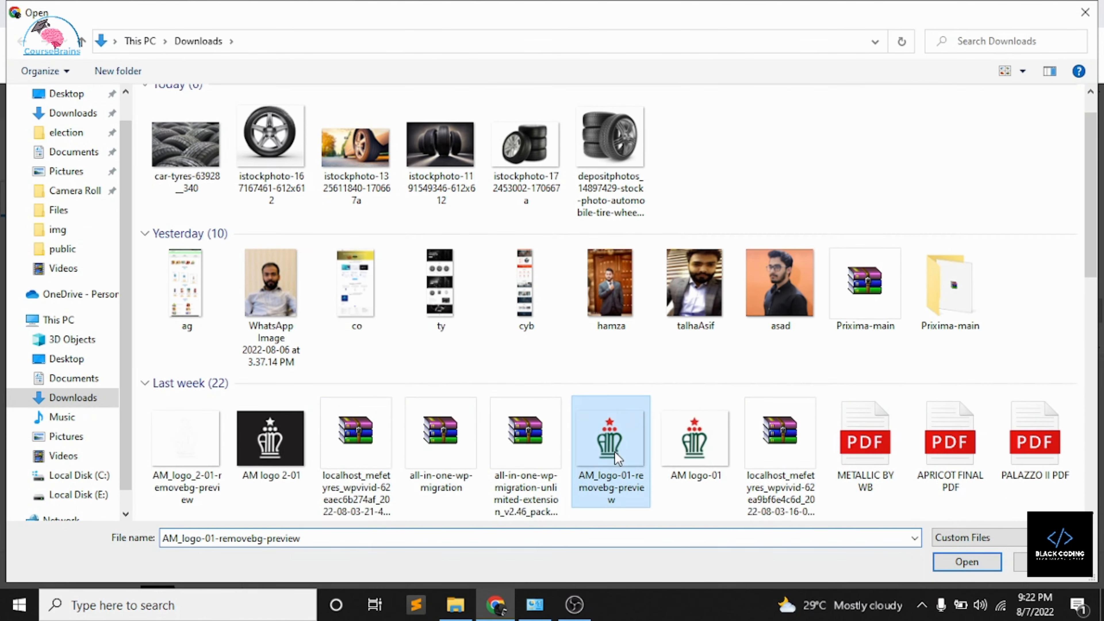
double_click(618, 457)
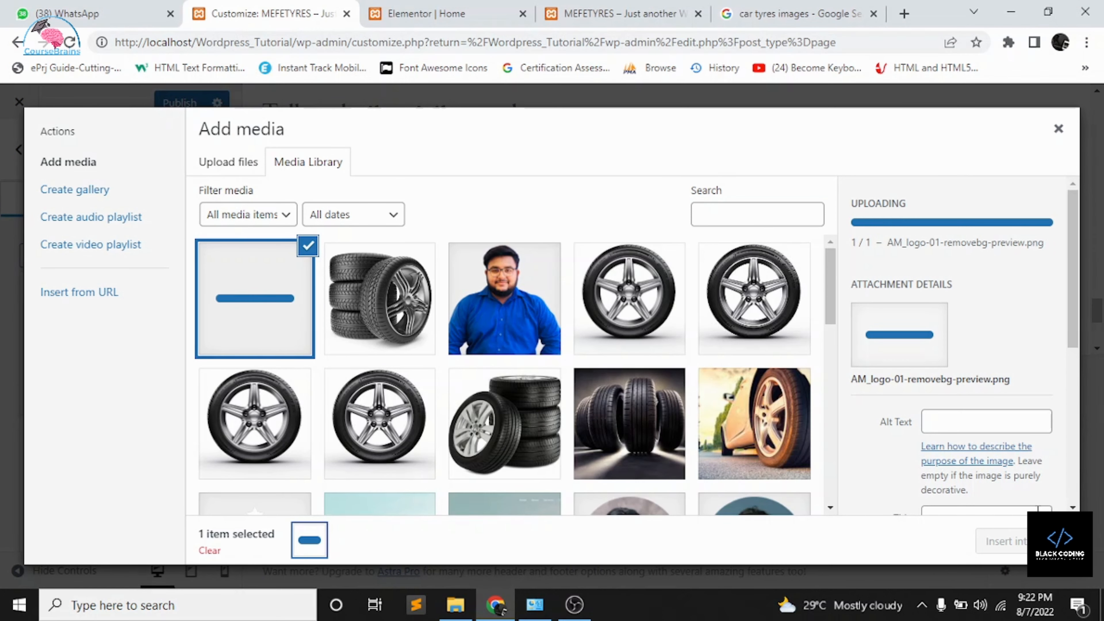
click(1024, 549)
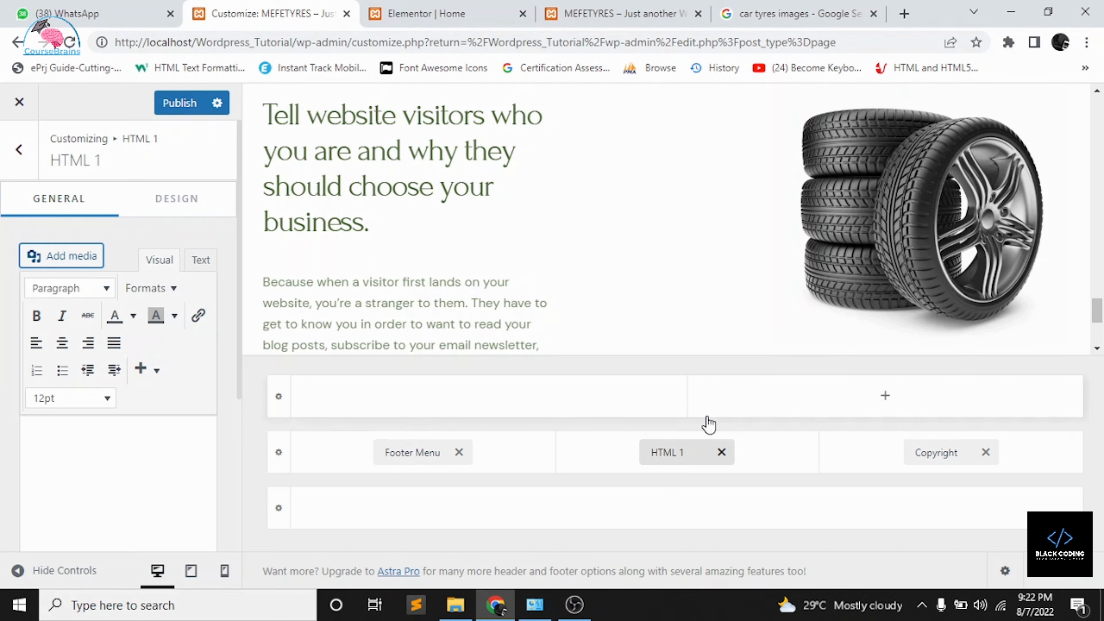
- Shrink the inserted AM logo in the HTML 1 content to roughly half its size
scroll(113, 307, down, 2)
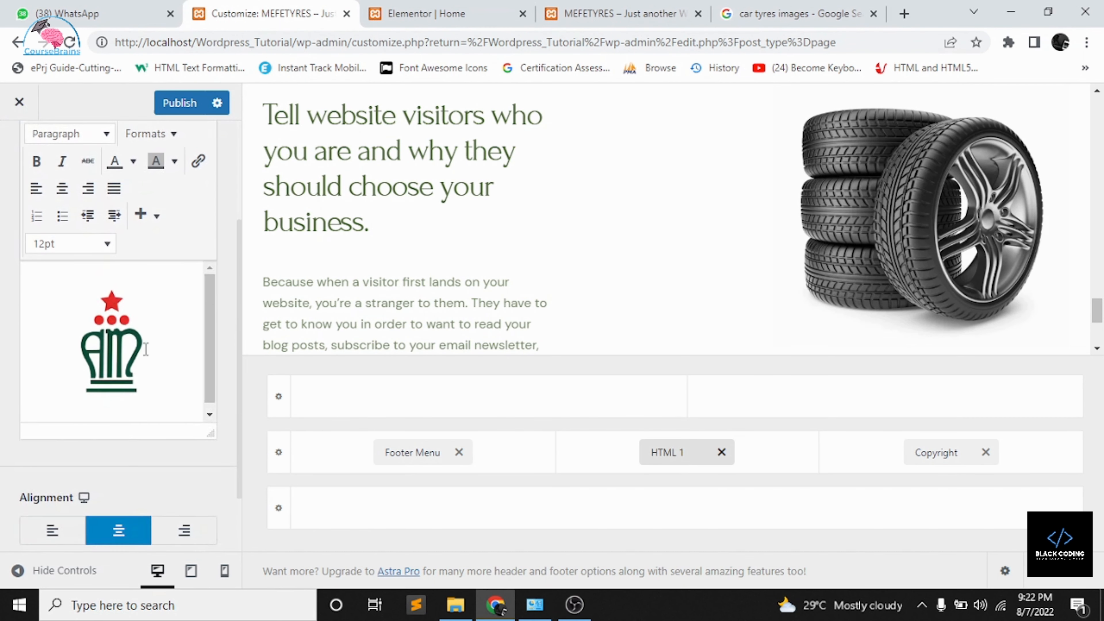
click(180, 398)
drag(199, 413, 113, 342)
click(144, 376)
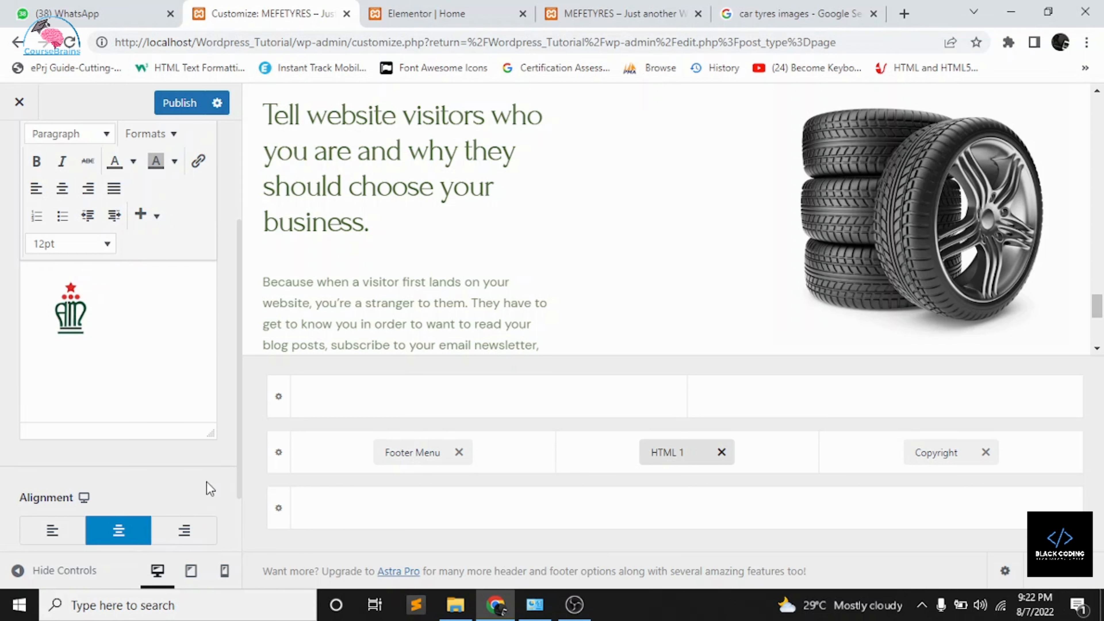
scroll(147, 326, up, 4)
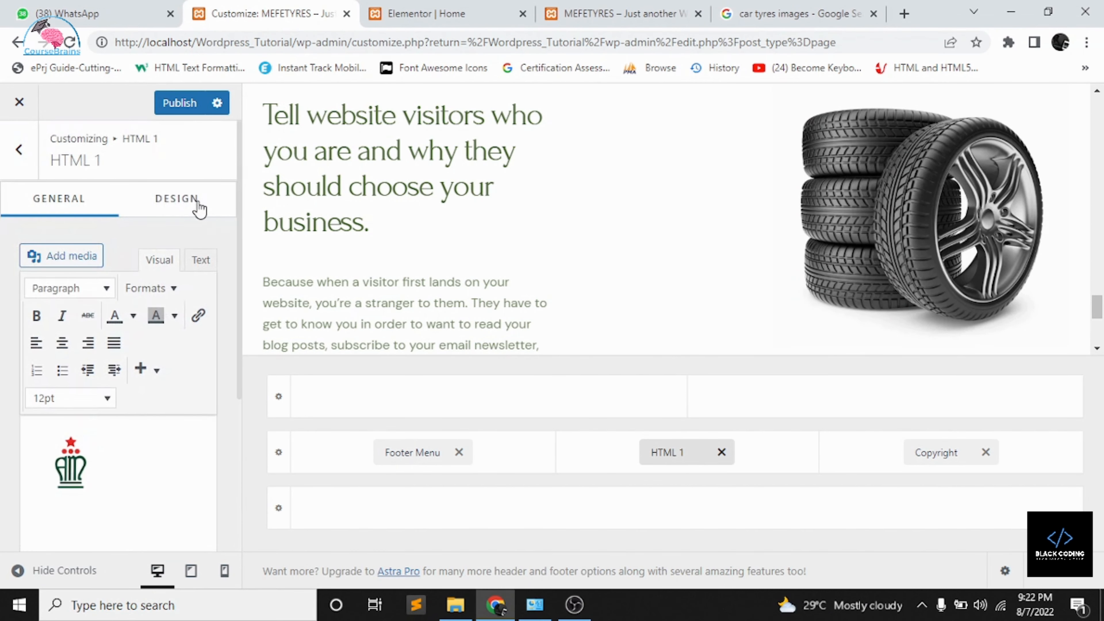
- Replace the footer Copyright element's text with MEFETYRES BY COURSEBRAIN & BLACK CODING
click(33, 162)
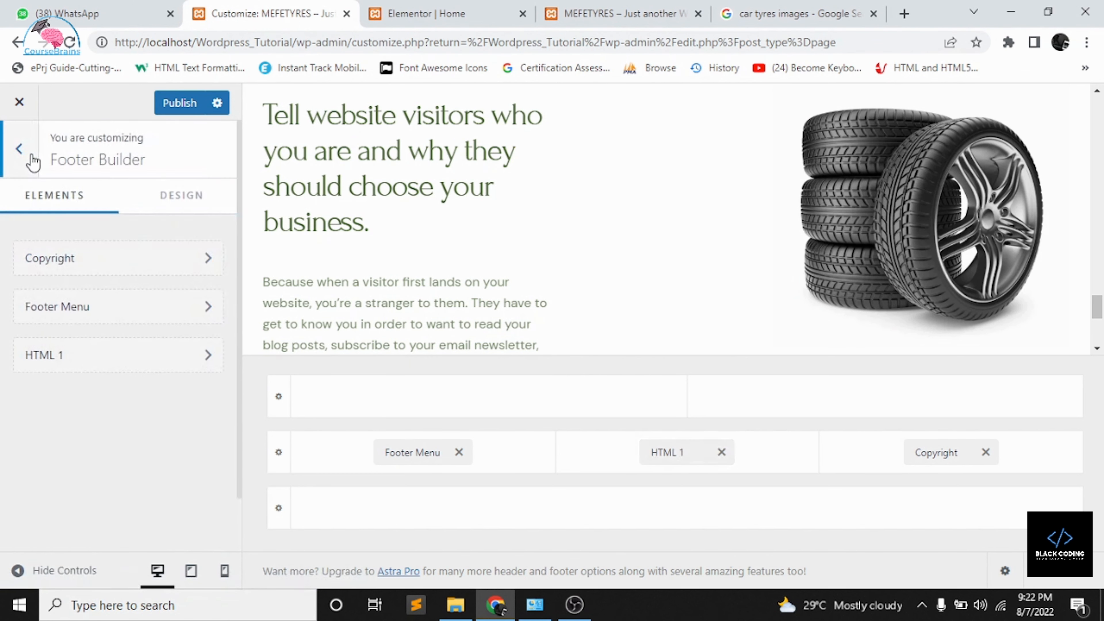
click(103, 275)
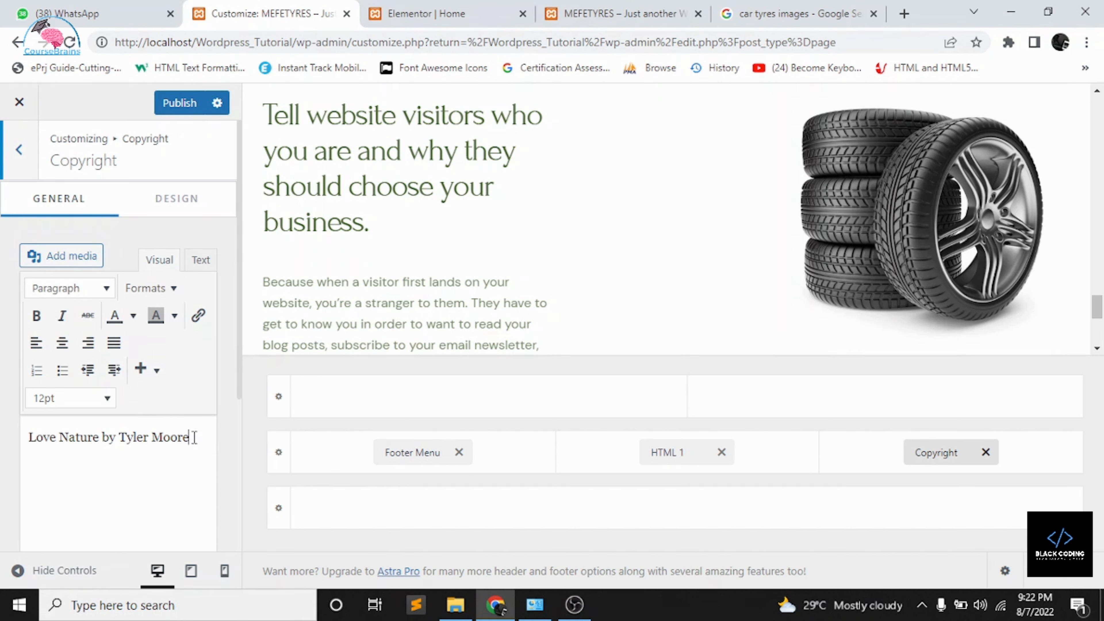
key(ctrl+shift+Left)
key(ctrl+shift+Left)
key(ctrl+shift+Left)
key(ctrl+shift+Left)
key(ctrl+shift+Left)
key(BackSpace)
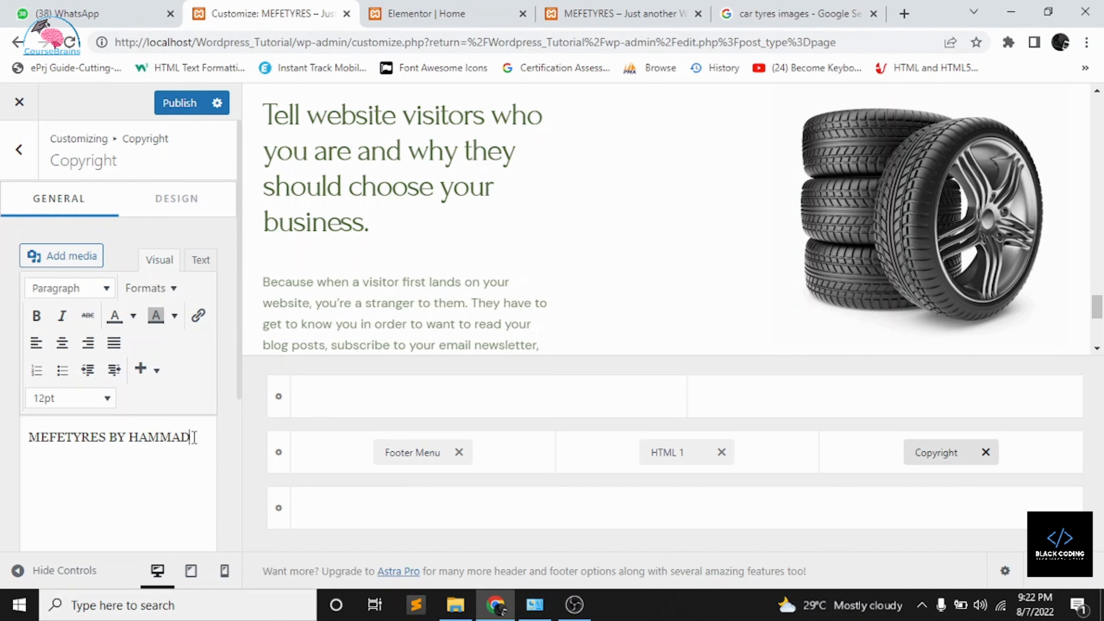
scroll(194, 437, down, 5)
scroll(196, 446, up, 4)
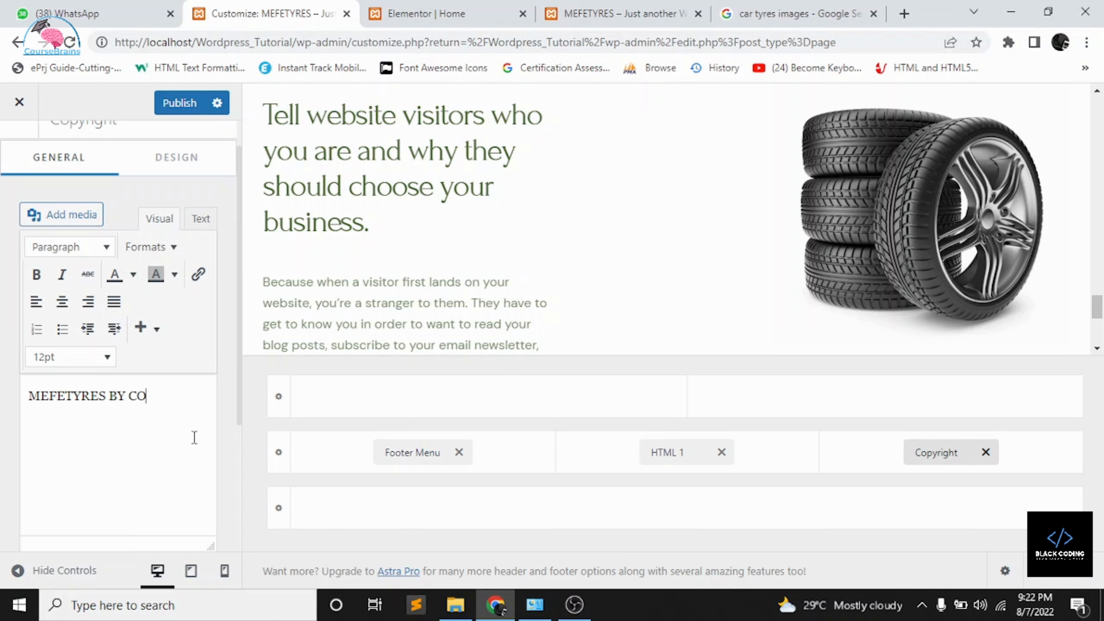
text(AIN & BL)
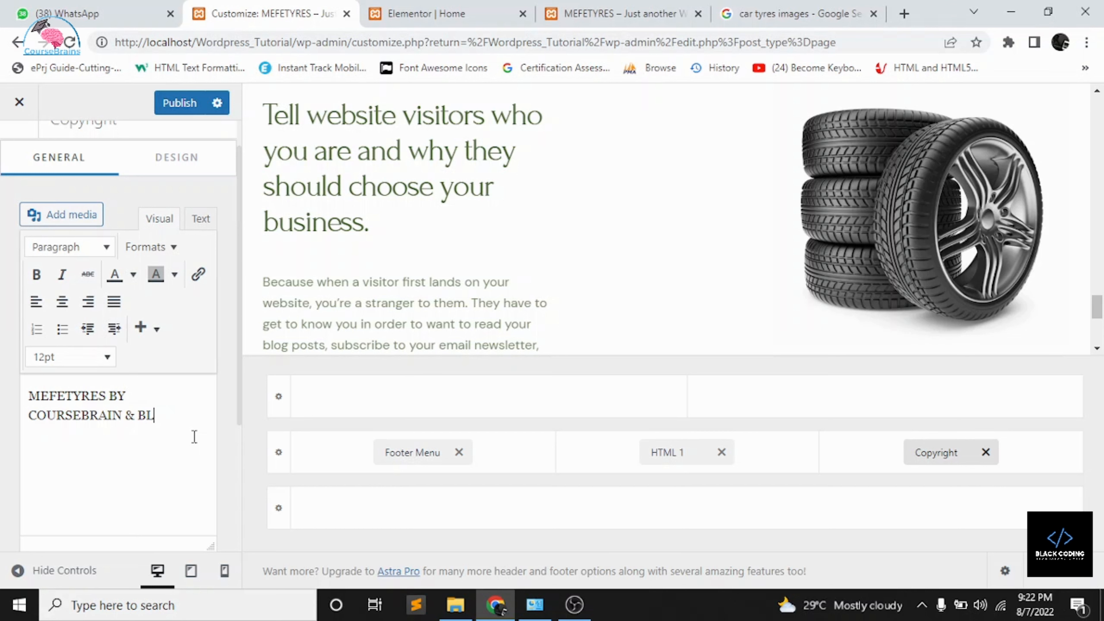
text(DING)
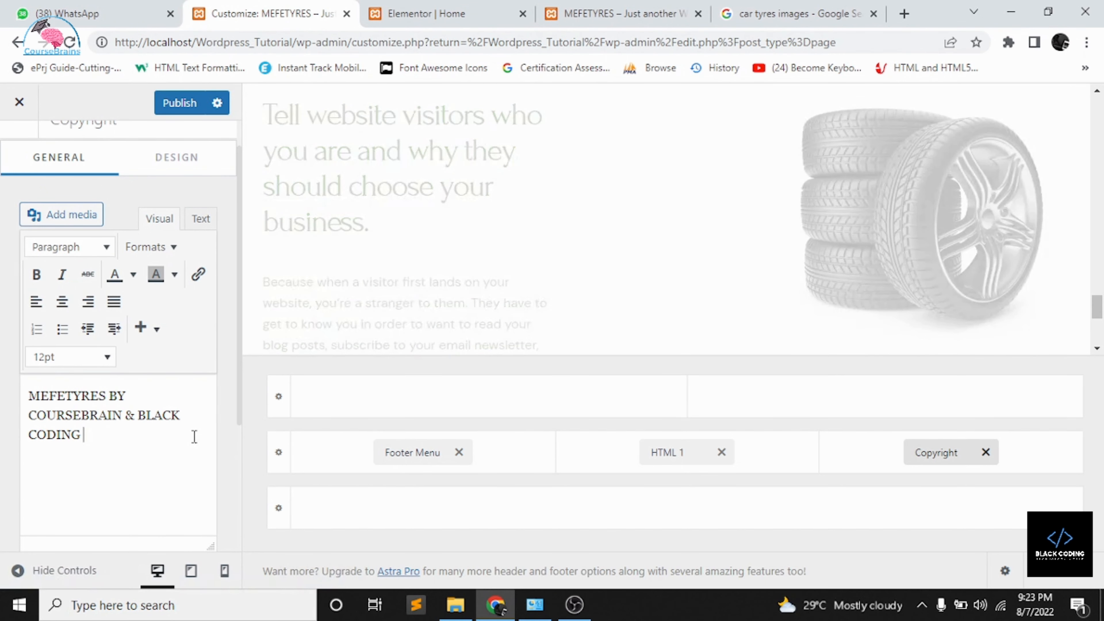
scroll(195, 437, down, 3)
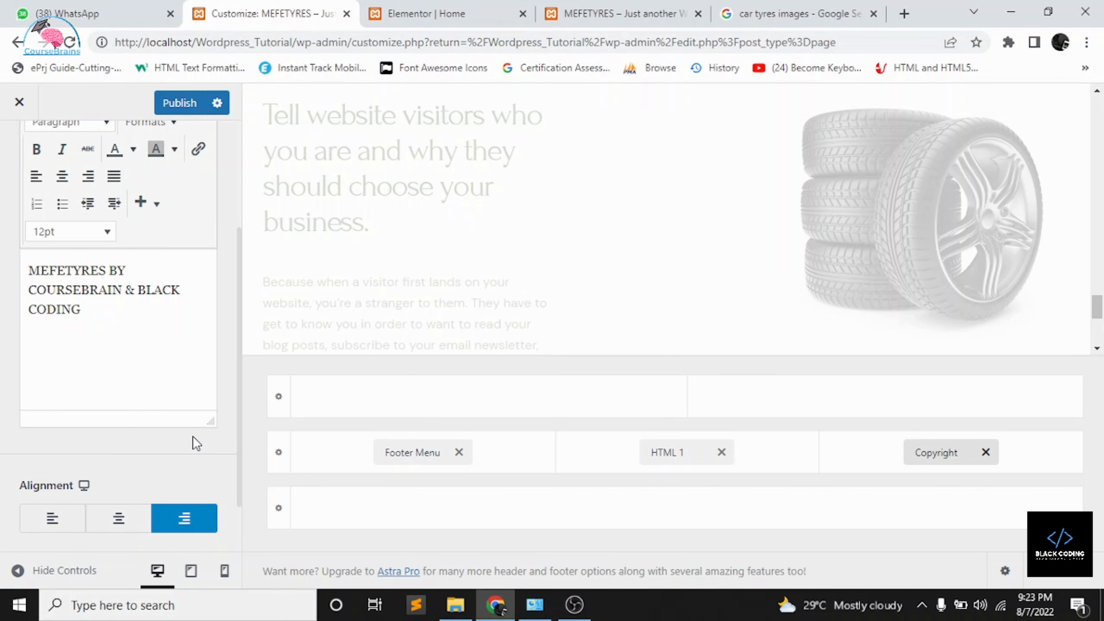
scroll(196, 443, up, 4)
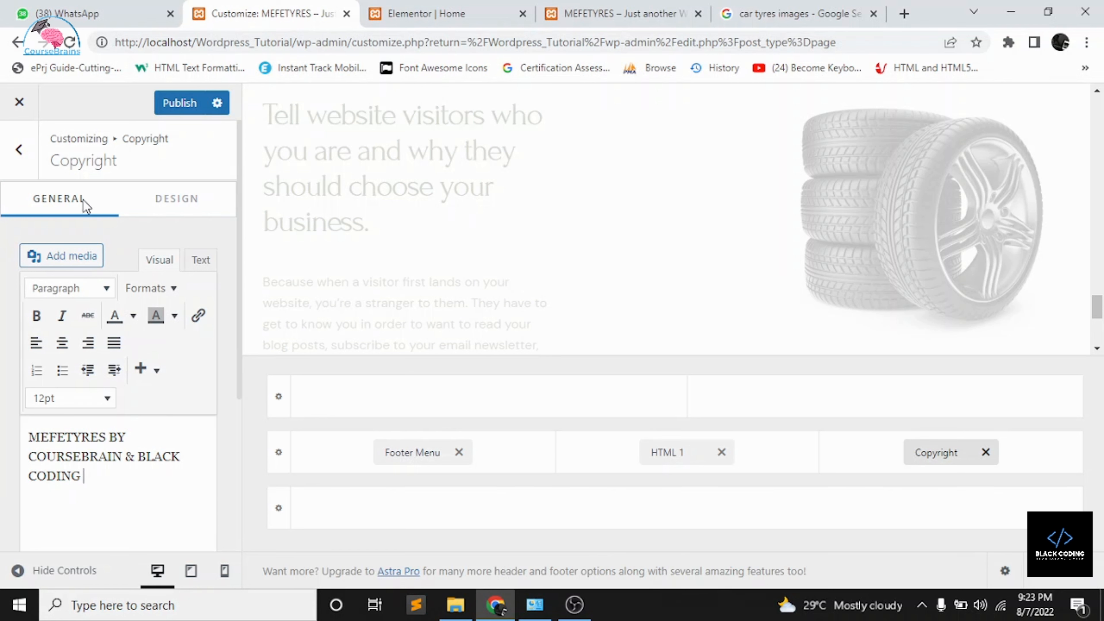
- Publish the footer changes and check the footer in the page preview
click(28, 167)
click(173, 108)
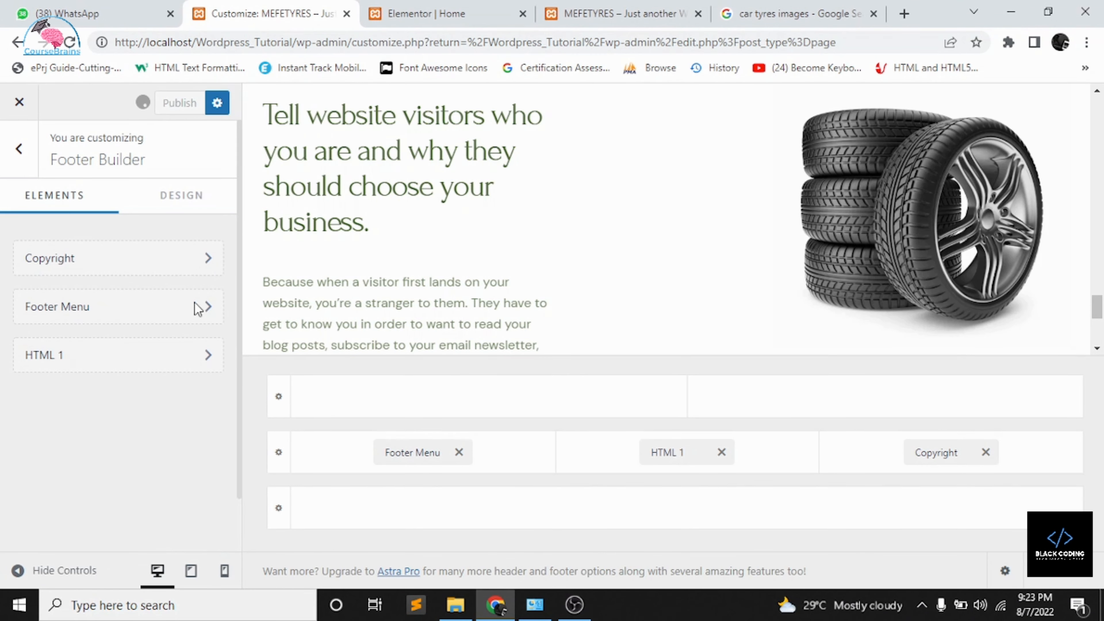
scroll(291, 344, down, 5)
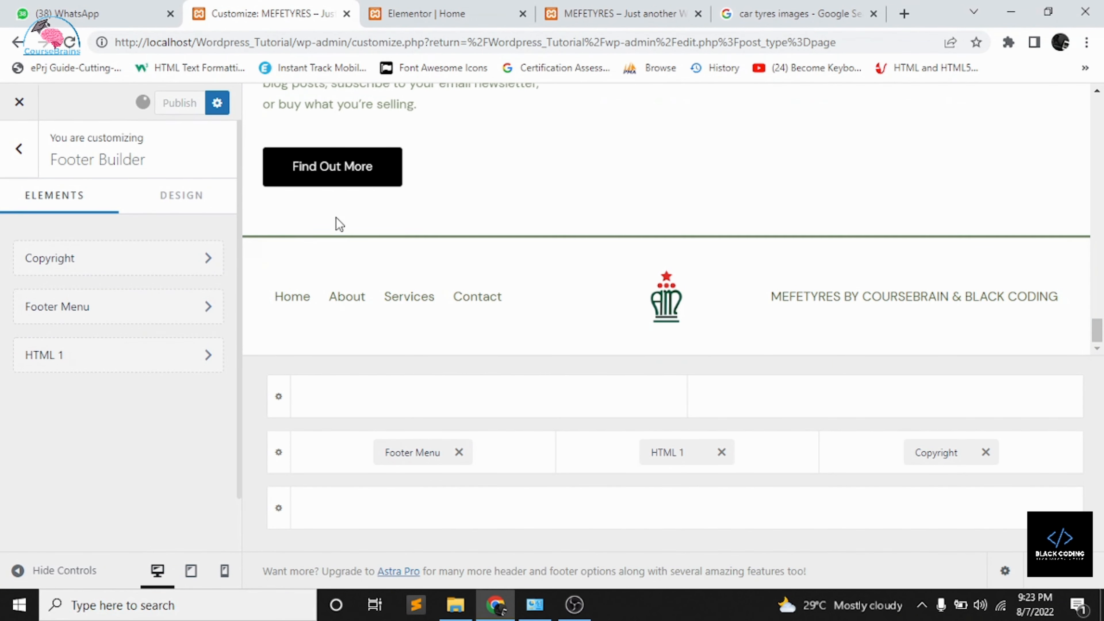
- Examine the Customizer's Site Identity and Menus settings, and compare the header and footer logos in the page preview
click(18, 169)
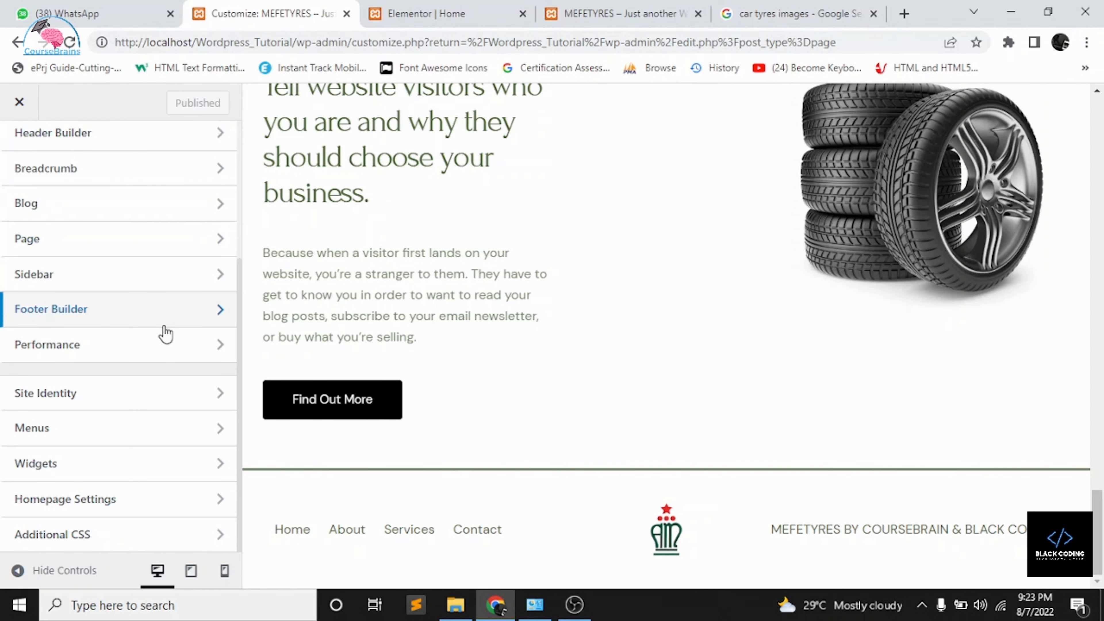
click(158, 393)
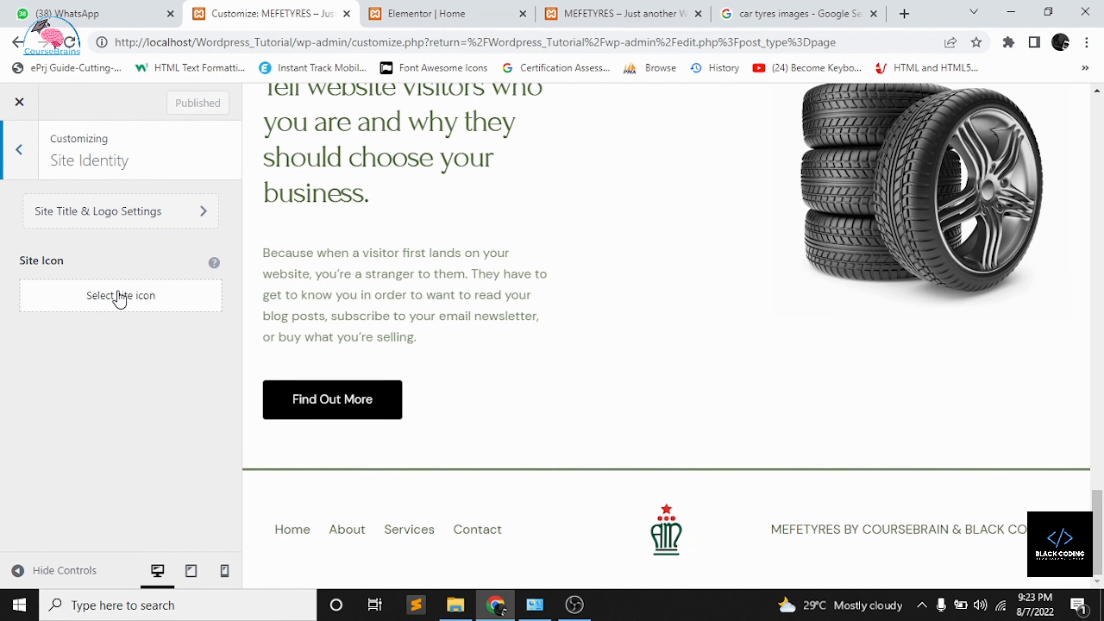
scroll(441, 226, up, 15)
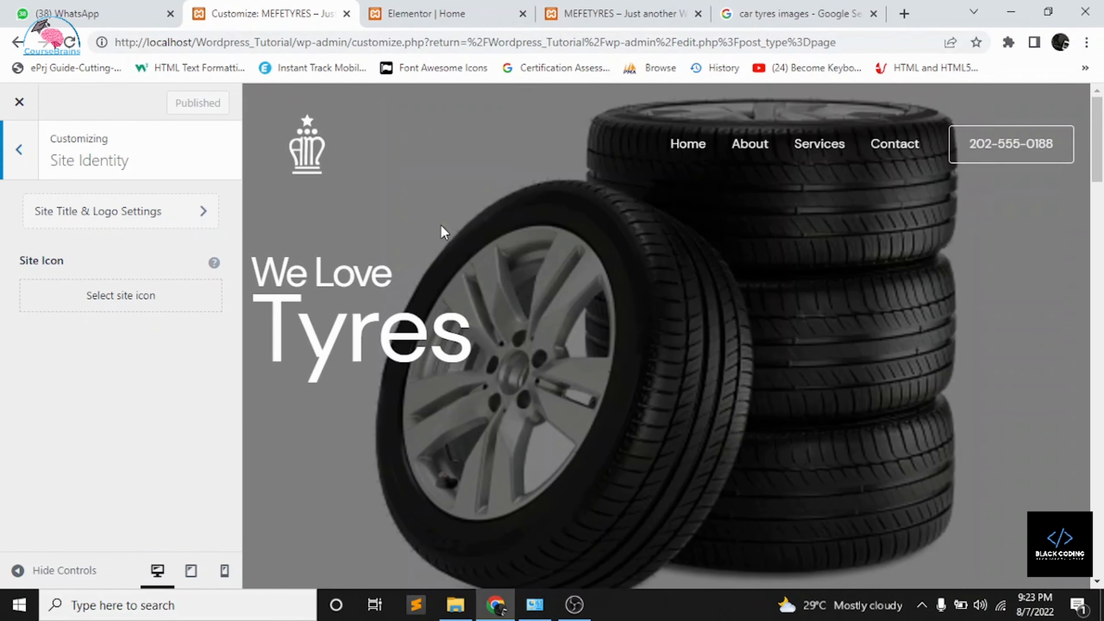
scroll(441, 225, down, 15)
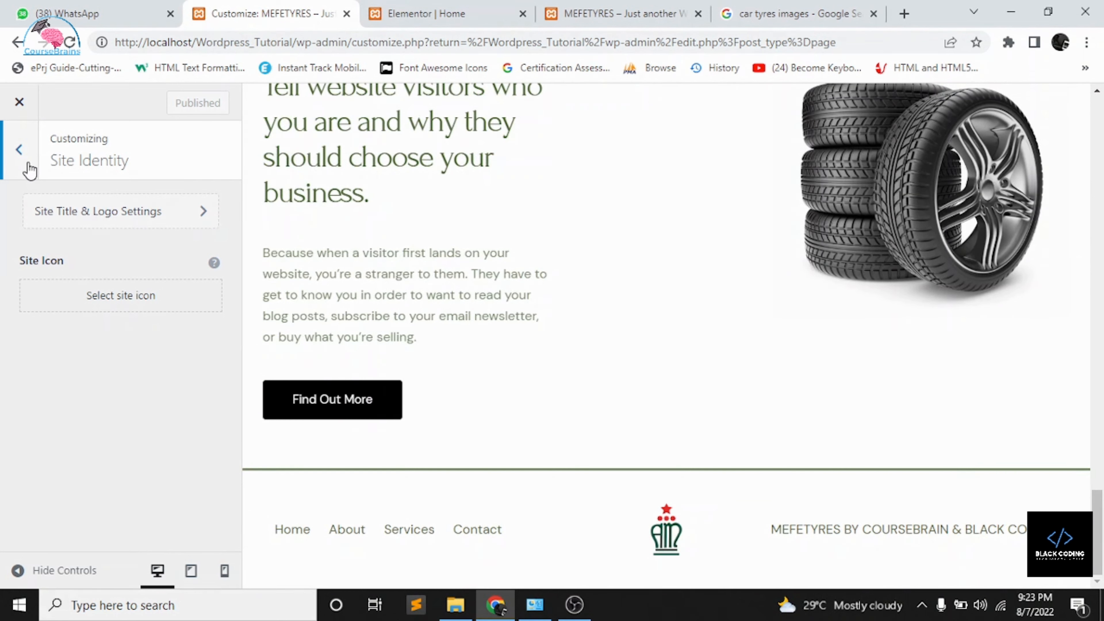
click(26, 167)
click(87, 436)
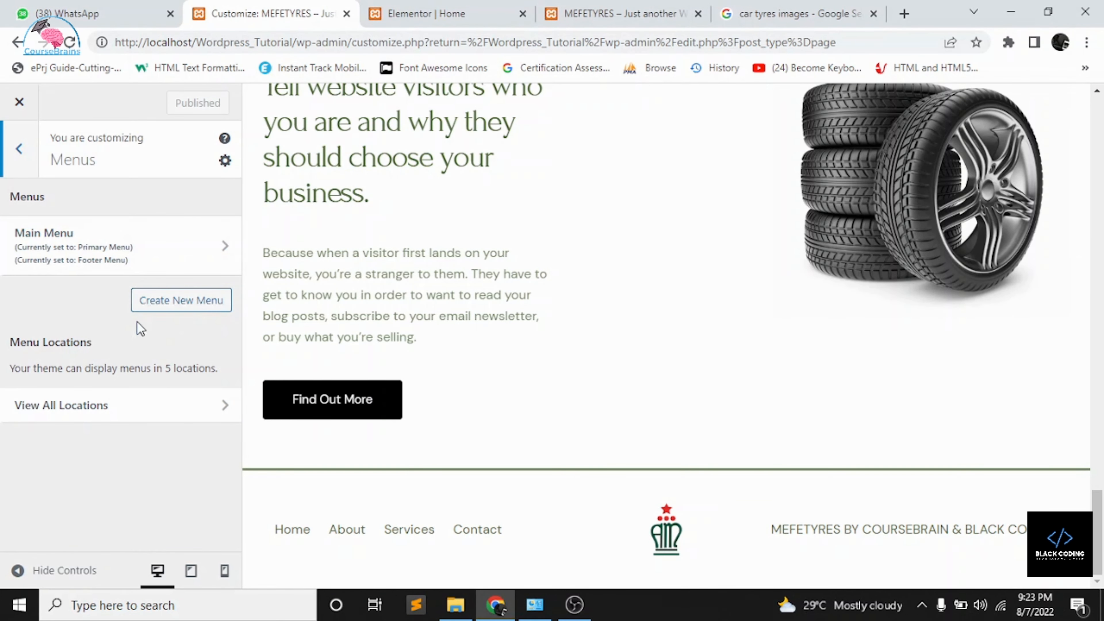
click(19, 162)
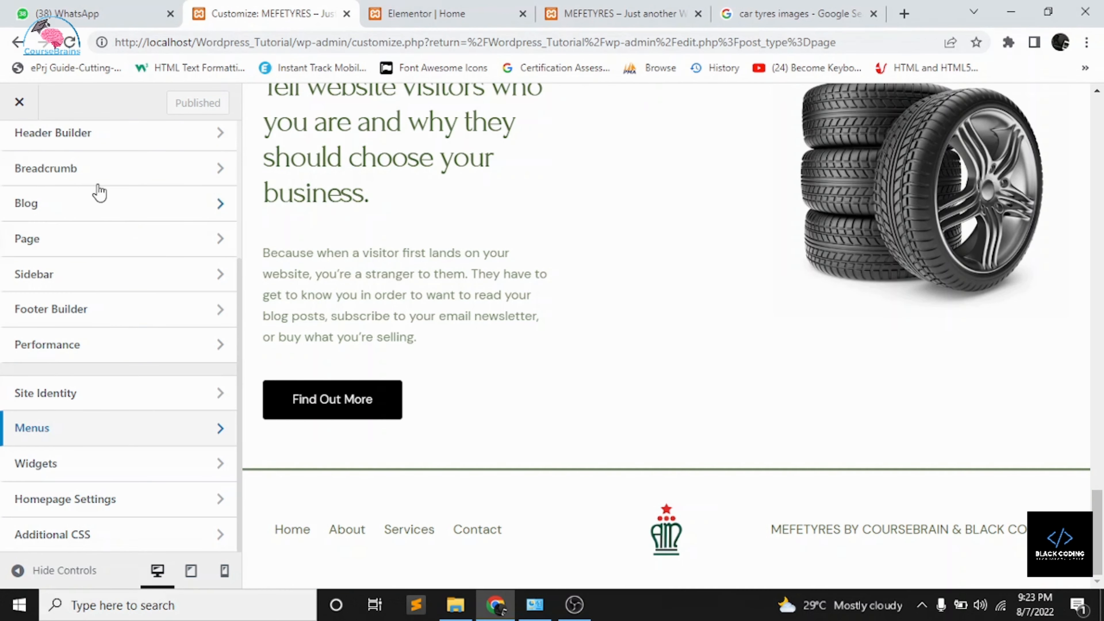
scroll(93, 187, up, 5)
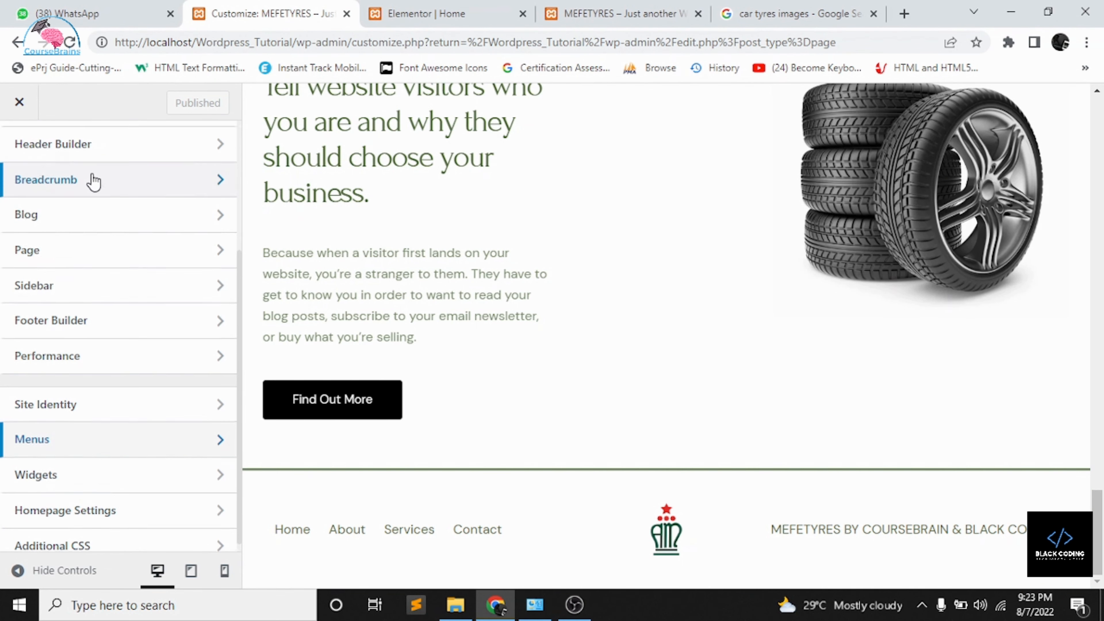
- Close the Customizer, switch to the live MEFETYRES home page and open it for editing with Elementor
click(20, 102)
click(626, 11)
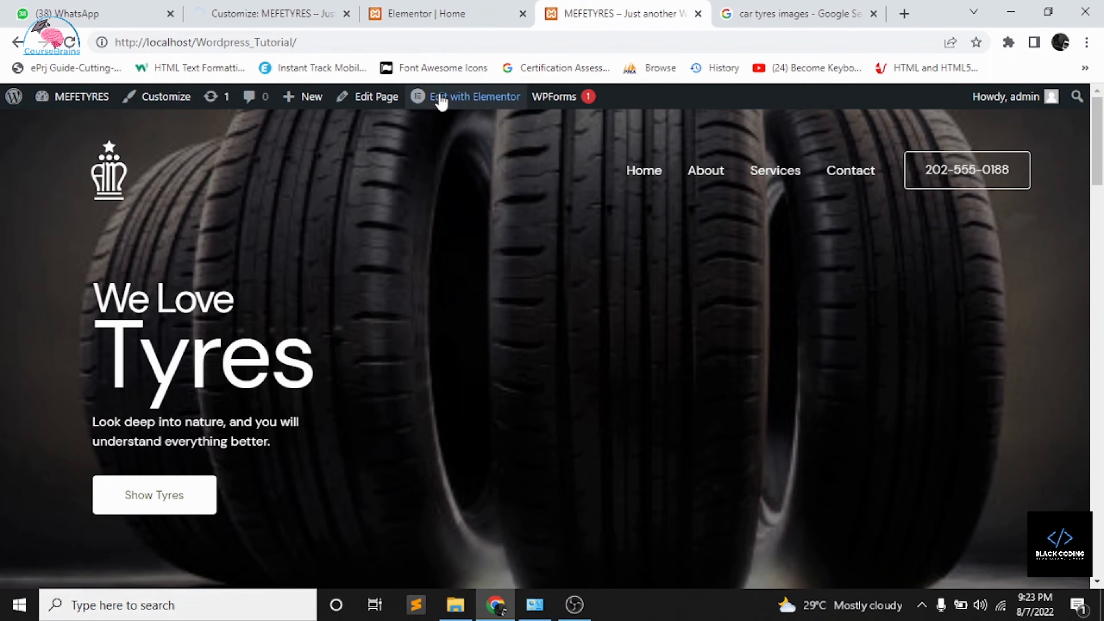
click(440, 100)
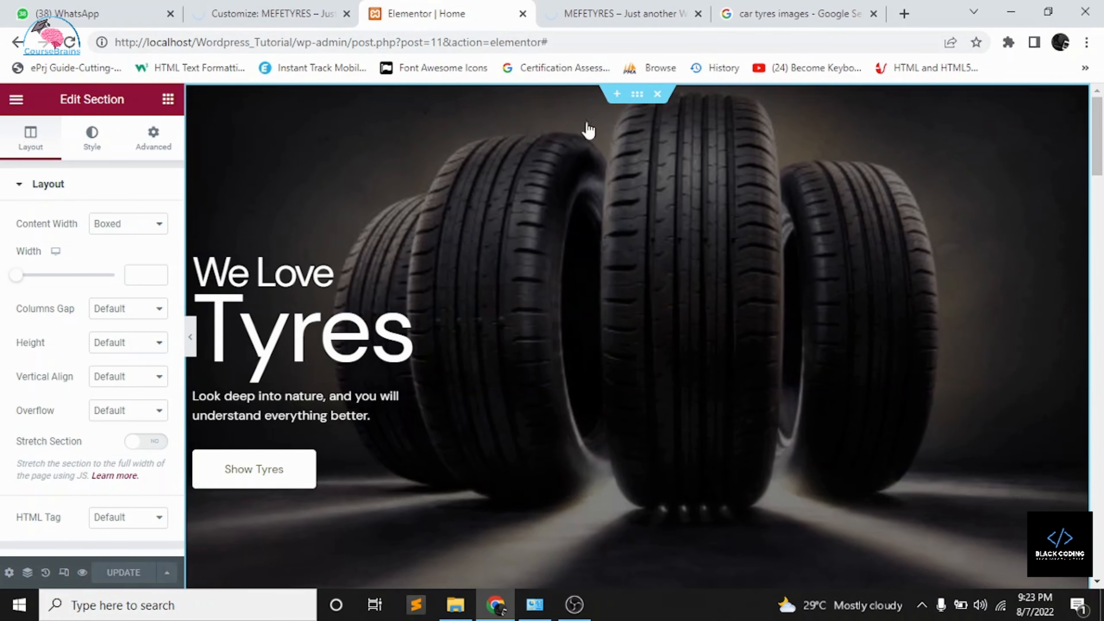
- Examine the Home page down to its footer in the already open Elementor editor, then return to the live site
scroll(890, 156, down, 20)
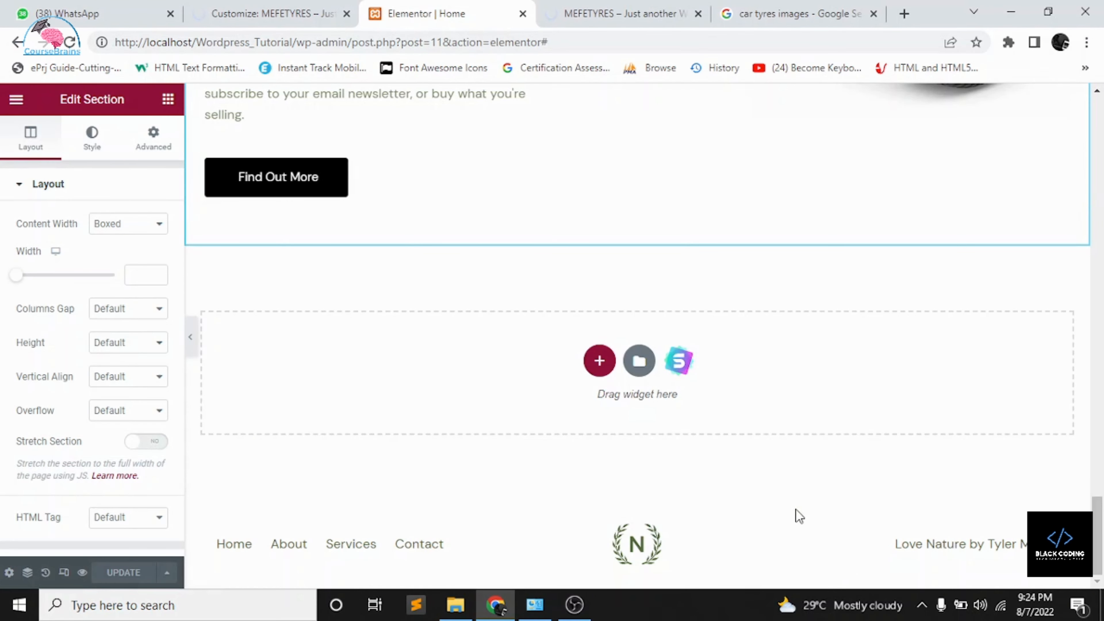
click(746, 565)
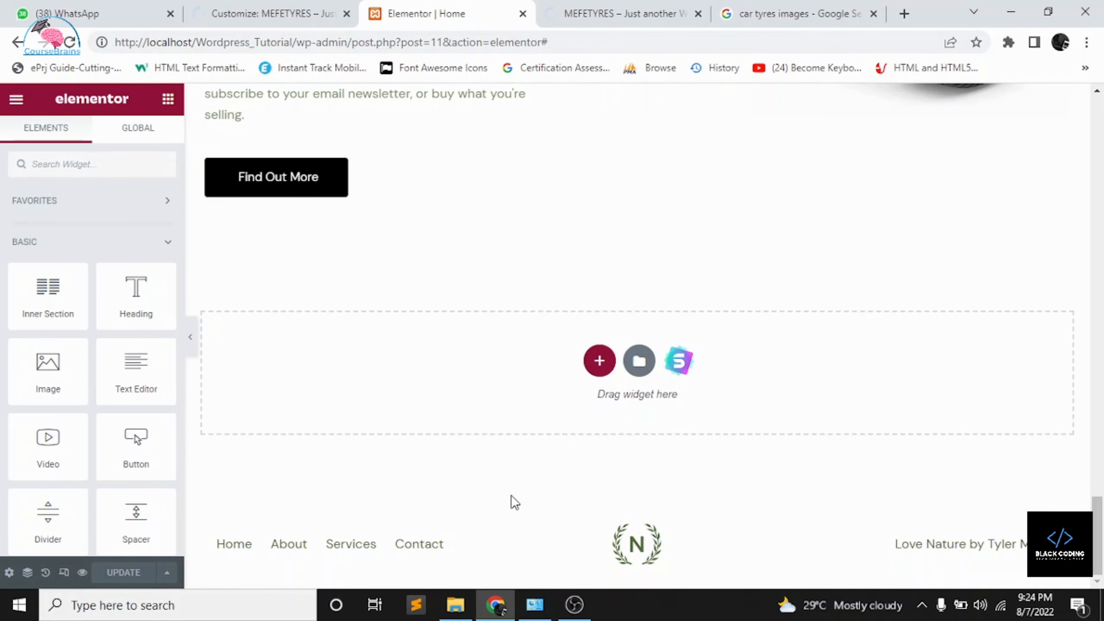
scroll(517, 492, up, 20)
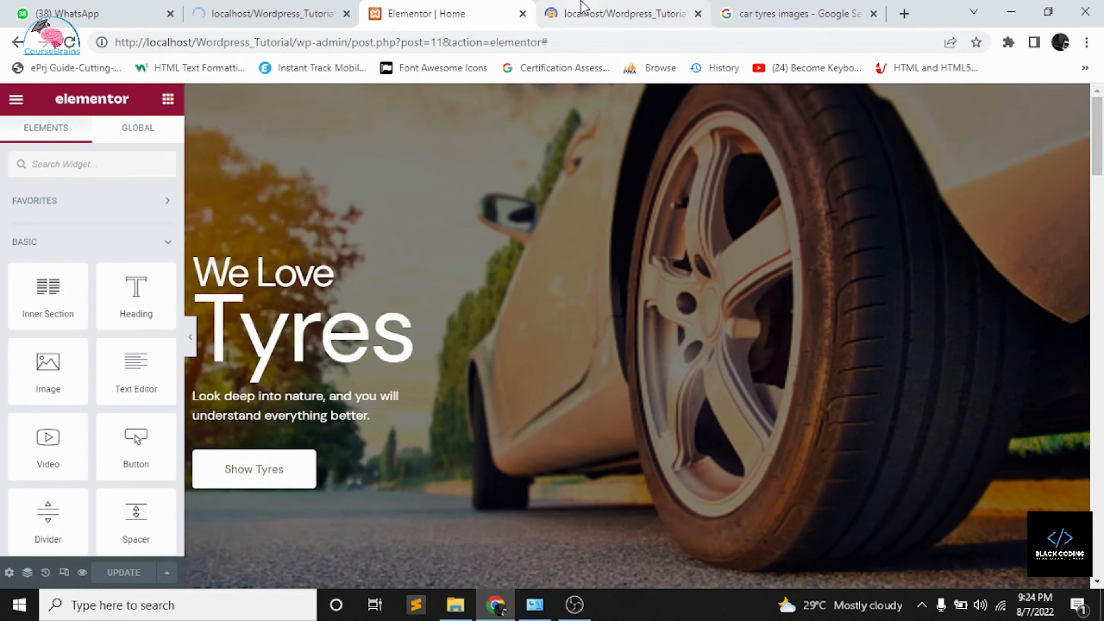
click(582, 7)
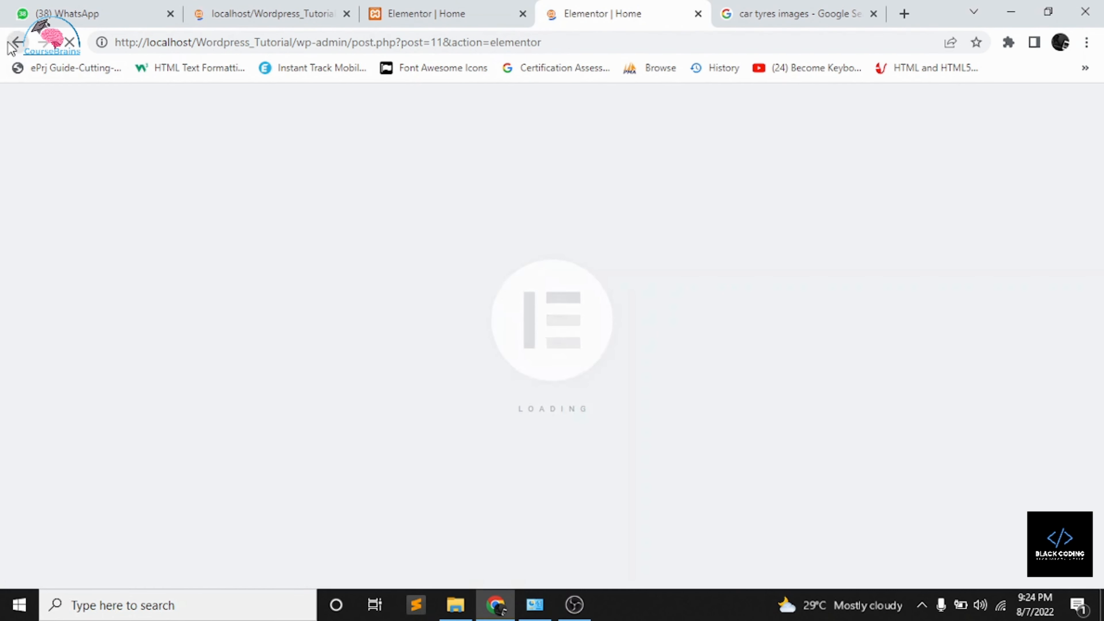
- Return to the WordPress dashboard, open the site's navigation menu management page and examine the Main Menu structure
click(322, 7)
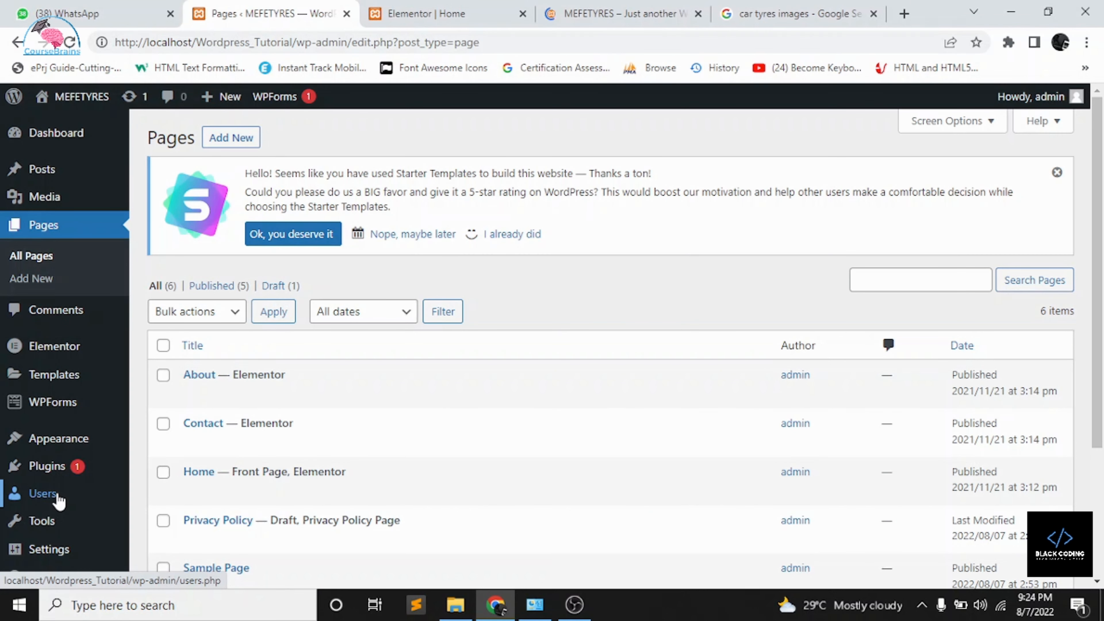
scroll(57, 500, down, 1)
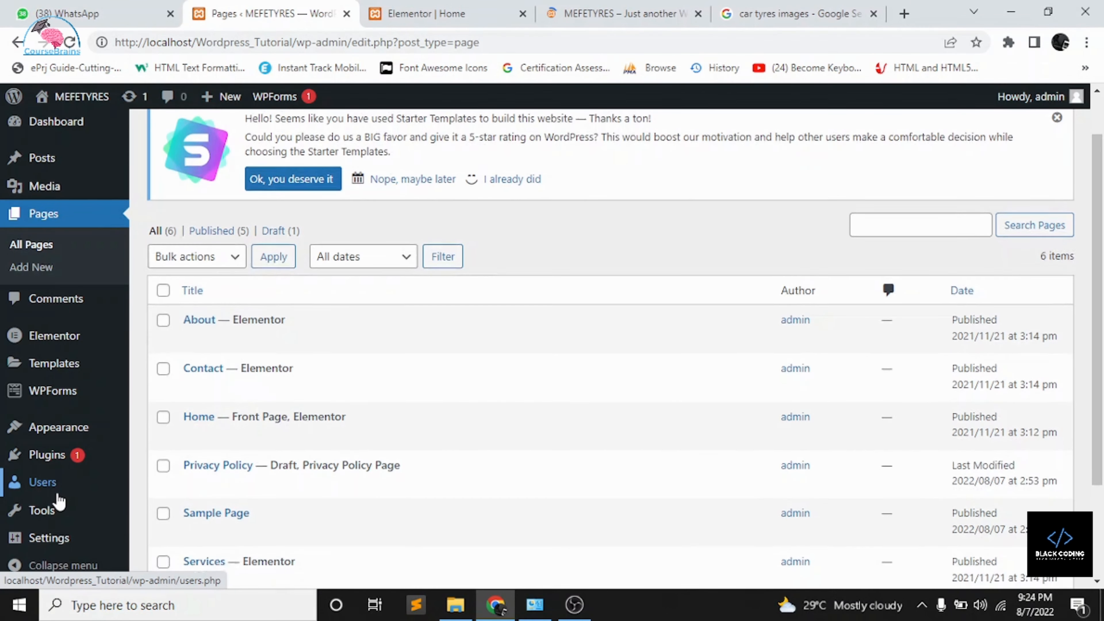
mouse_move(57, 540)
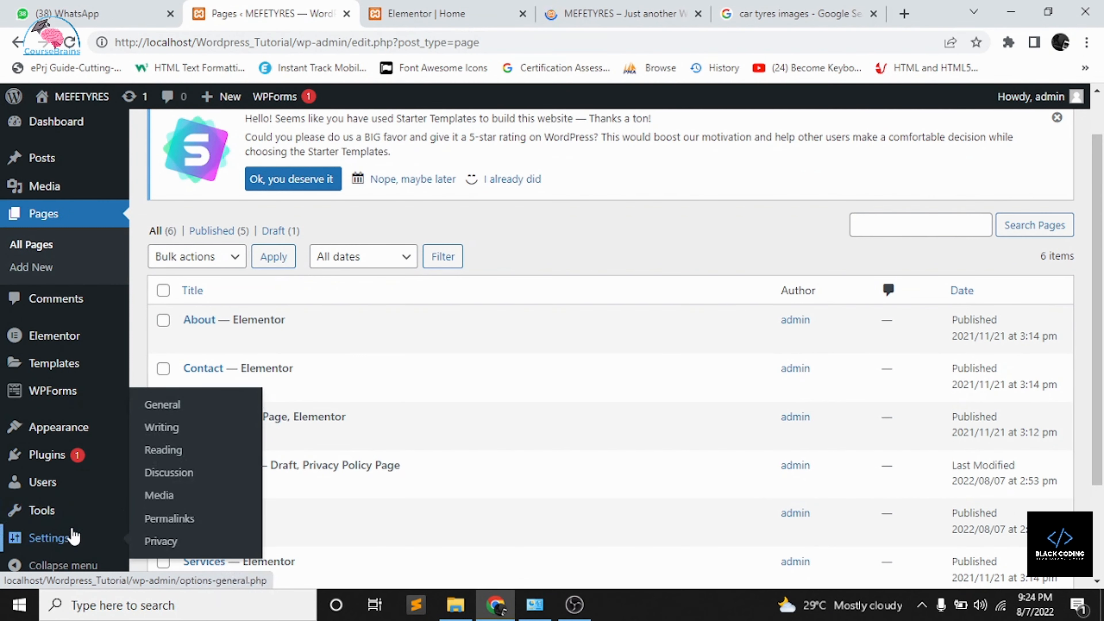
mouse_move(65, 520)
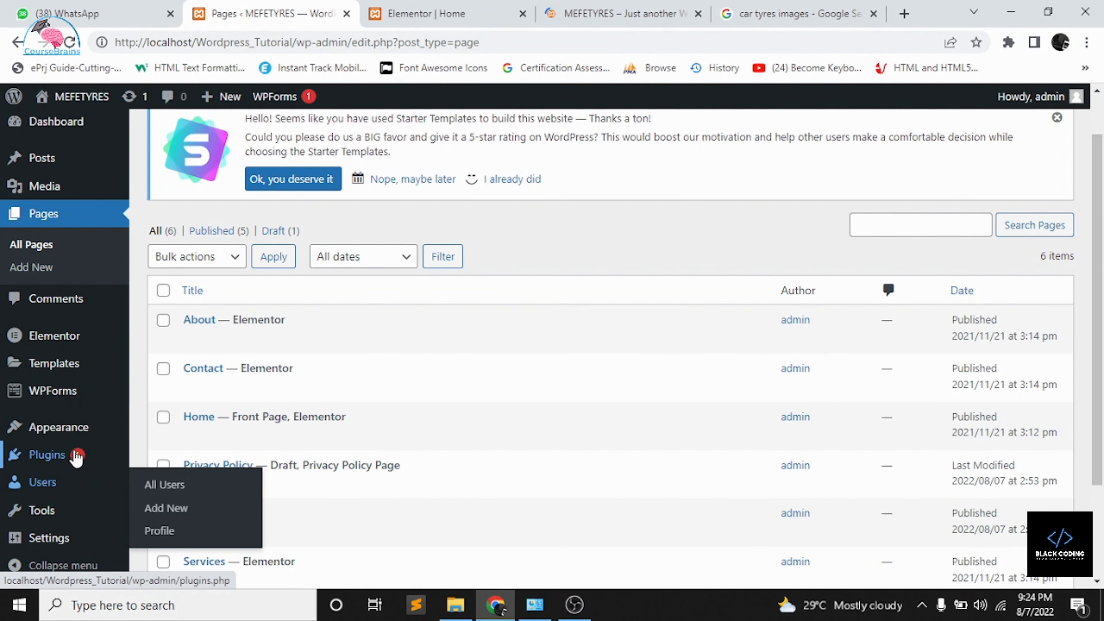
mouse_move(69, 374)
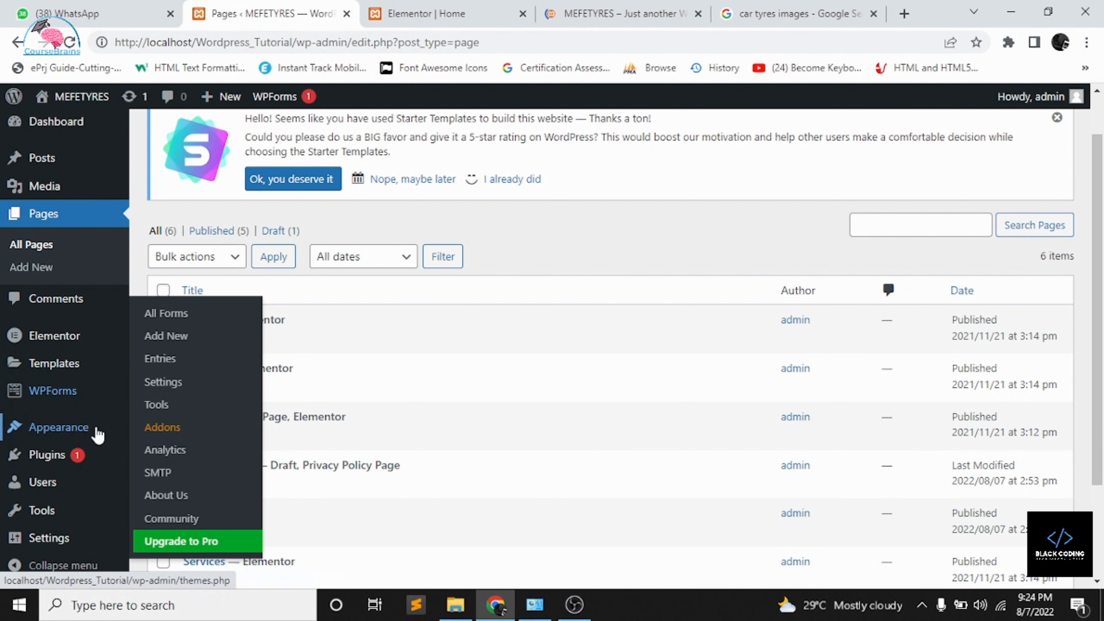
mouse_move(96, 439)
click(159, 475)
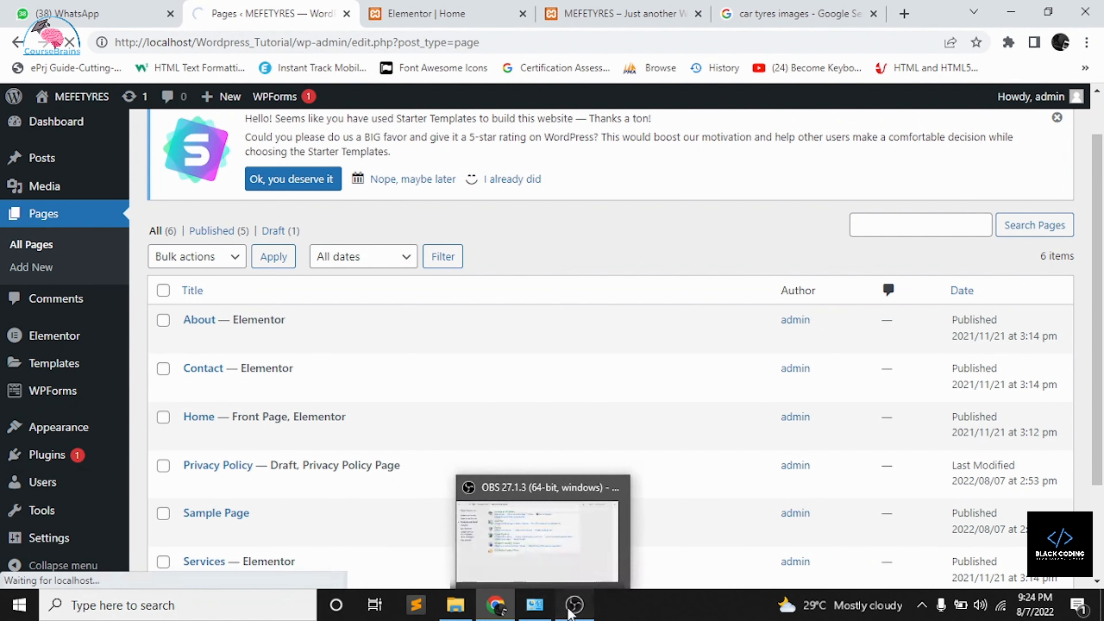
click(574, 604)
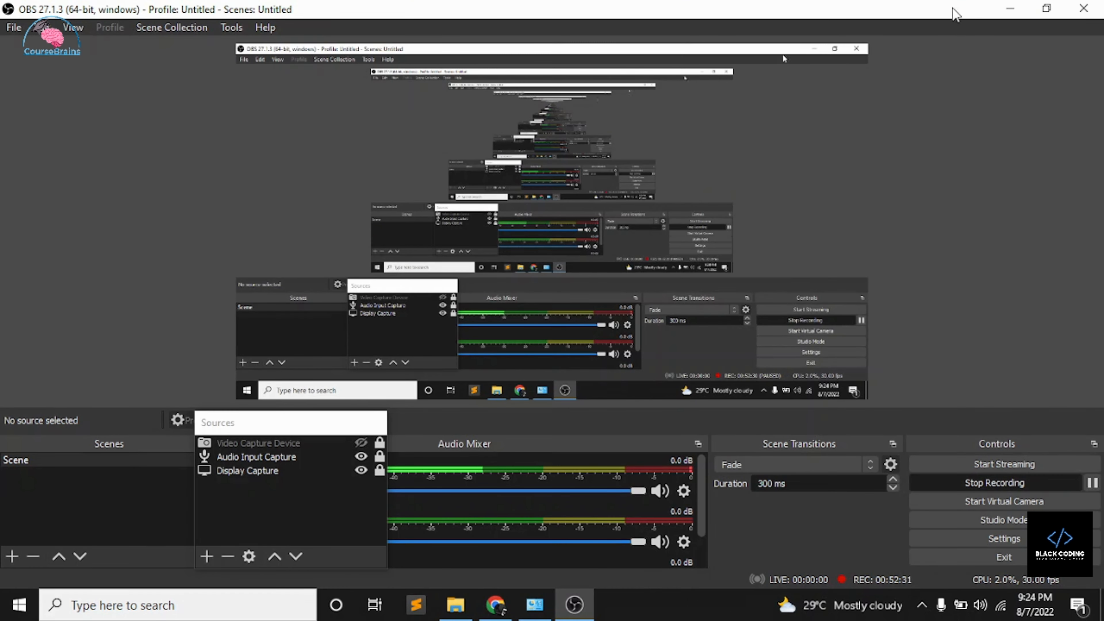
click(1010, 9)
scroll(562, 283, down, 3)
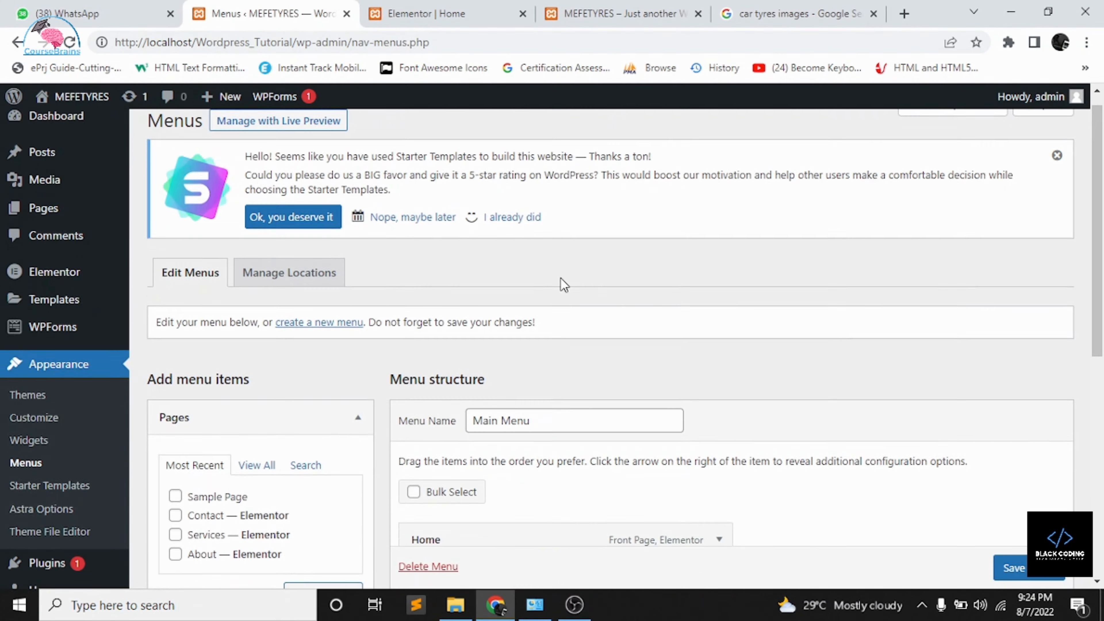
scroll(564, 285, down, 3)
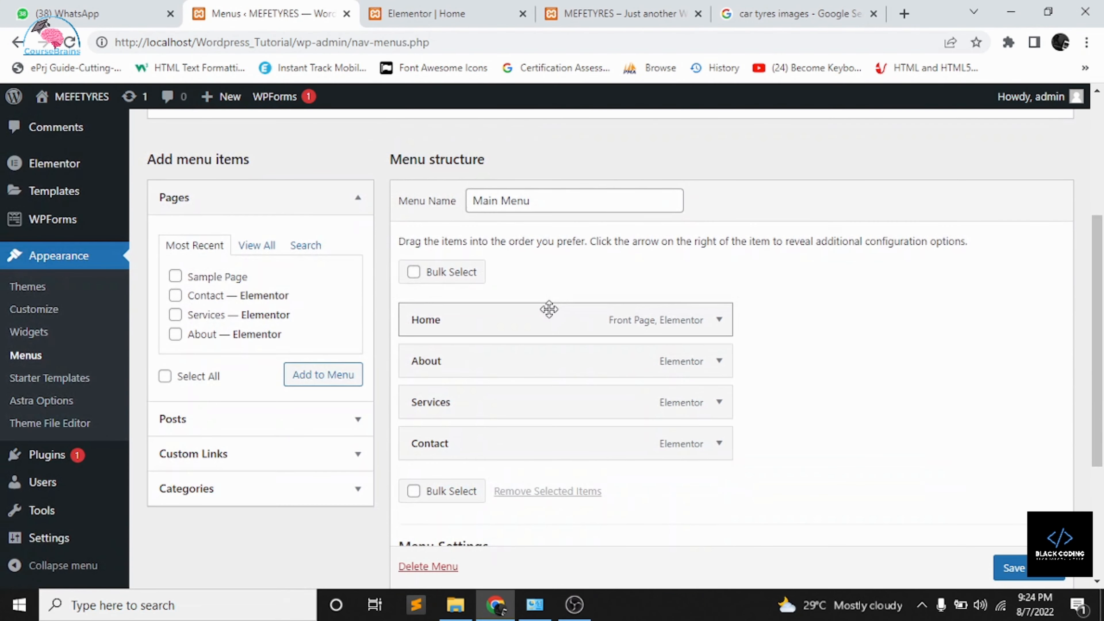
- Compare the Main Menu items with the navigation on the live home page and the Home page in Elementor
click(583, 9)
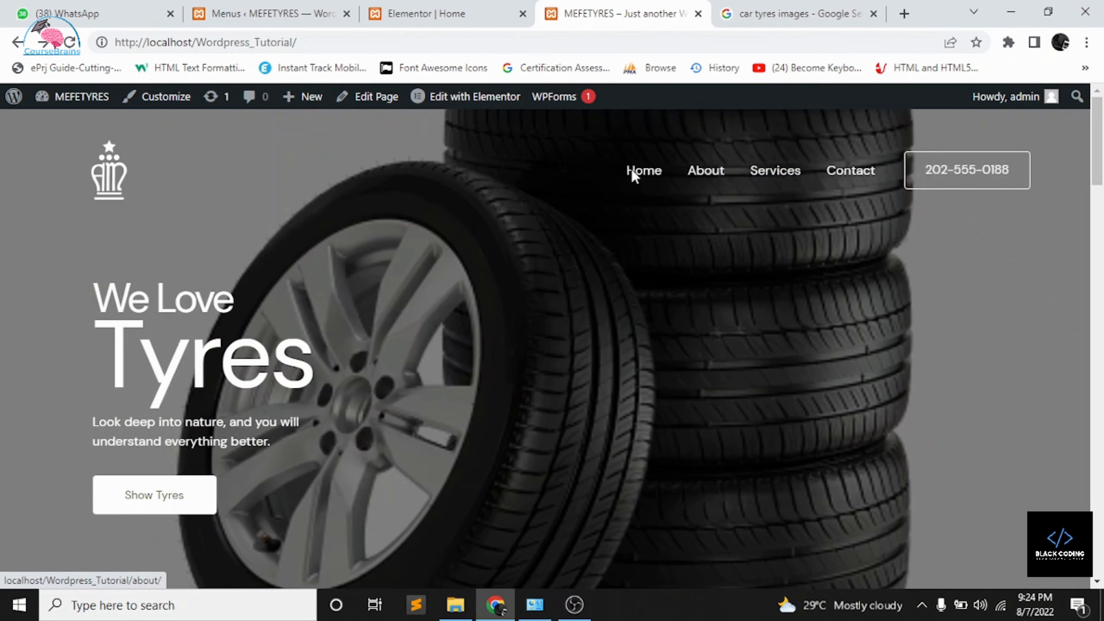
click(510, 12)
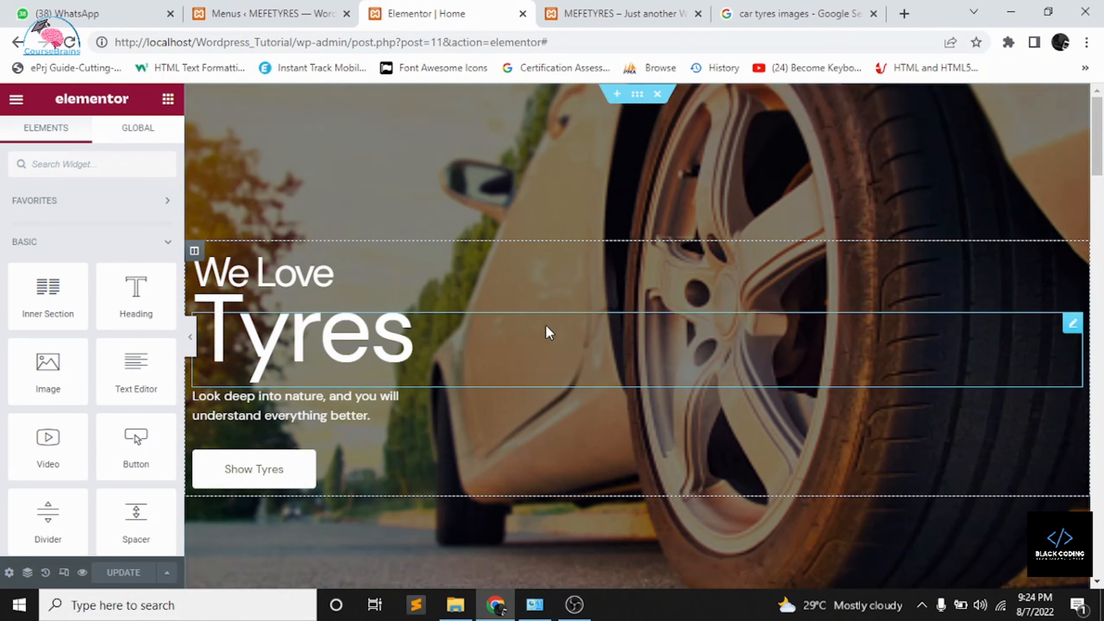
click(289, 10)
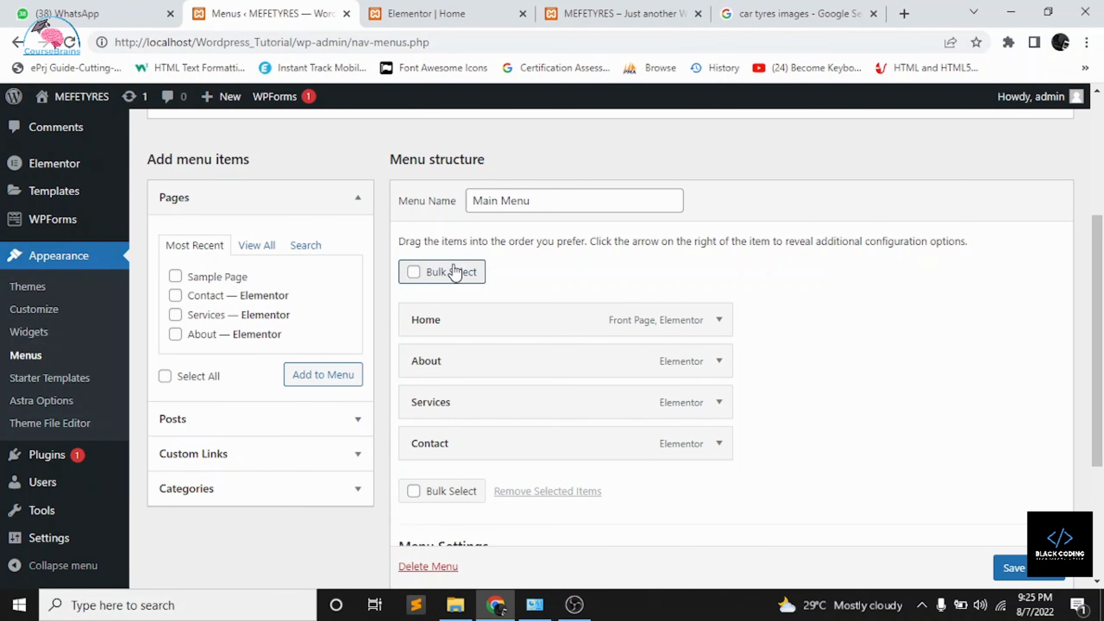
scroll(481, 411, down, 1)
scroll(481, 407, up, 1)
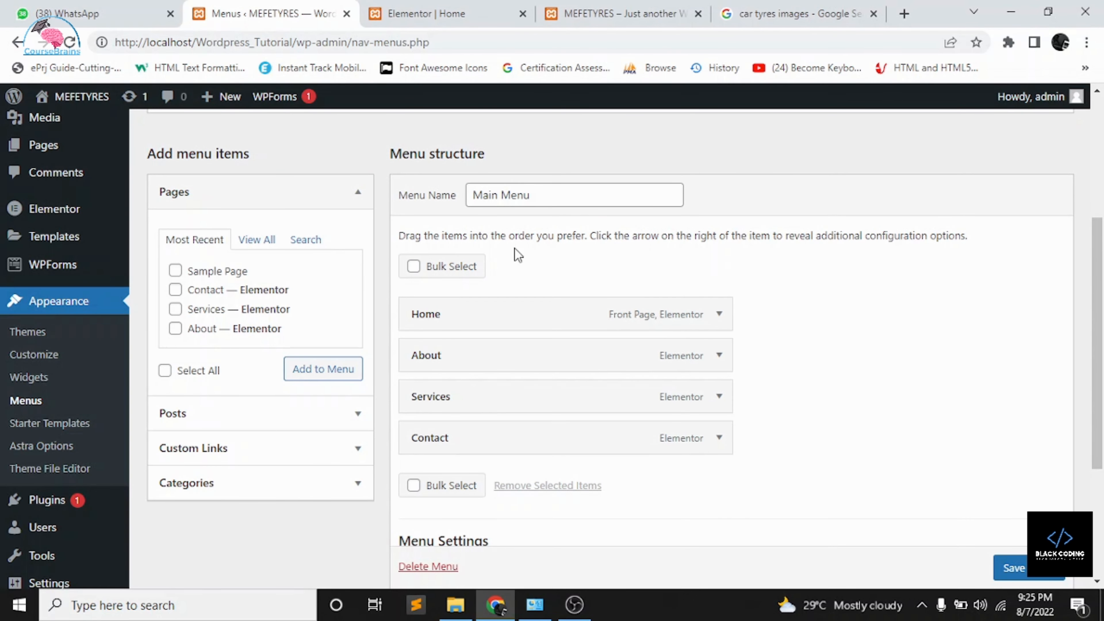
scroll(162, 307, up, 3)
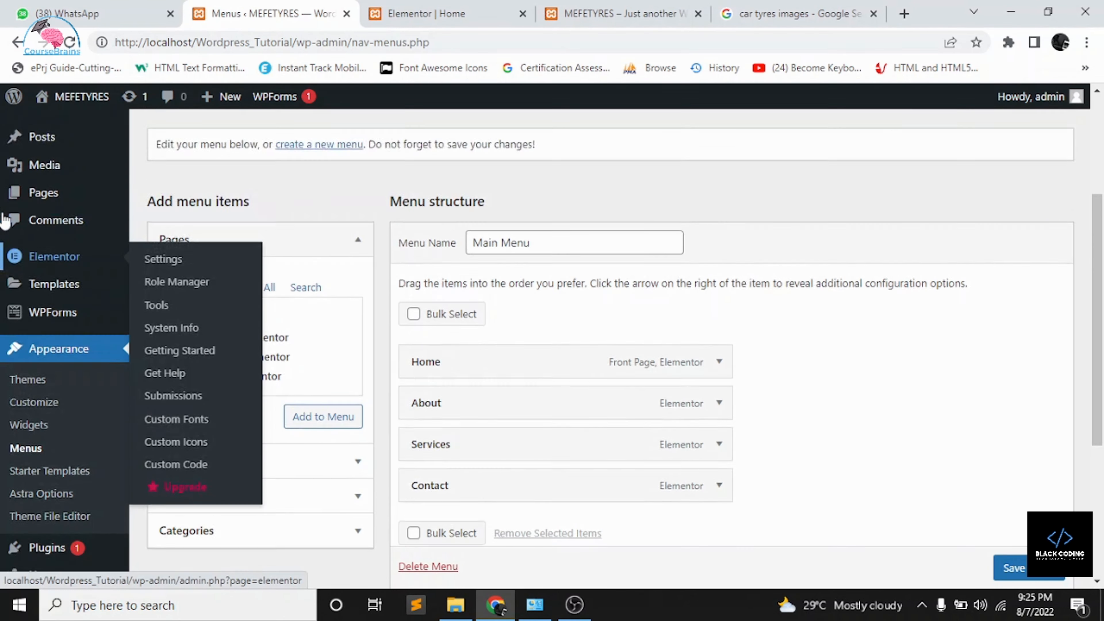
- Create a new page titled "Products" from the Pages list and publish it
mouse_move(25, 225)
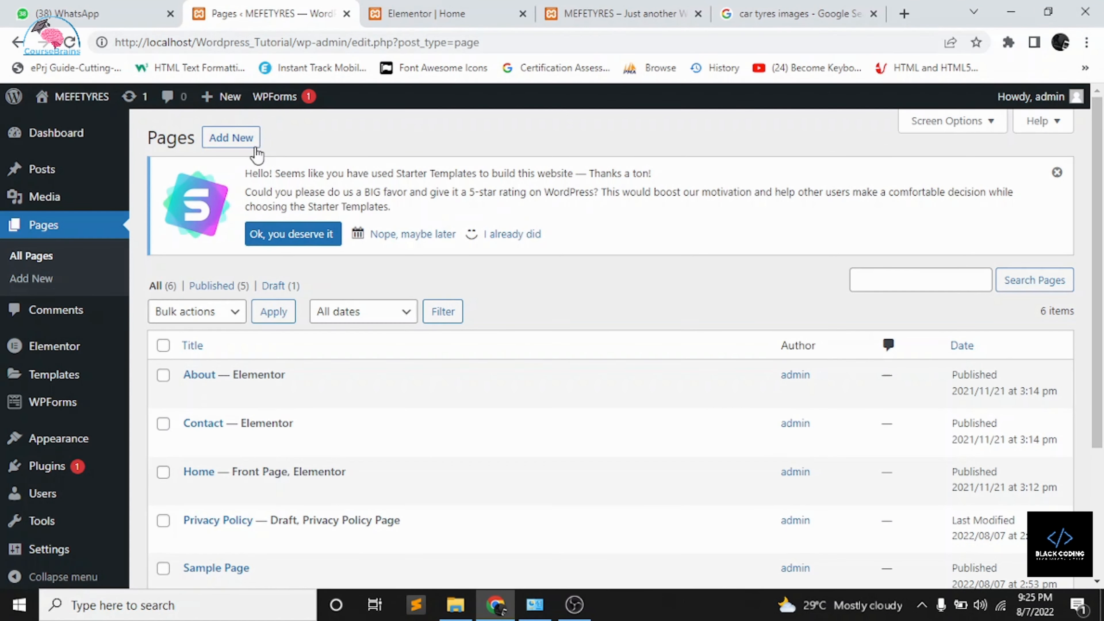
click(253, 144)
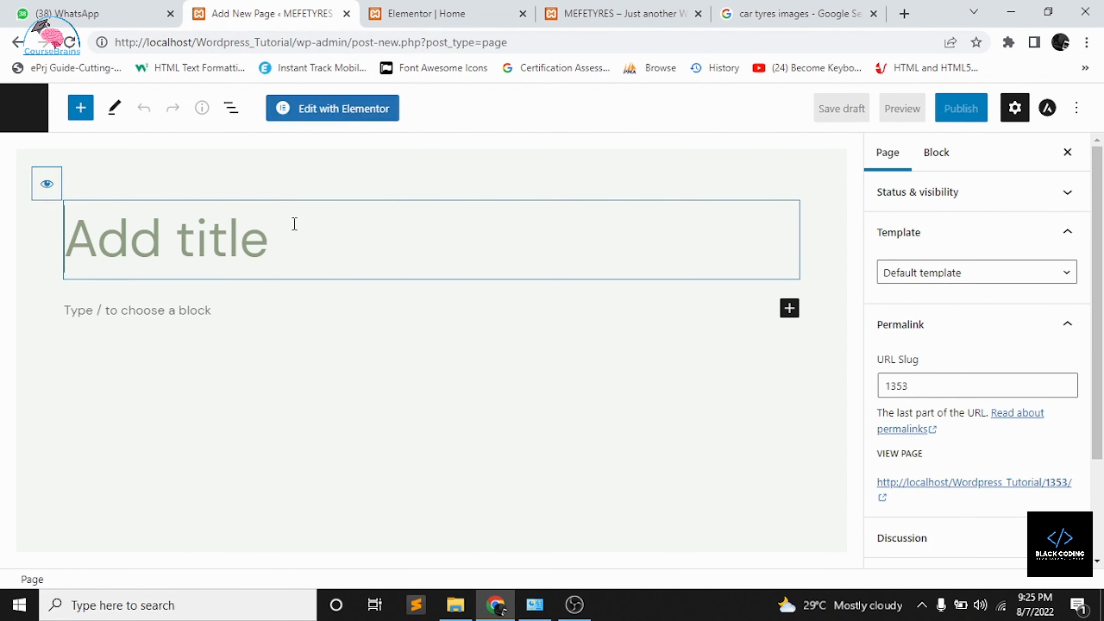
text(P)
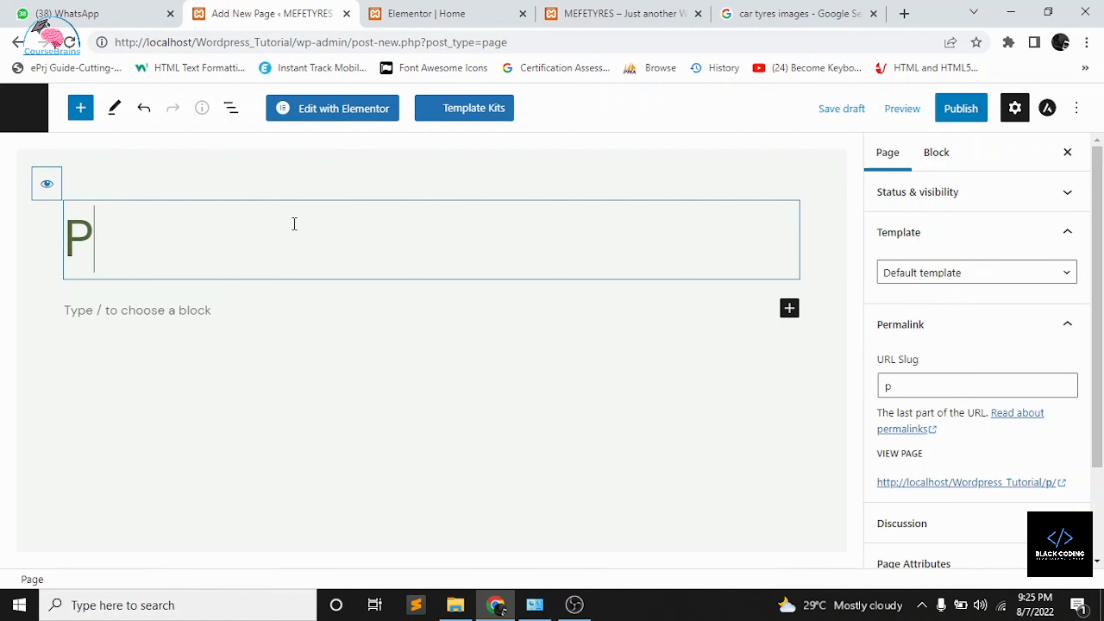
text(roduts)
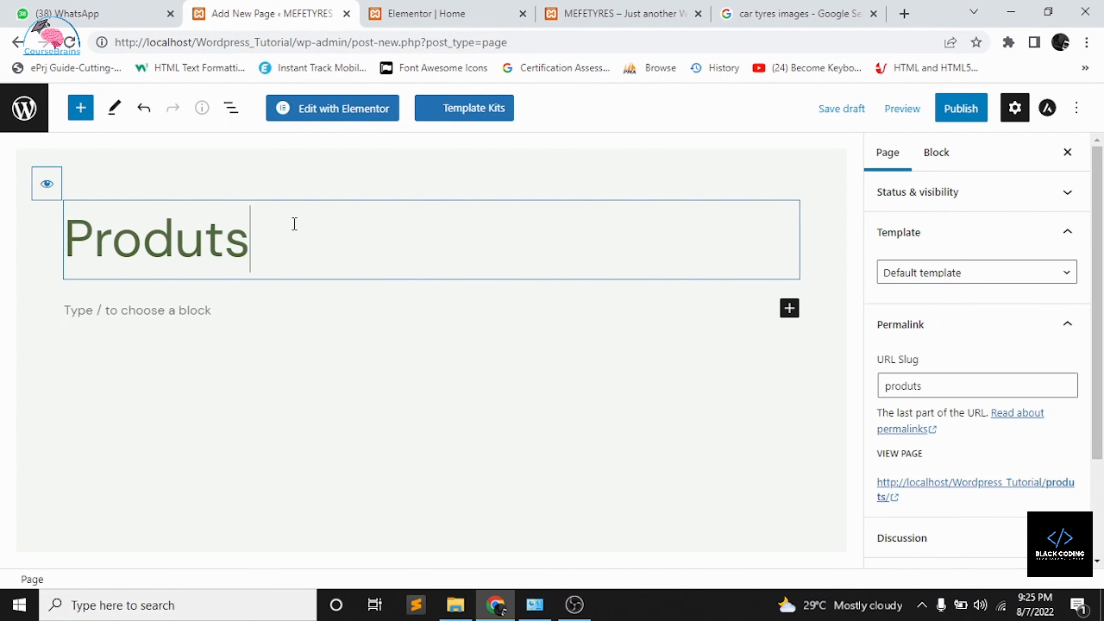
key(BackSpace)
key(BackSpace)
text(cts)
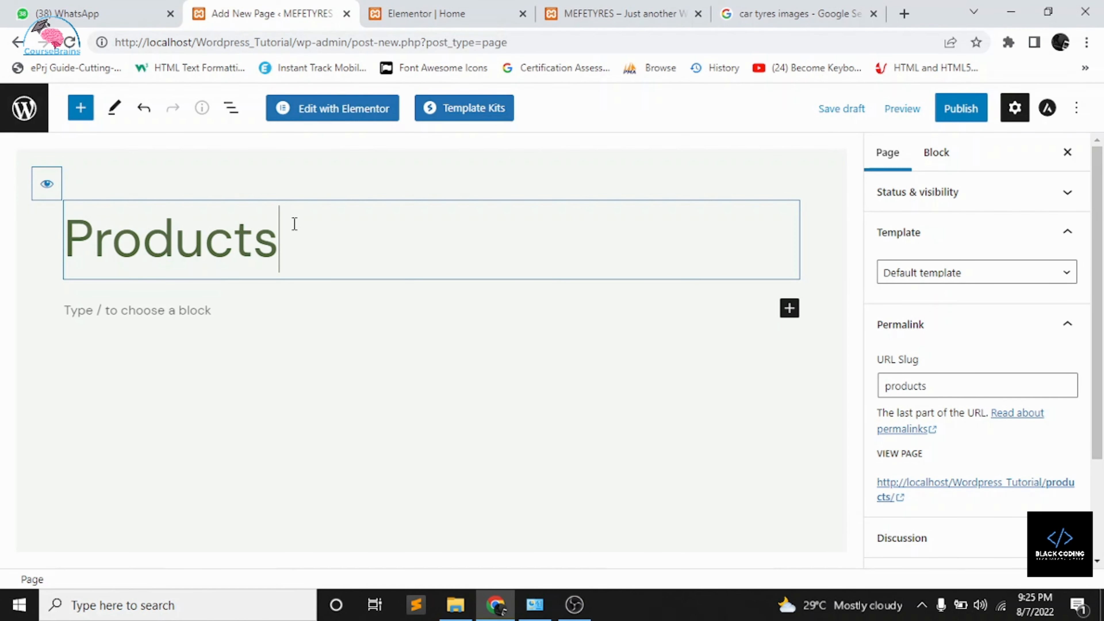
click(955, 110)
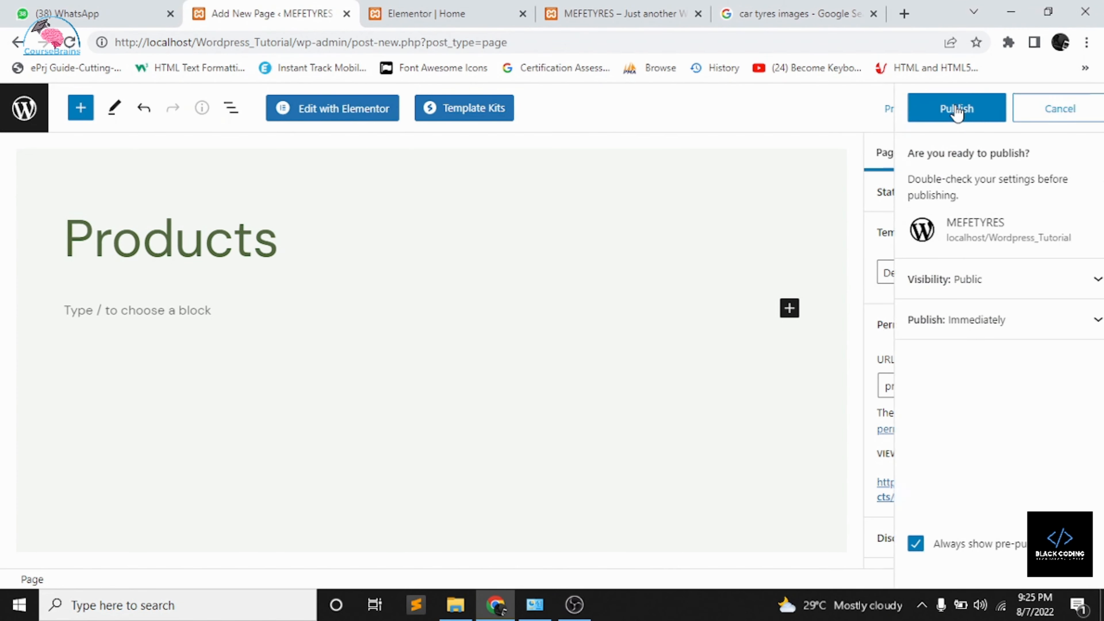
click(958, 113)
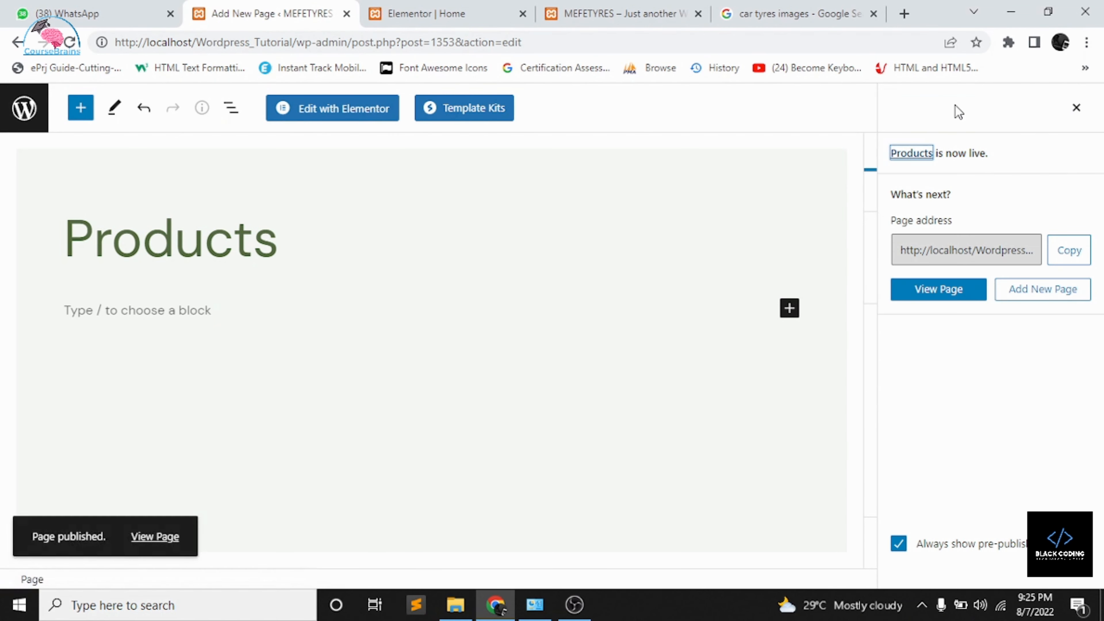
- Leave the page editor, reopen the navigation menu management page and add the Products page to the Main Menu
click(6, 111)
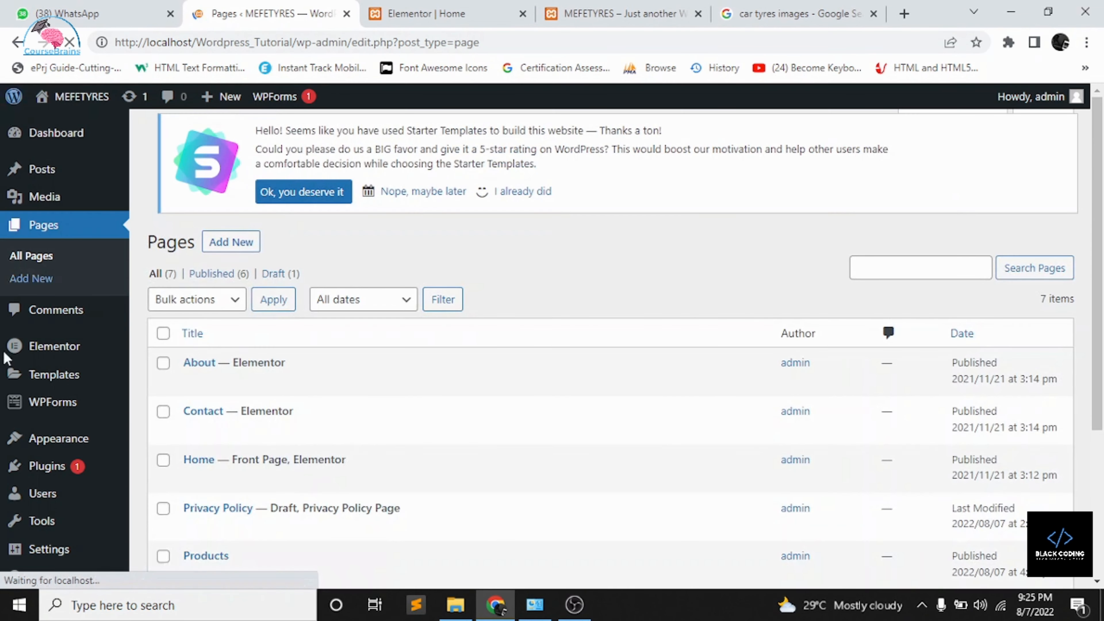
mouse_move(42, 451)
click(156, 480)
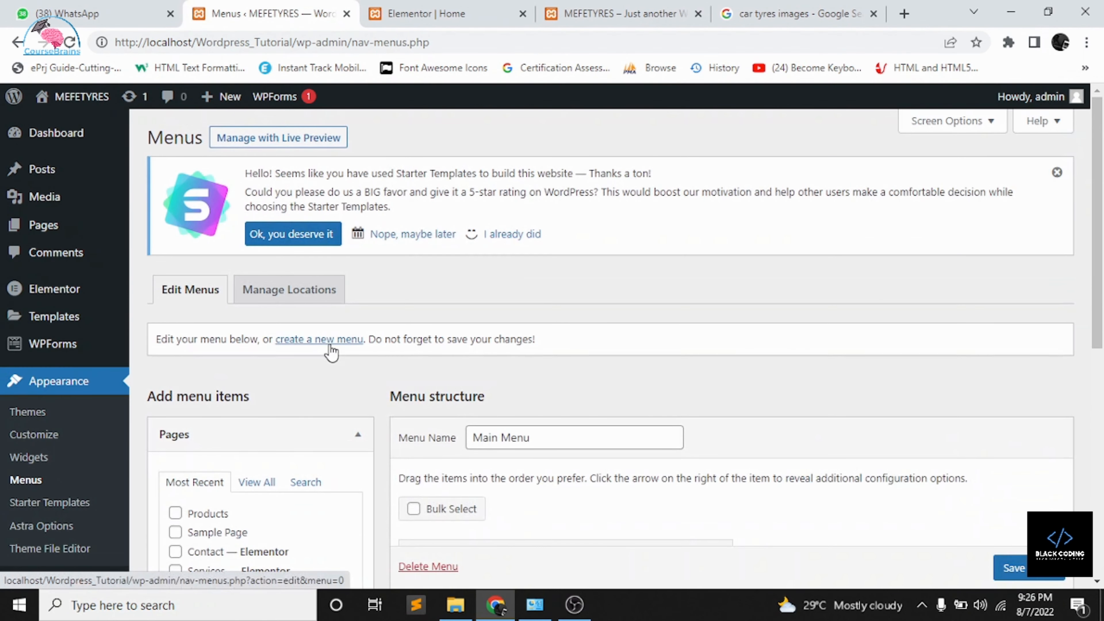
scroll(411, 378, down, 4)
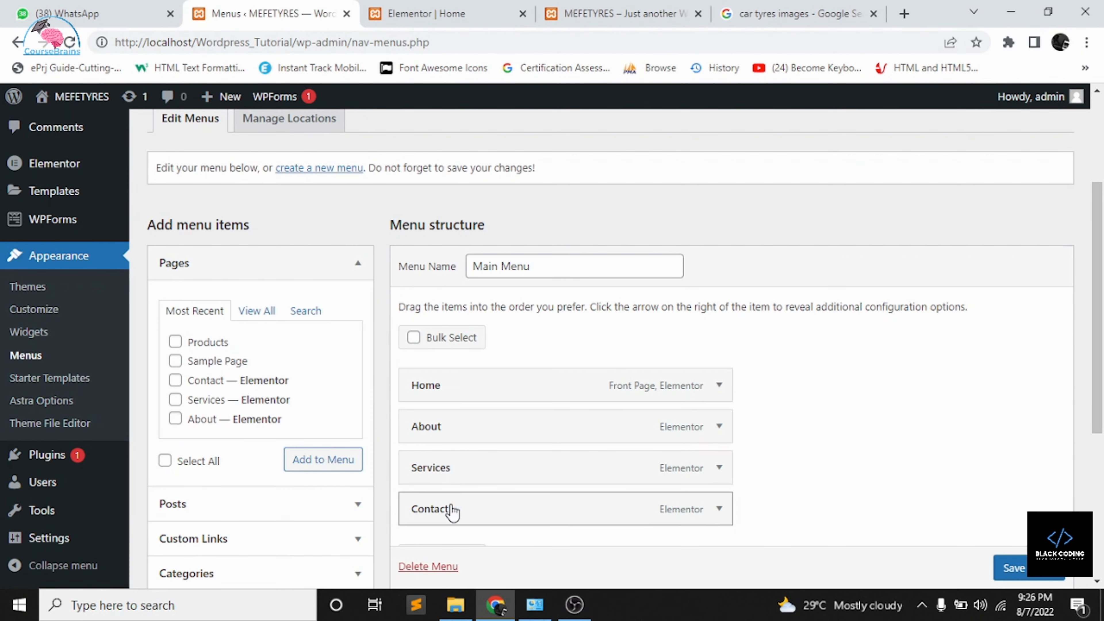
click(219, 346)
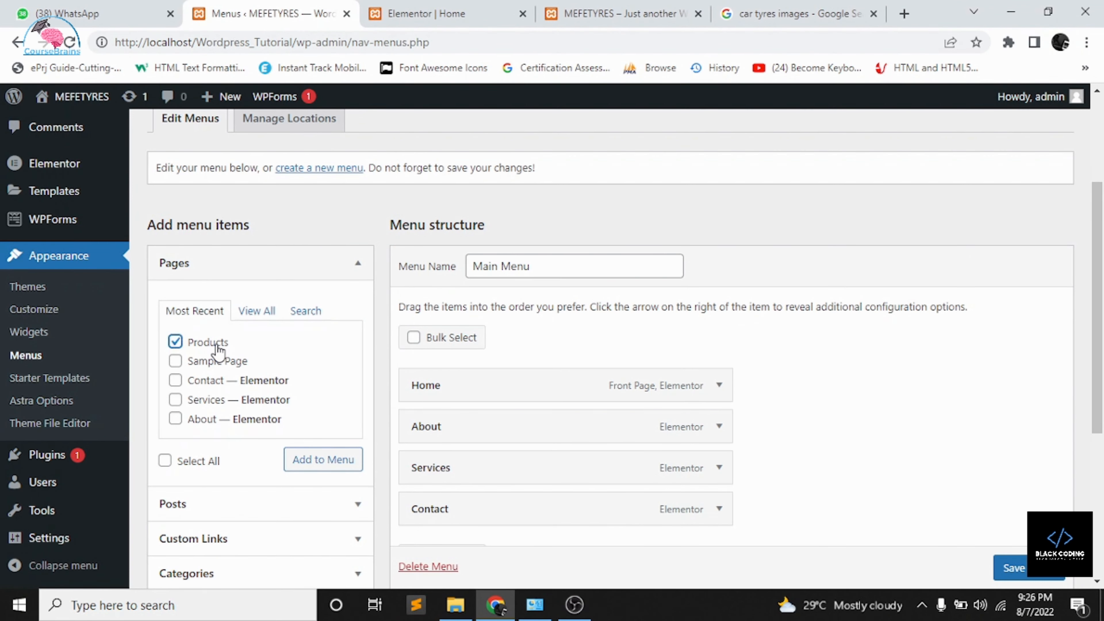
click(332, 459)
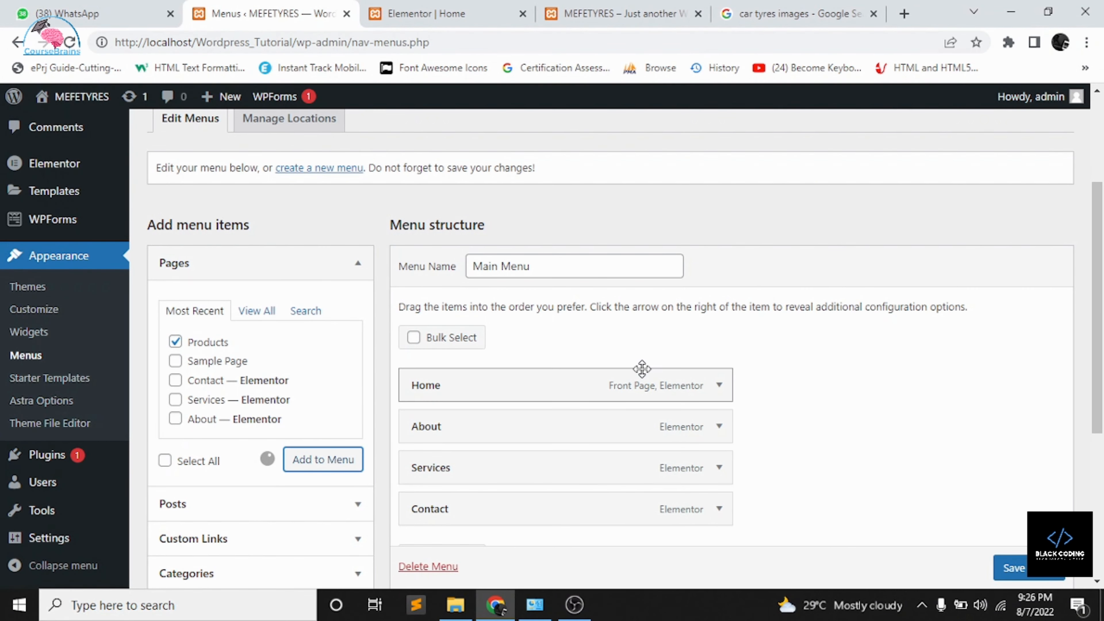
- Move the Products item directly below About in the menu structure and nest it as a sub item of About
scroll(601, 414, down, 2)
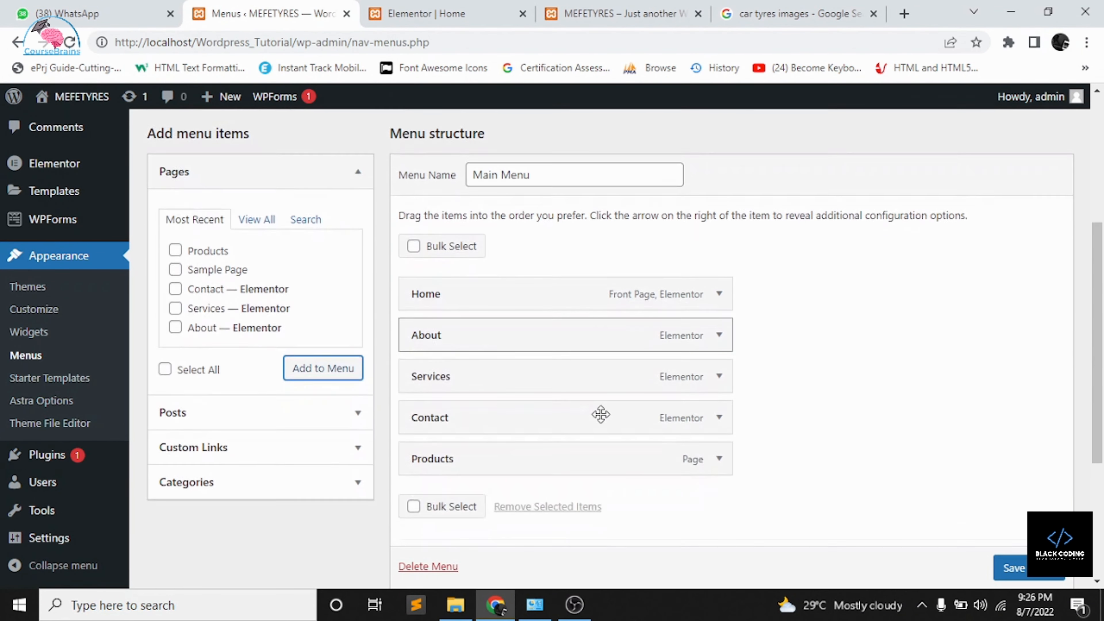
scroll(600, 415, down, 1)
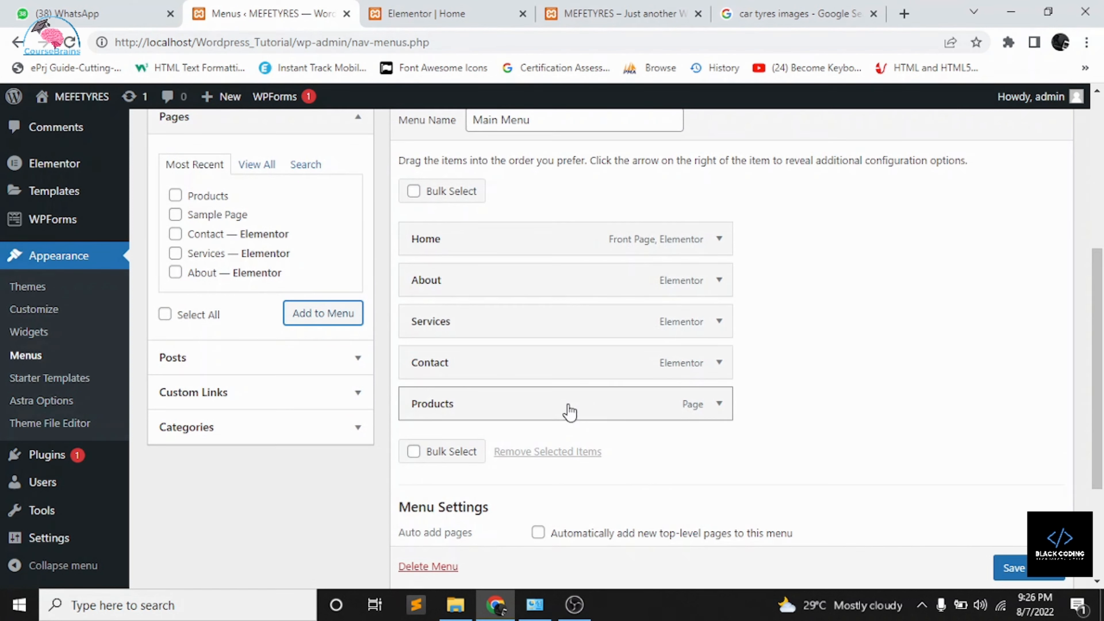
drag(569, 411, 584, 313)
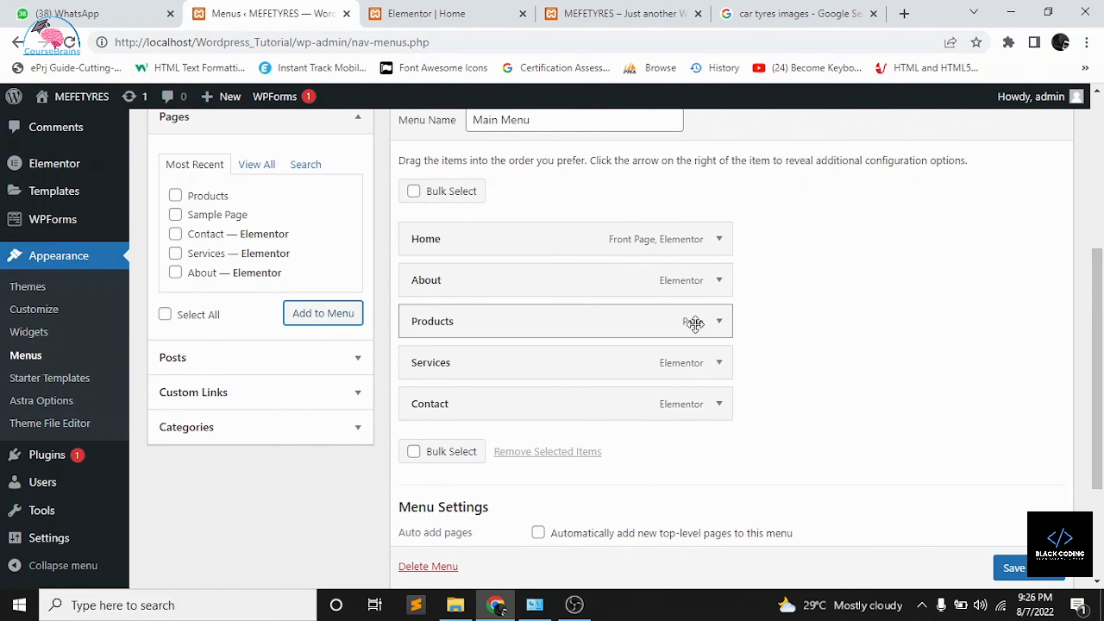
click(720, 323)
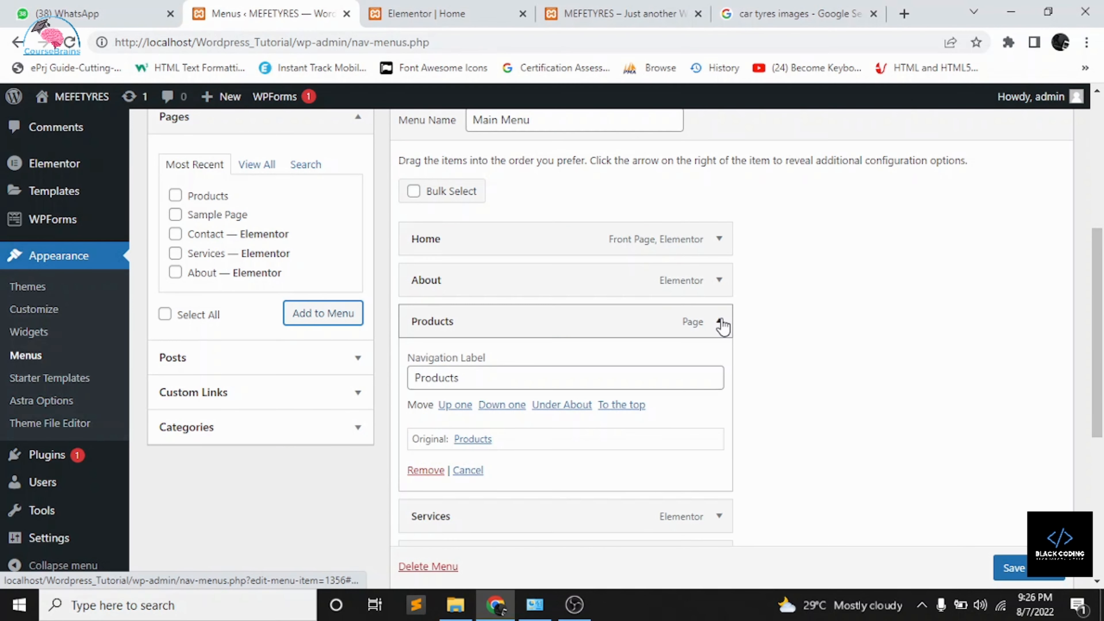
click(721, 323)
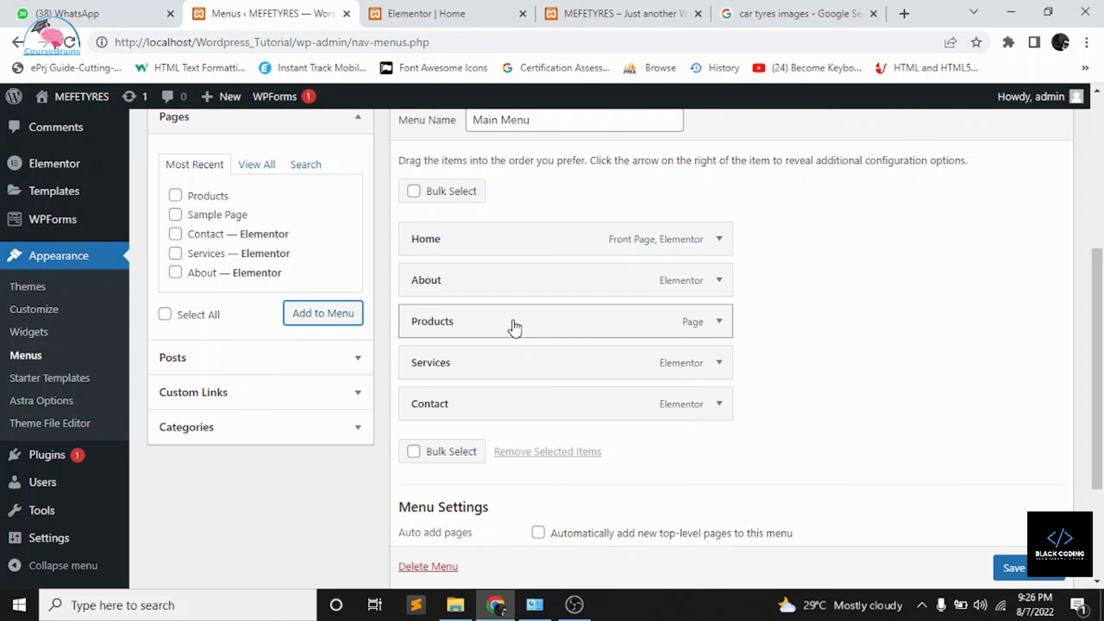
drag(520, 328, 557, 324)
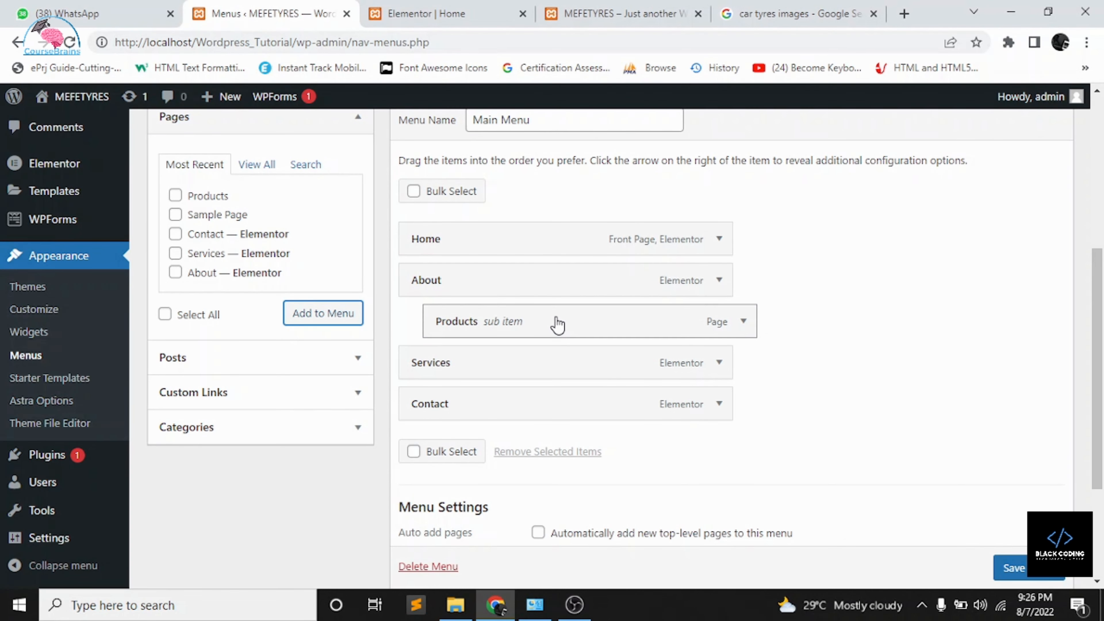
- Save the Main Menu and switch to the live MEFETYRES home page to check its navigation
scroll(943, 515, down, 1)
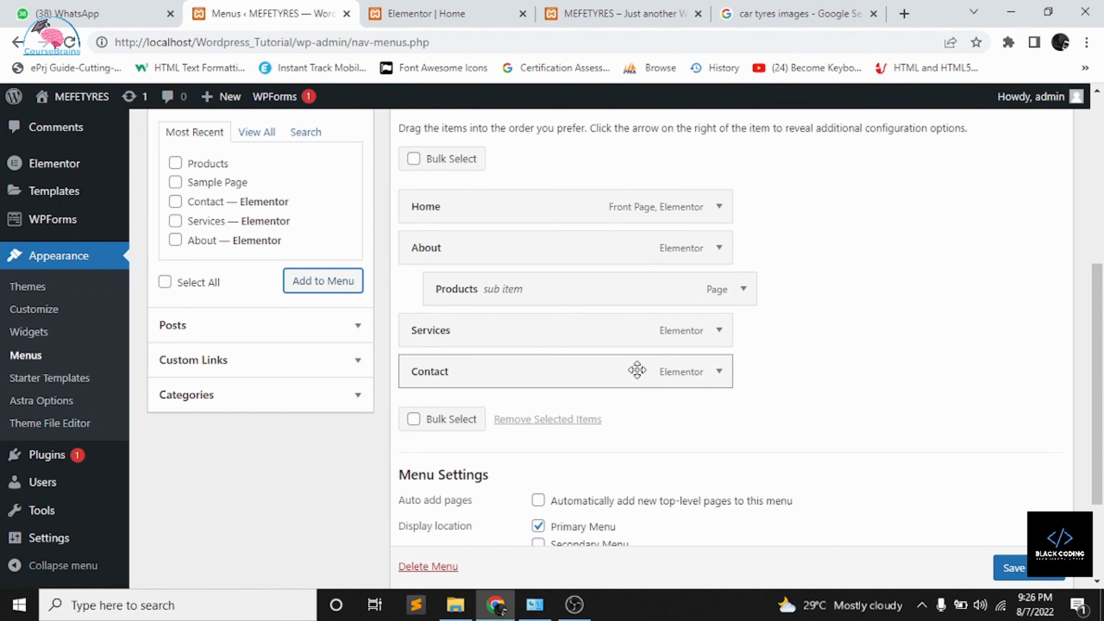
scroll(1013, 570, down, 1)
click(1013, 569)
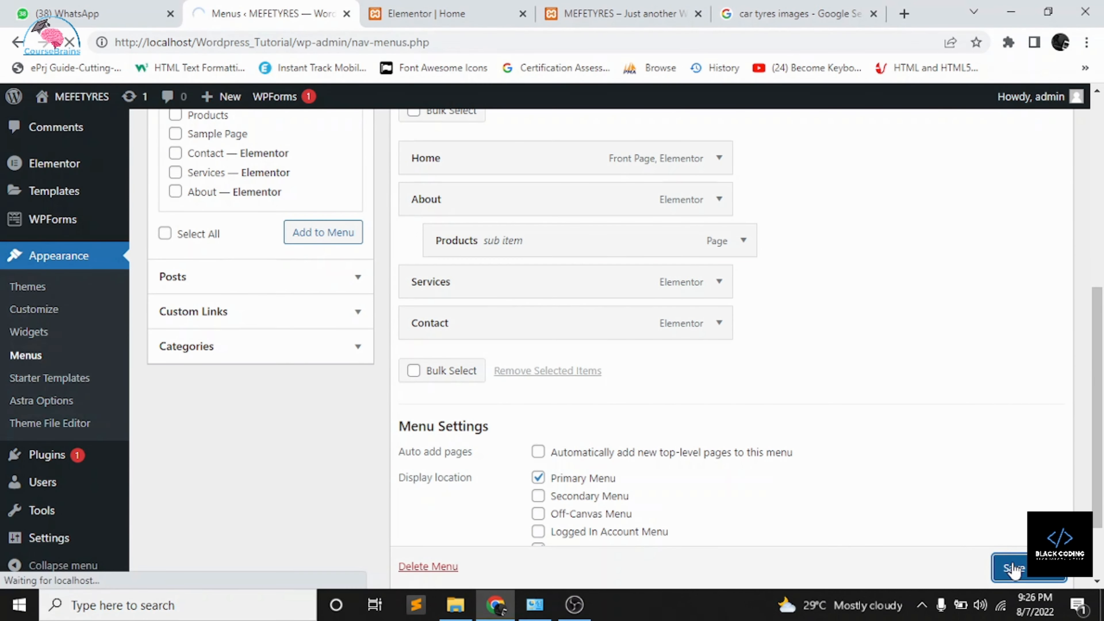
click(665, 6)
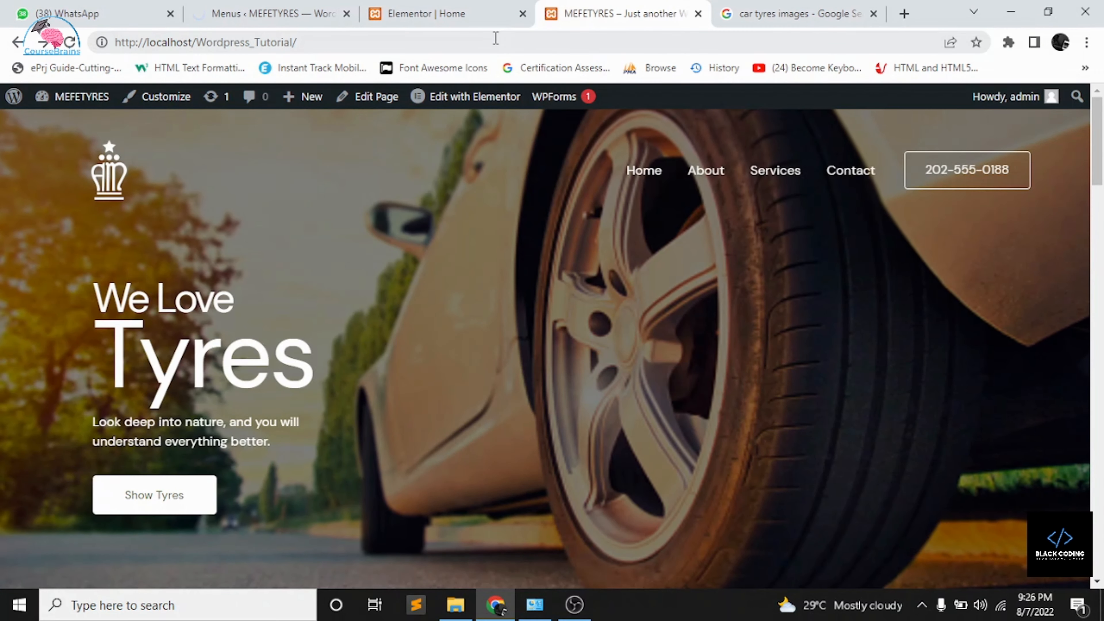
- Reload the live home page and compare its About submenu with the Products sub item in the Main Menu structure
click(495, 38)
key(Return)
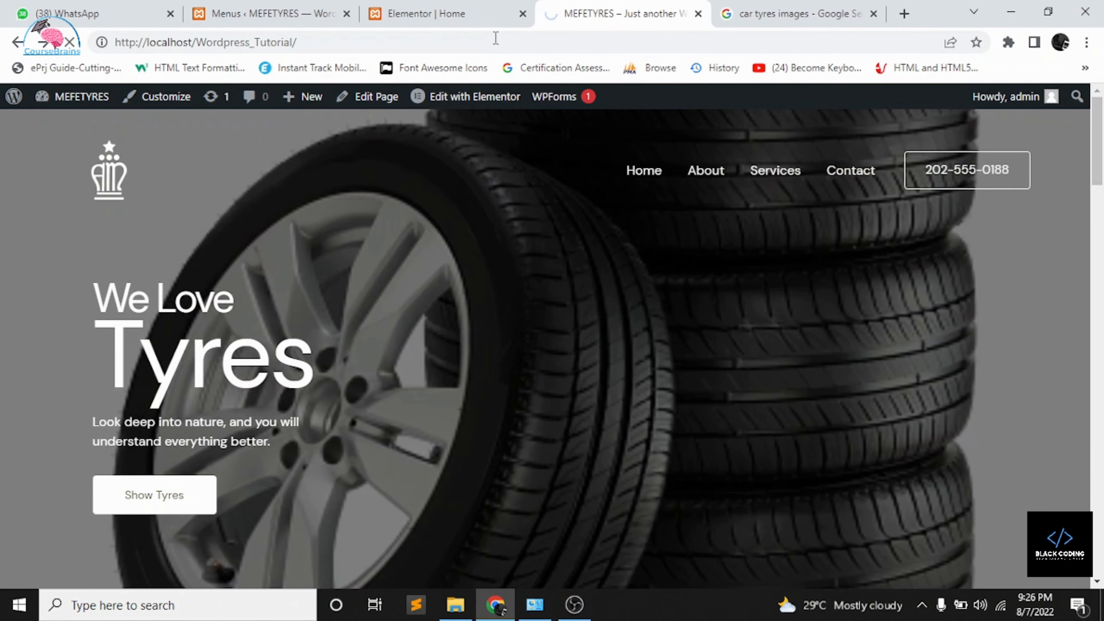
click(270, 3)
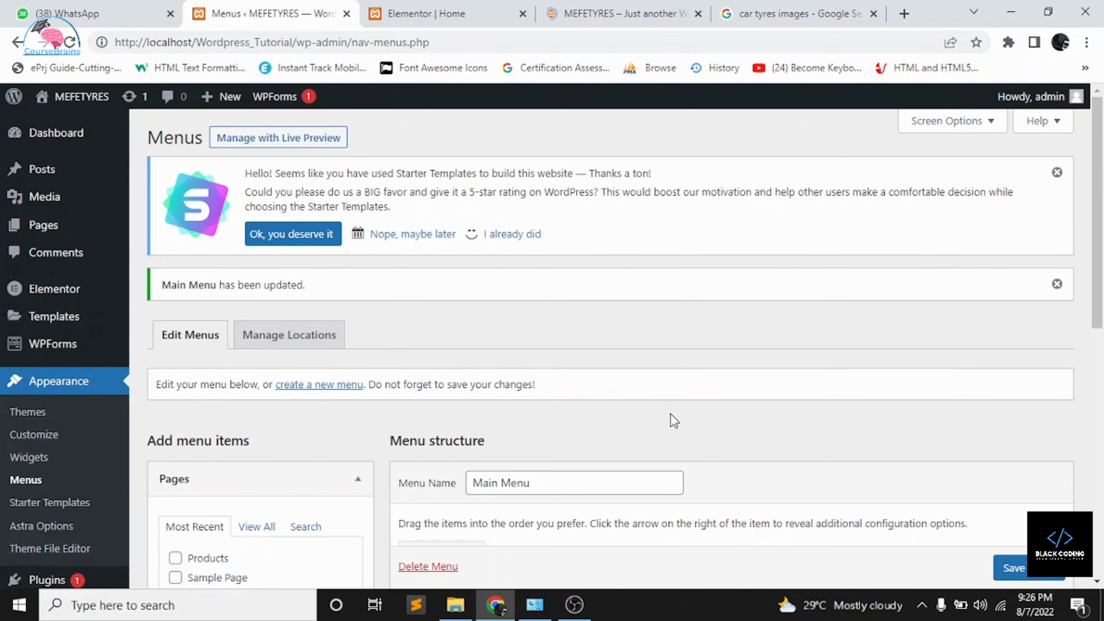
scroll(670, 419, down, 5)
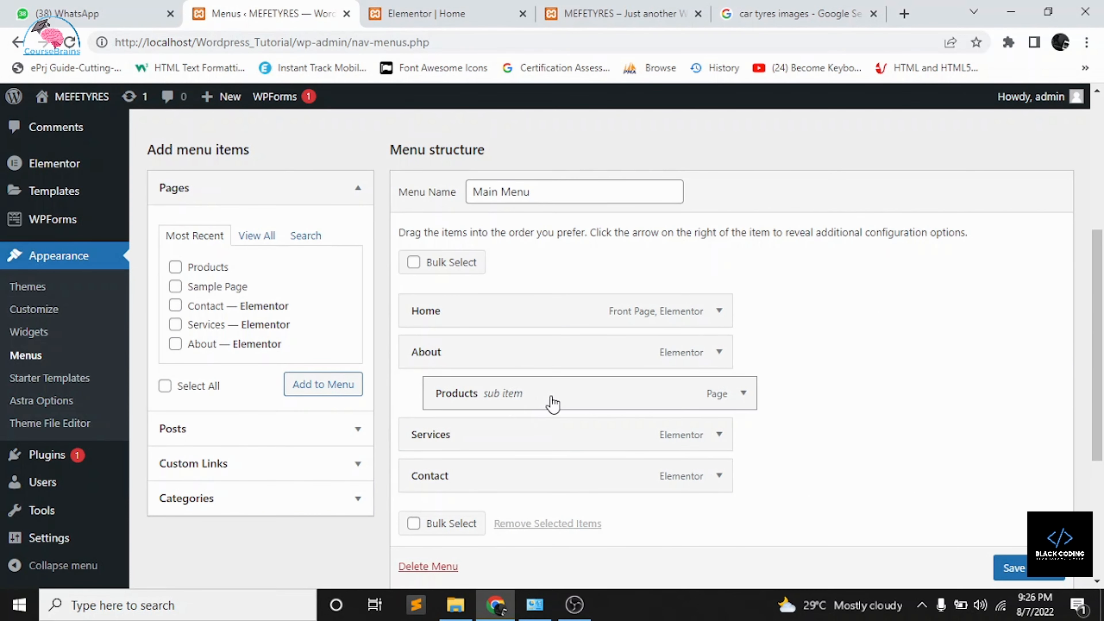
click(600, 7)
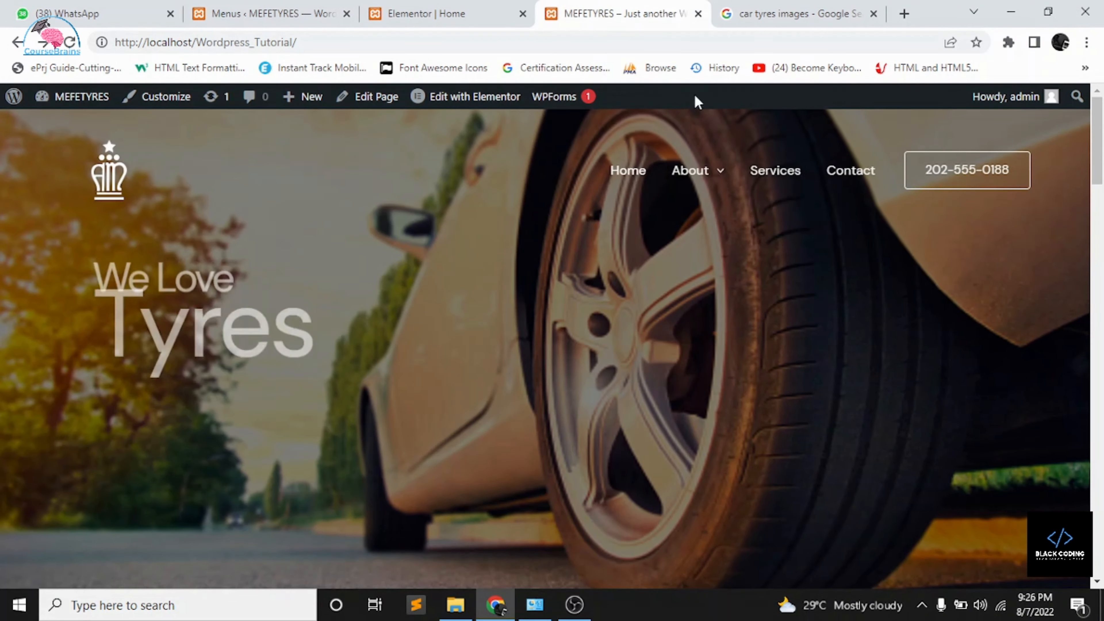
mouse_move(717, 172)
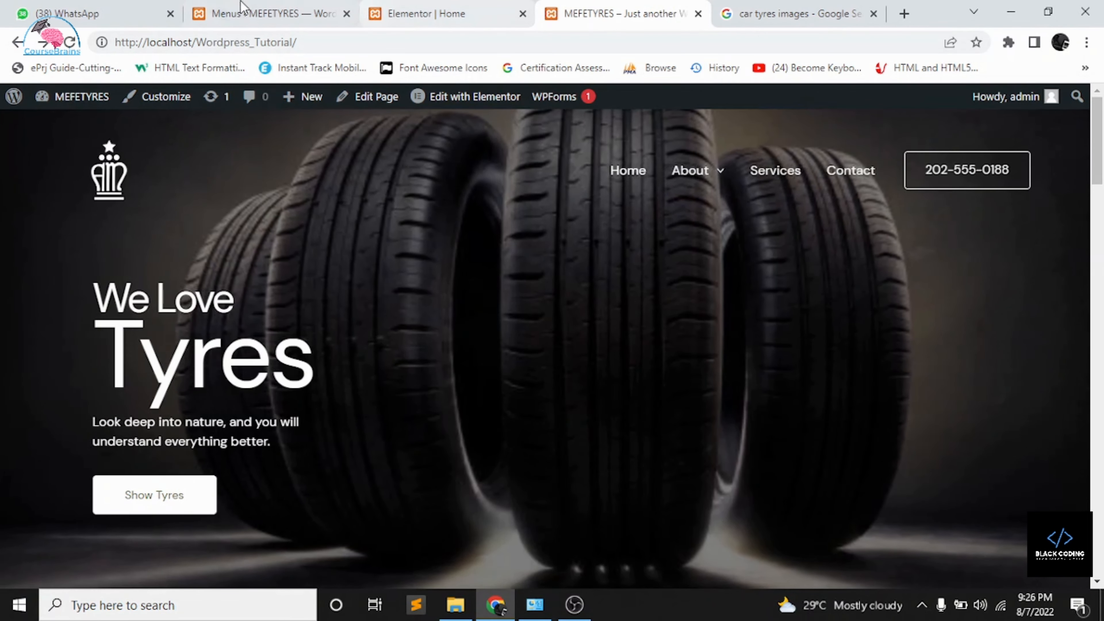
- Move the Products item out from under About to the top level of the menu structure and save the Main Menu
click(304, 13)
drag(582, 391, 555, 392)
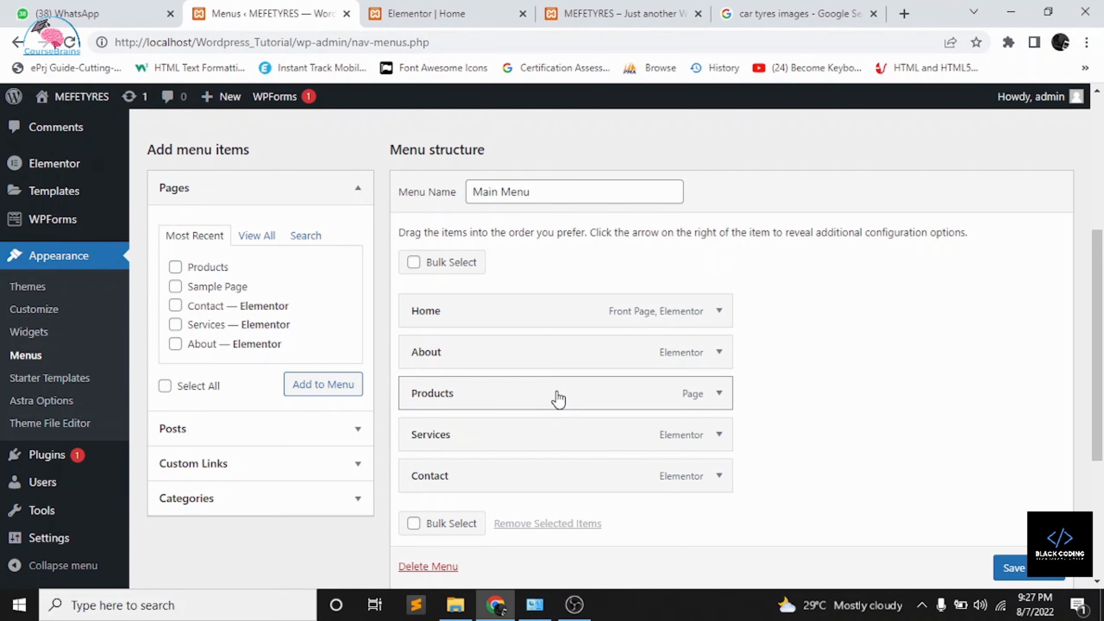
click(1023, 573)
scroll(1032, 576, down, 1)
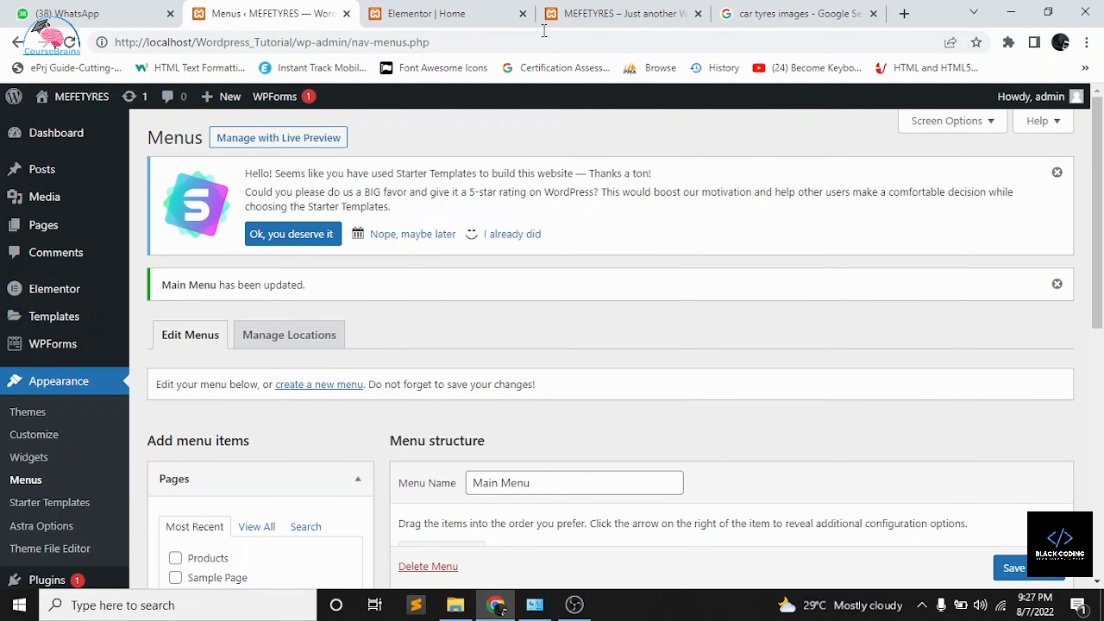
- Reload the live home page to check its navigation and open the Products page from it
click(496, 8)
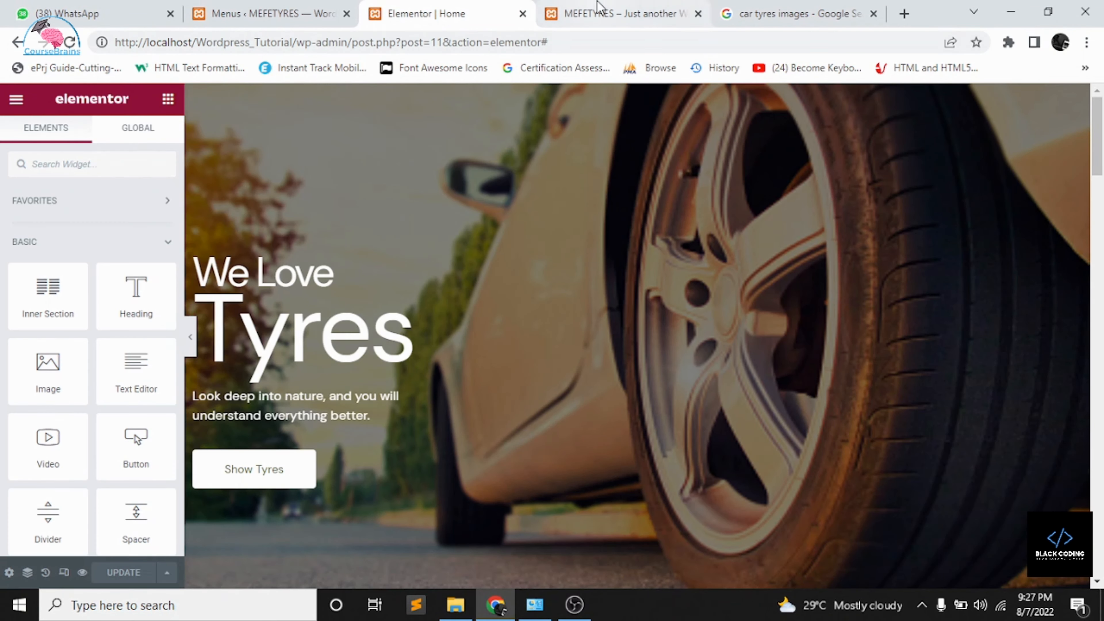
click(565, 13)
click(520, 40)
key(Return)
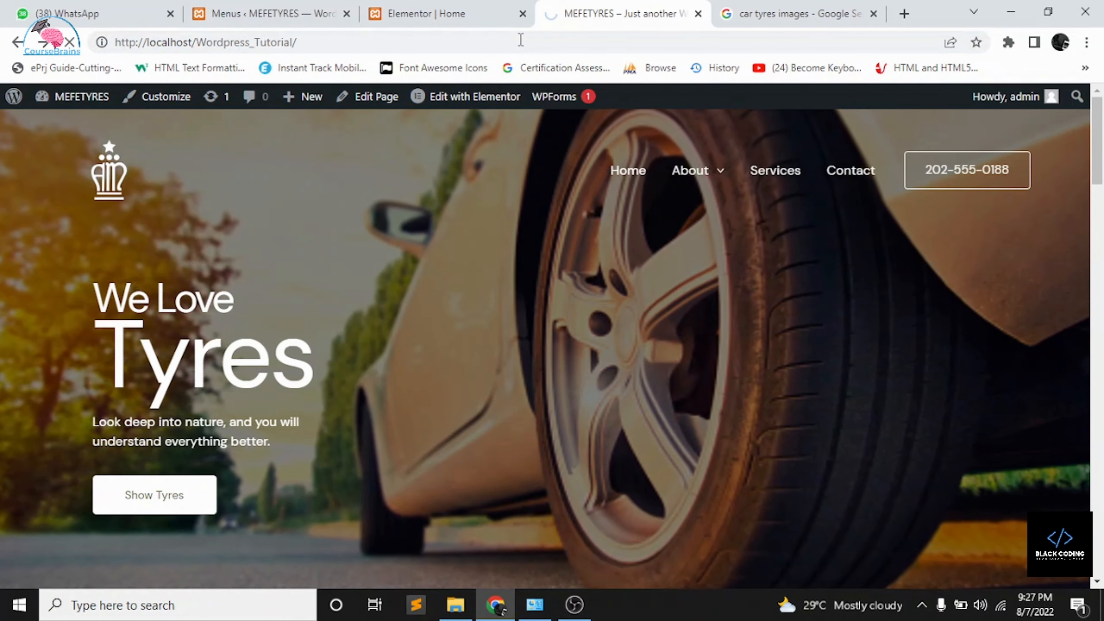
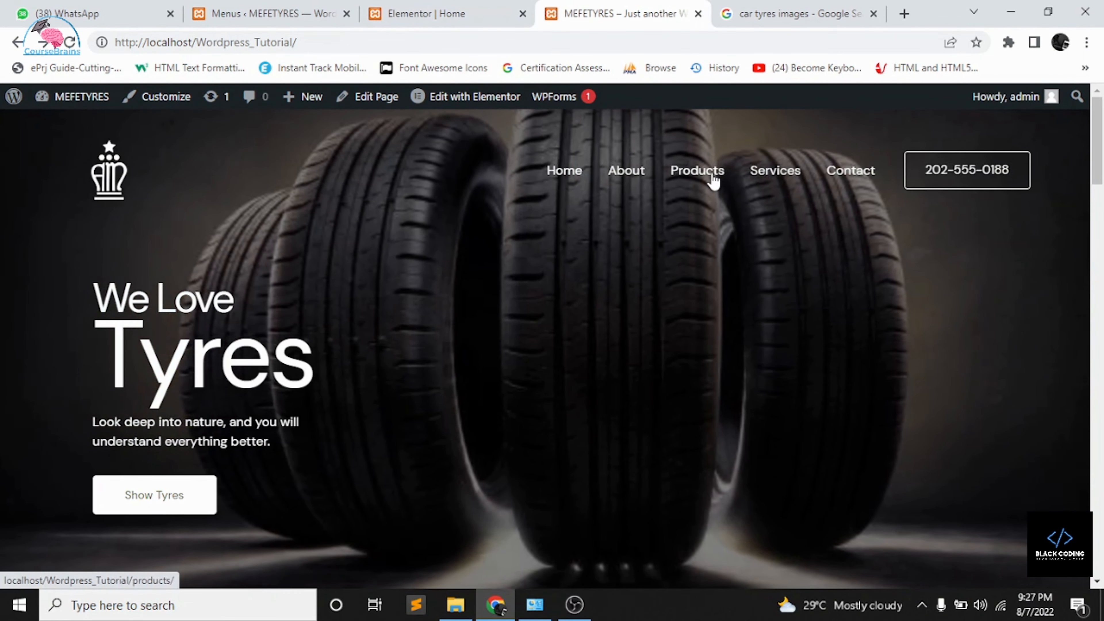
click(713, 178)
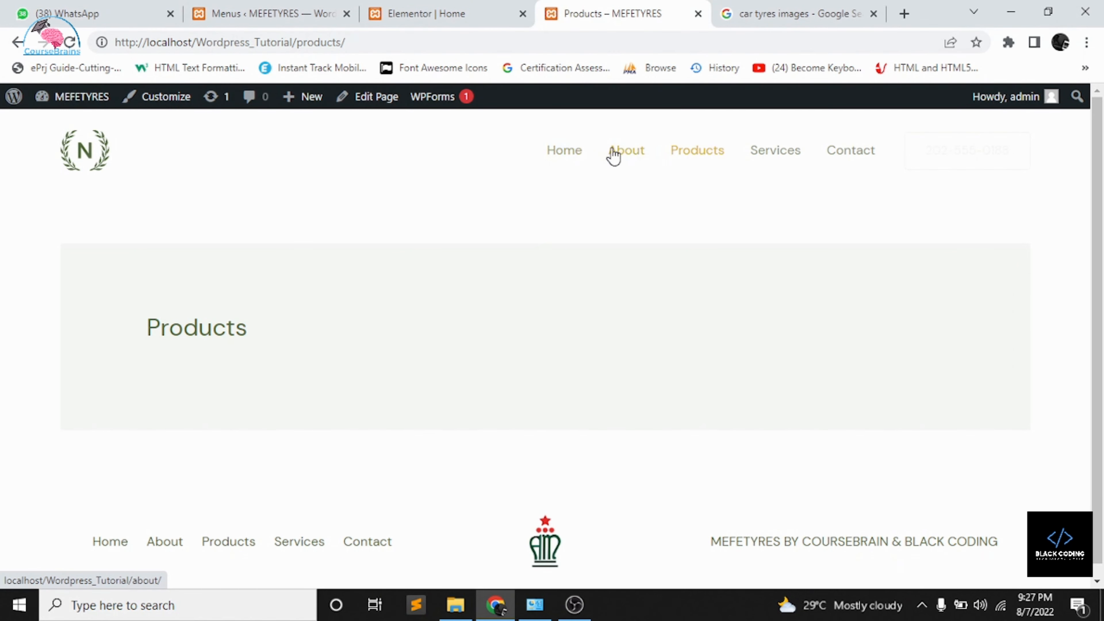
- Return to the WordPress admin, show the list of all pages and open the About page for editing with Elementor
click(398, 19)
click(293, 11)
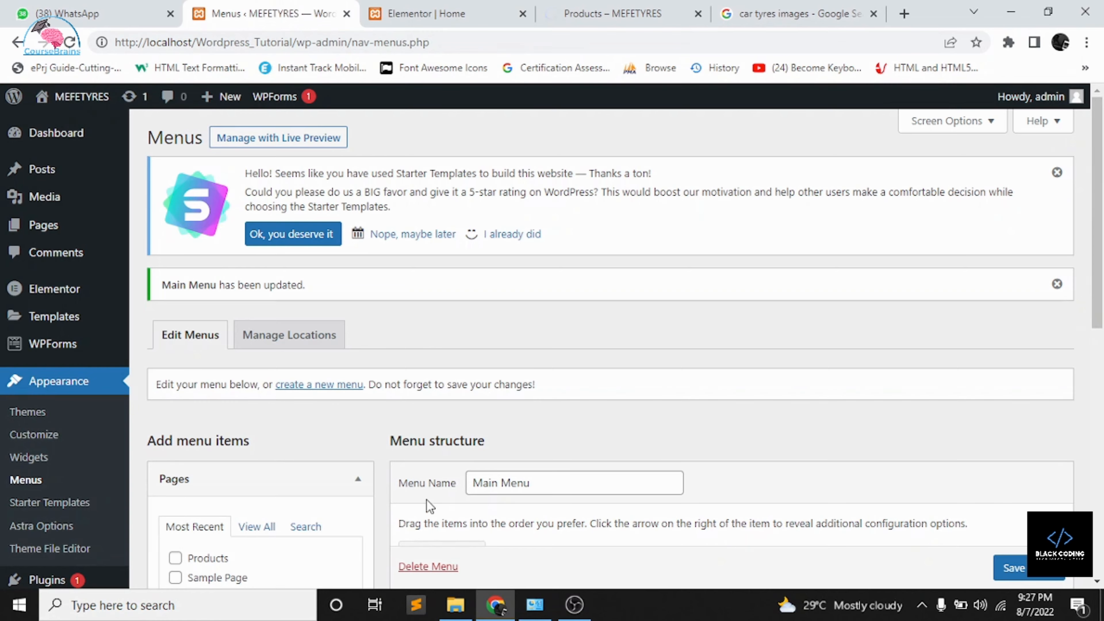
scroll(428, 506, down, 10)
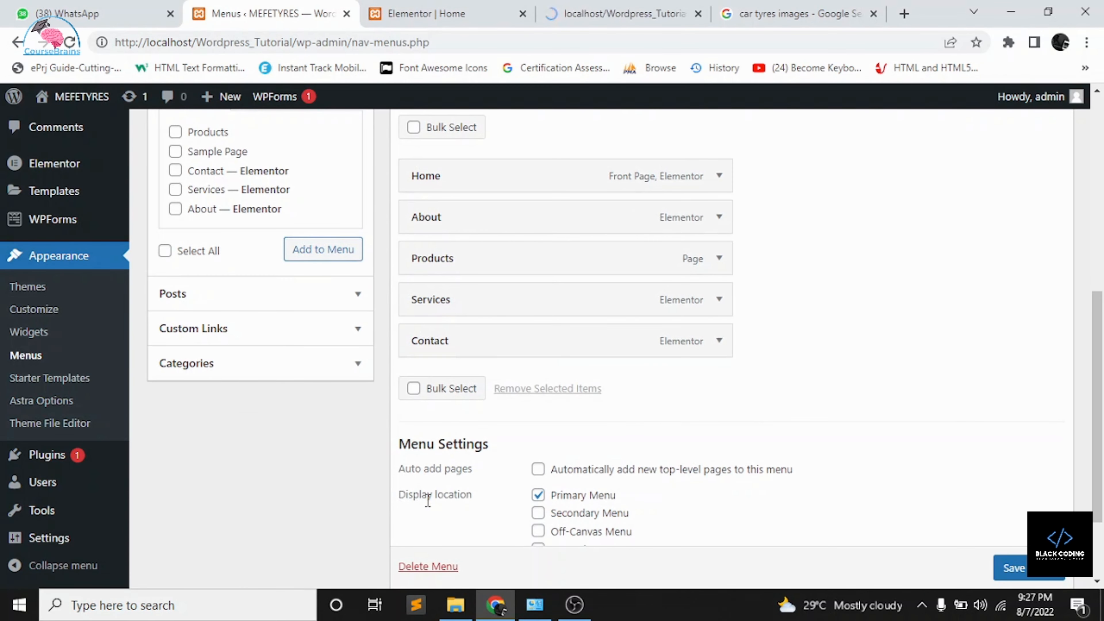
scroll(93, 231, up, 6)
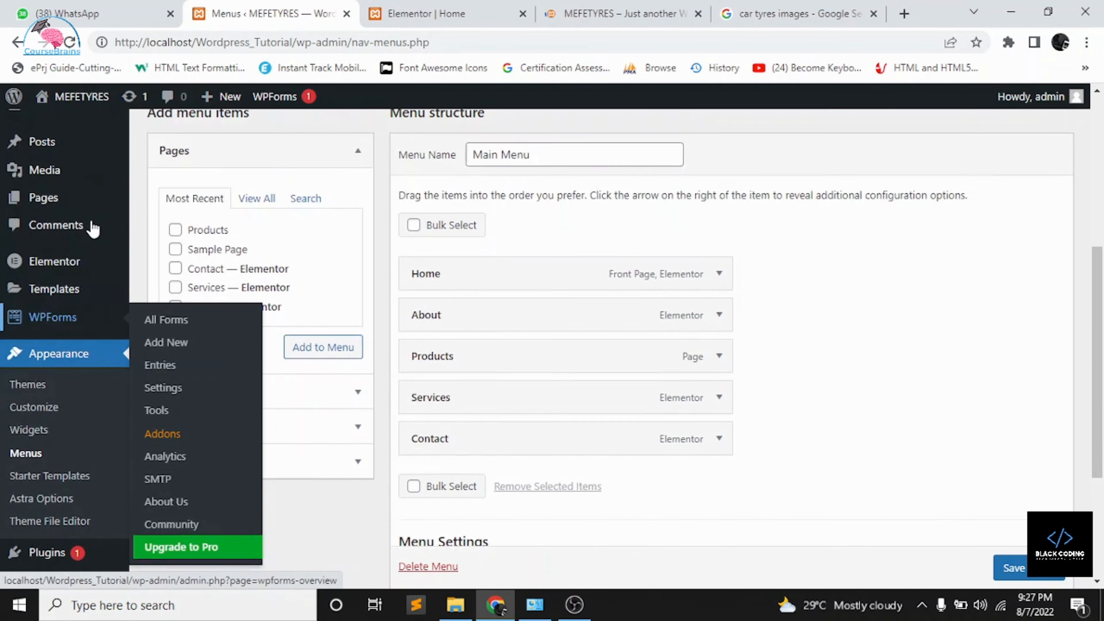
mouse_move(81, 202)
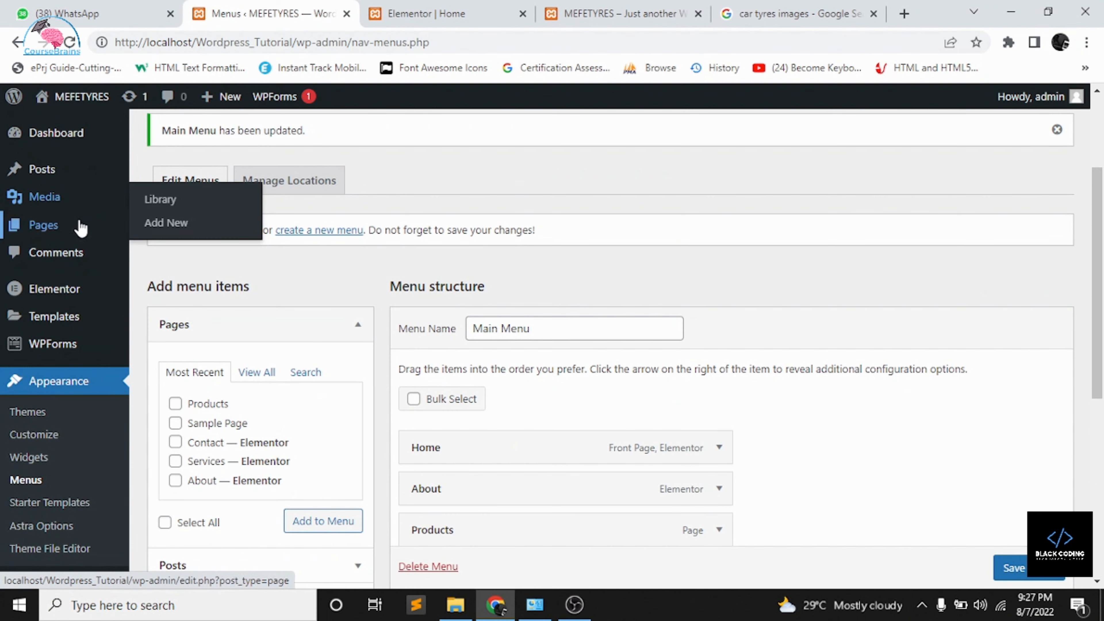
mouse_move(81, 227)
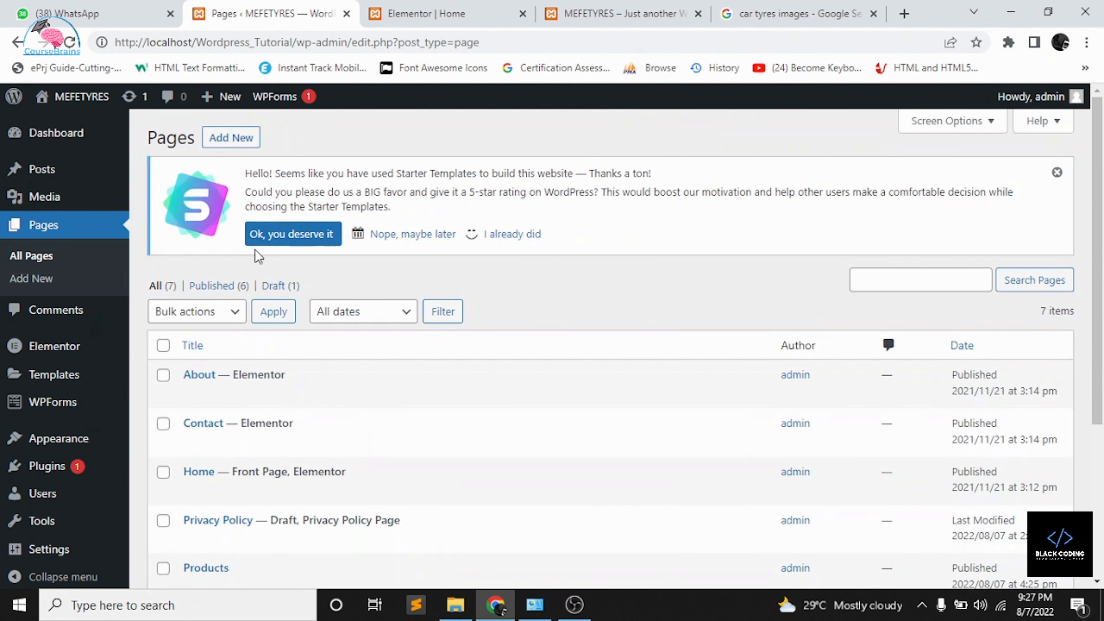
scroll(224, 300, down, 2)
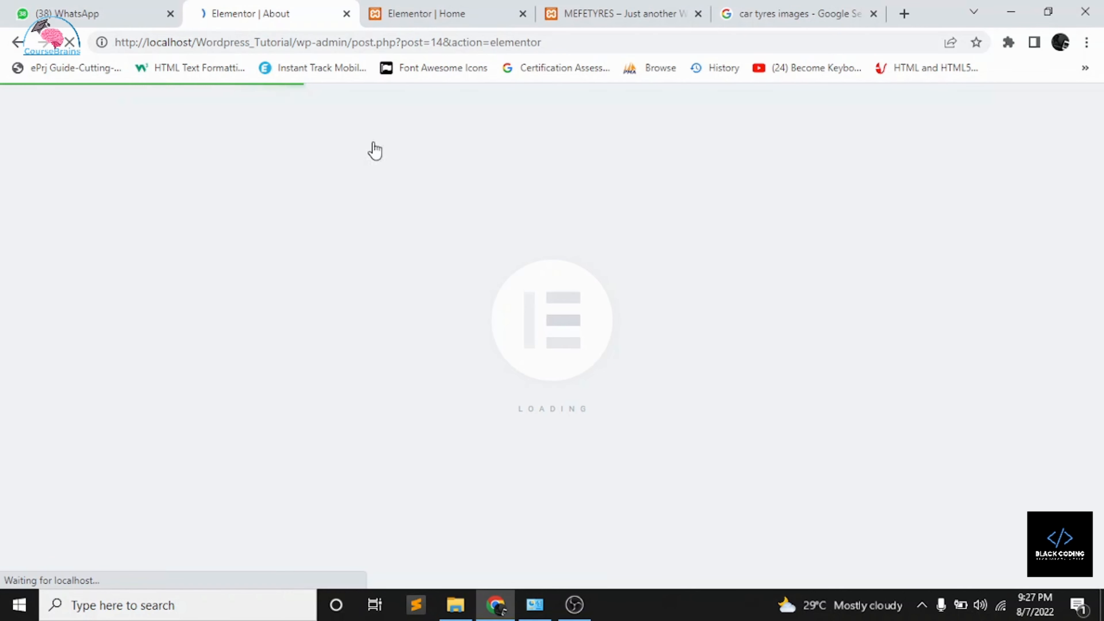
- Look through the open browser tabs while the About editor loads and close the car tyres image search
key(ctrl+Tab)
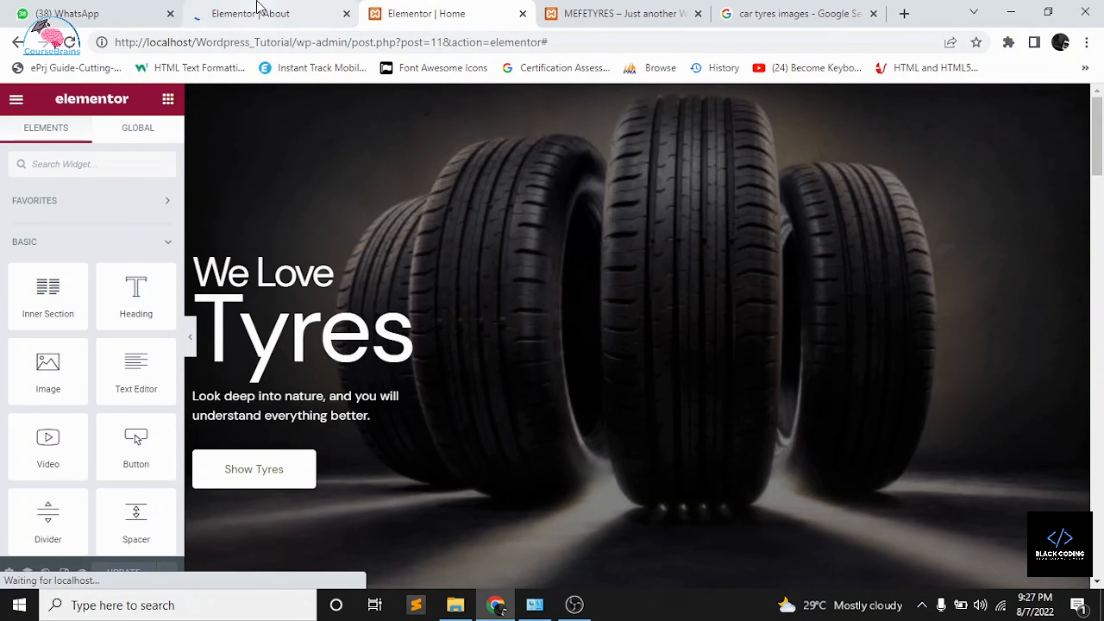
click(259, 11)
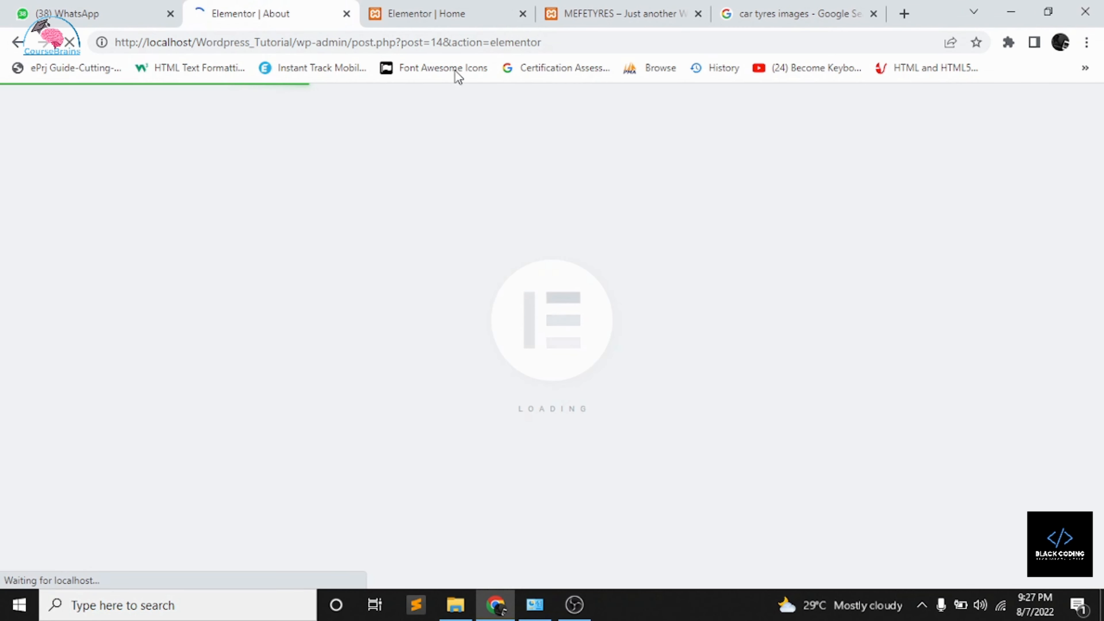
mouse_move(462, 6)
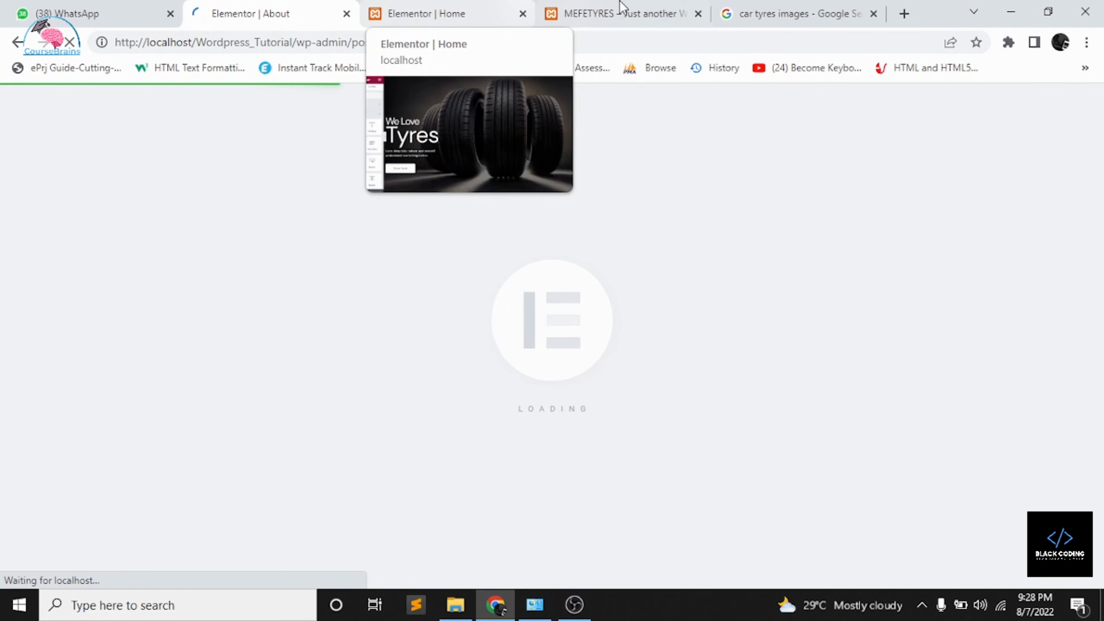
click(648, 9)
click(807, 7)
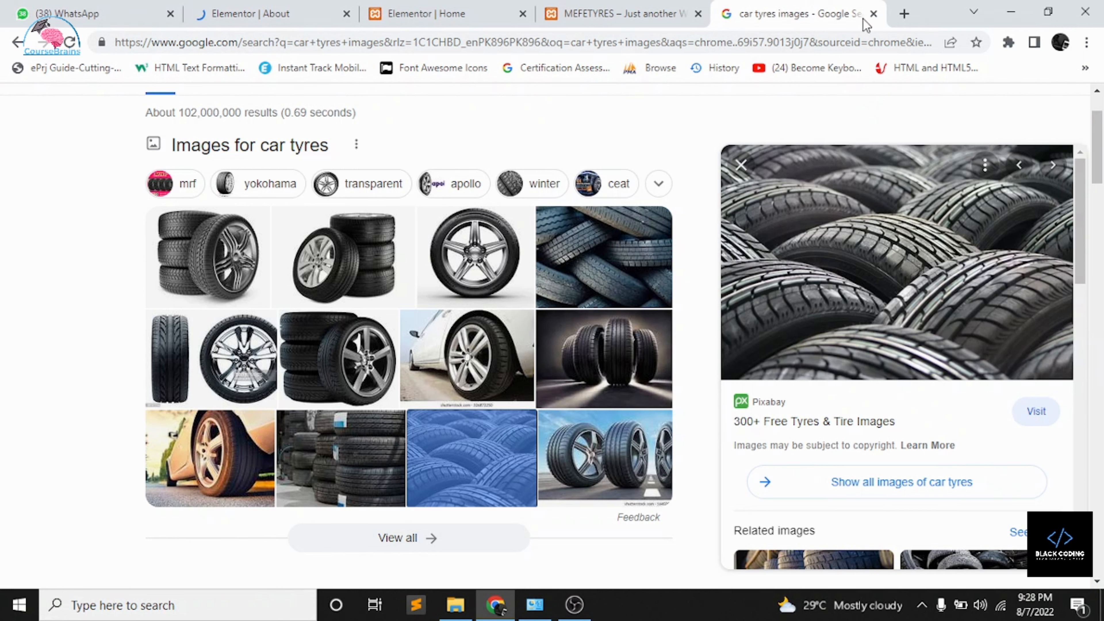
click(872, 15)
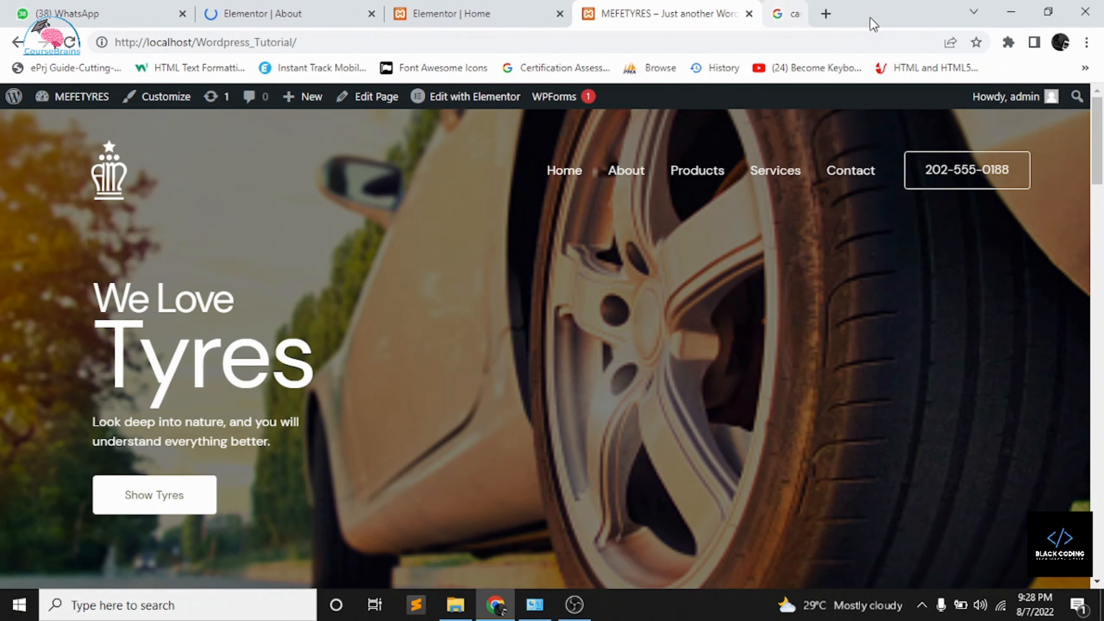
- Copy the "We Love Tyres" hero section in the Home page editor and return to the About page editor
click(335, 8)
click(490, 11)
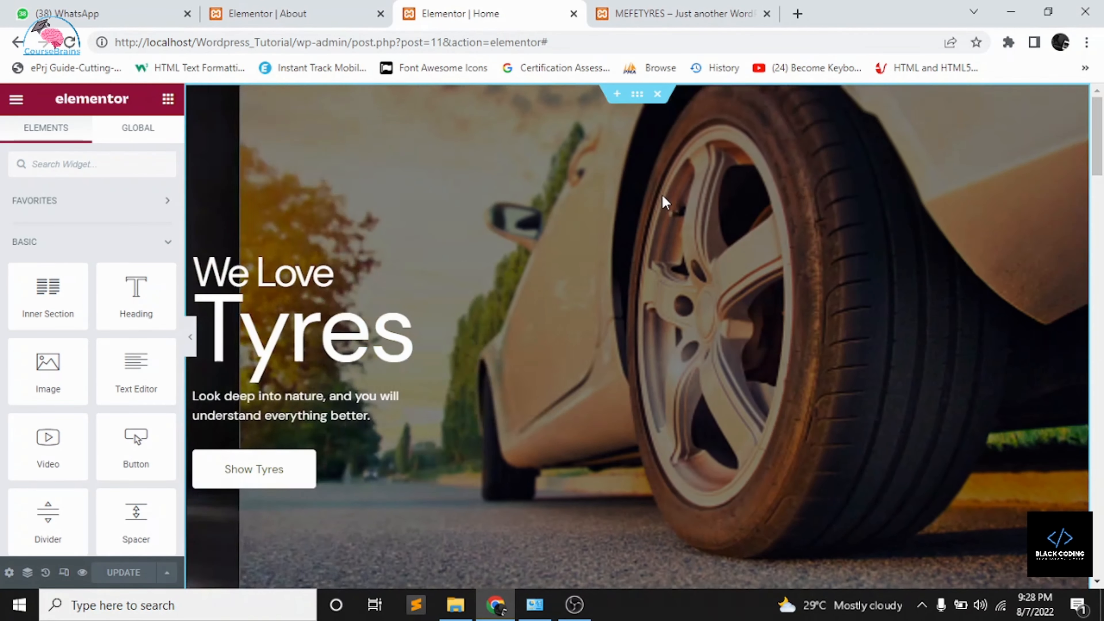
click(636, 96)
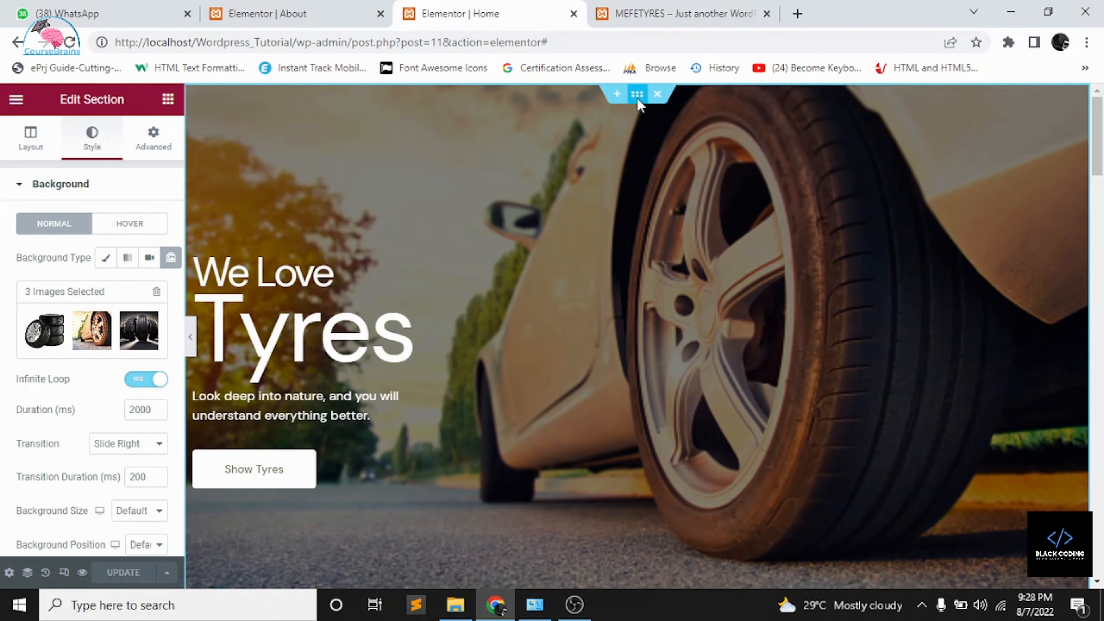
right_click(638, 98)
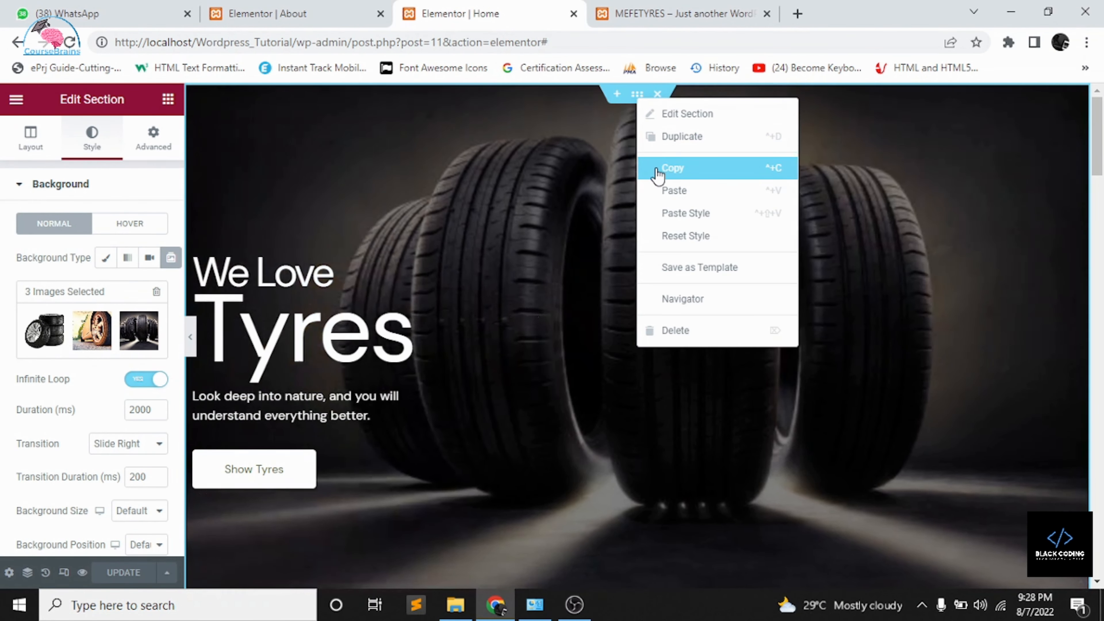
click(655, 168)
click(283, 6)
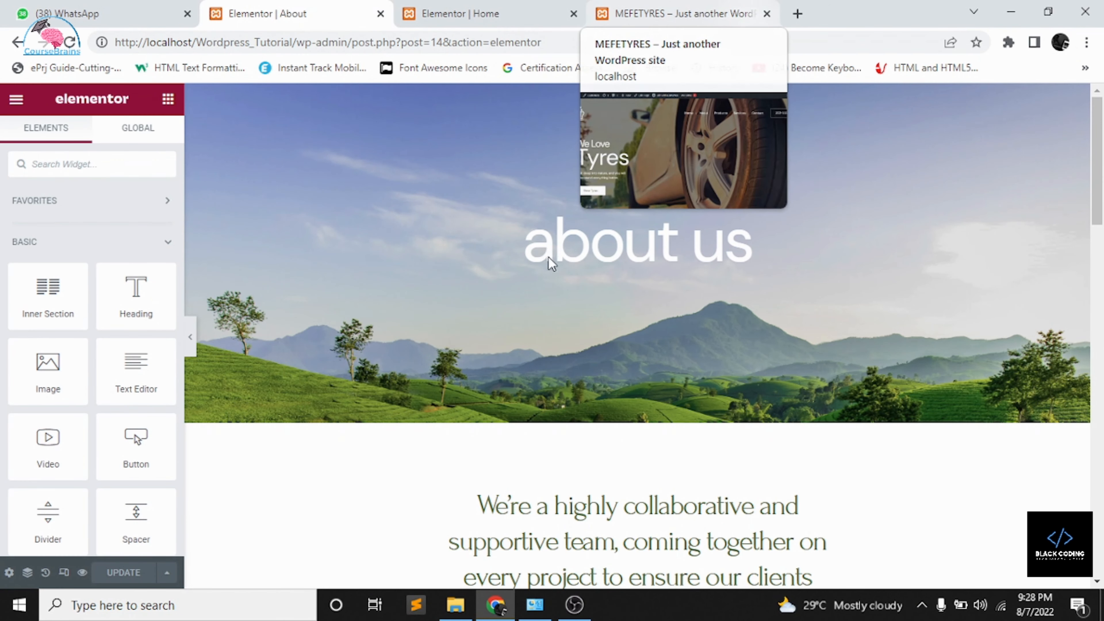
- Paste the copied hero section below the "about us" banner on the About page and delete the original banner section
click(699, 257)
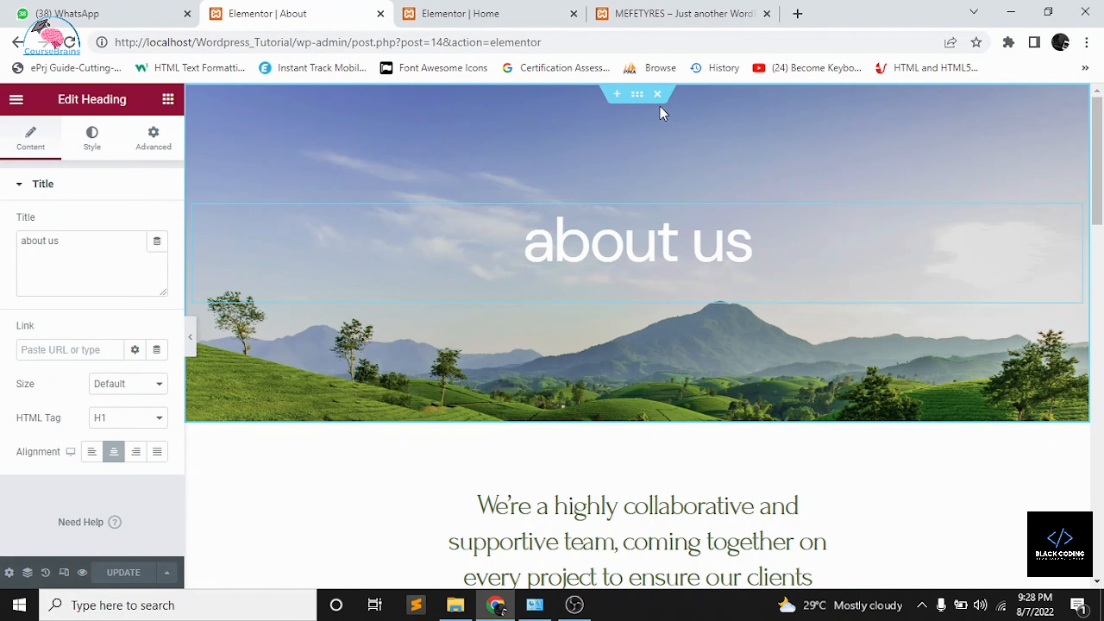
right_click(638, 96)
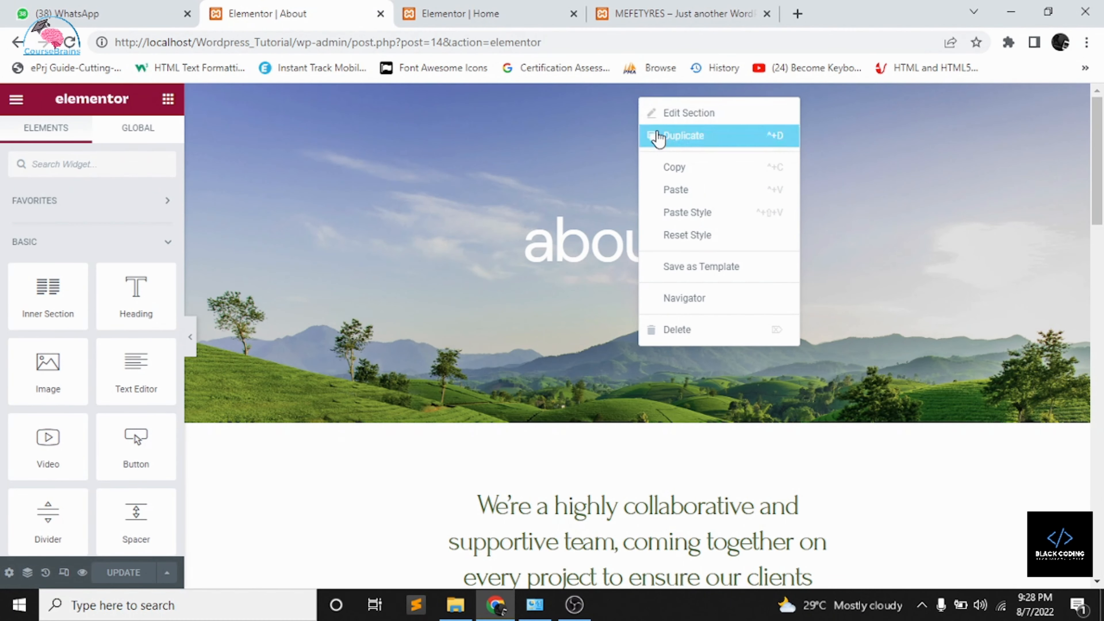
click(685, 190)
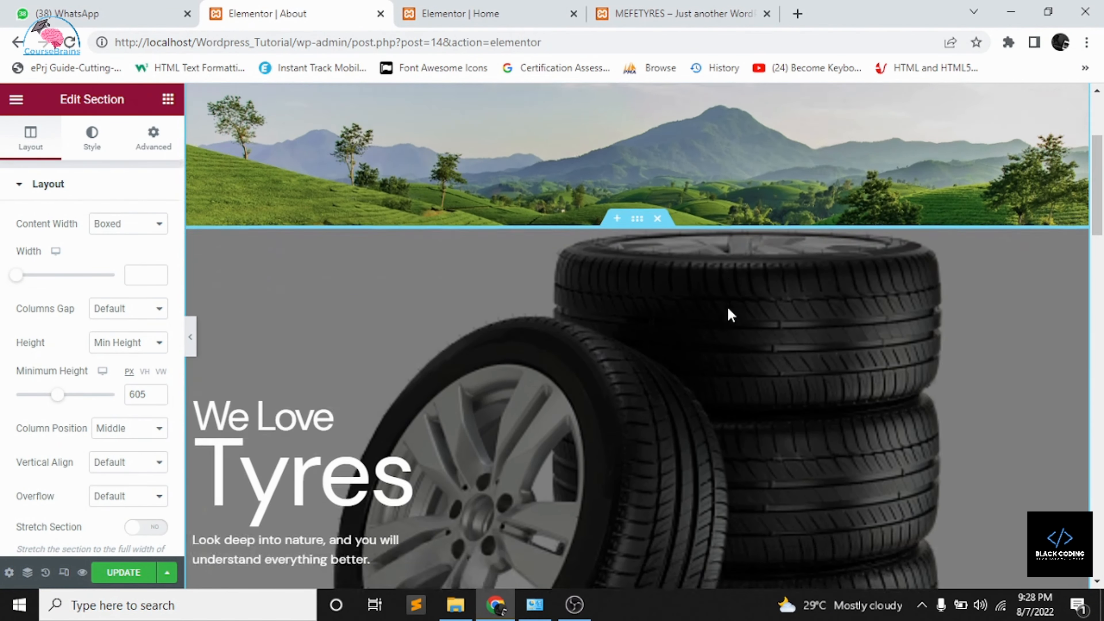
scroll(728, 306, up, 4)
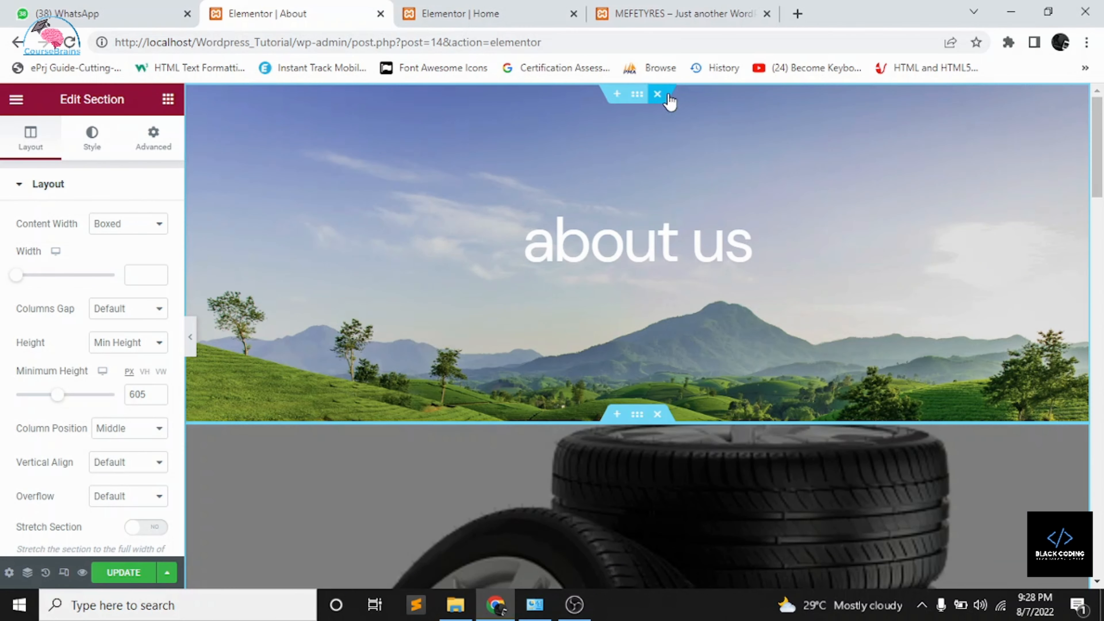
scroll(702, 343, down, 5)
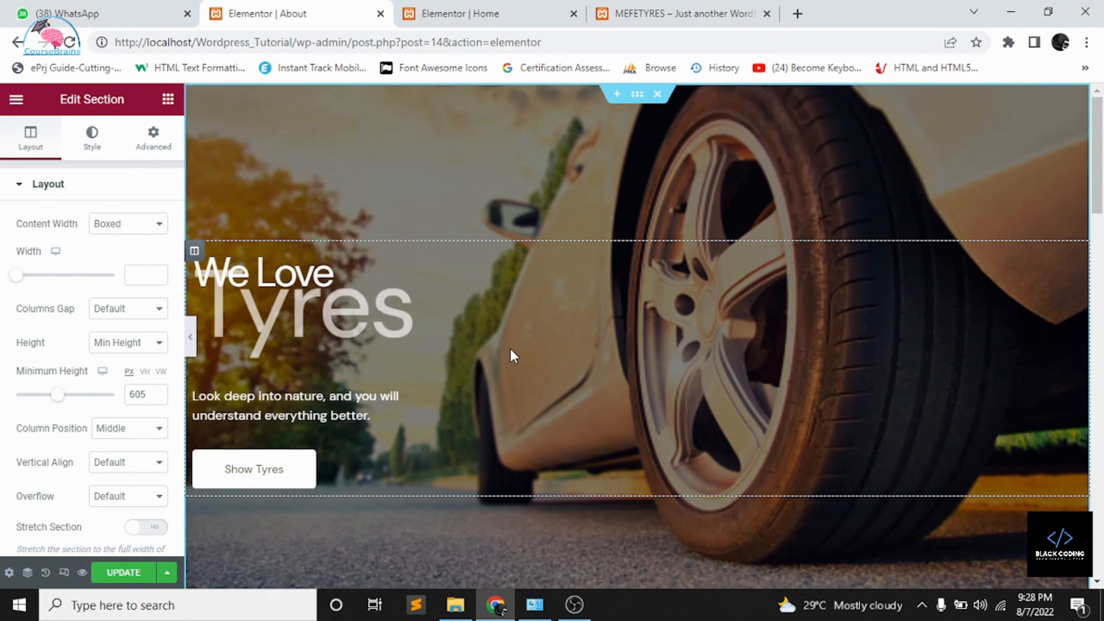
- Delete the Show Tyres button and the "Look deep into nature" text from the About page's hero section
scroll(510, 349, down, 3)
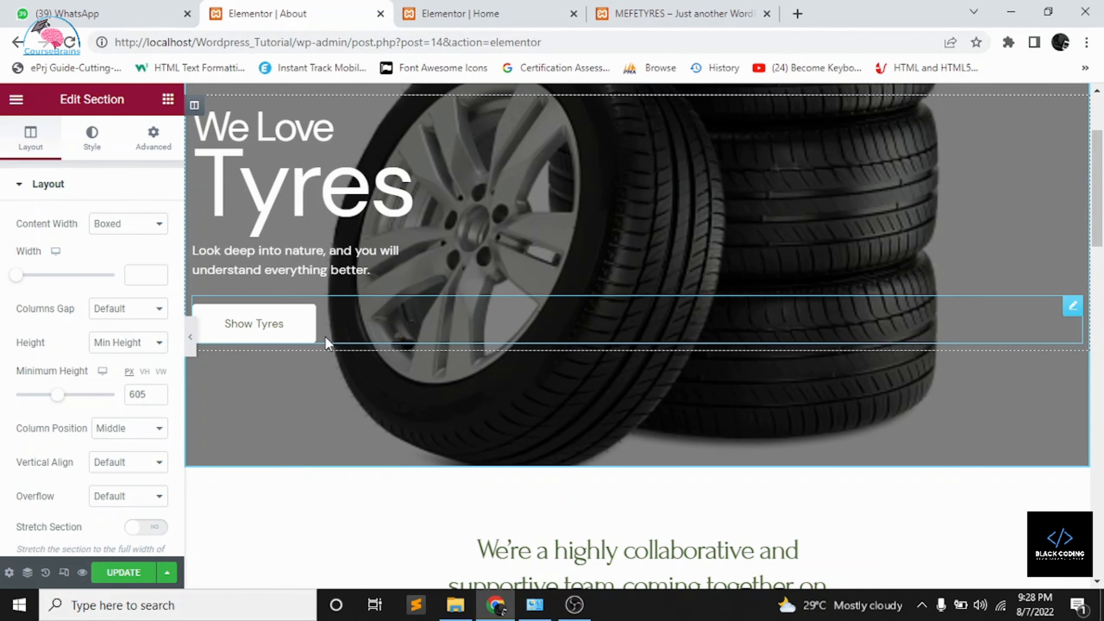
right_click(326, 337)
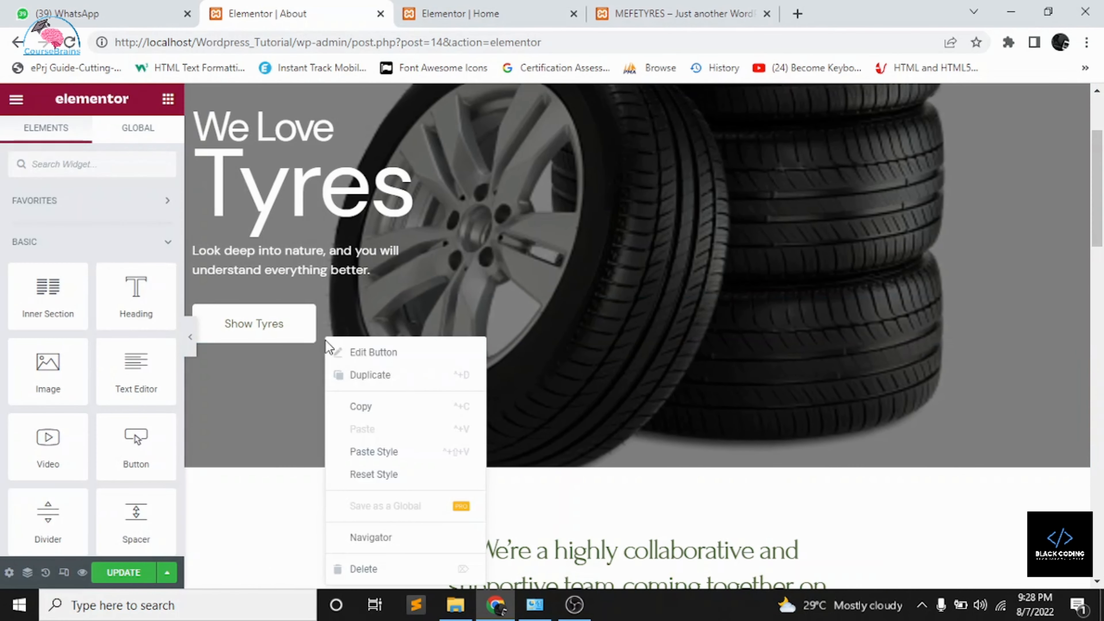
click(373, 569)
right_click(306, 295)
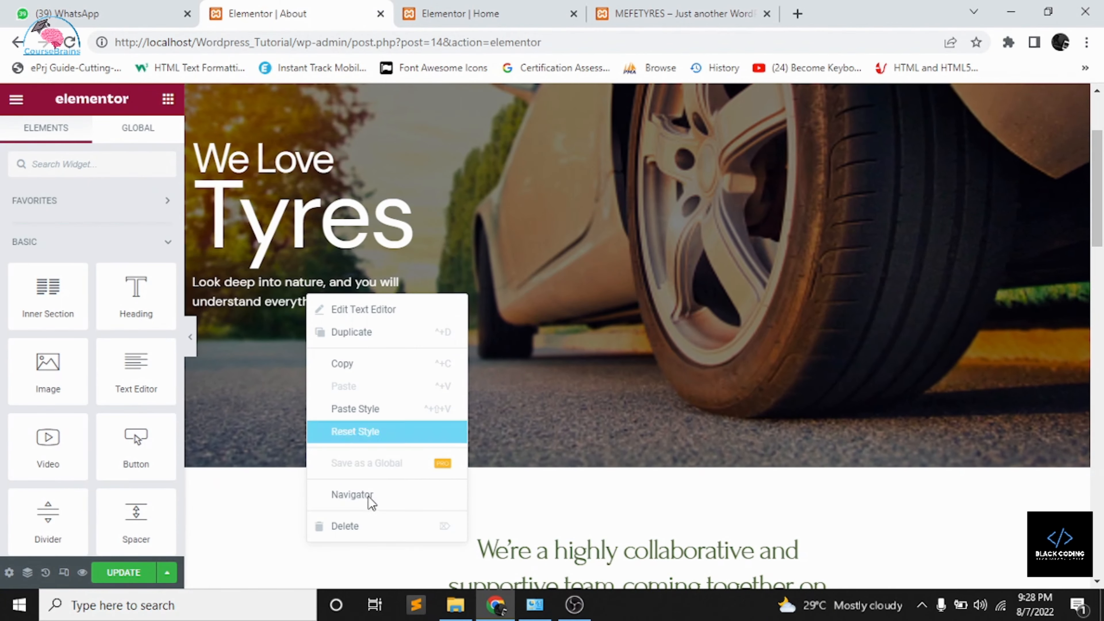
click(366, 526)
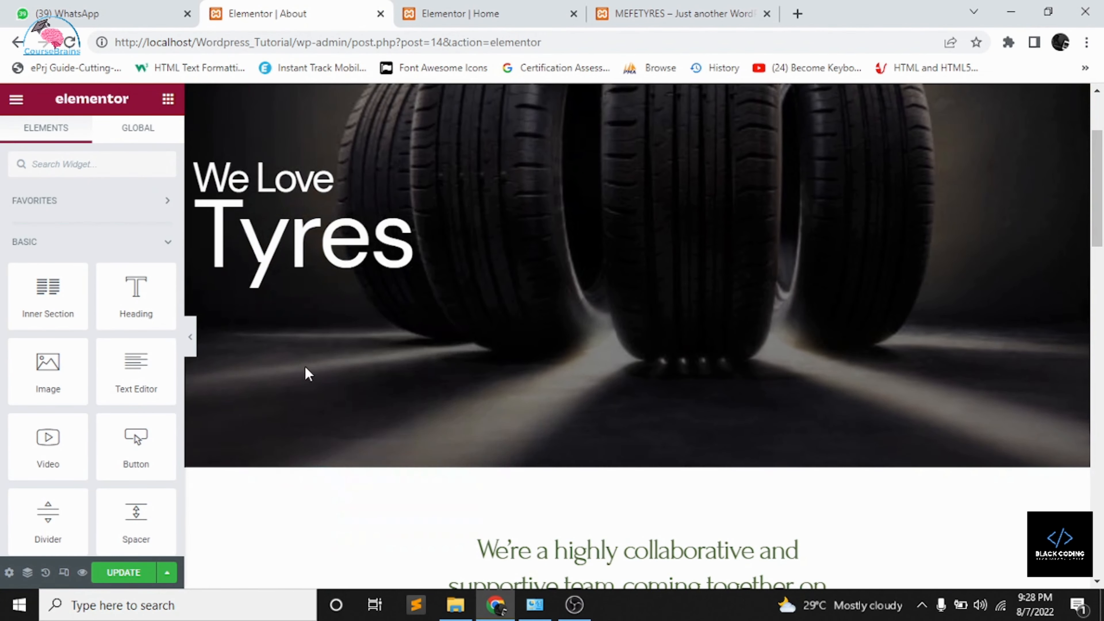
- Delete the "Tyres" heading from the About page's hero and change the "We Love" heading to "About Us"
click(370, 238)
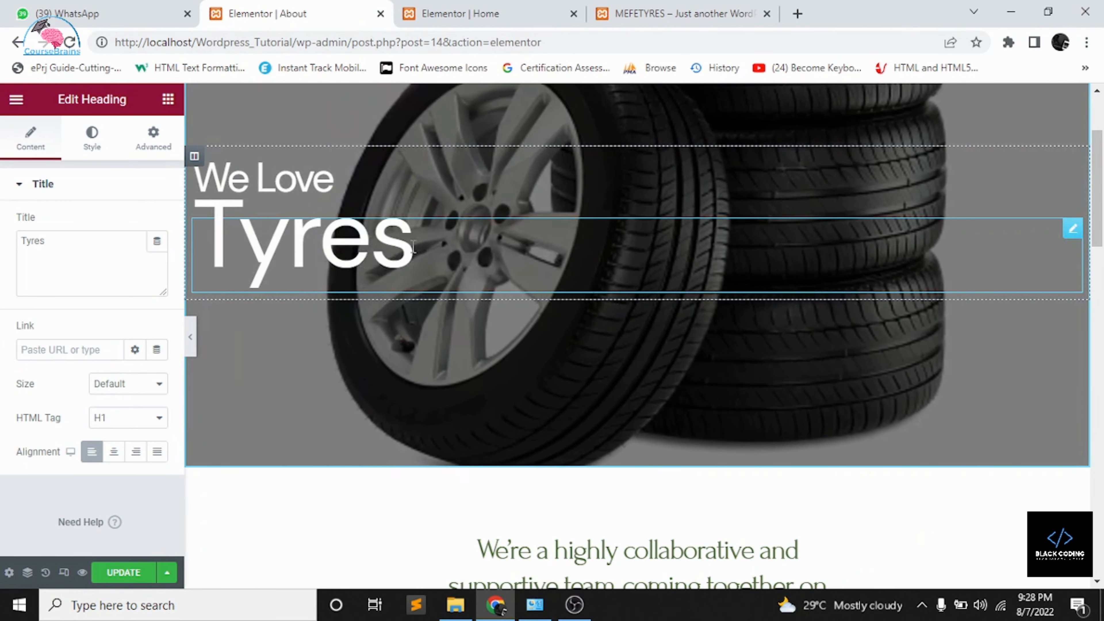
right_click(414, 249)
key(Delete)
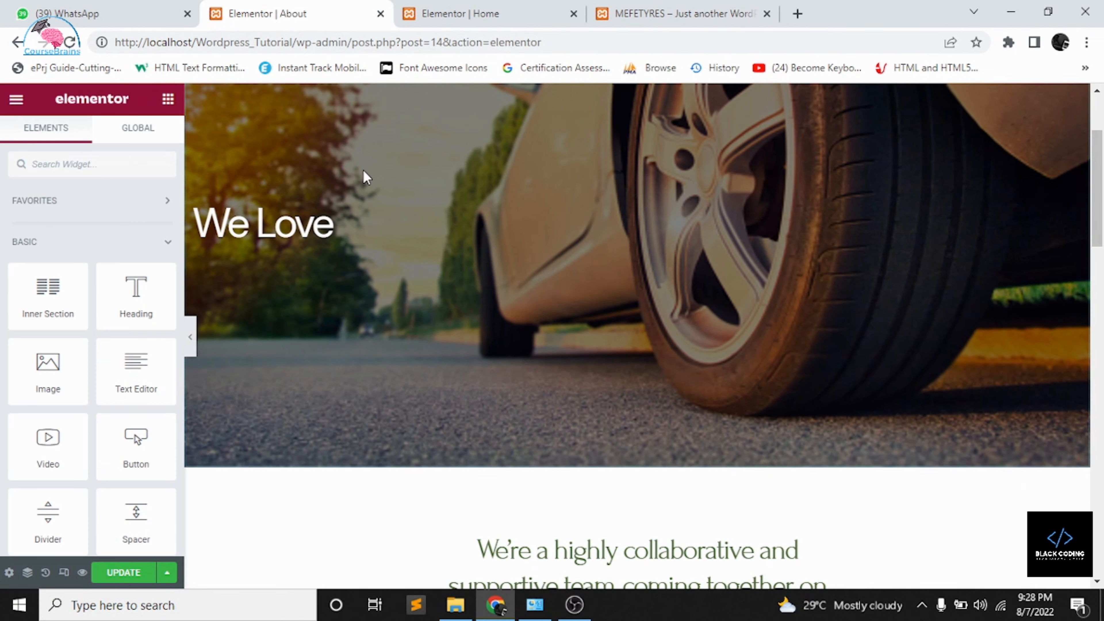
click(327, 229)
key(BackSpace)
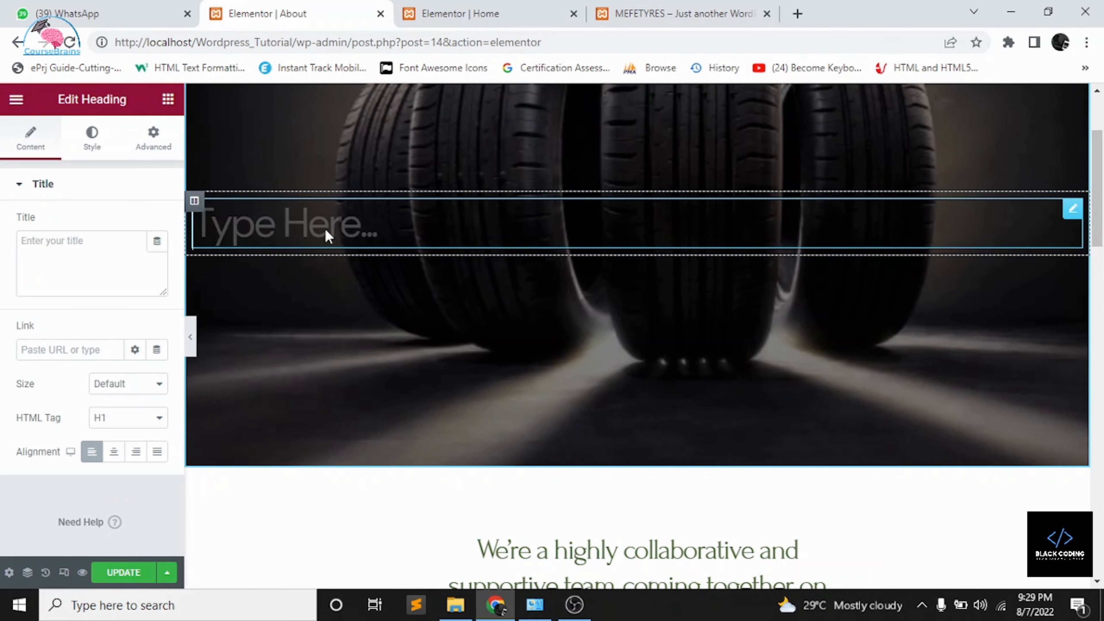
text(About)
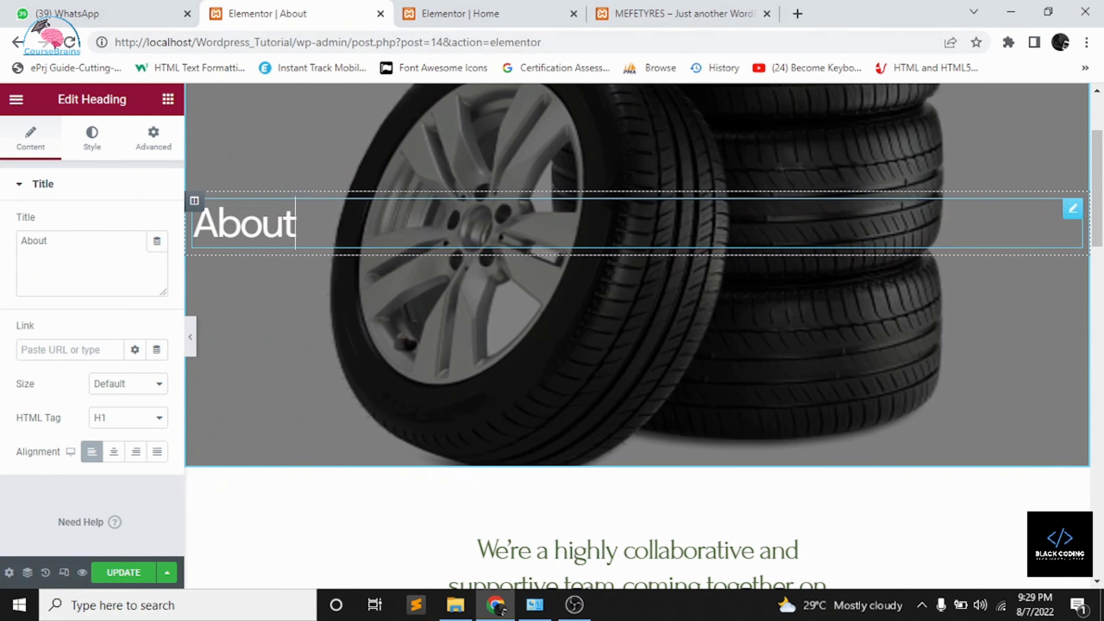
text( Us)
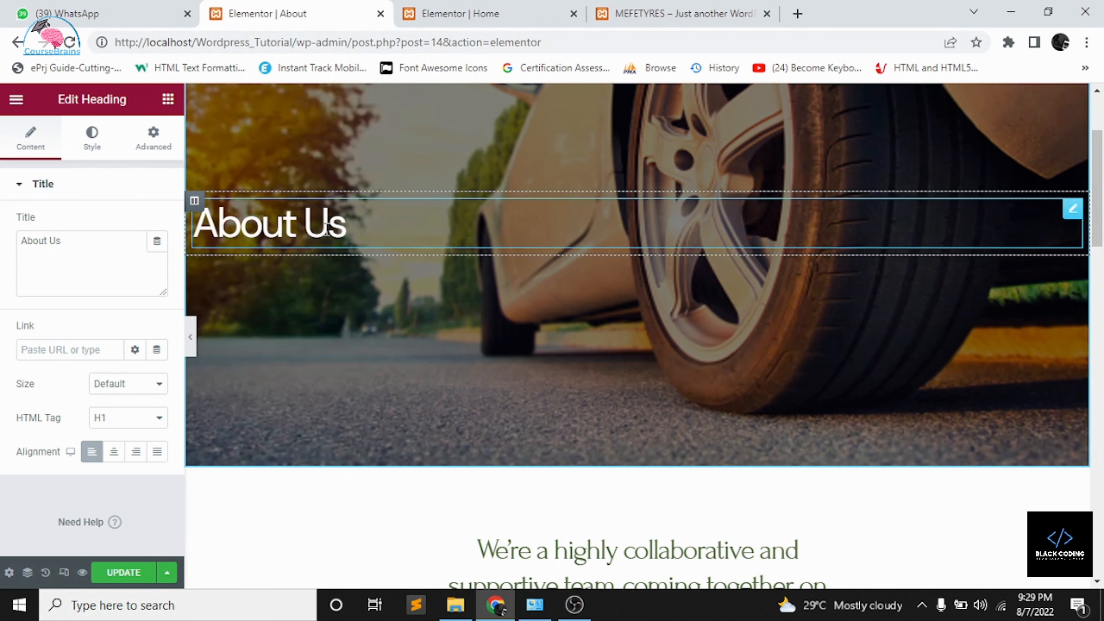
scroll(503, 238, down, 5)
scroll(504, 238, down, 3)
click(757, 310)
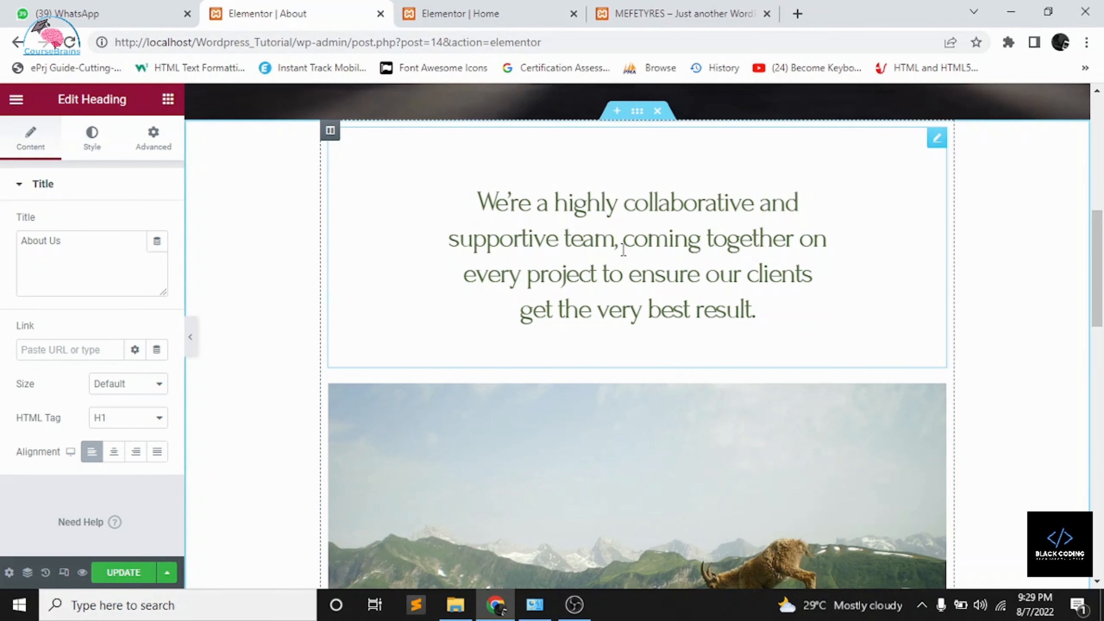
scroll(698, 528, down, 4)
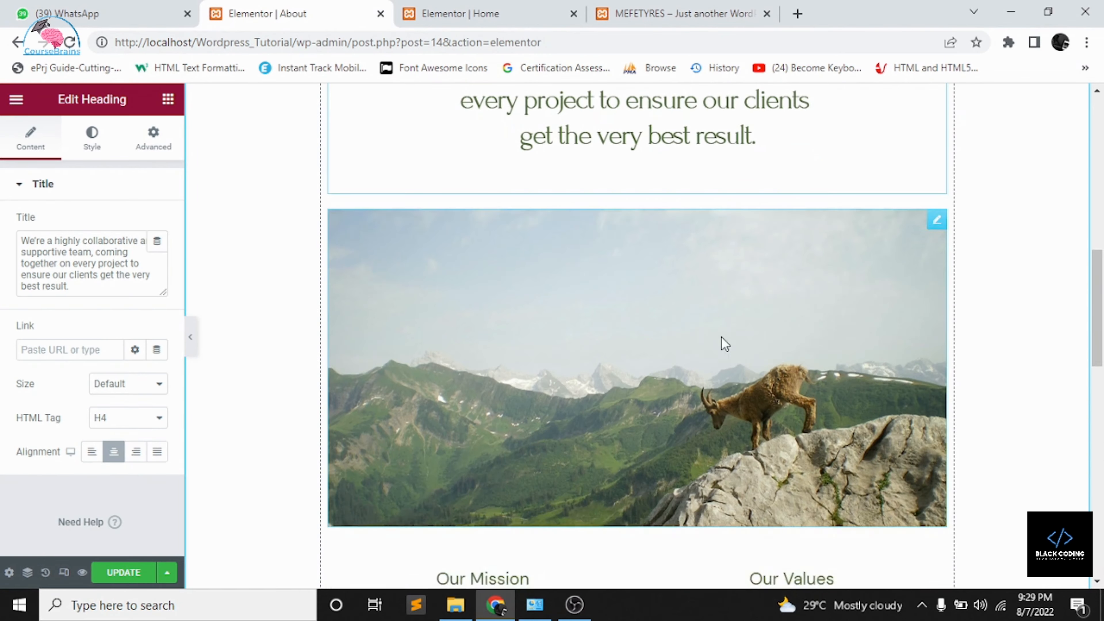
drag(722, 343, 672, 337)
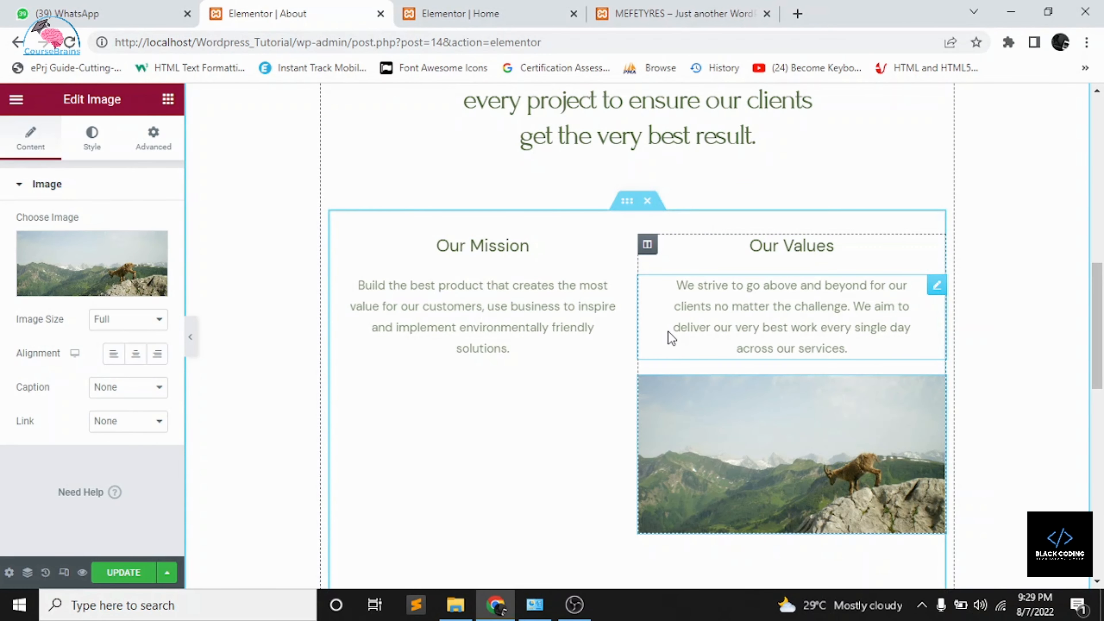
key(ctrl+z)
scroll(665, 335, up, 10)
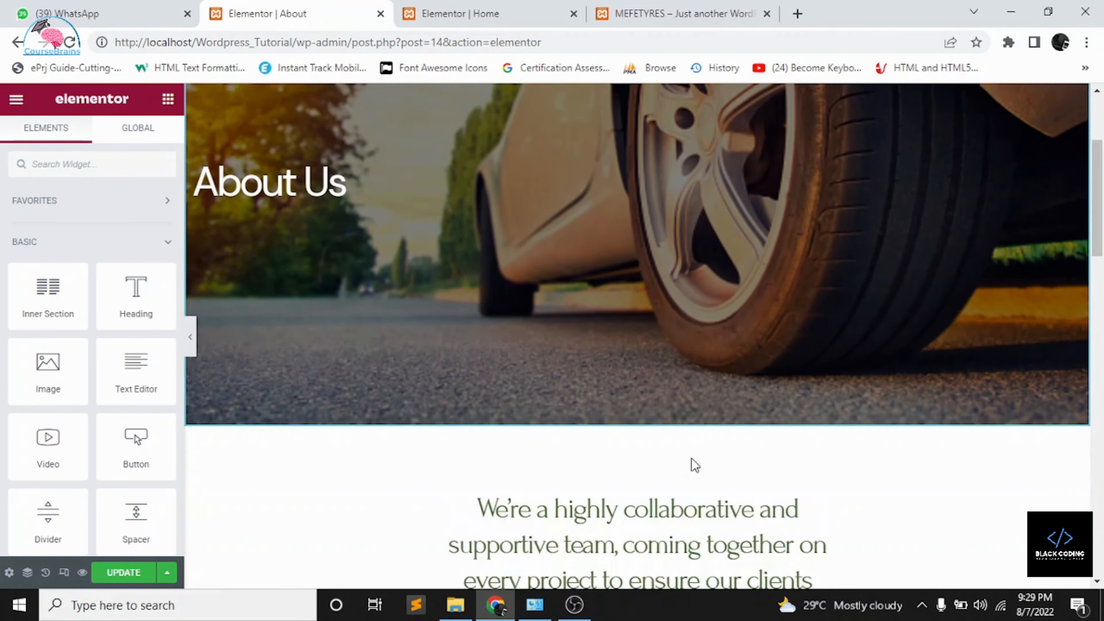
- Replace the mountain goat image above Our Mission and Our Values with the car wheel photo from the media library
scroll(694, 464, down, 10)
click(678, 318)
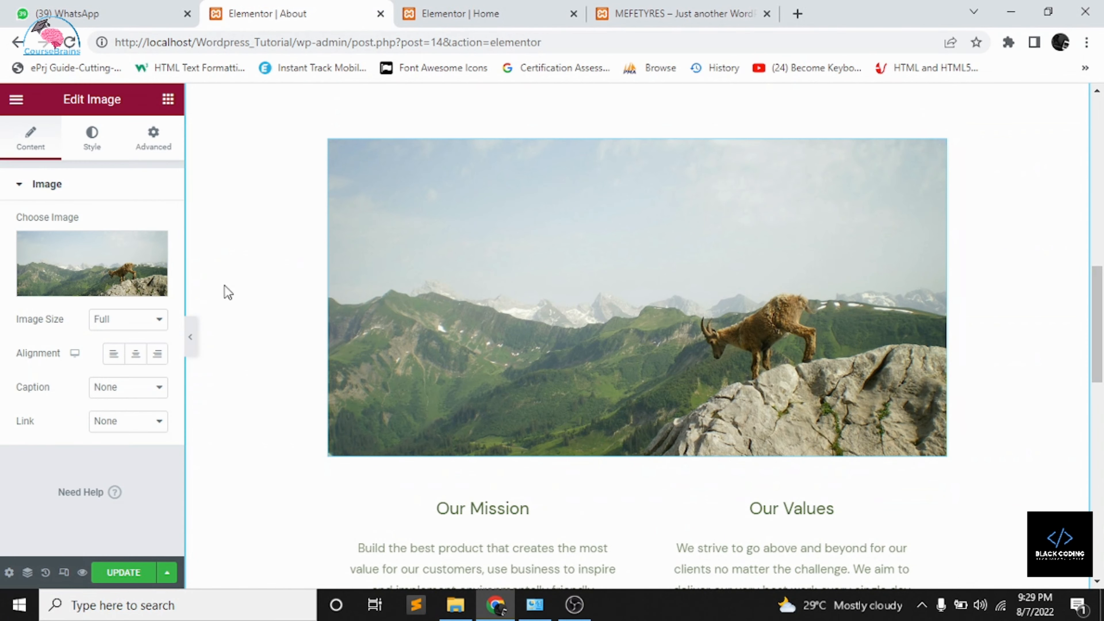
click(57, 286)
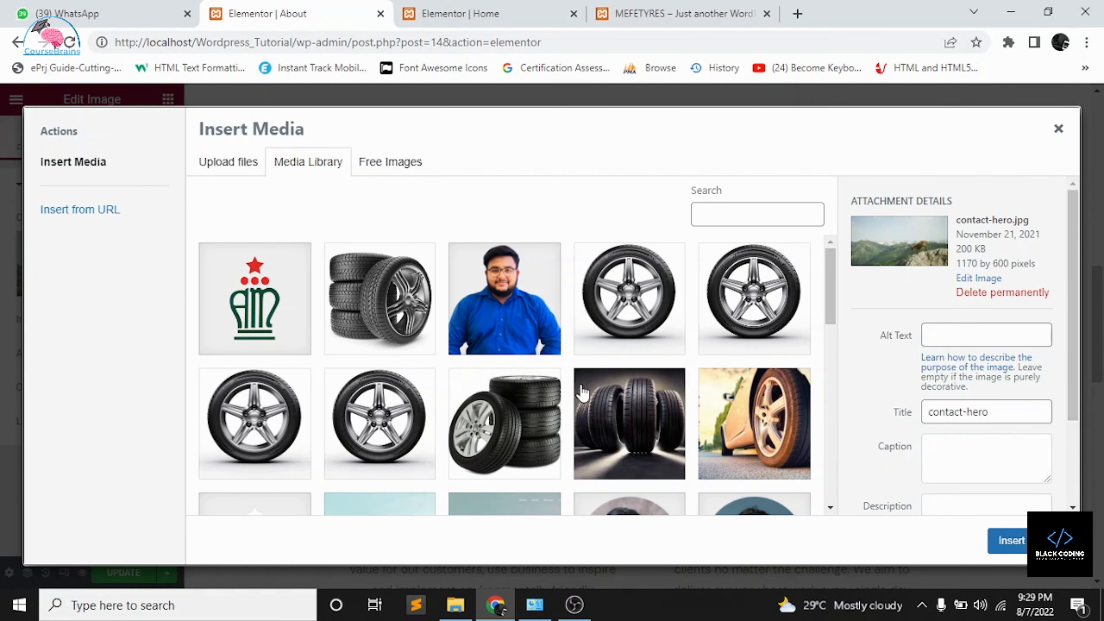
scroll(696, 439, down, 4)
scroll(747, 315, up, 2)
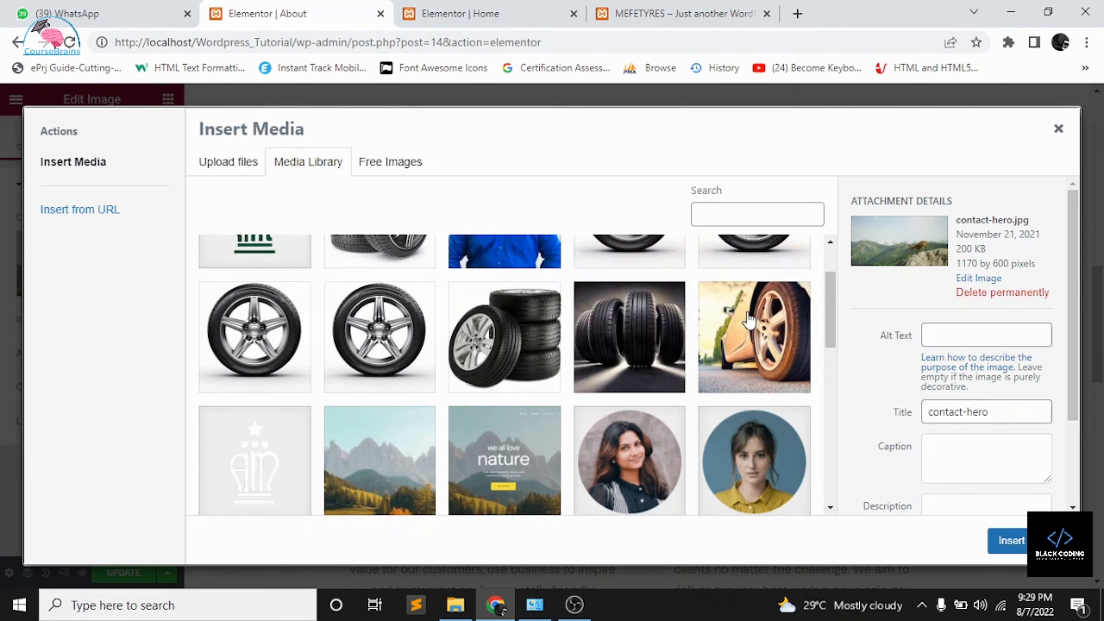
click(755, 339)
click(1037, 541)
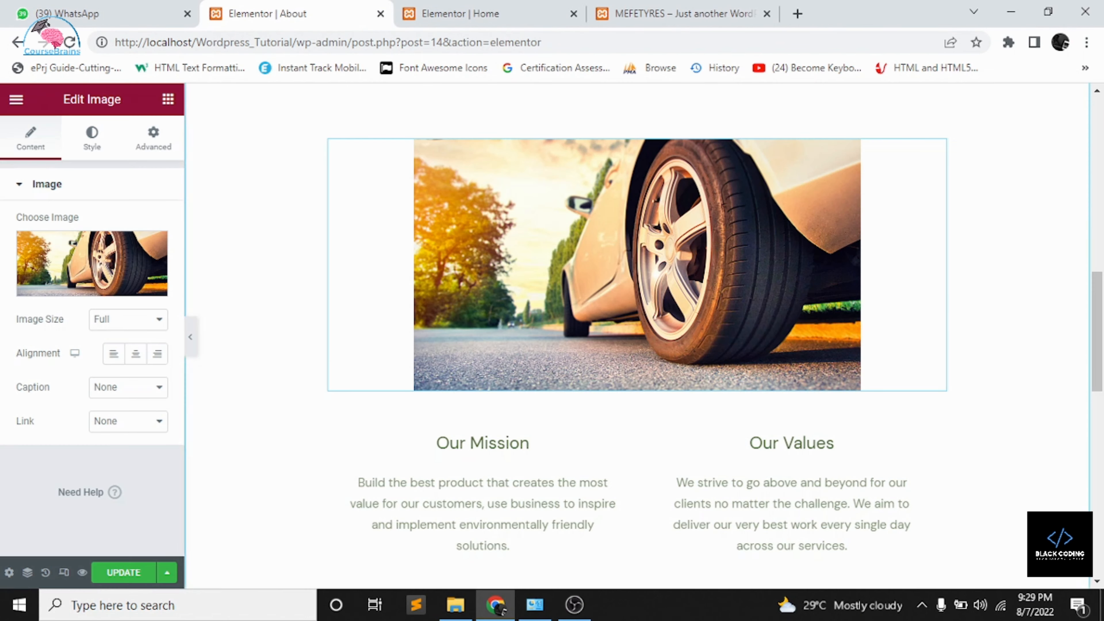
- Check the remaining sections of the About page down to the footer and save the page's changes
scroll(575, 522, down, 2)
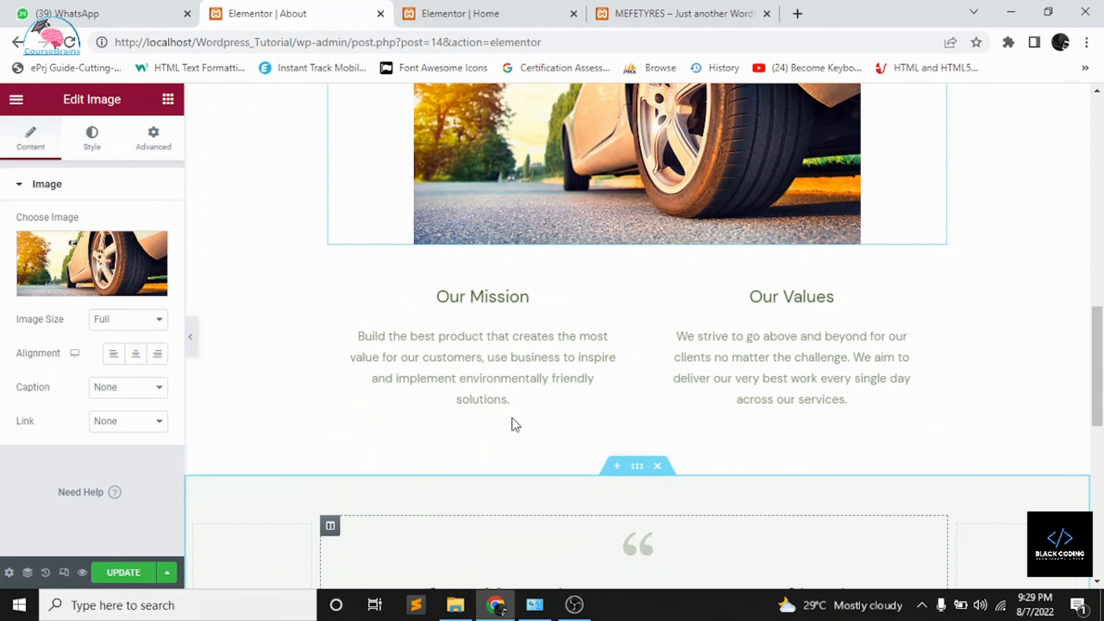
click(480, 367)
scroll(749, 350, up, 15)
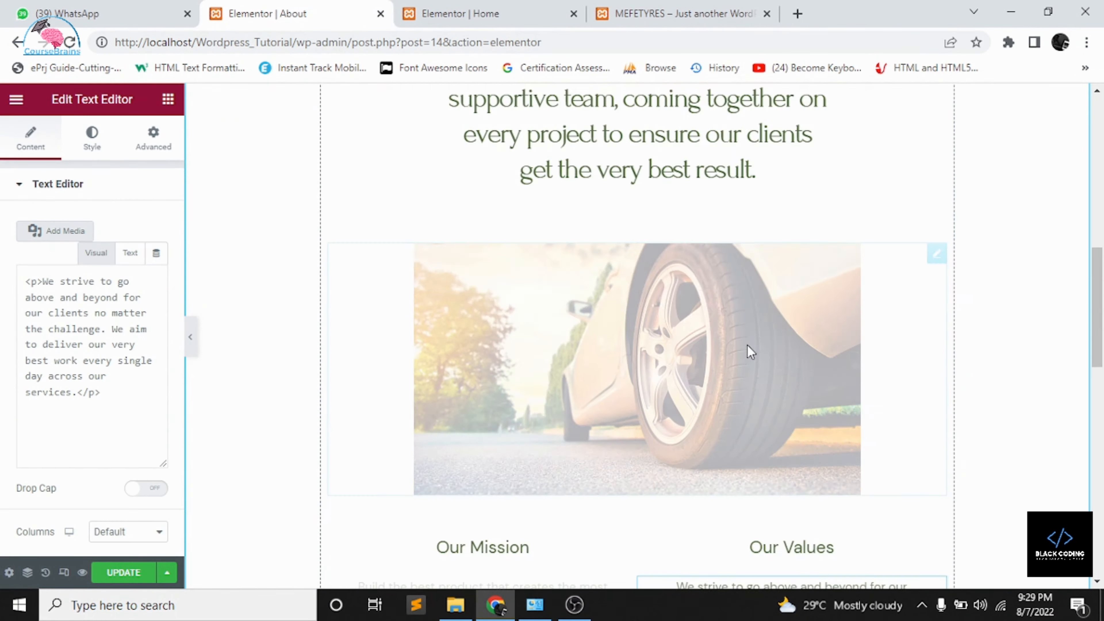
scroll(745, 359, down, 15)
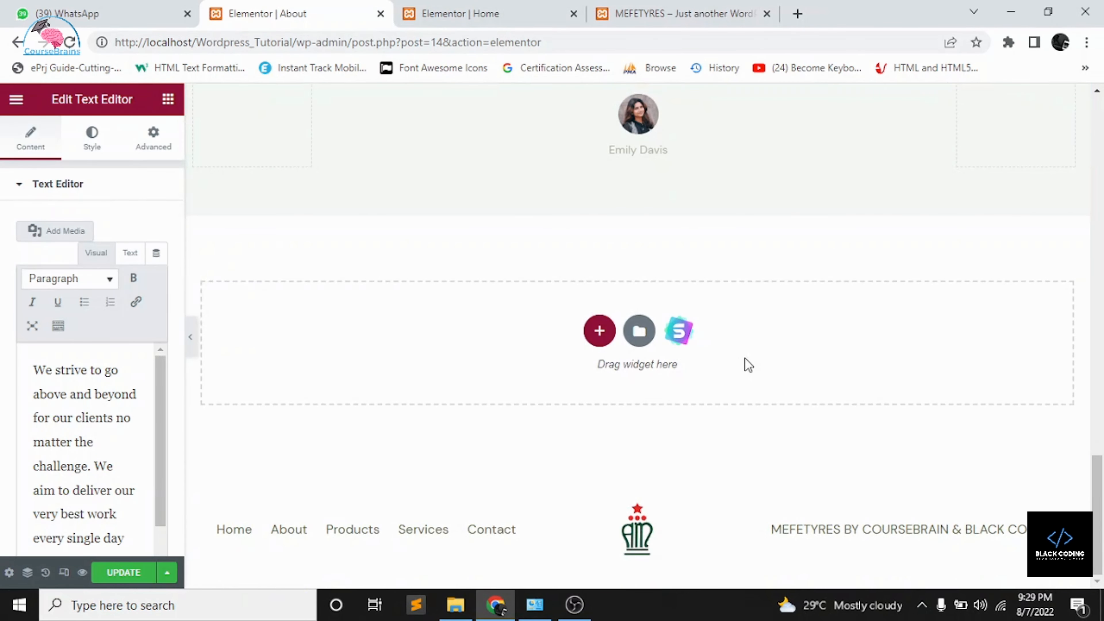
scroll(746, 361, up, 15)
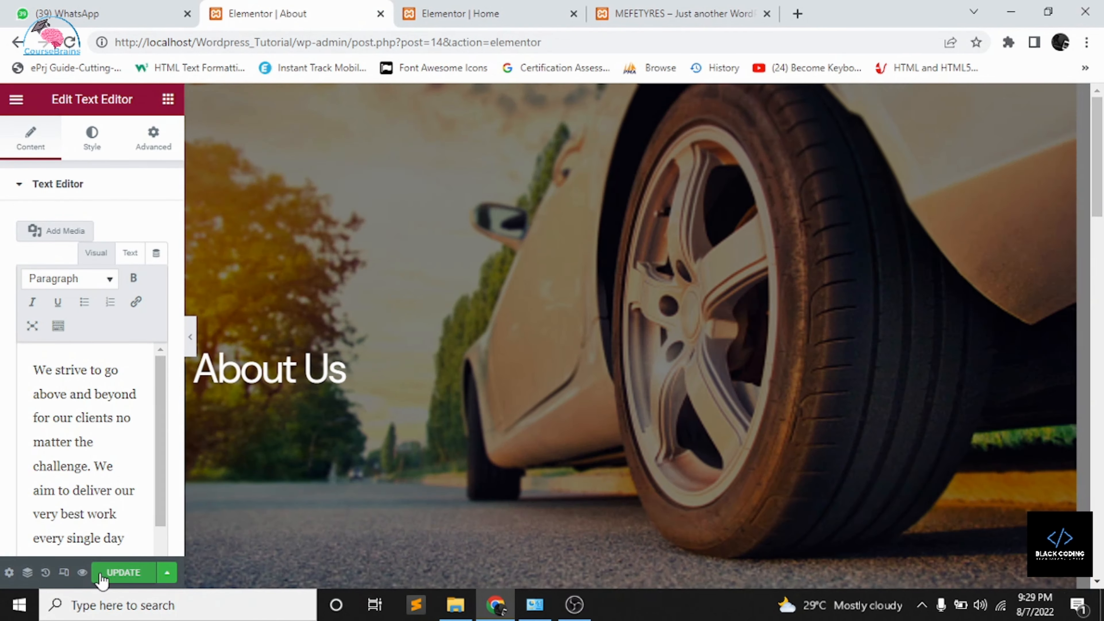
click(100, 575)
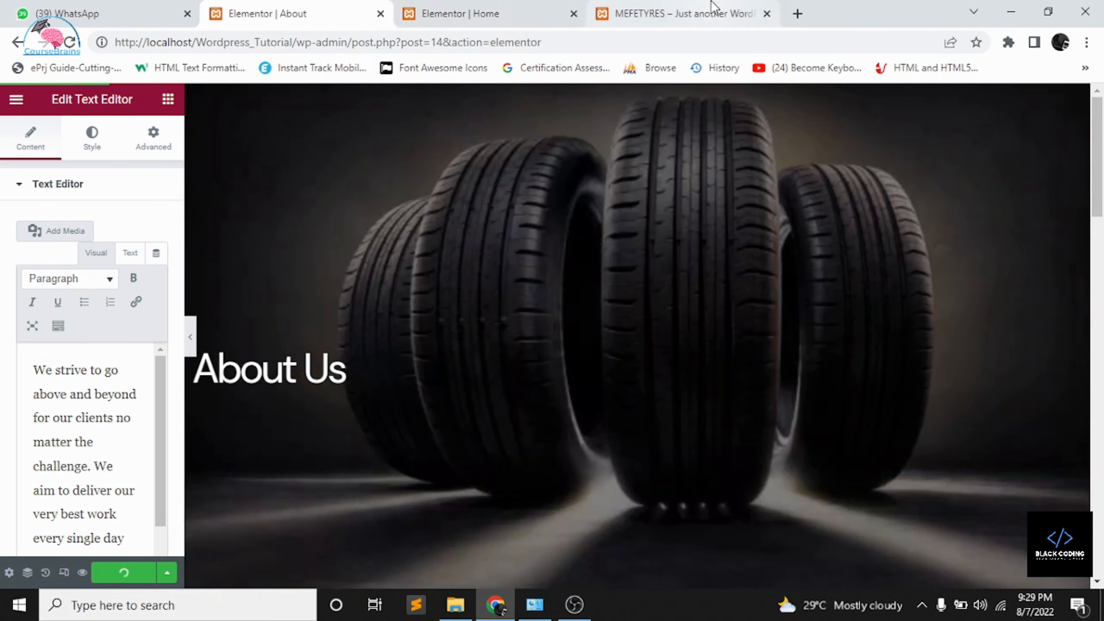
- Reload the live site once the save is done and examine its About page from the hero down to the lower sections
click(713, 11)
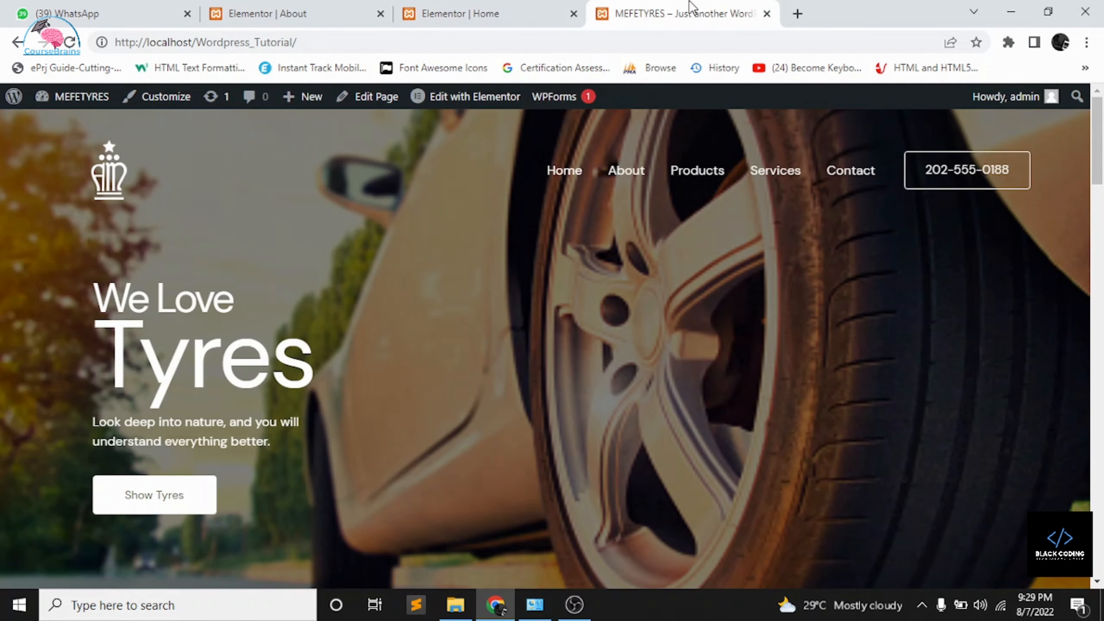
click(378, 7)
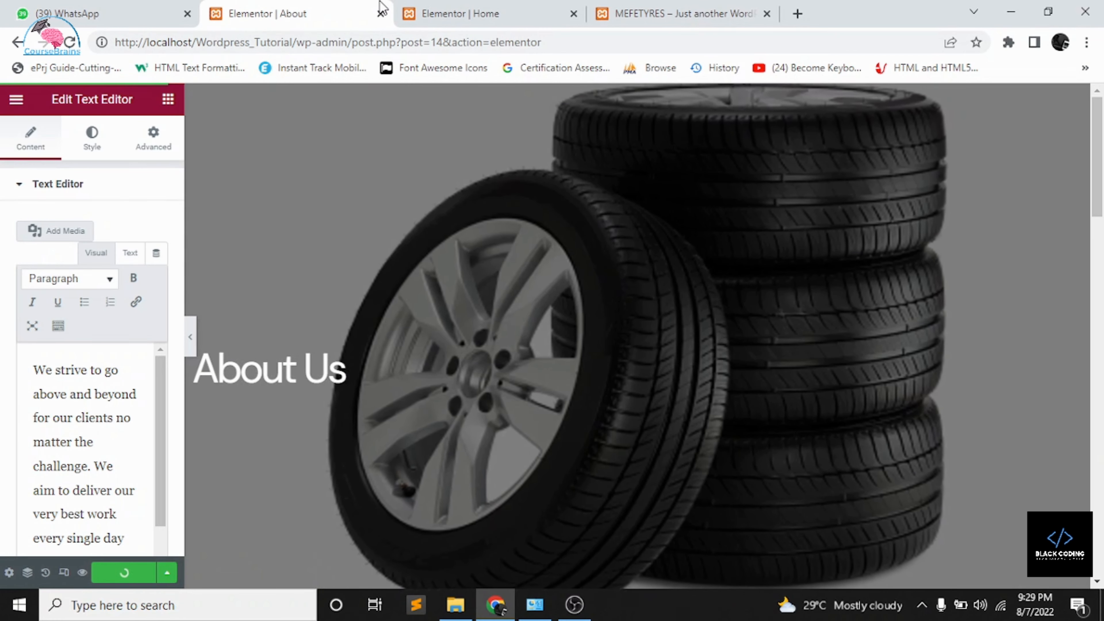
click(652, 12)
click(378, 7)
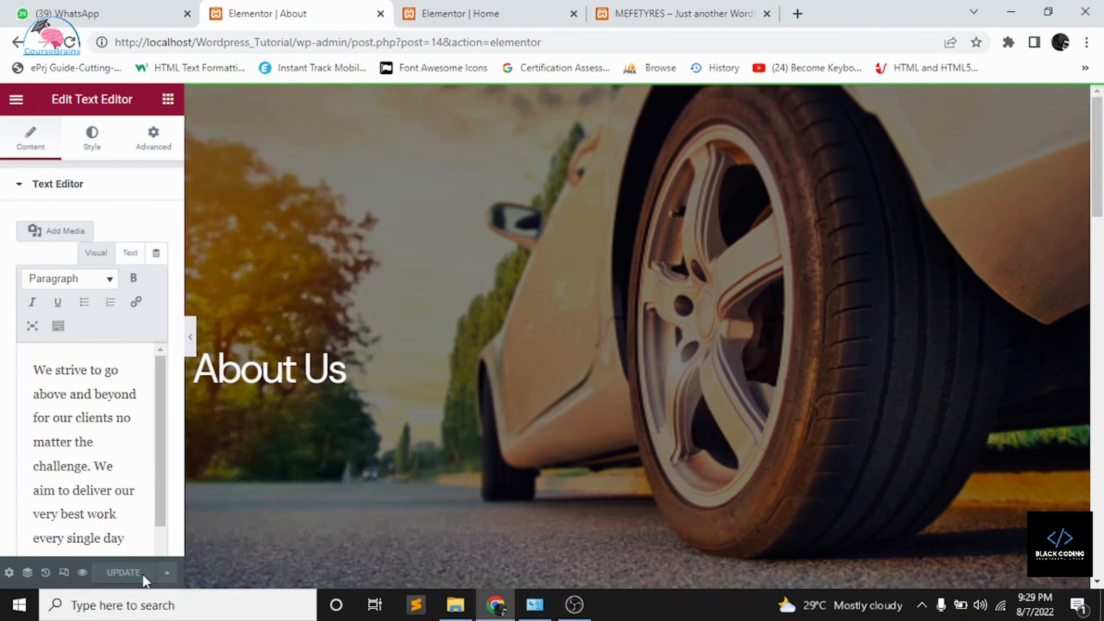
click(771, 7)
click(651, 44)
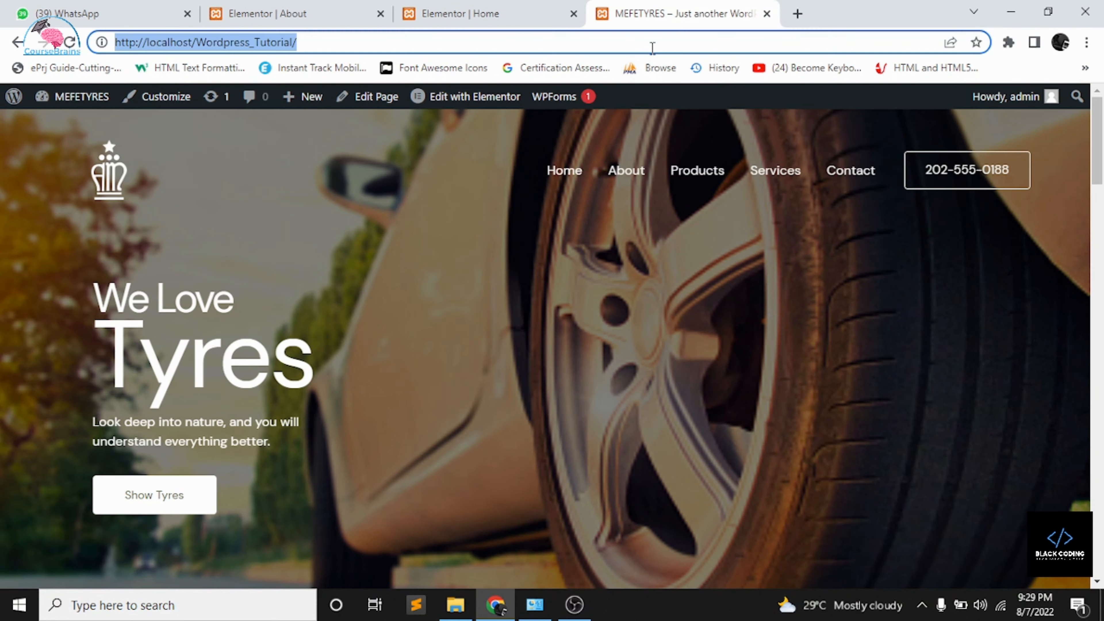
key(Return)
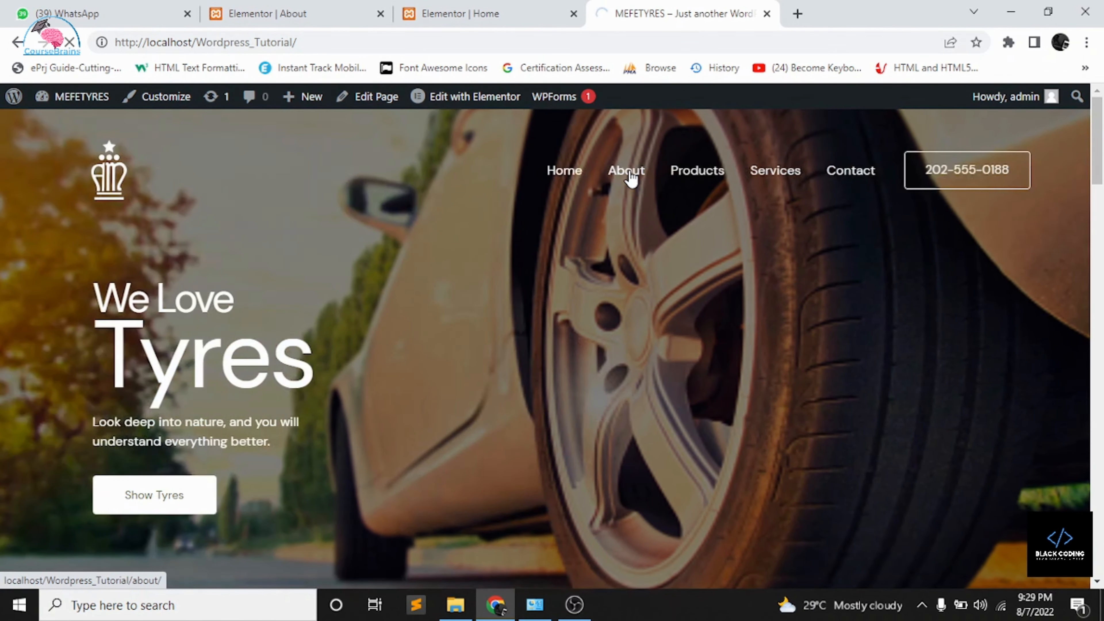
click(629, 171)
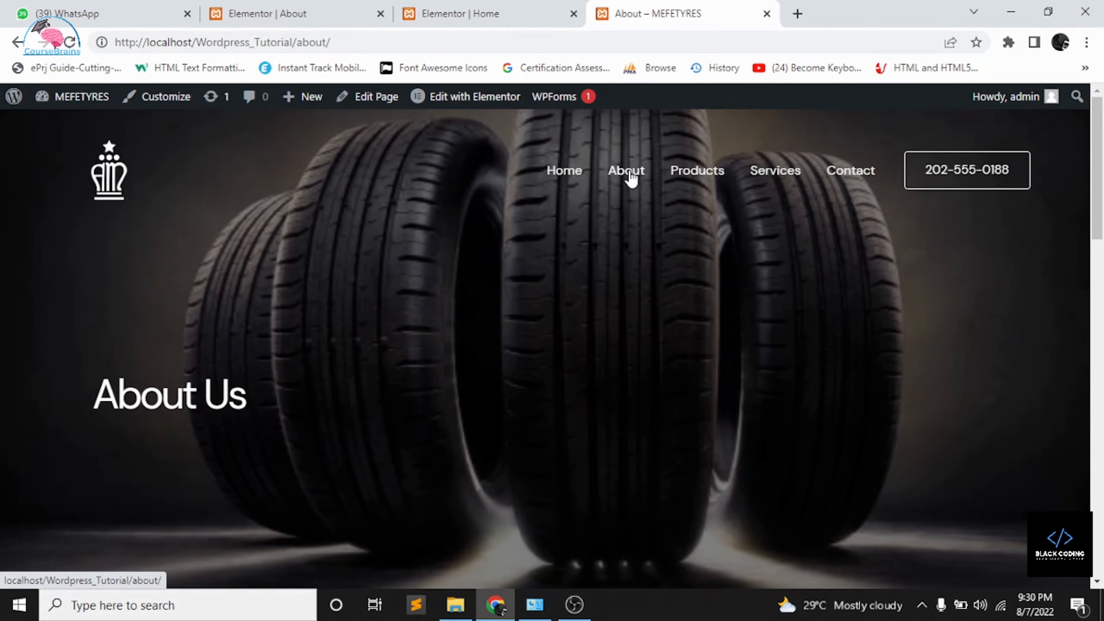
scroll(660, 366, down, 12)
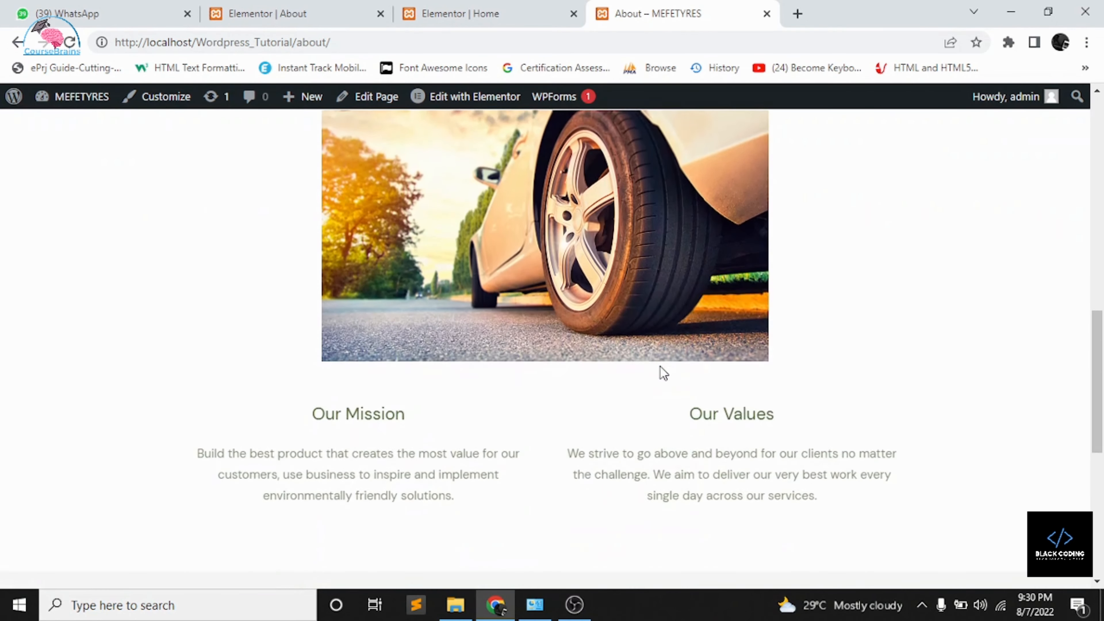
scroll(661, 373, down, 8)
scroll(661, 373, up, 20)
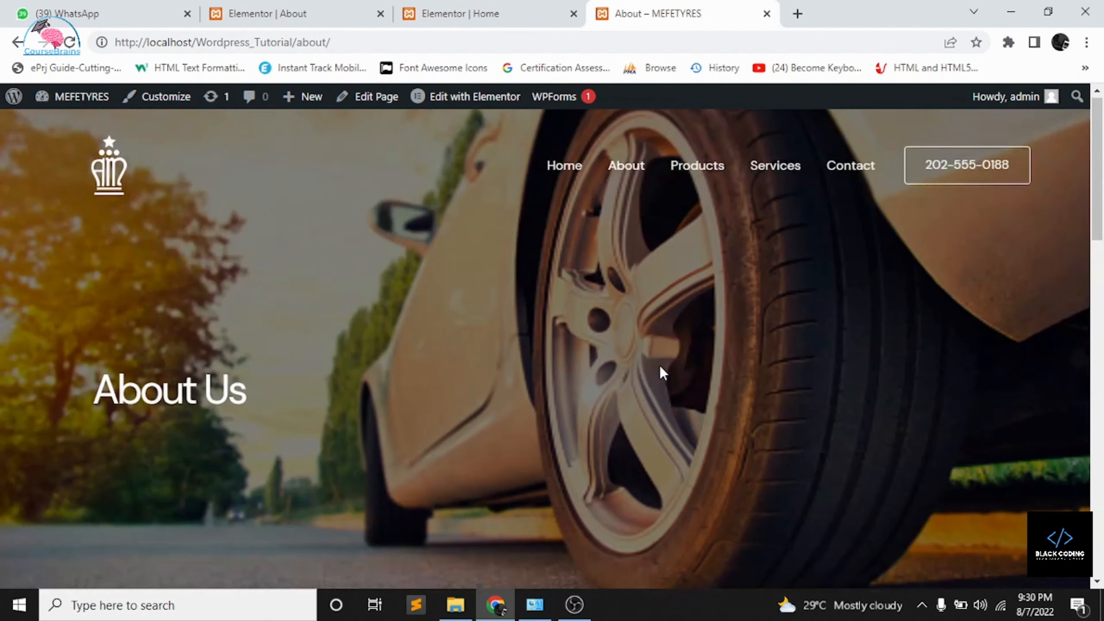
- Return to the Home page editor and add a two-column section below the "Find Out More" section
click(569, 186)
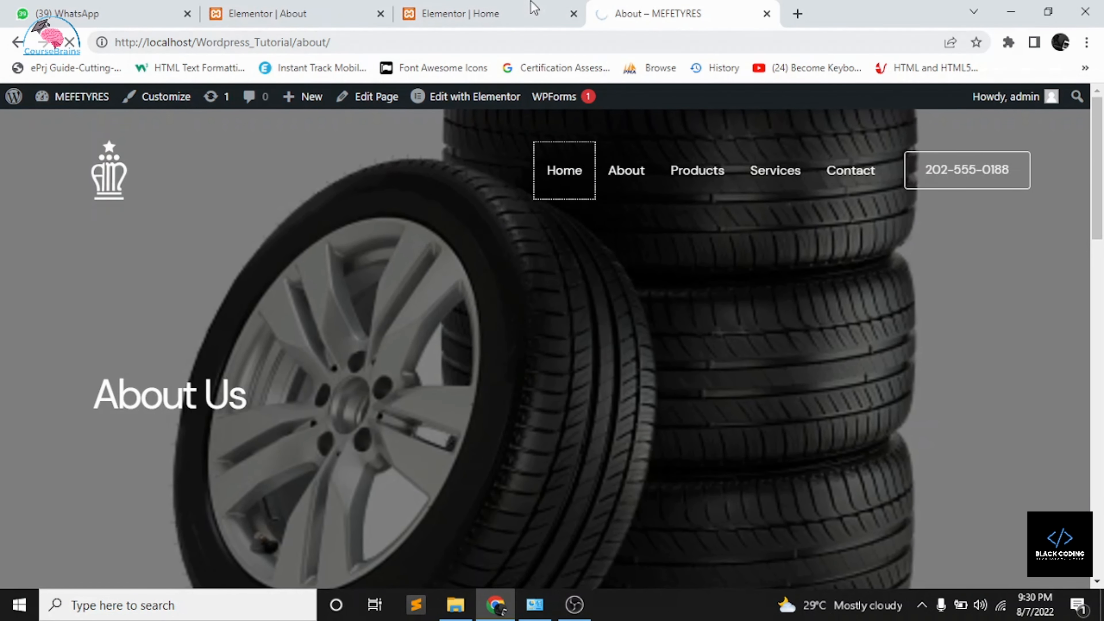
click(532, 7)
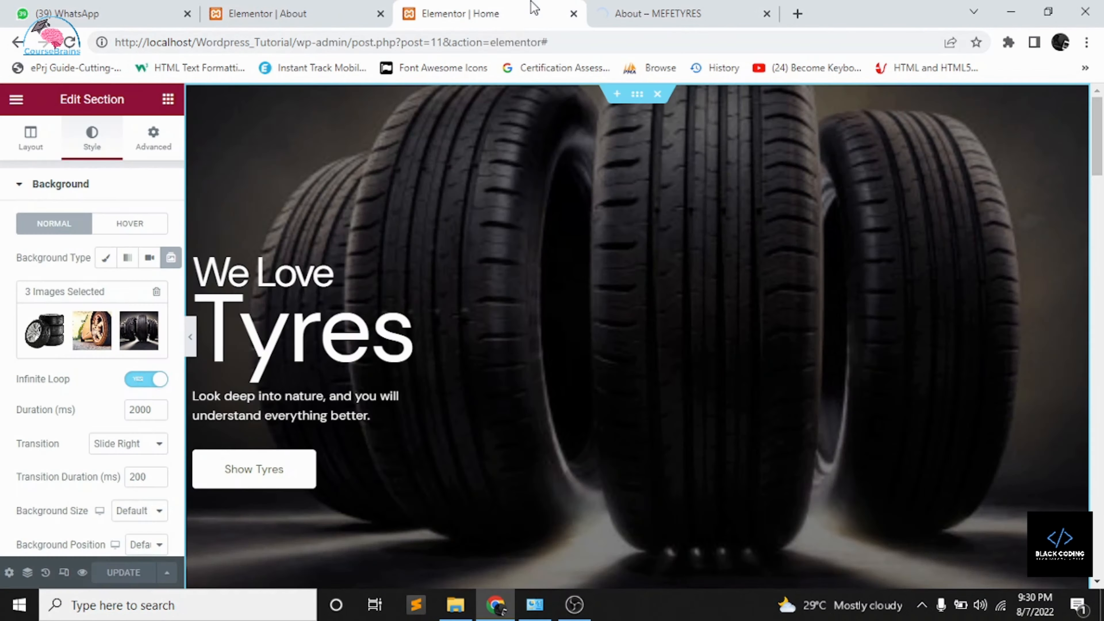
scroll(410, 464, down, 10)
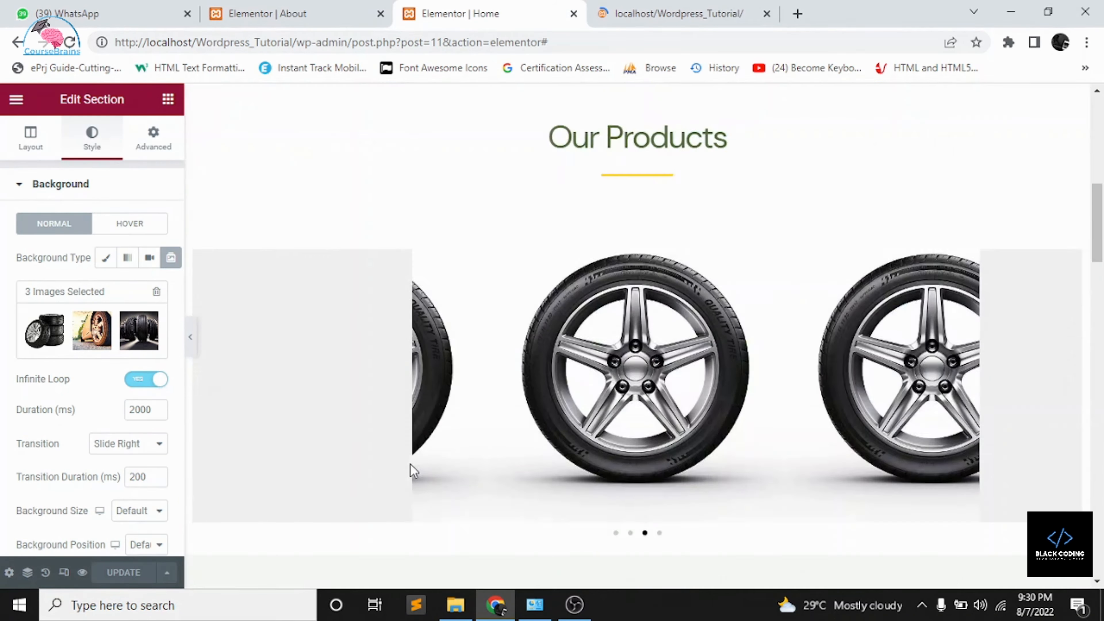
scroll(410, 464, down, 10)
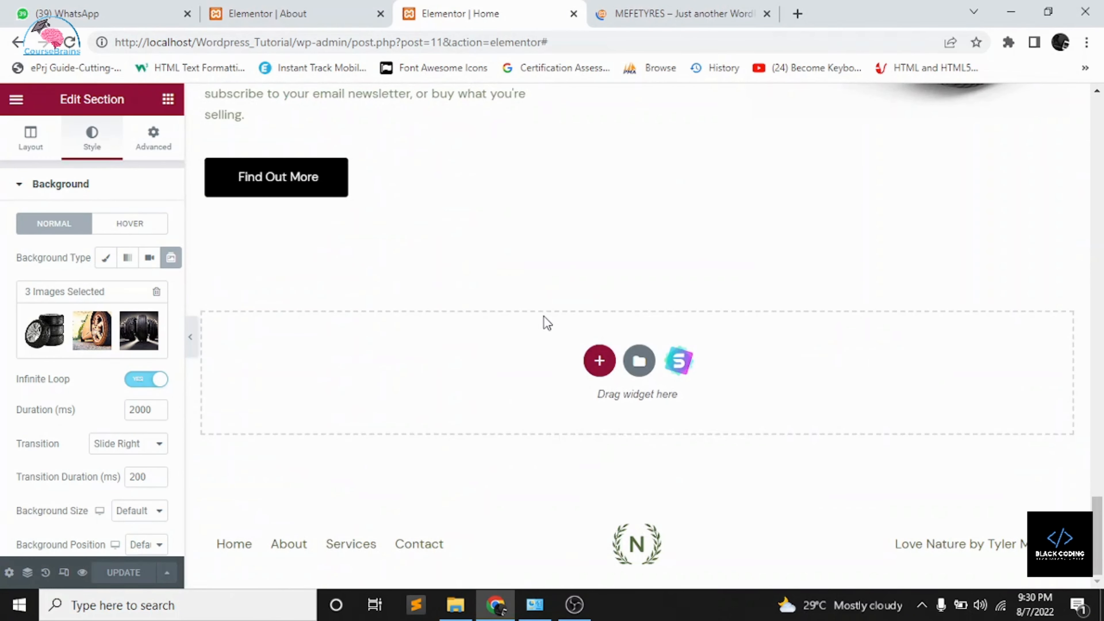
click(592, 361)
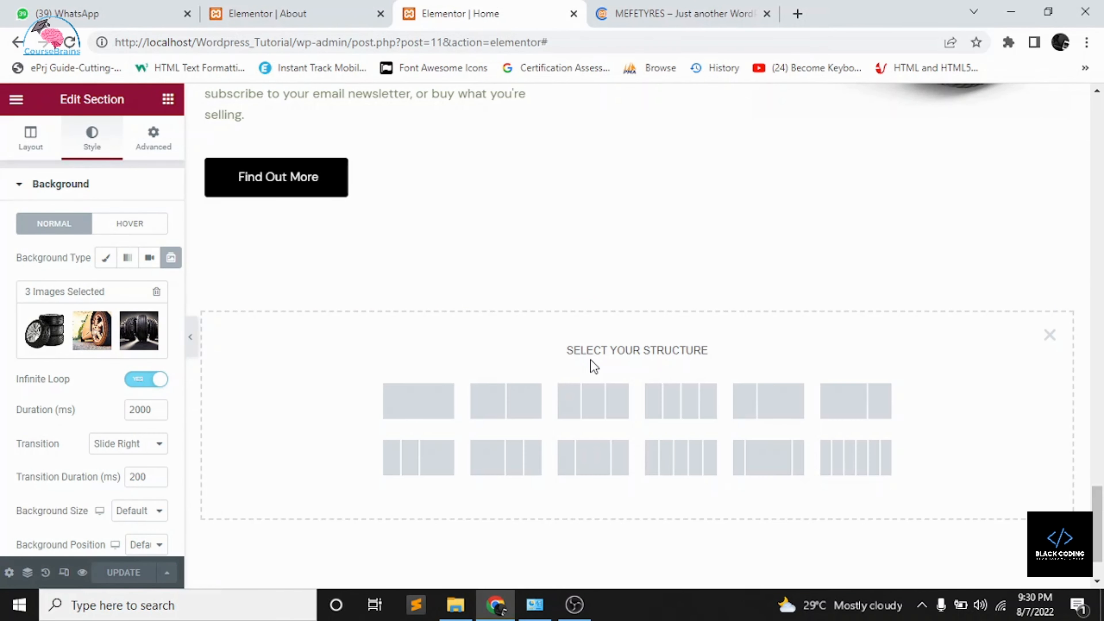
click(541, 398)
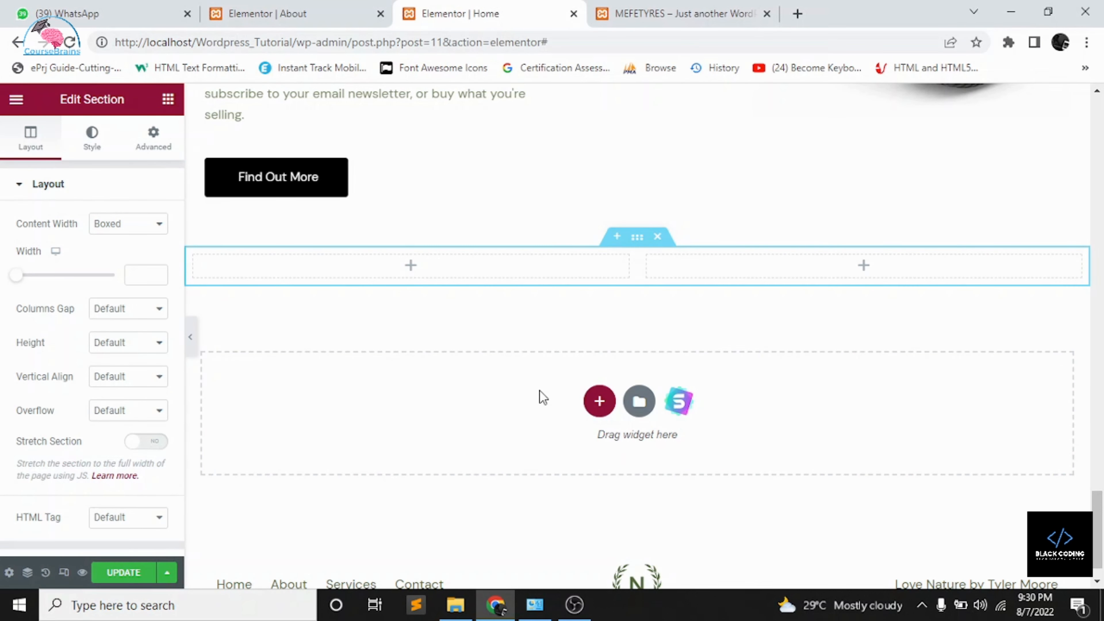
- Add an Inner Section to the first column of the new two-column section below "Find Out More"
click(410, 271)
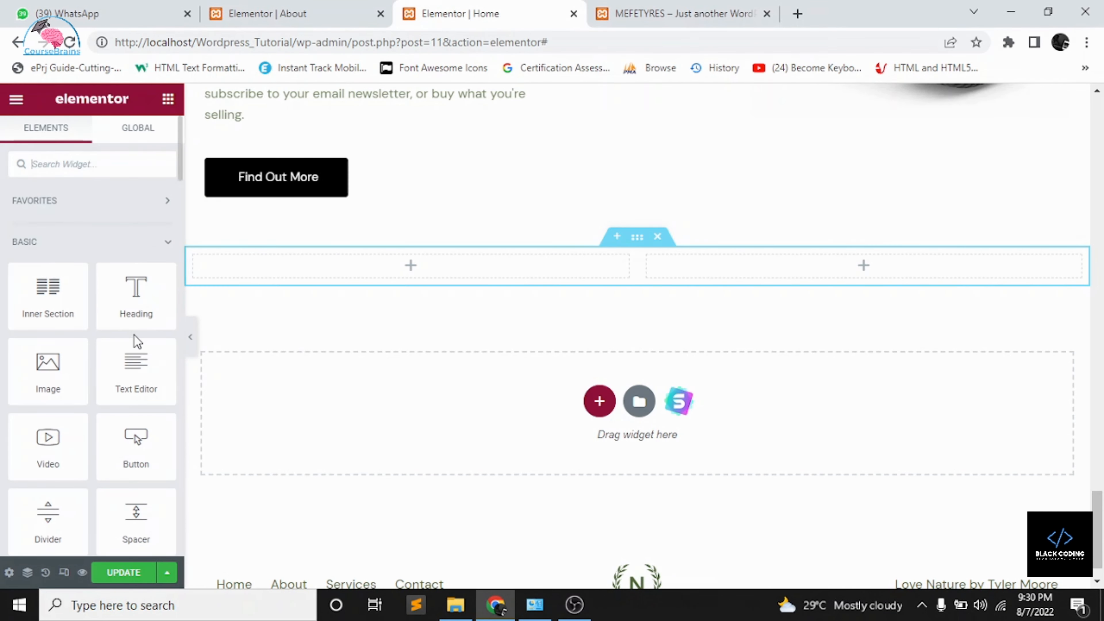
drag(72, 306, 435, 287)
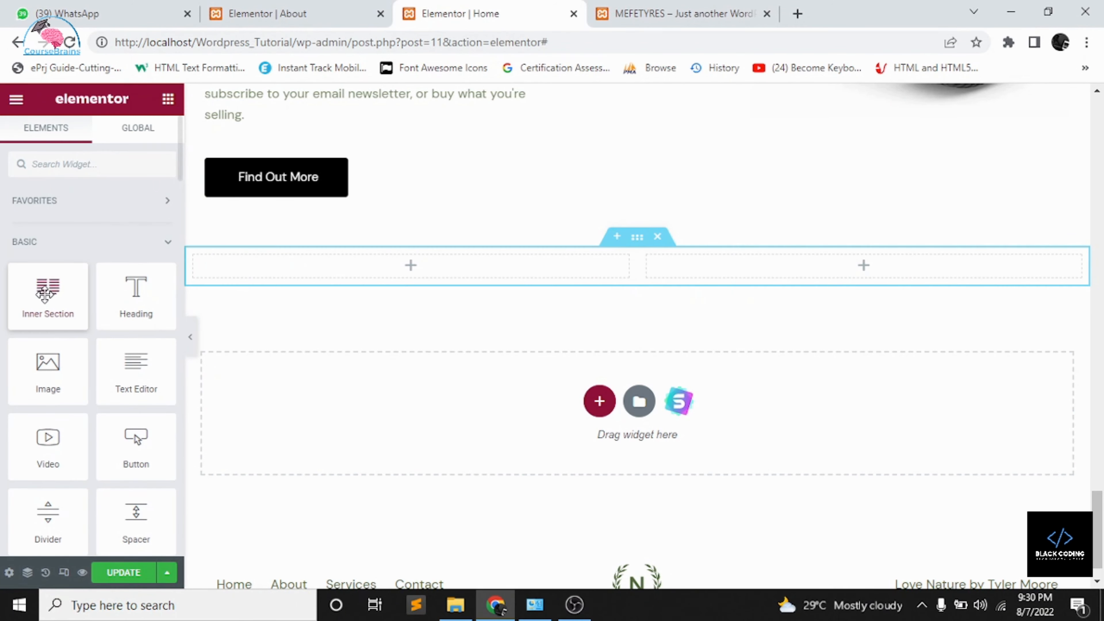
drag(47, 296, 385, 271)
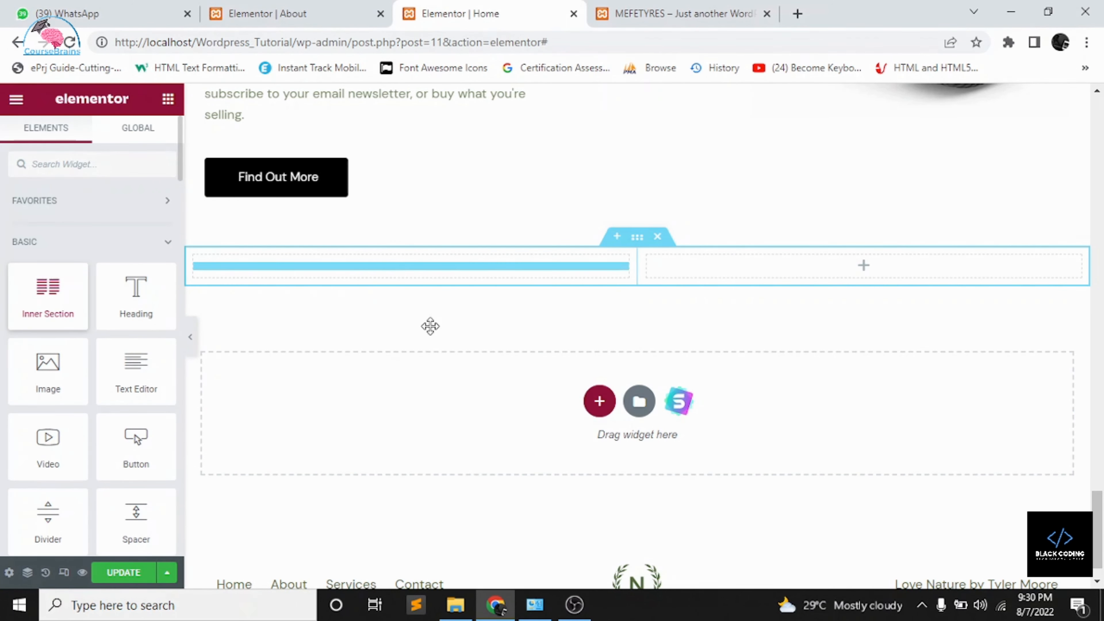
drag(431, 327, 394, 279)
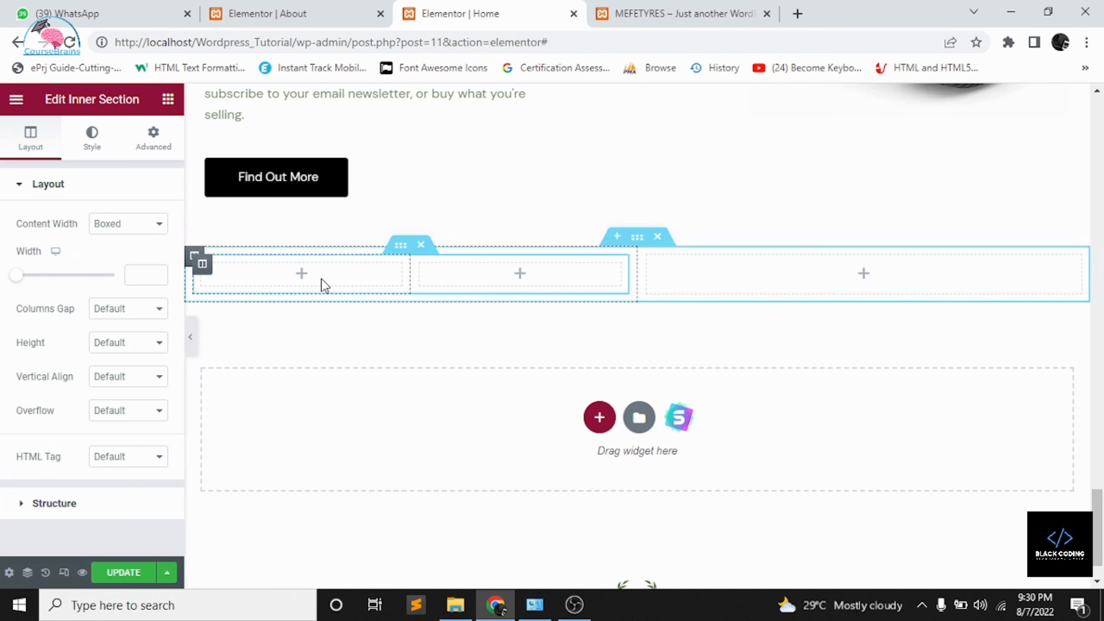
- Add an Image widget to the inner section's second column and insert the stacked tyres photo with the leaning wheel from the media library
click(304, 276)
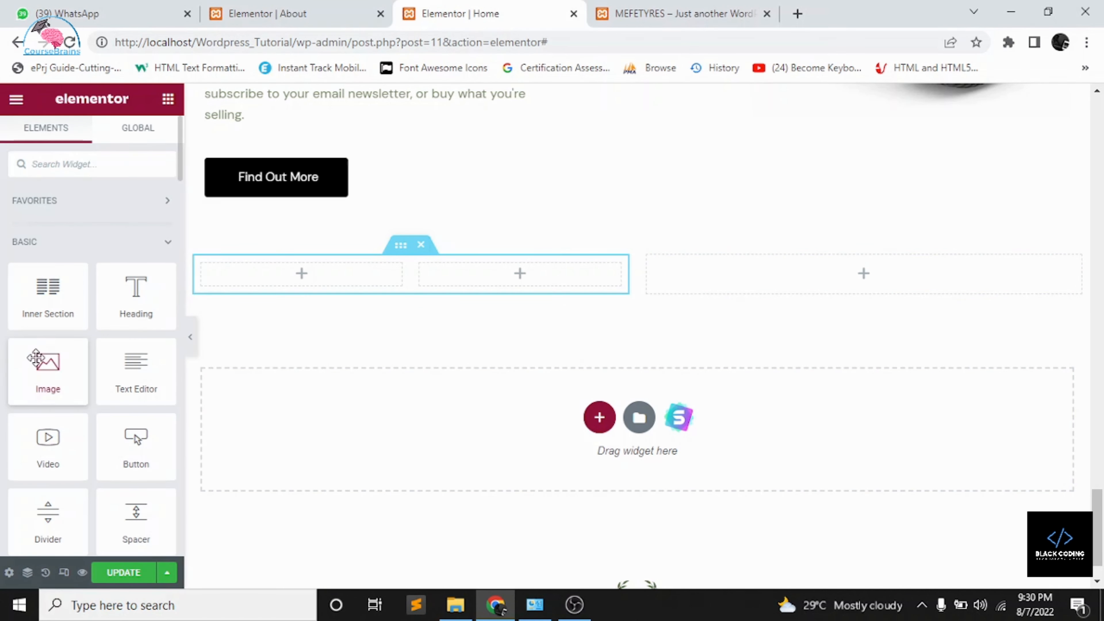
drag(46, 363, 521, 272)
key(ctrl+z)
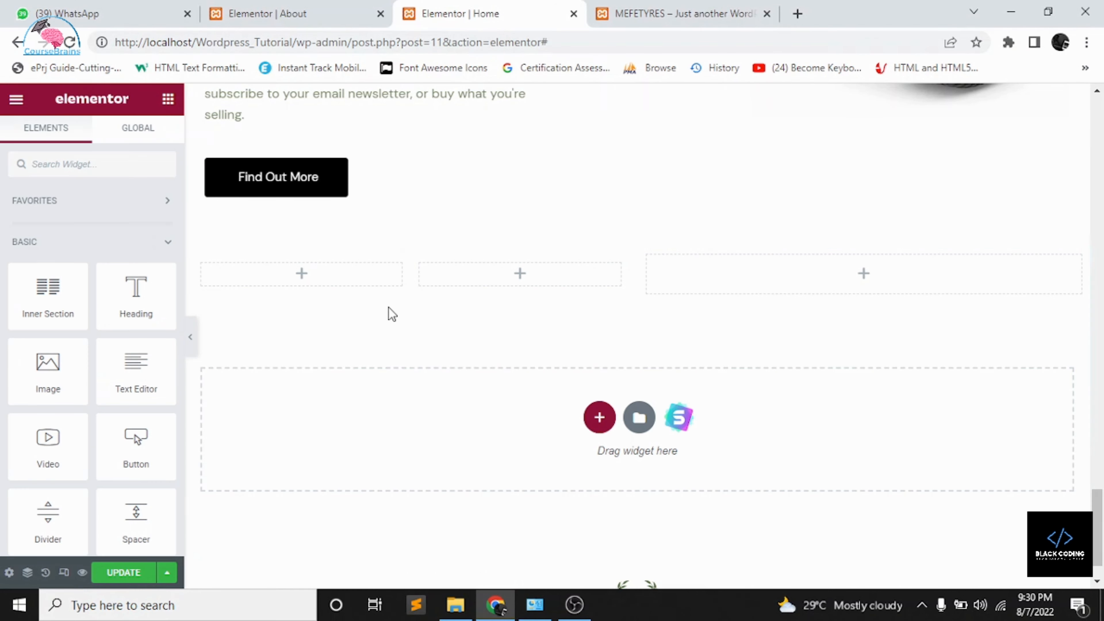
drag(57, 368, 489, 279)
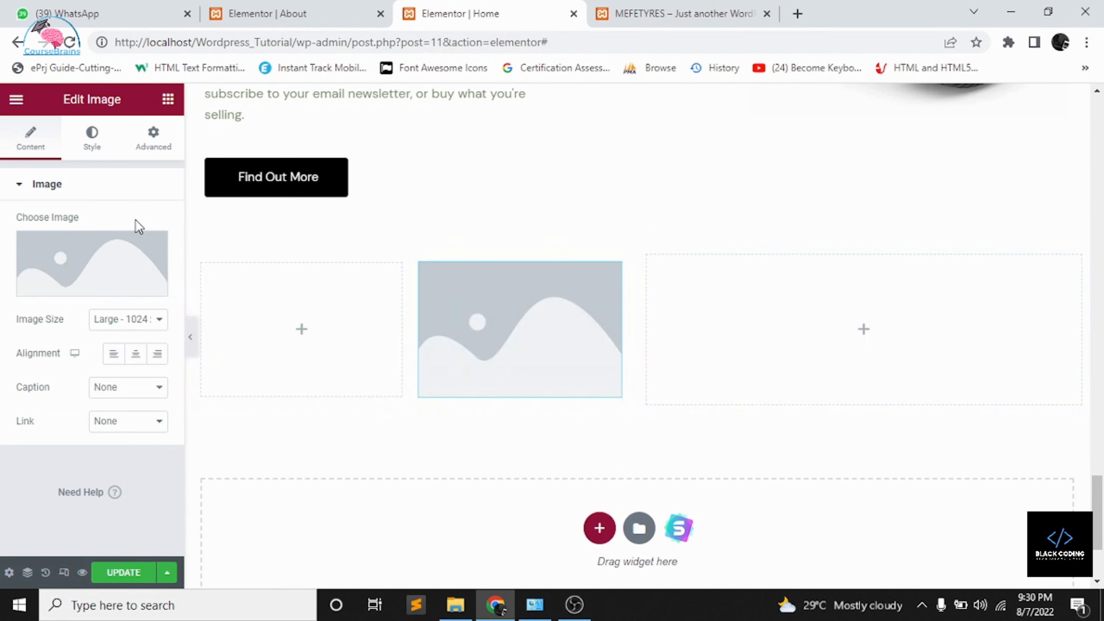
click(106, 283)
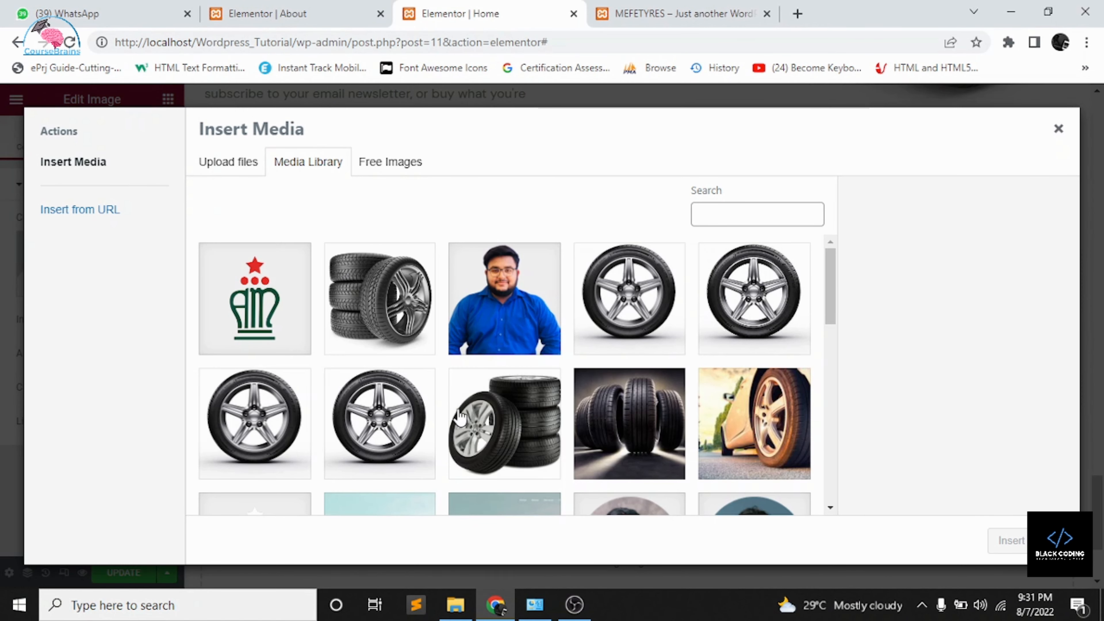
click(350, 289)
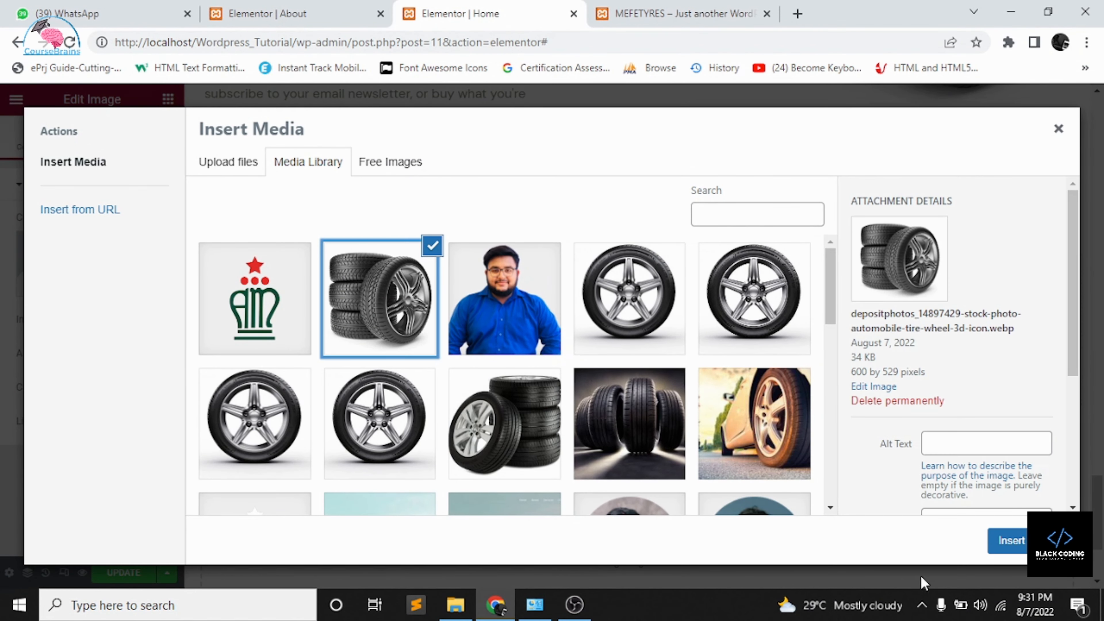
click(1006, 540)
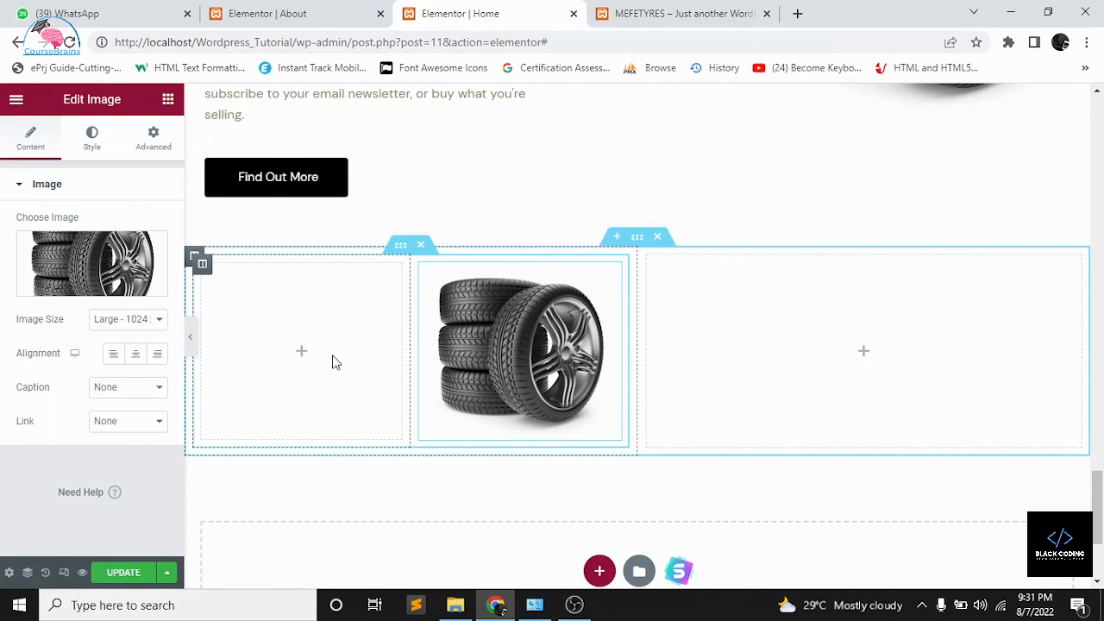
- Add a Heading widget to the inner section's first column with the title "Ye meri heading hei"
click(304, 356)
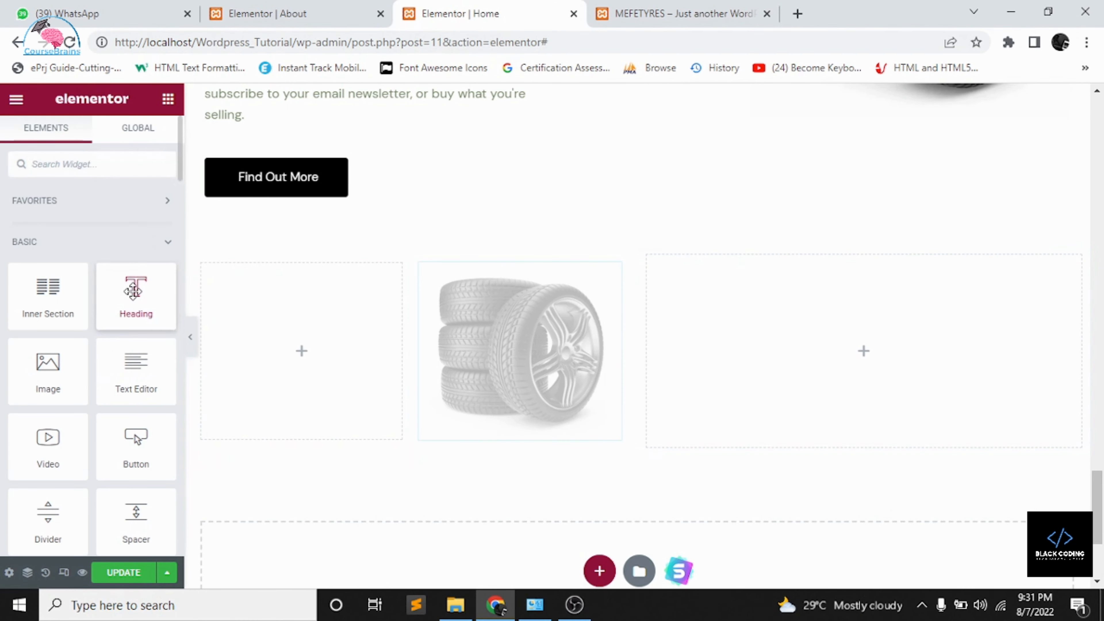
drag(134, 310, 299, 336)
double_click(132, 241)
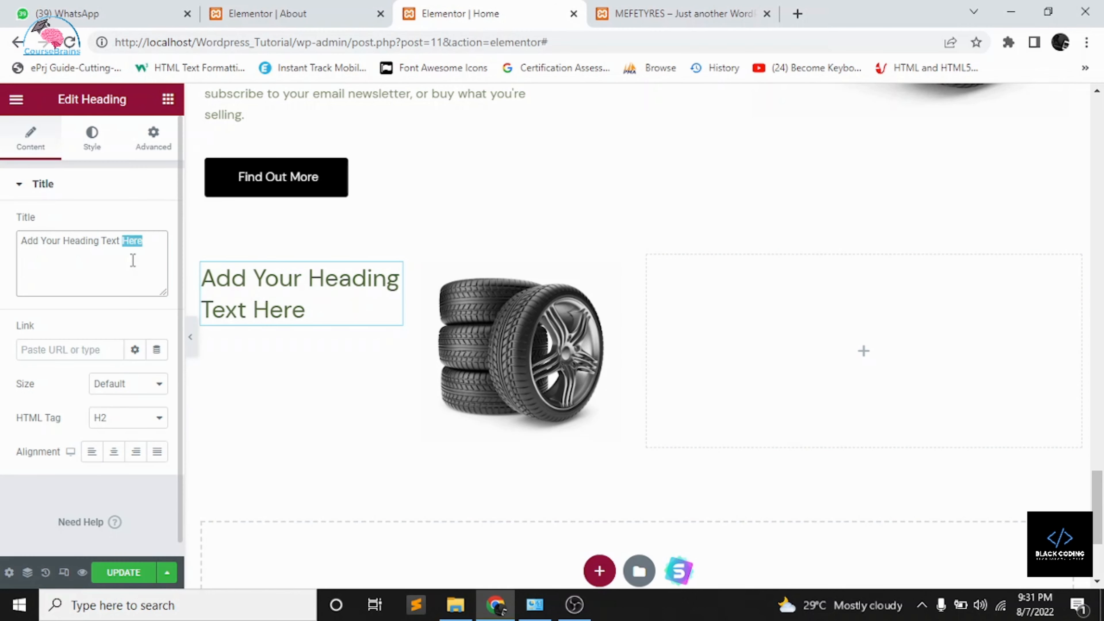
key(ctrl+a)
key(BackSpace)
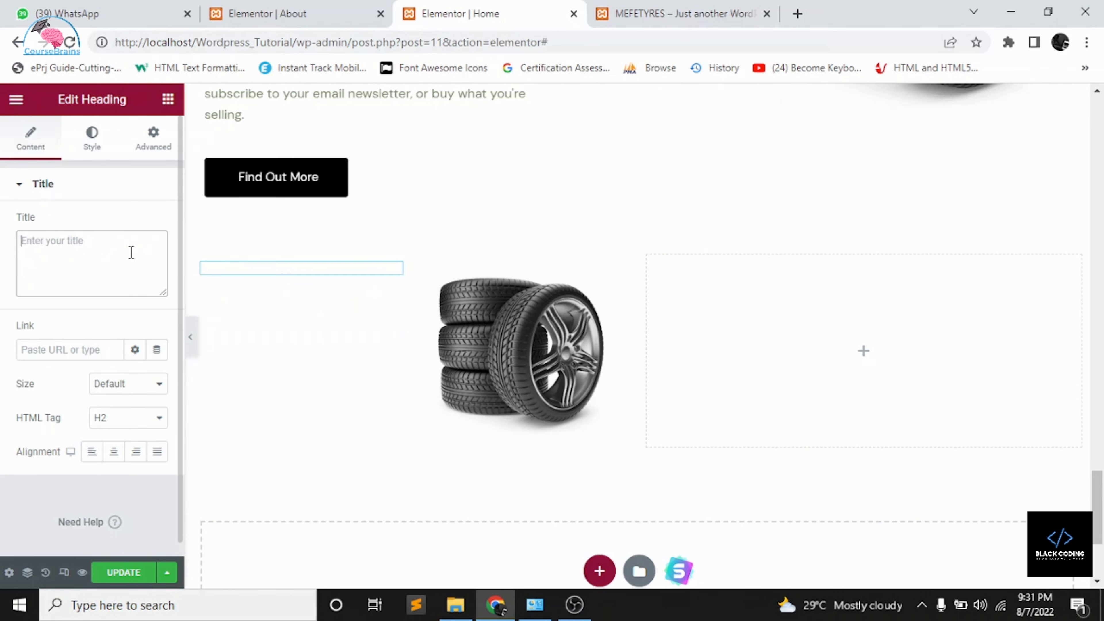
text(Ye mer)
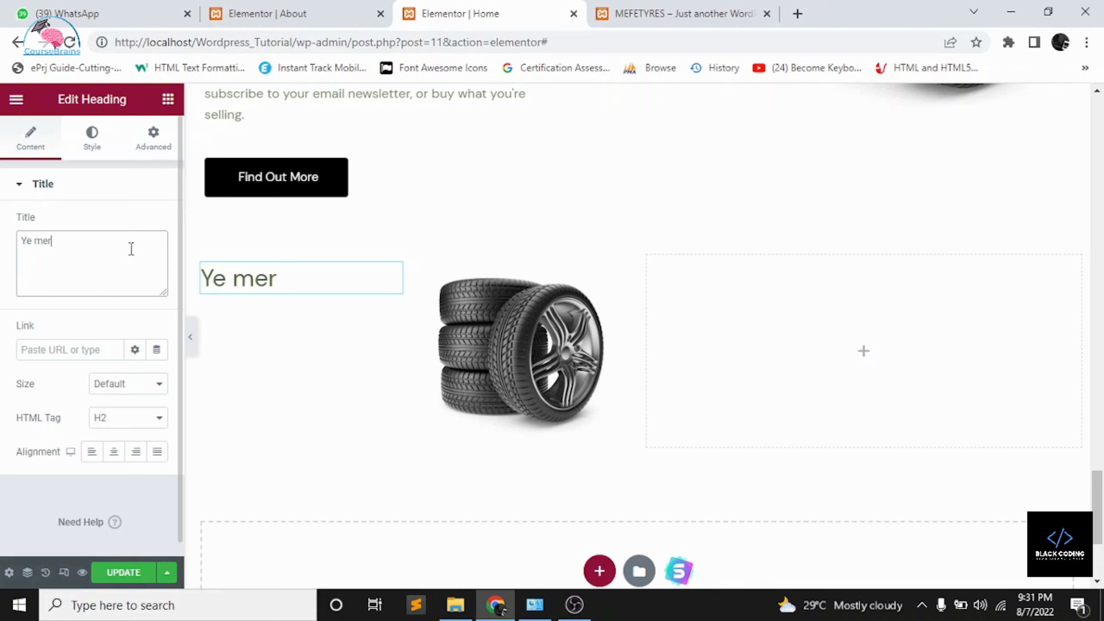
text(i heading ha)
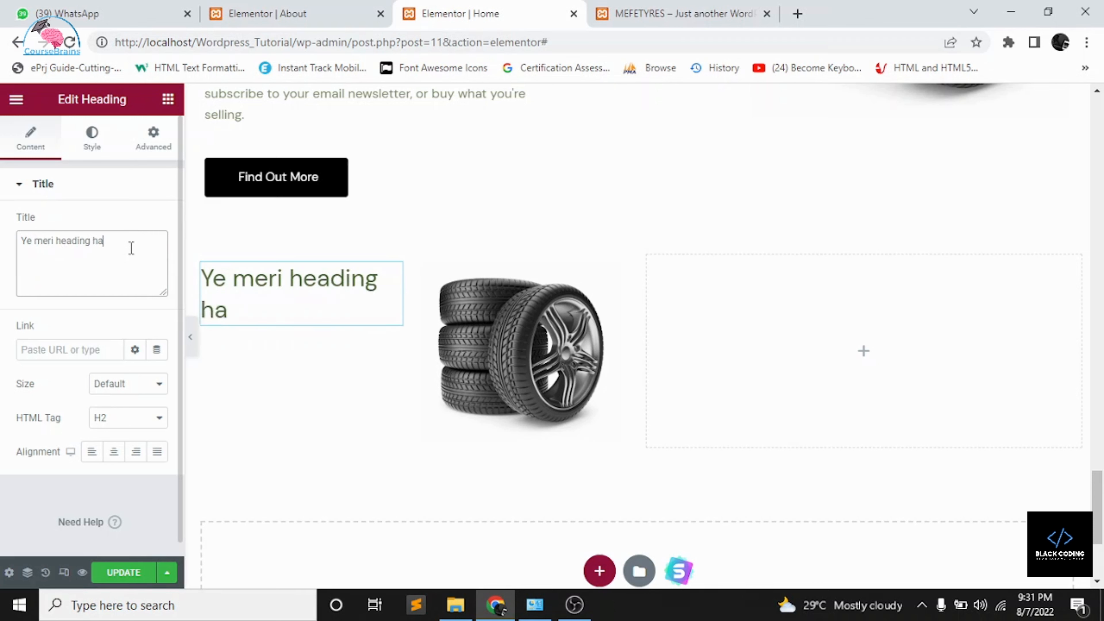
key(BackSpace)
text(ei)
- Try the H1 HTML tag on the new heading and then set the tag to H3
click(122, 421)
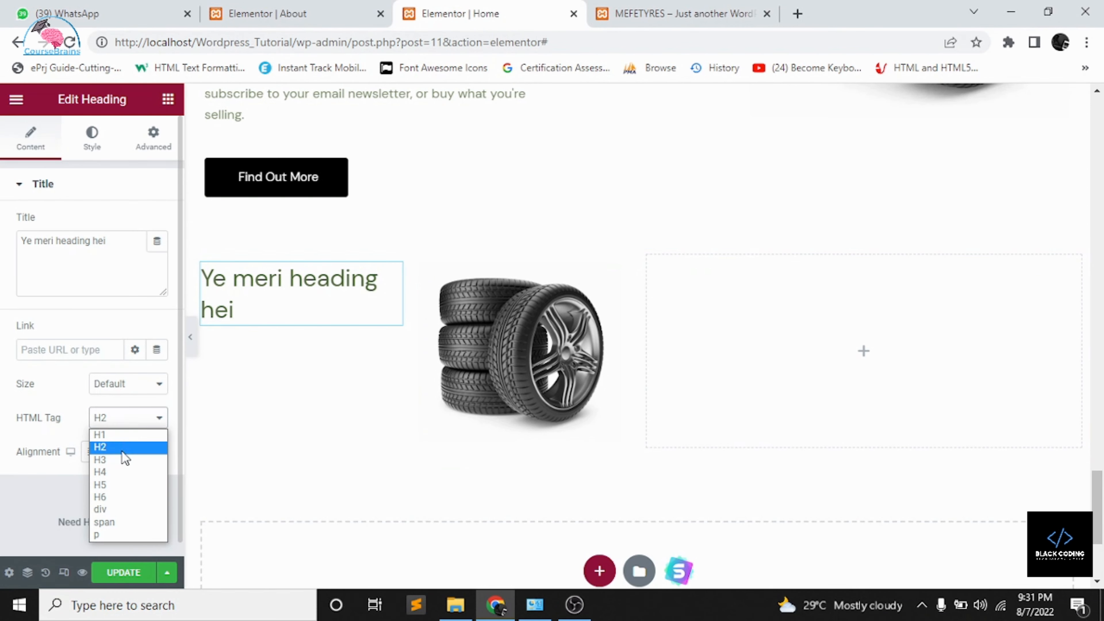
click(127, 435)
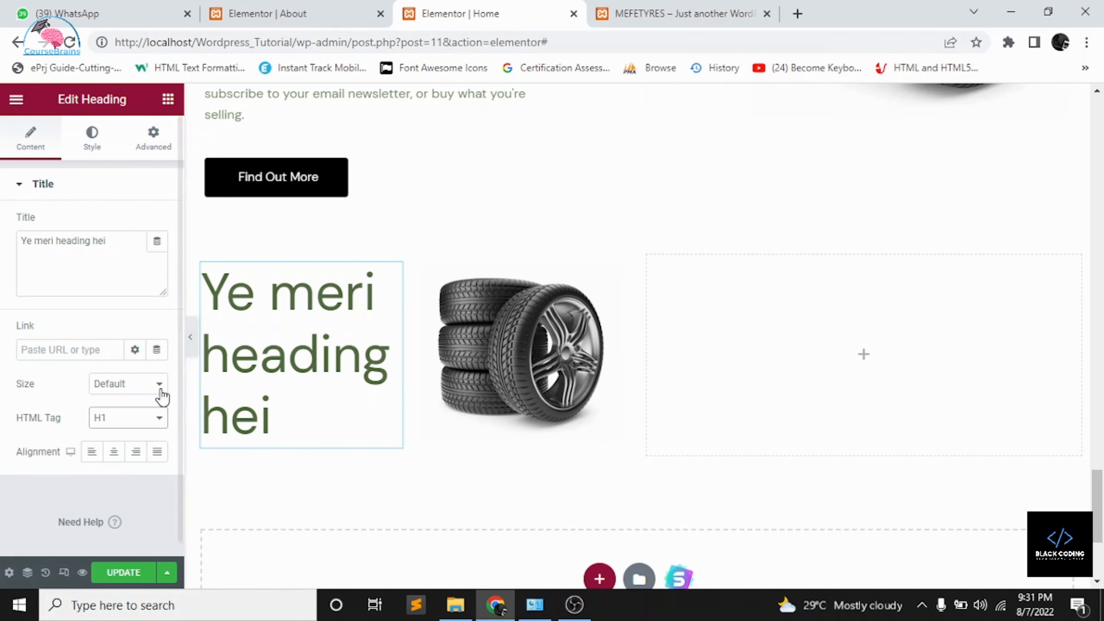
click(157, 420)
click(139, 458)
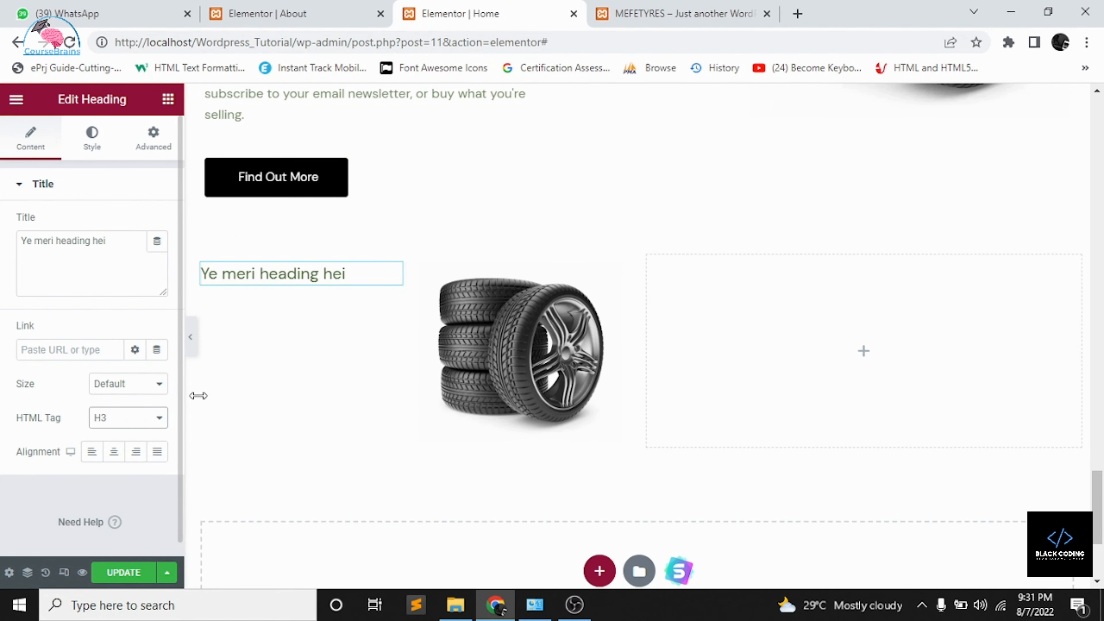
- Make the heading bold by wrapping its title text in <b> and </b> tags
triple_click(354, 279)
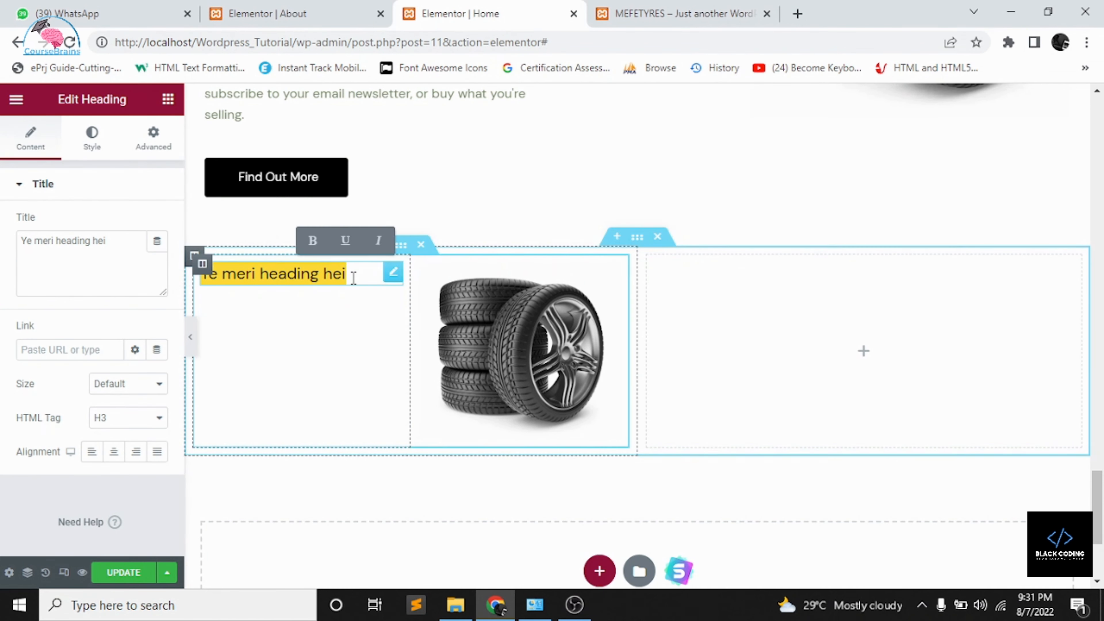
click(20, 242)
text(<)
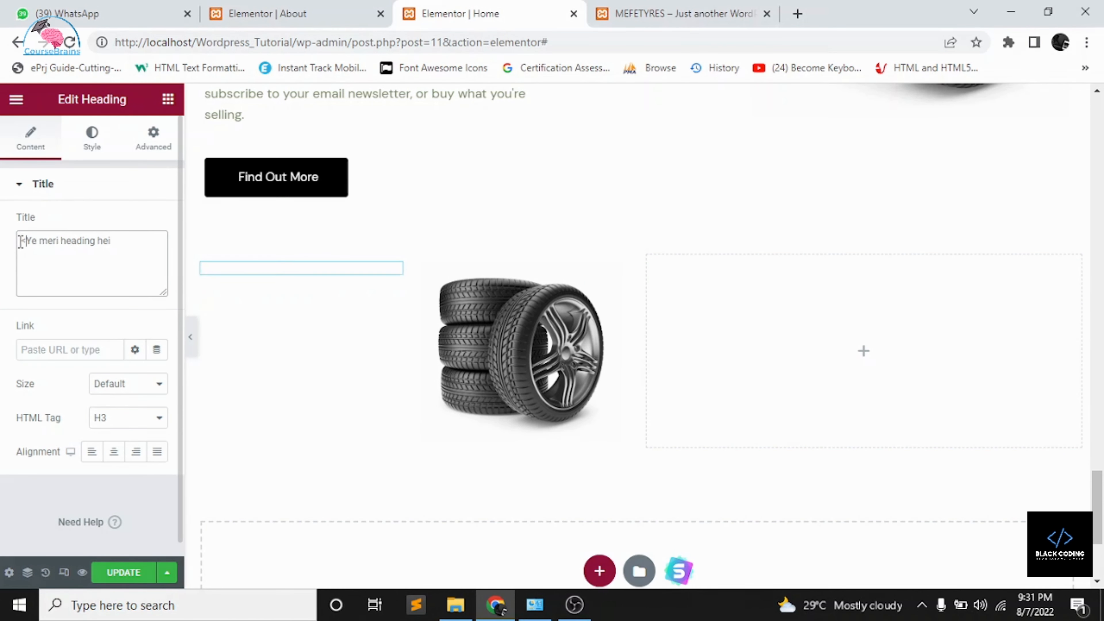
text(b>)
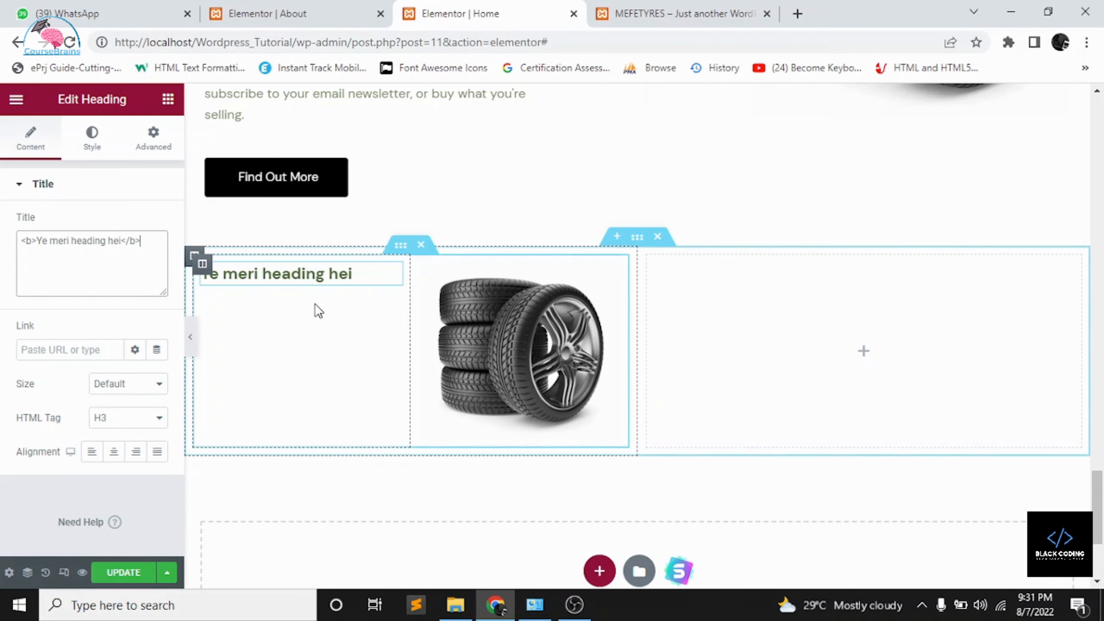
- Compare the Small, Large and XXL sizes on the heading and set its size to Medium
click(97, 391)
click(108, 413)
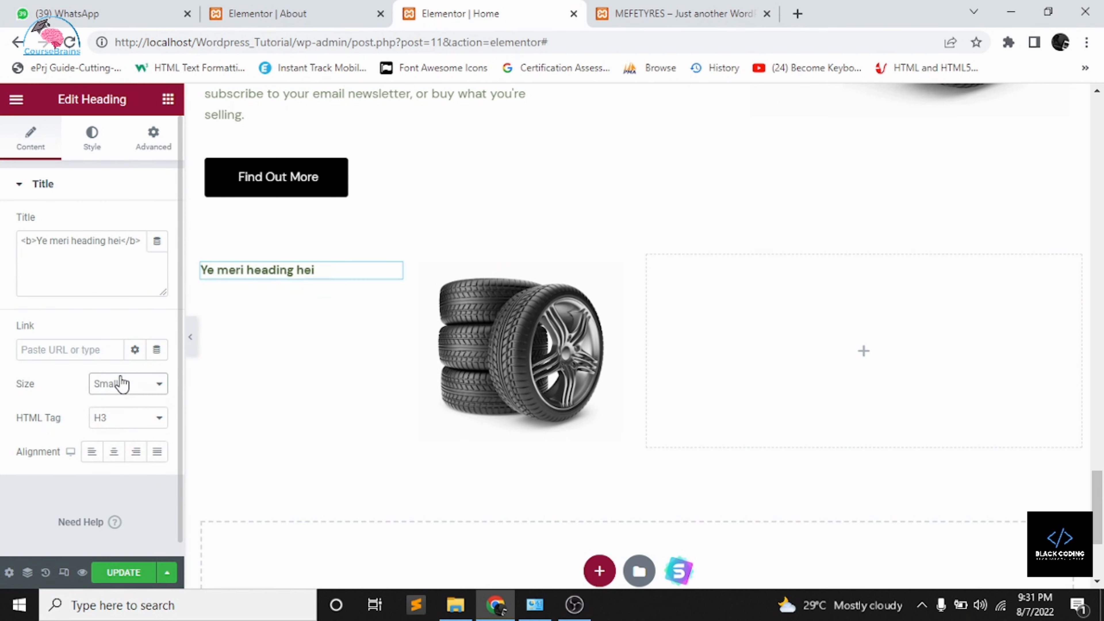
click(121, 383)
click(115, 438)
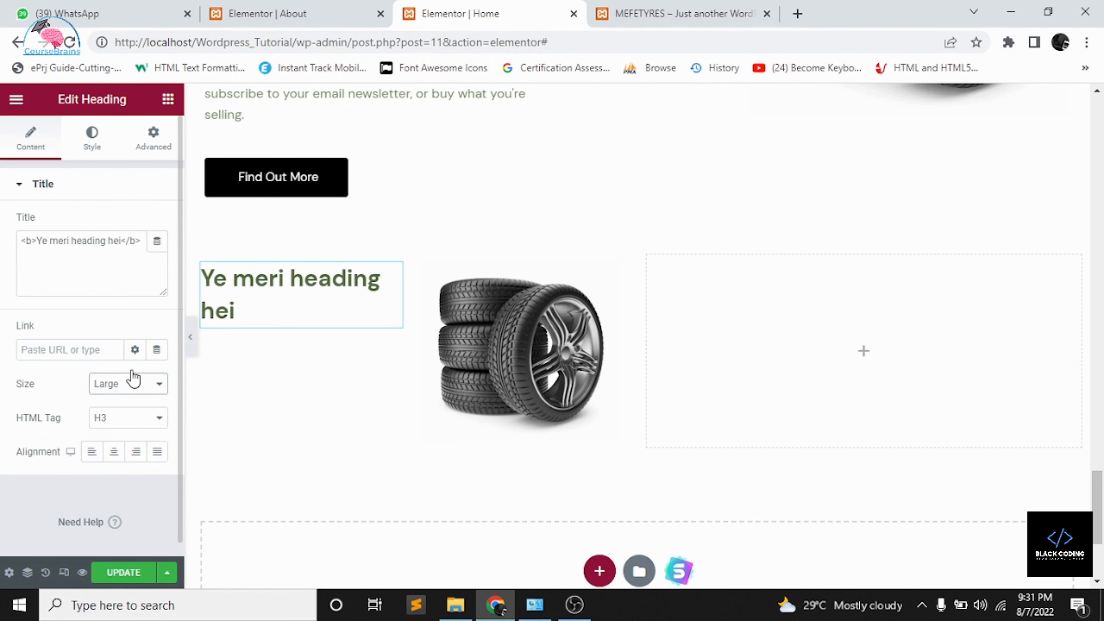
click(130, 385)
click(109, 464)
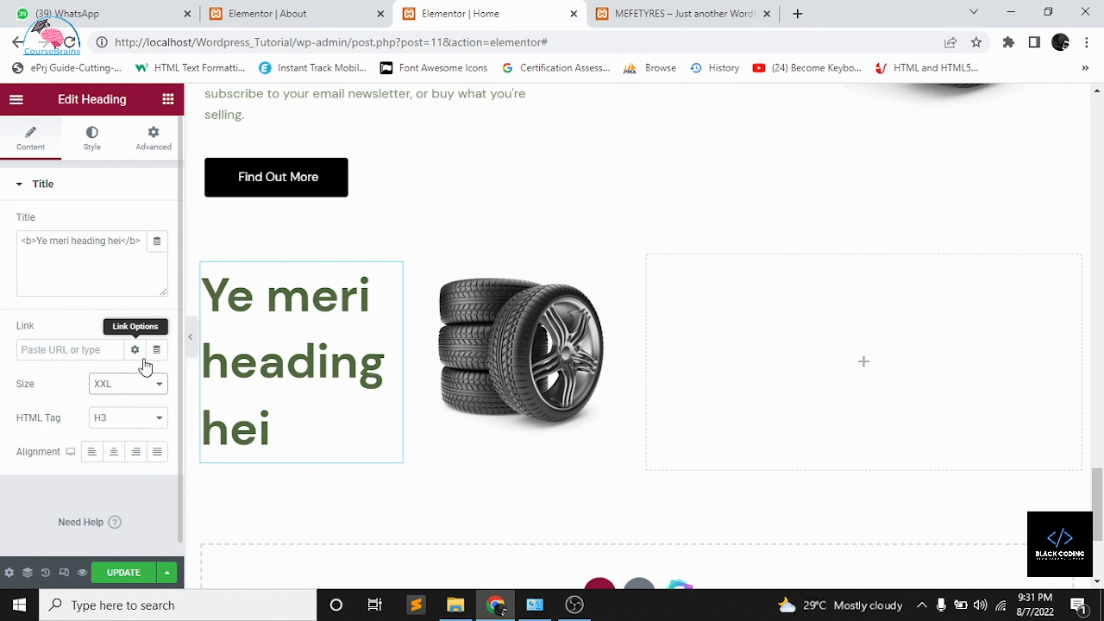
click(144, 383)
click(133, 437)
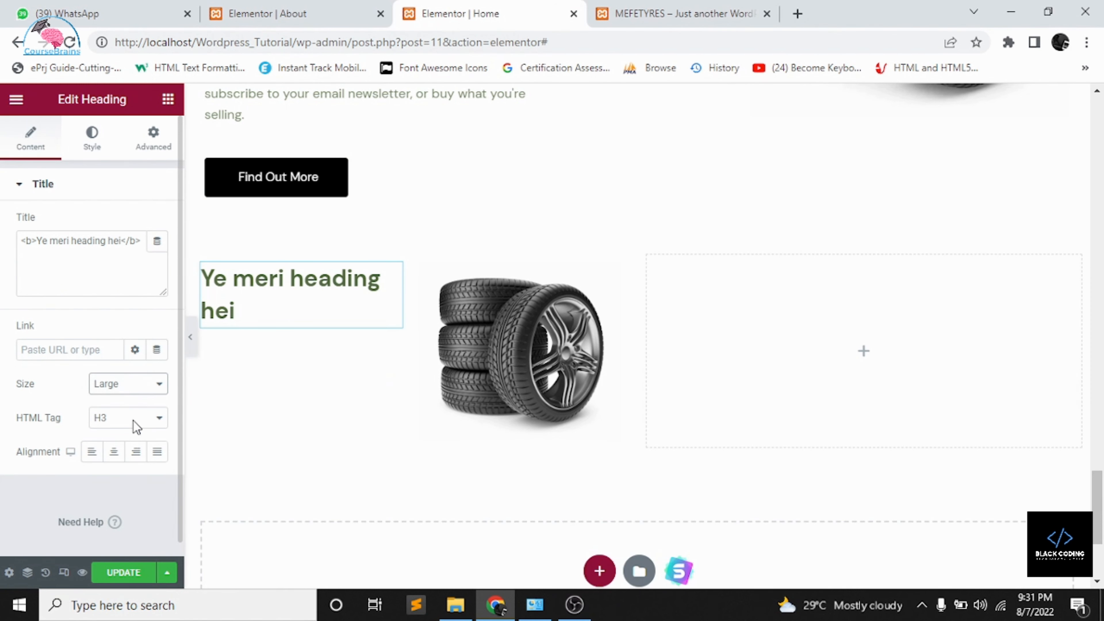
click(150, 385)
click(144, 411)
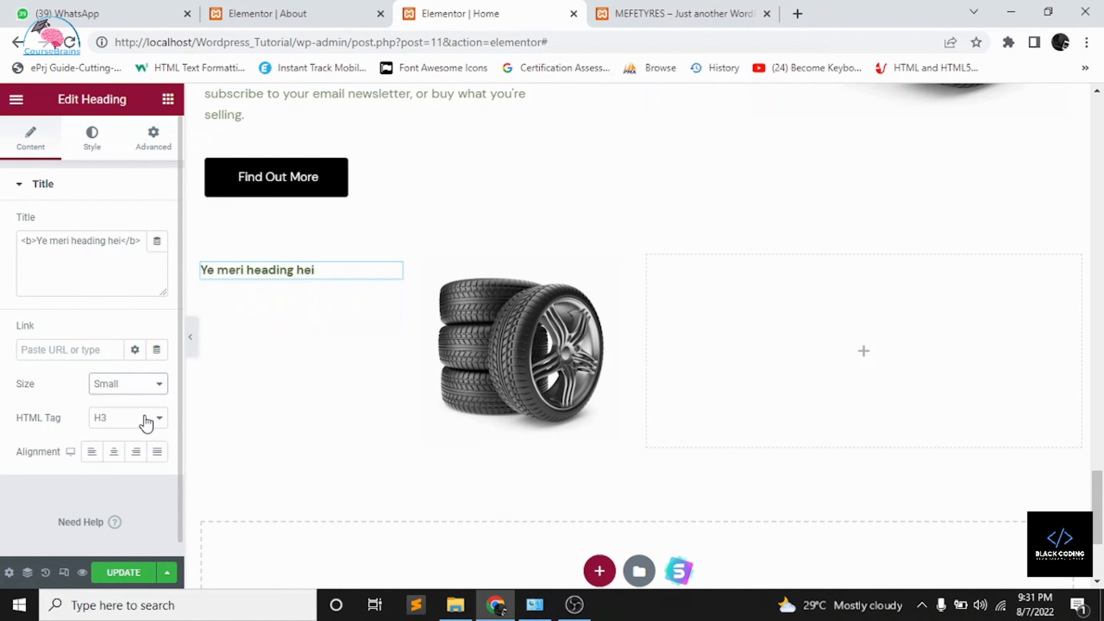
click(146, 384)
click(140, 424)
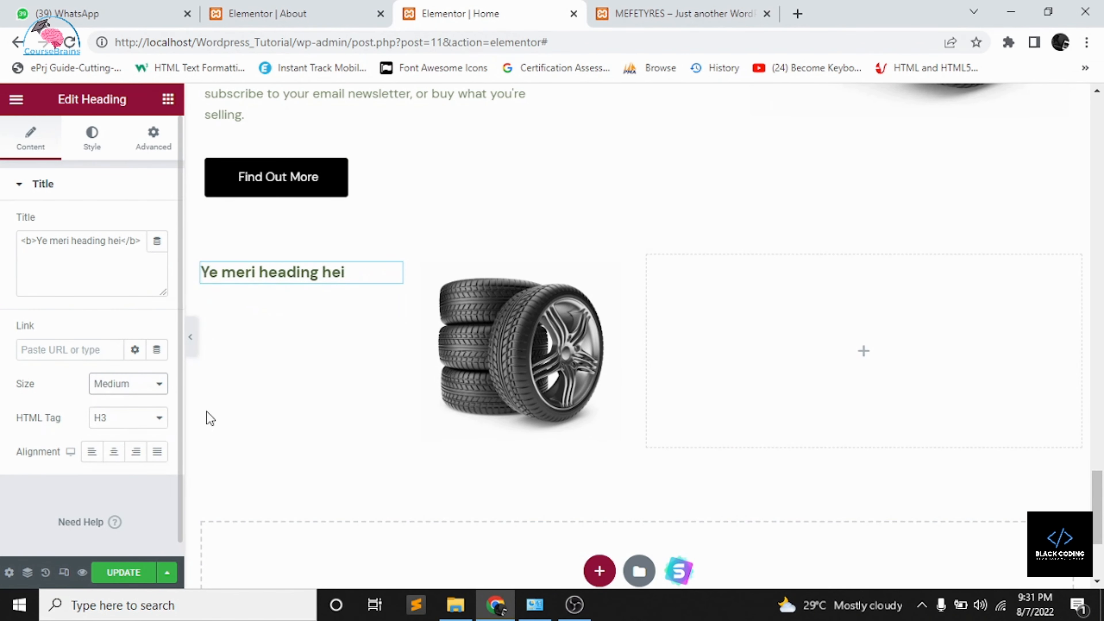
- Try the center, right and left alignments on the heading and set it to Justified
click(113, 453)
click(137, 454)
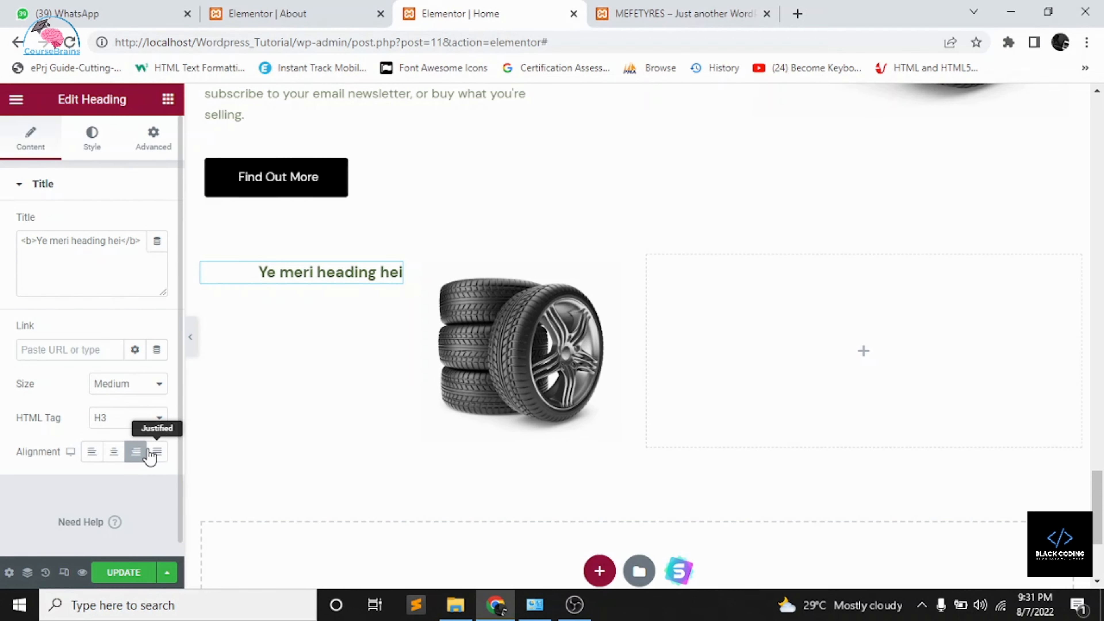
click(96, 454)
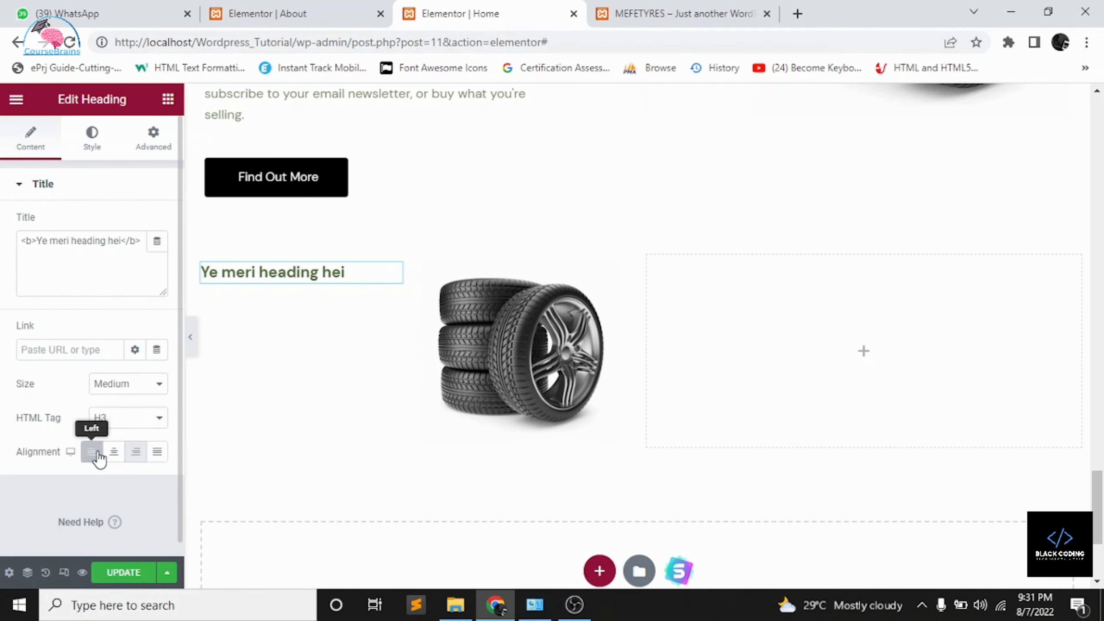
click(156, 455)
- Add two line breaks and the letter "n" after the heading text directly on the page
scroll(115, 395, down, 1)
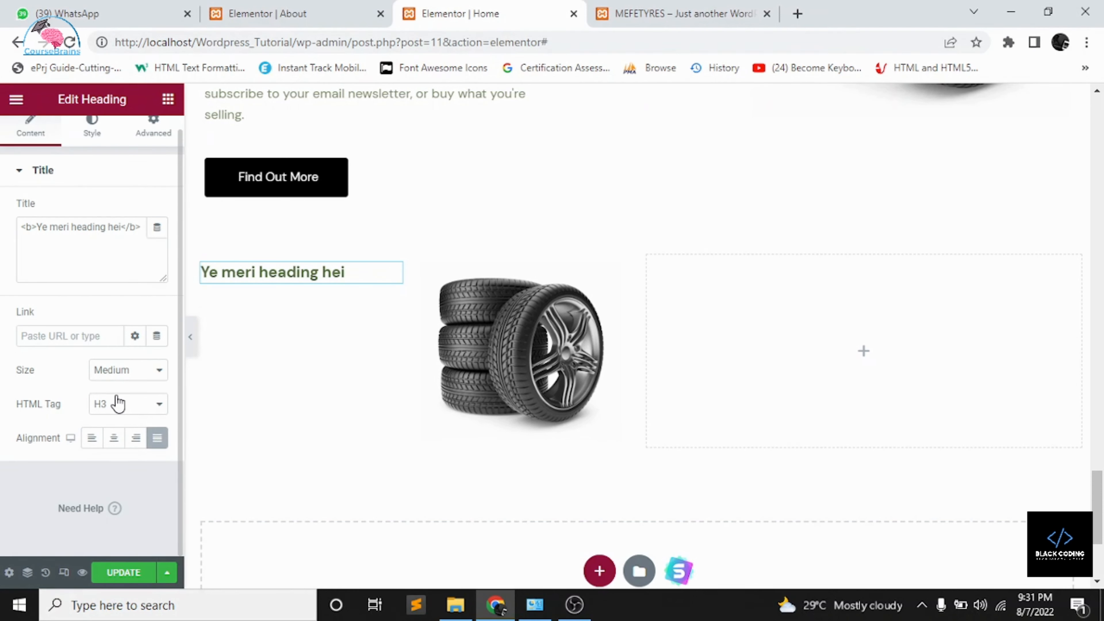
scroll(115, 396, up, 1)
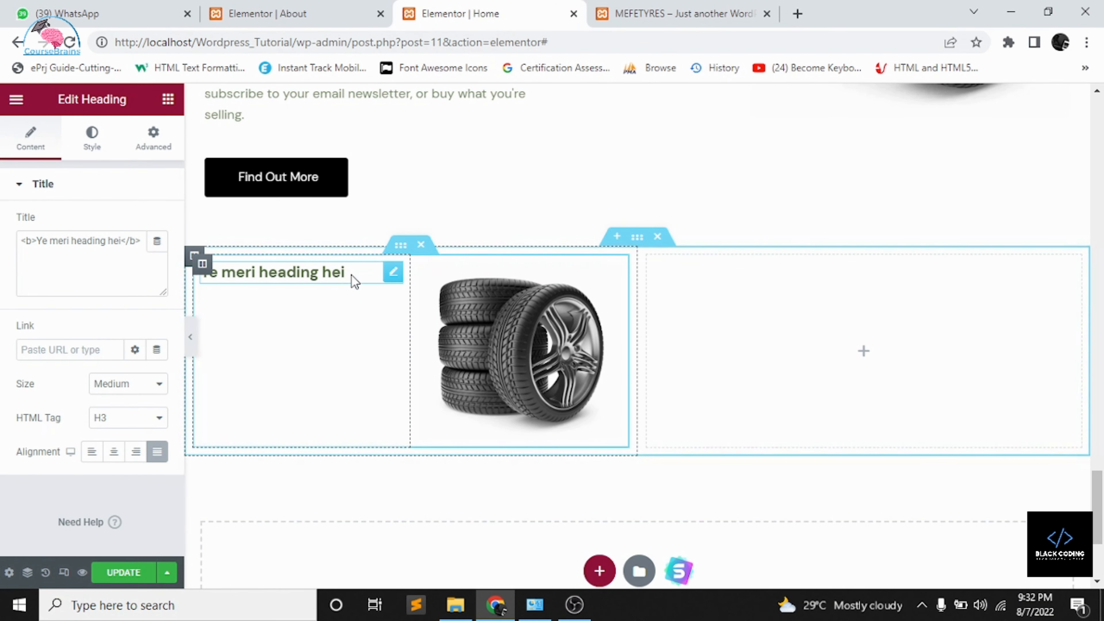
key(Return)
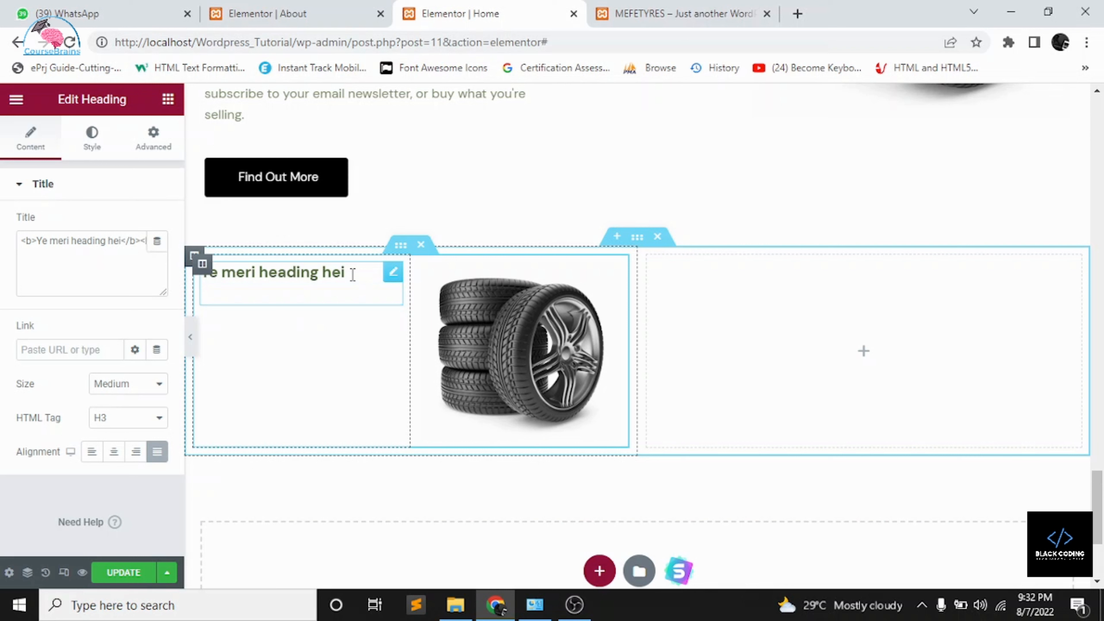
key(Return)
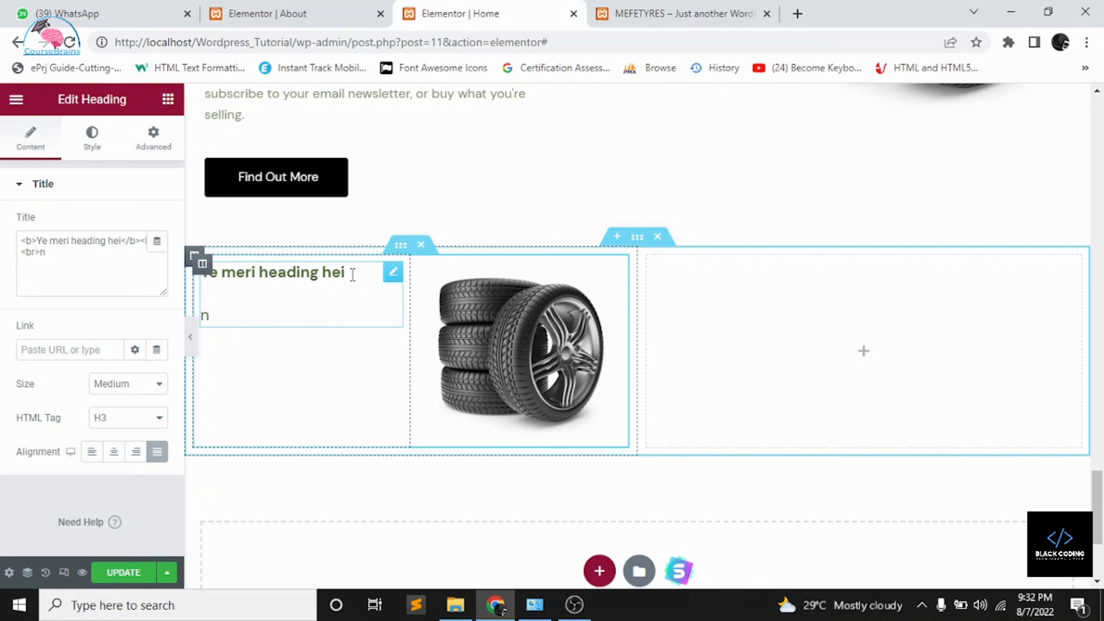
- Copy the About Us paragraph on the live Home page, from "Because when a visitor" through "blog posts, subscri"
click(636, 9)
scroll(550, 175, down, 10)
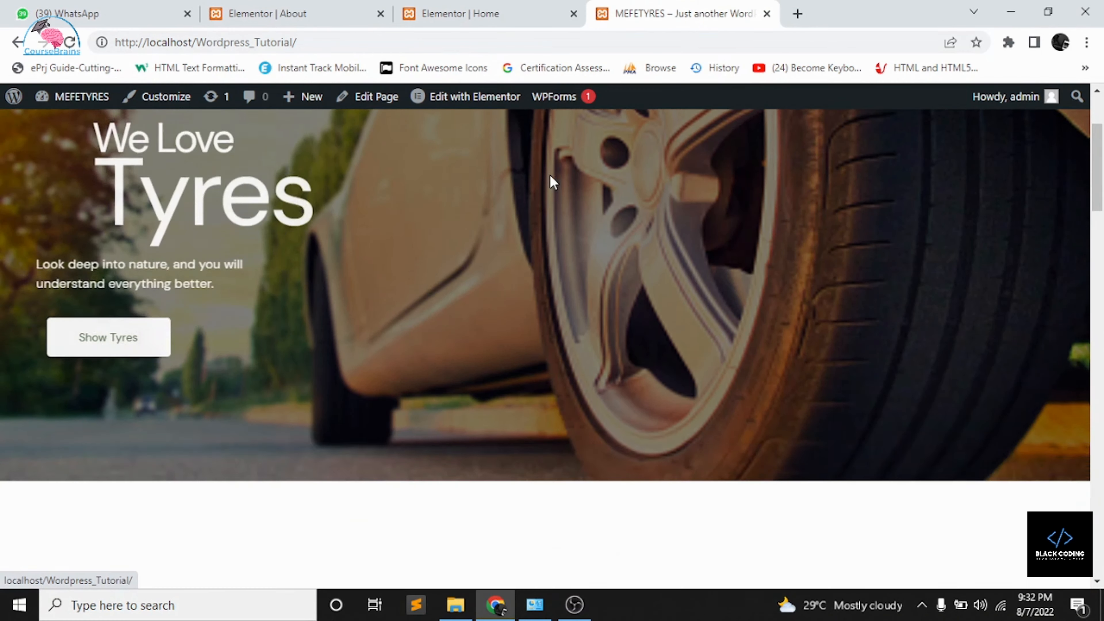
scroll(550, 175, down, 10)
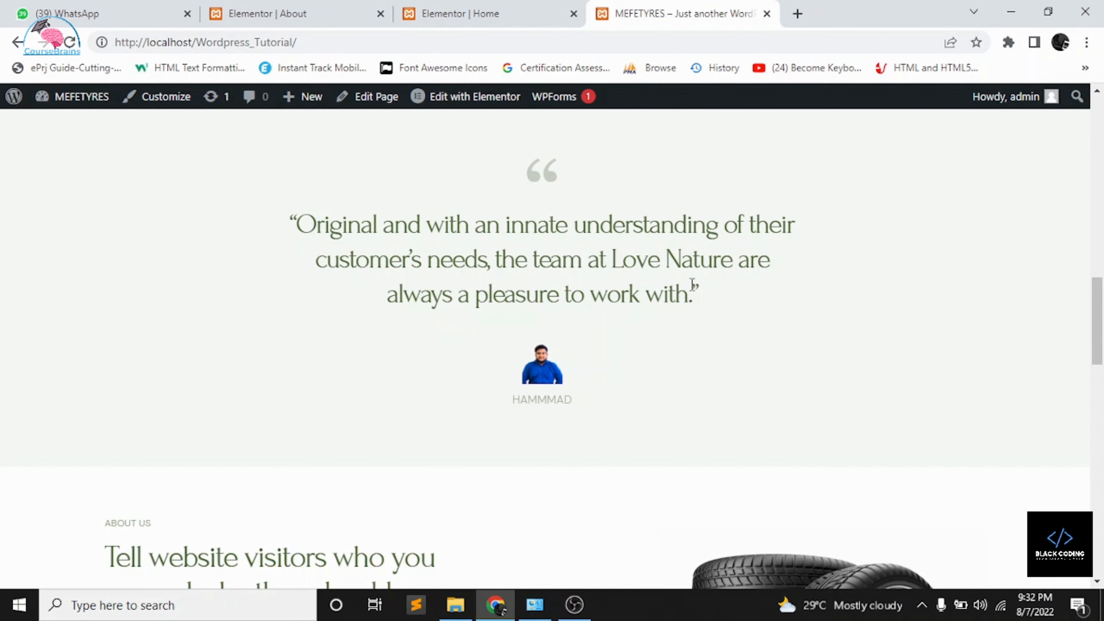
scroll(448, 428, down, 5)
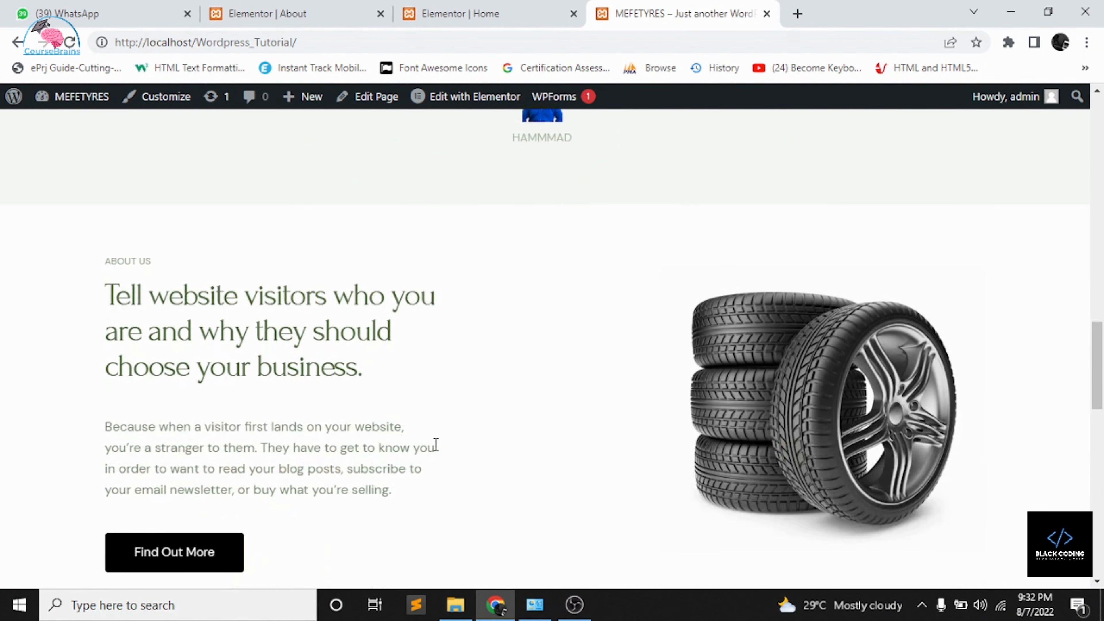
drag(436, 445, 158, 440)
drag(394, 479, 152, 433)
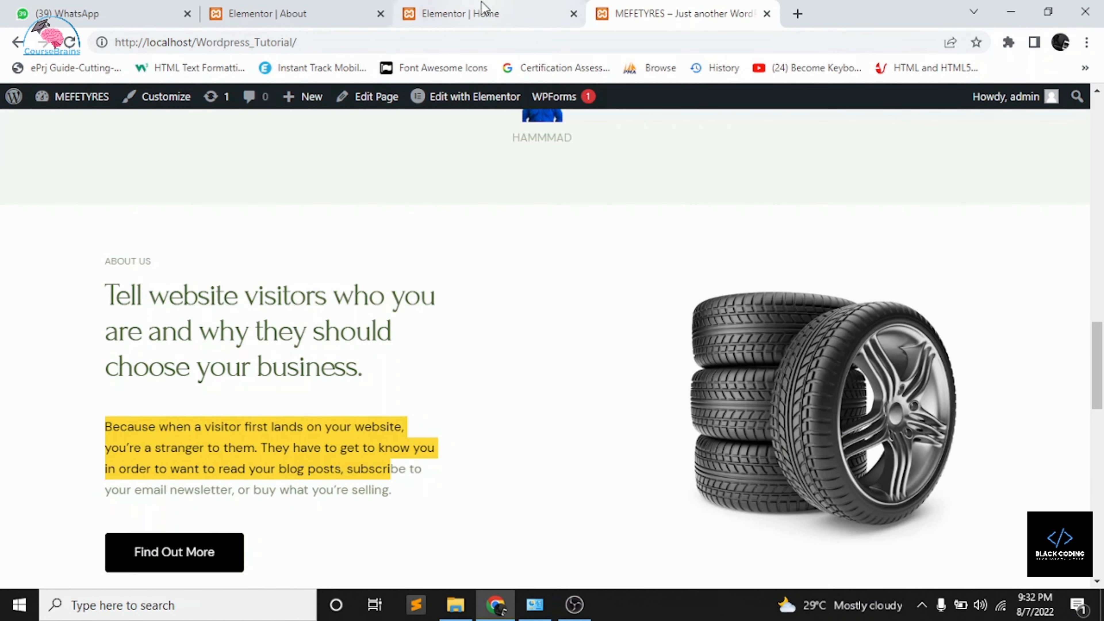
- Replace the letter "n" under "Ye meri heading hei" with the copied paragraph, leaving one blank line between heading and text
click(484, 12)
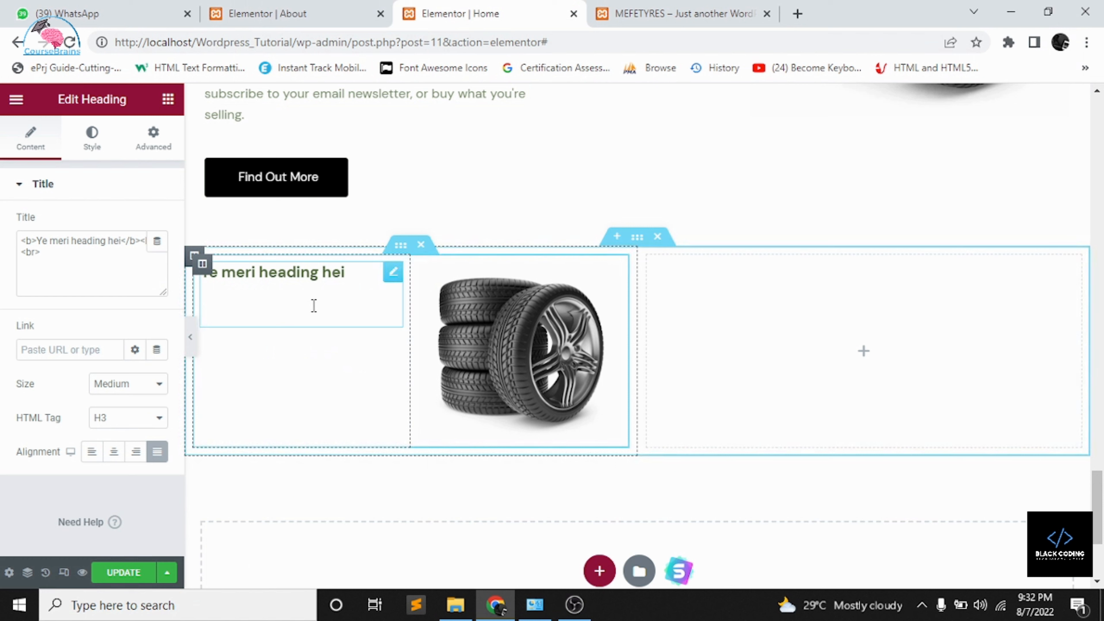
key(BackSpace)
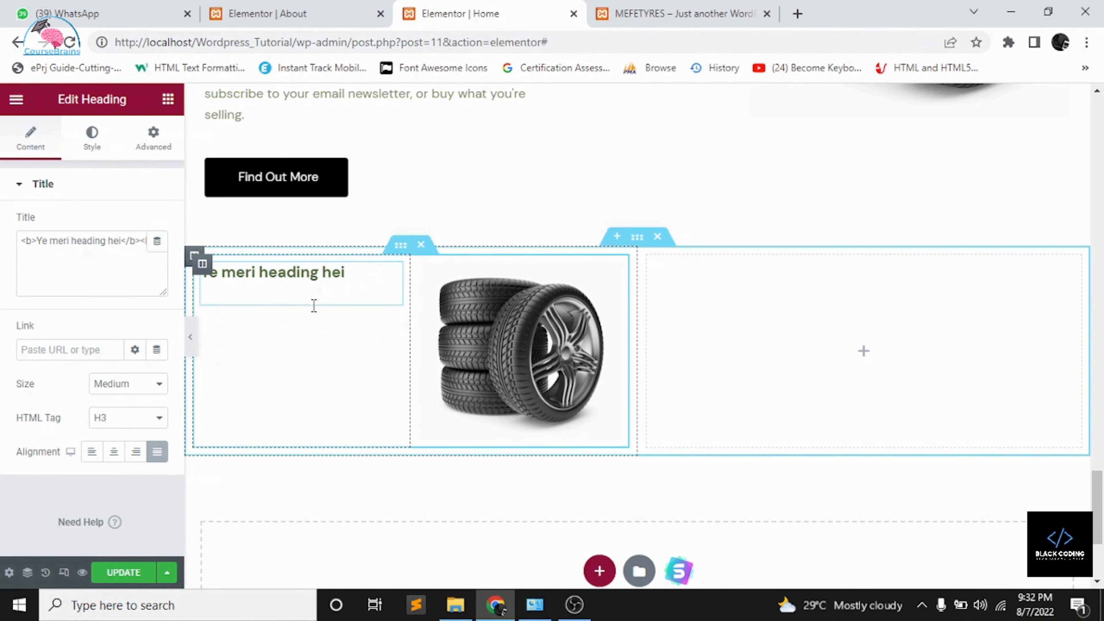
text(Because when a visitor first lands on your website, you’re a stranger to them. They have to get to know you in order to want to read your blog posts, subscri)
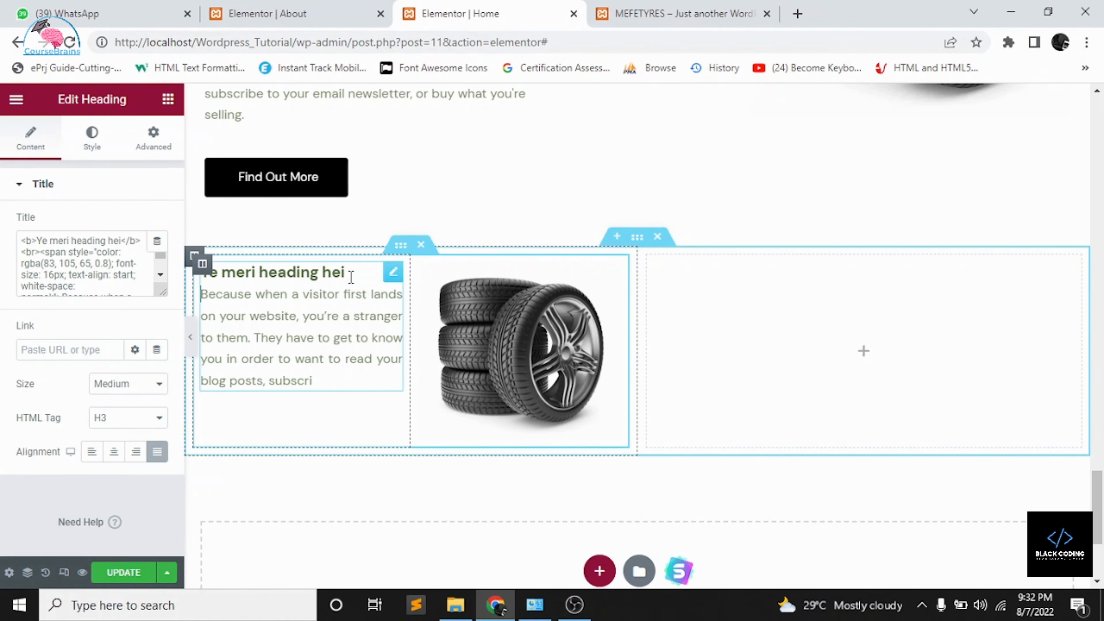
key(Return)
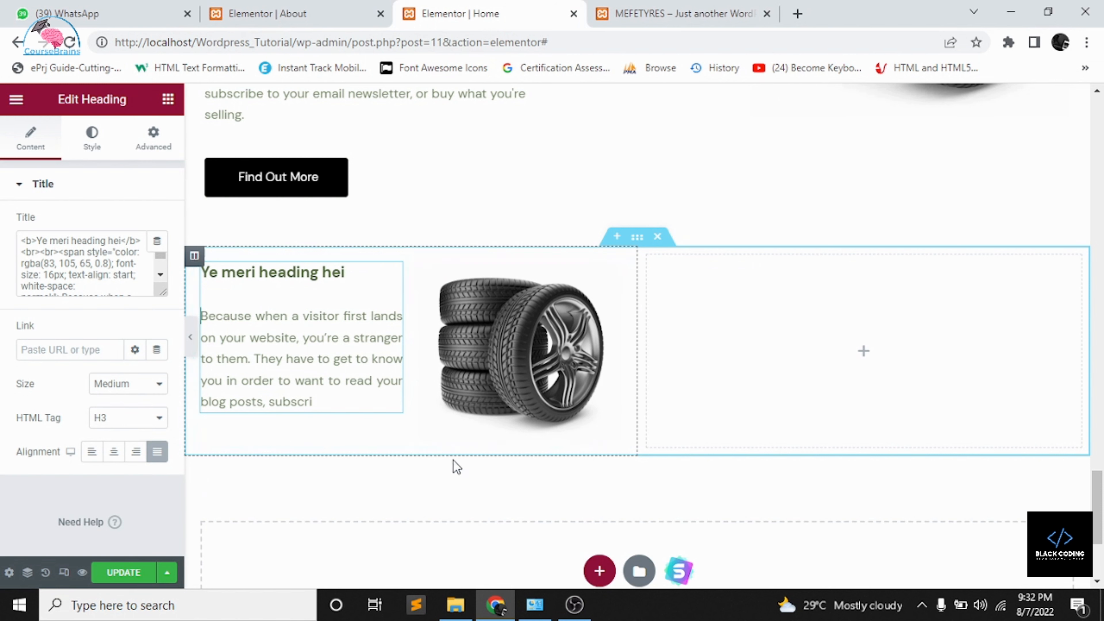
- Add a Video widget to the empty column beside the heading and tyre image
click(559, 382)
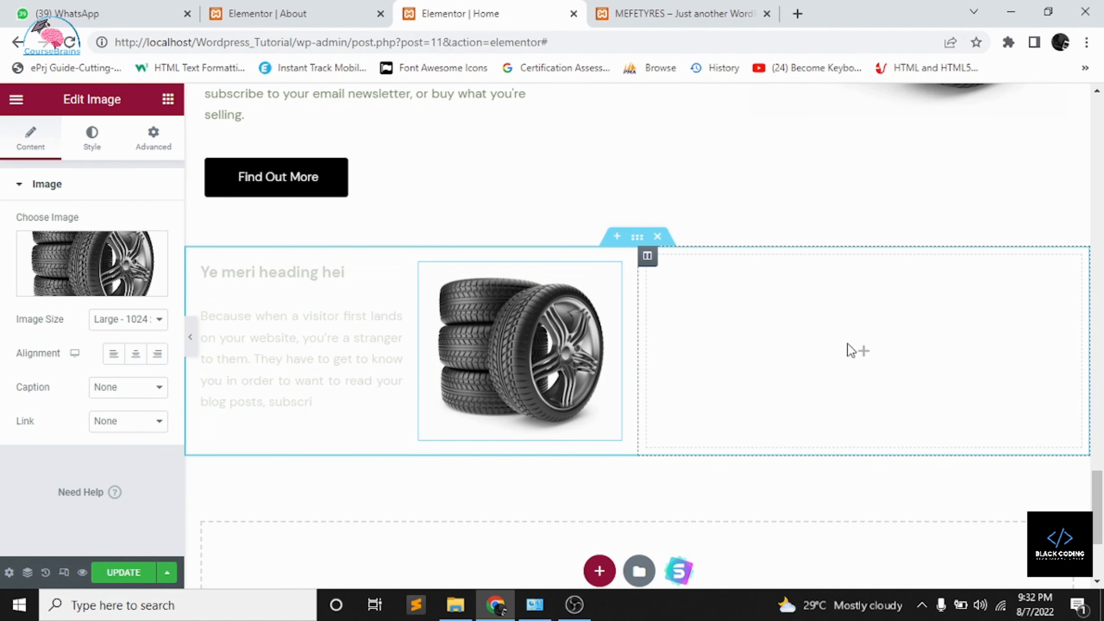
click(863, 352)
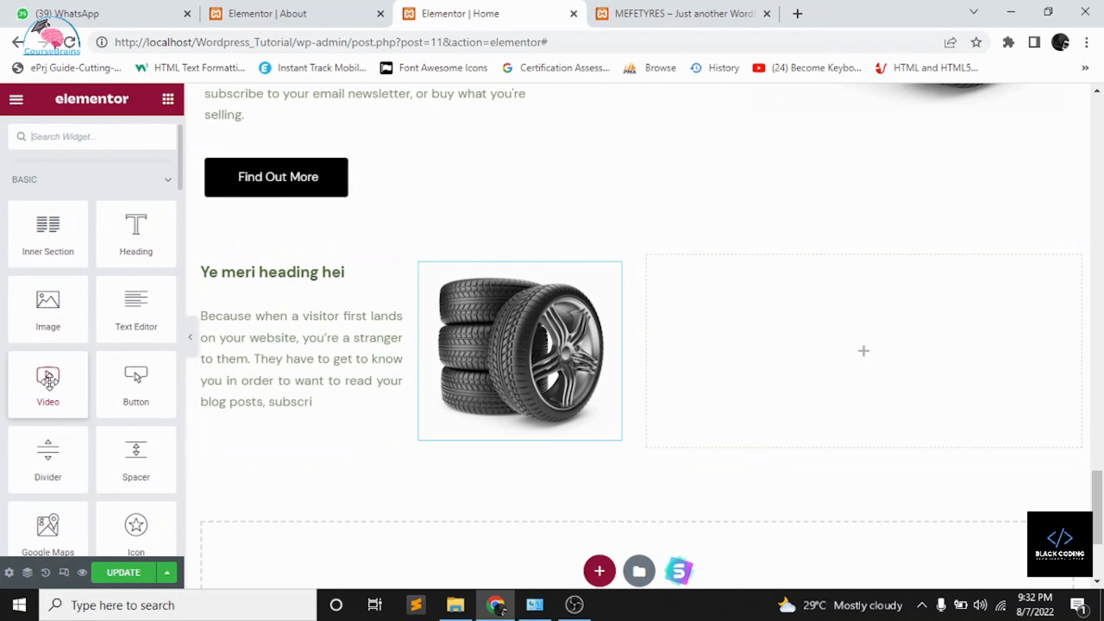
drag(48, 379, 827, 358)
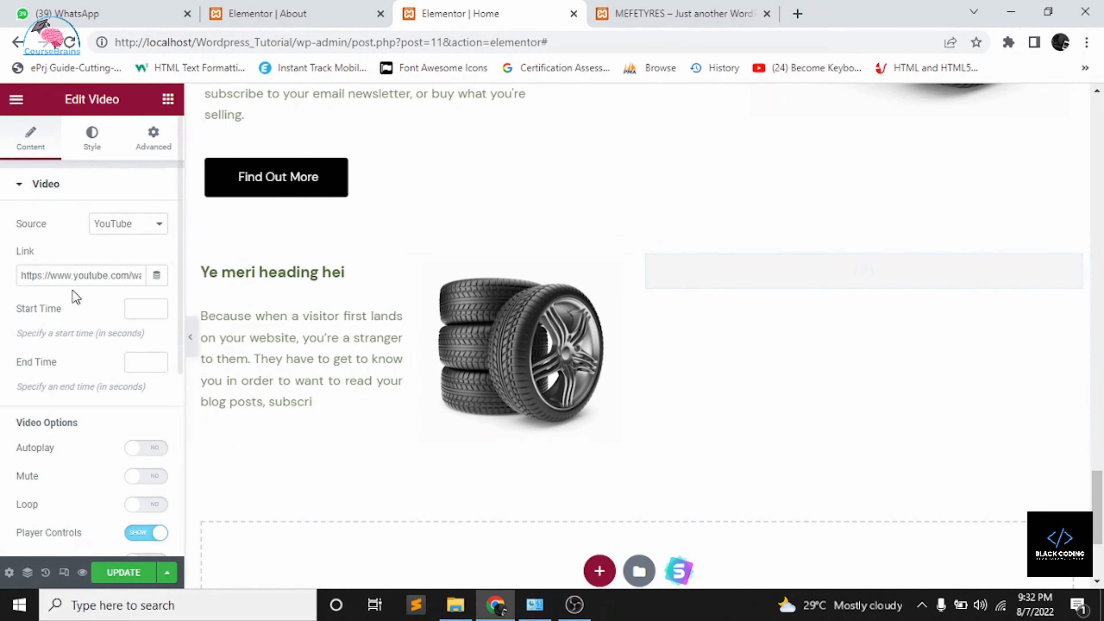
- Open YouTube in a new browser tab and search for "black coding"
click(797, 14)
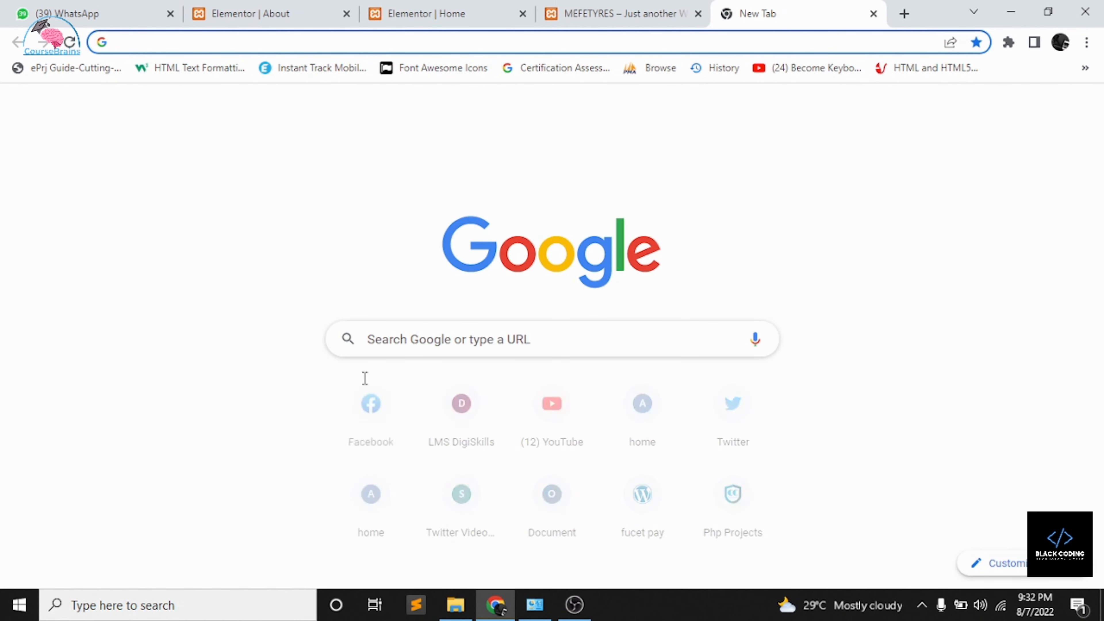
click(550, 447)
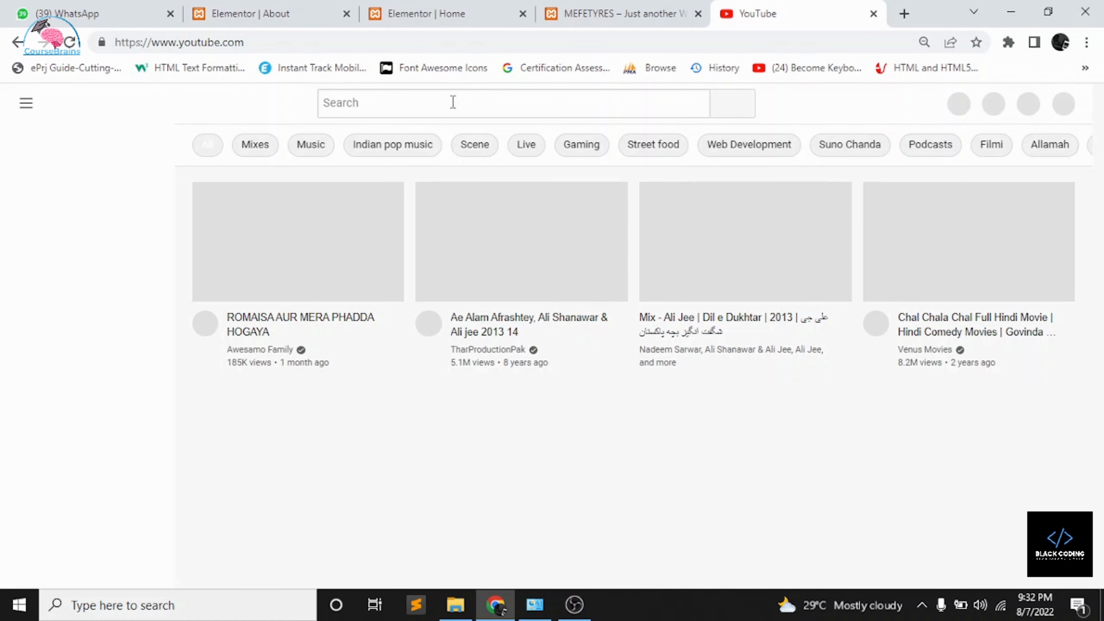
click(453, 102)
text(mu)
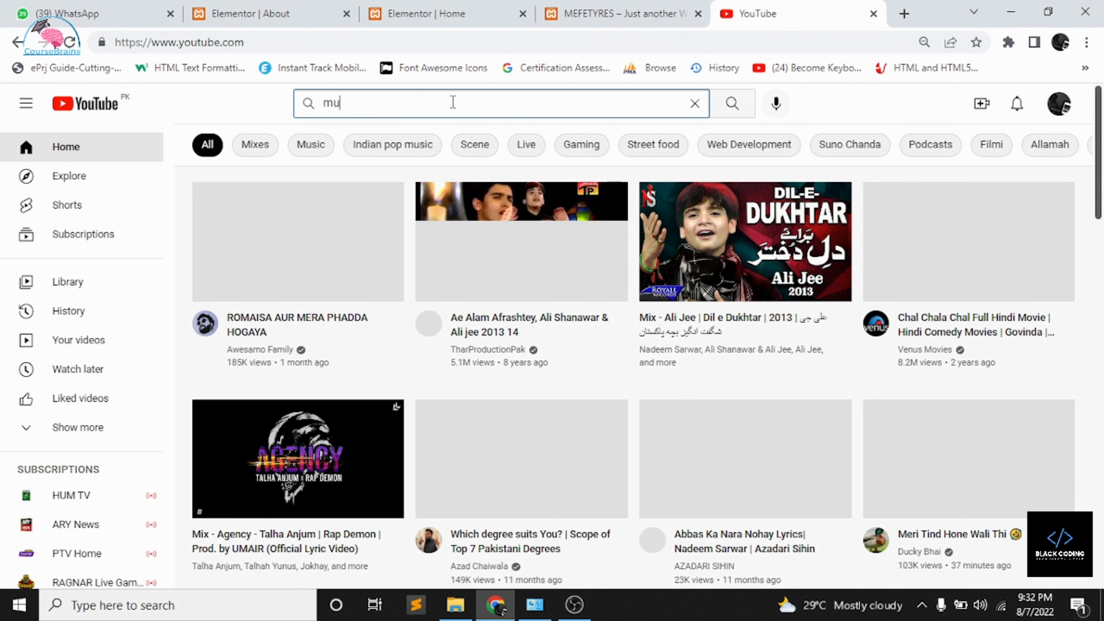
text(ha)
key(BackSpace)
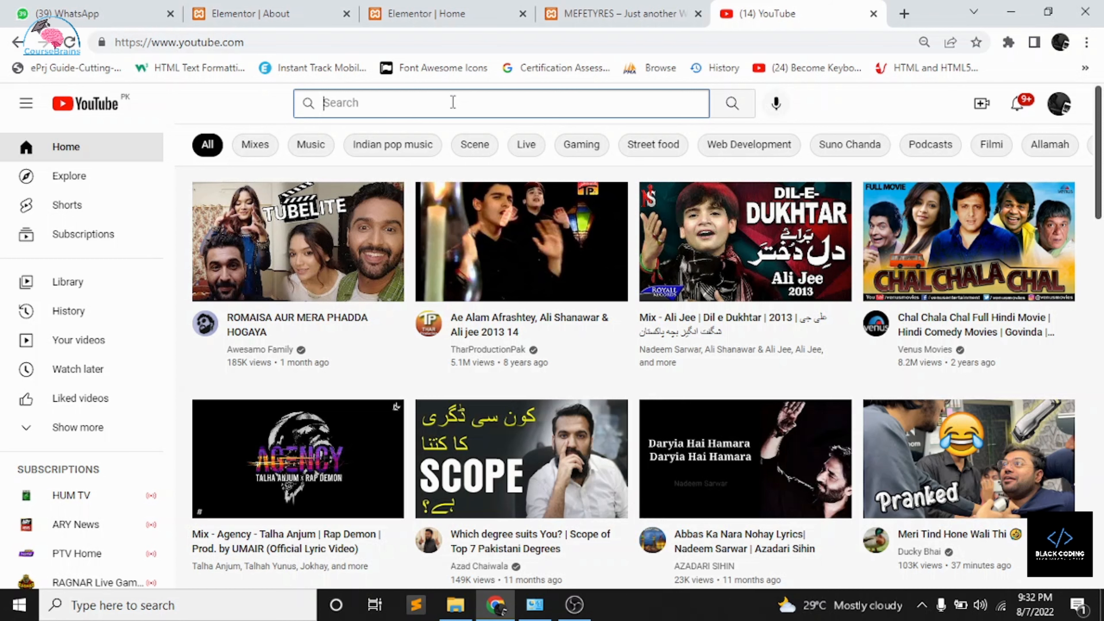
text(black)
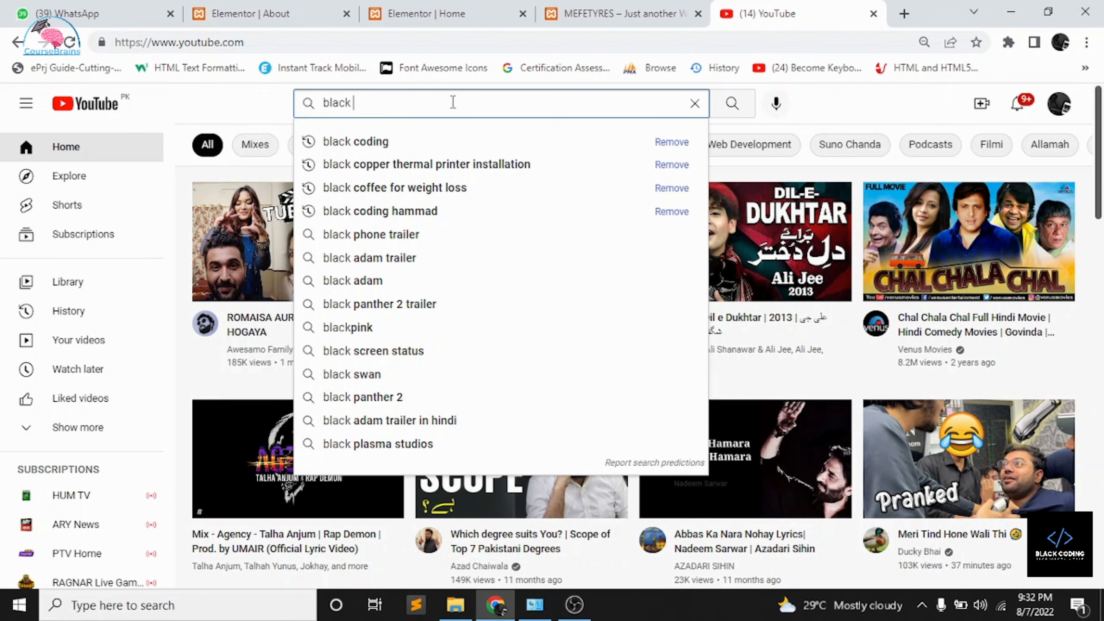
click(456, 141)
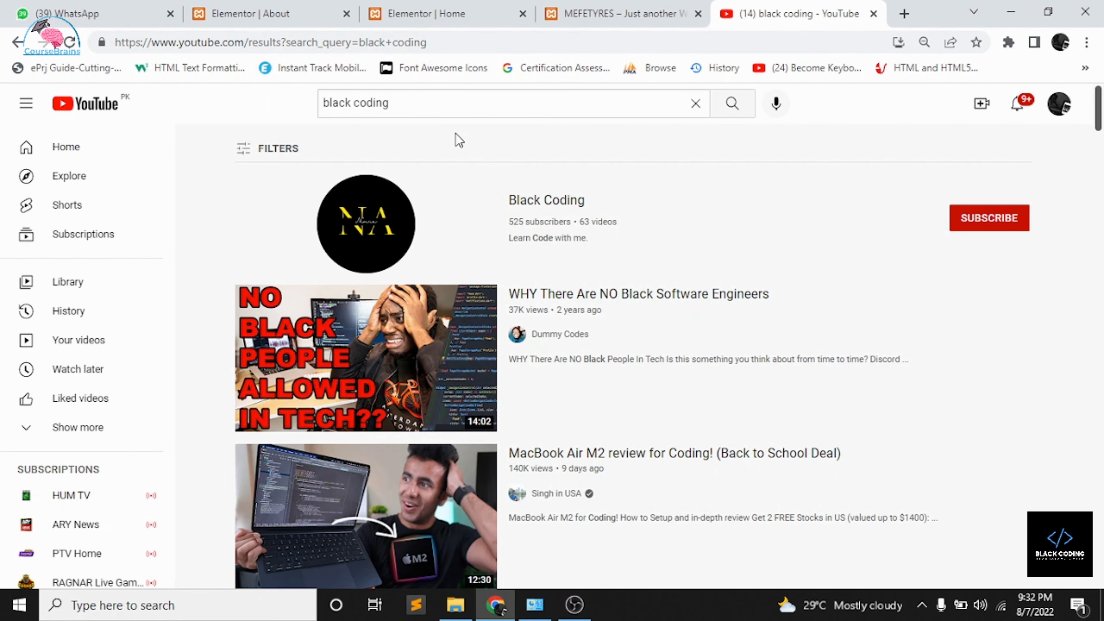
- Open the subscribed Black Coding channel and its uploaded video "How to disable Facebook account of any person with proof"
scroll(545, 374, down, 3)
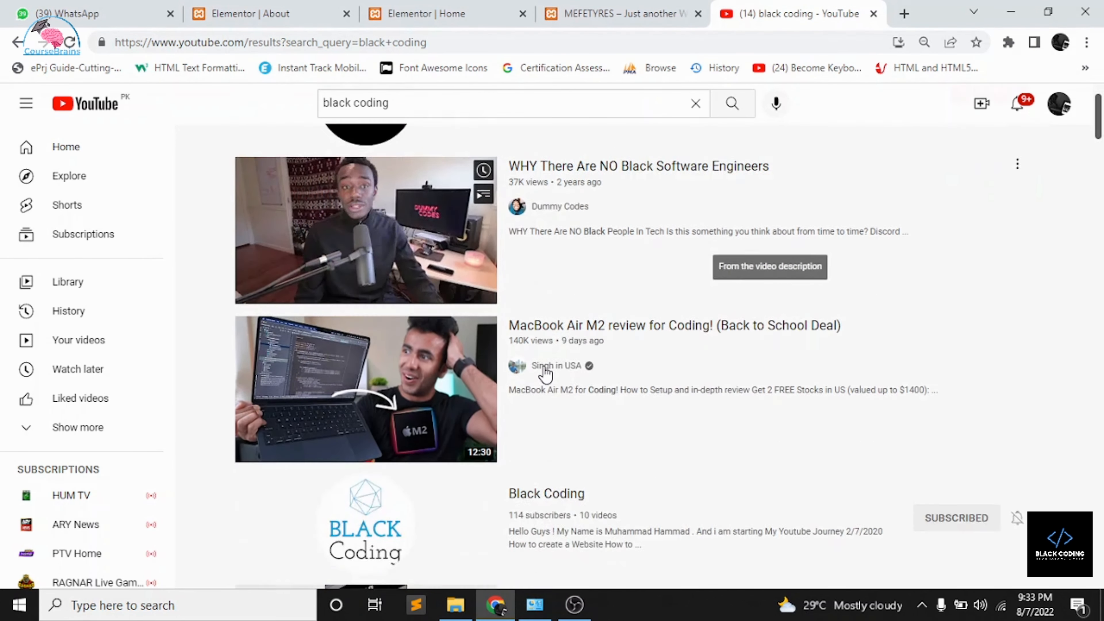
scroll(545, 374, down, 4)
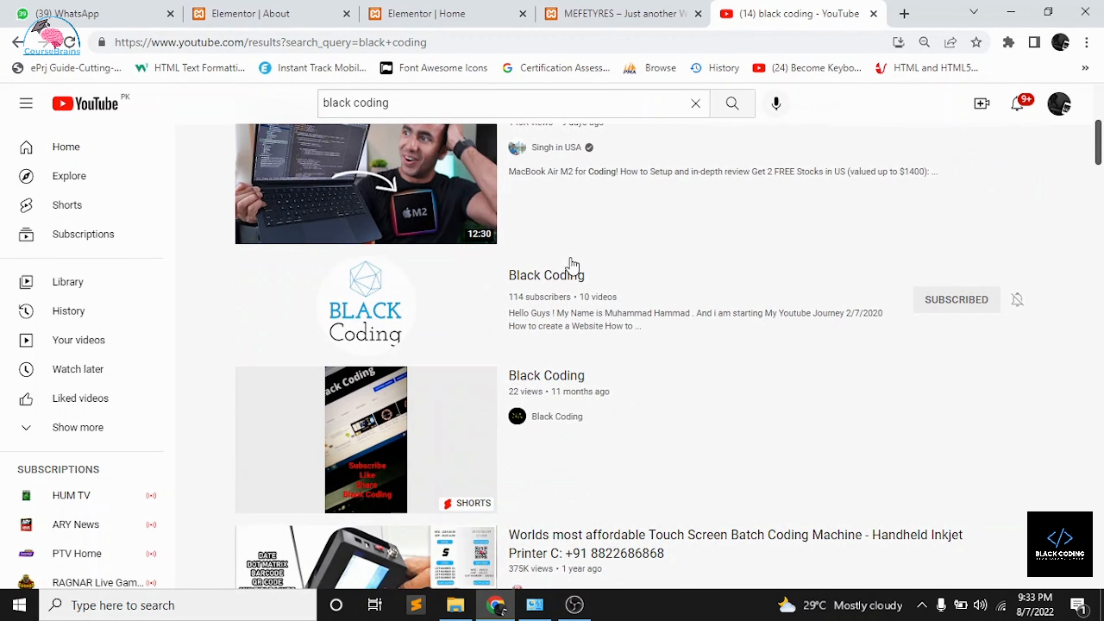
click(568, 280)
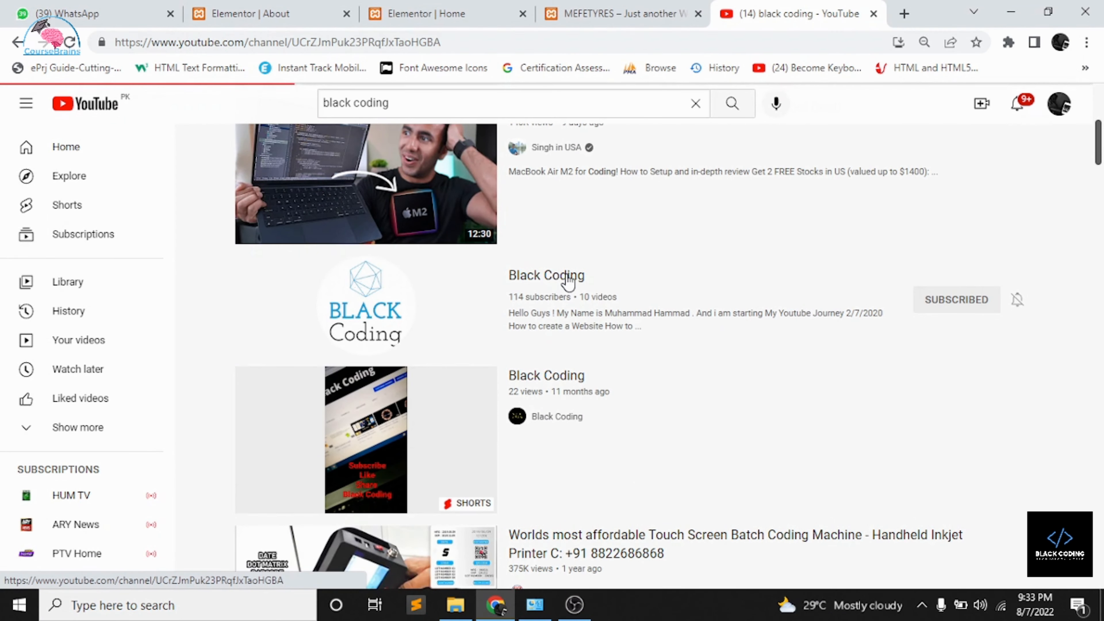
scroll(462, 357, down, 1)
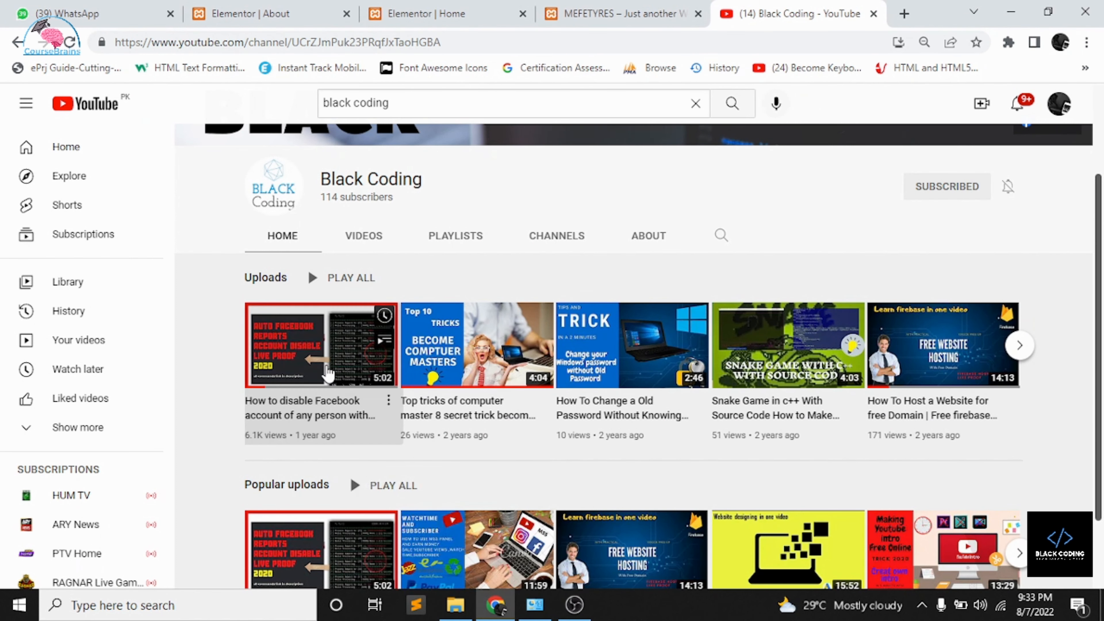
click(325, 364)
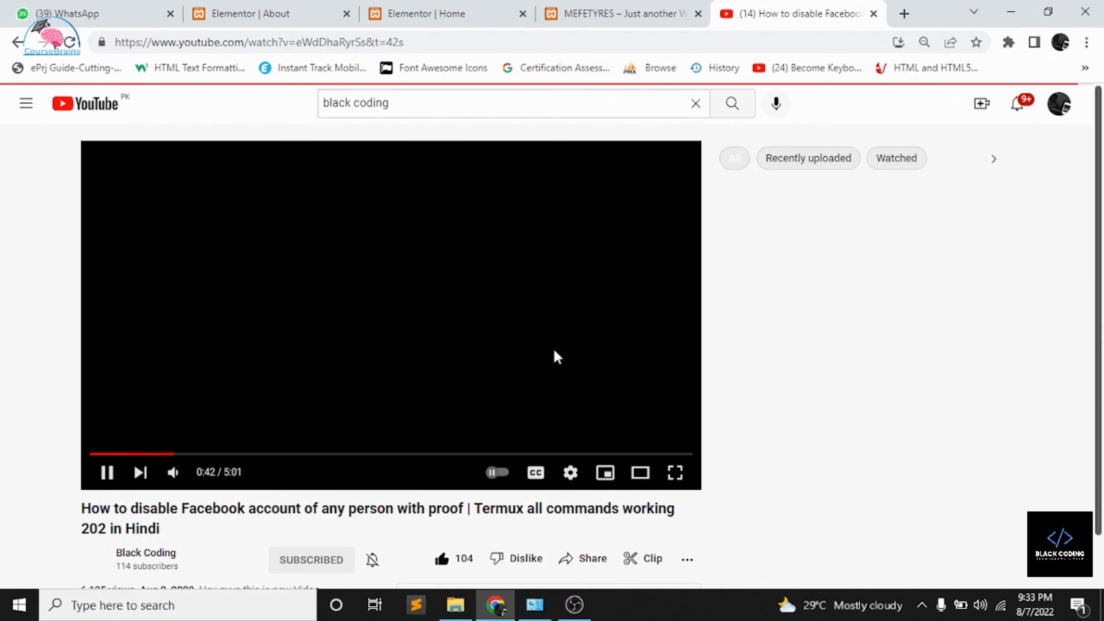
- Pause the video and copy its share link
click(556, 361)
click(592, 526)
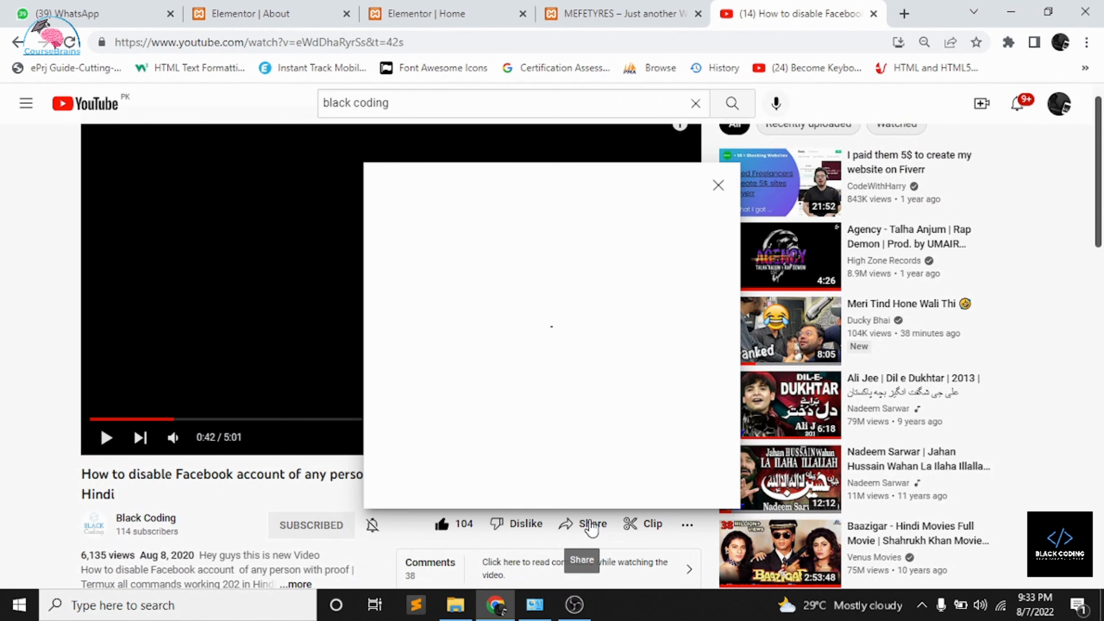
click(694, 367)
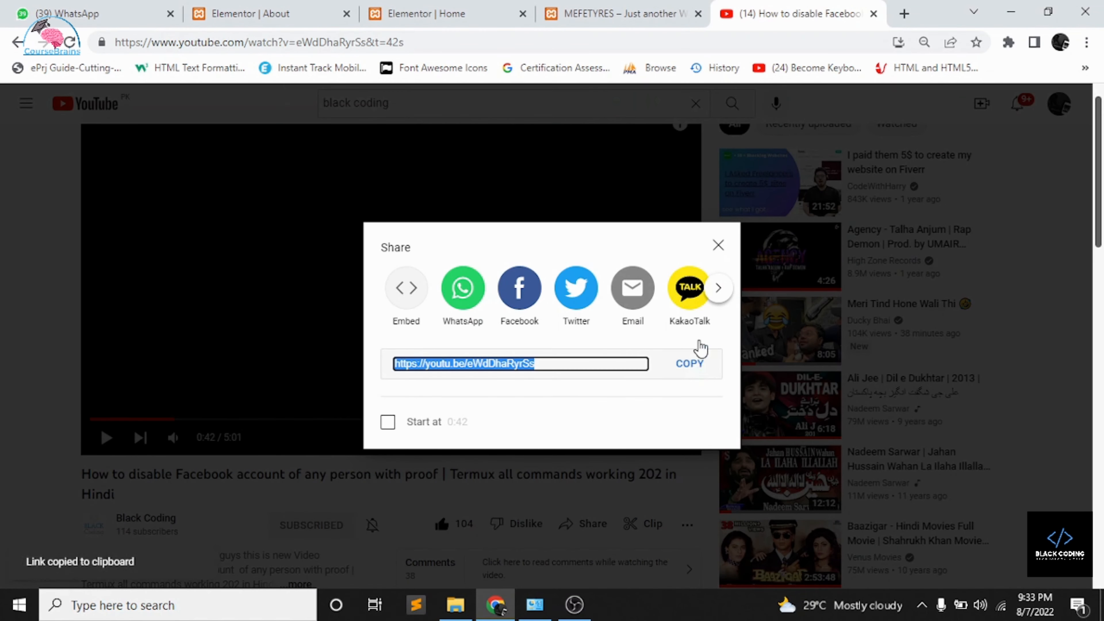
click(719, 243)
click(615, 8)
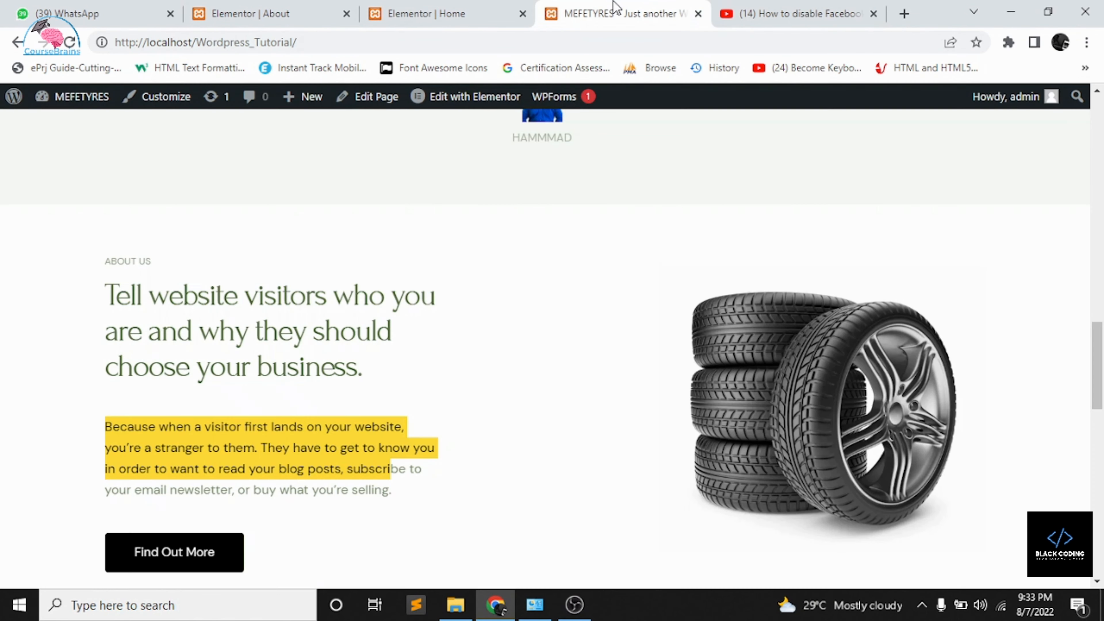
click(408, 6)
double_click(123, 273)
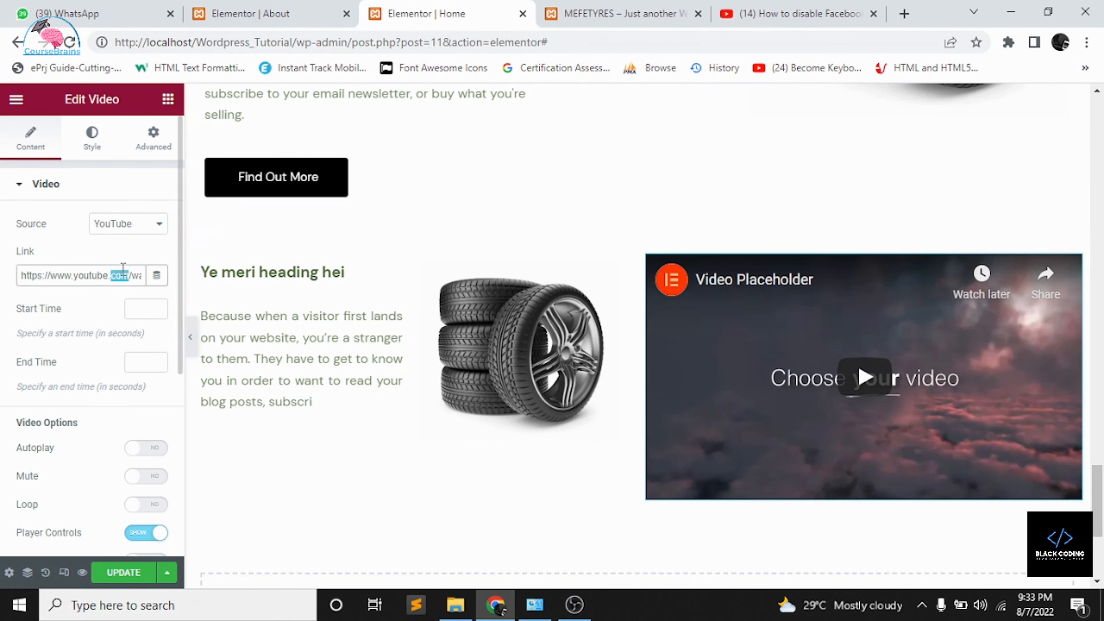
key(ctrl+a)
key(ctrl+v)
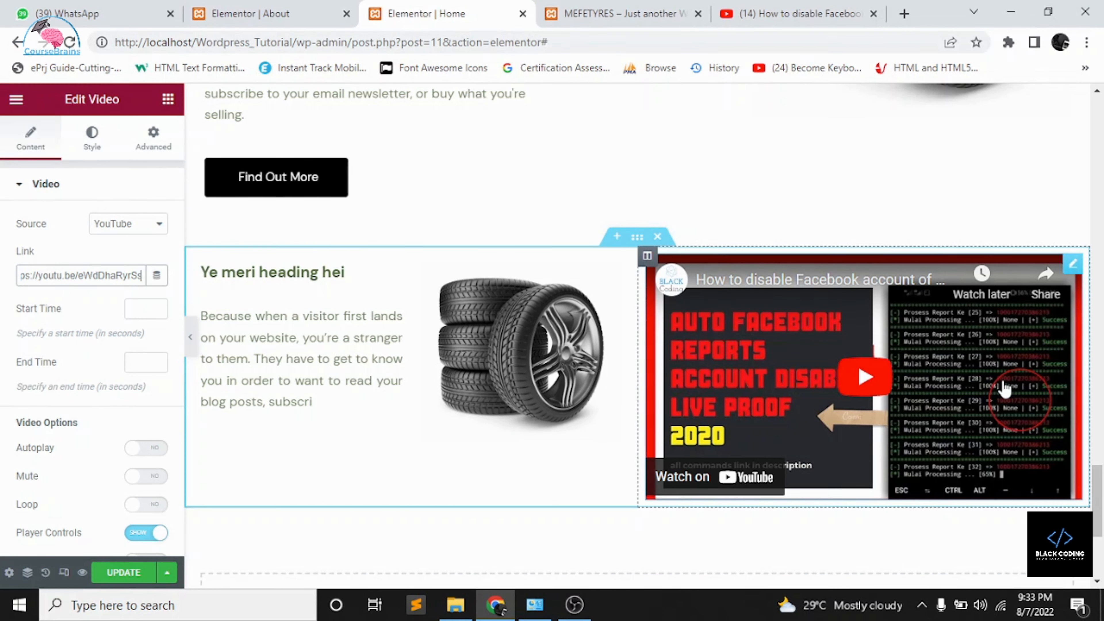
- Review the video widget's start and end time, playback options and Image Overlay setting
click(151, 310)
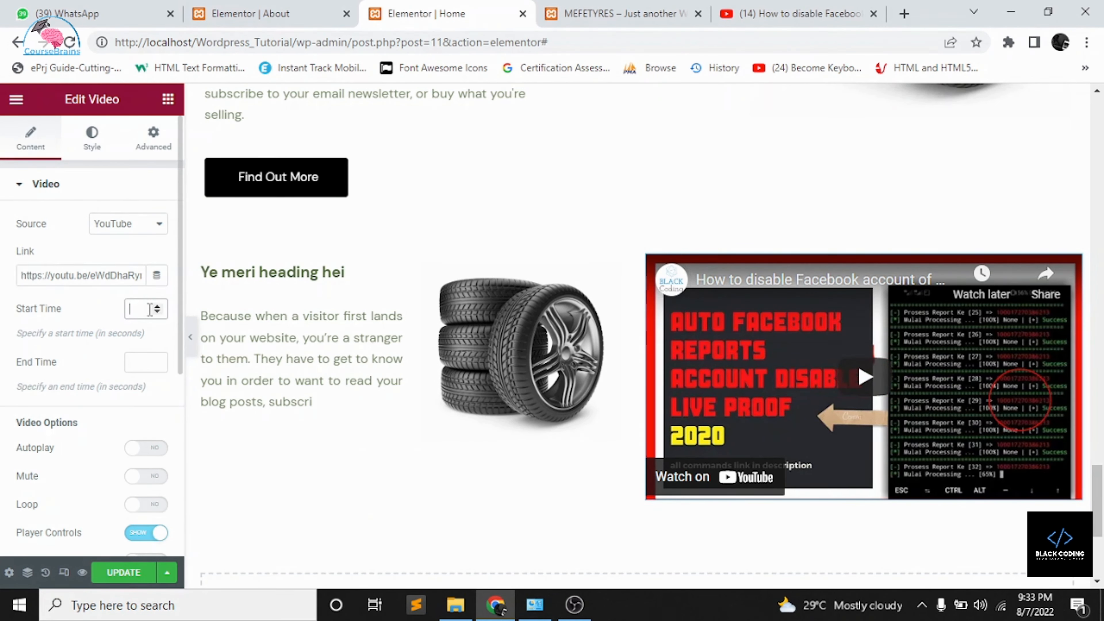
click(139, 364)
scroll(140, 369, down, 1)
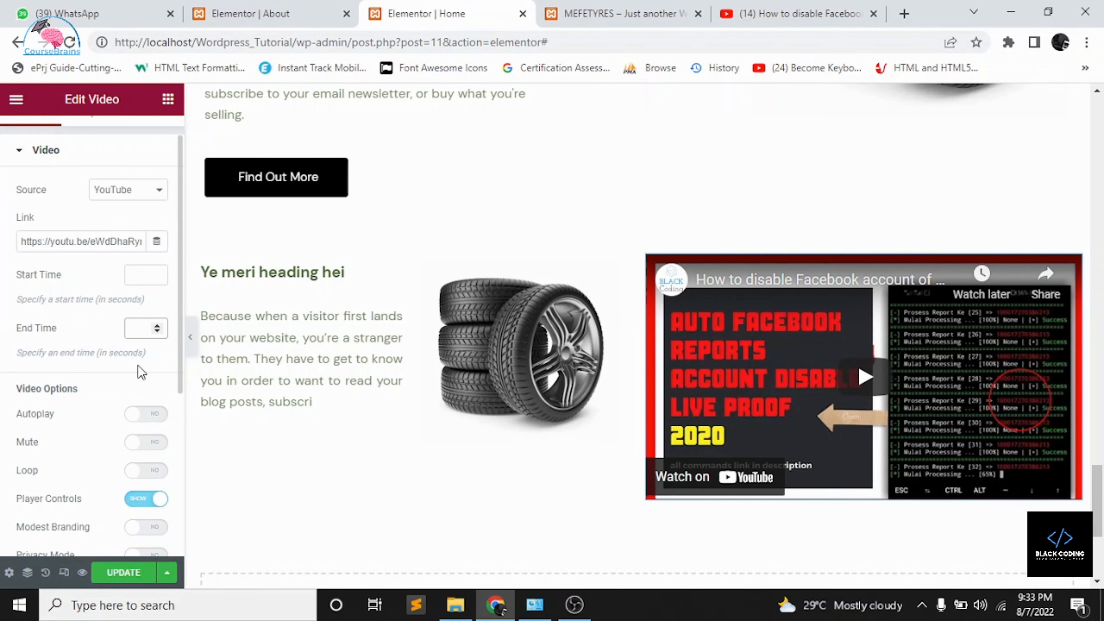
scroll(141, 453, down, 4)
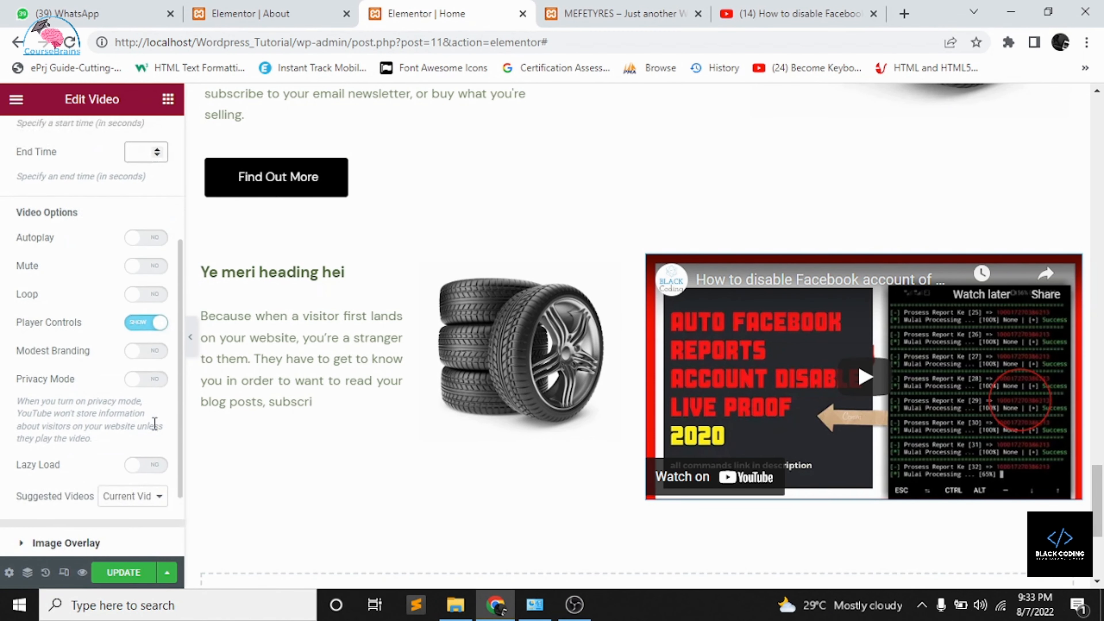
scroll(132, 445, down, 3)
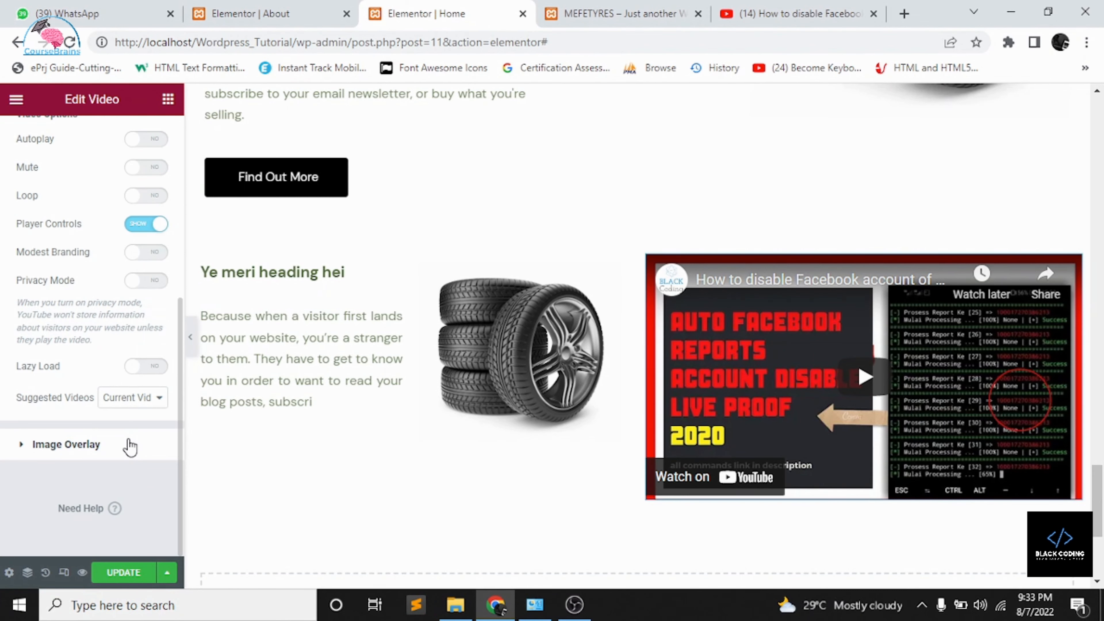
click(120, 458)
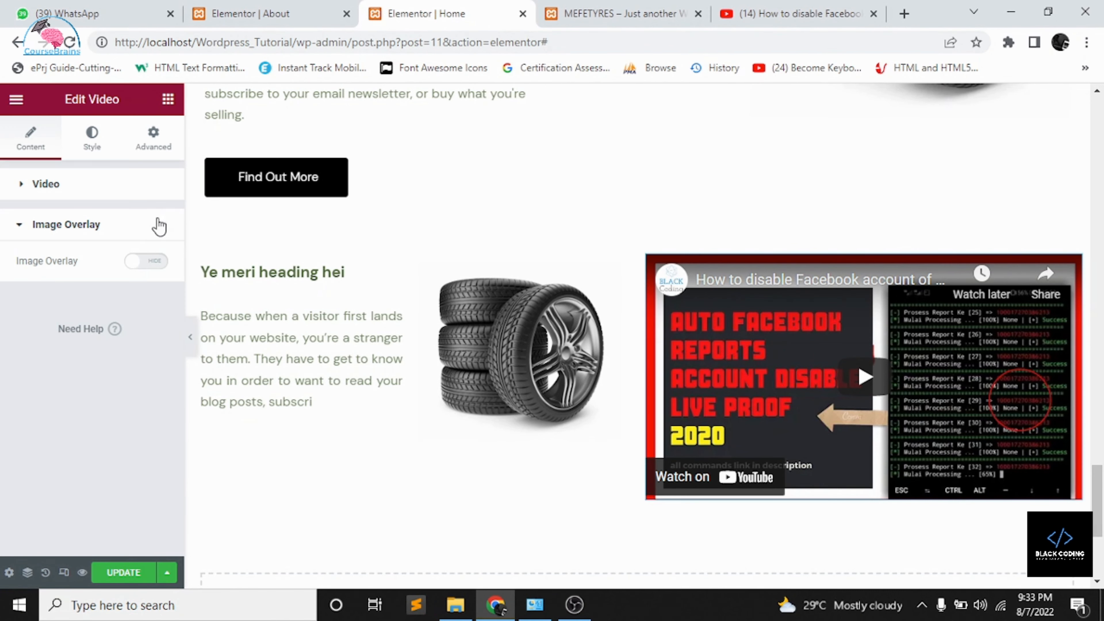
click(147, 193)
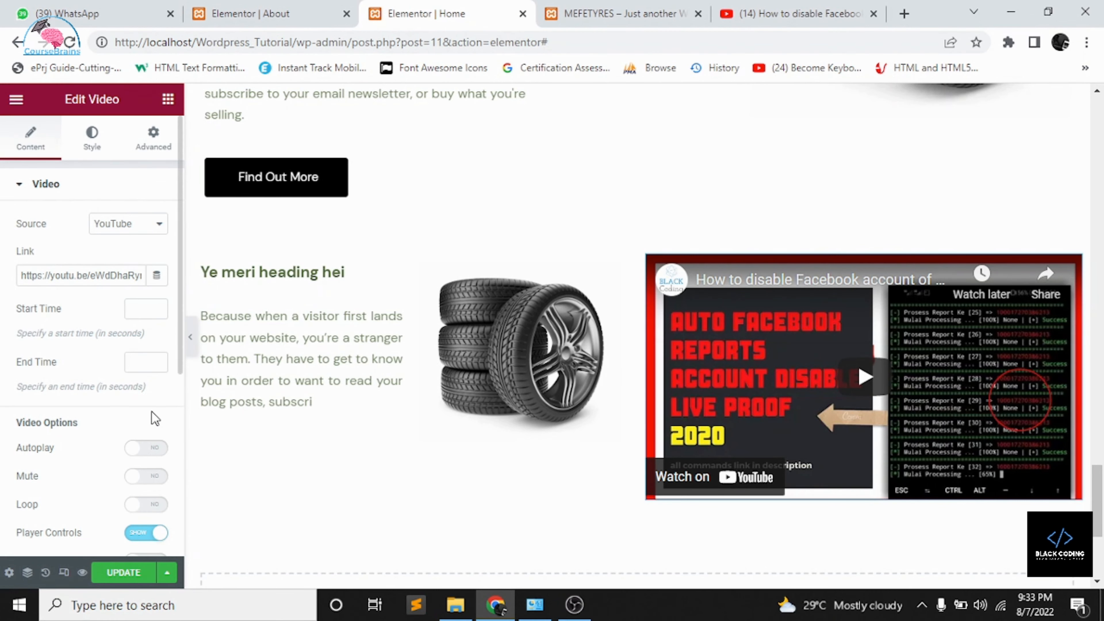
- Save the Home page with the new video and look over the finished section
click(124, 573)
scroll(246, 394, down, 5)
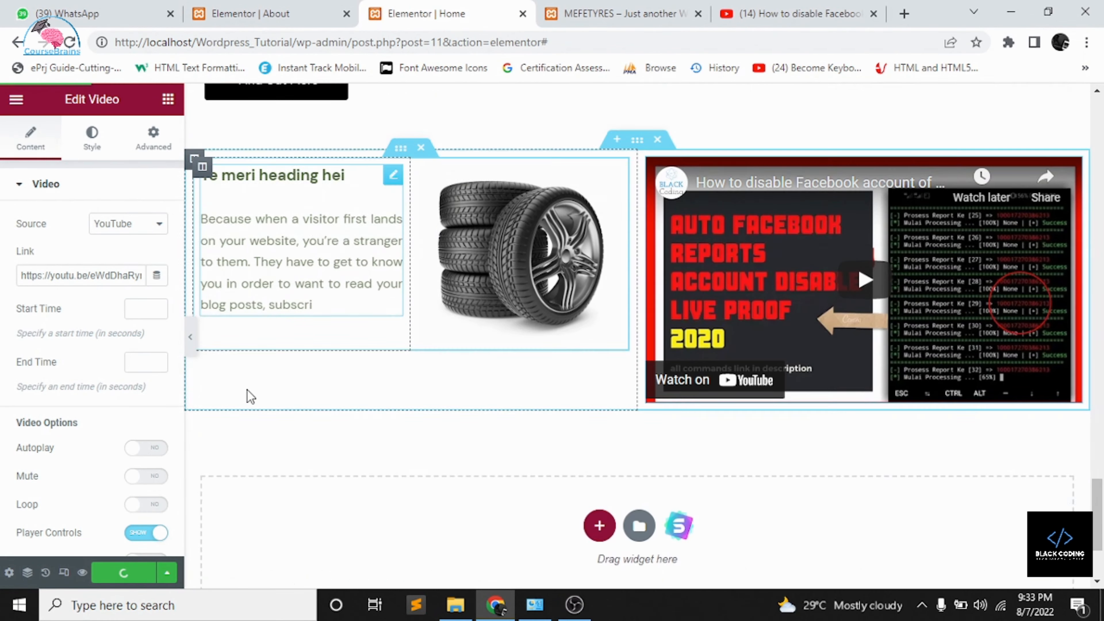
scroll(246, 394, up, 5)
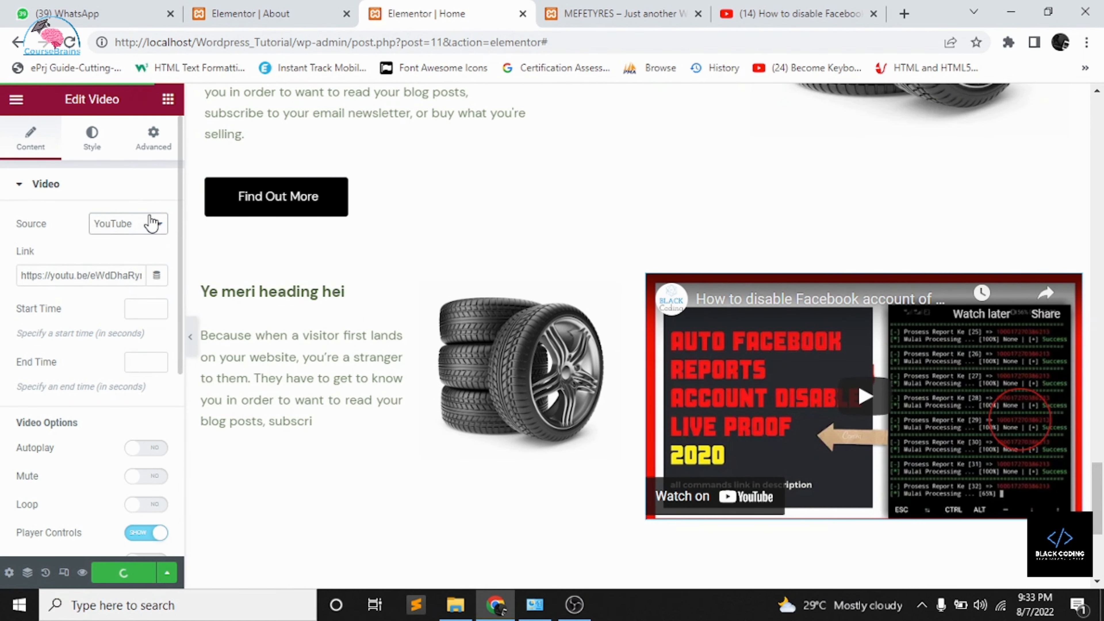
- Review the available video sources and open the video widget's style settings
click(151, 224)
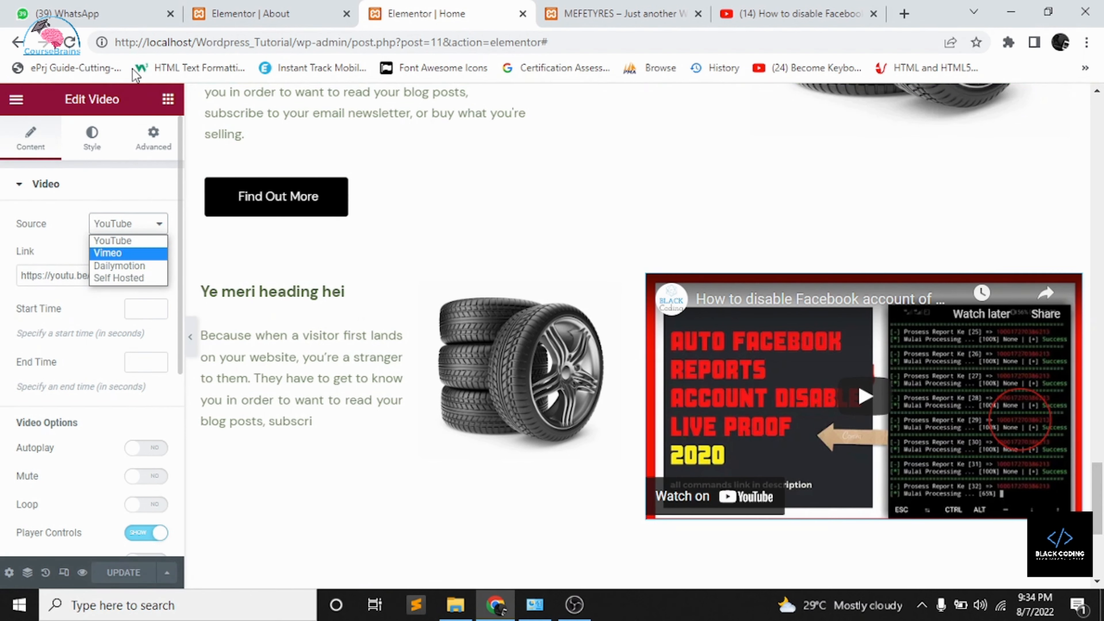
click(109, 142)
click(109, 142)
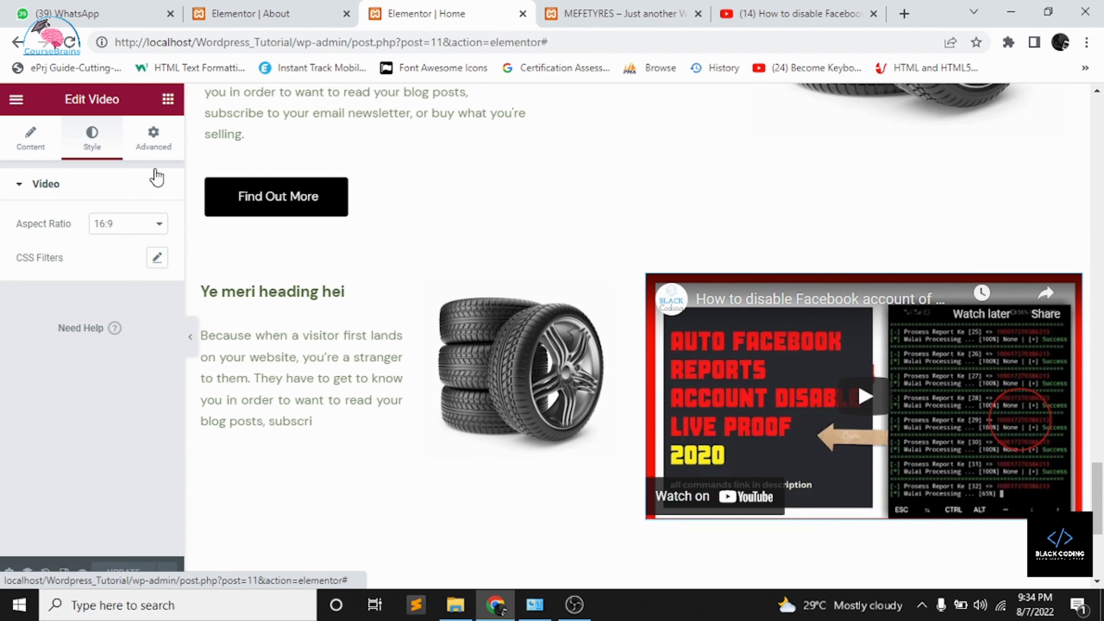